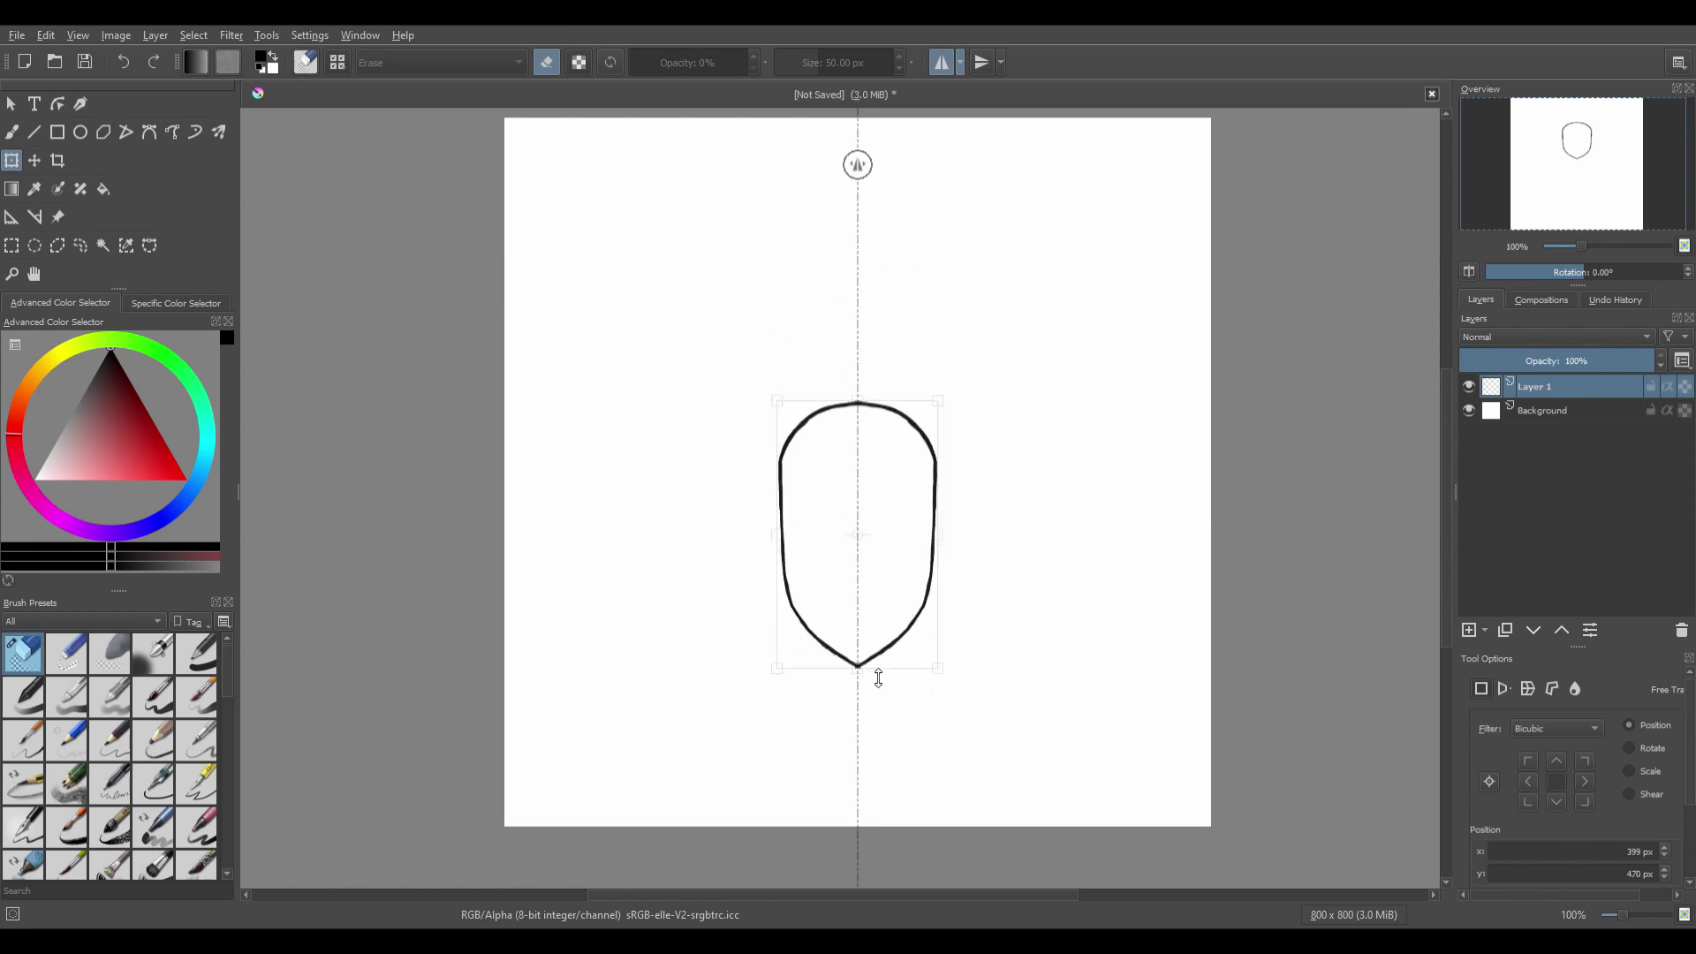
Shorten the head outline from its top edge with the transform tool and align it on the mirror axis.
{"action": "left_click_drag", "start_coordinate": [862, 403], "coordinate": [870, 557]}
{"action": "scroll", "coordinate": [914, 650], "scroll_direction": "up", "scroll_amount": 3}
{"action": "scroll", "coordinate": [659, 555], "scroll_direction": "up", "scroll_amount": 3}
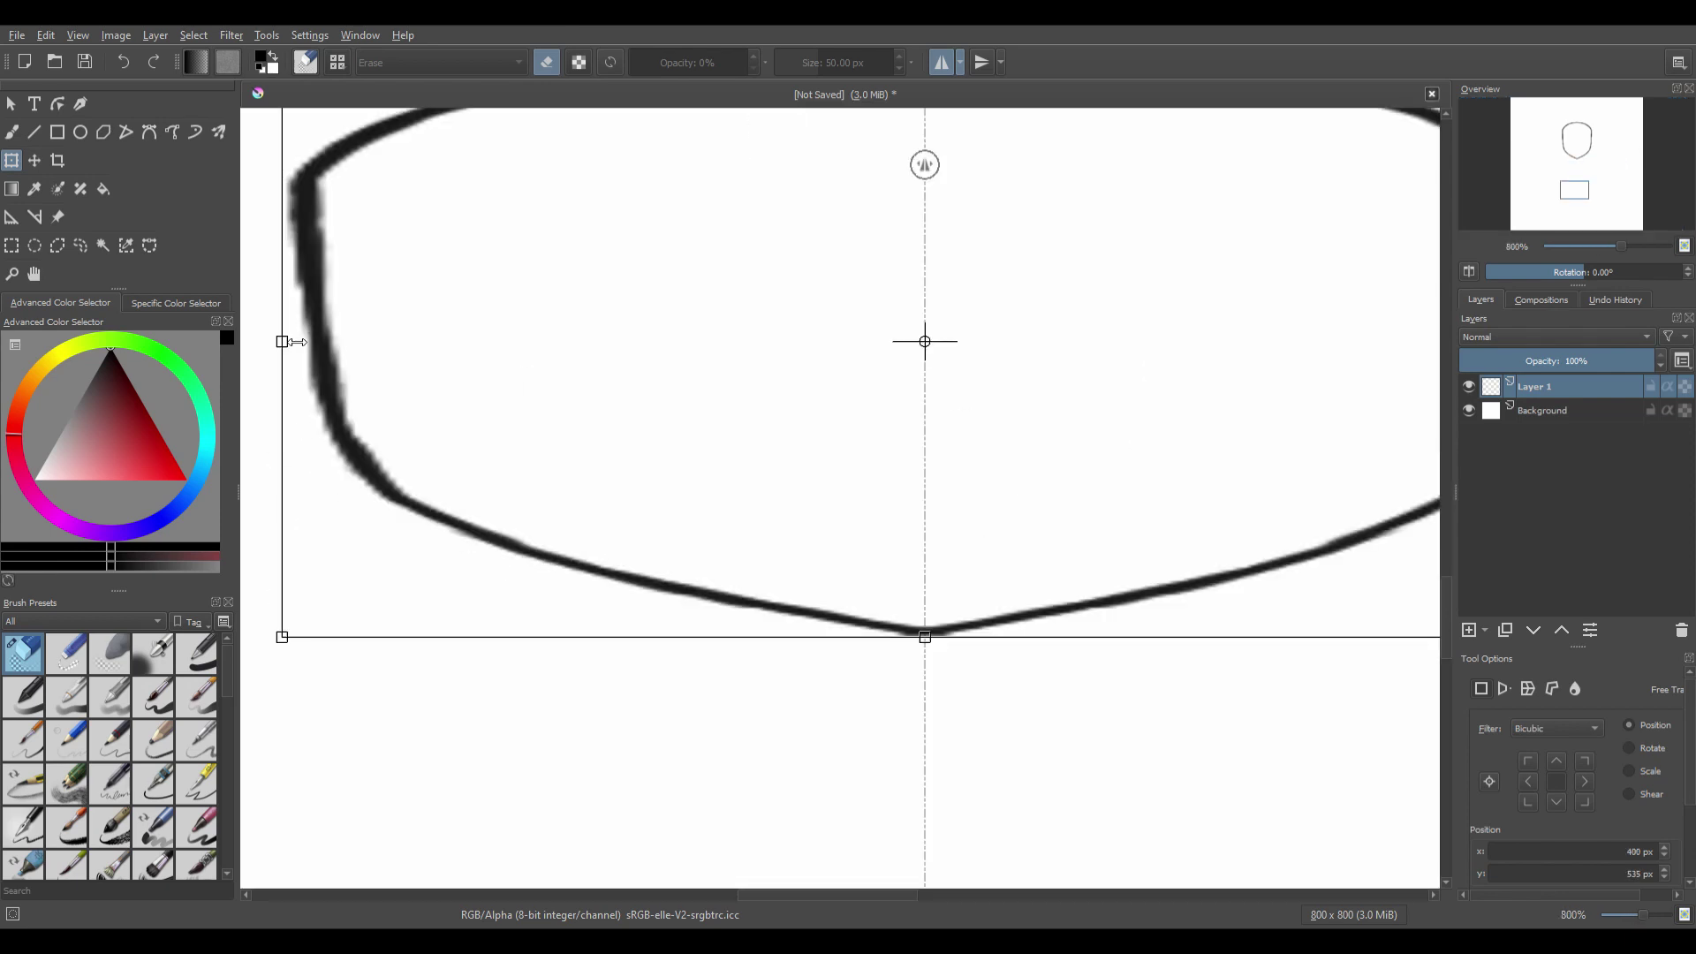
{"action": "left_click_drag", "start_coordinate": [283, 341], "coordinate": [970, 359]}
{"action": "scroll", "coordinate": [767, 383], "scroll_direction": "down", "scroll_amount": 1}
{"action": "left_click_drag", "start_coordinate": [1217, 415], "coordinate": [943, 416]}
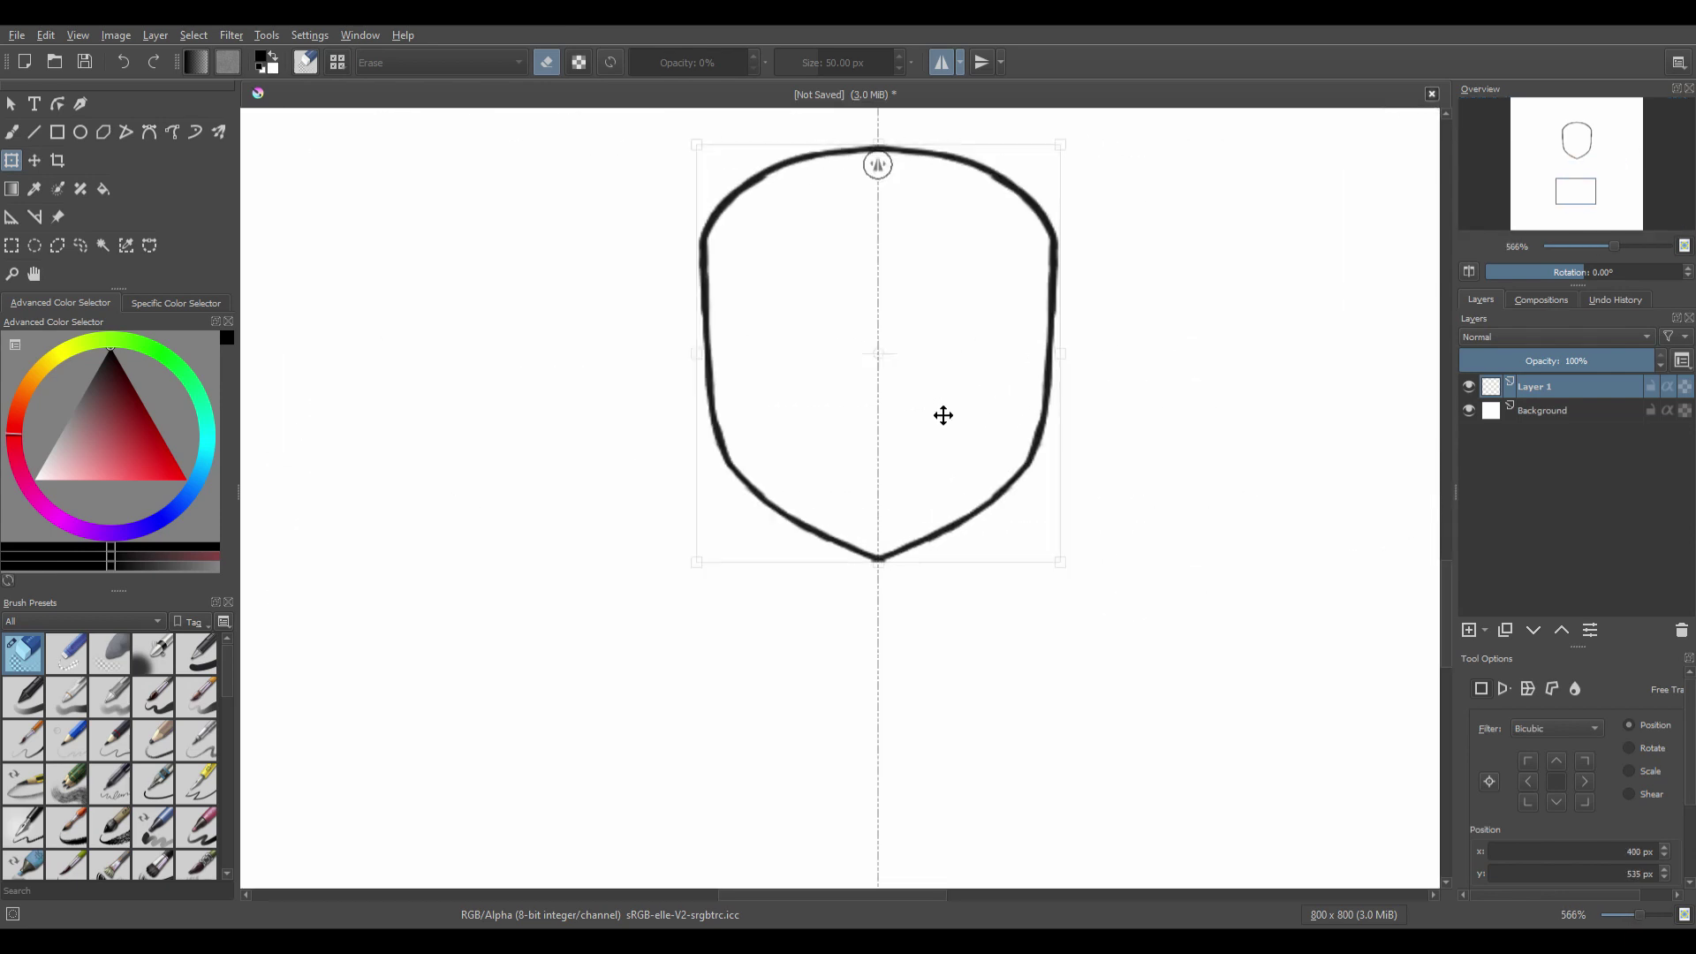
Stretch the top of the head outline slightly upward with the transform tool.
{"action": "key", "text": "h"}
{"action": "scroll", "coordinate": [934, 578], "scroll_direction": "down", "scroll_amount": 4}
{"action": "scroll", "coordinate": [808, 407], "scroll_direction": "up", "scroll_amount": 3}
{"action": "left_click", "coordinate": [11, 160]}
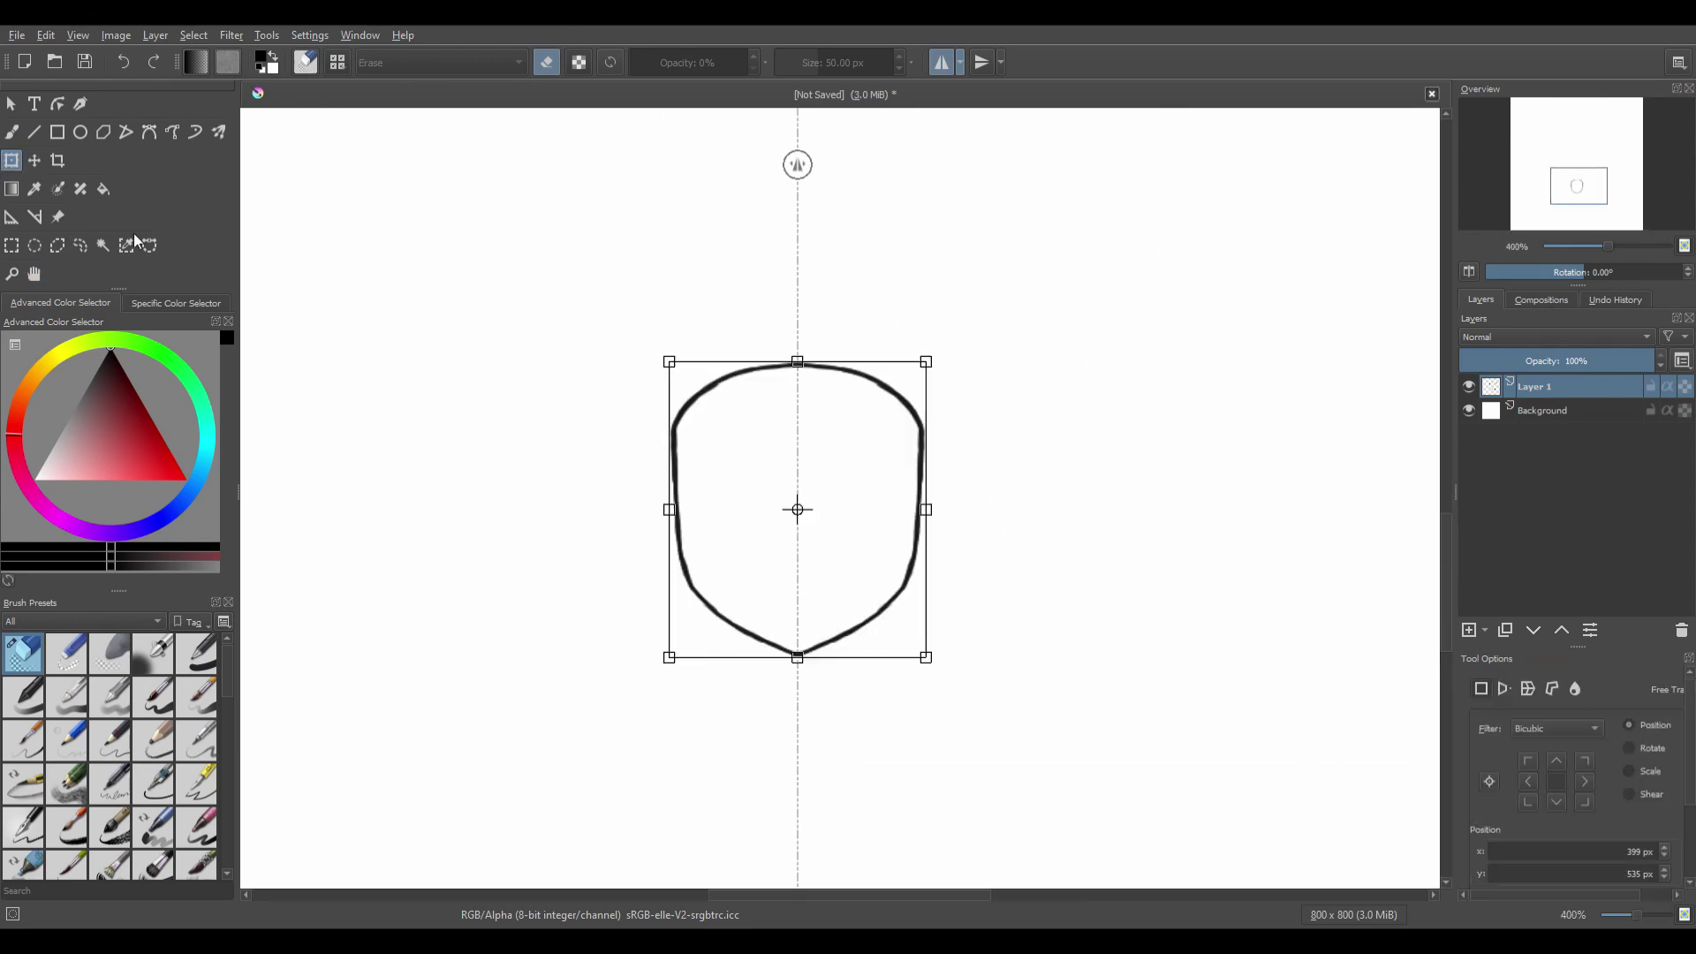
{"action": "left_click_drag", "start_coordinate": [809, 364], "coordinate": [809, 345]}
Add a new layer above the head outline and choose the Ink-3 Gpen brush preset.
{"action": "left_click", "coordinate": [34, 273]}
{"action": "scroll", "coordinate": [875, 629], "scroll_direction": "down", "scroll_amount": 1}
{"action": "mouse_move", "coordinate": [875, 629]}
{"action": "left_mouse_down"}
{"action": "mouse_move", "coordinate": [837, 500]}
{"action": "mouse_move", "coordinate": [874, 415]}
{"action": "mouse_move", "coordinate": [889, 628]}
{"action": "left_mouse_up"}
{"action": "scroll", "coordinate": [817, 500], "scroll_direction": "up", "scroll_amount": 2}
{"action": "left_click", "coordinate": [1467, 630]}
{"action": "left_click", "coordinate": [196, 783]}
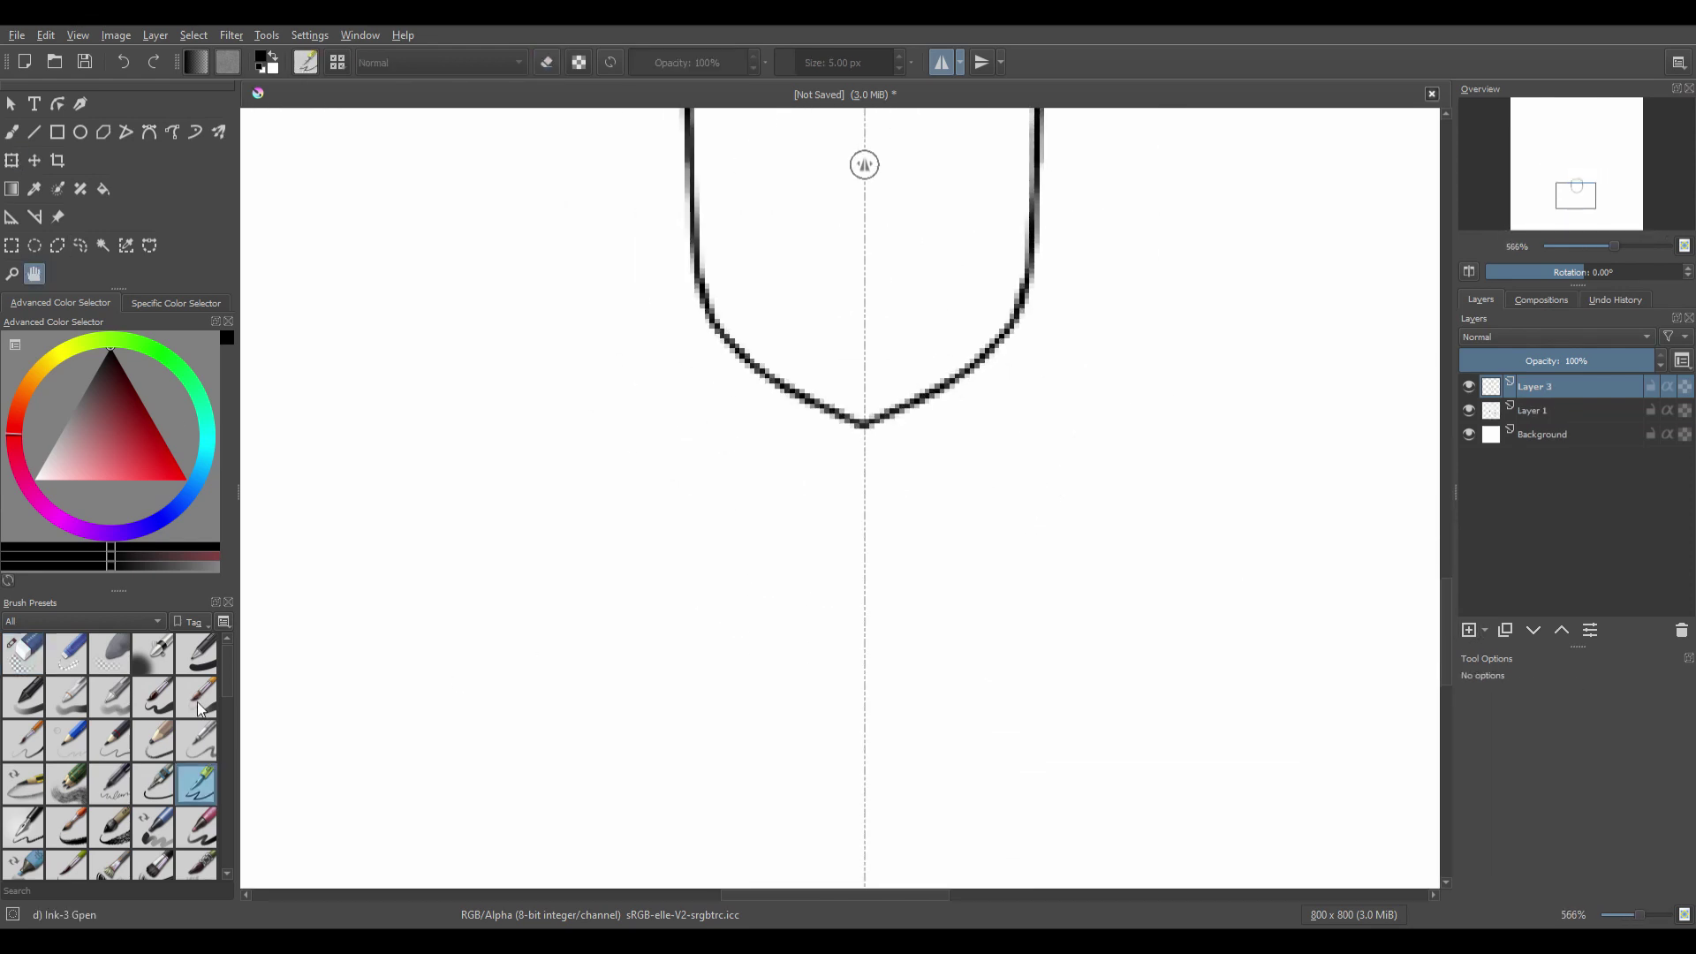
Draw a mirrored neck and shoulder line starting at the jaw and curving outward and down, undoing unsatisfactory strokes.
{"action": "left_click", "coordinate": [12, 132]}
{"action": "left_click_drag", "start_coordinate": [769, 376], "coordinate": [773, 479]}
{"action": "key", "text": "ctrl+z"}
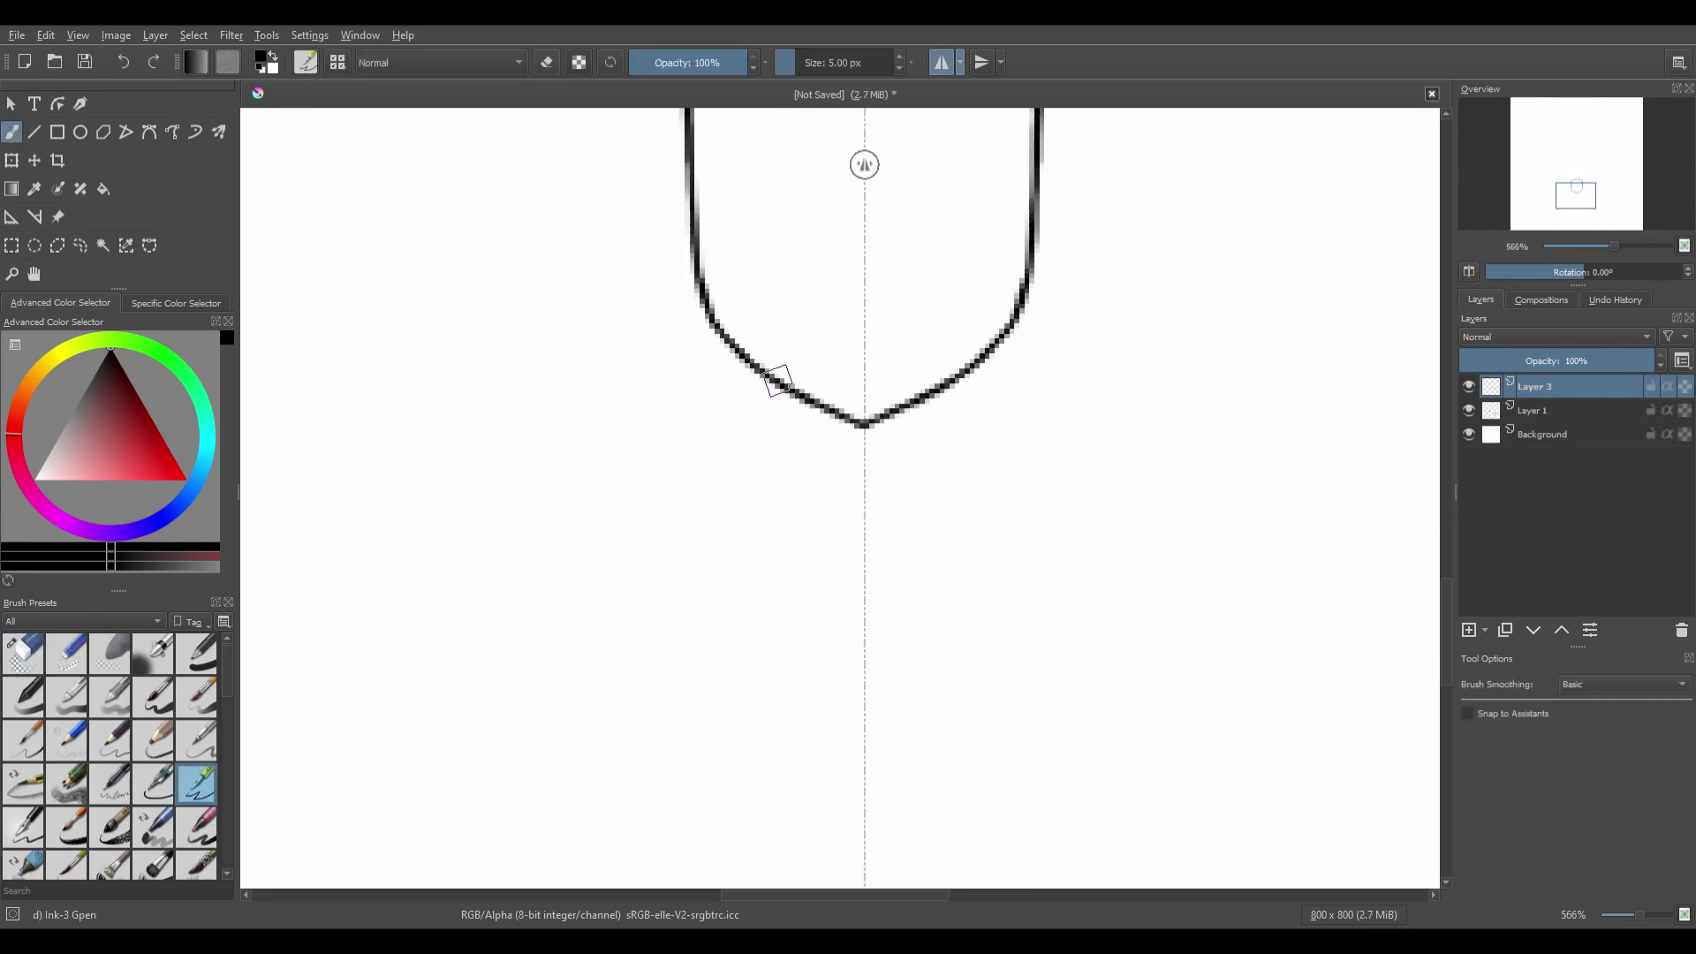
{"action": "mouse_move", "coordinate": [777, 382]}
{"action": "left_mouse_down"}
{"action": "mouse_move", "coordinate": [791, 430]}
{"action": "mouse_move", "coordinate": [776, 522]}
{"action": "left_mouse_up"}
{"action": "key", "text": "ctrl+z"}
{"action": "mouse_move", "coordinate": [780, 381]}
{"action": "left_mouse_down"}
{"action": "mouse_move", "coordinate": [738, 485]}
{"action": "mouse_move", "coordinate": [570, 514]}
{"action": "mouse_move", "coordinate": [356, 624]}
{"action": "mouse_move", "coordinate": [303, 856]}
{"action": "left_mouse_up"}
Narrow the neck and shoulder lines with the transform tool and center them on the mirror axis beneath the head.
{"action": "left_click", "coordinate": [34, 273]}
{"action": "scroll", "coordinate": [1035, 439], "scroll_direction": "down", "scroll_amount": 4}
{"action": "scroll", "coordinate": [1015, 466], "scroll_direction": "up", "scroll_amount": 2}
{"action": "mouse_move", "coordinate": [1001, 476]}
{"action": "left_mouse_down"}
{"action": "mouse_move", "coordinate": [817, 375]}
{"action": "mouse_move", "coordinate": [755, 431]}
{"action": "left_mouse_up"}
{"action": "left_click", "coordinate": [12, 160]}
{"action": "left_click_drag", "start_coordinate": [447, 449], "coordinate": [484, 450]}
{"action": "left_click_drag", "start_coordinate": [1014, 450], "coordinate": [968, 450]}
{"action": "left_click_drag", "start_coordinate": [922, 453], "coordinate": [921, 459]}
{"action": "left_click_drag", "start_coordinate": [970, 458], "coordinate": [978, 458]}
Extend the shoulder lines into mirrored, nearly straight outer arm lines reaching the canvas's bottom edge.
{"action": "left_click", "coordinate": [34, 274]}
{"action": "left_click_drag", "start_coordinate": [357, 371], "coordinate": [496, 223]}
{"action": "left_click", "coordinate": [12, 131]}
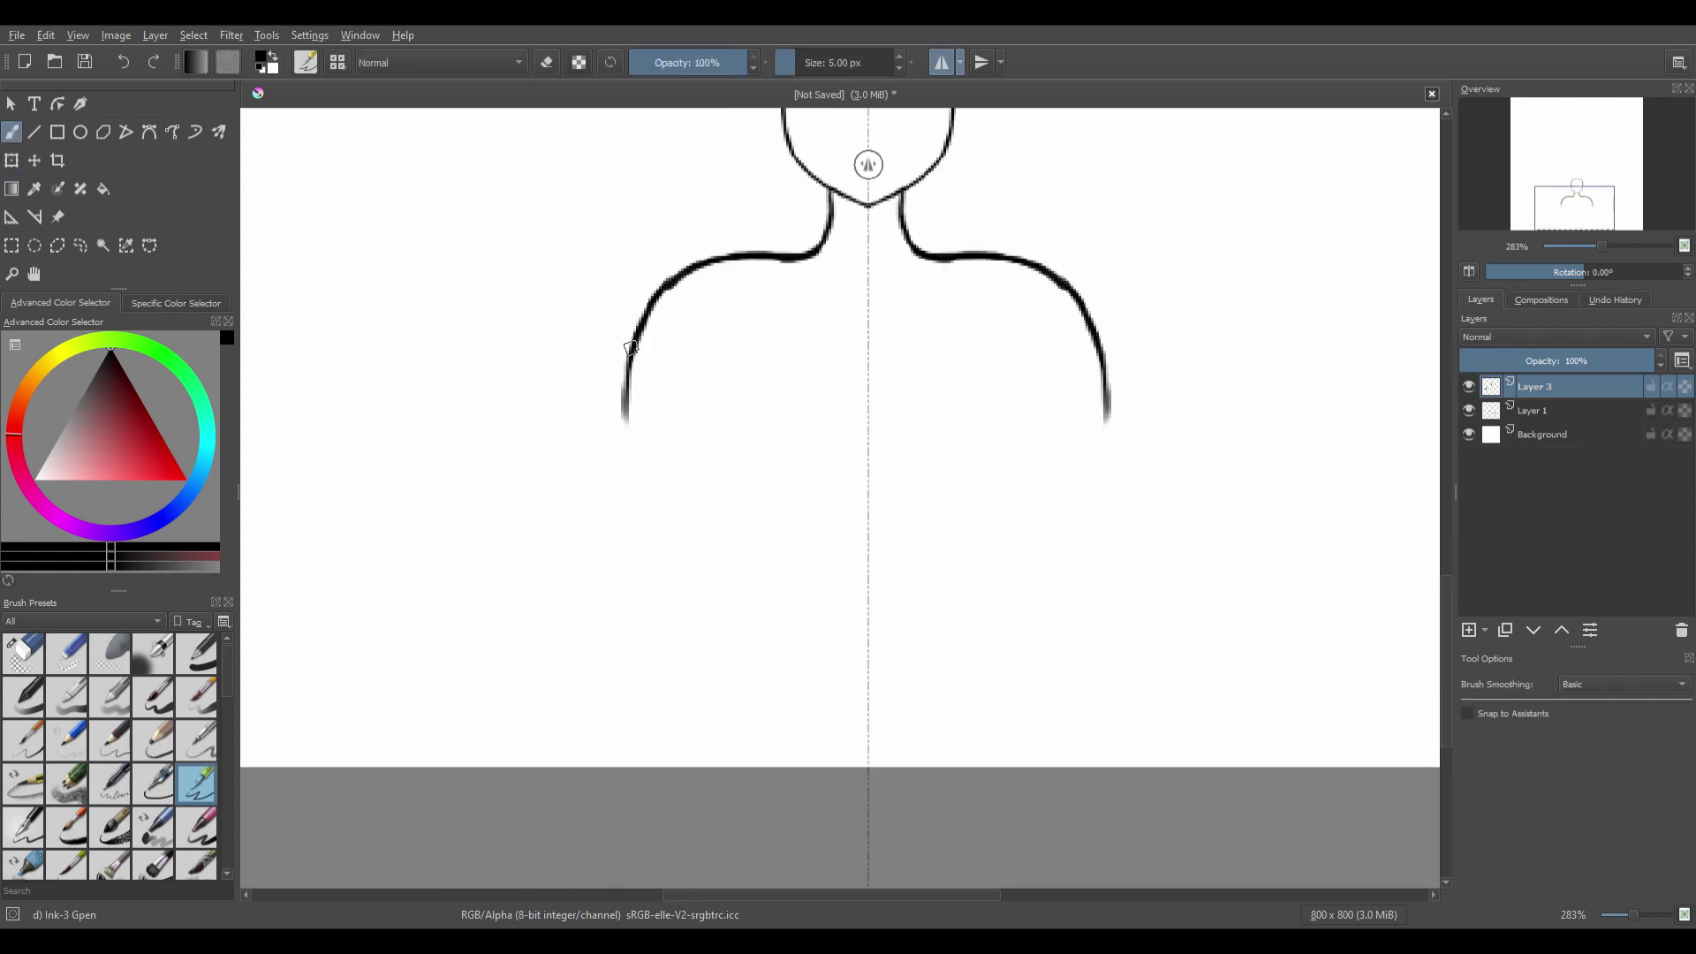
{"action": "left_click_drag", "start_coordinate": [619, 516], "coordinate": [631, 766]}
Add a new layer and draw mirrored torso side lines between the arms, reshaping the part below the waist.
{"action": "left_click", "coordinate": [34, 274]}
{"action": "mouse_move", "coordinate": [673, 498]}
{"action": "left_mouse_down"}
{"action": "mouse_move", "coordinate": [613, 648]}
{"action": "mouse_move", "coordinate": [560, 533]}
{"action": "left_mouse_up"}
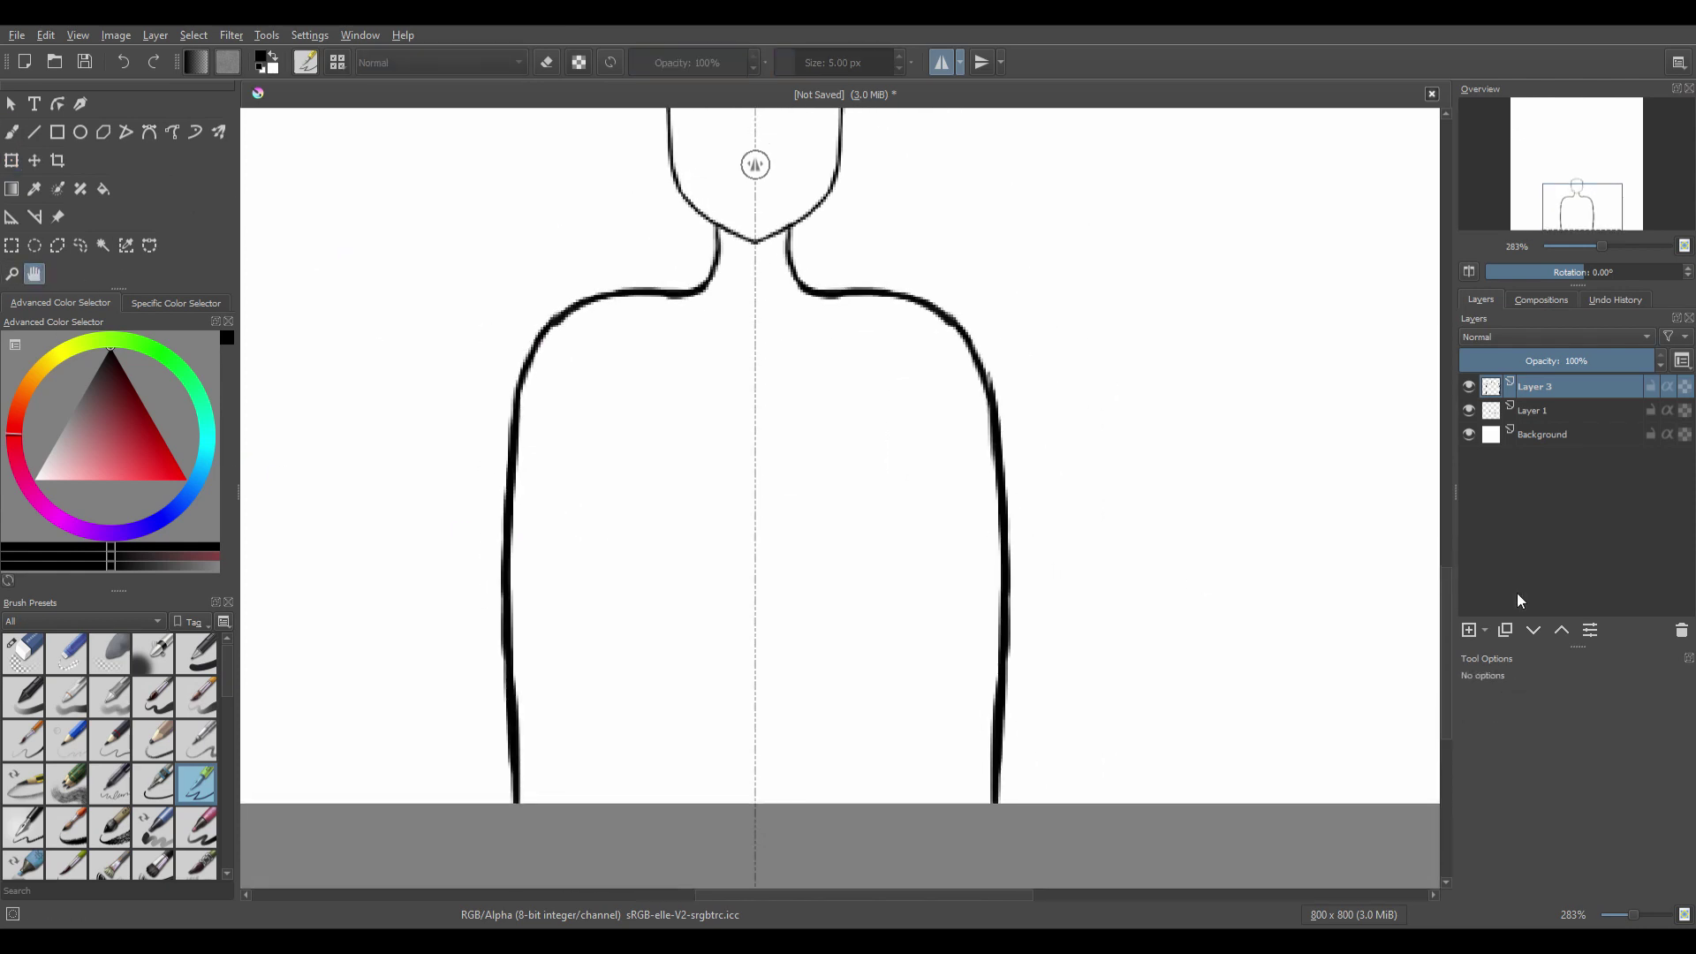
{"action": "key", "text": "b"}
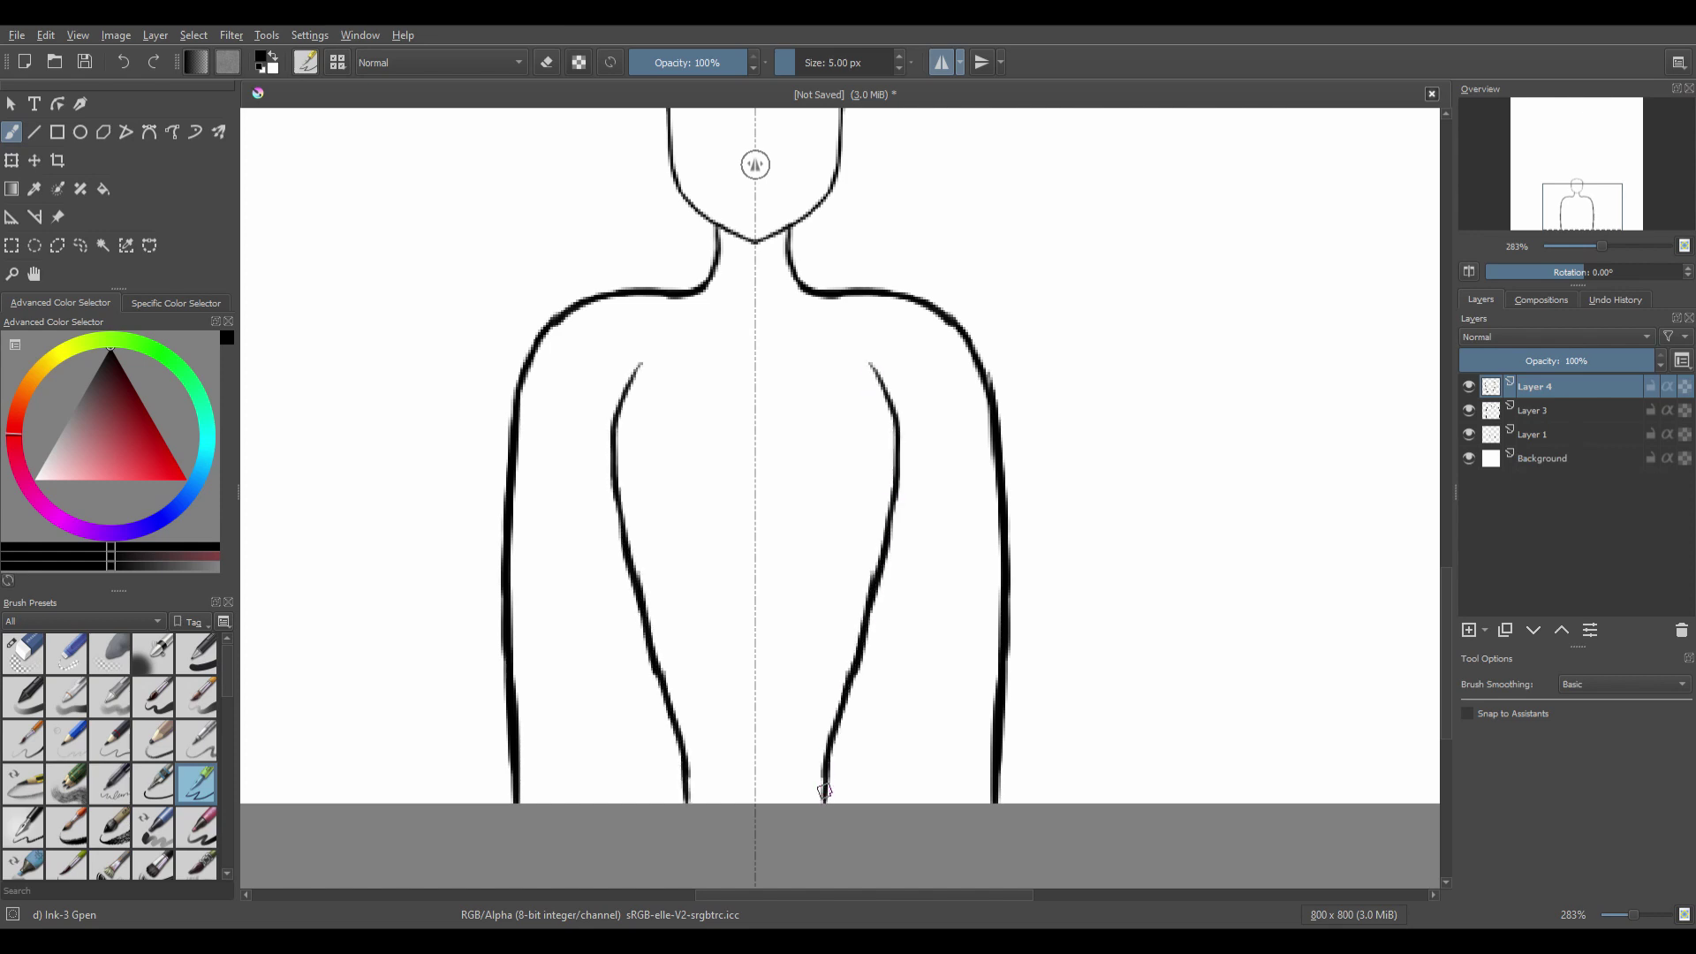
{"action": "left_click_drag", "start_coordinate": [888, 505], "coordinate": [871, 733]}
{"action": "key", "text": "ctrl+z"}
{"action": "left_click_drag", "start_coordinate": [869, 587], "coordinate": [864, 799]}
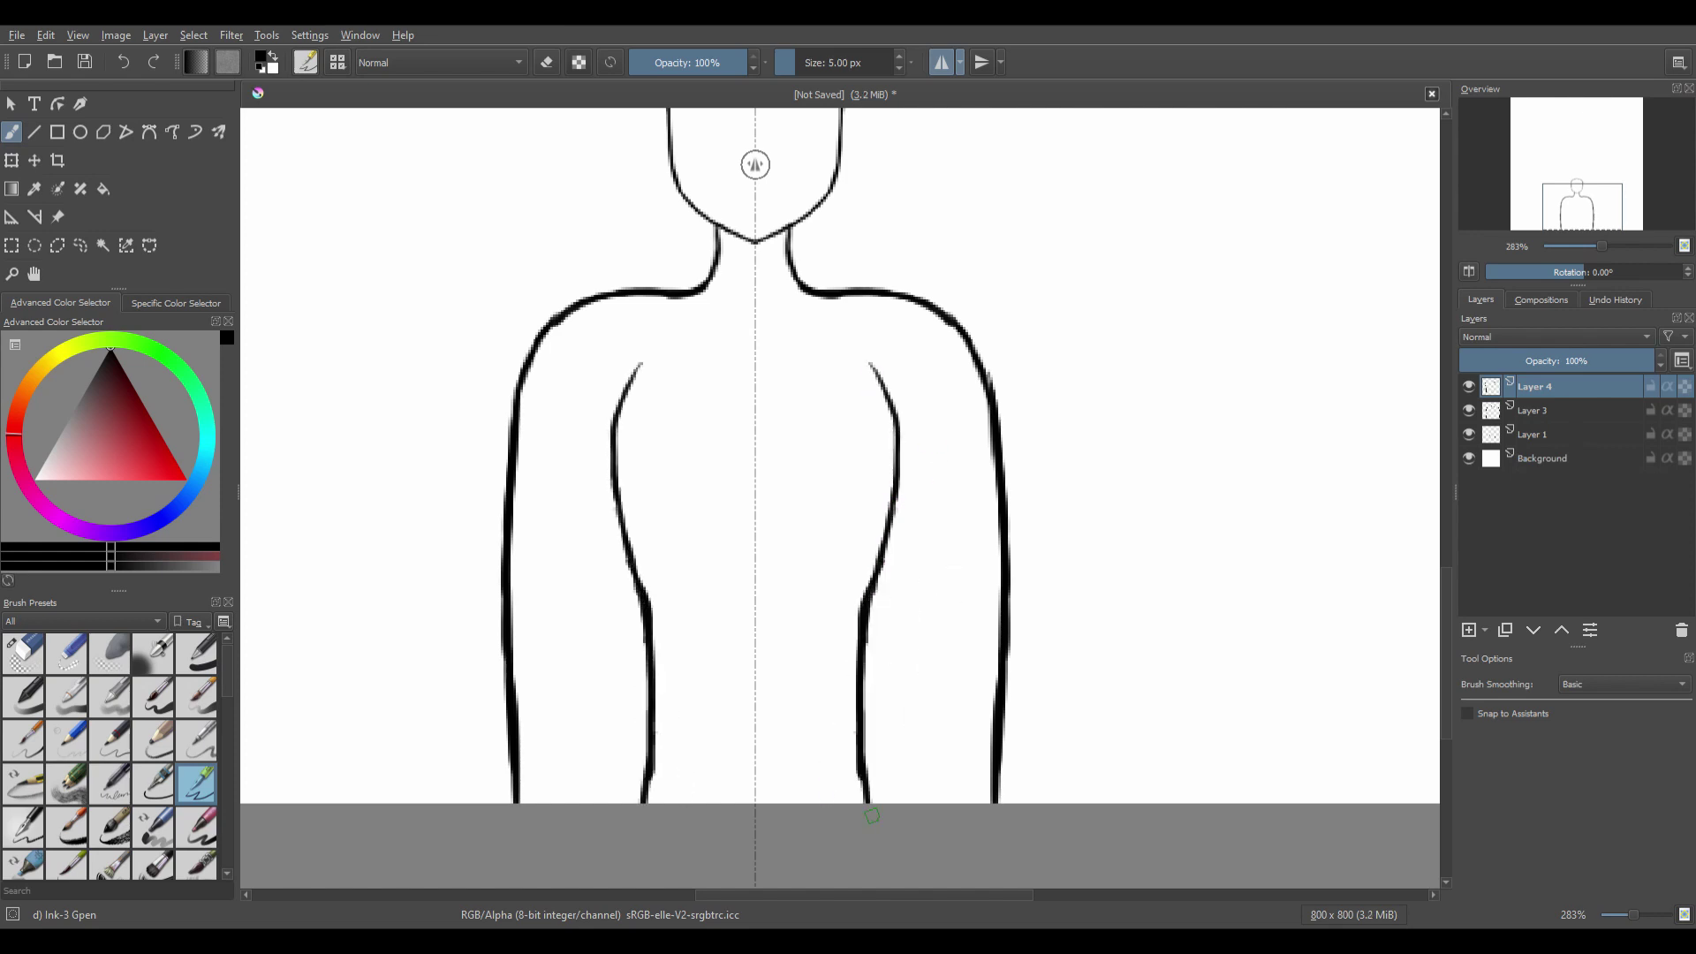
Undo the torso strokes and redraw mirrored side lines that curve inward from the chest to the canvas's bottom edge.
{"action": "key", "text": "ctrl+z"}
{"action": "key", "text": "ctrl+z"}
{"action": "key", "text": "ctrl+z"}
{"action": "key", "text": "ctrl+z"}
{"action": "key", "text": "ctrl+z"}
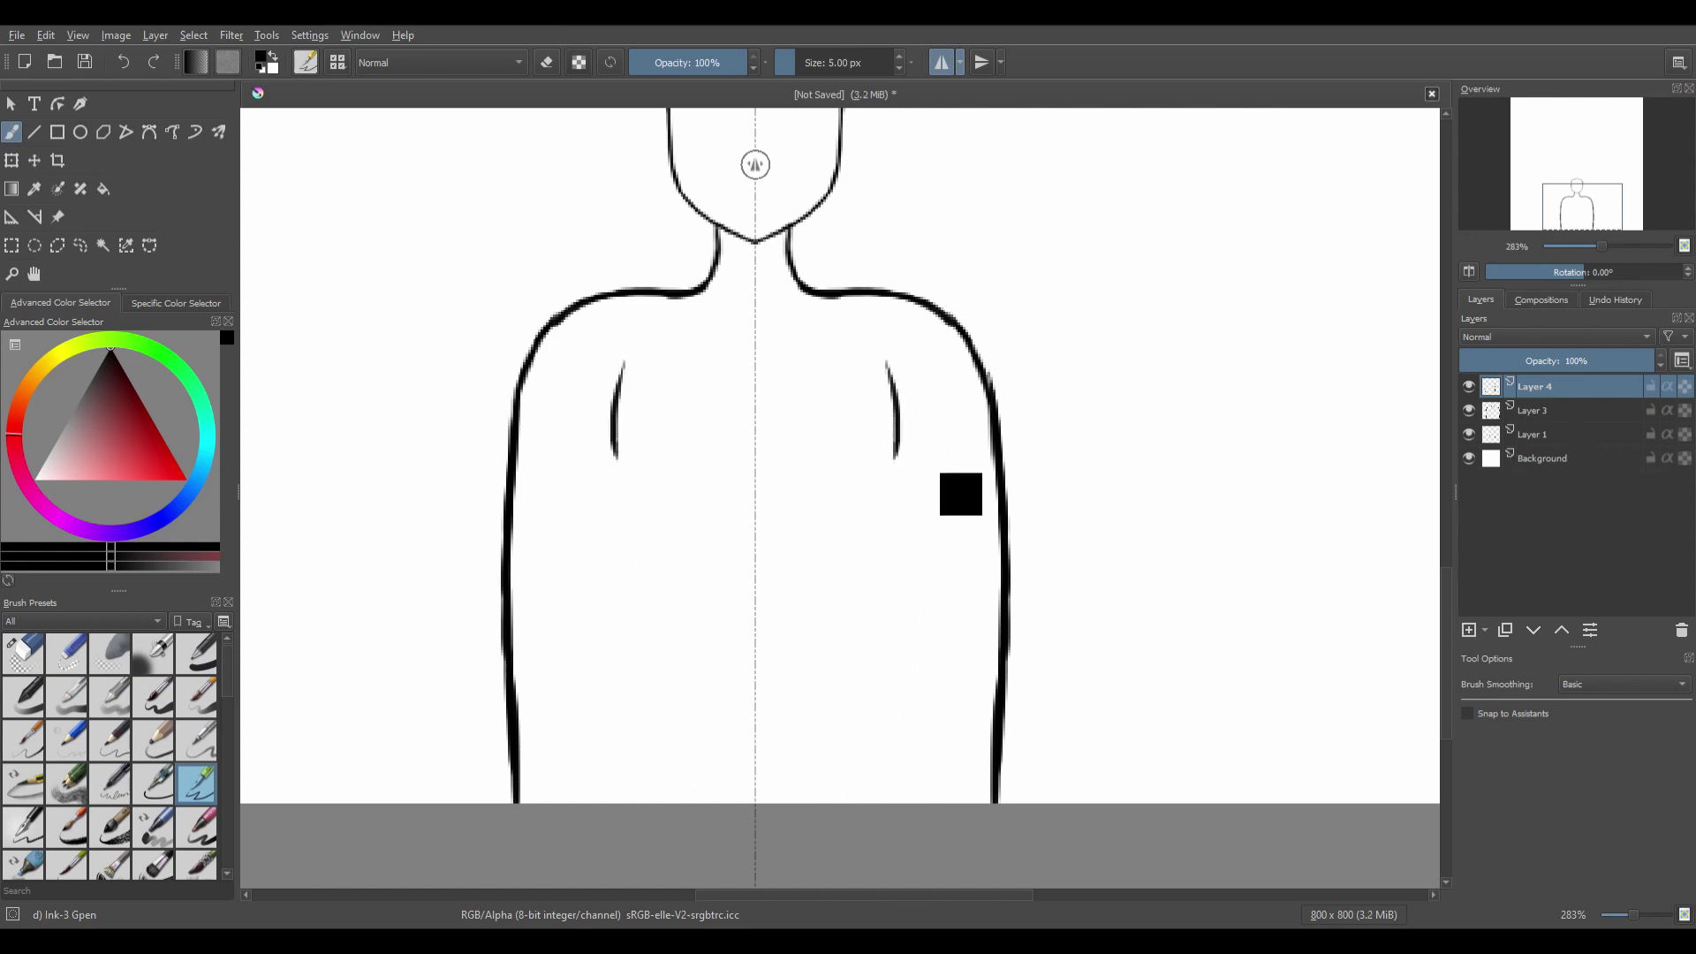
{"action": "left_click_drag", "start_coordinate": [886, 354], "coordinate": [889, 572]}
{"action": "left_click_drag", "start_coordinate": [669, 784], "coordinate": [669, 805]}
{"action": "left_click", "coordinate": [35, 274]}
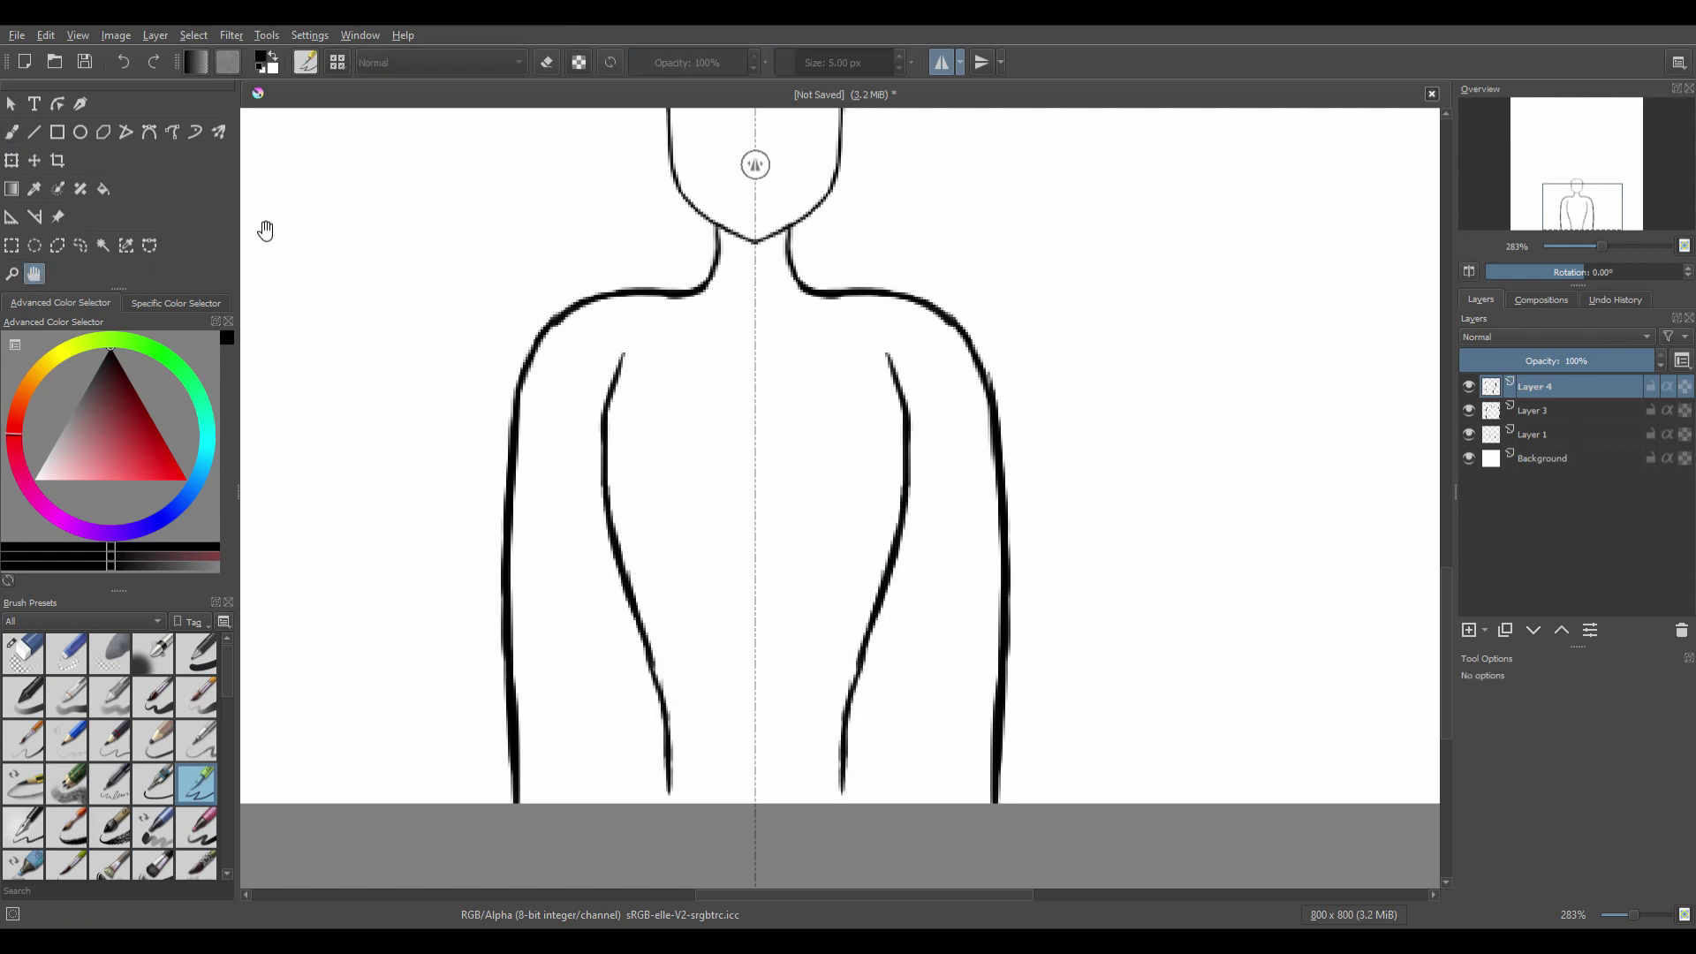
Undo the torso side lines and try a new mirrored curve with a tighter waist.
{"action": "key", "text": "ctrl+z"}
{"action": "key", "text": "ctrl+z"}
{"action": "key", "text": "b"}
{"action": "mouse_move", "coordinate": [888, 358]}
{"action": "left_mouse_down"}
{"action": "mouse_move", "coordinate": [869, 599]}
{"action": "mouse_move", "coordinate": [918, 436]}
{"action": "mouse_move", "coordinate": [894, 582]}
{"action": "mouse_move", "coordinate": [825, 731]}
{"action": "mouse_move", "coordinate": [823, 804]}
{"action": "left_mouse_up"}
{"action": "key", "text": "ctrl+z"}
{"action": "key", "text": "ctrl+z"}
Shorten the torso side lines with the transform tool and move them up onto the mirror axis.
{"action": "left_click", "coordinate": [11, 162]}
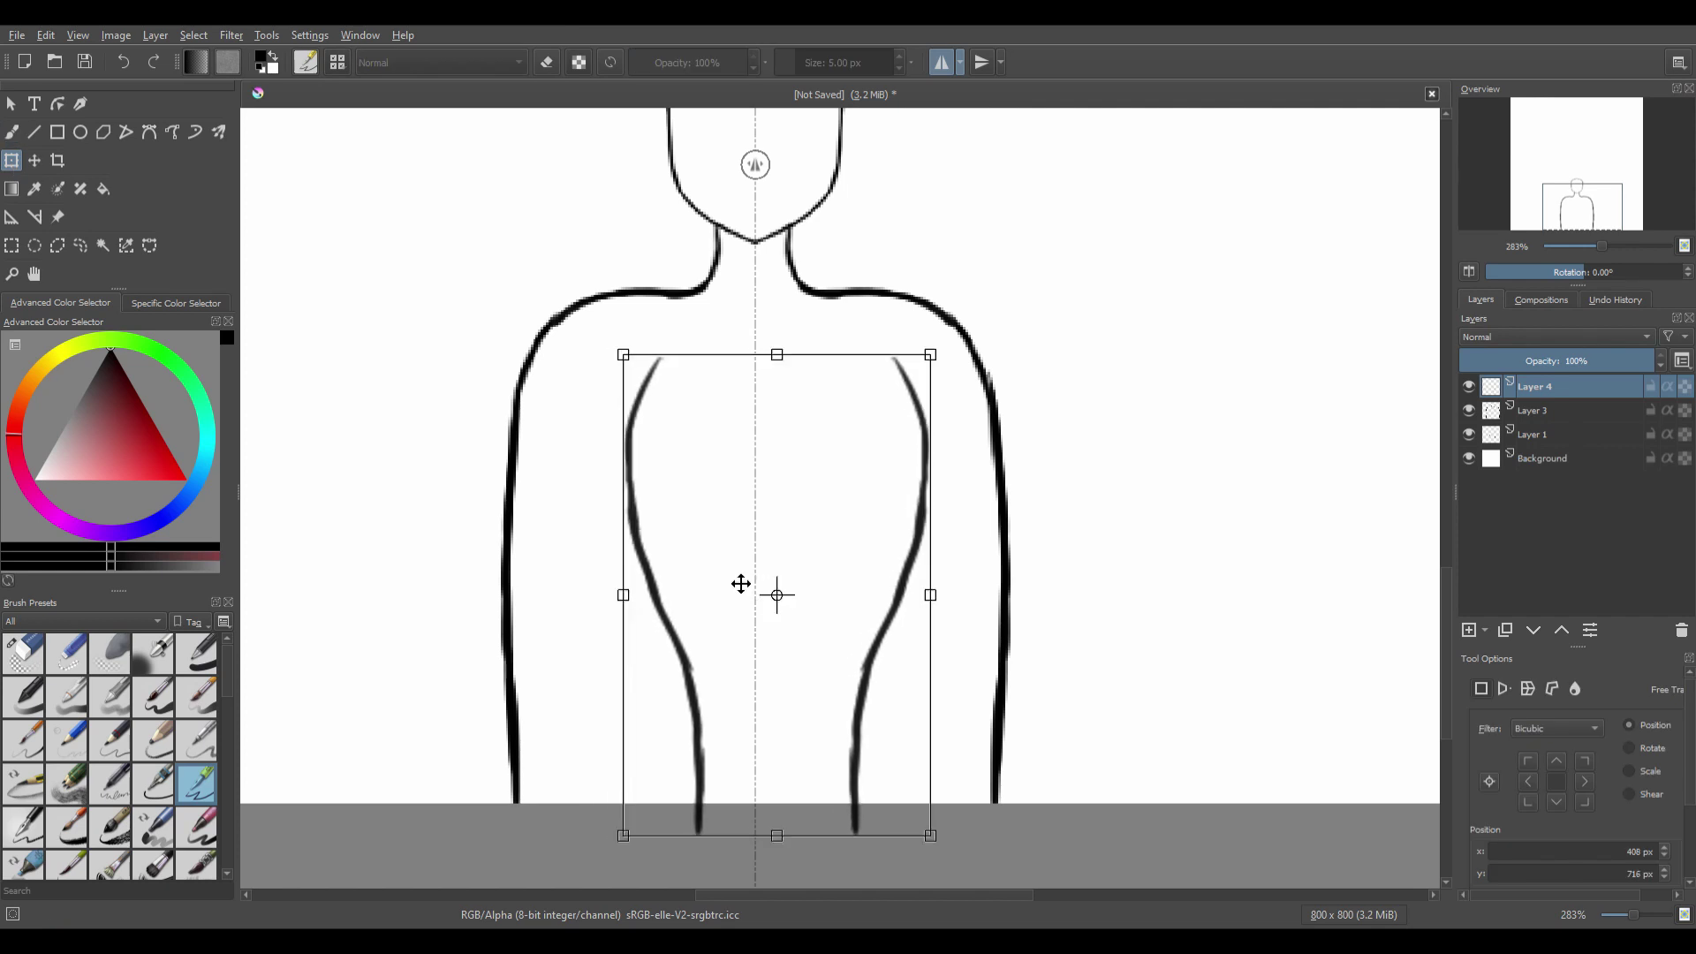
{"action": "mouse_move", "coordinate": [786, 358]}
{"action": "left_mouse_down"}
{"action": "mouse_move", "coordinate": [795, 447]}
{"action": "mouse_move", "coordinate": [795, 432]}
{"action": "left_mouse_up"}
{"action": "left_click_drag", "start_coordinate": [827, 549], "coordinate": [824, 490]}
Erase the torso side lines from Layer 4 and switch back to the Ink-3 Gpen brush.
{"action": "left_click", "coordinate": [12, 132]}
{"action": "key", "text": "e"}
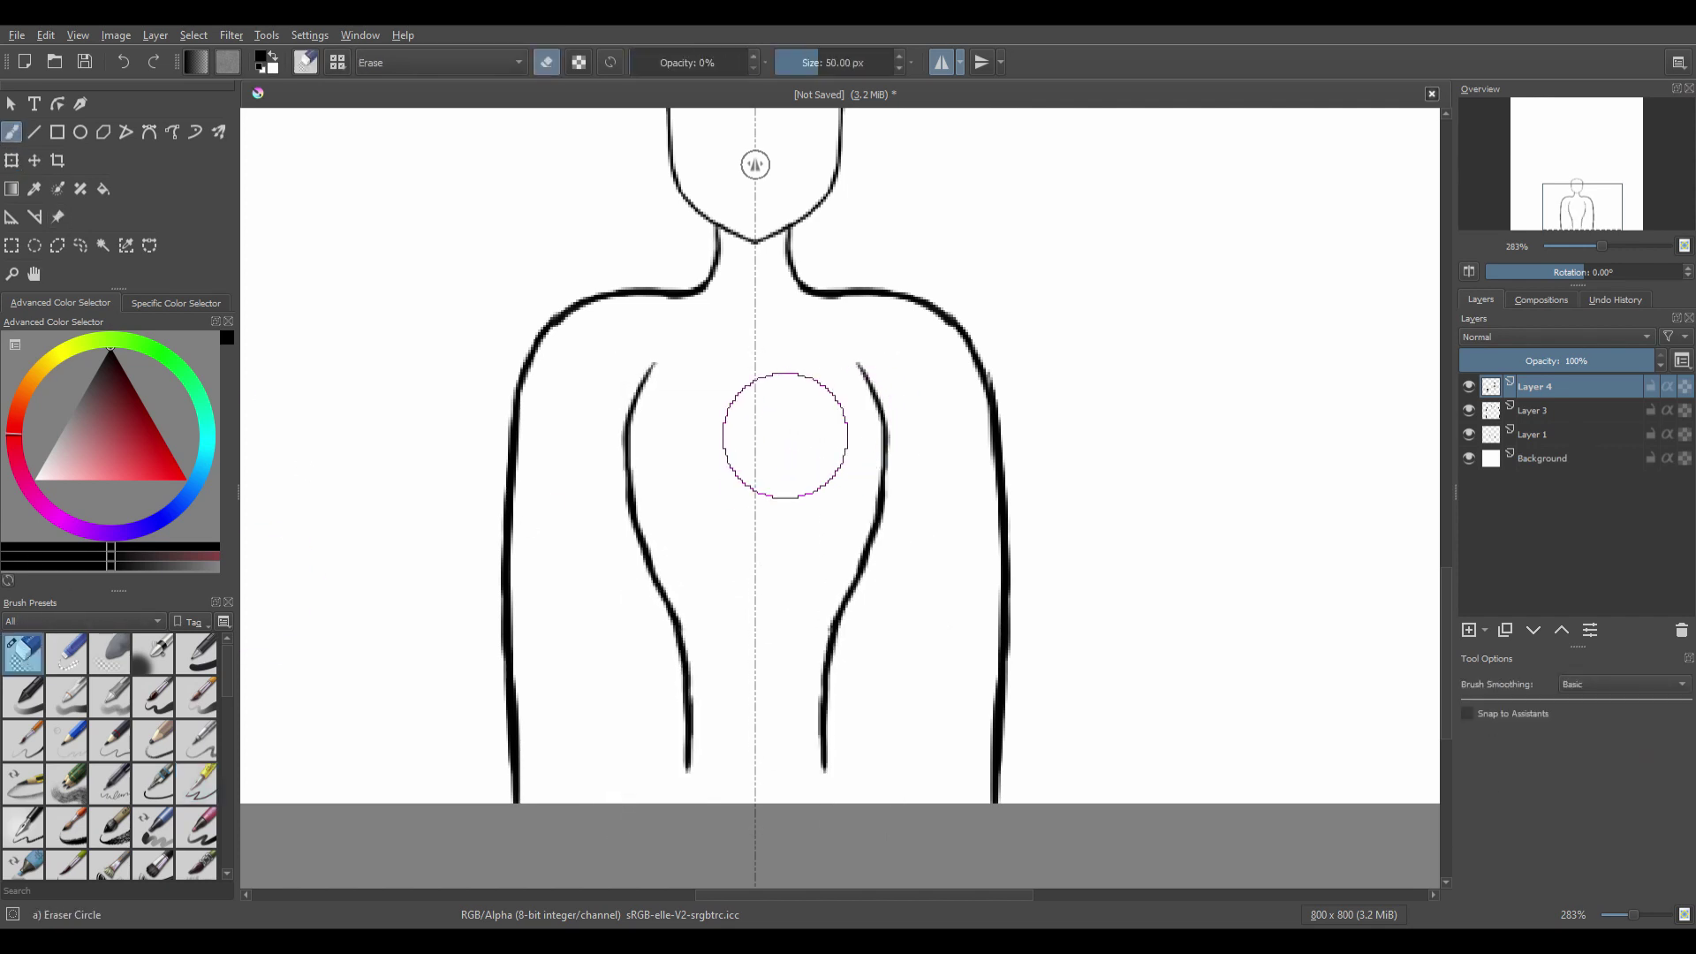
{"action": "left_click", "coordinate": [747, 62]}
{"action": "left_click_drag", "start_coordinate": [810, 273], "coordinate": [737, 711]}
{"action": "left_click", "coordinate": [196, 783]}
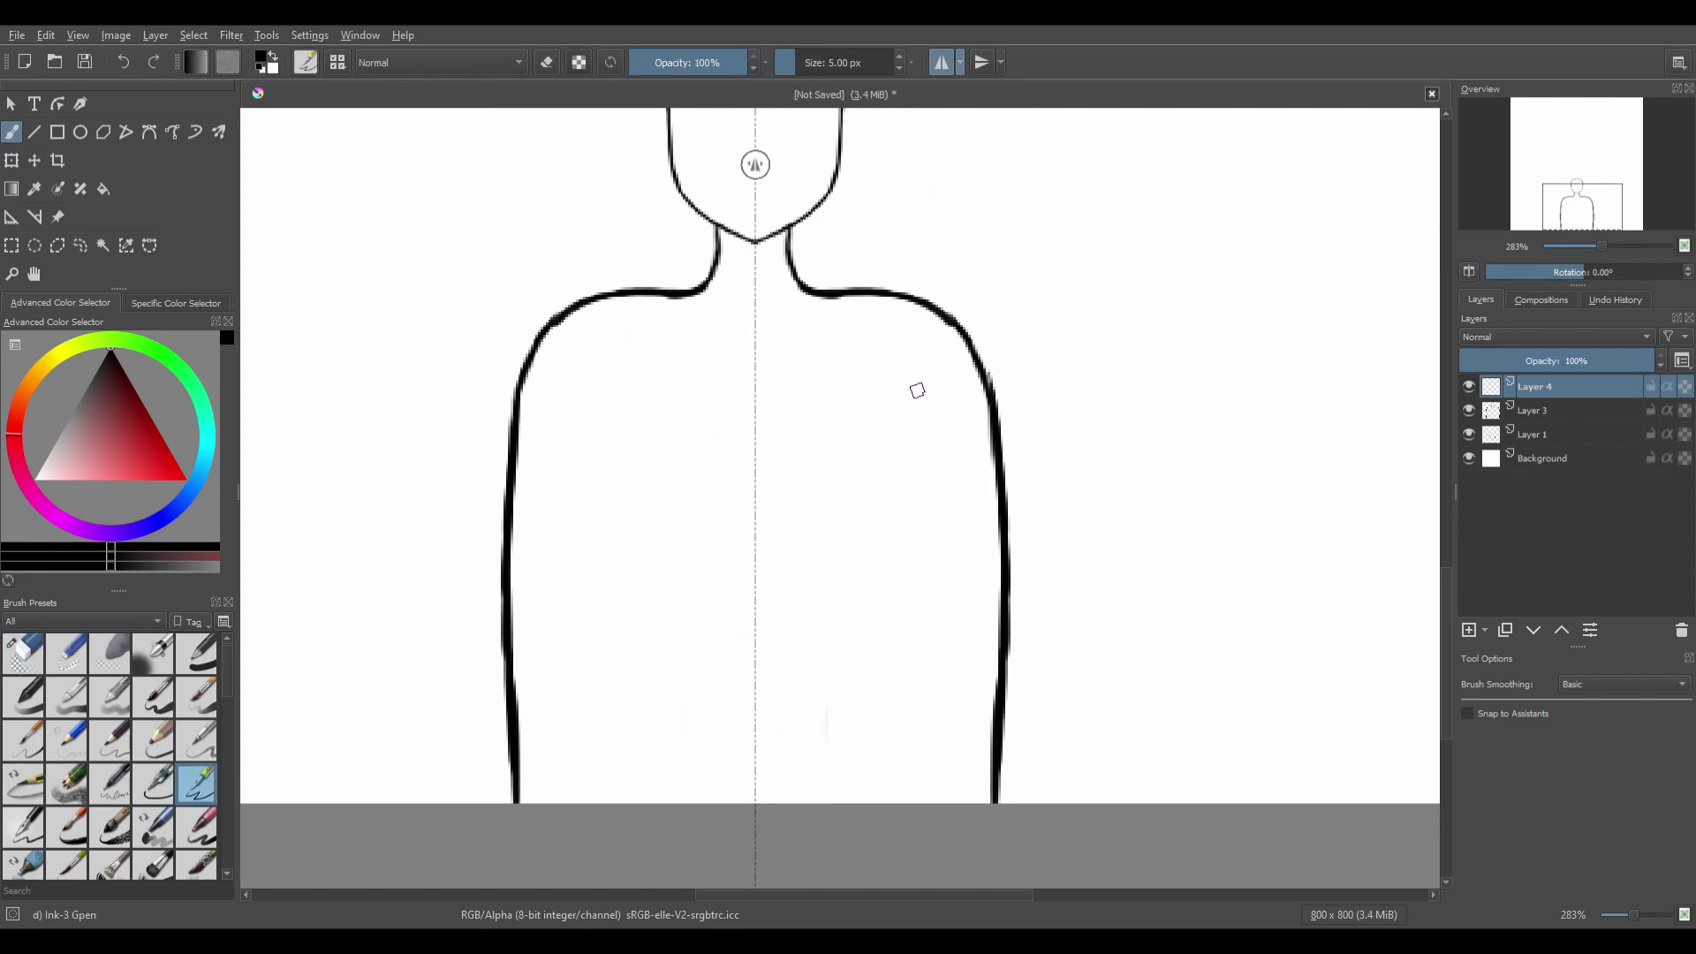
Try new mirrored torso side lines bulging outward from the chest toward the waist, undoing each attempt.
{"action": "key", "text": "ctrl+z"}
{"action": "left_click_drag", "start_coordinate": [849, 348], "coordinate": [869, 613]}
{"action": "key", "text": "ctrl+z"}
{"action": "left_click_drag", "start_coordinate": [884, 576], "coordinate": [818, 749]}
{"action": "key", "text": "ctrl+z"}
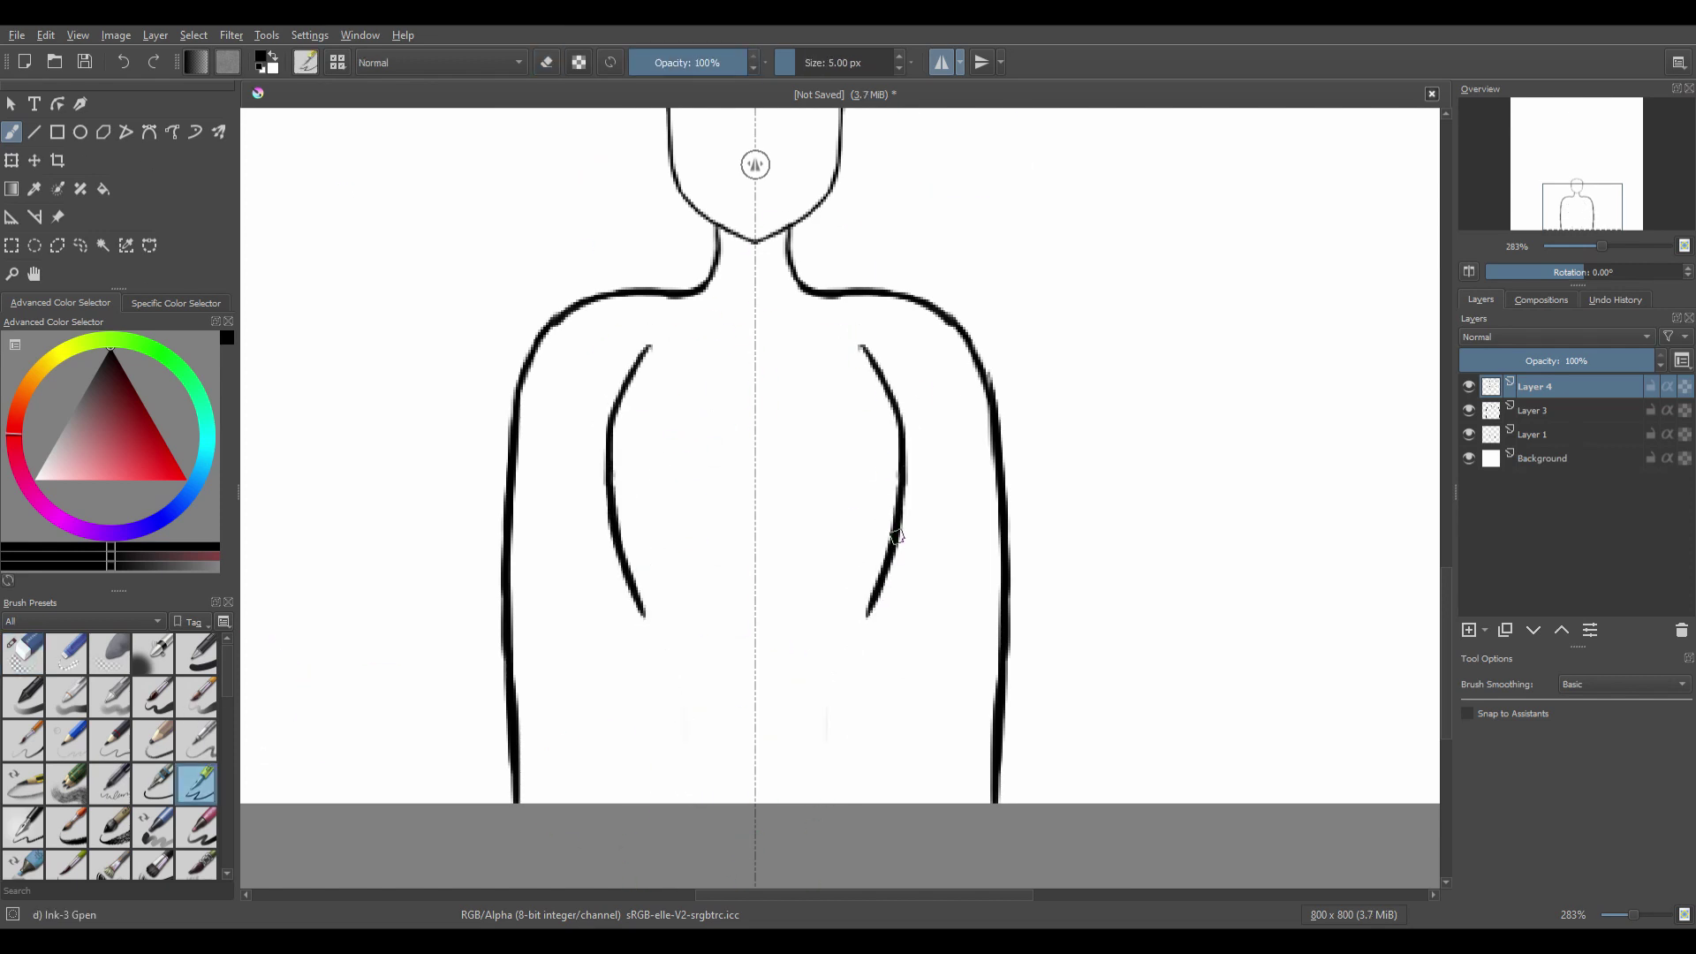
{"action": "left_click_drag", "start_coordinate": [892, 556], "coordinate": [873, 812]}
{"action": "key", "text": "ctrl+z"}
{"action": "key", "text": "ctrl+z"}
{"action": "key", "text": "ctrl+z"}
Draw smooth mirrored torso side lines from below the shoulders toward the waist, undoing the rough lowest stroke.
{"action": "mouse_move", "coordinate": [864, 335]}
{"action": "left_mouse_down"}
{"action": "mouse_move", "coordinate": [885, 527]}
{"action": "mouse_move", "coordinate": [851, 766]}
{"action": "left_mouse_up"}
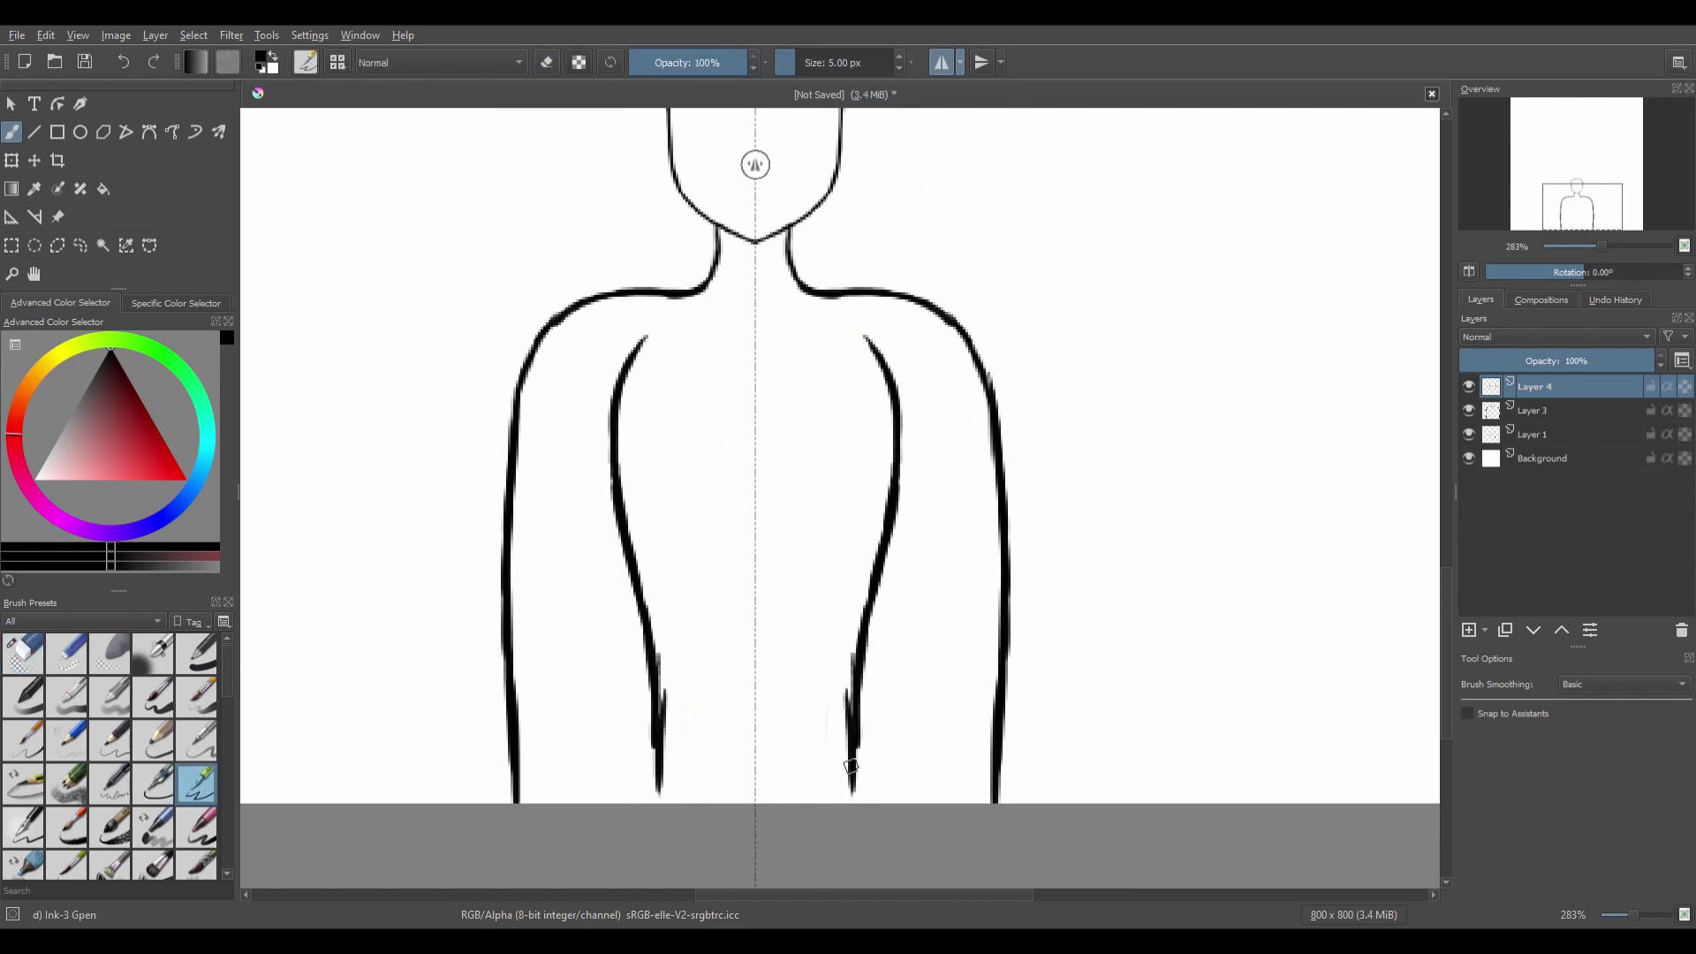
{"action": "left_click", "coordinate": [40, 273]}
{"action": "mouse_move", "coordinate": [656, 432]}
{"action": "left_mouse_down"}
{"action": "mouse_move", "coordinate": [627, 416]}
{"action": "mouse_move", "coordinate": [654, 422]}
{"action": "left_mouse_up"}
{"action": "key", "text": "ctrl+z"}
Stretch the torso side lines downward with the transform tool and continue them to the canvas's bottom edge.
{"action": "left_click", "coordinate": [11, 160]}
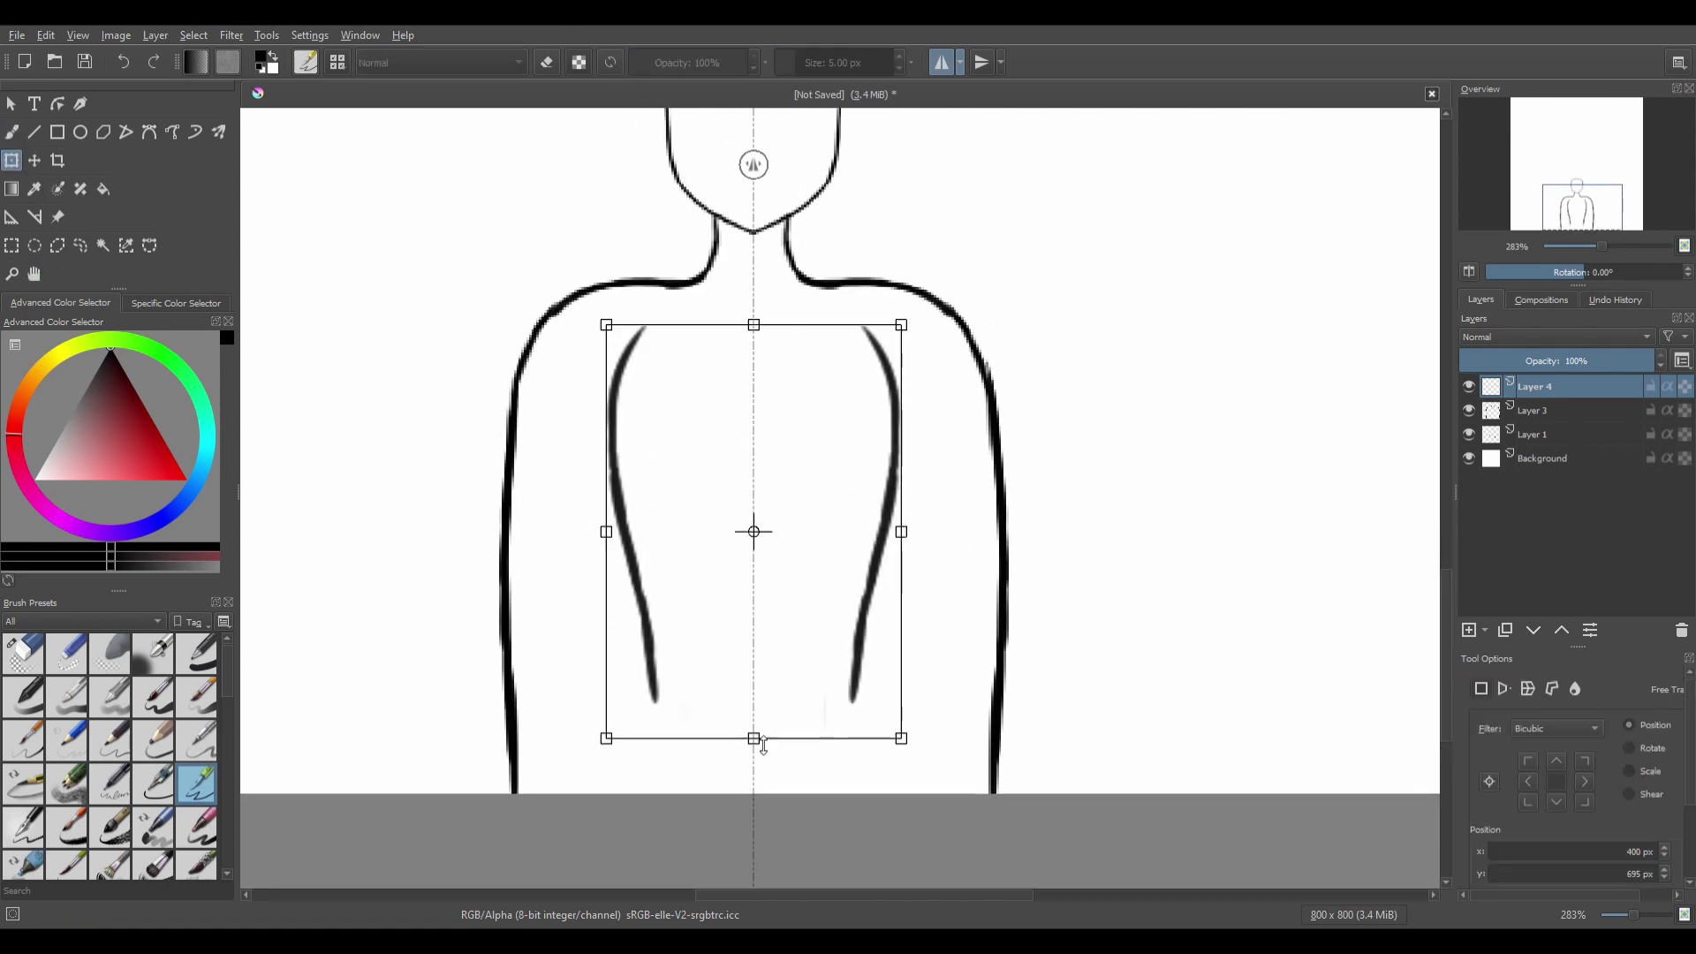
{"action": "mouse_move", "coordinate": [755, 742]}
{"action": "left_mouse_down"}
{"action": "mouse_move", "coordinate": [755, 695]}
{"action": "mouse_move", "coordinate": [839, 793]}
{"action": "left_mouse_up"}
{"action": "key", "text": "b"}
{"action": "left_click", "coordinate": [34, 273]}
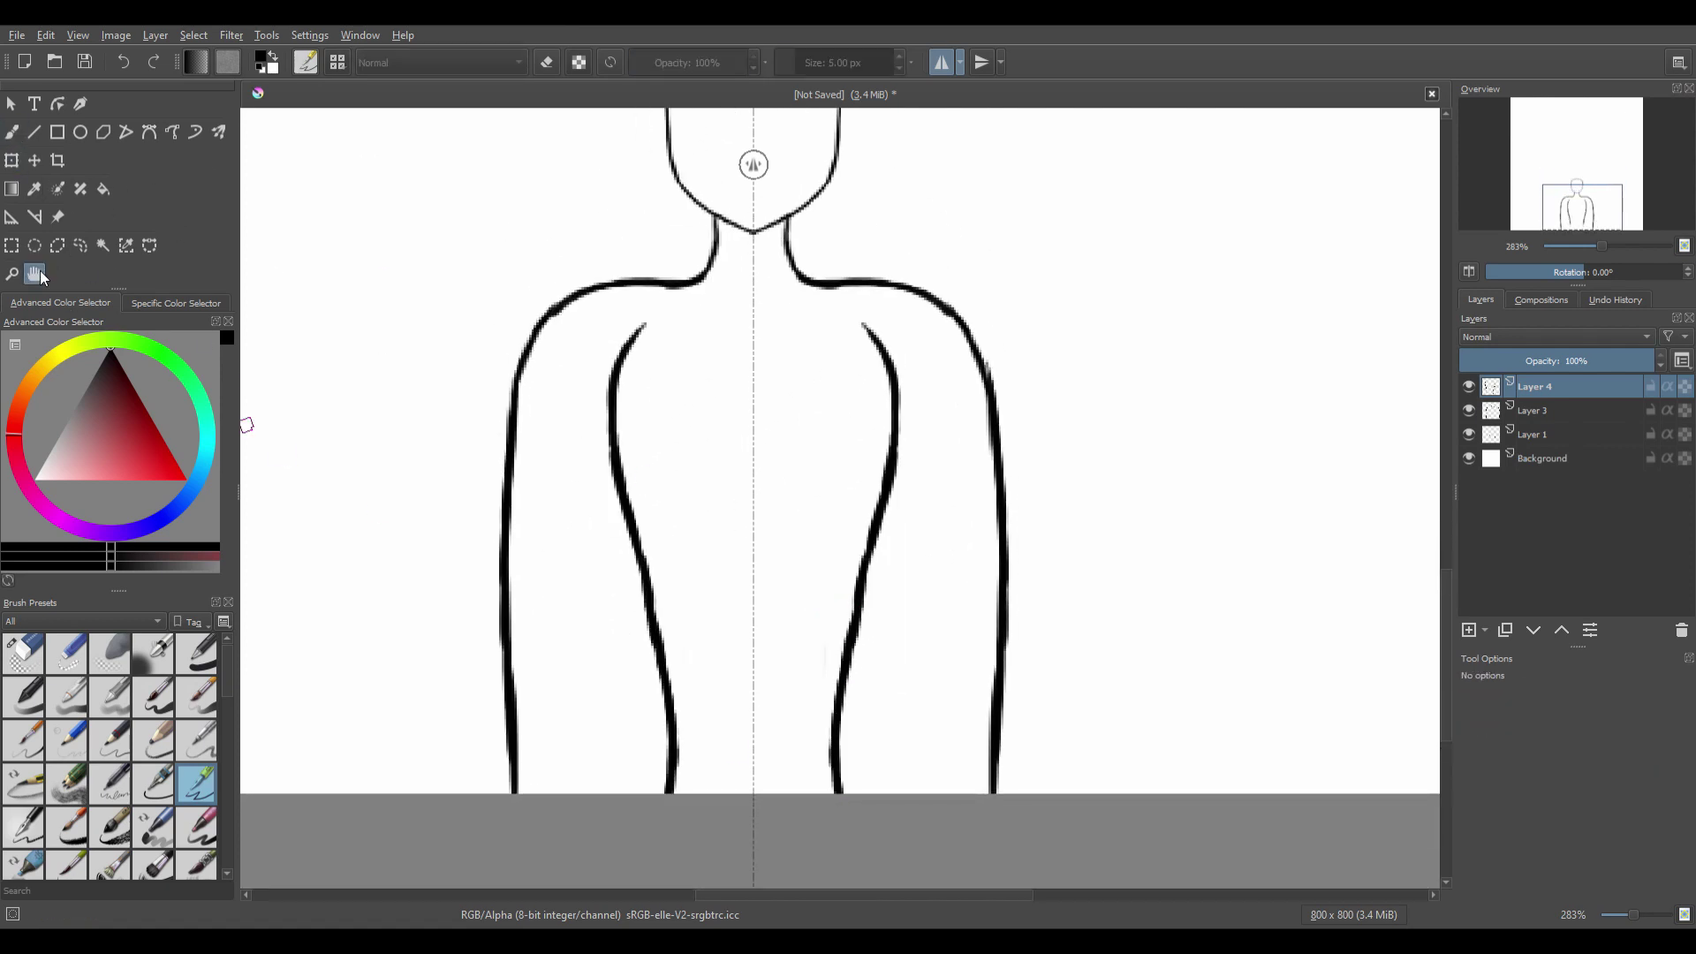
On Layer 3, draw mirrored outer arm lines slanting inward toward the waist and erase the old straight arm lines.
{"action": "mouse_move", "coordinate": [674, 469]}
{"action": "left_mouse_down"}
{"action": "mouse_move", "coordinate": [655, 527]}
{"action": "mouse_move", "coordinate": [684, 477]}
{"action": "left_mouse_up"}
{"action": "left_click", "coordinate": [1534, 410]}
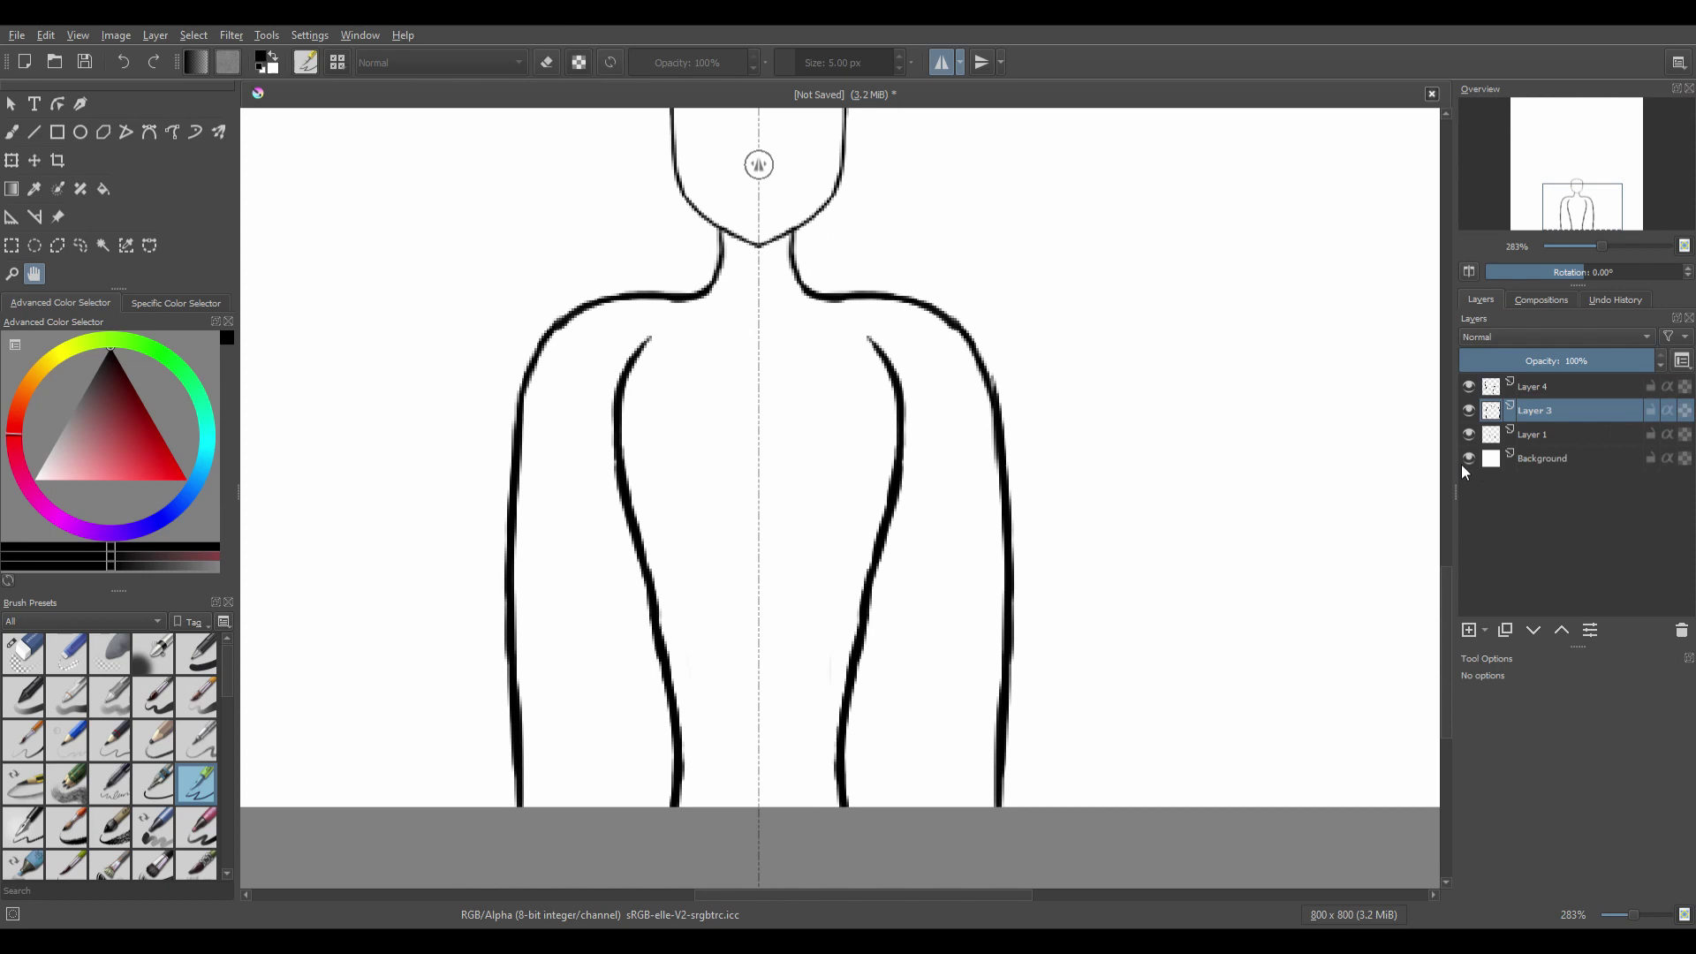
{"action": "left_click", "coordinate": [9, 135]}
{"action": "left_click_drag", "start_coordinate": [538, 518], "coordinate": [615, 727]}
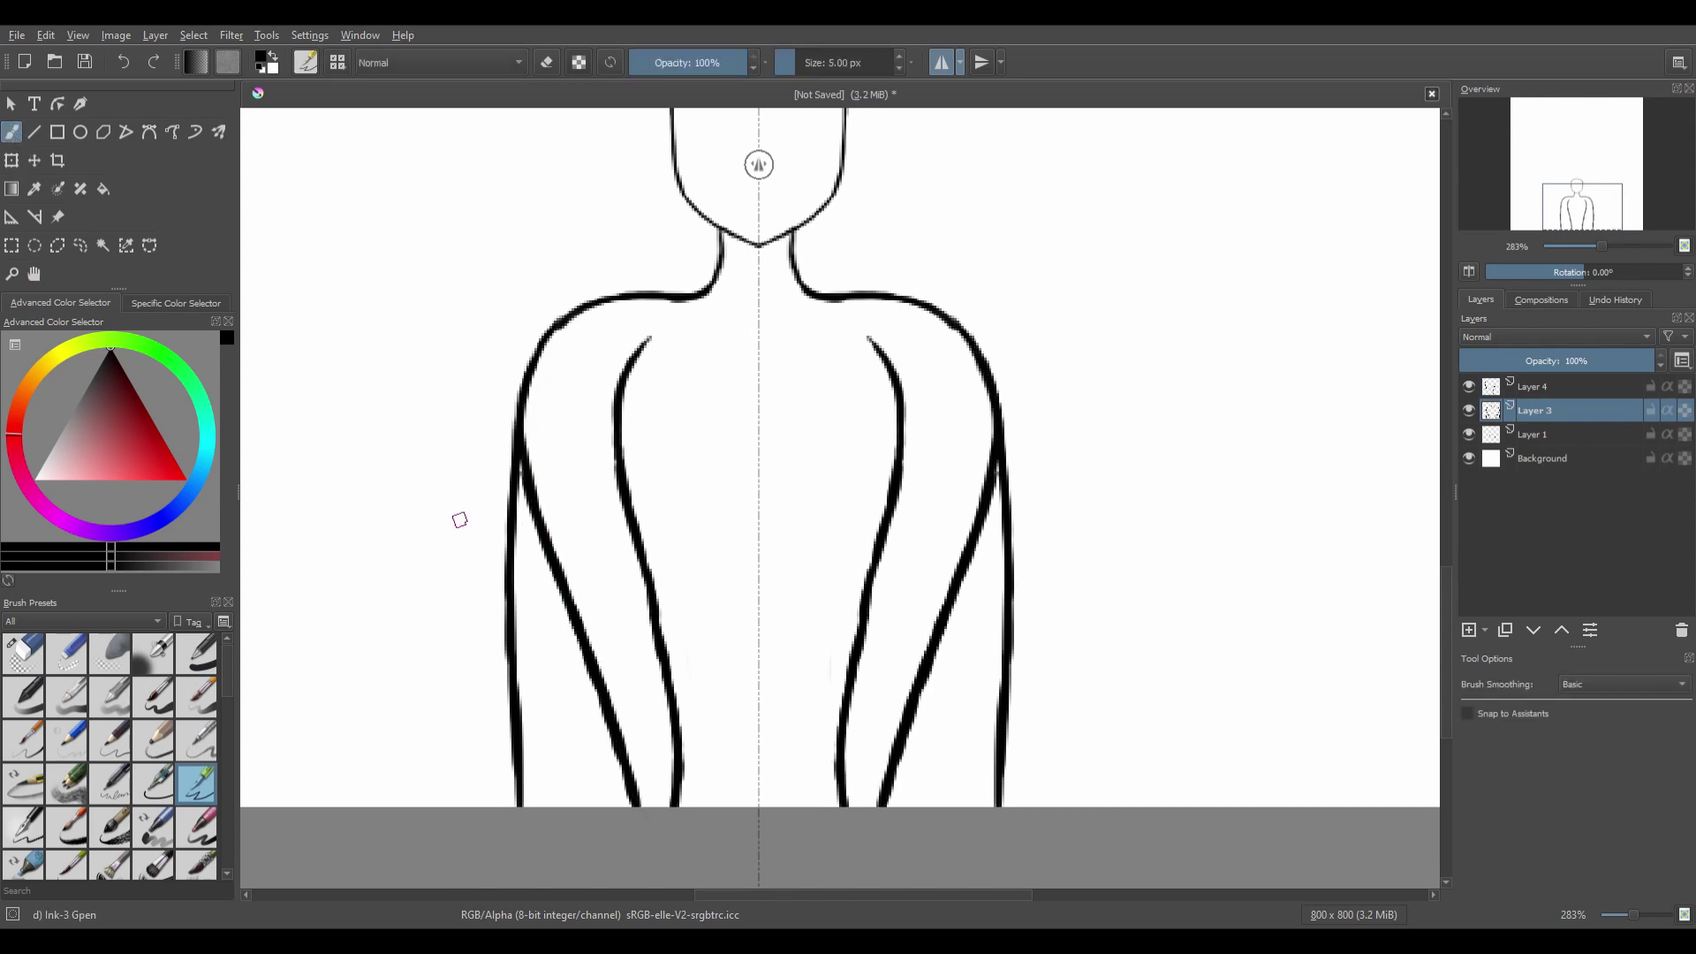
{"action": "key", "text": "e"}
{"action": "left_click_drag", "start_coordinate": [530, 681], "coordinate": [477, 525]}
{"action": "key", "text": "e"}
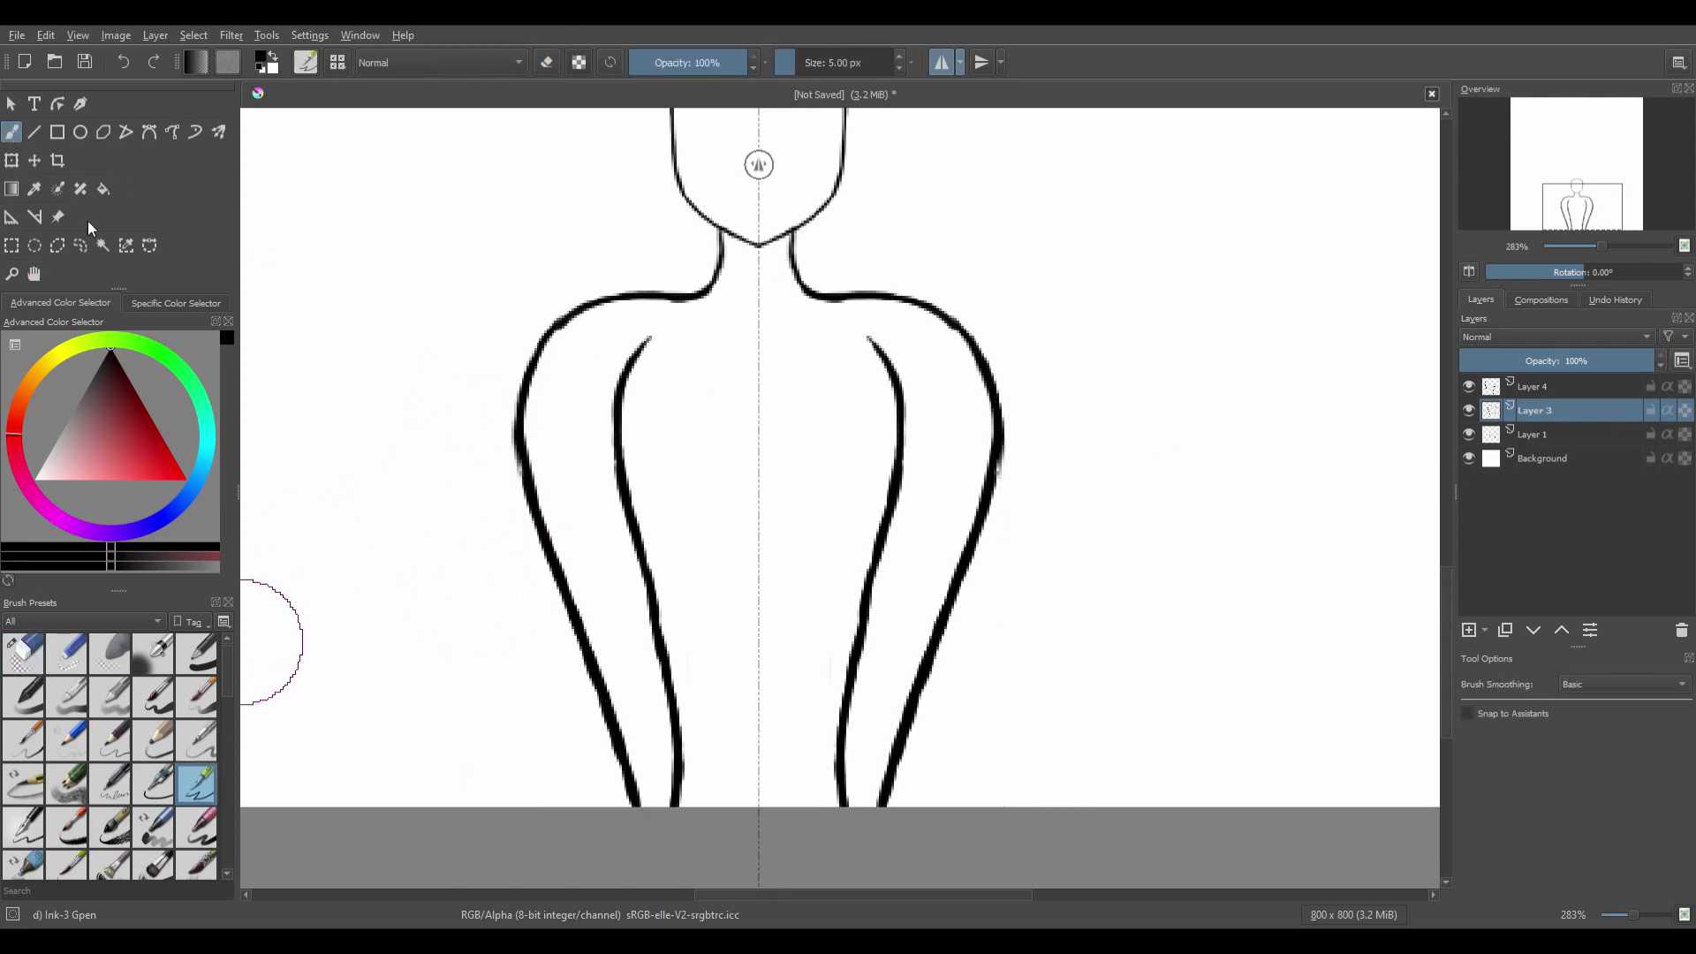
Draw mirrored inner arm lines on Layer 3 running just outside the torso lines down to the hips.
{"action": "left_click_drag", "start_coordinate": [615, 380], "coordinate": [637, 626]}
{"action": "left_click_drag", "start_coordinate": [621, 567], "coordinate": [679, 782]}
{"action": "key", "text": "ctrl+z"}
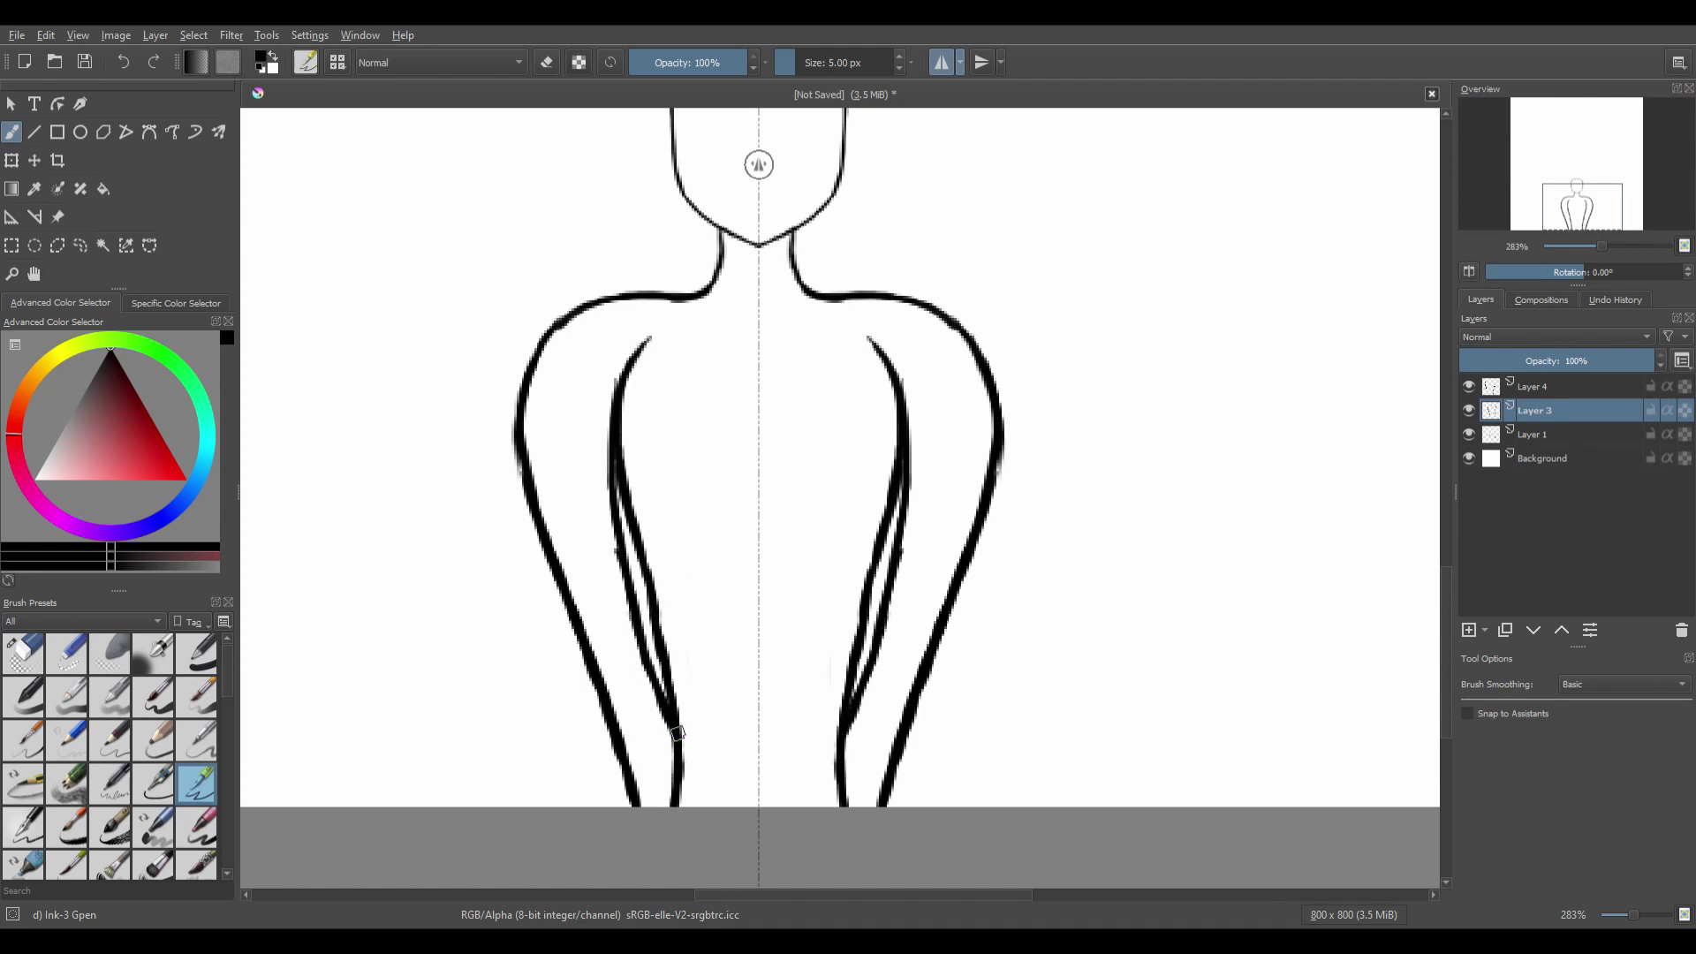
{"action": "left_click_drag", "start_coordinate": [650, 678], "coordinate": [676, 781]}
{"action": "left_click", "coordinate": [34, 272]}
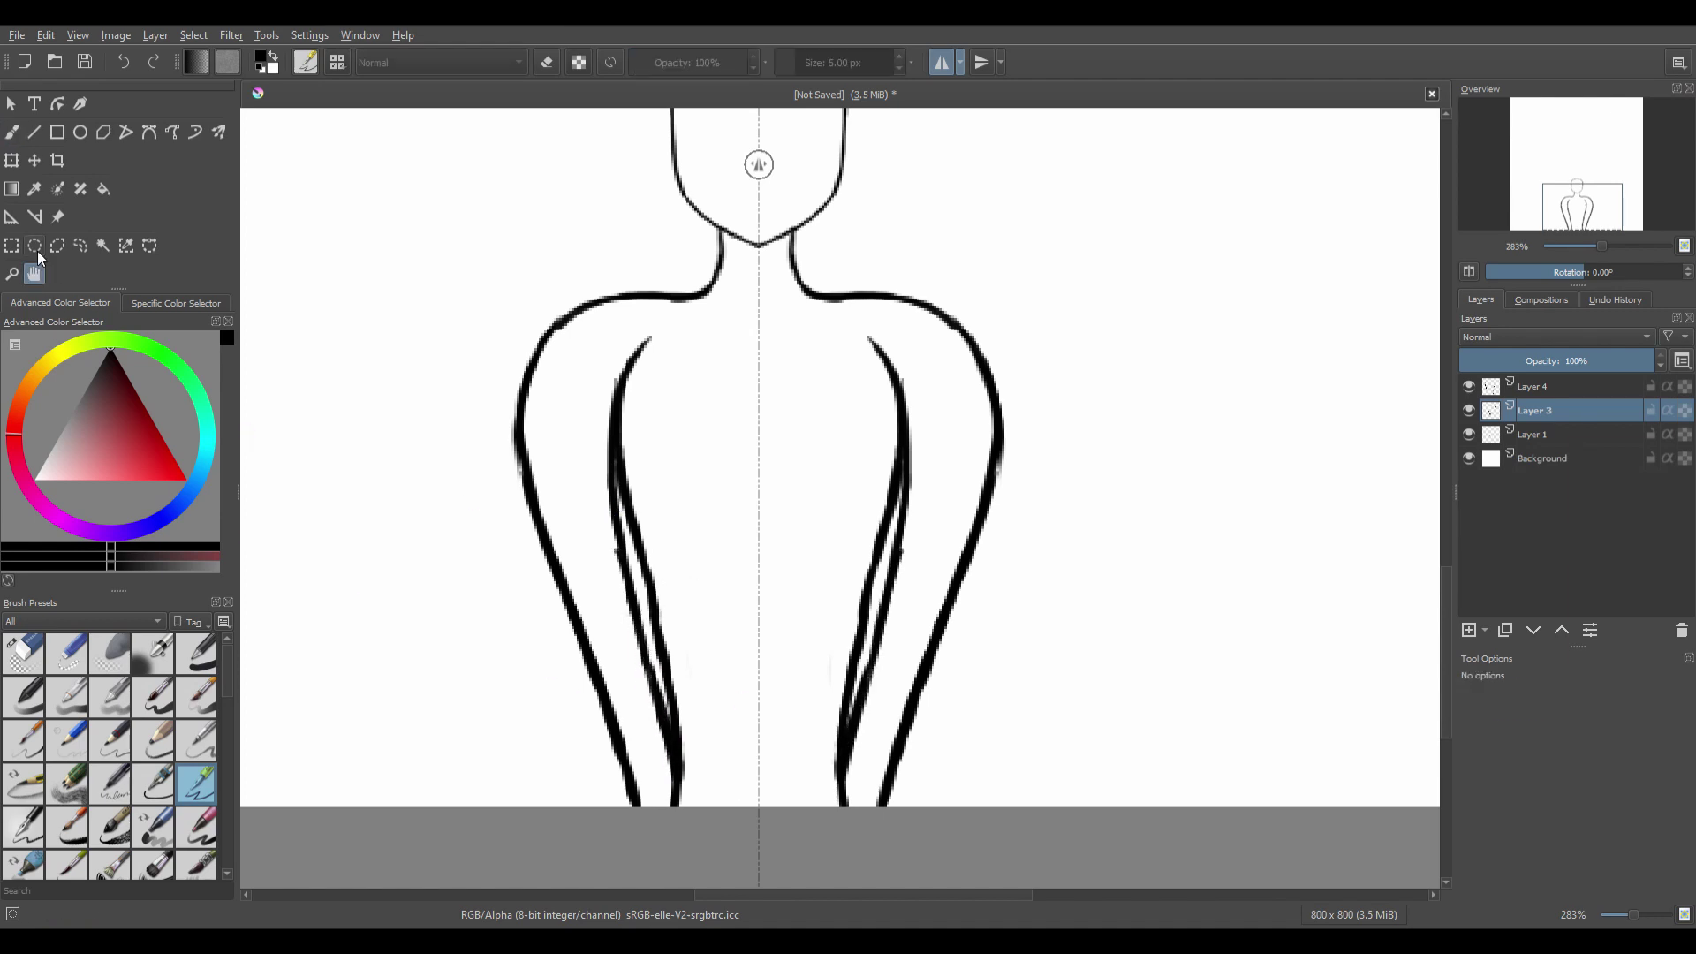
Enlarge the head outline on Layer 1 upward and sideways, and center it on the mirror axis.
{"action": "scroll", "coordinate": [688, 521], "scroll_direction": "down", "scroll_amount": 3}
{"action": "scroll", "coordinate": [750, 482], "scroll_direction": "up", "scroll_amount": 2}
{"action": "left_click_drag", "start_coordinate": [954, 523], "coordinate": [987, 496]}
{"action": "left_click", "coordinate": [1565, 457]}
{"action": "left_click", "coordinate": [1545, 433]}
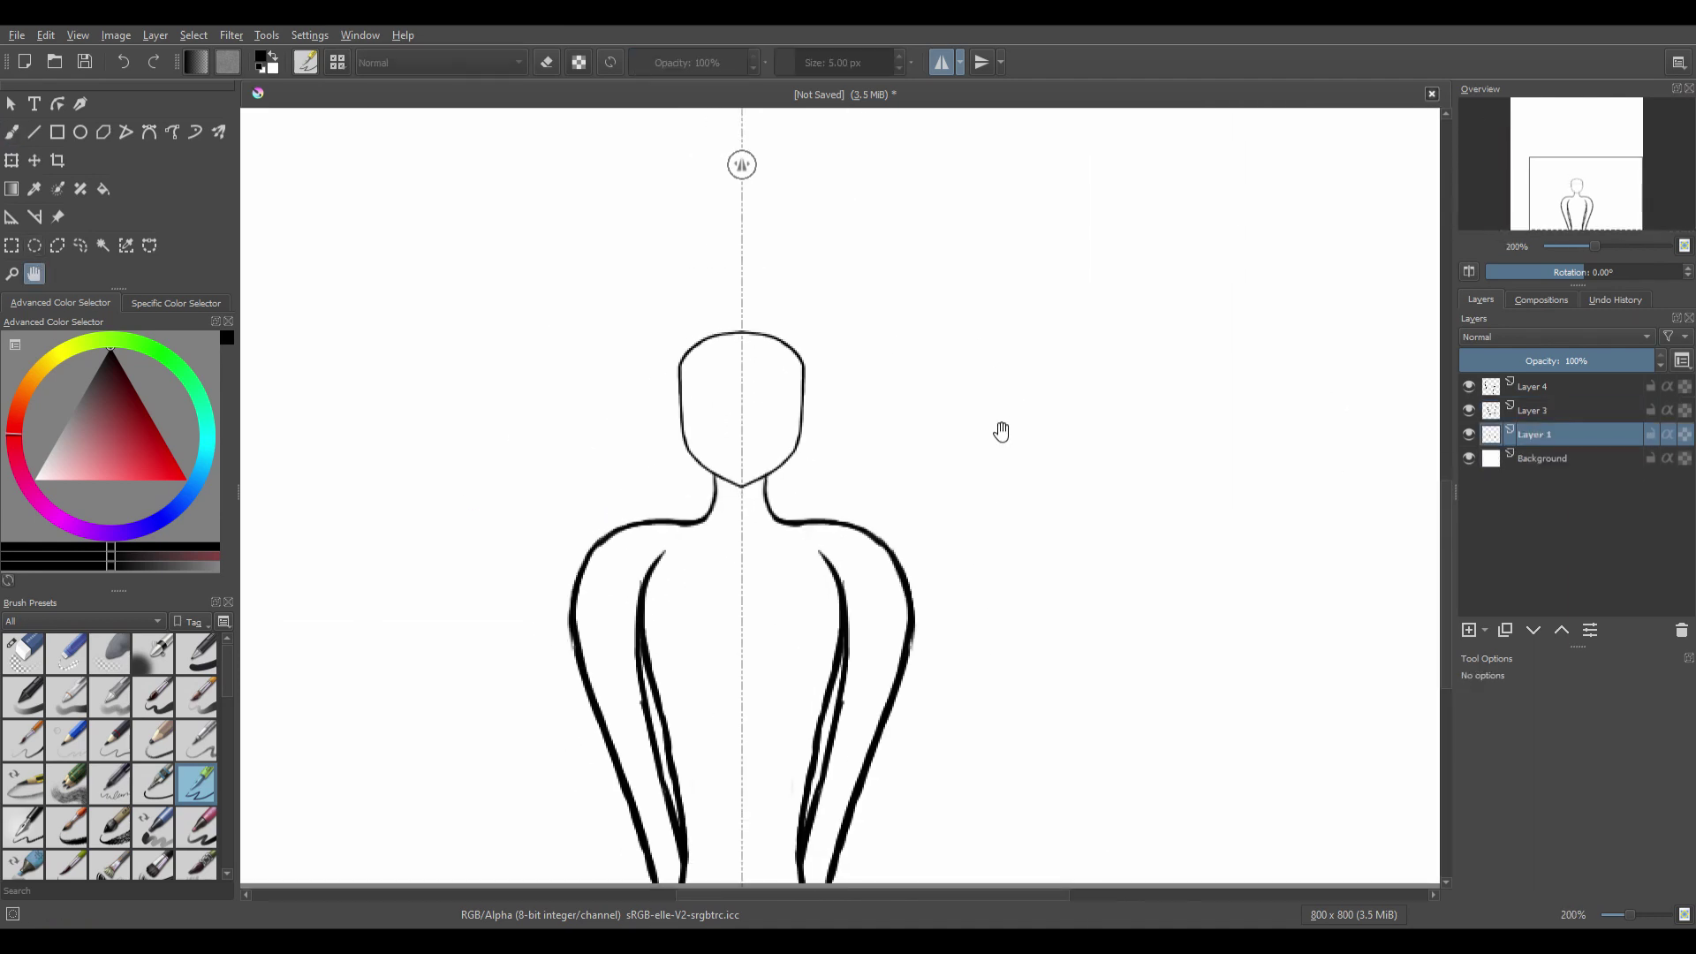
{"action": "left_click", "coordinate": [12, 160]}
{"action": "left_click_drag", "start_coordinate": [742, 331], "coordinate": [742, 291]}
{"action": "left_click_drag", "start_coordinate": [676, 390], "coordinate": [647, 389]}
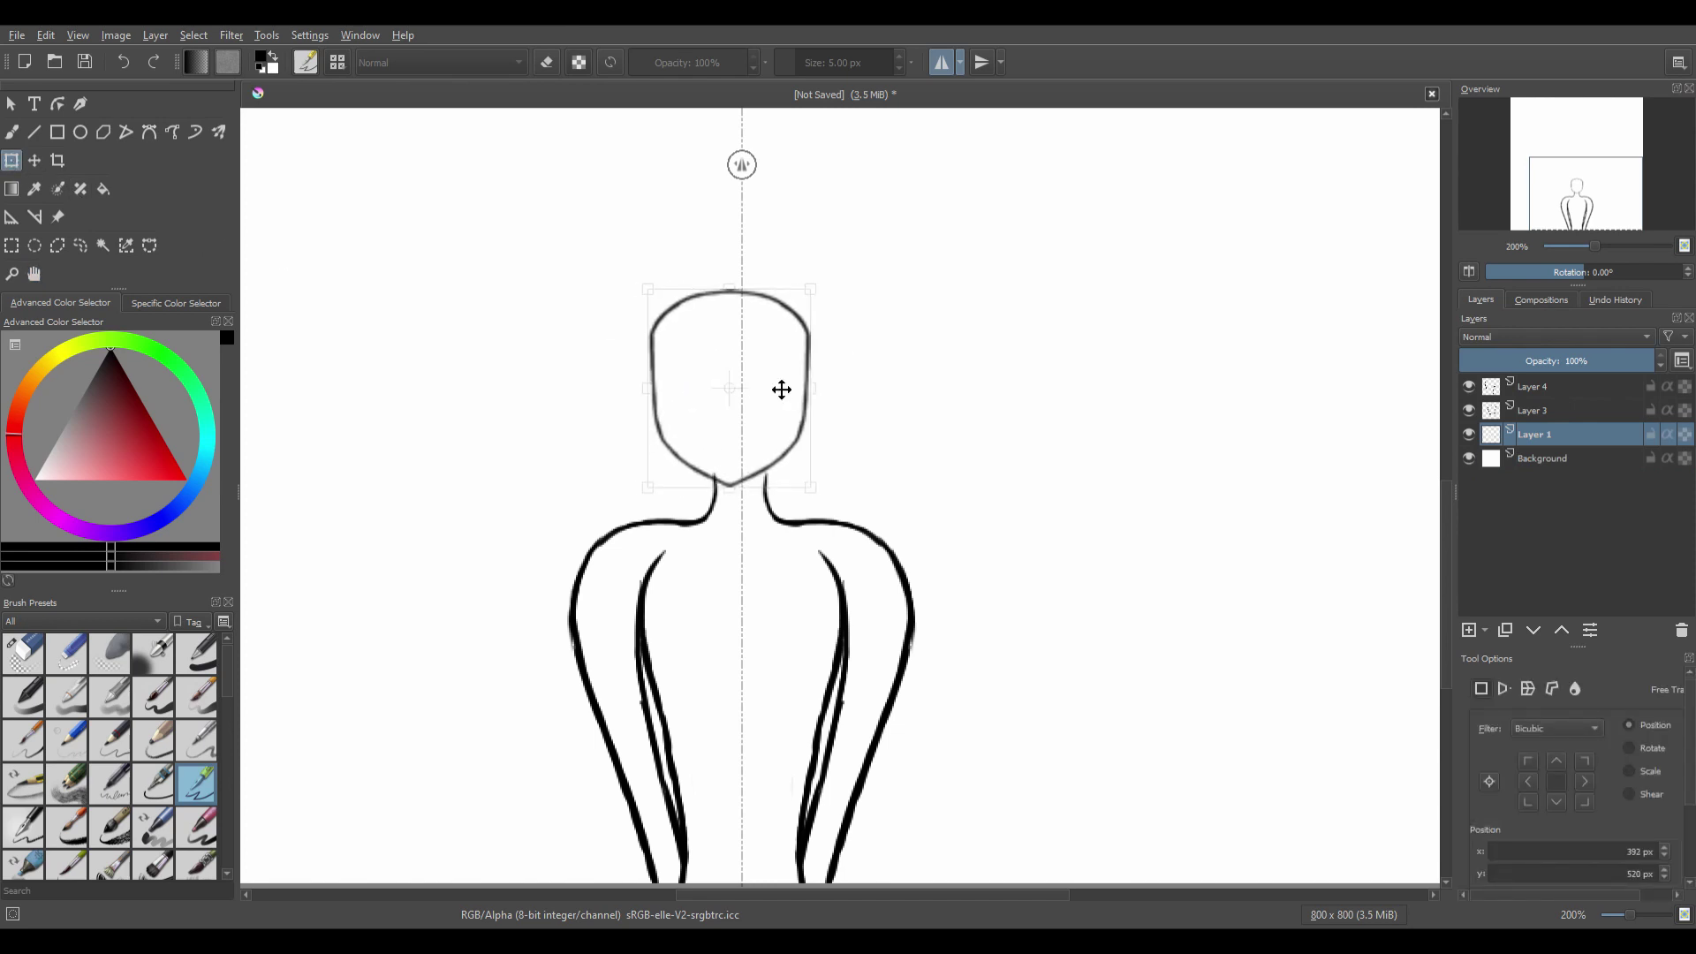
{"action": "left_click_drag", "start_coordinate": [780, 390], "coordinate": [789, 389]}
Merge Layer 4 with the torso lines down into Layer 3.
{"action": "left_click", "coordinate": [33, 273]}
{"action": "left_click_drag", "start_coordinate": [739, 532], "coordinate": [769, 663]}
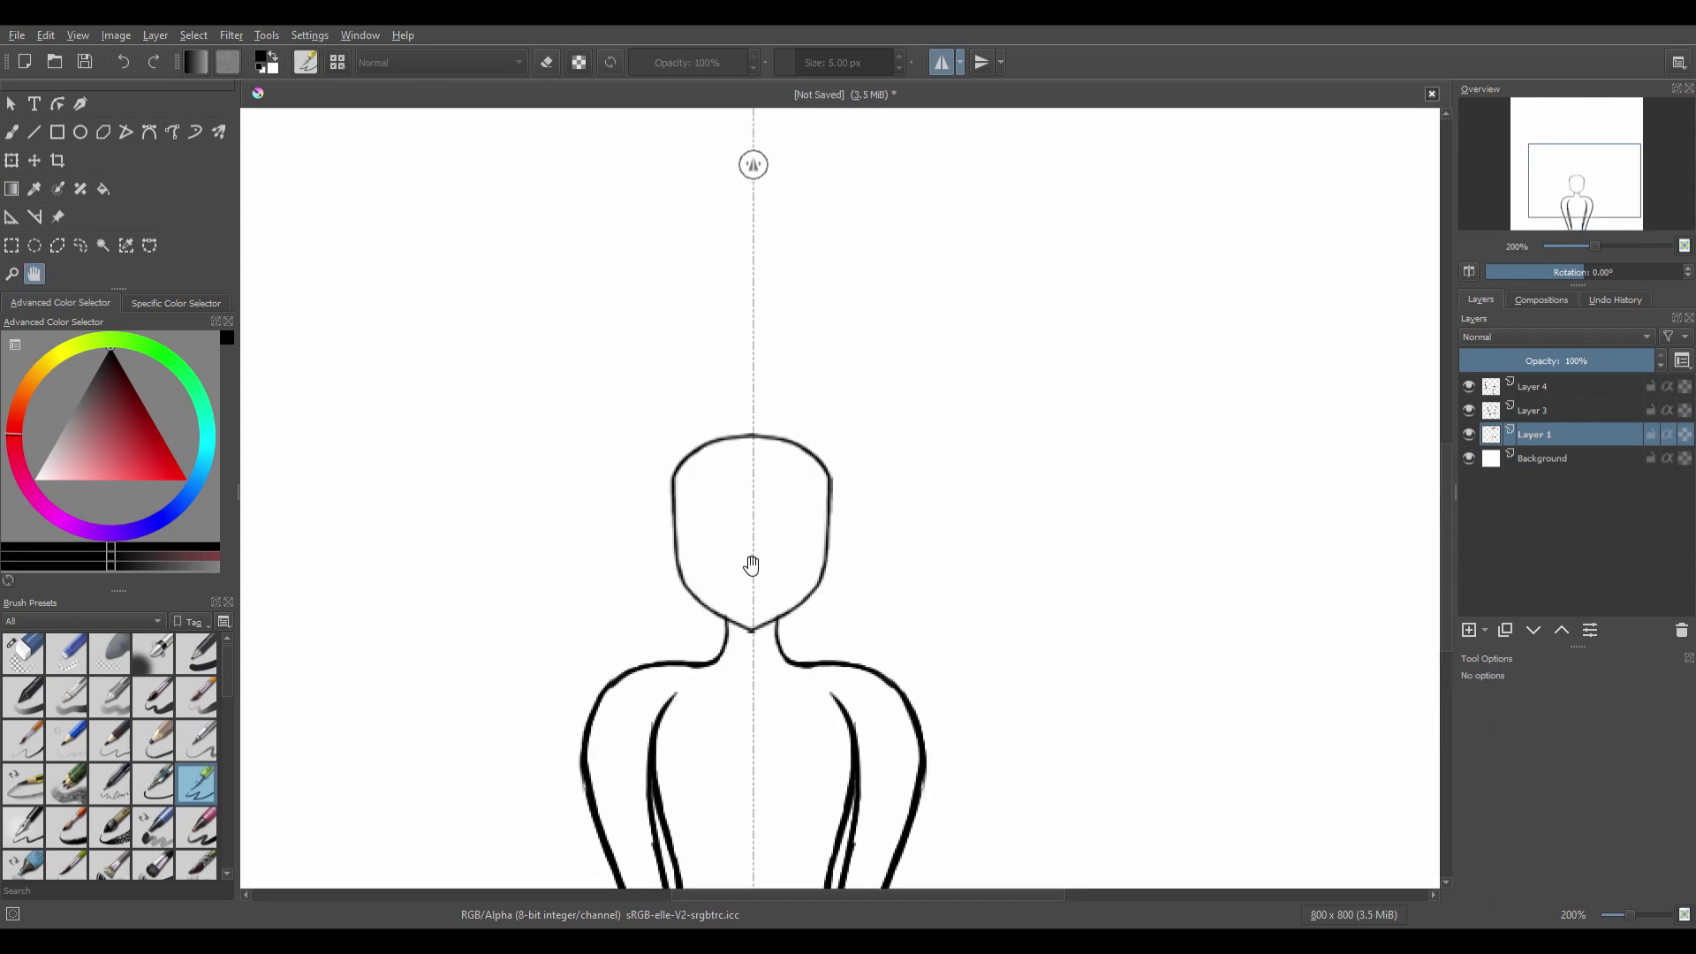
{"action": "scroll", "coordinate": [753, 567], "scroll_direction": "up", "scroll_amount": 3}
{"action": "scroll", "coordinate": [800, 480], "scroll_direction": "up", "scroll_amount": 4}
{"action": "left_click_drag", "start_coordinate": [799, 164], "coordinate": [780, 200]}
{"action": "scroll", "coordinate": [984, 469], "scroll_direction": "down", "scroll_amount": 6}
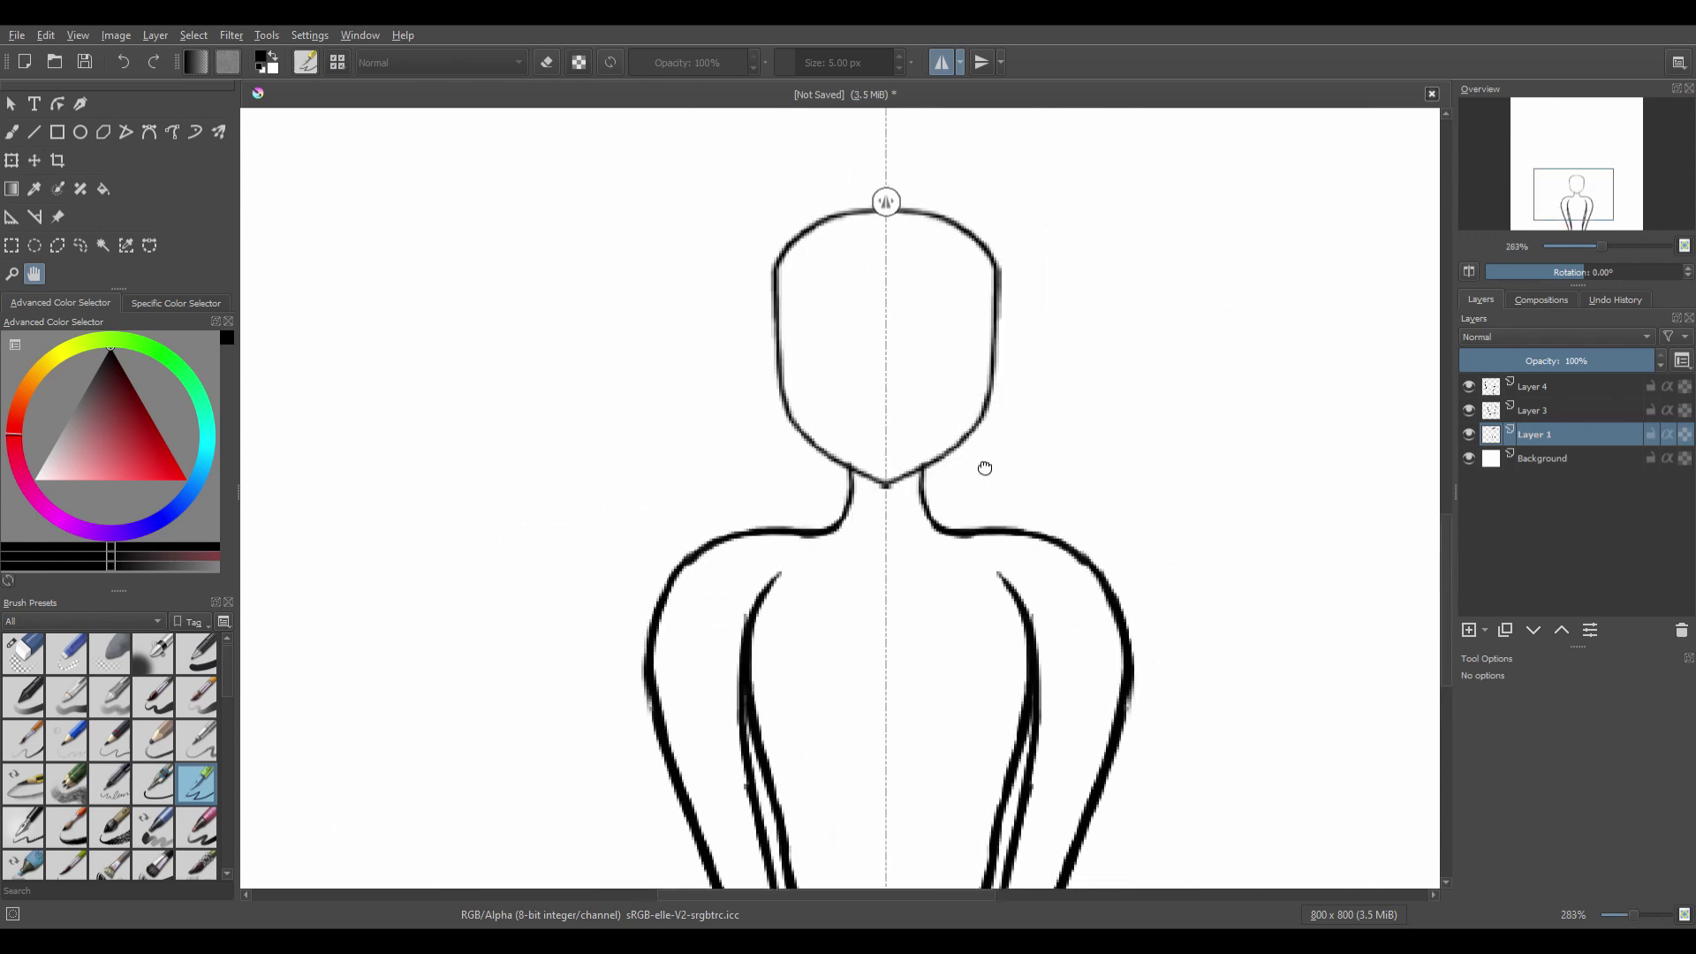
{"action": "scroll", "coordinate": [919, 351], "scroll_direction": "up", "scroll_amount": 1}
{"action": "scroll", "coordinate": [919, 351], "scroll_direction": "up", "scroll_amount": 1}
{"action": "left_click", "coordinate": [1550, 386]}
{"action": "key", "text": "ctrl+e"}
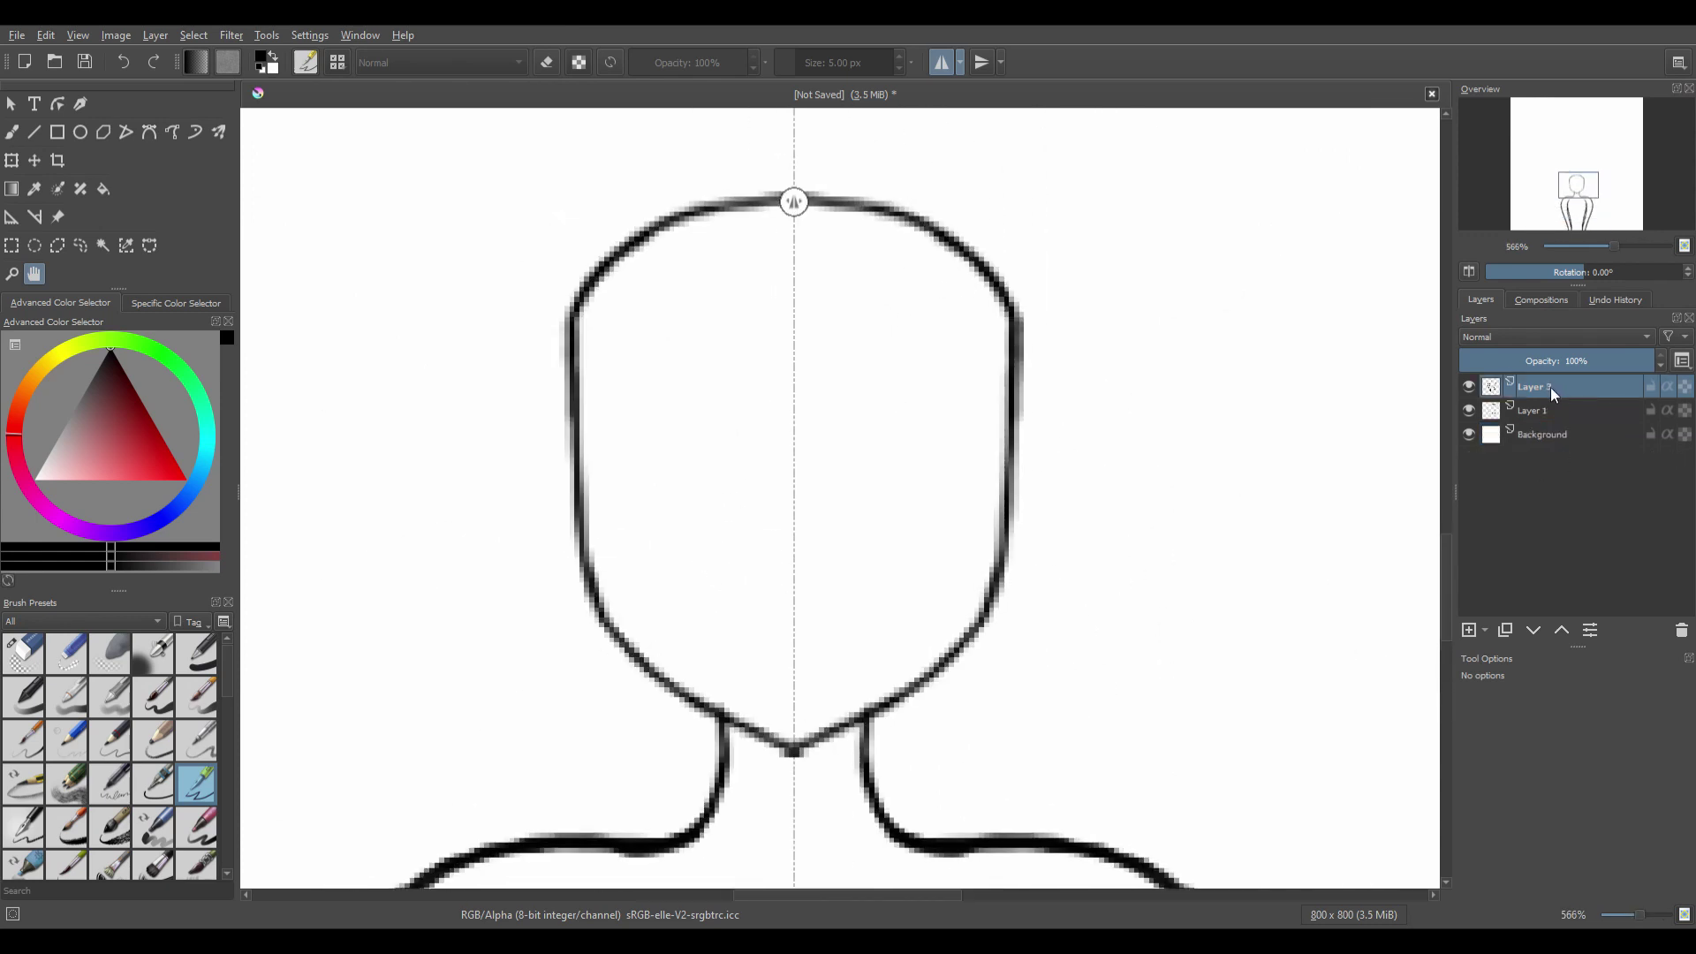
Add a new top layer for the hair and turn off horizontal mirroring.
{"action": "left_click", "coordinate": [1469, 631]}
{"action": "left_click", "coordinate": [941, 62]}
{"action": "scroll", "coordinate": [977, 318], "scroll_direction": "up", "scroll_amount": 1}
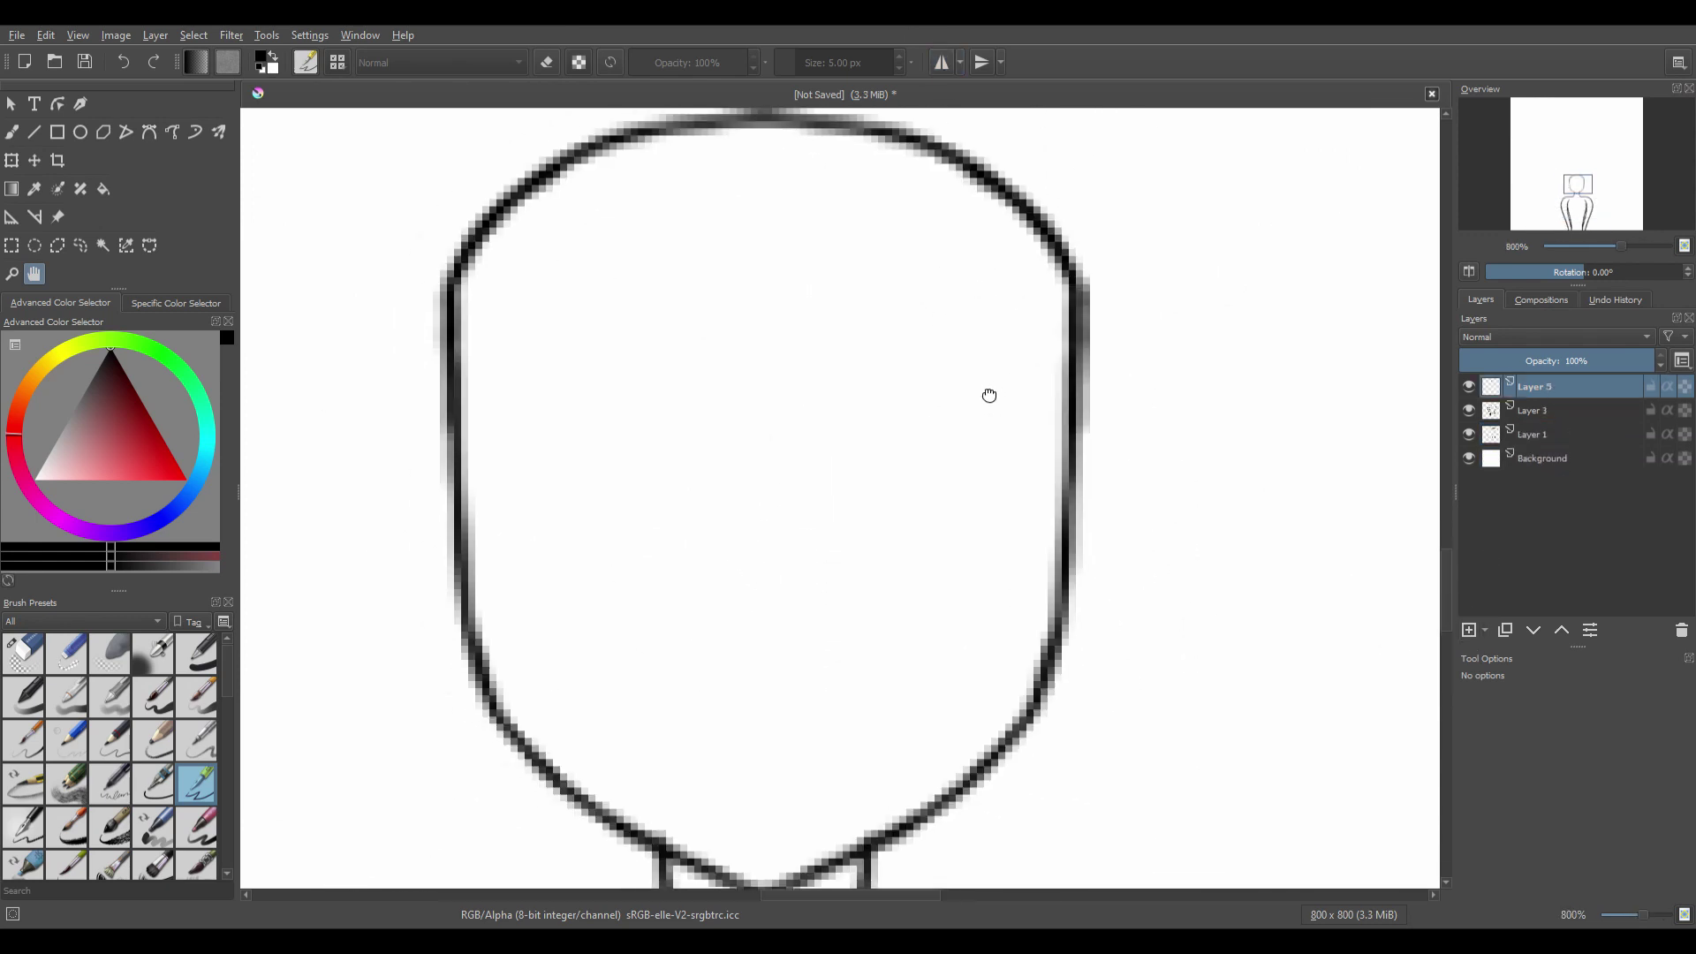
Draw a jagged fringe sweeping from the head's upper right edge diagonally down across the face in pointed locks.
{"action": "key", "text": "b"}
{"action": "mouse_move", "coordinate": [1037, 232]}
{"action": "left_mouse_down"}
{"action": "mouse_move", "coordinate": [1029, 305]}
{"action": "mouse_move", "coordinate": [938, 435]}
{"action": "left_mouse_up"}
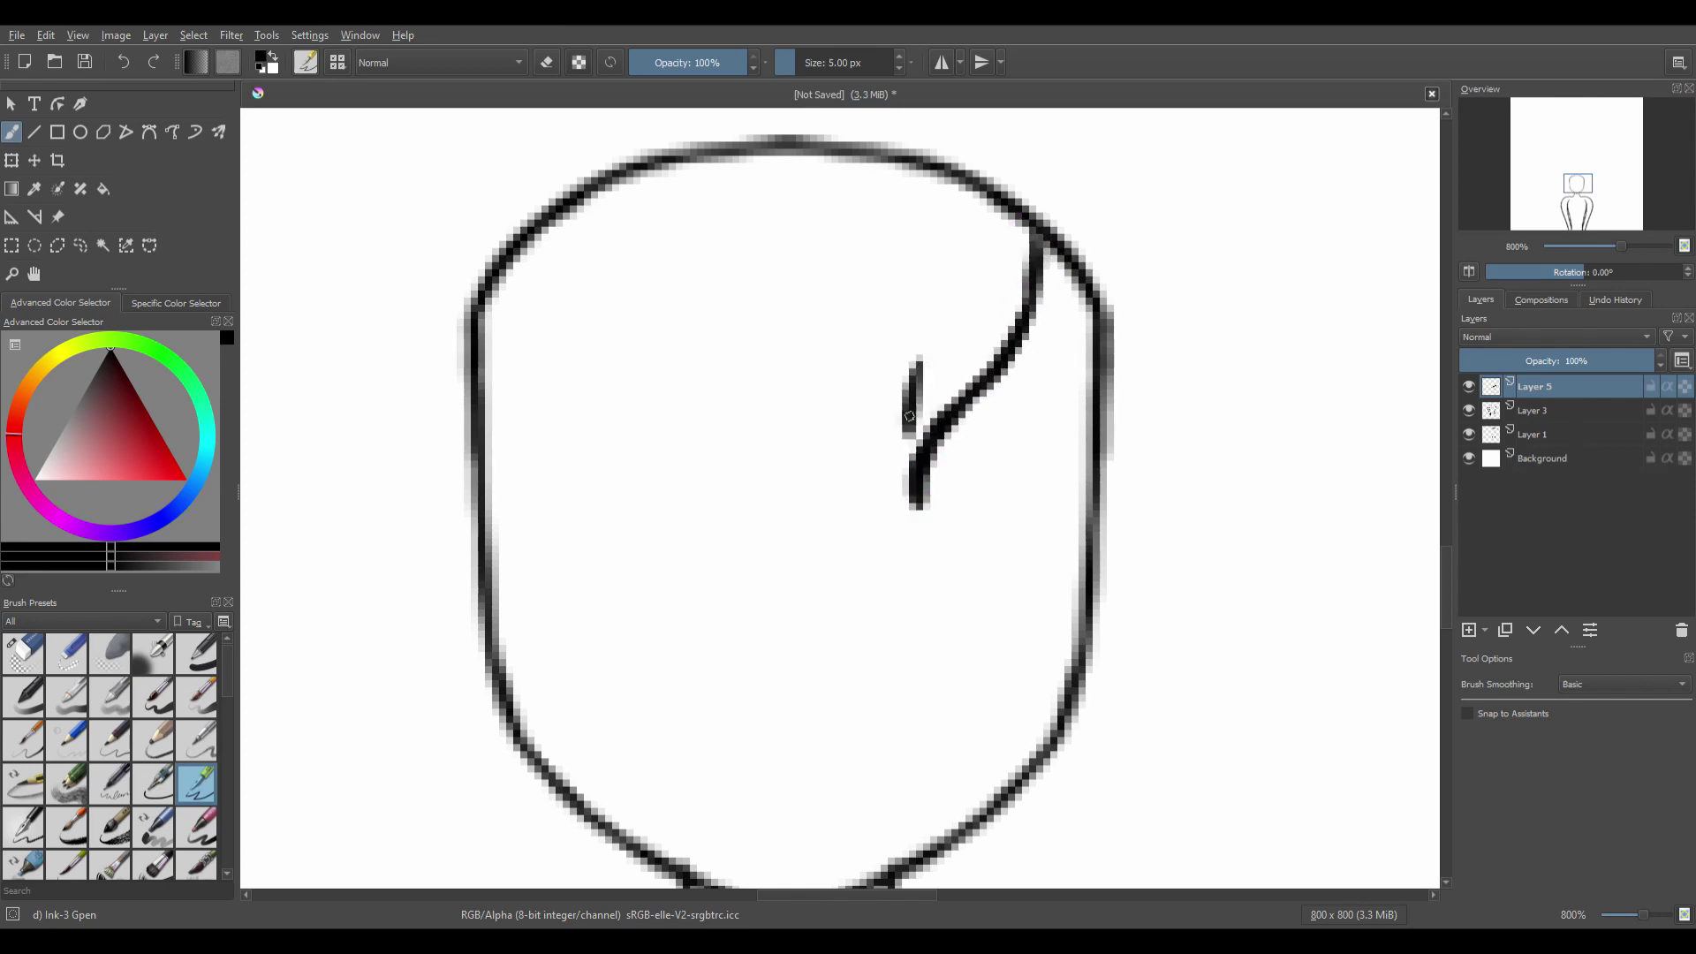
{"action": "left_click_drag", "start_coordinate": [799, 413], "coordinate": [819, 629]}
{"action": "mouse_move", "coordinate": [777, 477]}
{"action": "left_mouse_down"}
{"action": "mouse_move", "coordinate": [722, 623]}
{"action": "mouse_move", "coordinate": [735, 788]}
{"action": "left_mouse_up"}
{"action": "mouse_move", "coordinate": [686, 455]}
{"action": "left_mouse_down"}
{"action": "mouse_move", "coordinate": [661, 583]}
{"action": "mouse_move", "coordinate": [733, 781]}
{"action": "left_mouse_up"}
{"action": "scroll", "coordinate": [654, 681], "scroll_direction": "down", "scroll_amount": 3}
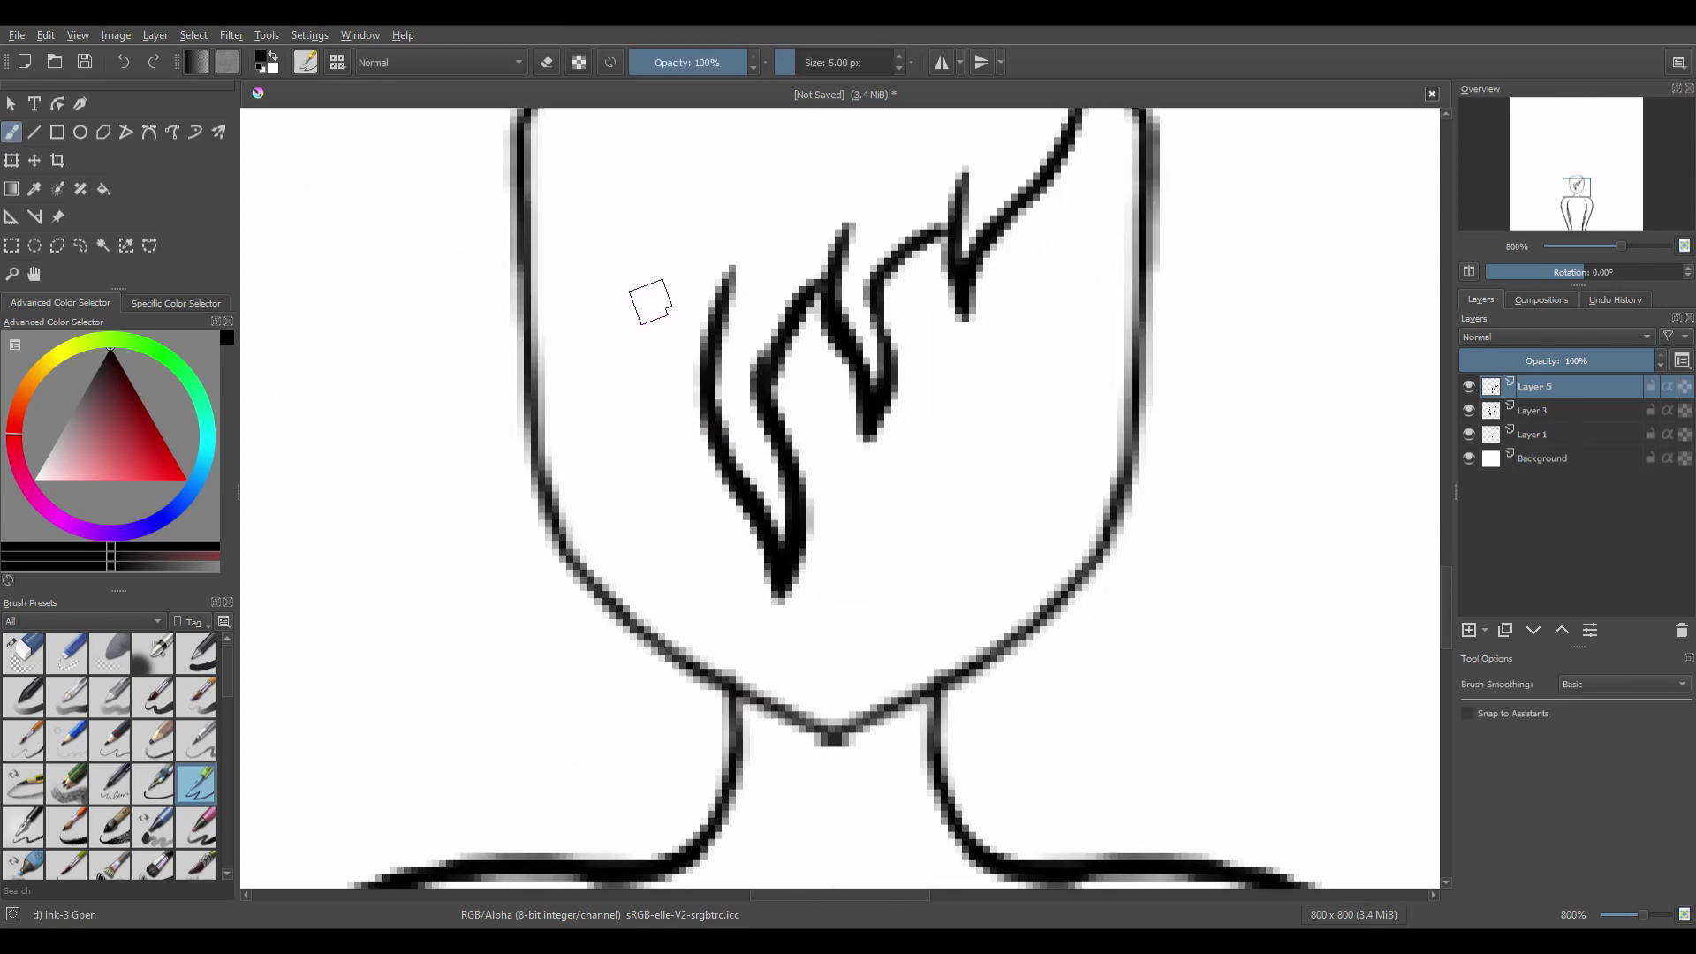
Draw longer pointed hair locks over the left side of the face, ending below the jaw.
{"action": "left_click_drag", "start_coordinate": [633, 258], "coordinate": [750, 675]}
{"action": "mouse_move", "coordinate": [555, 210]}
{"action": "left_mouse_down"}
{"action": "mouse_move", "coordinate": [530, 411]}
{"action": "mouse_move", "coordinate": [636, 800]}
{"action": "left_mouse_up"}
{"action": "left_click_drag", "start_coordinate": [711, 481], "coordinate": [649, 782]}
{"action": "left_click", "coordinate": [35, 273]}
{"action": "scroll", "coordinate": [984, 651], "scroll_direction": "down", "scroll_amount": 1}
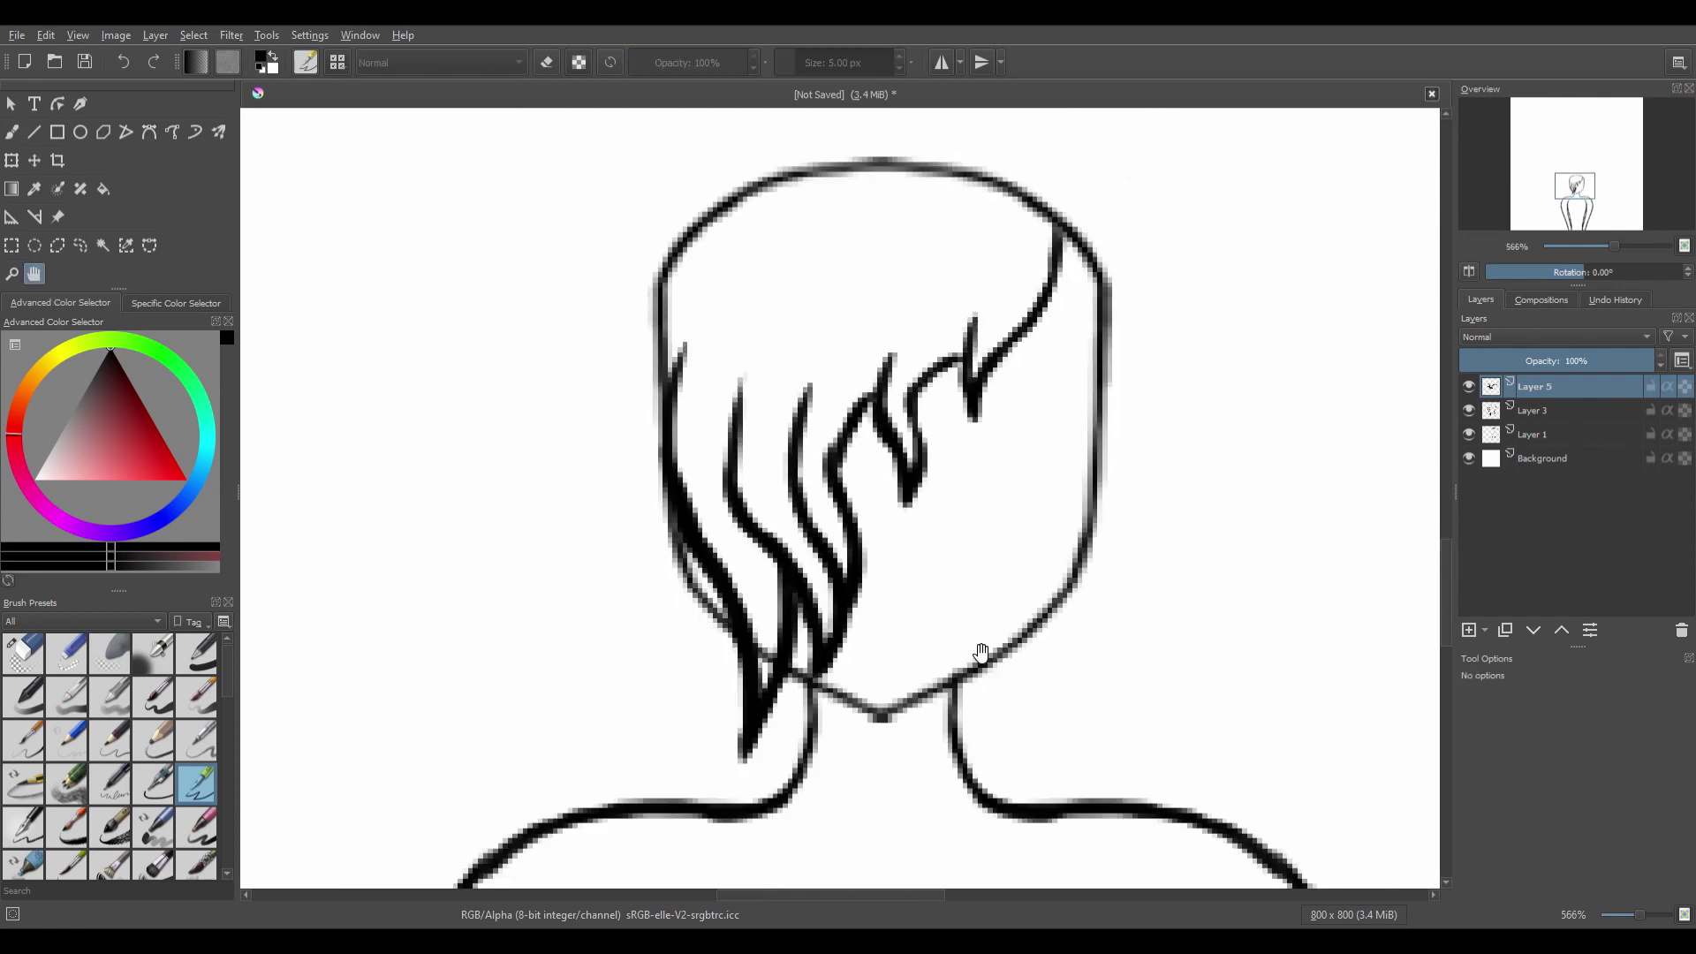
Draw the outer hair contour from the head's upper left edge down to the tip of the longest lock.
{"action": "left_click_drag", "start_coordinate": [495, 467], "coordinate": [416, 452]}
{"action": "left_click", "coordinate": [11, 160]}
{"action": "left_click", "coordinate": [14, 132]}
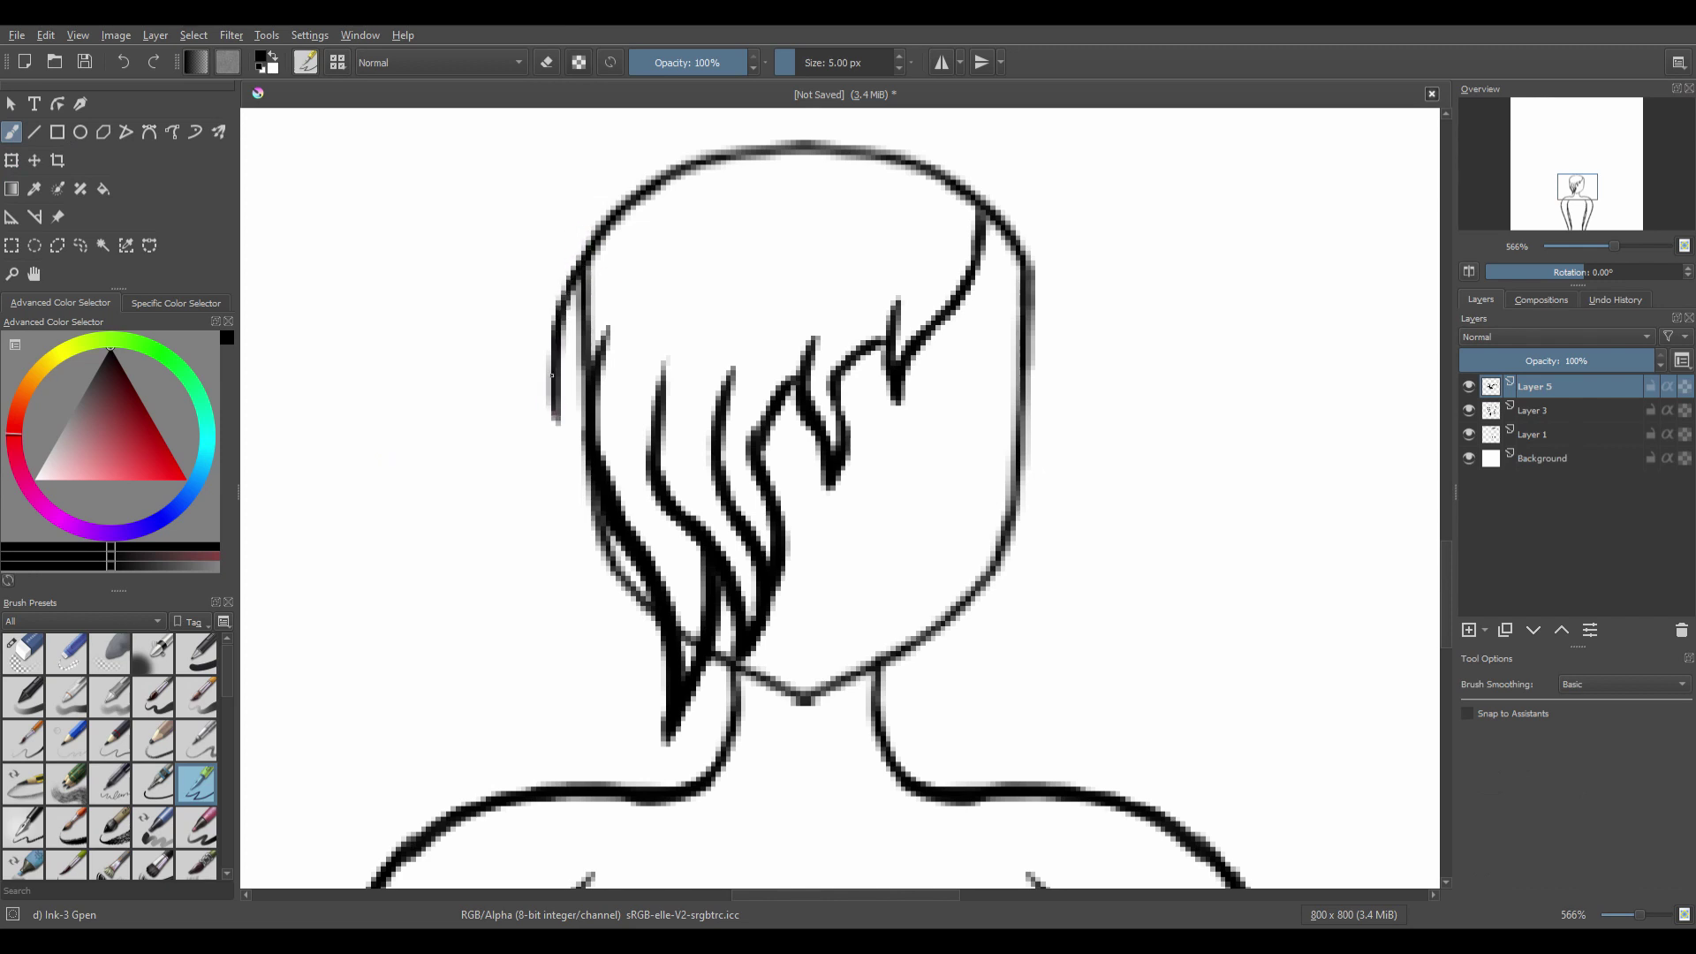
{"action": "left_click_drag", "start_coordinate": [552, 376], "coordinate": [667, 729]}
{"action": "left_click", "coordinate": [40, 274]}
{"action": "mouse_move", "coordinate": [610, 344]}
{"action": "left_mouse_down"}
{"action": "mouse_move", "coordinate": [508, 371]}
{"action": "mouse_move", "coordinate": [484, 358]}
{"action": "left_mouse_up"}
Draw a short hair strand from the fringe's upper right end down to the right edge of the face.
{"action": "left_click", "coordinate": [16, 132]}
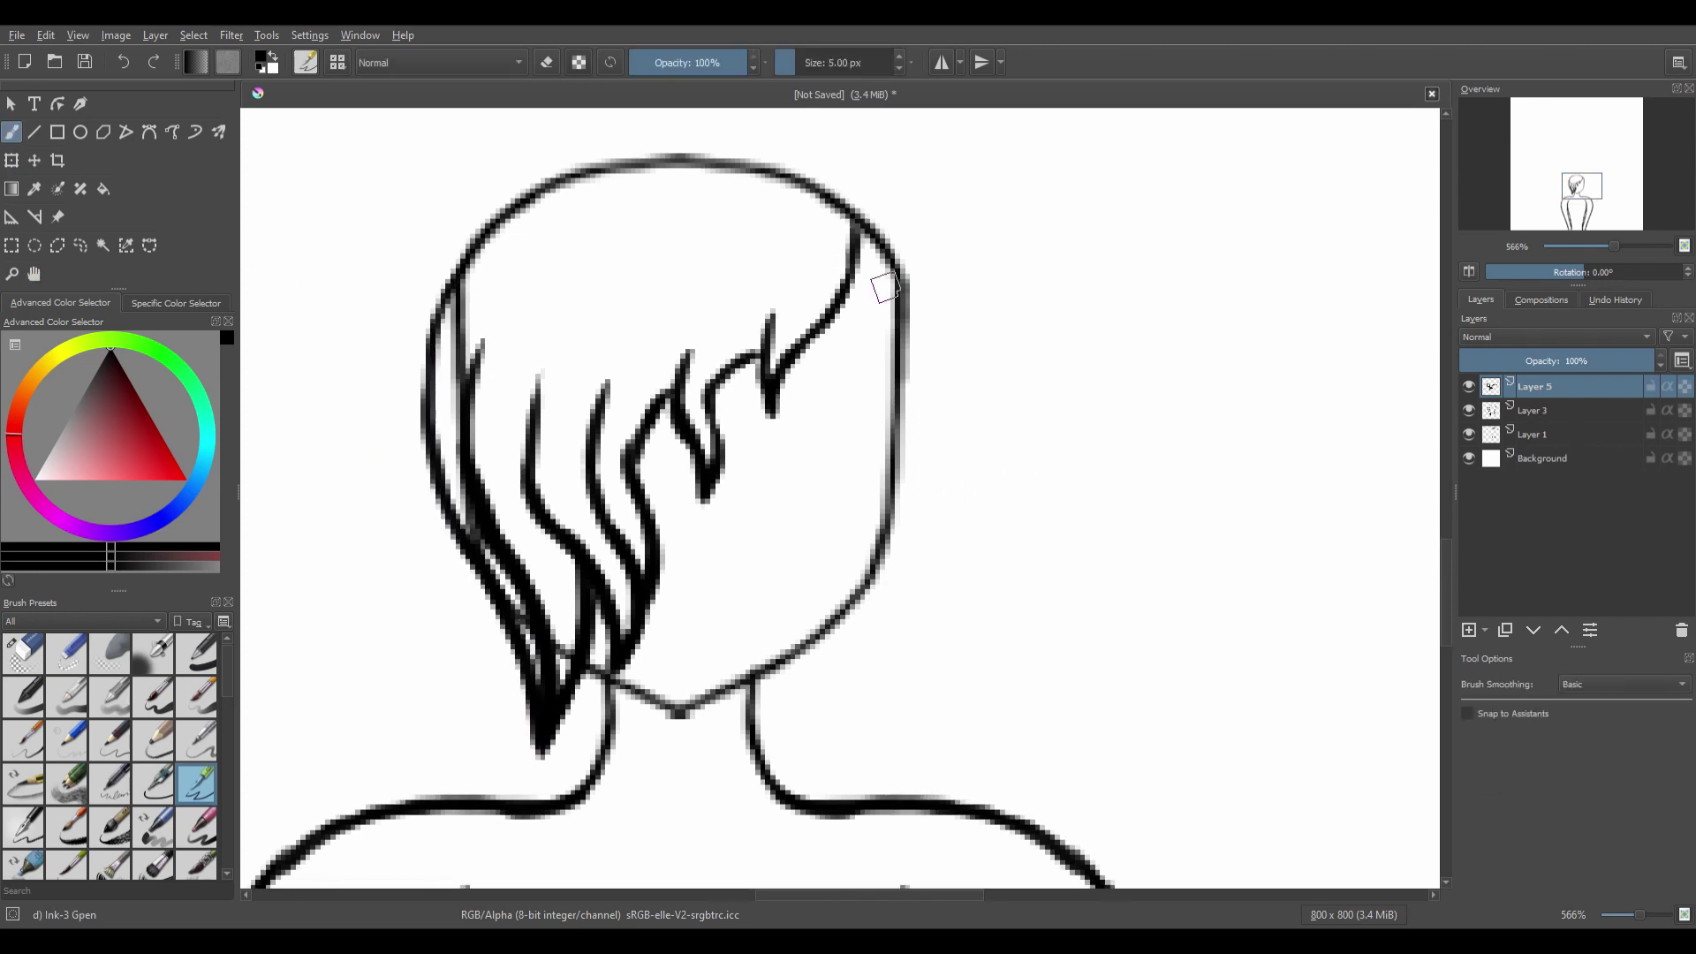
{"action": "left_click", "coordinate": [34, 273]}
{"action": "mouse_move", "coordinate": [289, 333]}
{"action": "left_mouse_down"}
{"action": "mouse_move", "coordinate": [394, 291]}
{"action": "mouse_move", "coordinate": [378, 392]}
{"action": "left_mouse_up"}
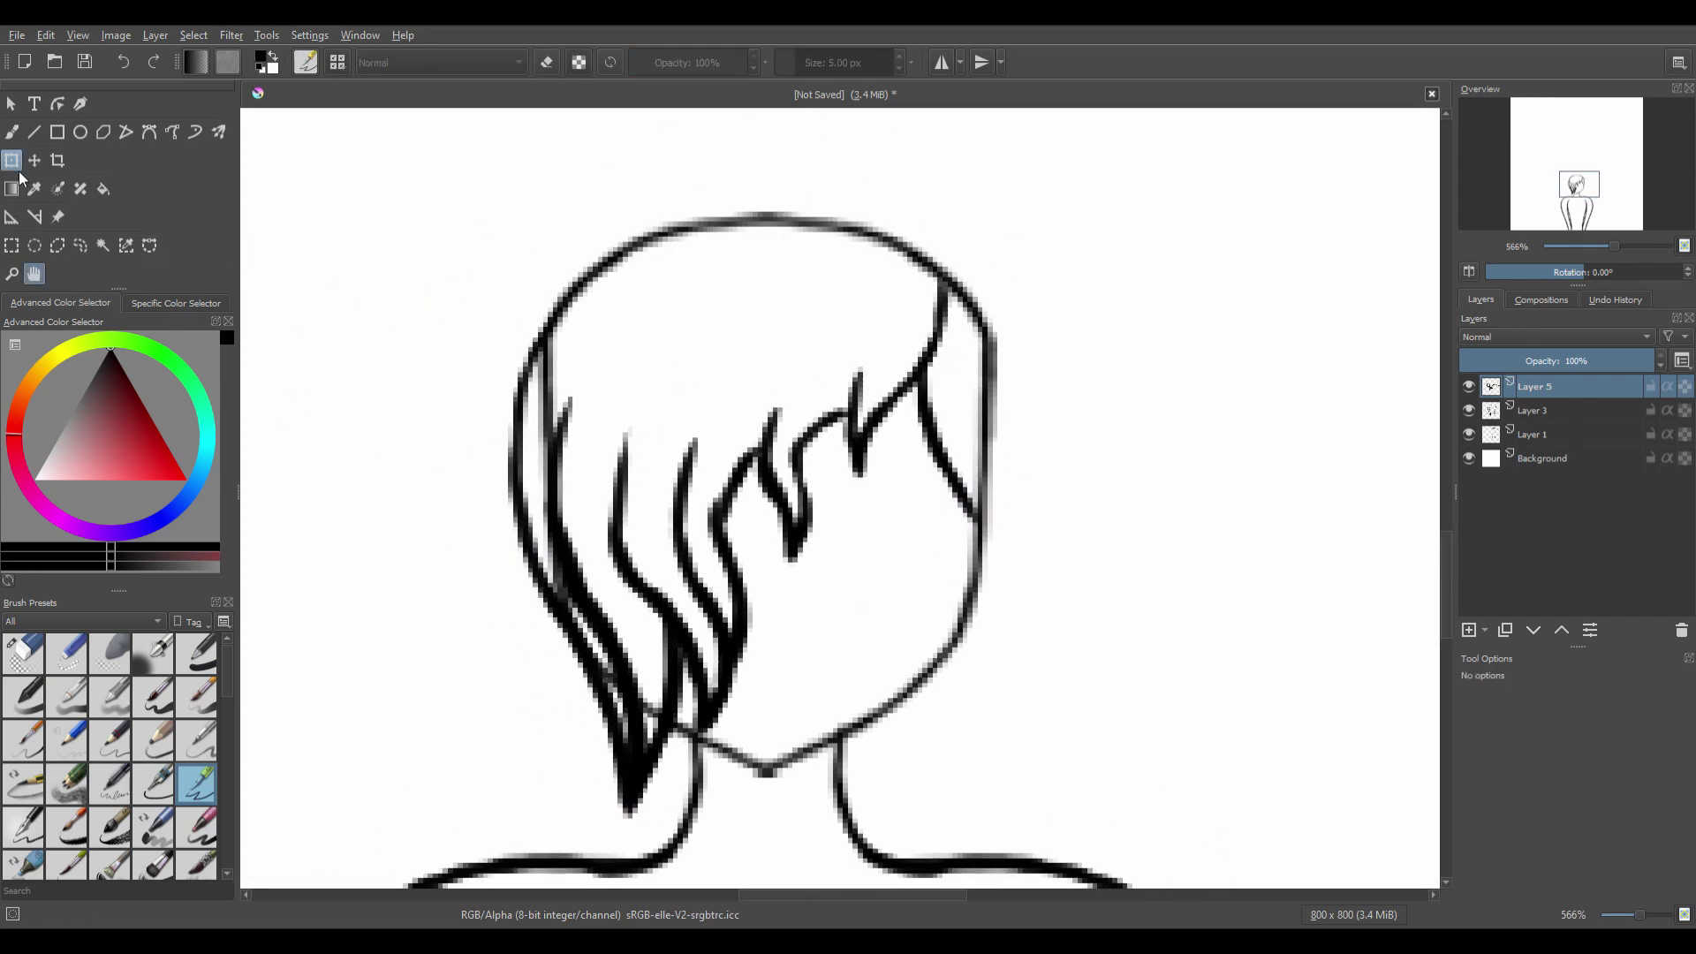
Draw the outer hair contour from the right cheek up over the top of the head toward its upper left side.
{"action": "left_click", "coordinate": [13, 132]}
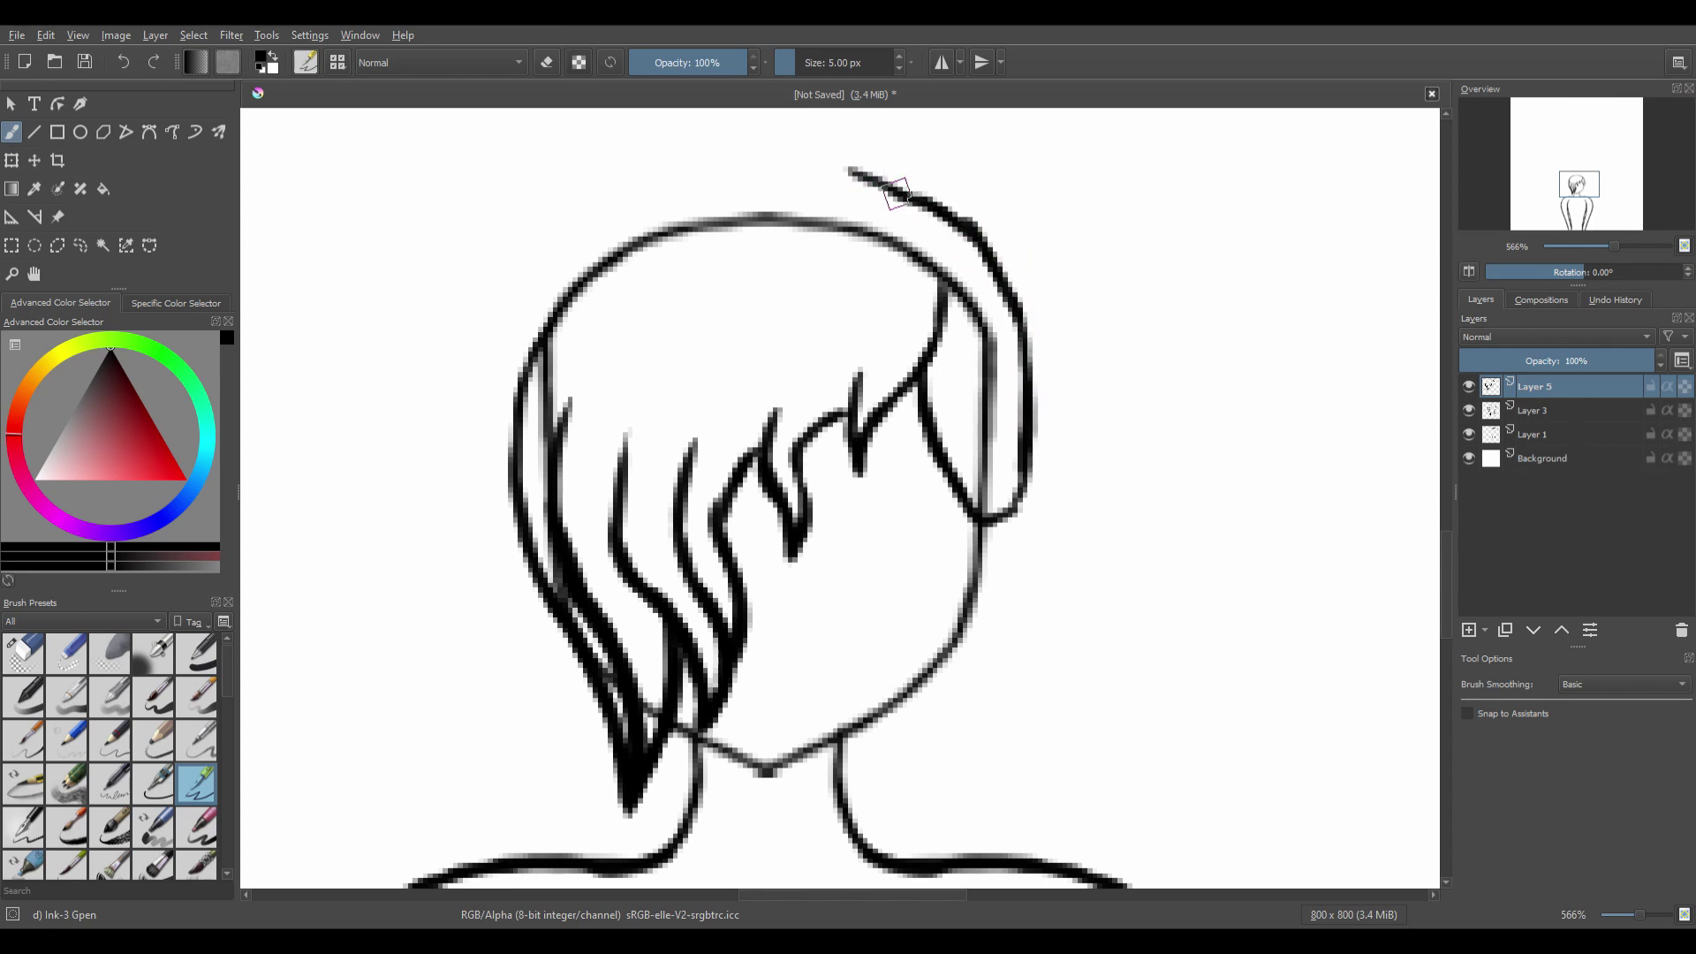
{"action": "left_click_drag", "start_coordinate": [605, 221], "coordinate": [528, 360]}
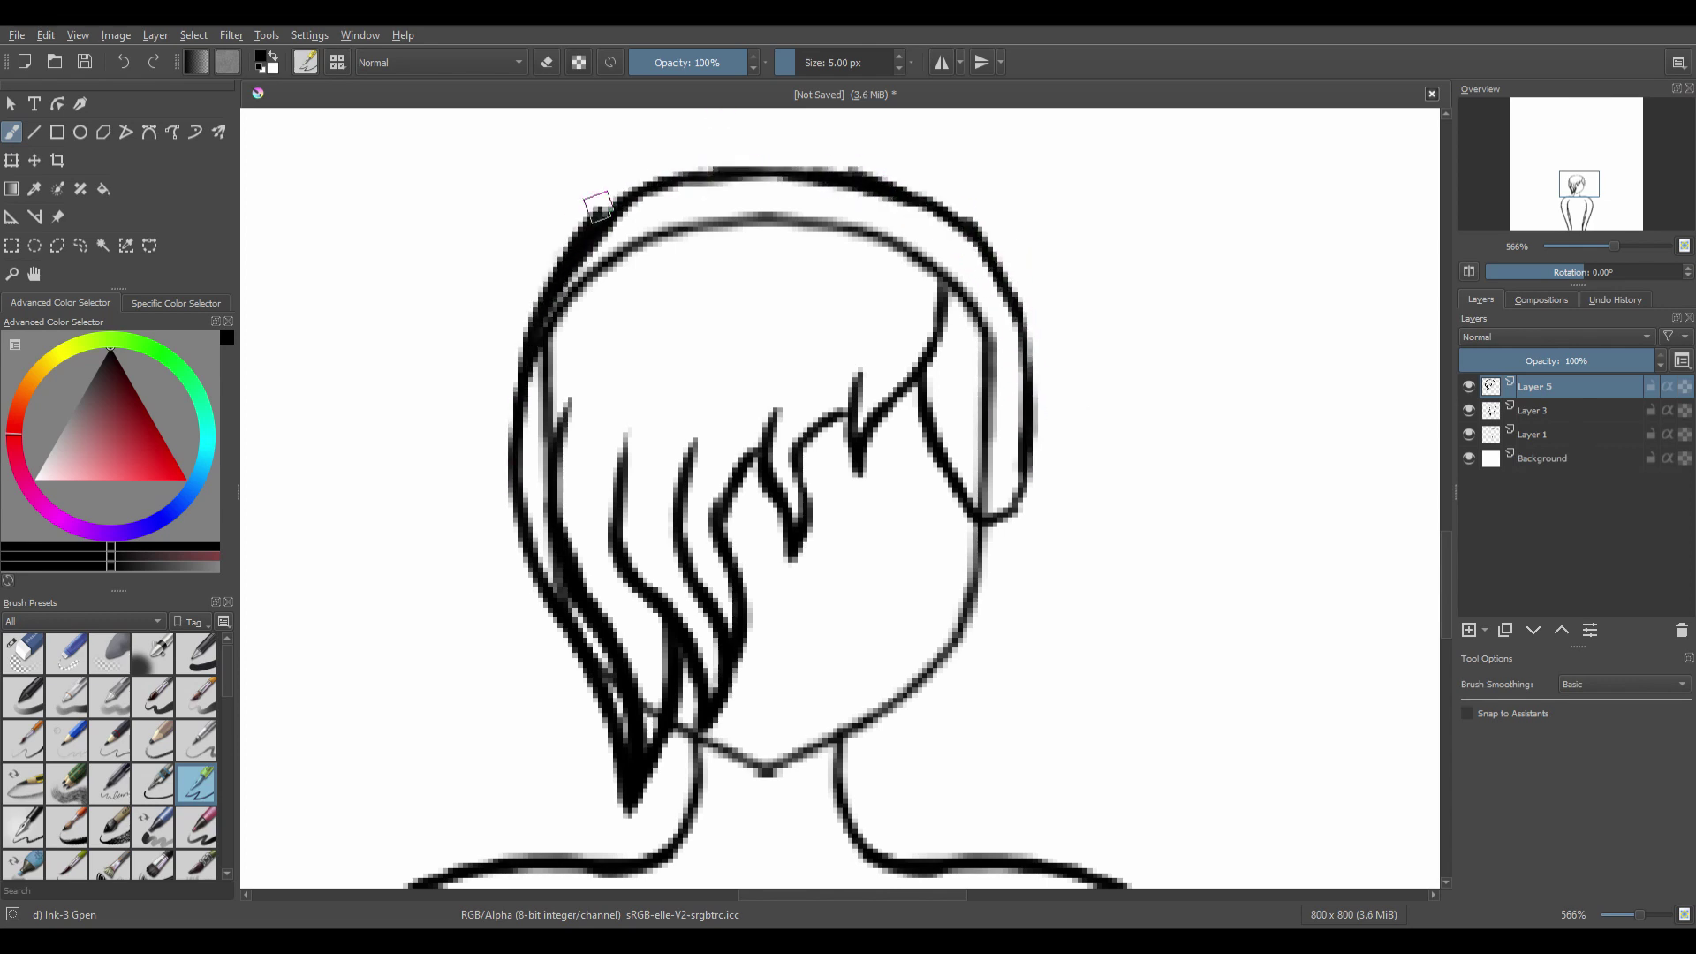
{"action": "key", "text": "ctrl+z"}
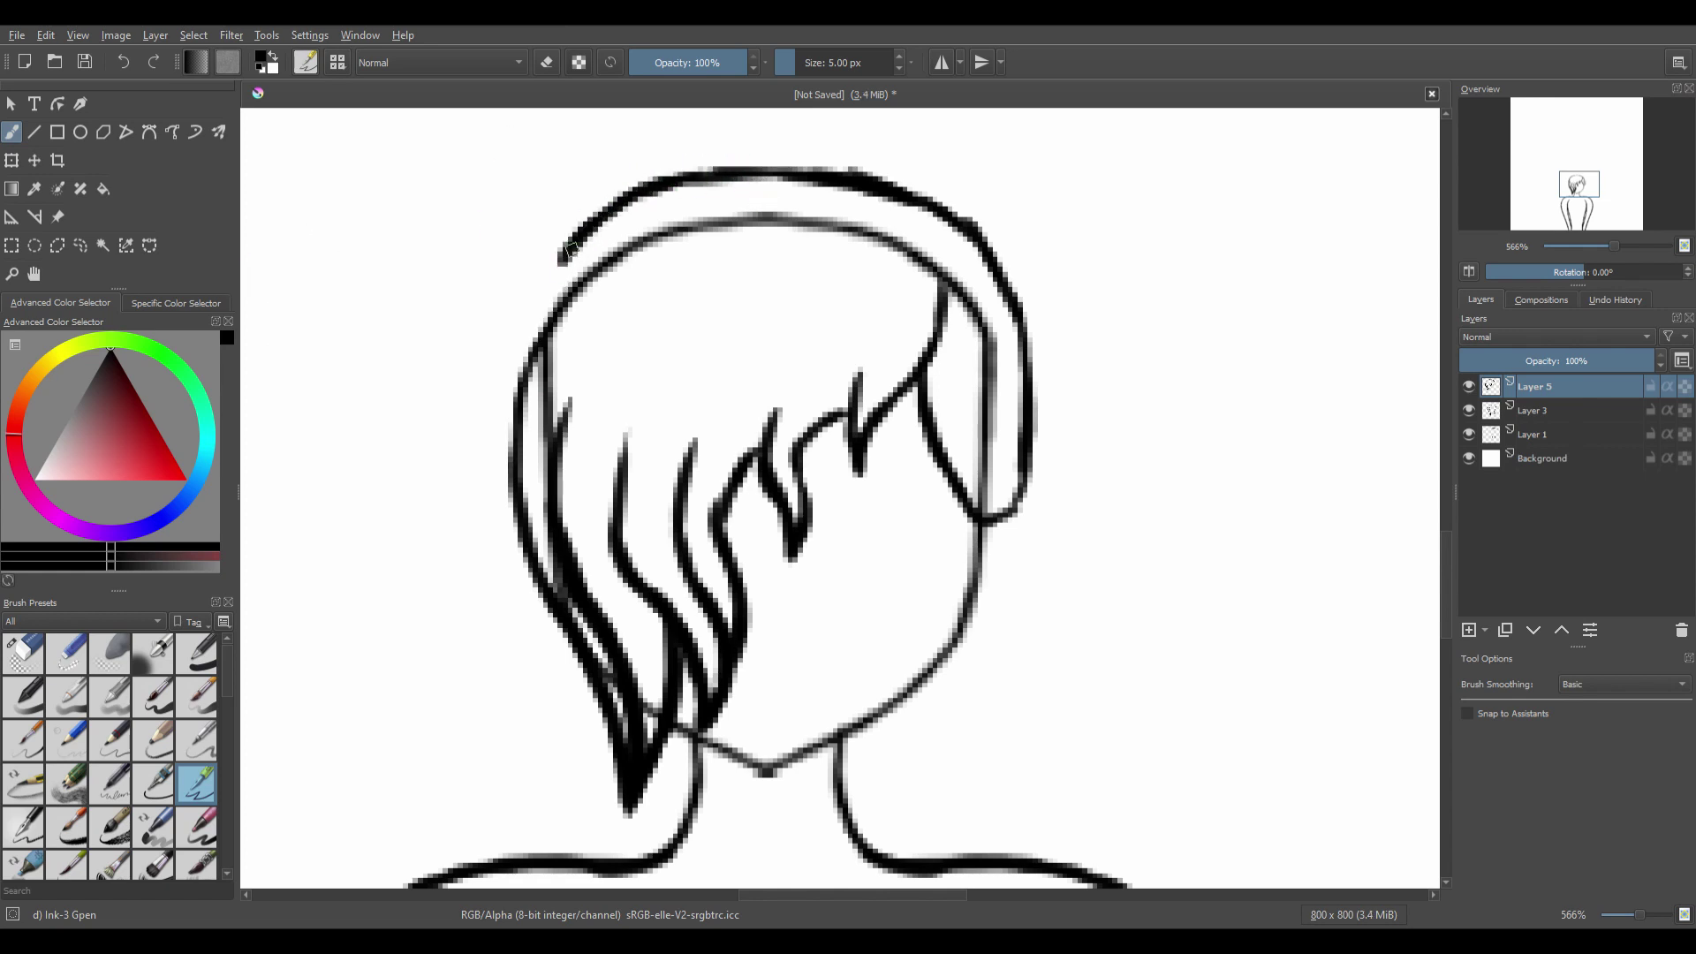
Extend the right-hand hair contour from beside the cheek down to the base of the neck.
{"action": "left_click", "coordinate": [34, 274]}
{"action": "left_click_drag", "start_coordinate": [768, 716], "coordinate": [742, 539]}
{"action": "left_click", "coordinate": [12, 131]}
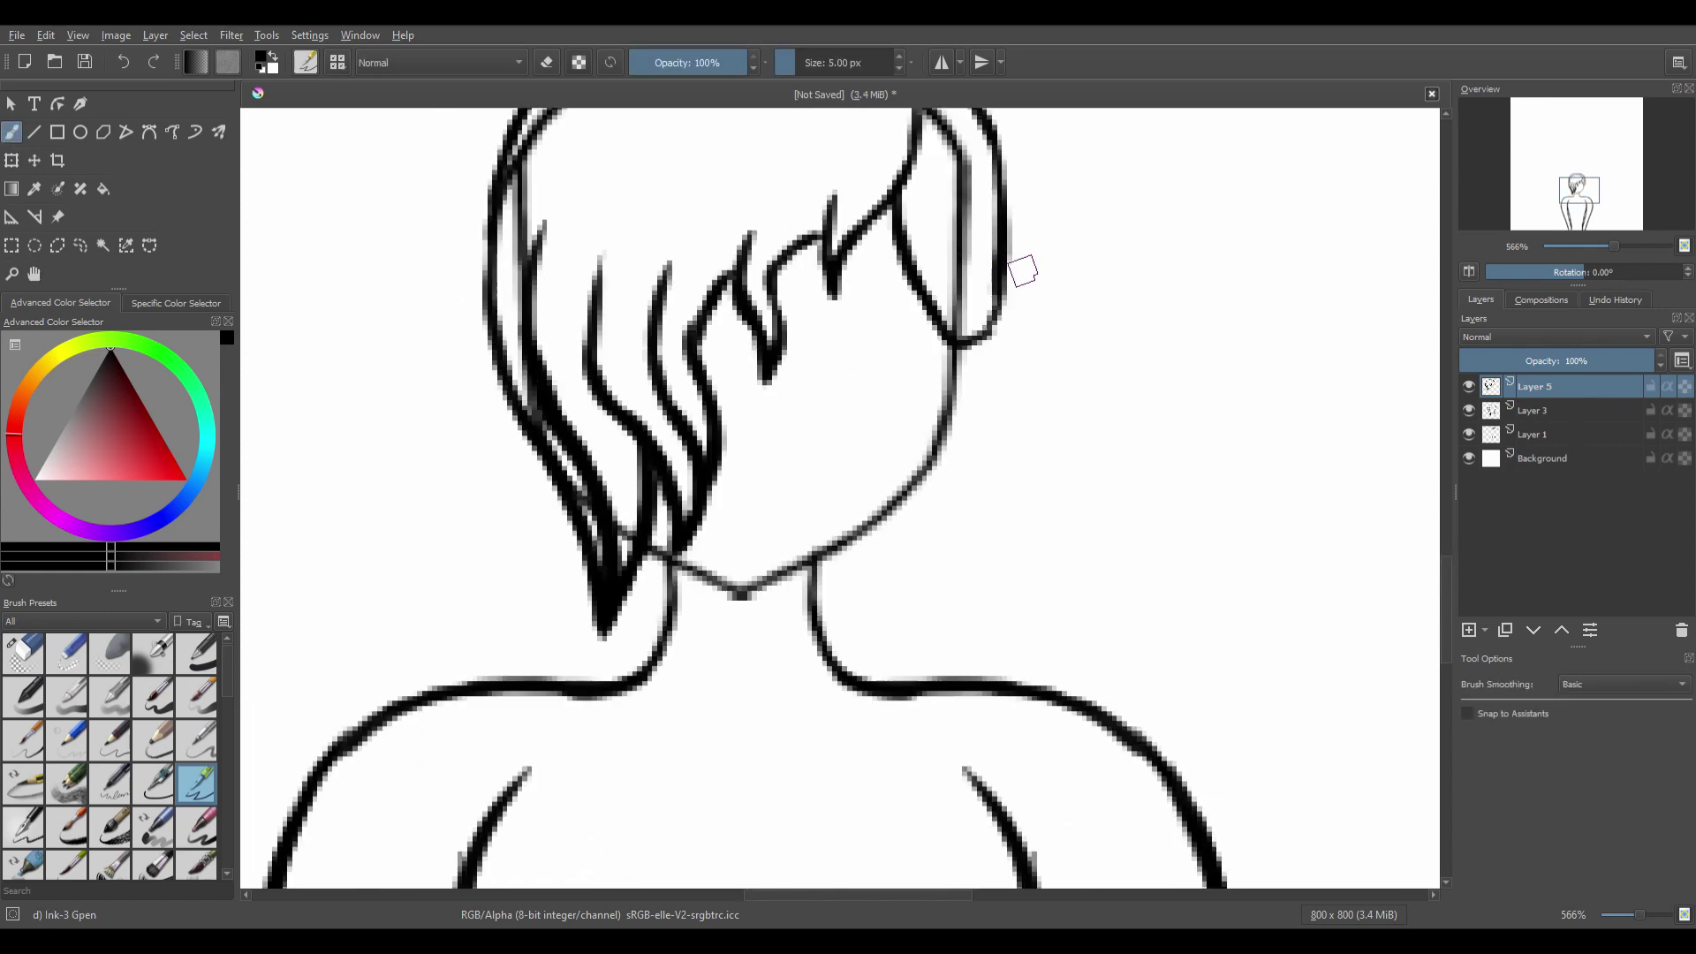
{"action": "left_click_drag", "start_coordinate": [1002, 281], "coordinate": [943, 530]}
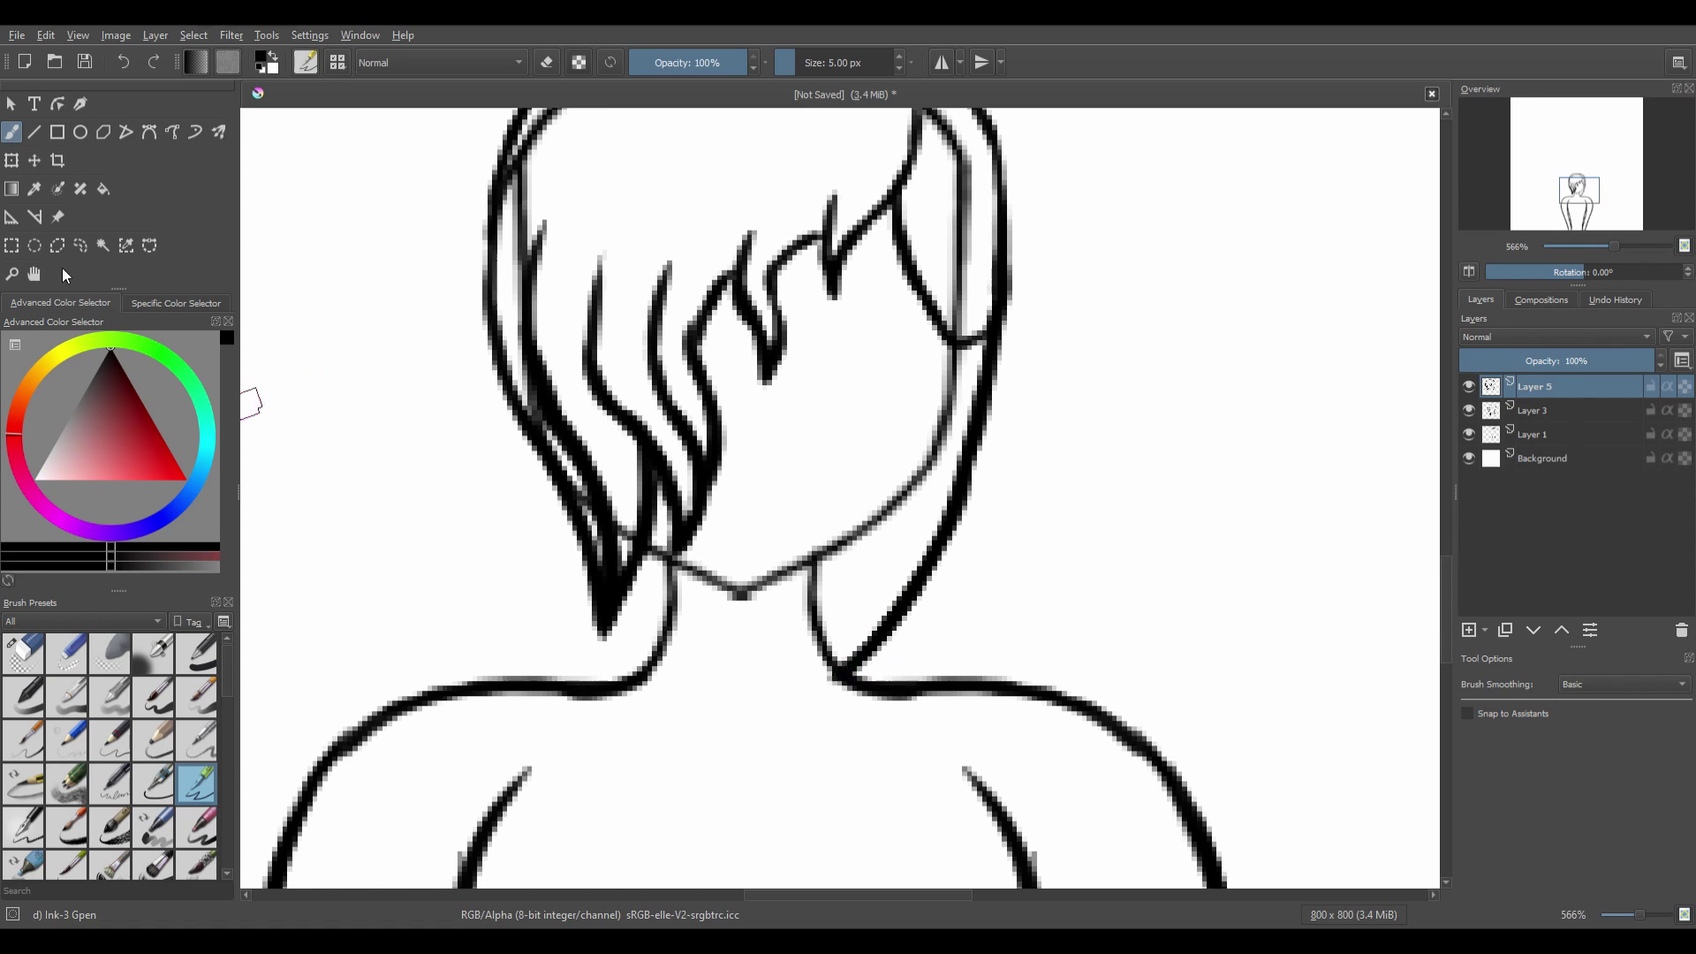
Draw a wavy hair section falling from the neck over the left shoulder, with pointed lock tips on the chest.
{"action": "left_click", "coordinate": [35, 274]}
{"action": "mouse_move", "coordinate": [530, 793]}
{"action": "left_mouse_down"}
{"action": "mouse_move", "coordinate": [662, 394]}
{"action": "mouse_move", "coordinate": [637, 493]}
{"action": "mouse_move", "coordinate": [716, 534]}
{"action": "left_mouse_up"}
{"action": "left_click", "coordinate": [13, 133]}
{"action": "key", "text": "ctrl+z"}
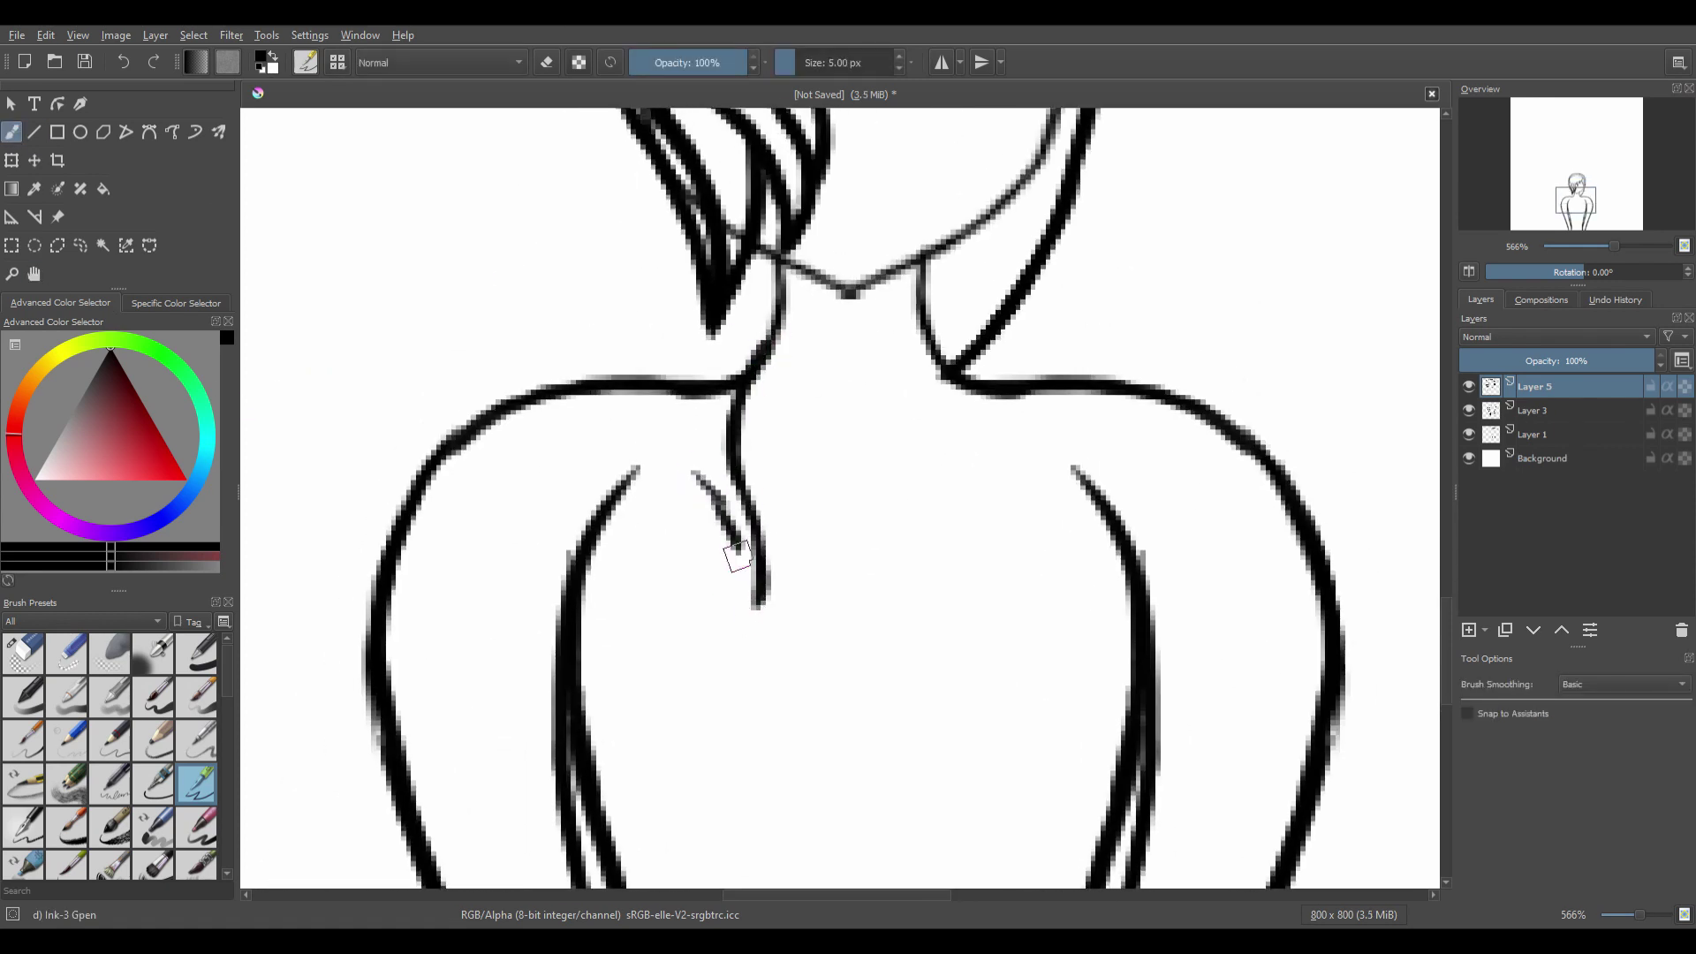
{"action": "key", "text": "ctrl+z"}
{"action": "left_click_drag", "start_coordinate": [695, 450], "coordinate": [740, 579]}
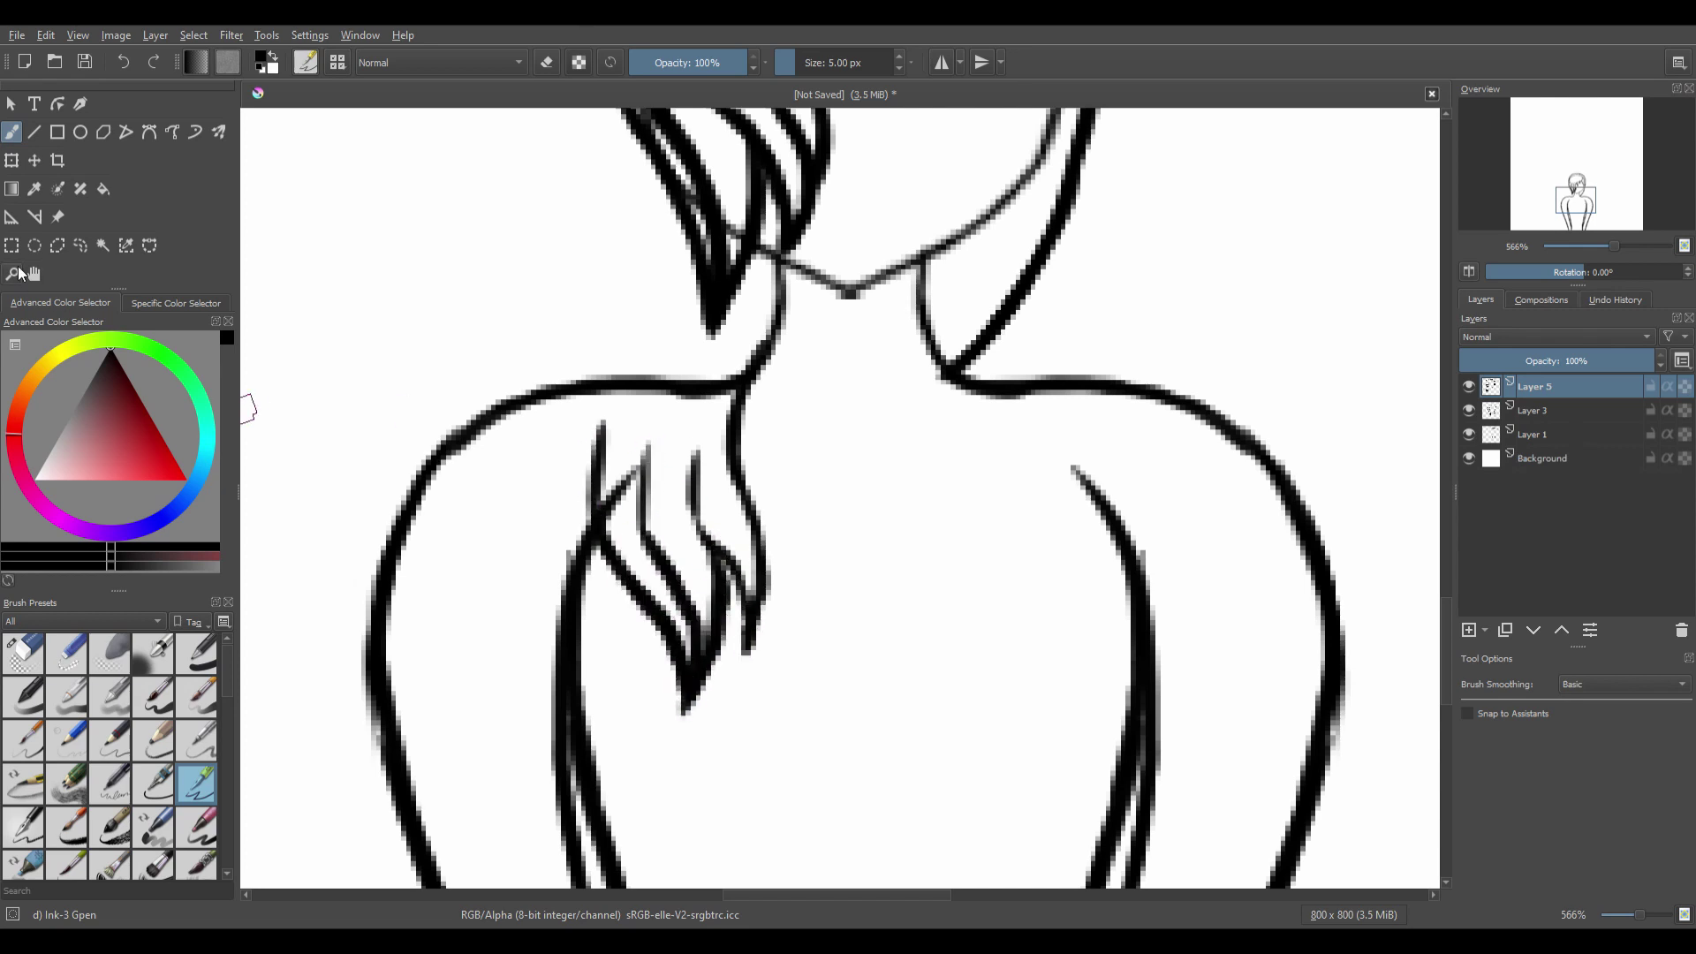
Draw the outer contour of the long left hair from the side of the head down over the shoulder to a pointed tip.
{"action": "left_click", "coordinate": [35, 274]}
{"action": "left_click_drag", "start_coordinate": [314, 221], "coordinate": [353, 313]}
{"action": "left_click", "coordinate": [12, 132]}
{"action": "left_click_drag", "start_coordinate": [663, 196], "coordinate": [634, 502]}
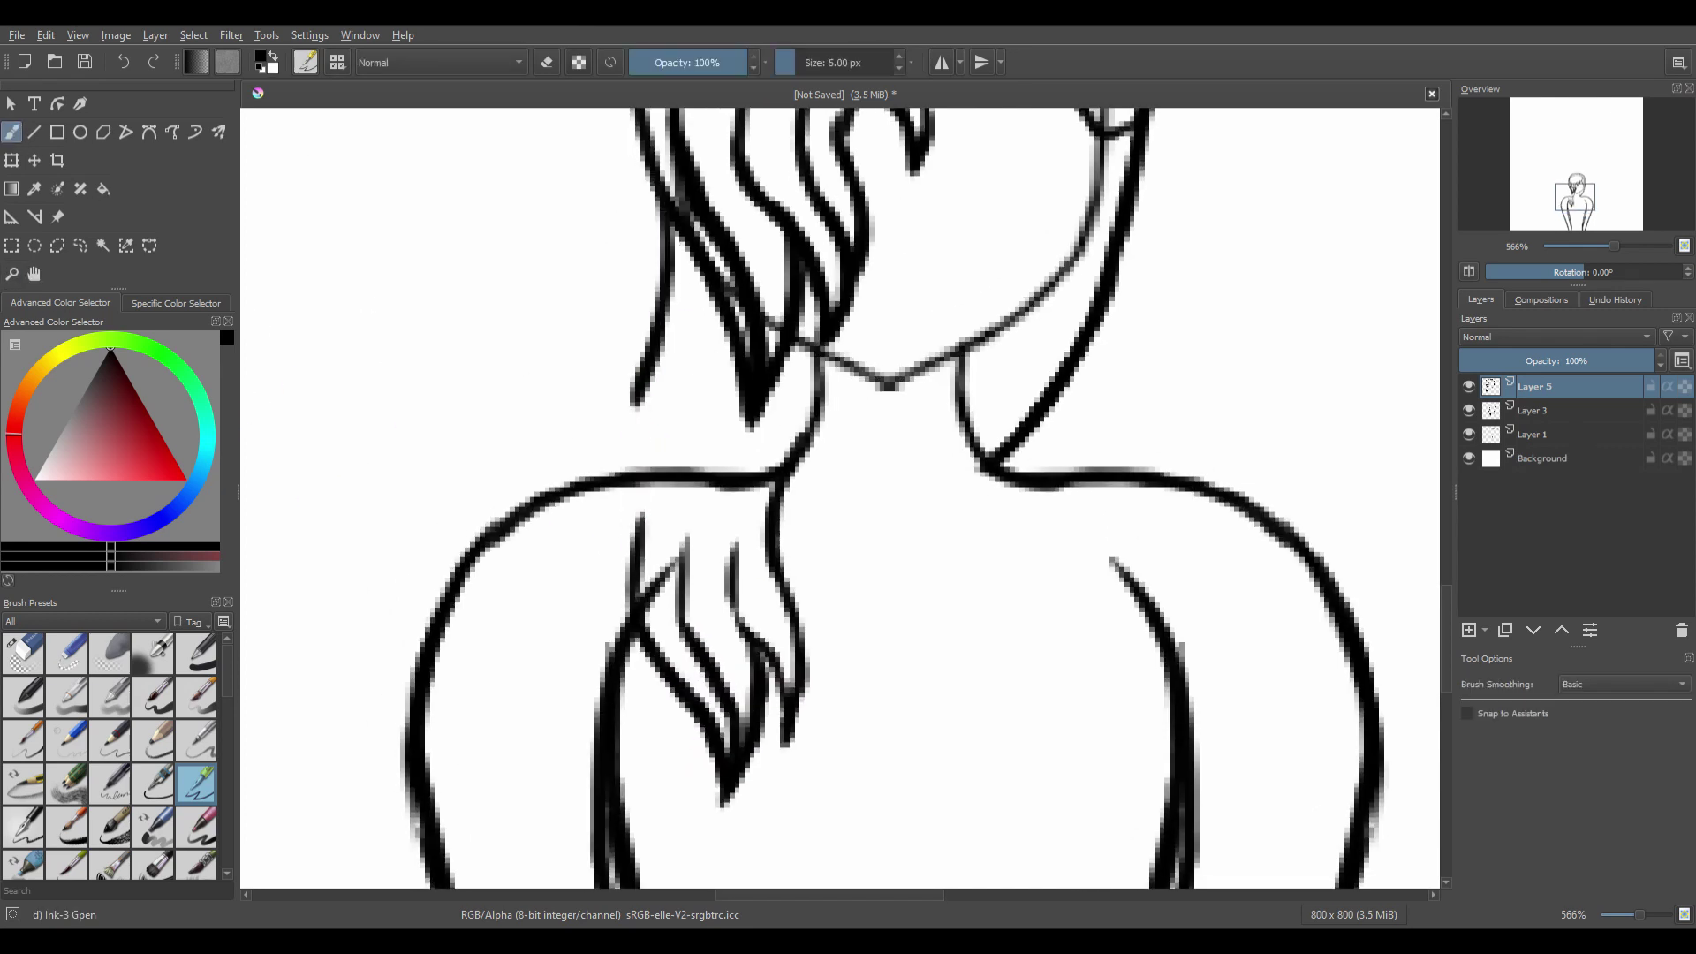
{"action": "left_click_drag", "start_coordinate": [652, 382], "coordinate": [607, 580]}
{"action": "left_click", "coordinate": [34, 274]}
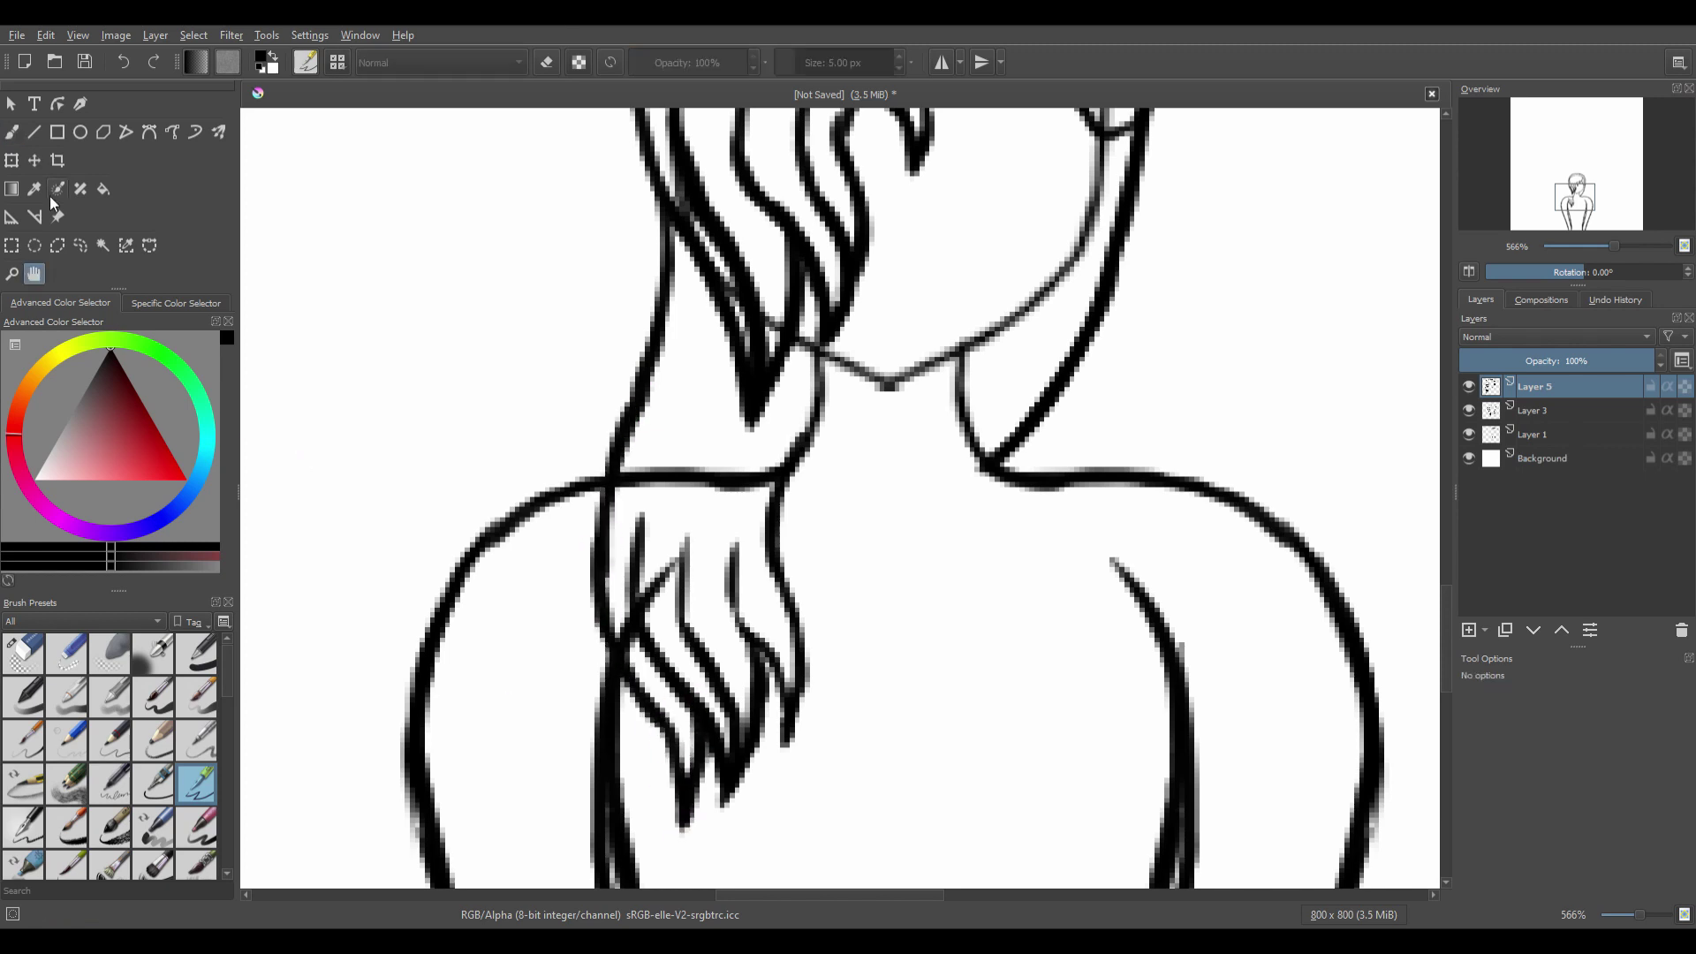
Erase the overlapping hair line at the head's upper left edge with a 5.18 px circle eraser.
{"action": "scroll", "coordinate": [707, 552], "scroll_direction": "down", "scroll_amount": 3}
{"action": "scroll", "coordinate": [776, 280], "scroll_direction": "up", "scroll_amount": 1}
{"action": "scroll", "coordinate": [769, 533], "scroll_direction": "up", "scroll_amount": 1}
{"action": "left_click_drag", "start_coordinate": [696, 350], "coordinate": [699, 400]}
{"action": "scroll", "coordinate": [698, 400], "scroll_direction": "up", "scroll_amount": 1}
{"action": "left_click", "coordinate": [22, 654]}
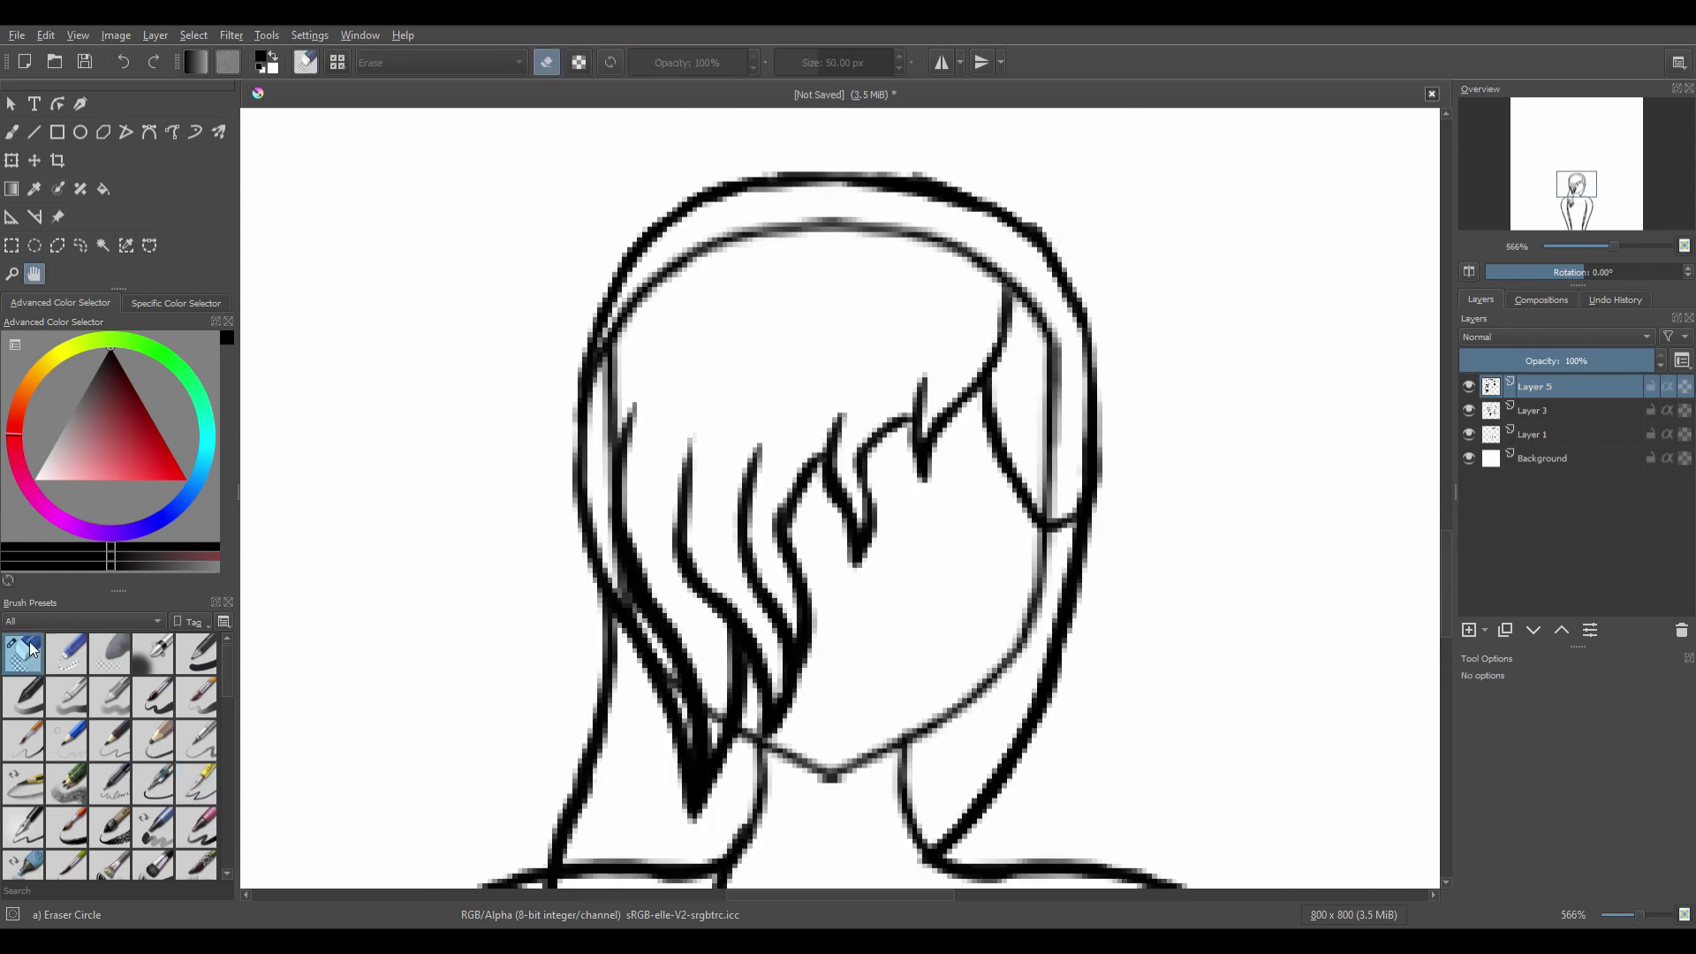
{"action": "left_click", "coordinate": [34, 274]}
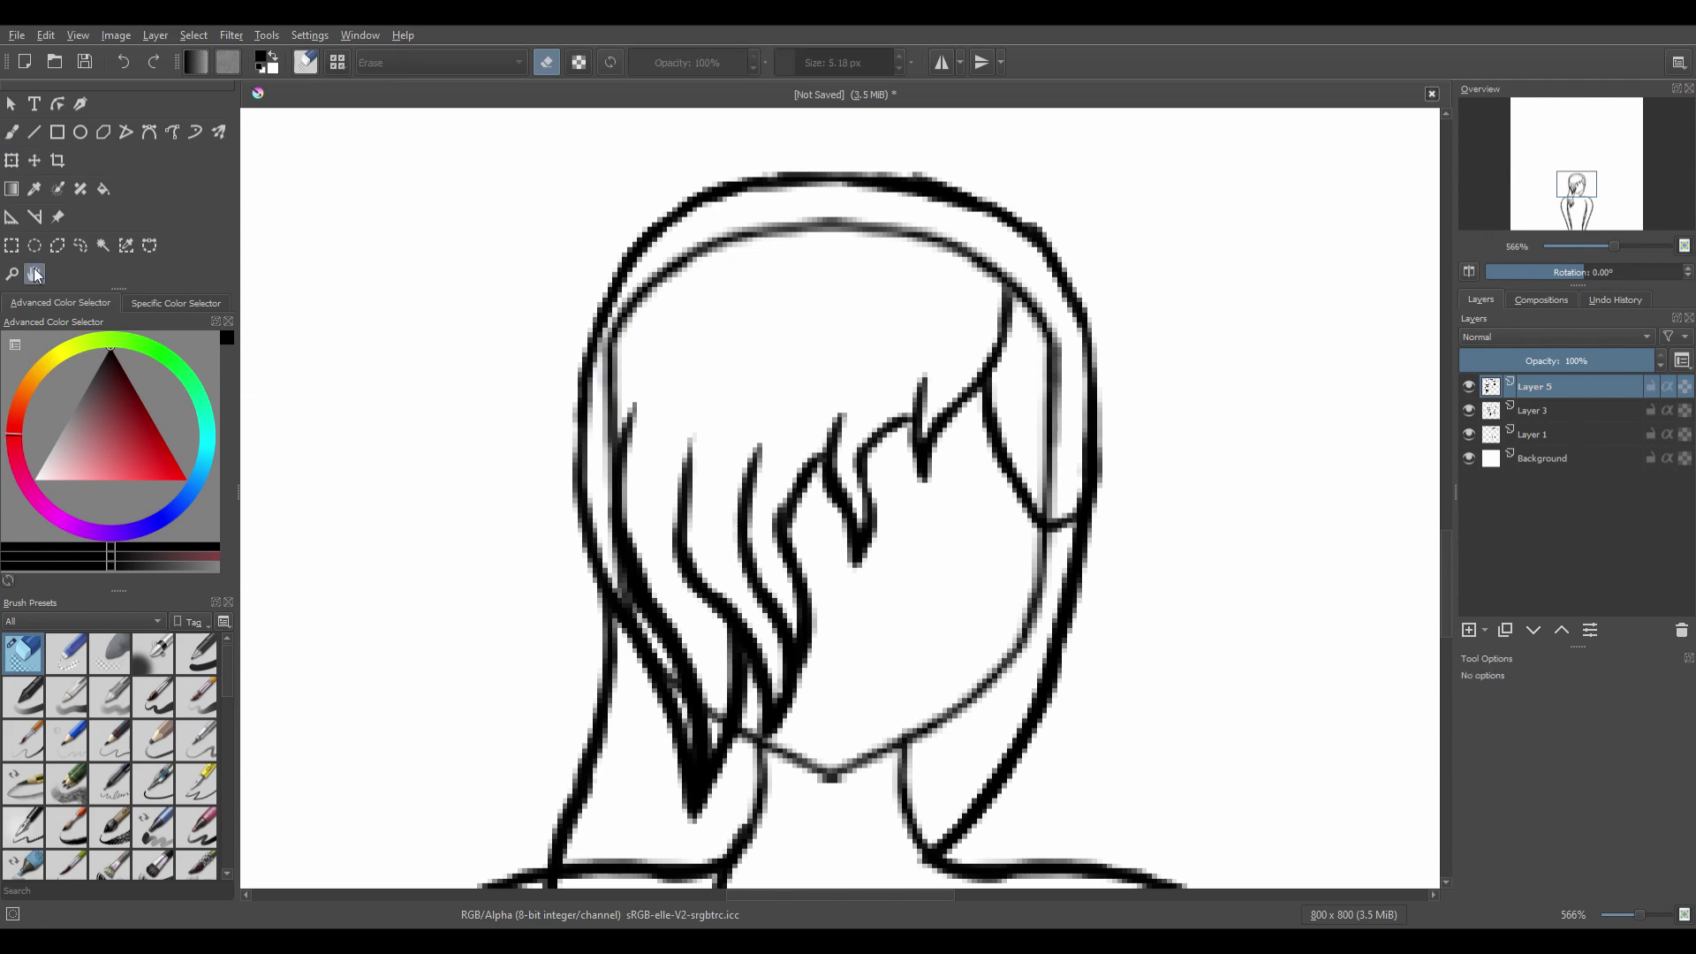
Erase the surplus strand lines inside the left locks and the line ends poking above the fringe notches.
{"action": "left_click_drag", "start_coordinate": [822, 778], "coordinate": [837, 570]}
{"action": "scroll", "coordinate": [778, 464], "scroll_direction": "down", "scroll_amount": 3}
{"action": "mouse_move", "coordinate": [795, 477]}
{"action": "left_mouse_down"}
{"action": "mouse_move", "coordinate": [807, 408]}
{"action": "mouse_move", "coordinate": [704, 462]}
{"action": "left_mouse_up"}
{"action": "scroll", "coordinate": [811, 340], "scroll_direction": "up", "scroll_amount": 3}
{"action": "left_click_drag", "start_coordinate": [427, 545], "coordinate": [474, 516]}
{"action": "key", "text": "b"}
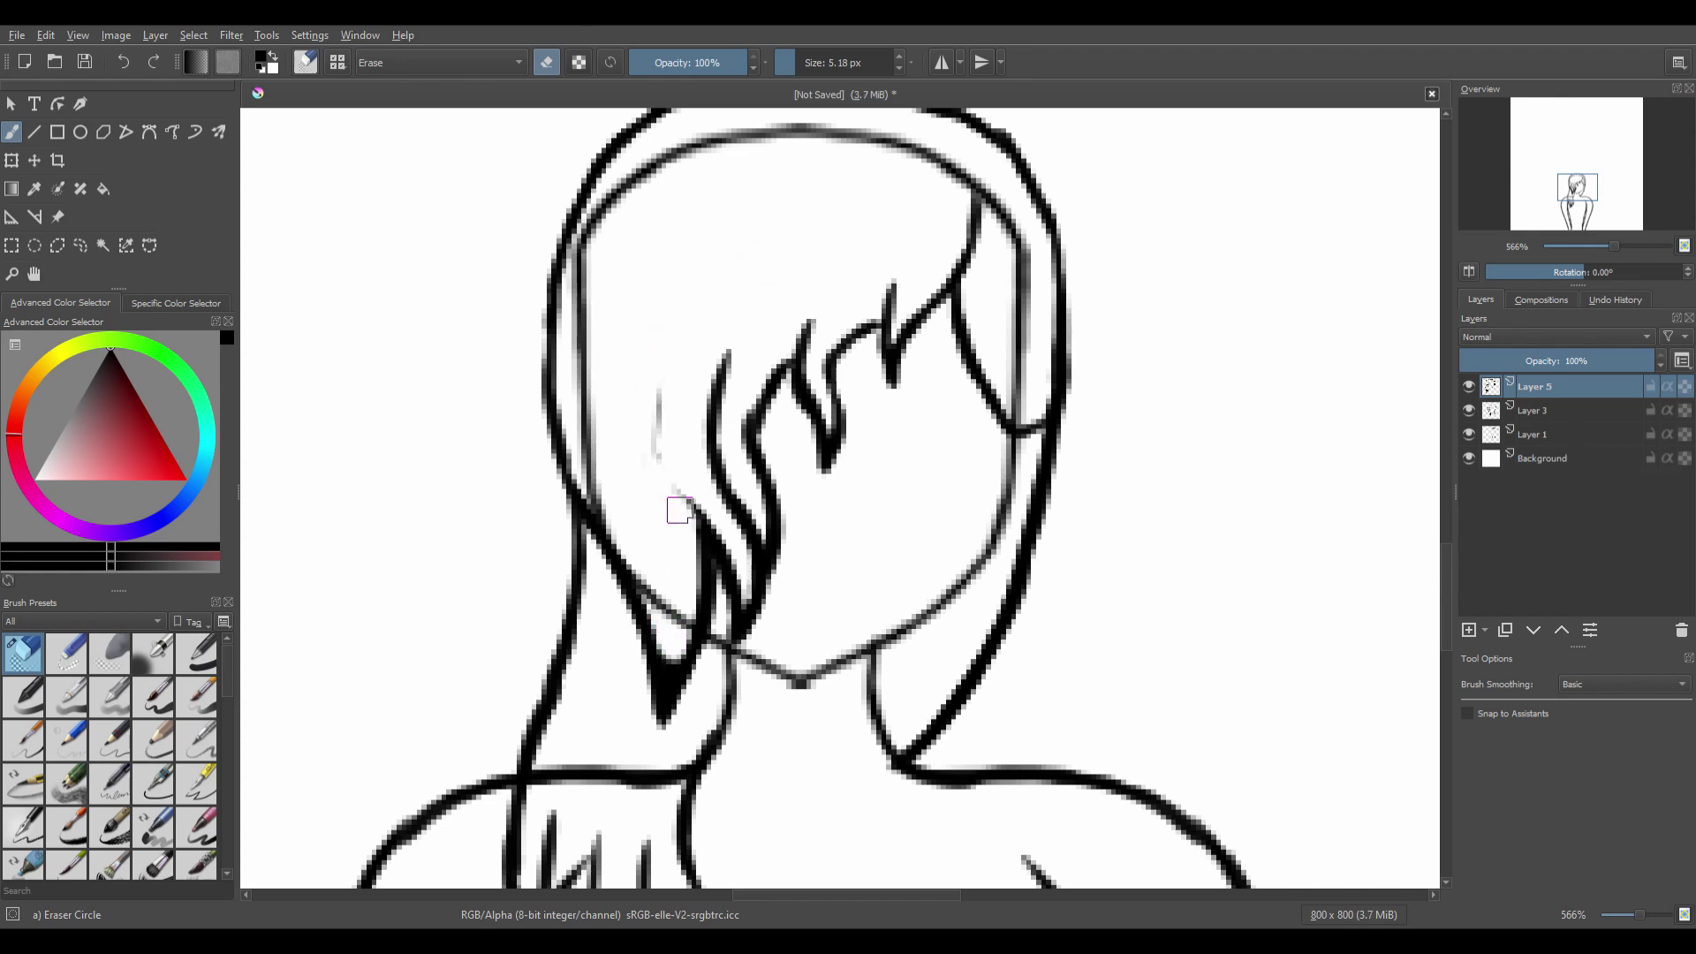
{"action": "key", "text": "ctrl+z"}
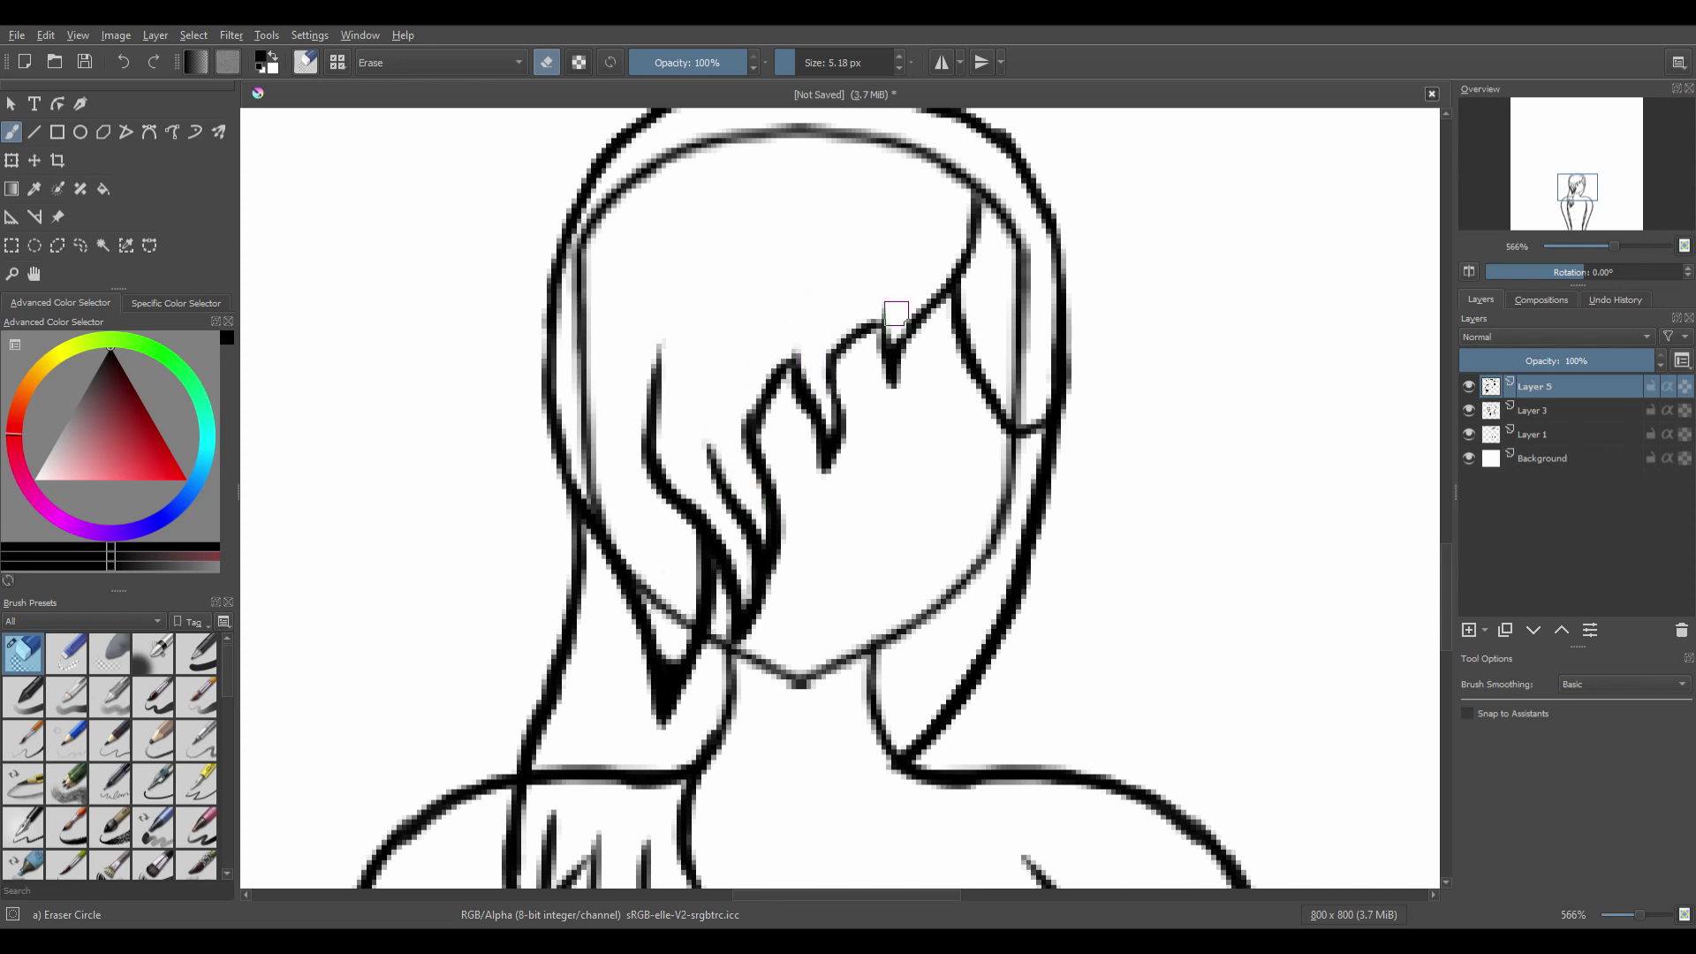
Retouch the fringe's rightmost notch with the 5 px ink pen.
{"action": "left_click", "coordinate": [202, 784]}
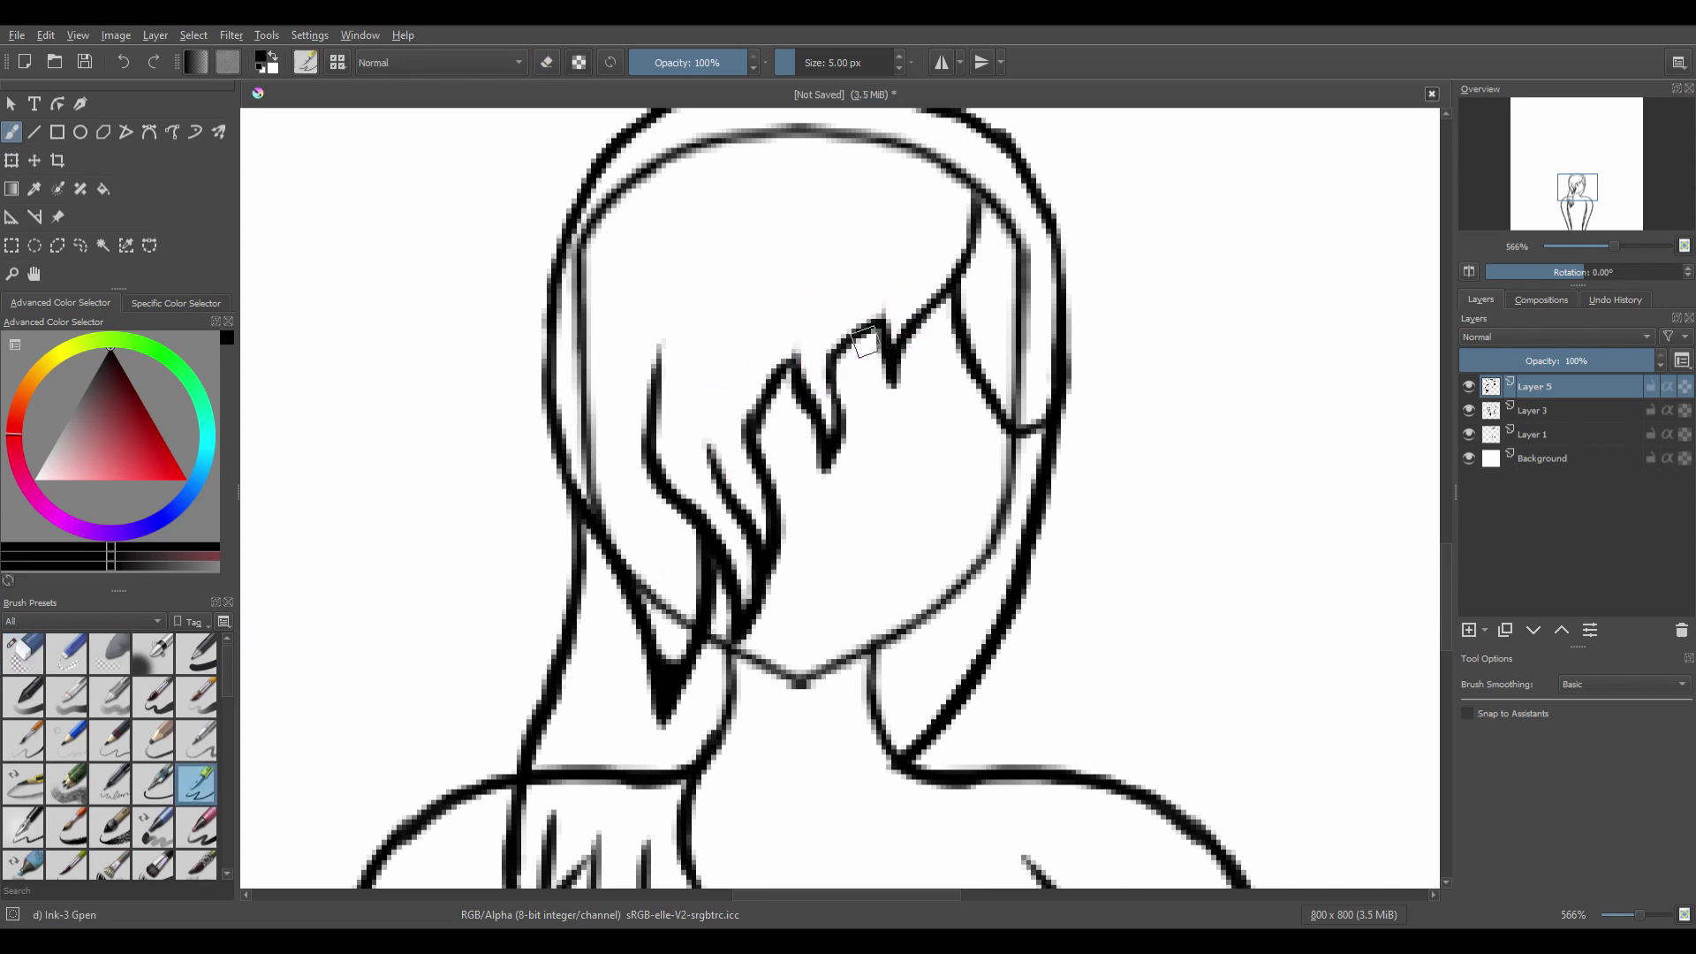
{"action": "left_click", "coordinate": [23, 654]}
{"action": "key", "text": "slash"}
Extend the fringe's upper right line to the outer hair contour and add thin strand lines across the hair.
{"action": "left_click", "coordinate": [35, 274]}
{"action": "scroll", "coordinate": [883, 380], "scroll_direction": "down", "scroll_amount": 3}
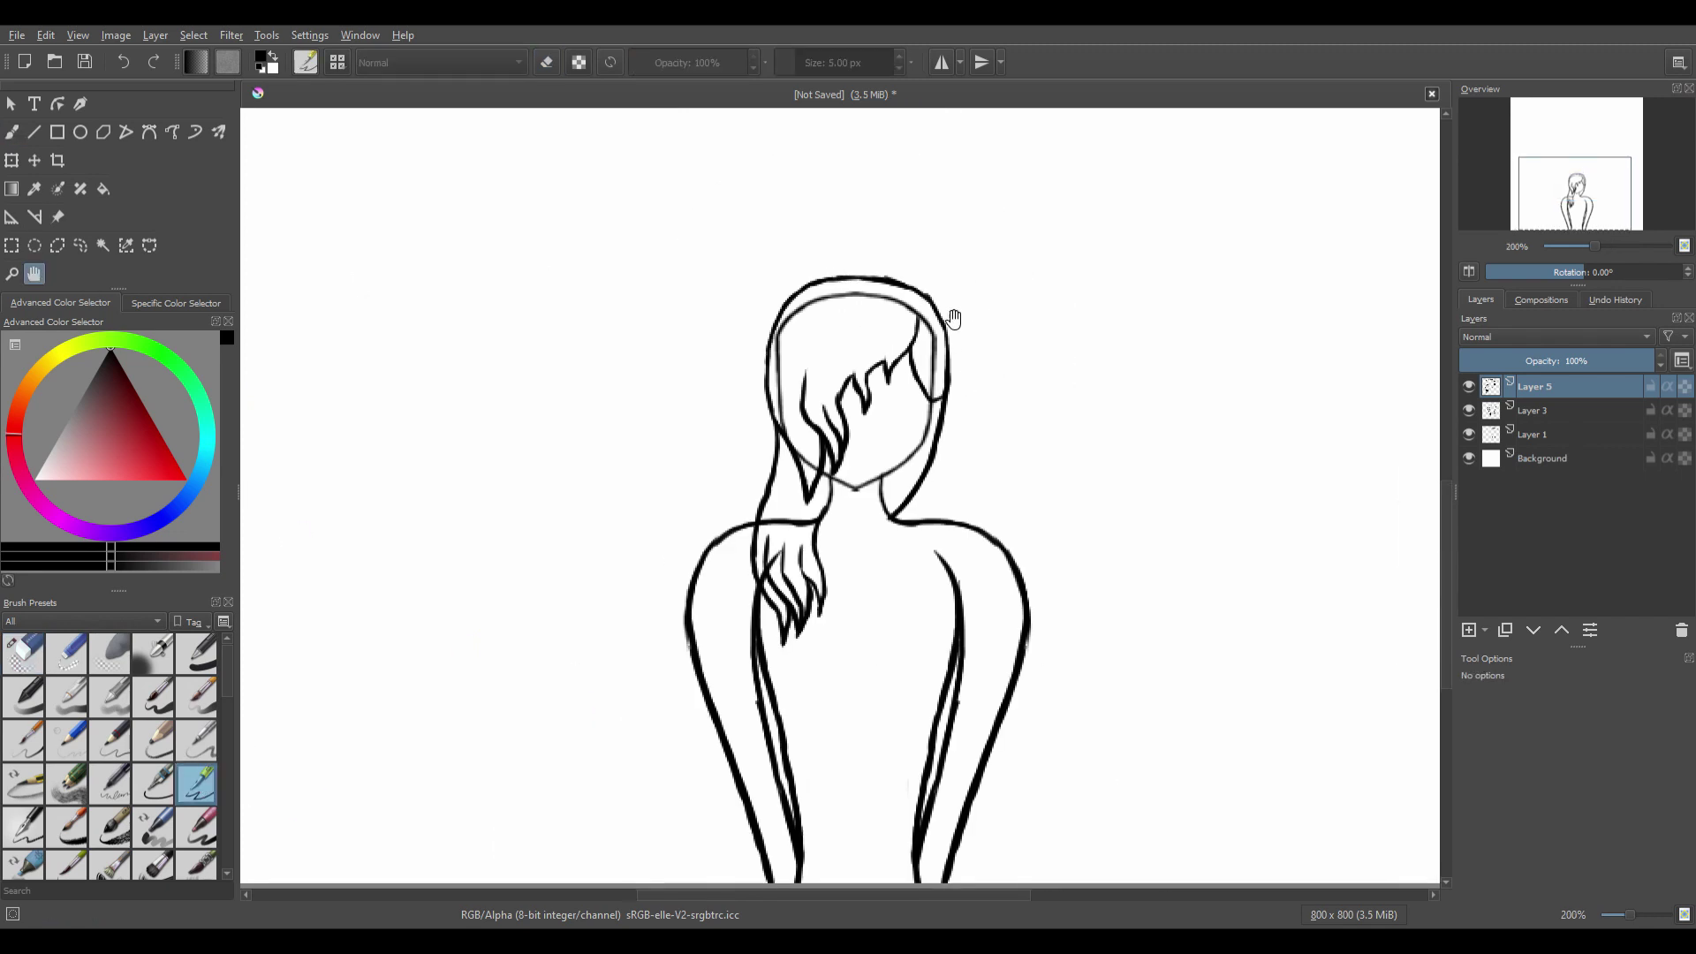
{"action": "scroll", "coordinate": [938, 323], "scroll_direction": "up", "scroll_amount": 1}
{"action": "scroll", "coordinate": [916, 348], "scroll_direction": "up", "scroll_amount": 4}
{"action": "key", "text": "b"}
{"action": "left_click_drag", "start_coordinate": [848, 295], "coordinate": [845, 453]}
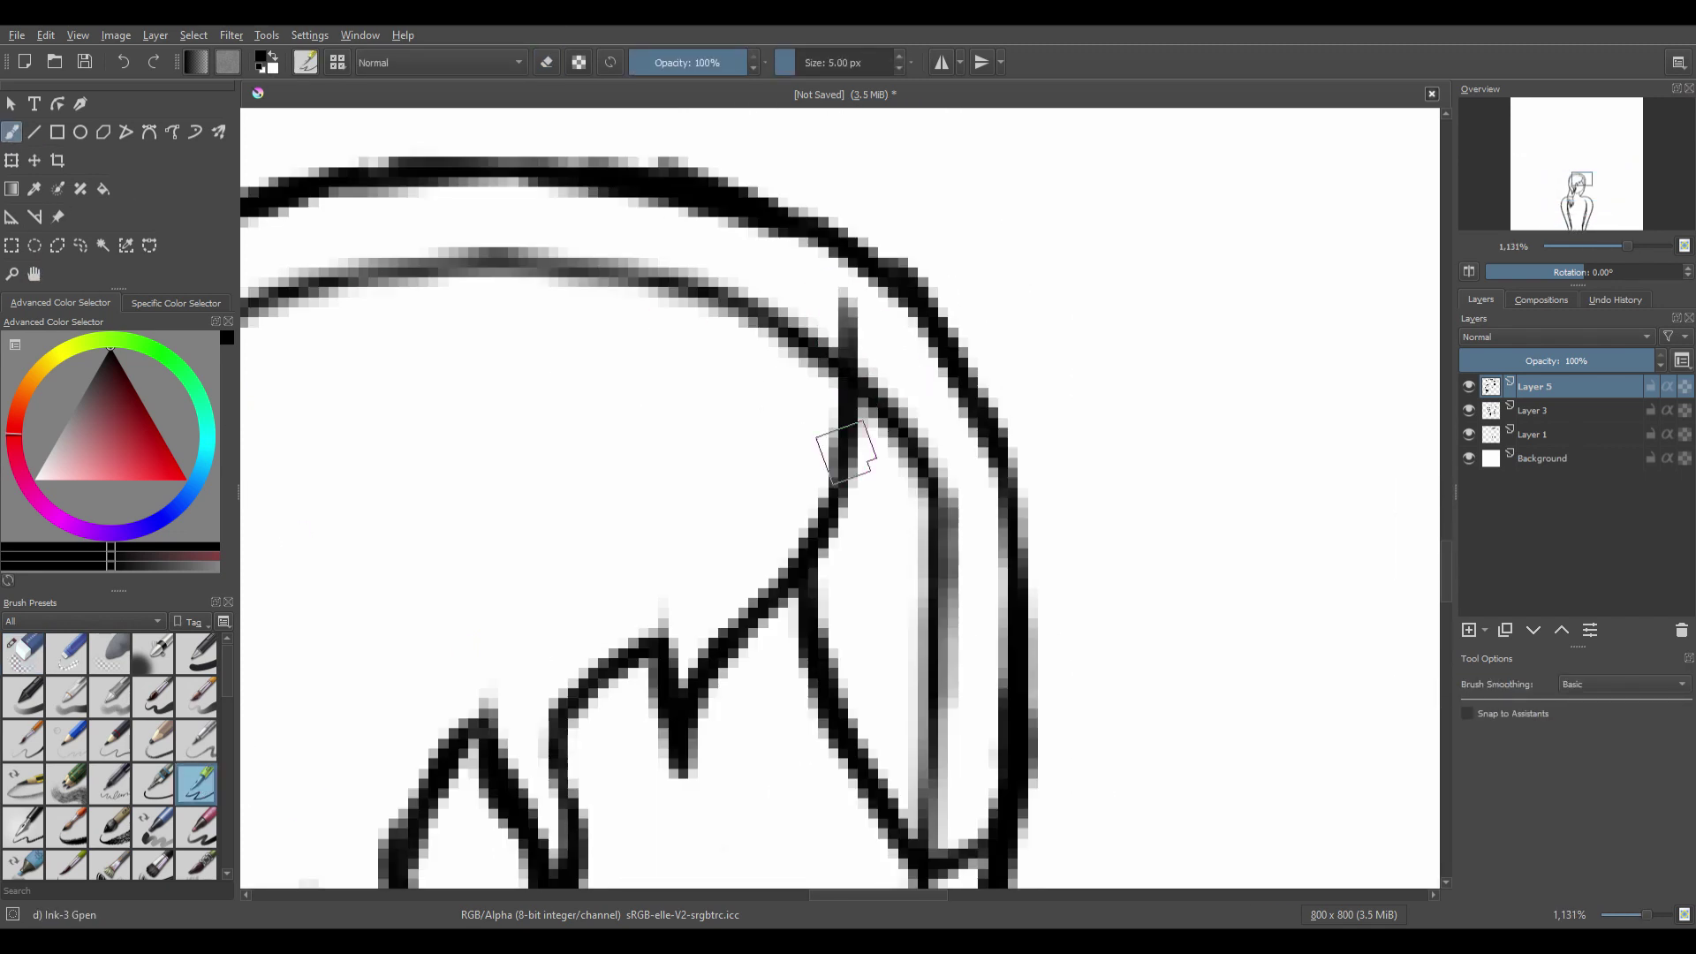
{"action": "scroll", "coordinate": [560, 424], "scroll_direction": "down", "scroll_amount": 3}
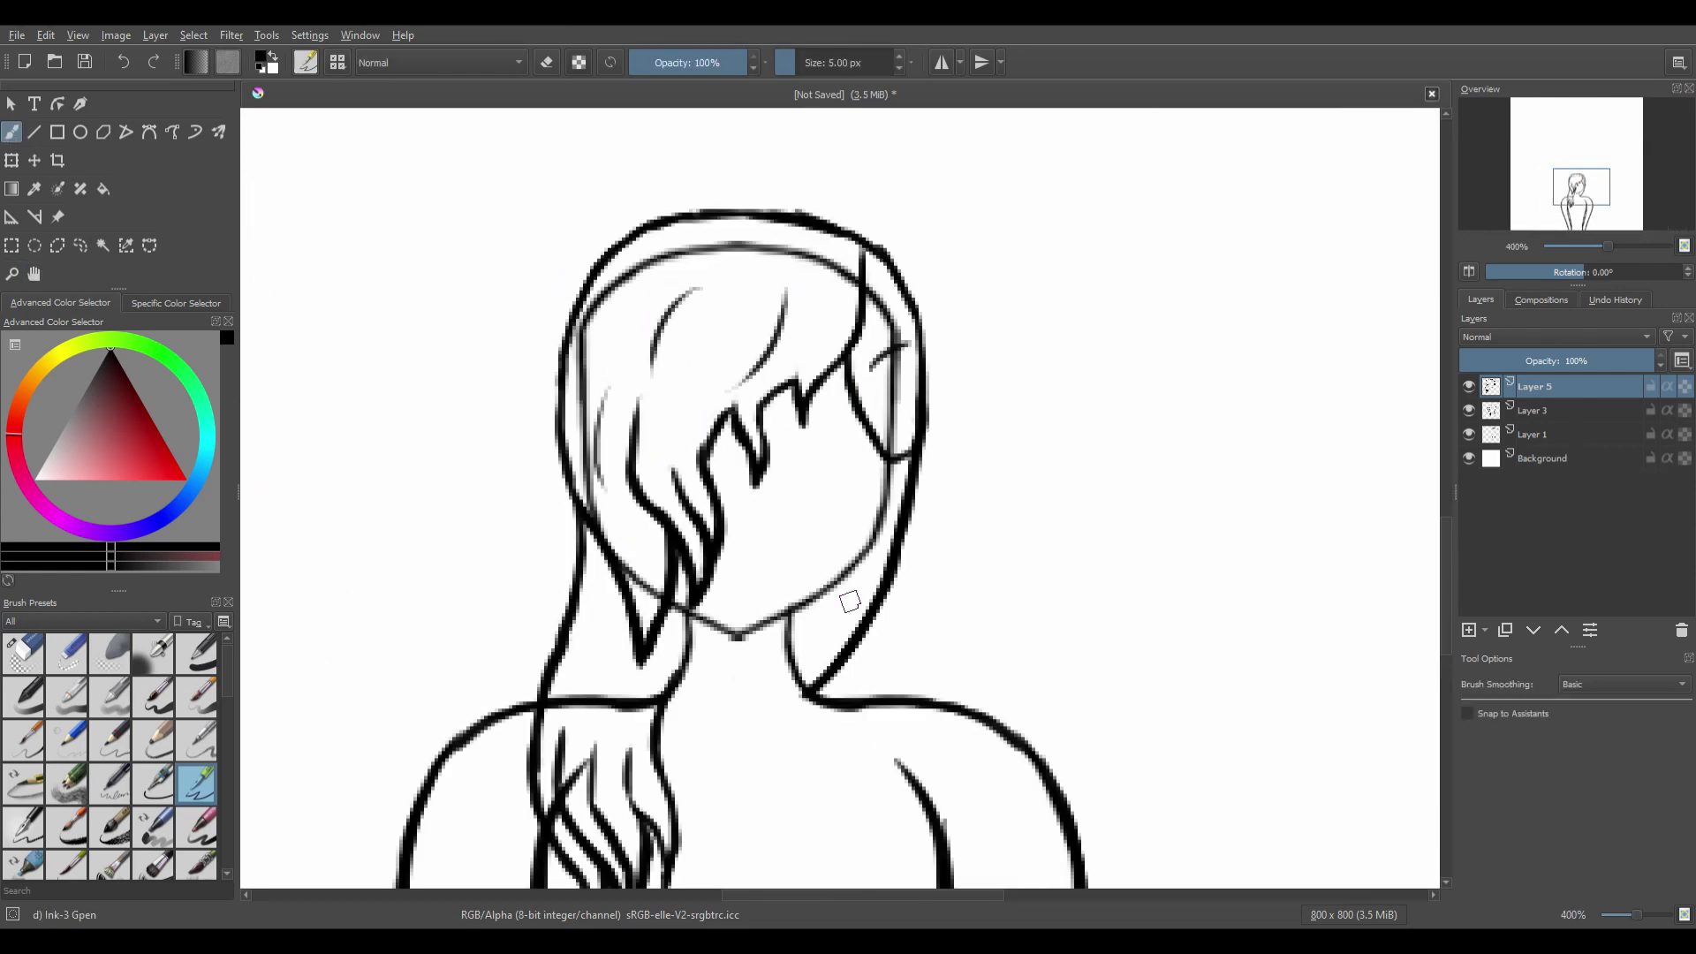
Draw the curved upper eyelid of the right-hand eye on a new layer, using a rotated canvas.
{"action": "left_click", "coordinate": [34, 273]}
{"action": "mouse_move", "coordinate": [752, 747]}
{"action": "left_mouse_down"}
{"action": "mouse_move", "coordinate": [868, 353]}
{"action": "mouse_move", "coordinate": [753, 670]}
{"action": "mouse_move", "coordinate": [715, 629]}
{"action": "left_mouse_up"}
{"action": "left_click", "coordinate": [1469, 630]}
{"action": "key", "text": "4"}
{"action": "key", "text": "4"}
{"action": "key", "text": "4"}
{"action": "key", "text": "4"}
{"action": "key", "text": "4"}
{"action": "key", "text": "4"}
{"action": "scroll", "coordinate": [716, 652], "scroll_direction": "up", "scroll_amount": 2}
{"action": "left_click", "coordinate": [12, 131]}
{"action": "left_click_drag", "start_coordinate": [793, 462], "coordinate": [777, 302]}
{"action": "left_click_drag", "start_coordinate": [740, 365], "coordinate": [778, 284]}
Add a pointed lash at the eyelid's outer corner and move the eyelid up beneath the fringe.
{"action": "key", "text": "6"}
{"action": "key", "text": "6"}
{"action": "key", "text": "6"}
{"action": "key", "text": "6"}
{"action": "key", "text": "6"}
{"action": "key", "text": "6"}
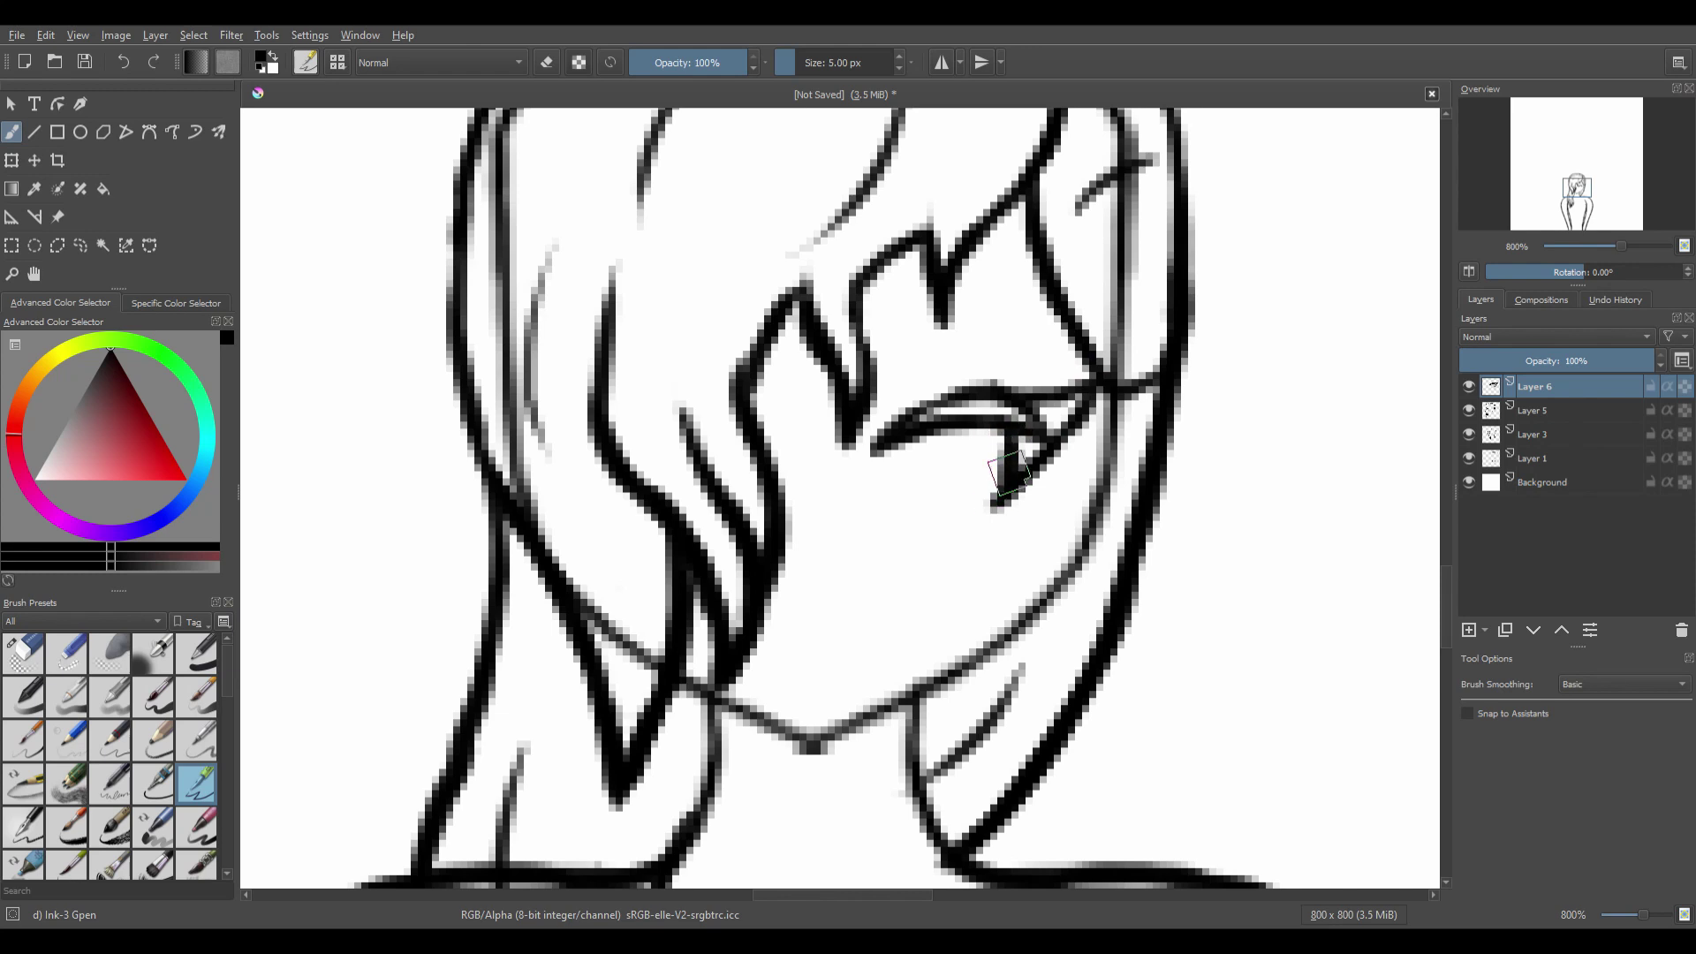
{"action": "key", "text": "ctrl+t"}
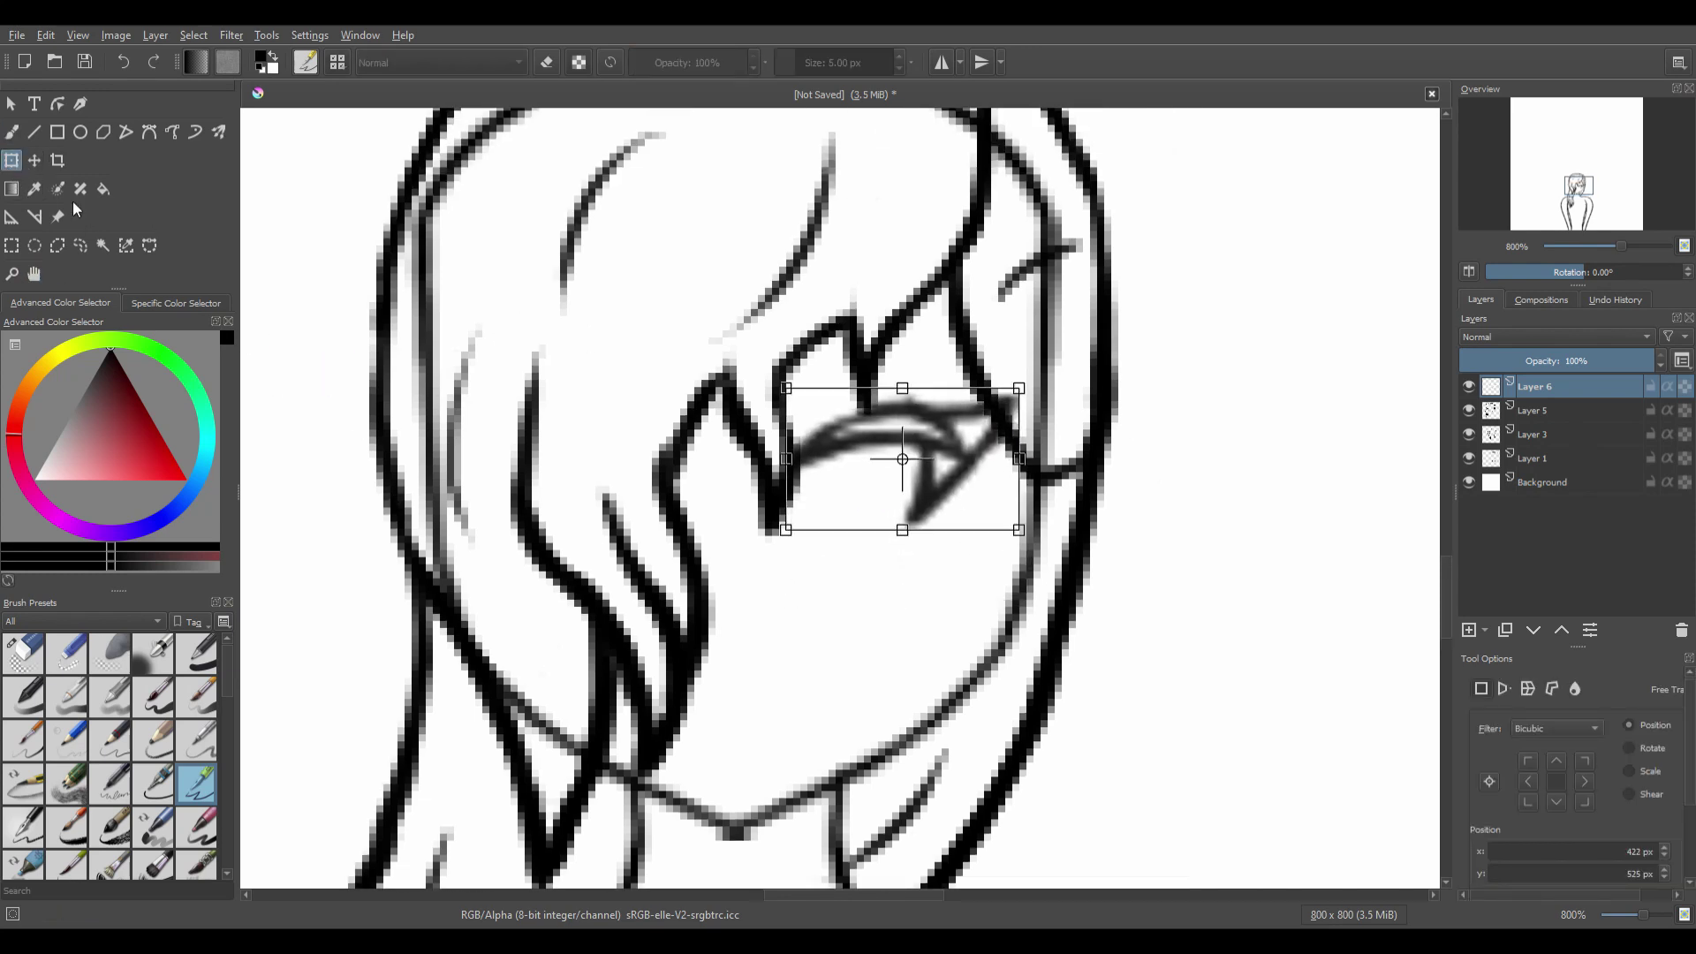
{"action": "left_click", "coordinate": [33, 273]}
{"action": "scroll", "coordinate": [1041, 643], "scroll_direction": "down", "scroll_amount": 4}
{"action": "scroll", "coordinate": [1041, 643], "scroll_direction": "up", "scroll_amount": 4}
Duplicate the eyelid layer and place a mirrored copy on the opposite side of the face.
{"action": "key", "text": "ctrl+j"}
{"action": "left_click", "coordinate": [11, 159]}
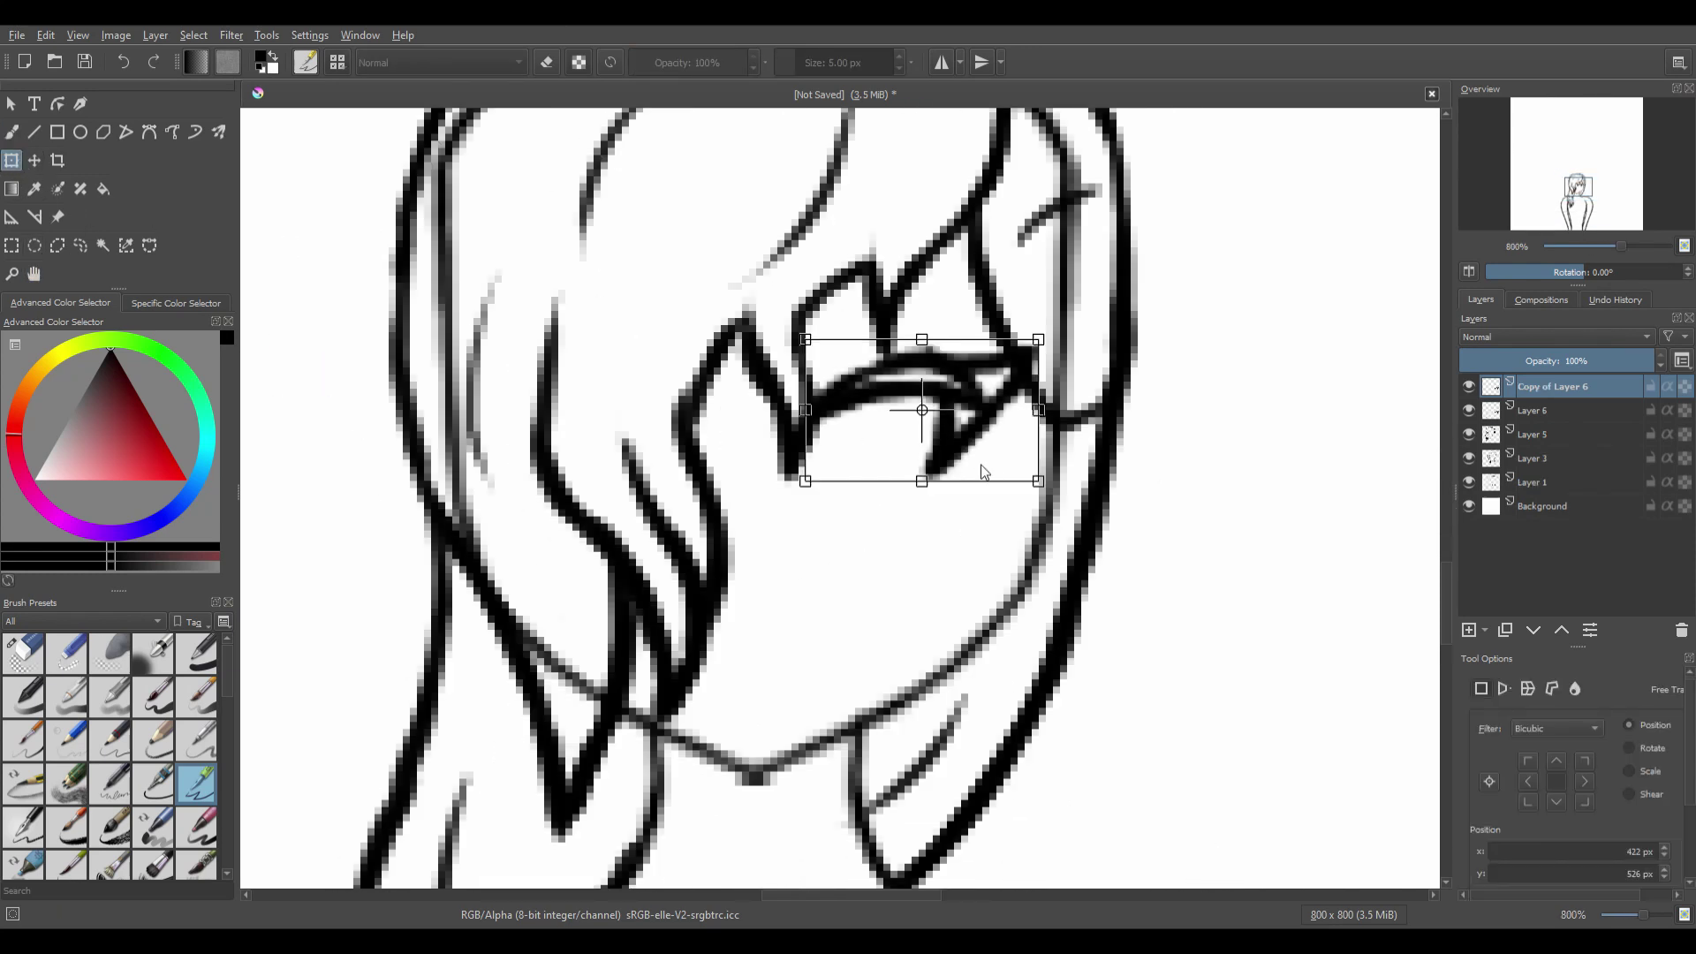
{"action": "left_click", "coordinate": [980, 465]}
{"action": "left_click_drag", "start_coordinate": [968, 445], "coordinate": [651, 439]}
{"action": "left_click", "coordinate": [33, 274]}
{"action": "scroll", "coordinate": [754, 454], "scroll_direction": "down", "scroll_amount": 3}
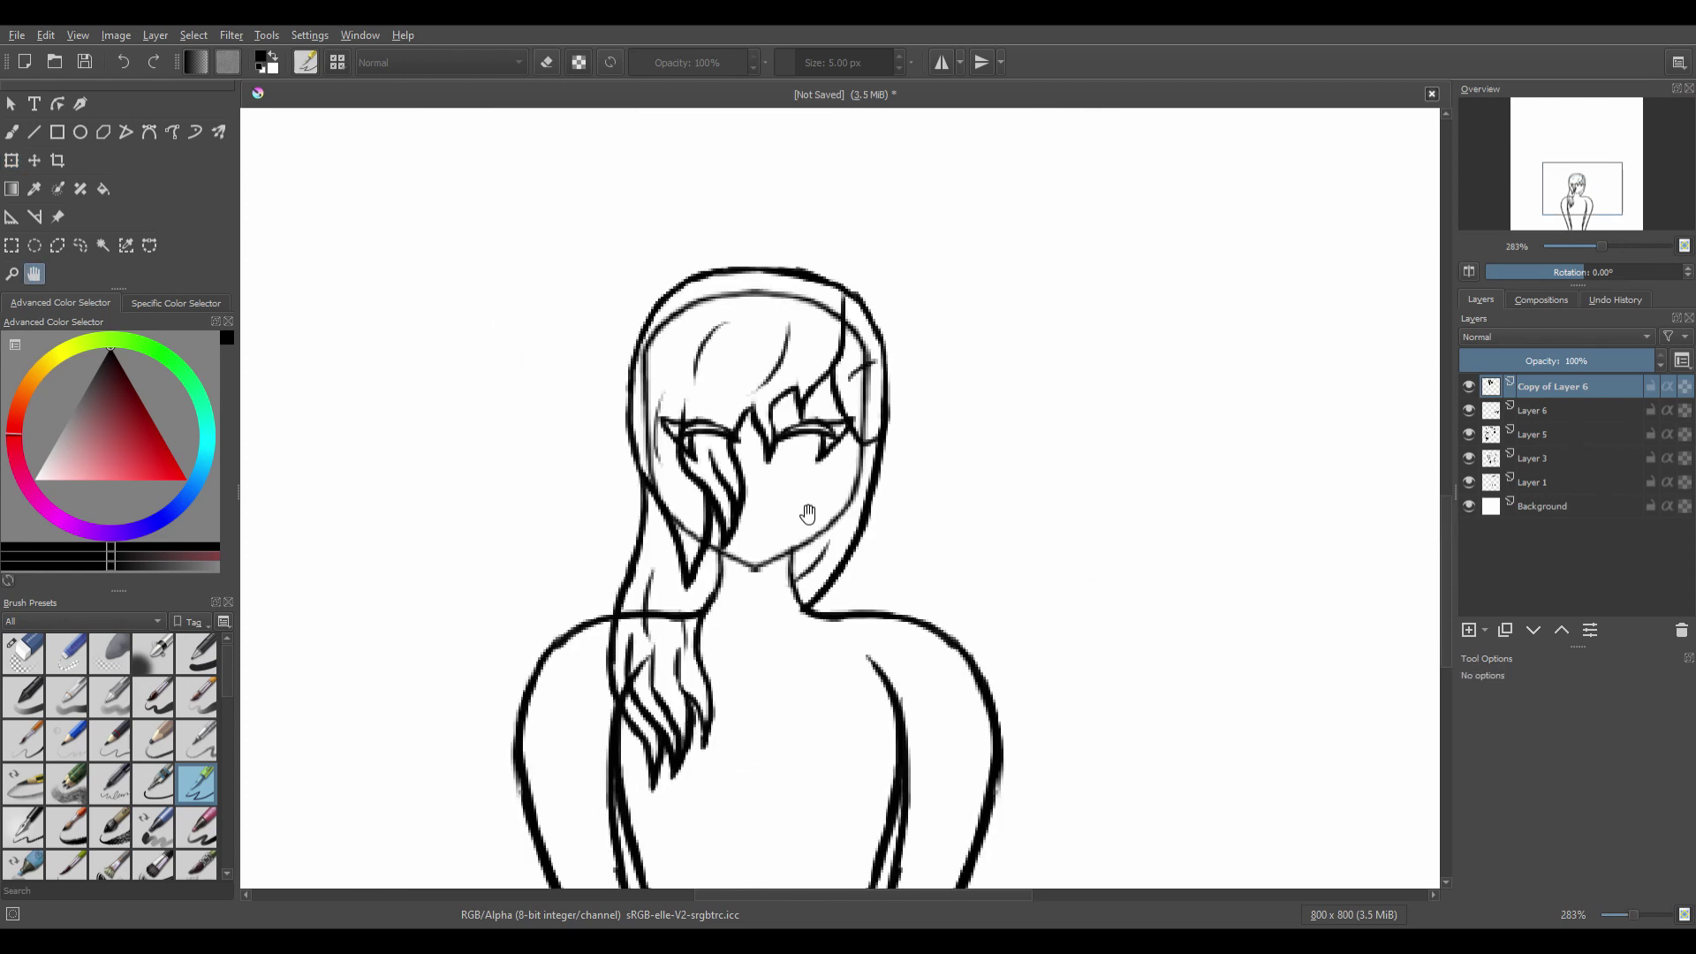
{"action": "scroll", "coordinate": [807, 512], "scroll_direction": "up", "scroll_amount": 5}
Flatten the original eyelid and its mirrored copy slightly so that both line up.
{"action": "left_click", "coordinate": [1560, 412]}
{"action": "key", "text": "ctrl+t"}
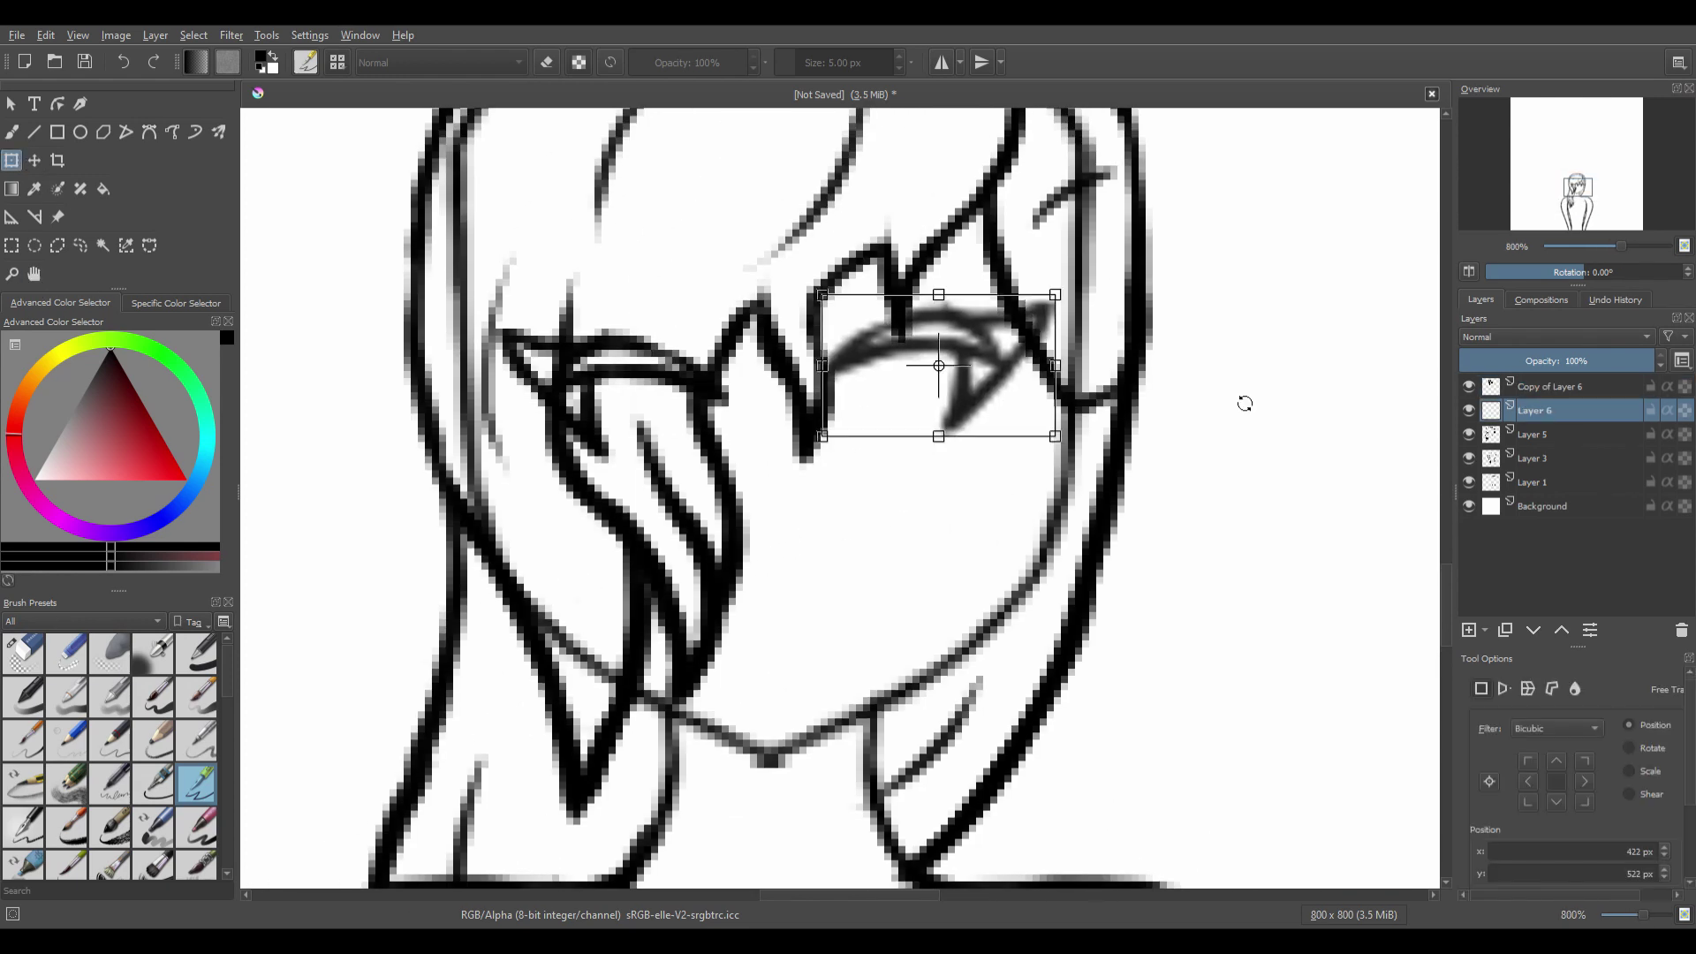
{"action": "left_click", "coordinate": [1551, 386]}
{"action": "left_click_drag", "start_coordinate": [680, 426], "coordinate": [674, 406]}
{"action": "left_click", "coordinate": [33, 274]}
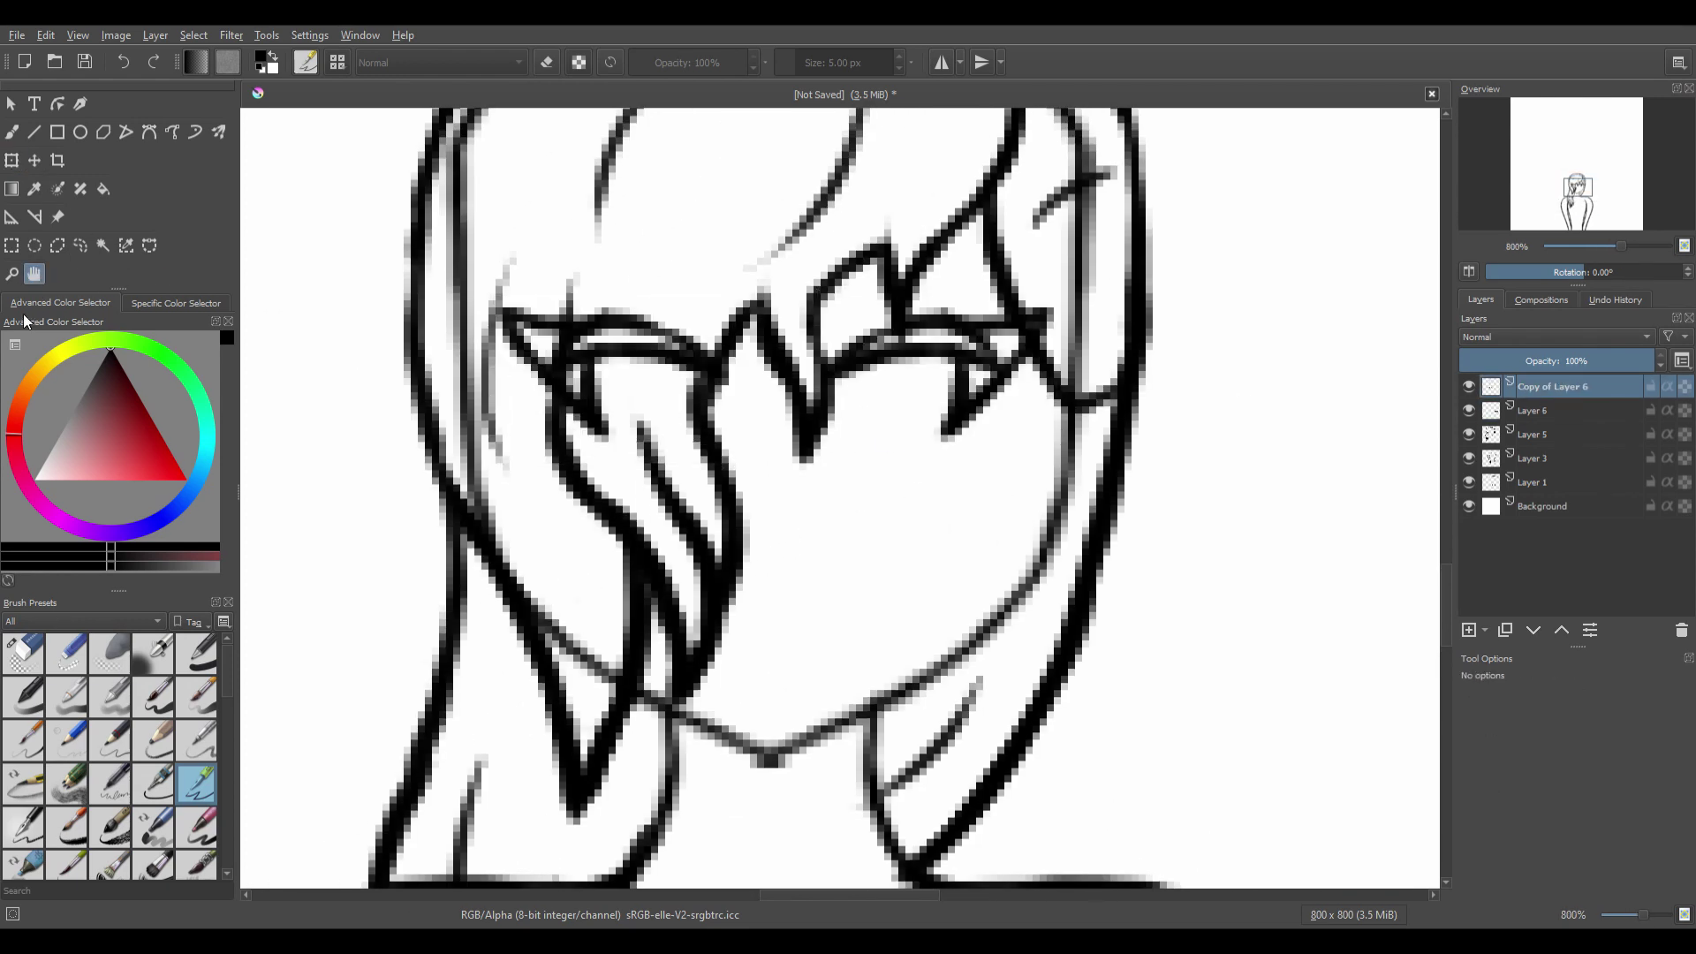
Delete the layer holding the mirrored eyelid copy.
{"action": "left_click", "coordinate": [23, 653]}
{"action": "key", "text": "shift+Delete"}
{"action": "scroll", "coordinate": [881, 326], "scroll_direction": "down", "scroll_amount": 3}
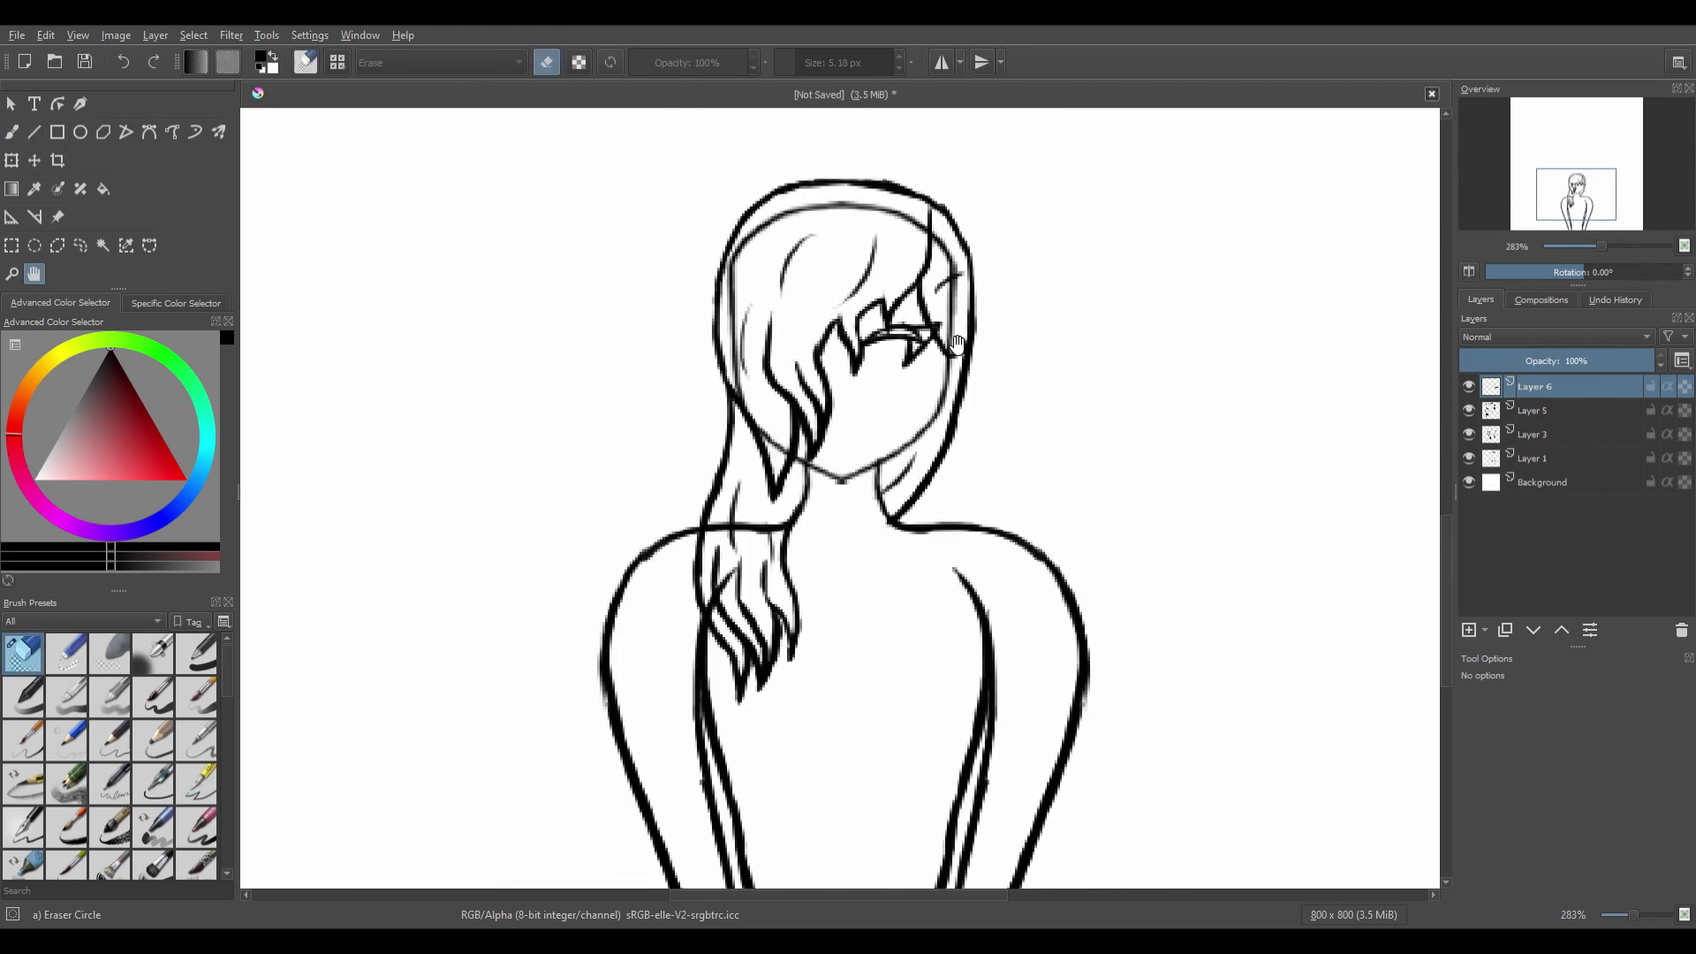
{"action": "scroll", "coordinate": [958, 342], "scroll_direction": "up", "scroll_amount": 5}
Draw a short diagonal nose mark beside the fringe lock on a new layer and transform it into place.
{"action": "left_click", "coordinate": [196, 782]}
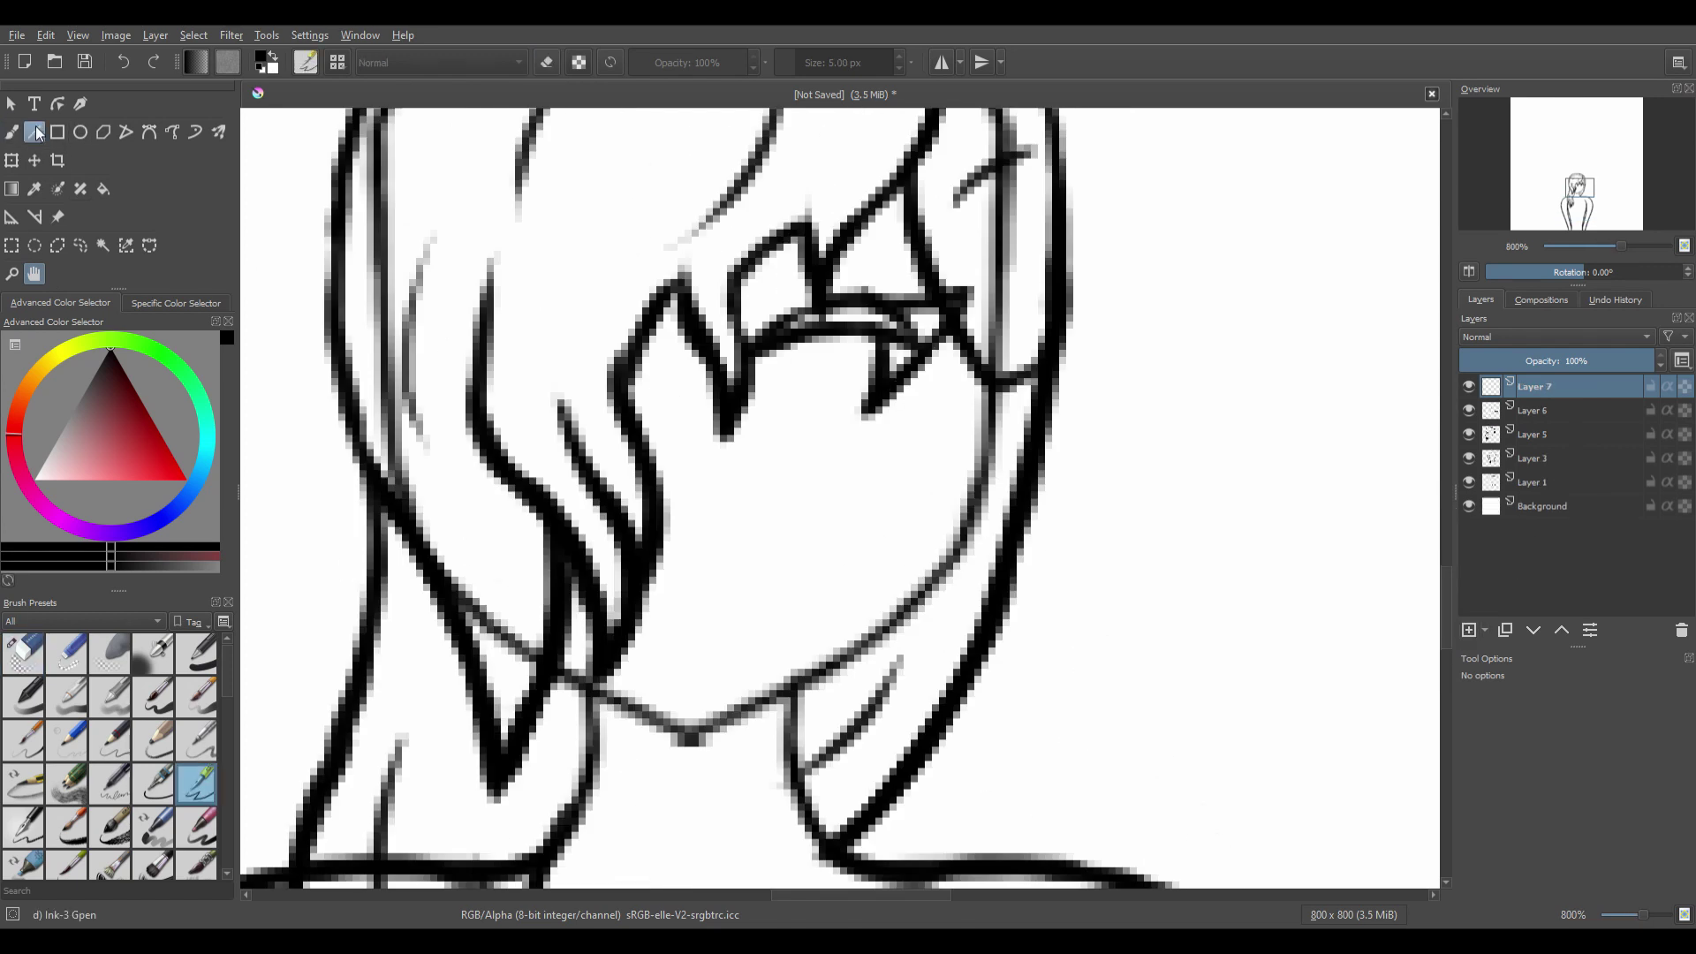
{"action": "left_click_drag", "start_coordinate": [675, 431], "coordinate": [705, 479]}
{"action": "left_click", "coordinate": [11, 160]}
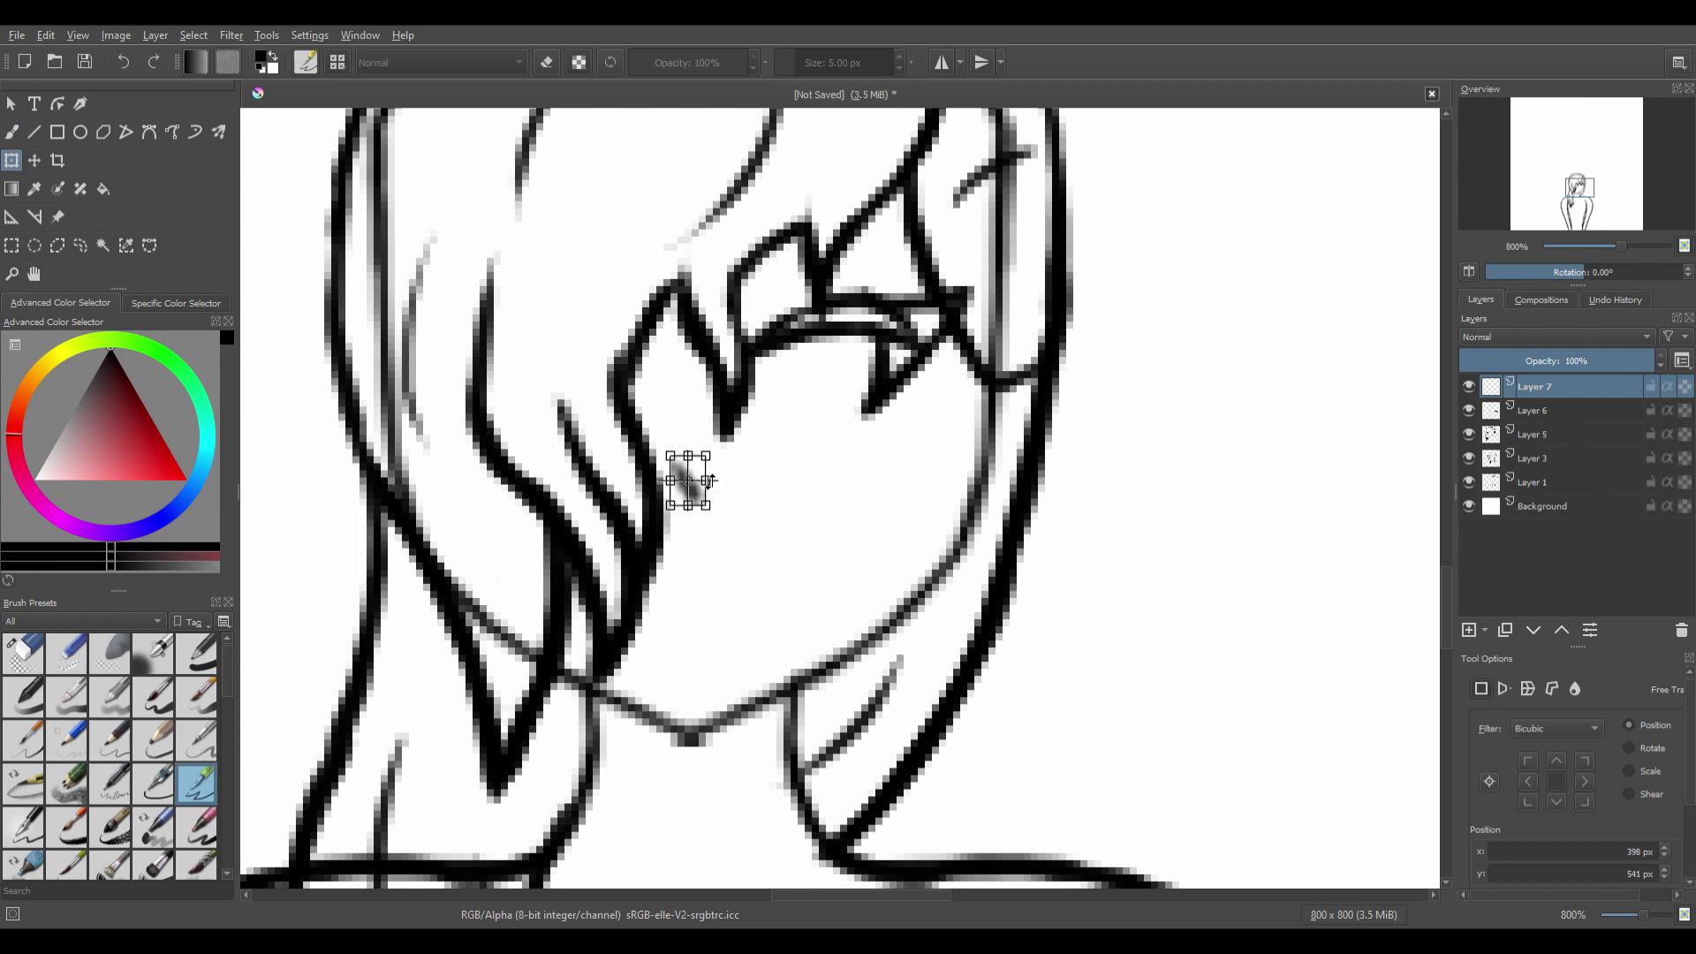
Draw a slightly curved mouth line below the nose on a new layer, using a canvas rotated by -90°.
{"action": "left_click", "coordinate": [35, 274]}
{"action": "left_click_drag", "start_coordinate": [586, 712], "coordinate": [581, 675]}
{"action": "key", "text": "4"}
{"action": "key", "text": "4"}
{"action": "key", "text": "4"}
{"action": "key", "text": "4"}
{"action": "key", "text": "4"}
{"action": "key", "text": "4"}
{"action": "key", "text": "Insert"}
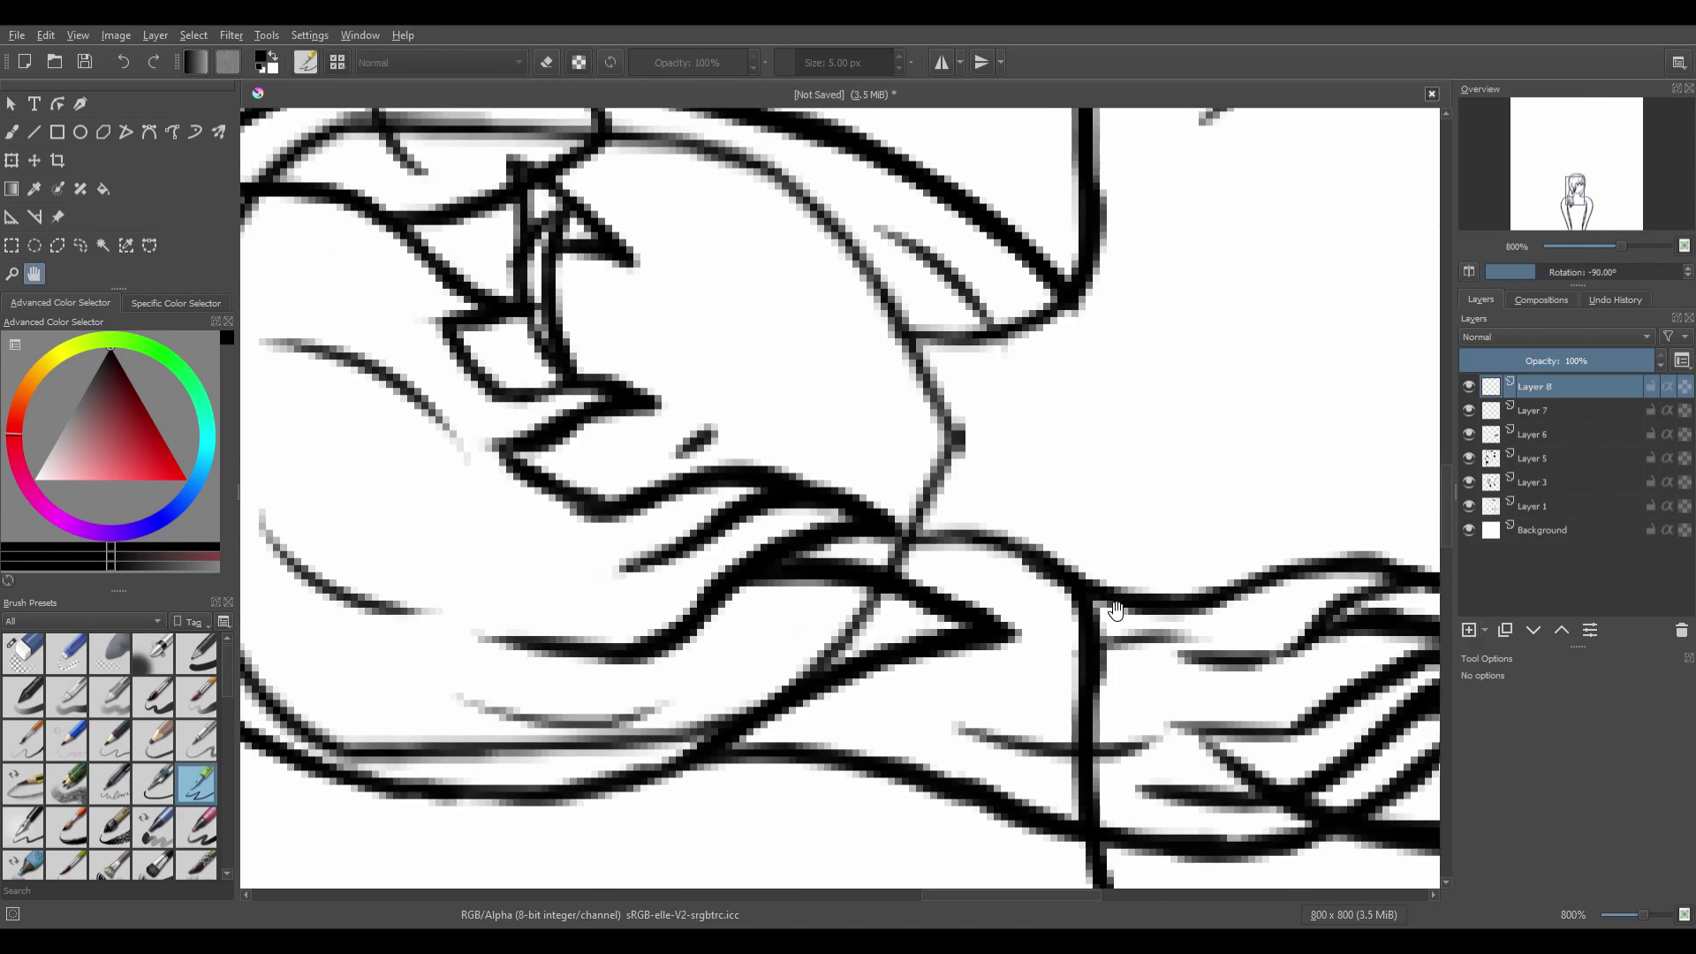
{"action": "key", "text": "b"}
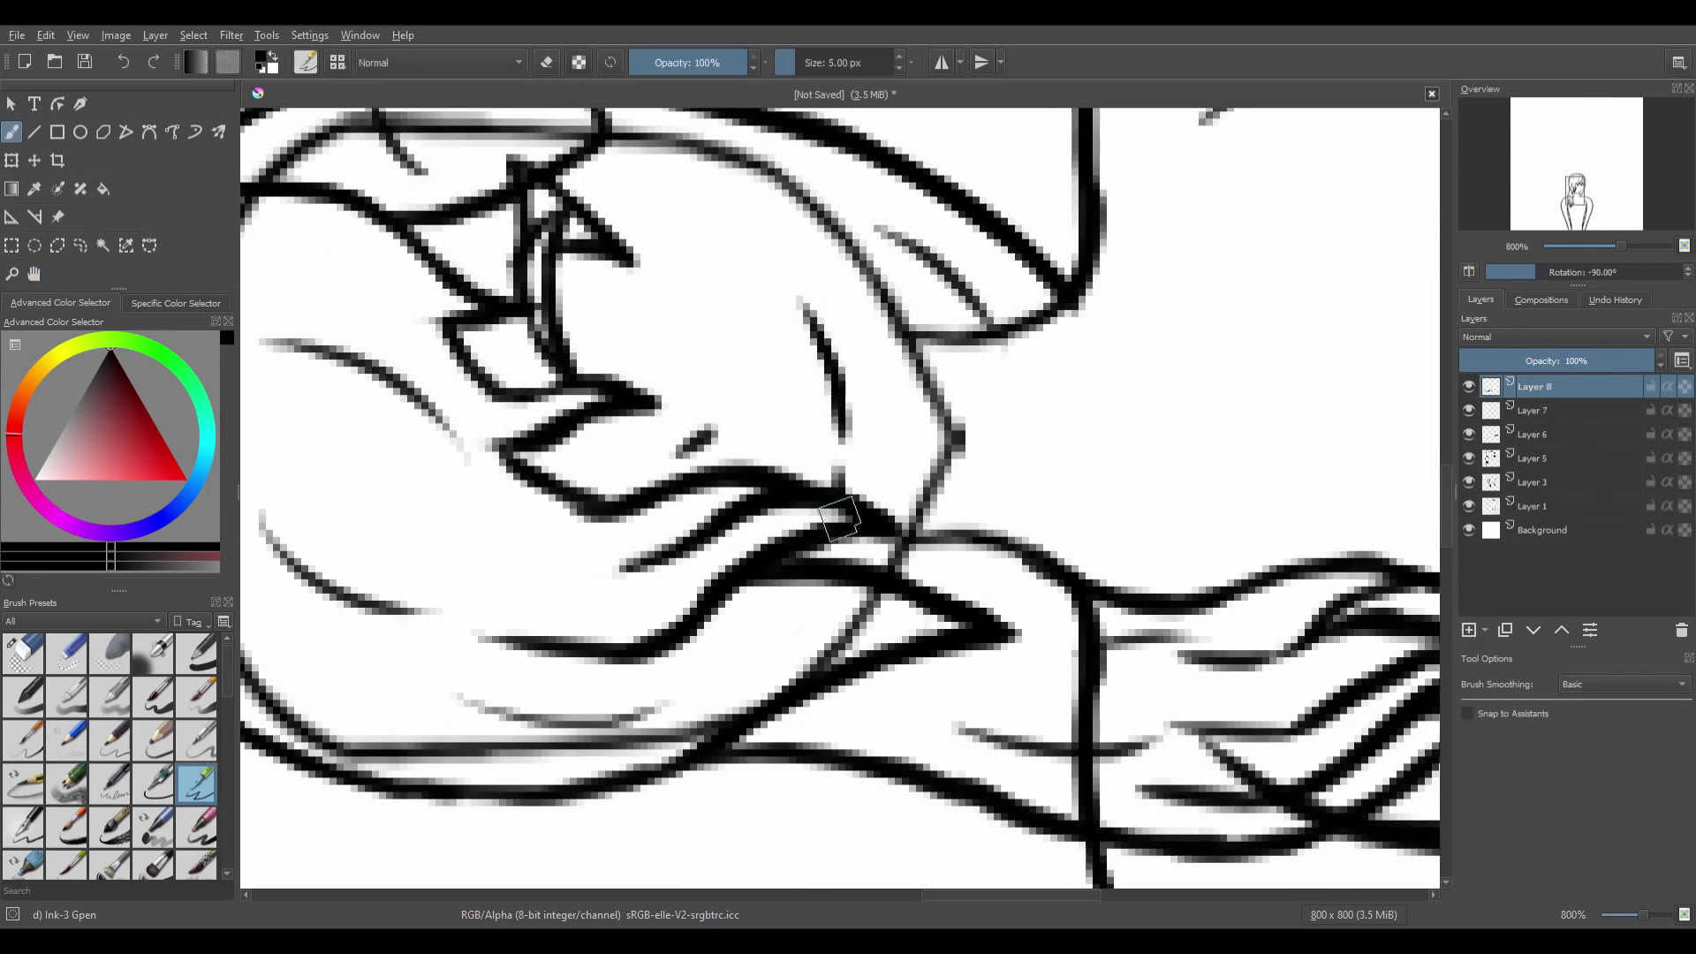
Try to shift the mouth line toward the long hair lock.
{"action": "key", "text": "5"}
{"action": "key", "text": "ctrl+t"}
{"action": "mouse_move", "coordinate": [1003, 492]}
{"action": "left_mouse_down"}
{"action": "mouse_move", "coordinate": [1003, 526]}
{"action": "mouse_move", "coordinate": [934, 493]}
{"action": "left_mouse_up"}
{"action": "left_click", "coordinate": [34, 274]}
{"action": "left_click_drag", "start_coordinate": [687, 439], "coordinate": [523, 520]}
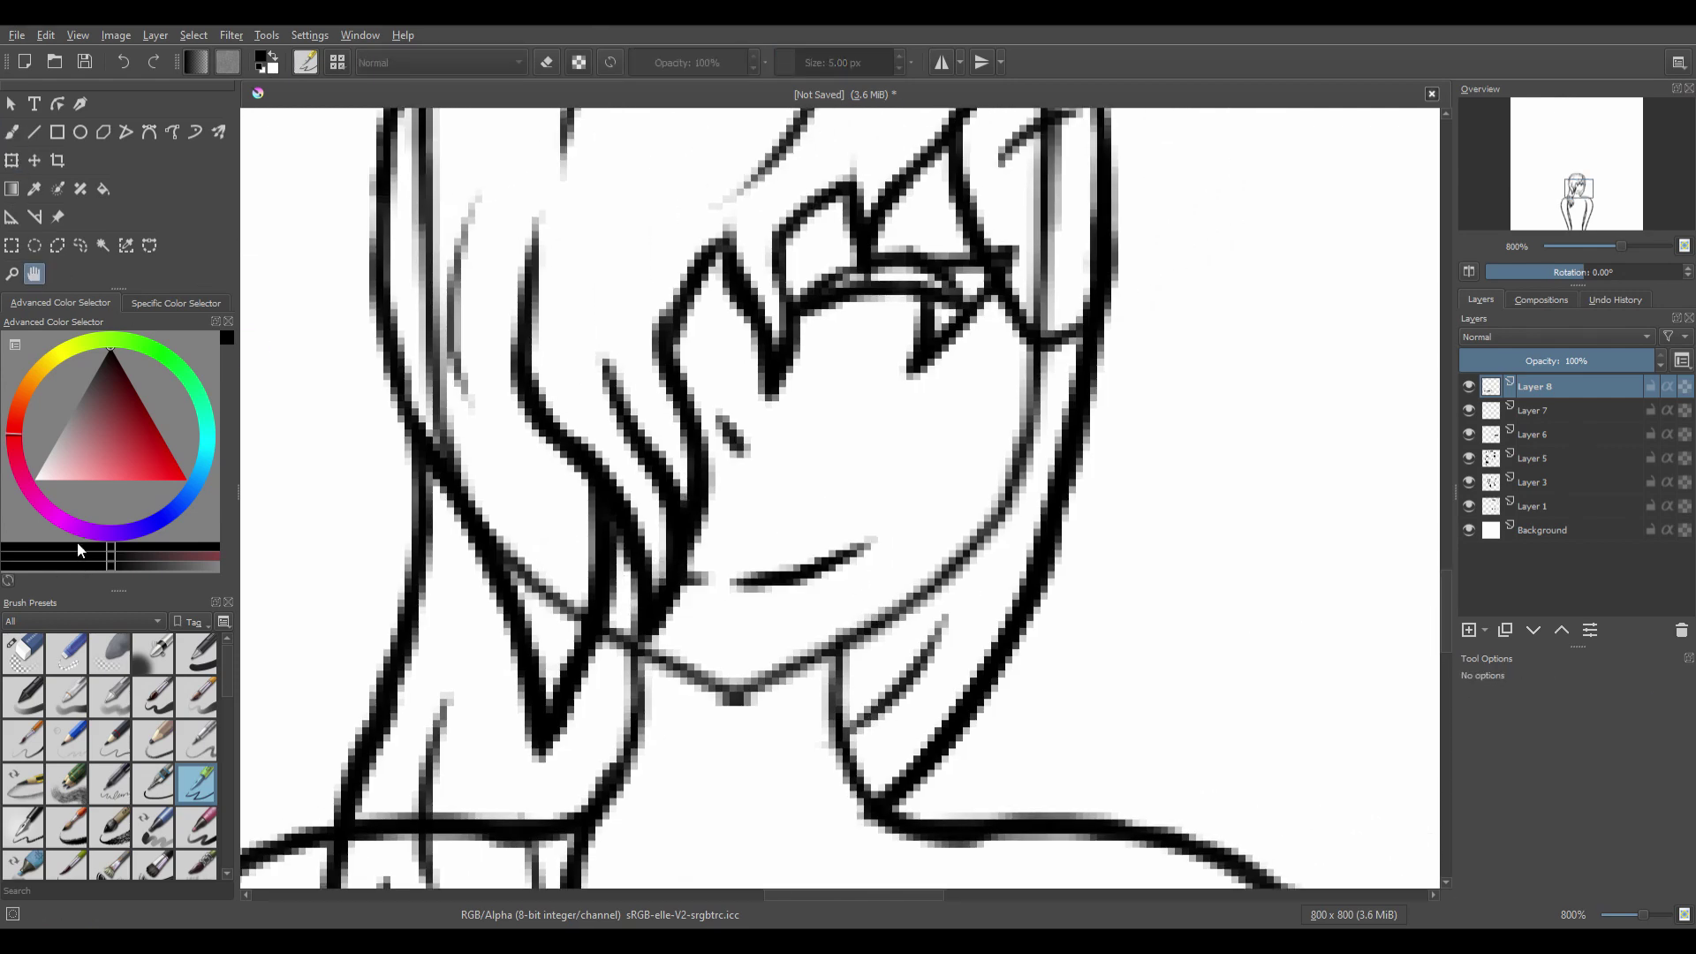
Close the gap between the mouth line and the hair lock, and fine-tune the mouth with a transform.
{"action": "key", "text": "ctrl+["}
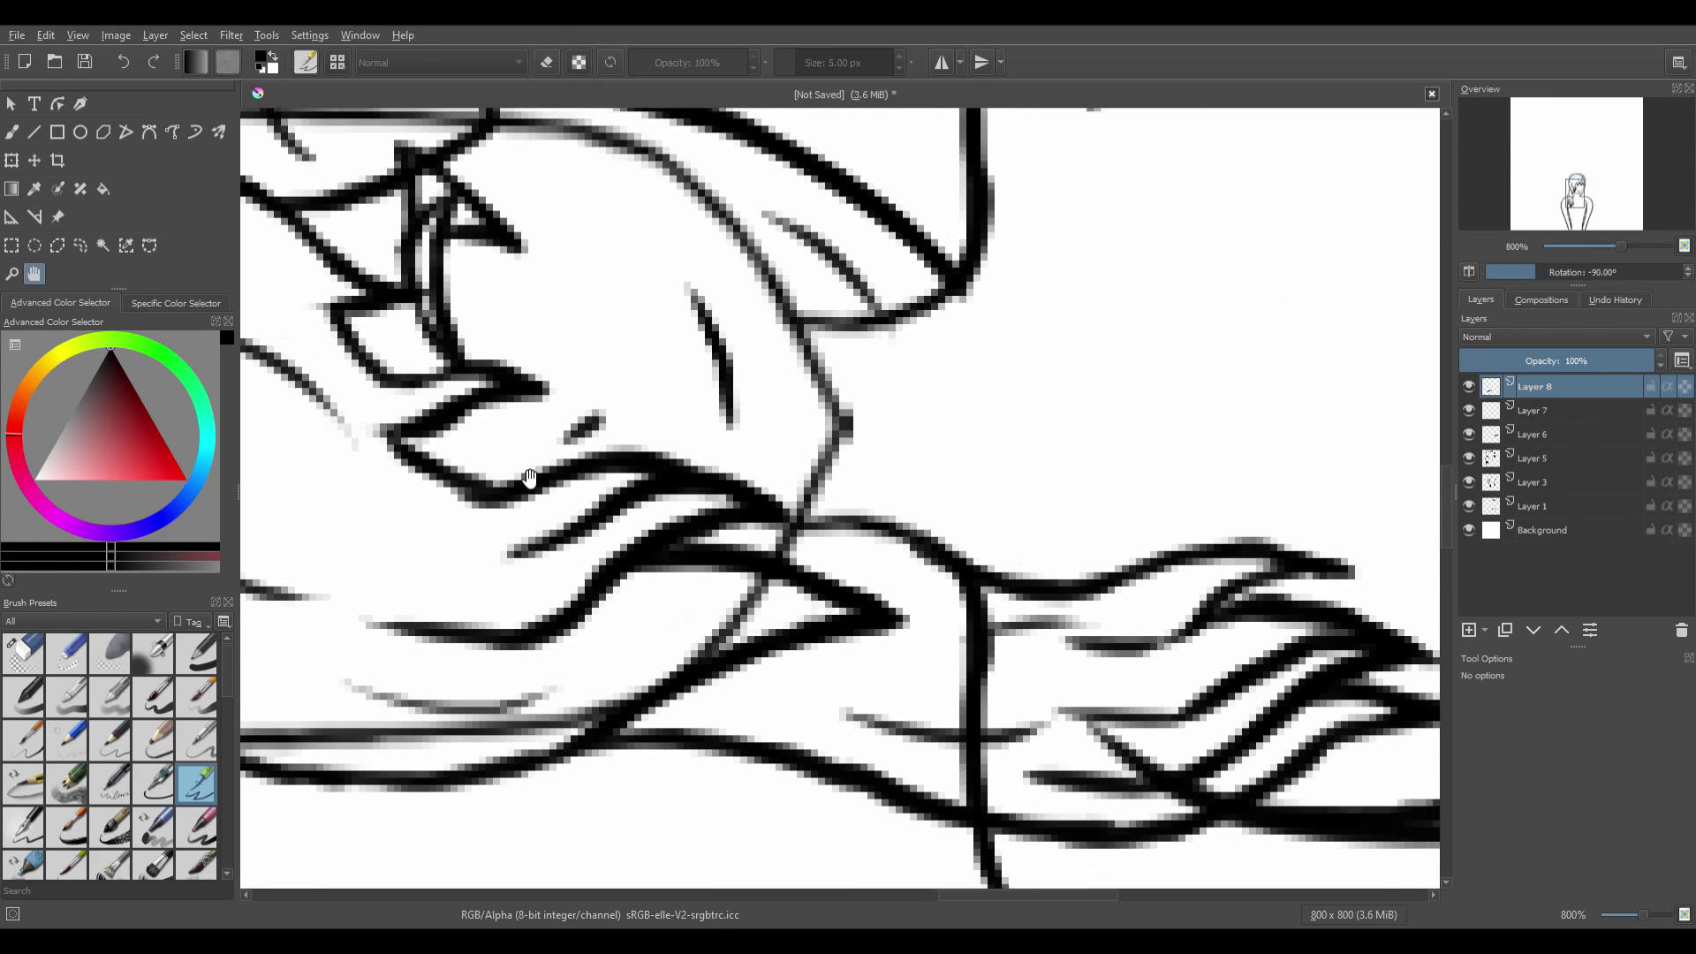
{"action": "key", "text": "b"}
{"action": "key", "text": "ctrl+]"}
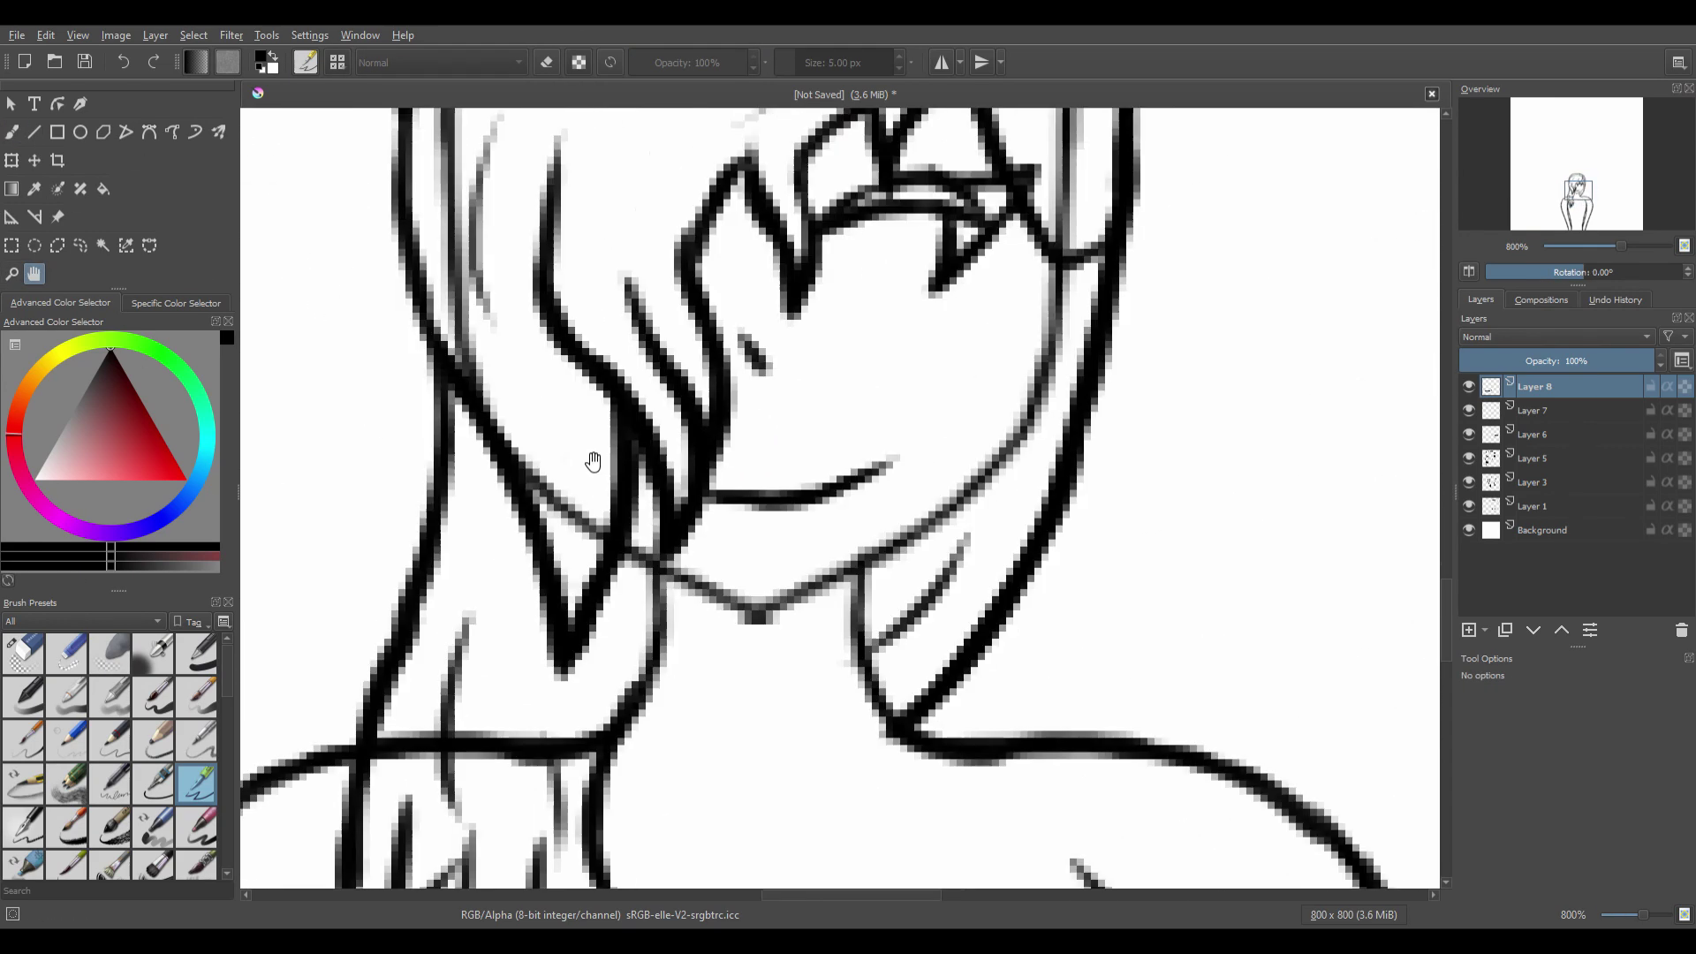
{"action": "key", "text": "ctrl+t"}
{"action": "mouse_move", "coordinate": [860, 574]}
{"action": "left_mouse_down"}
{"action": "mouse_move", "coordinate": [862, 555]}
{"action": "mouse_move", "coordinate": [883, 592]}
{"action": "left_mouse_up"}
{"action": "key", "text": "Return"}
{"action": "left_click", "coordinate": [33, 274]}
Add a new layer and place it directly above the eyelid layer, Layer 6.
{"action": "left_click", "coordinate": [1468, 630]}
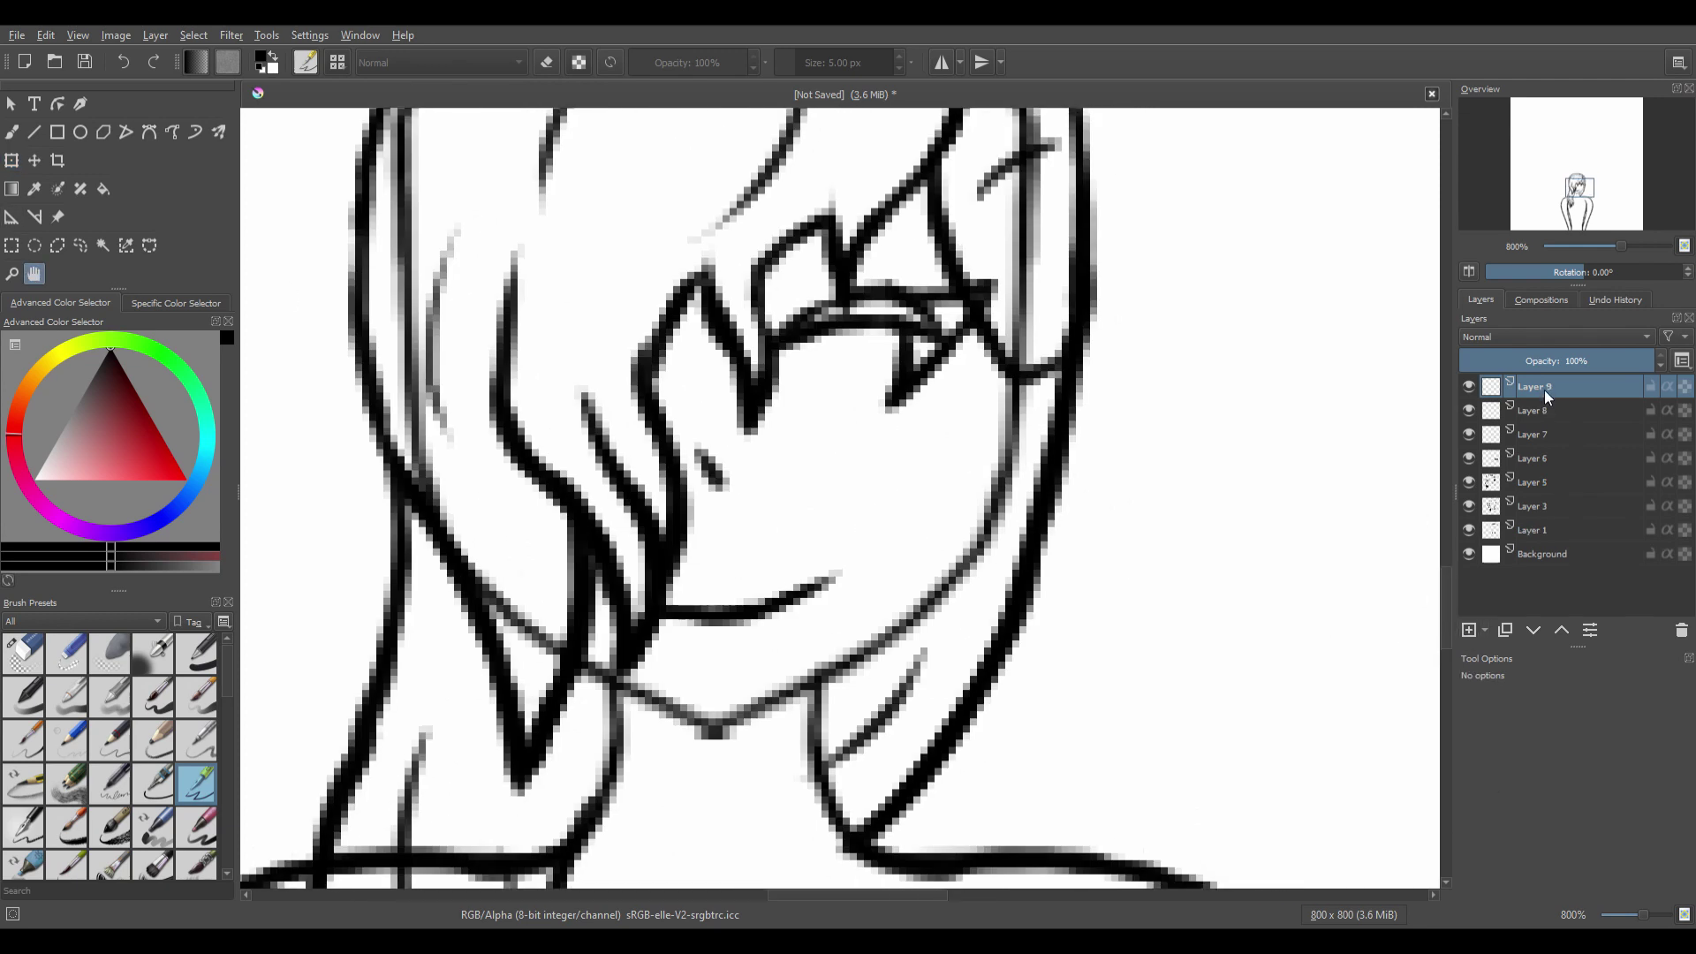
{"action": "left_click_drag", "start_coordinate": [1544, 389], "coordinate": [1540, 449]}
{"action": "left_click_drag", "start_coordinate": [871, 522], "coordinate": [794, 522]}
Try to fit a narrow vertical ellipse beneath the eyelid by drawing, moving and squashing it.
{"action": "left_click", "coordinate": [81, 134]}
{"action": "left_click_drag", "start_coordinate": [735, 287], "coordinate": [850, 580]}
{"action": "left_click", "coordinate": [12, 161]}
{"action": "left_click_drag", "start_coordinate": [823, 366], "coordinate": [772, 397]}
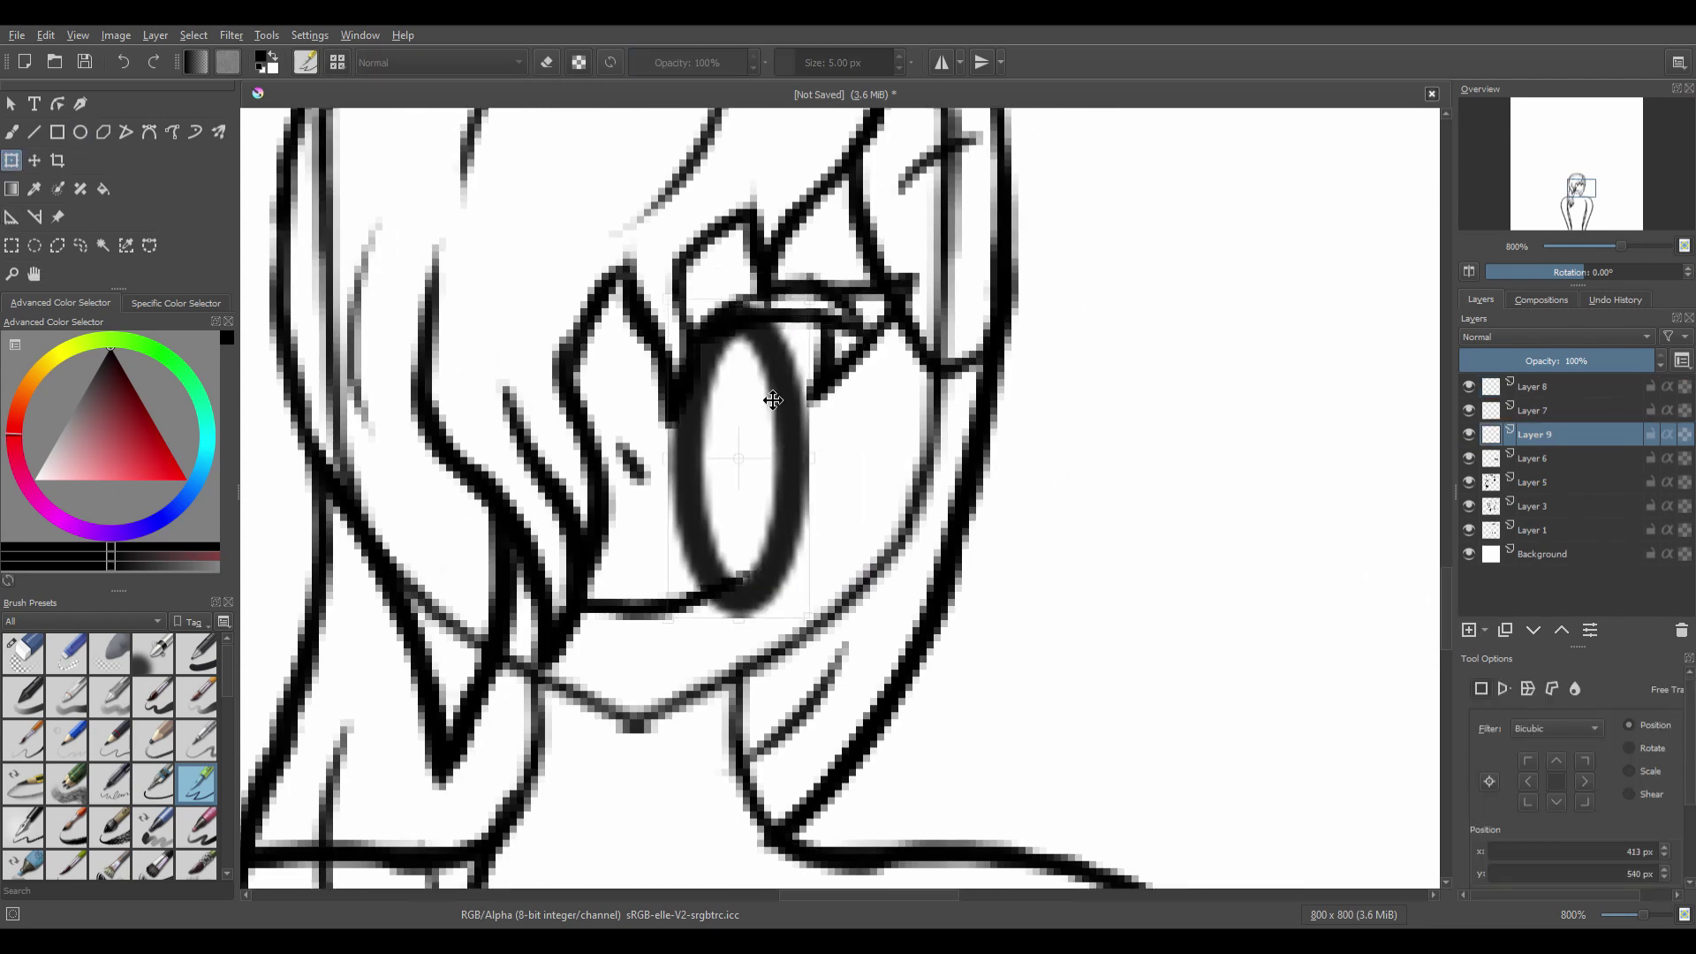
{"action": "mouse_move", "coordinate": [740, 628]}
{"action": "left_mouse_down"}
{"action": "mouse_move", "coordinate": [765, 432]}
{"action": "mouse_move", "coordinate": [724, 402]}
{"action": "left_mouse_up"}
{"action": "left_click_drag", "start_coordinate": [814, 371], "coordinate": [717, 418]}
{"action": "left_click", "coordinate": [34, 274]}
{"action": "key", "text": "ctrl+z"}
{"action": "key", "text": "ctrl+z"}
Draw a circle on Layer 9, then transform it into a small round iris tucked beneath the eyelid beside the hair lock.
{"action": "left_click", "coordinate": [80, 132]}
{"action": "left_click_drag", "start_coordinate": [556, 287], "coordinate": [897, 647]}
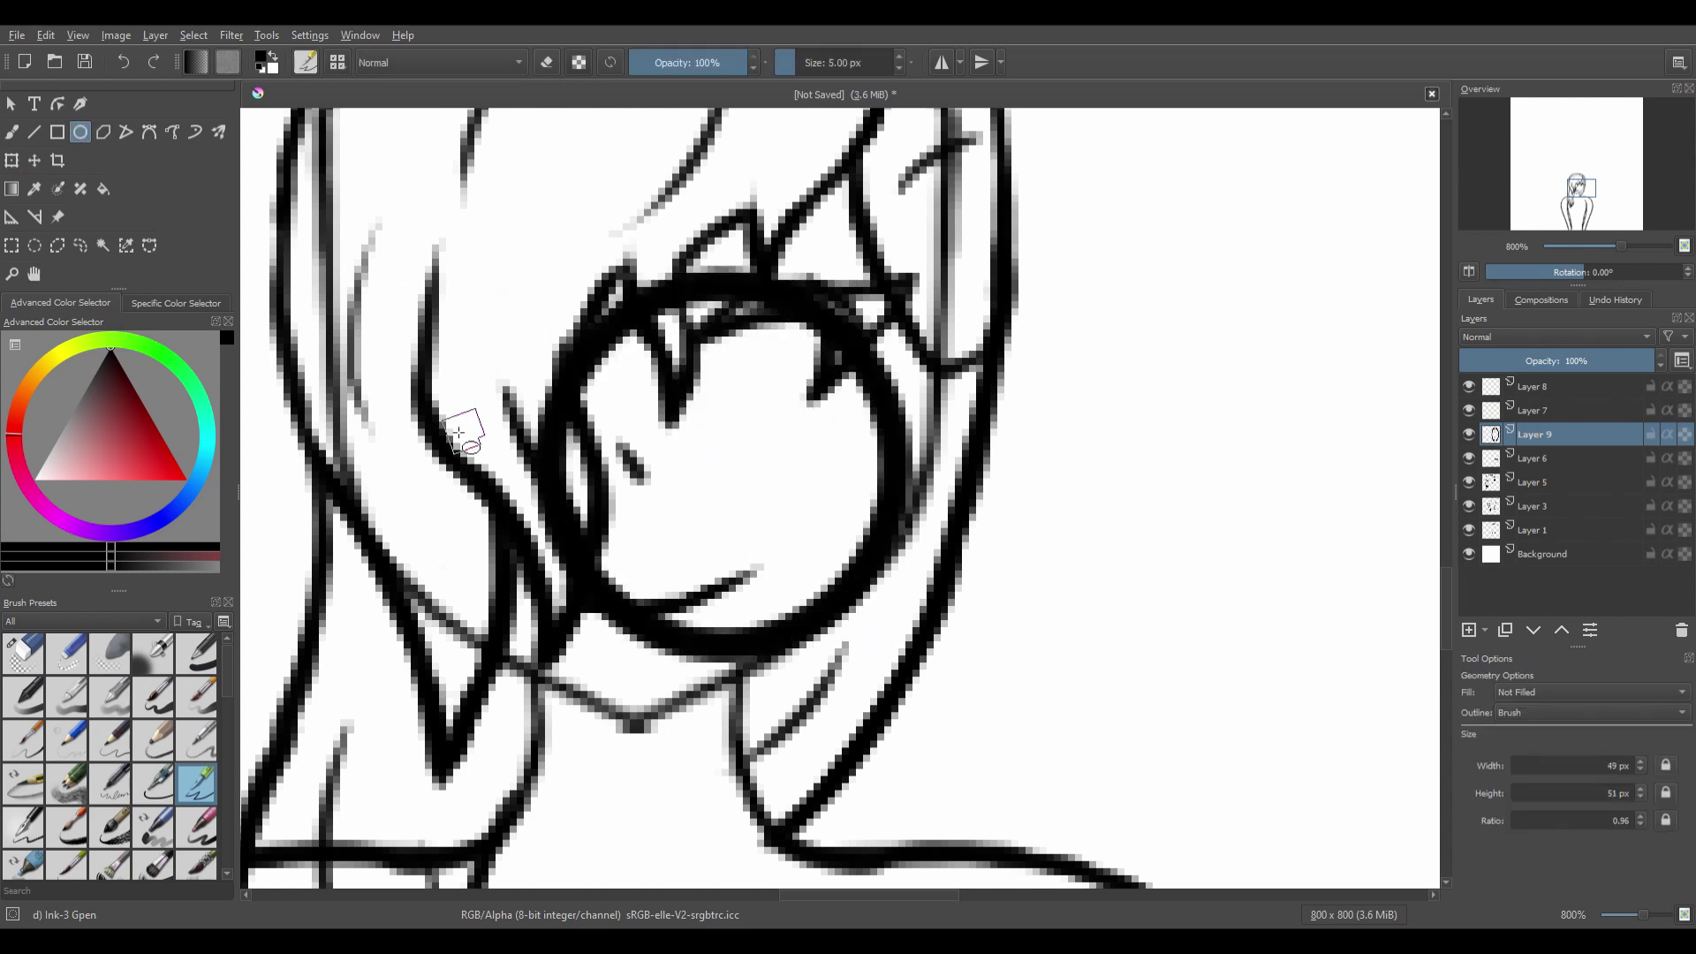
{"action": "left_click", "coordinate": [11, 161]}
{"action": "left_click_drag", "start_coordinate": [676, 370], "coordinate": [718, 411]}
{"action": "left_click_drag", "start_coordinate": [768, 712], "coordinate": [772, 416]}
{"action": "left_click_drag", "start_coordinate": [587, 360], "coordinate": [681, 360]}
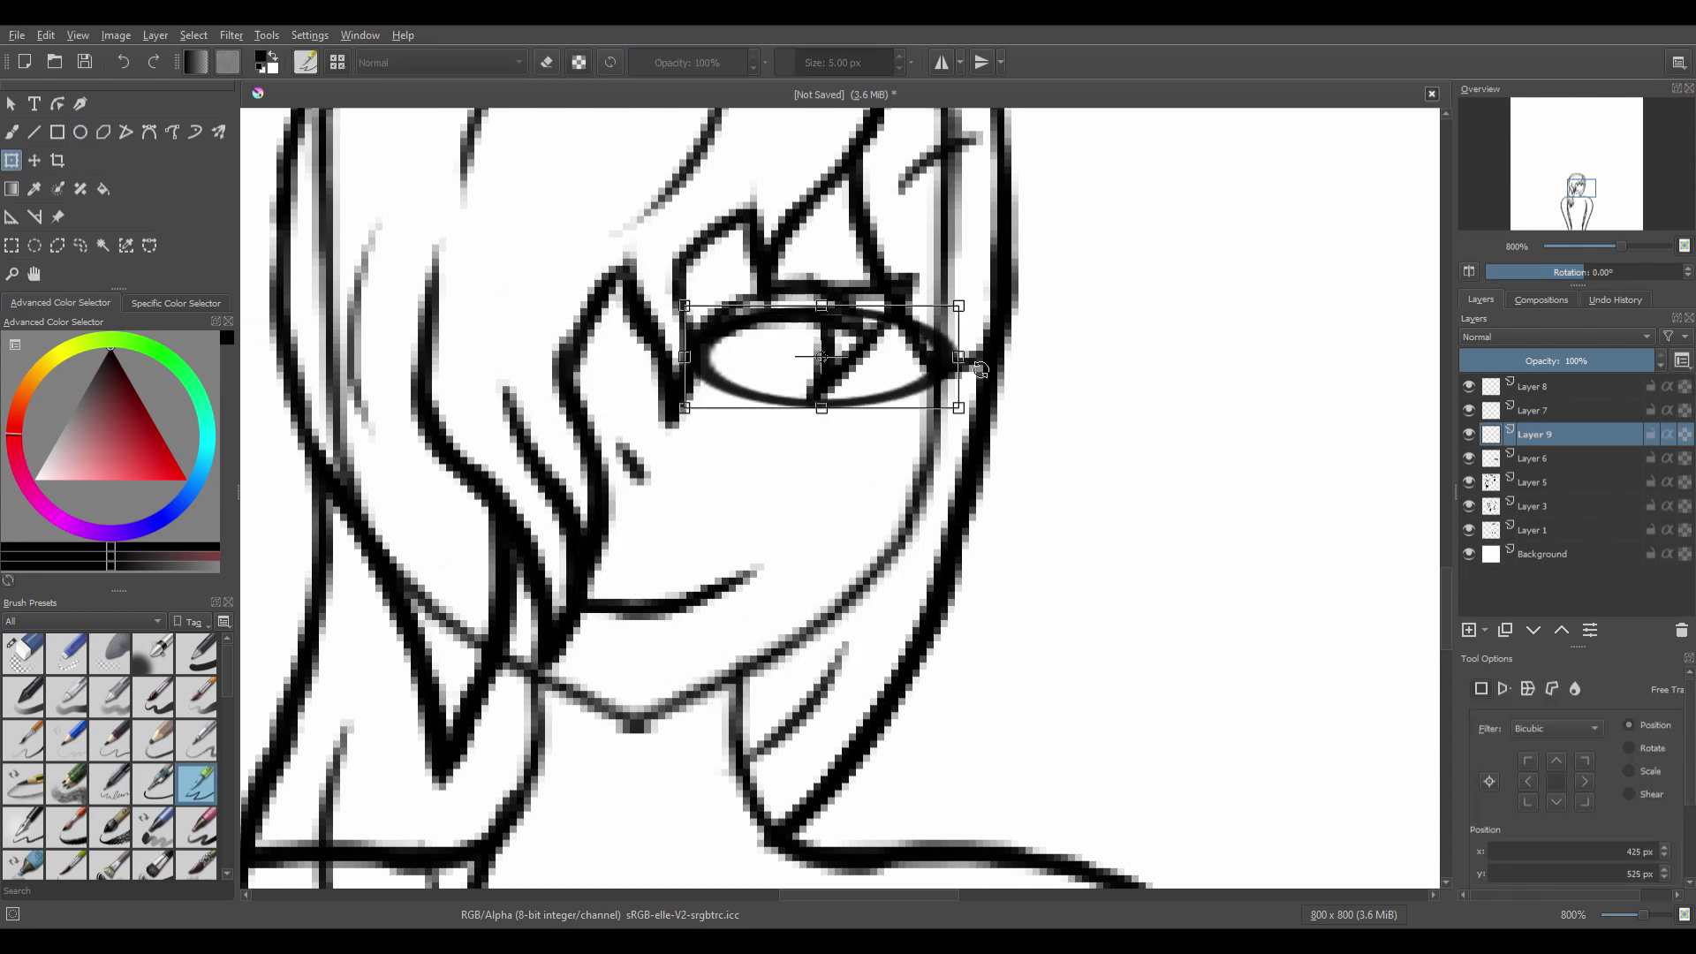
{"action": "left_click_drag", "start_coordinate": [946, 360], "coordinate": [749, 384]}
{"action": "left_click", "coordinate": [34, 273]}
{"action": "scroll", "coordinate": [961, 379], "scroll_direction": "down", "scroll_amount": 3}
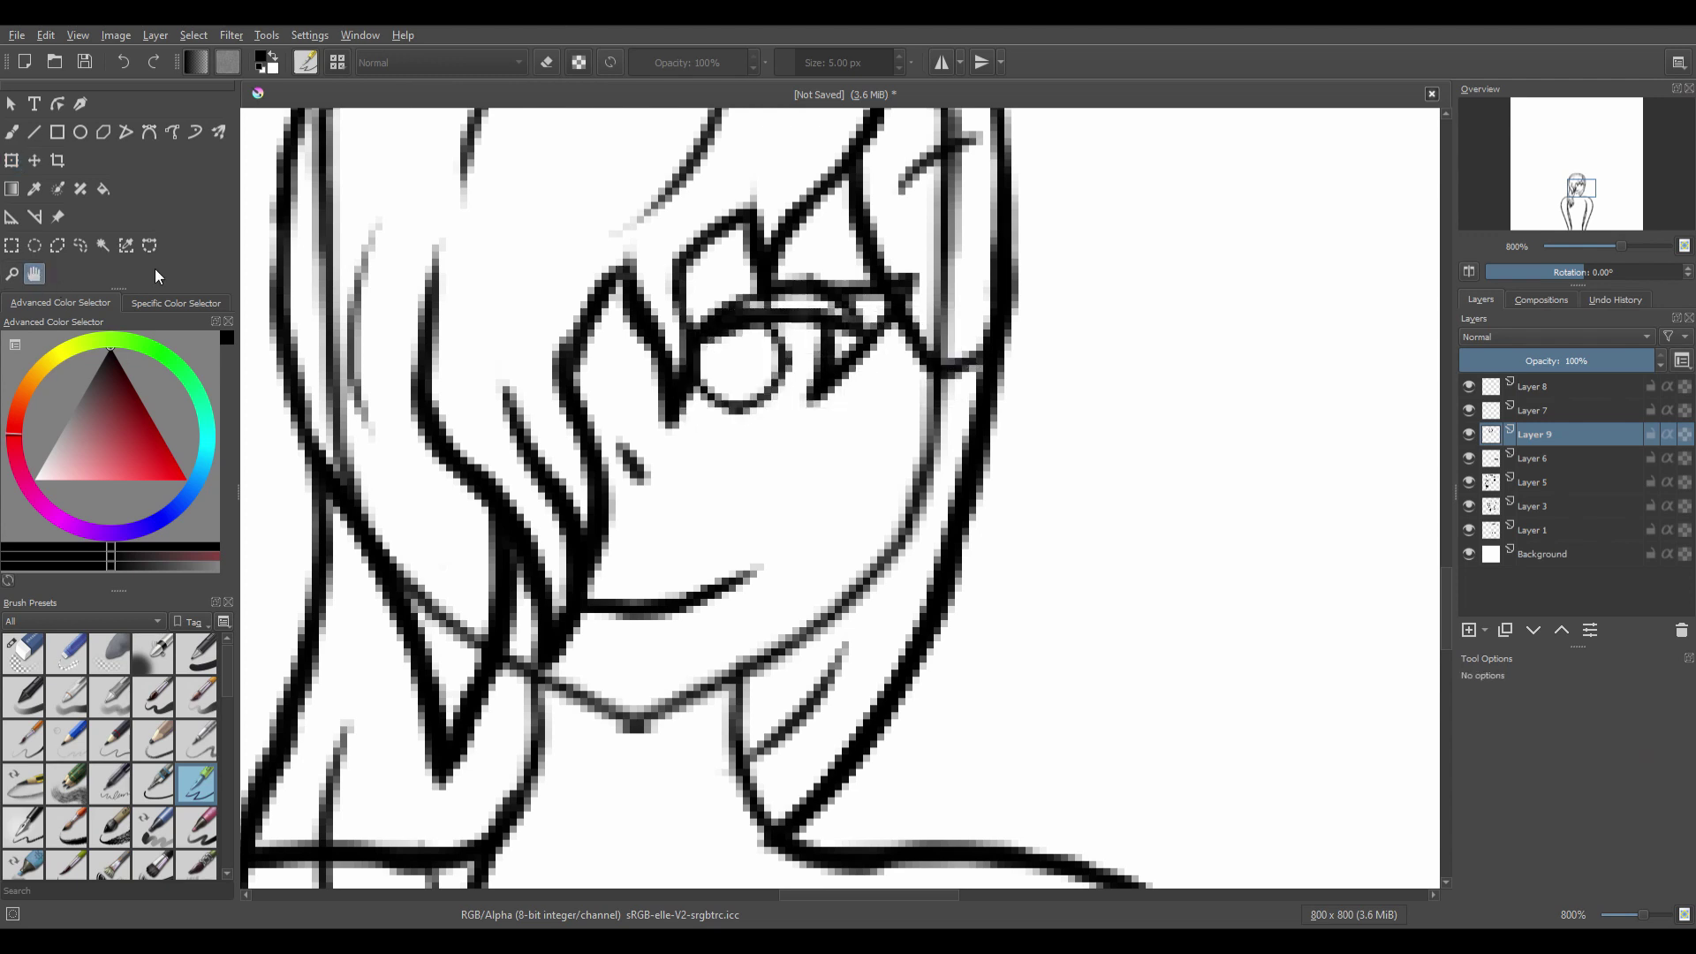
{"action": "scroll", "coordinate": [884, 381], "scroll_direction": "up", "scroll_amount": 3}
{"action": "mouse_move", "coordinate": [905, 355]}
{"action": "left_mouse_down"}
{"action": "mouse_move", "coordinate": [893, 389]}
{"action": "mouse_move", "coordinate": [851, 413]}
{"action": "left_mouse_up"}
{"action": "left_click", "coordinate": [23, 654]}
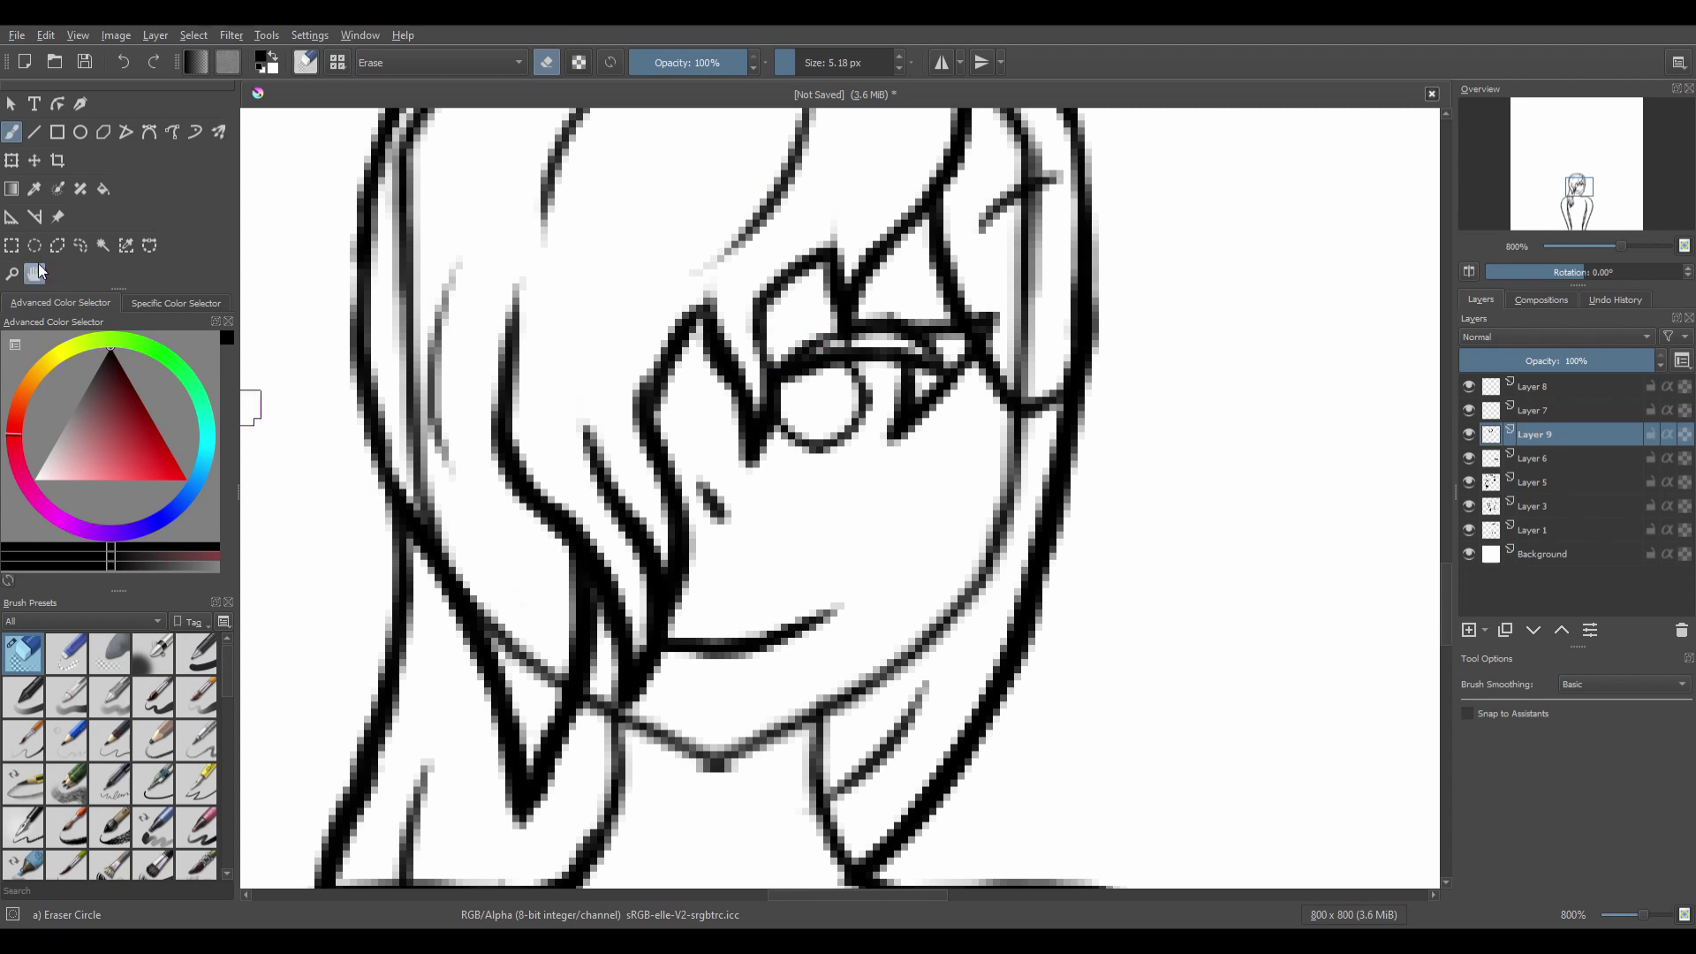
Try to reposition the mouth line on Layer 8 against the hair lock with the Transform tool.
{"action": "left_click", "coordinate": [34, 273]}
{"action": "scroll", "coordinate": [839, 495], "scroll_direction": "down", "scroll_amount": 4}
{"action": "scroll", "coordinate": [839, 495], "scroll_direction": "up", "scroll_amount": 6}
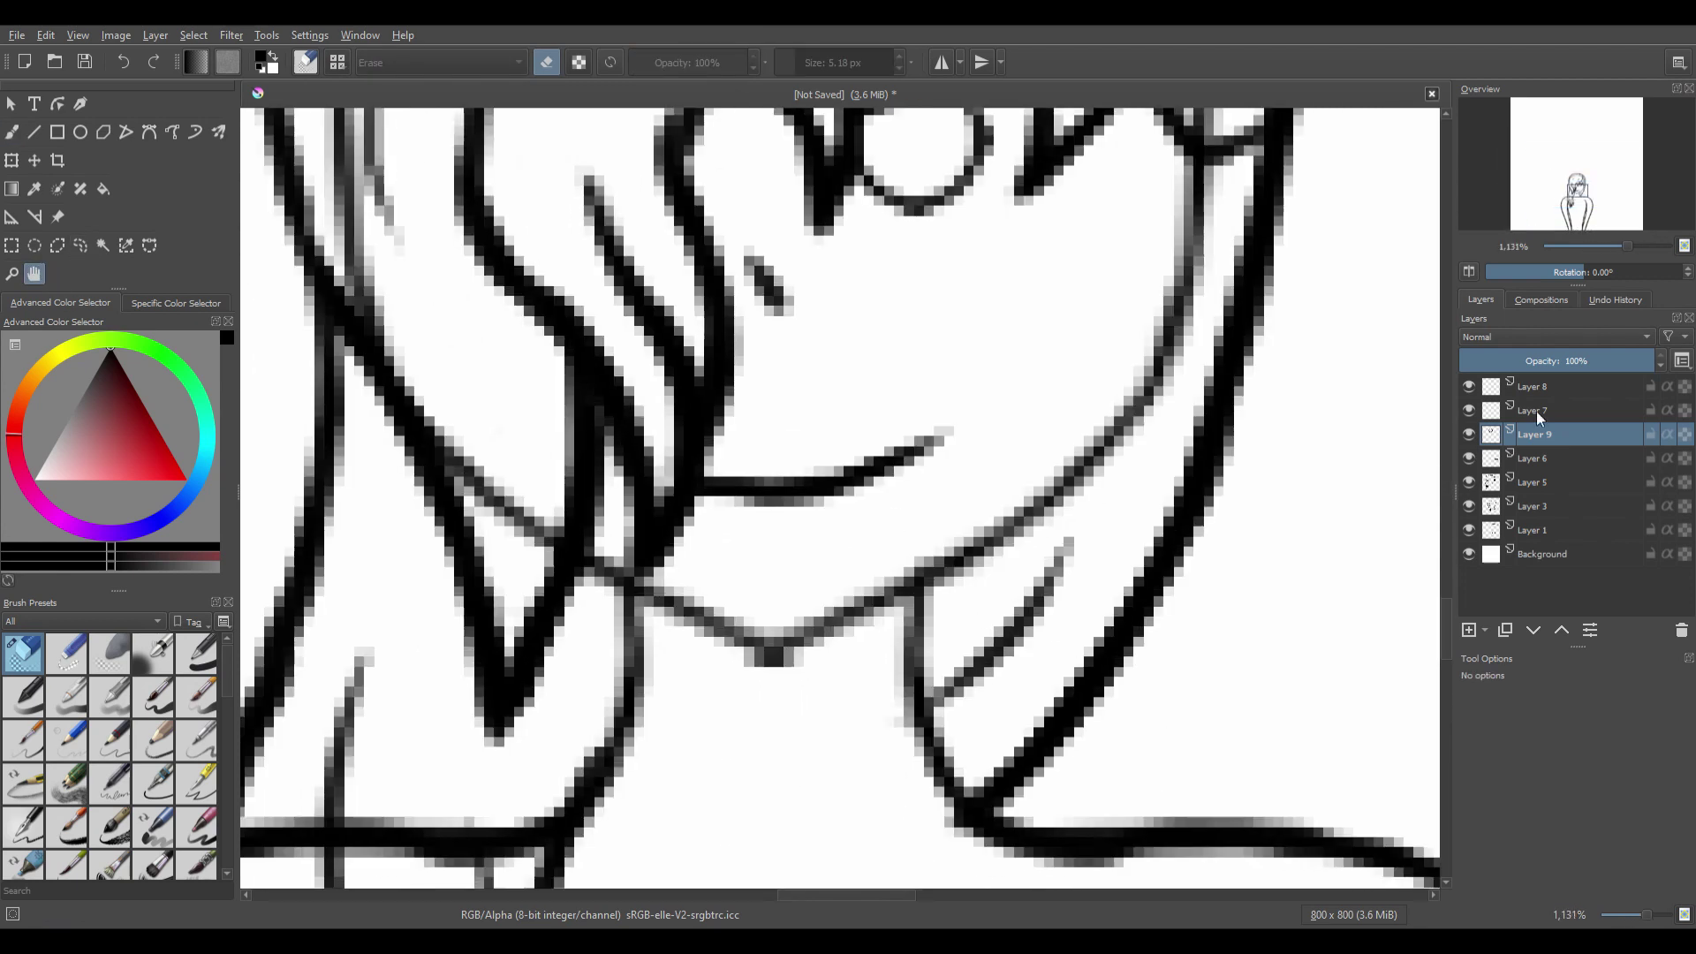
{"action": "left_click", "coordinate": [1535, 387]}
{"action": "key", "text": "b"}
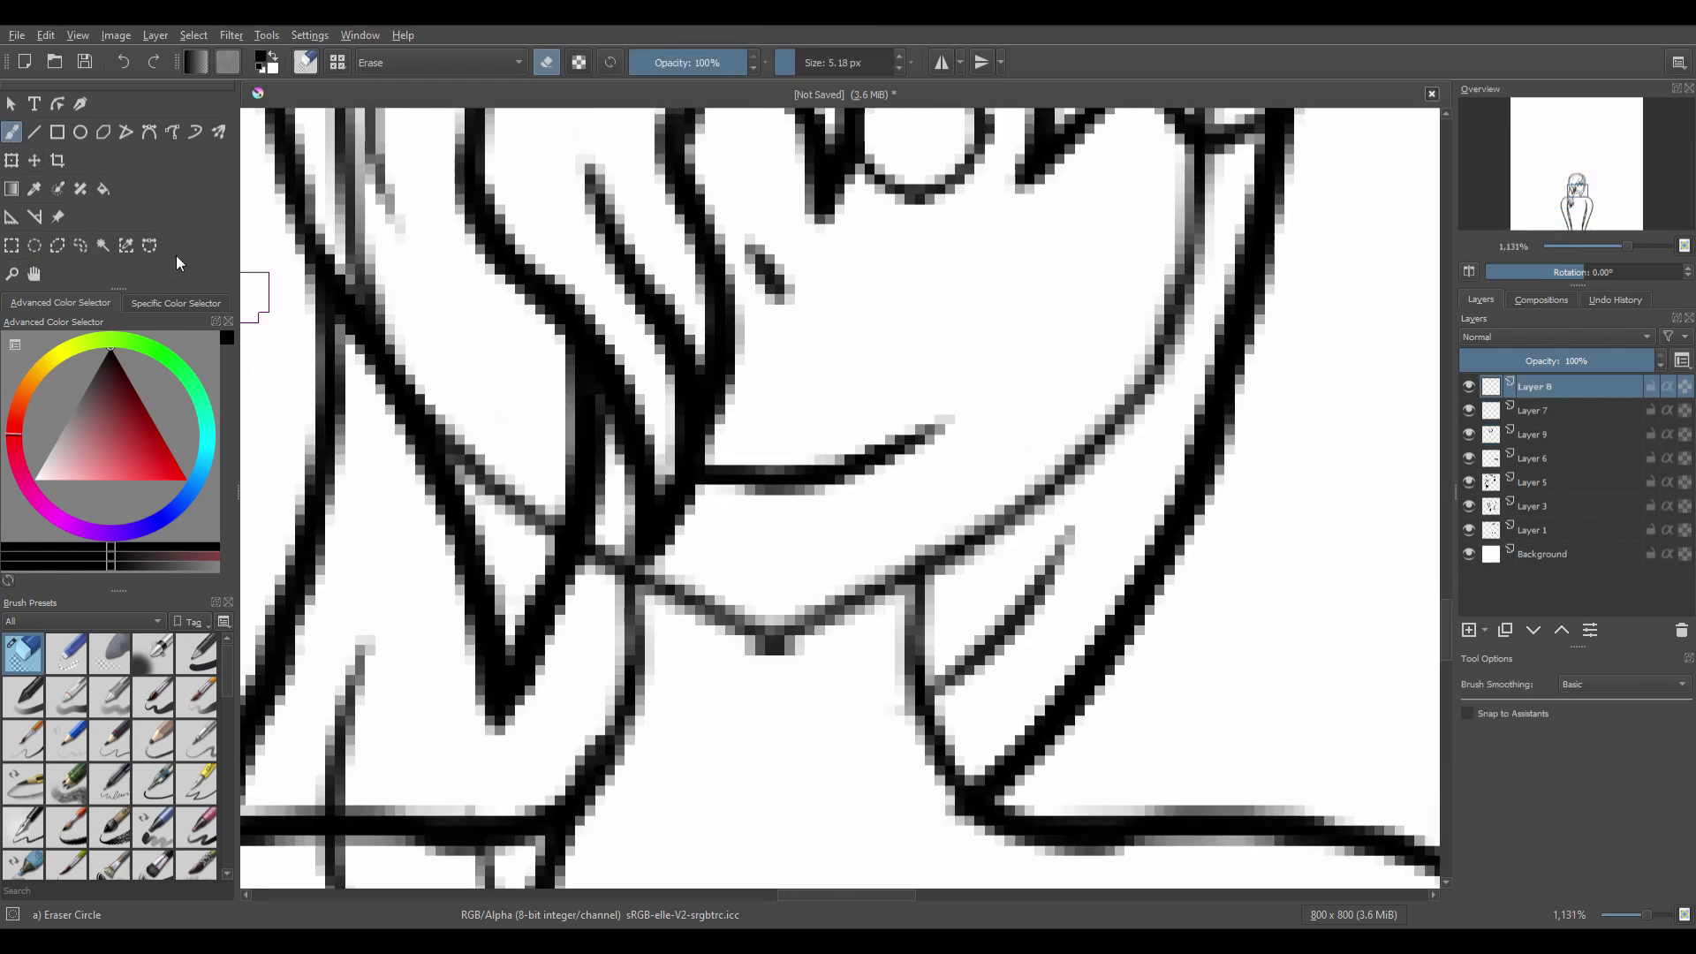
{"action": "left_click", "coordinate": [11, 161]}
{"action": "mouse_move", "coordinate": [971, 570]}
{"action": "left_mouse_down"}
{"action": "mouse_move", "coordinate": [949, 615]}
{"action": "mouse_move", "coordinate": [977, 590]}
{"action": "left_mouse_up"}
{"action": "left_click_drag", "start_coordinate": [928, 465], "coordinate": [929, 481]}
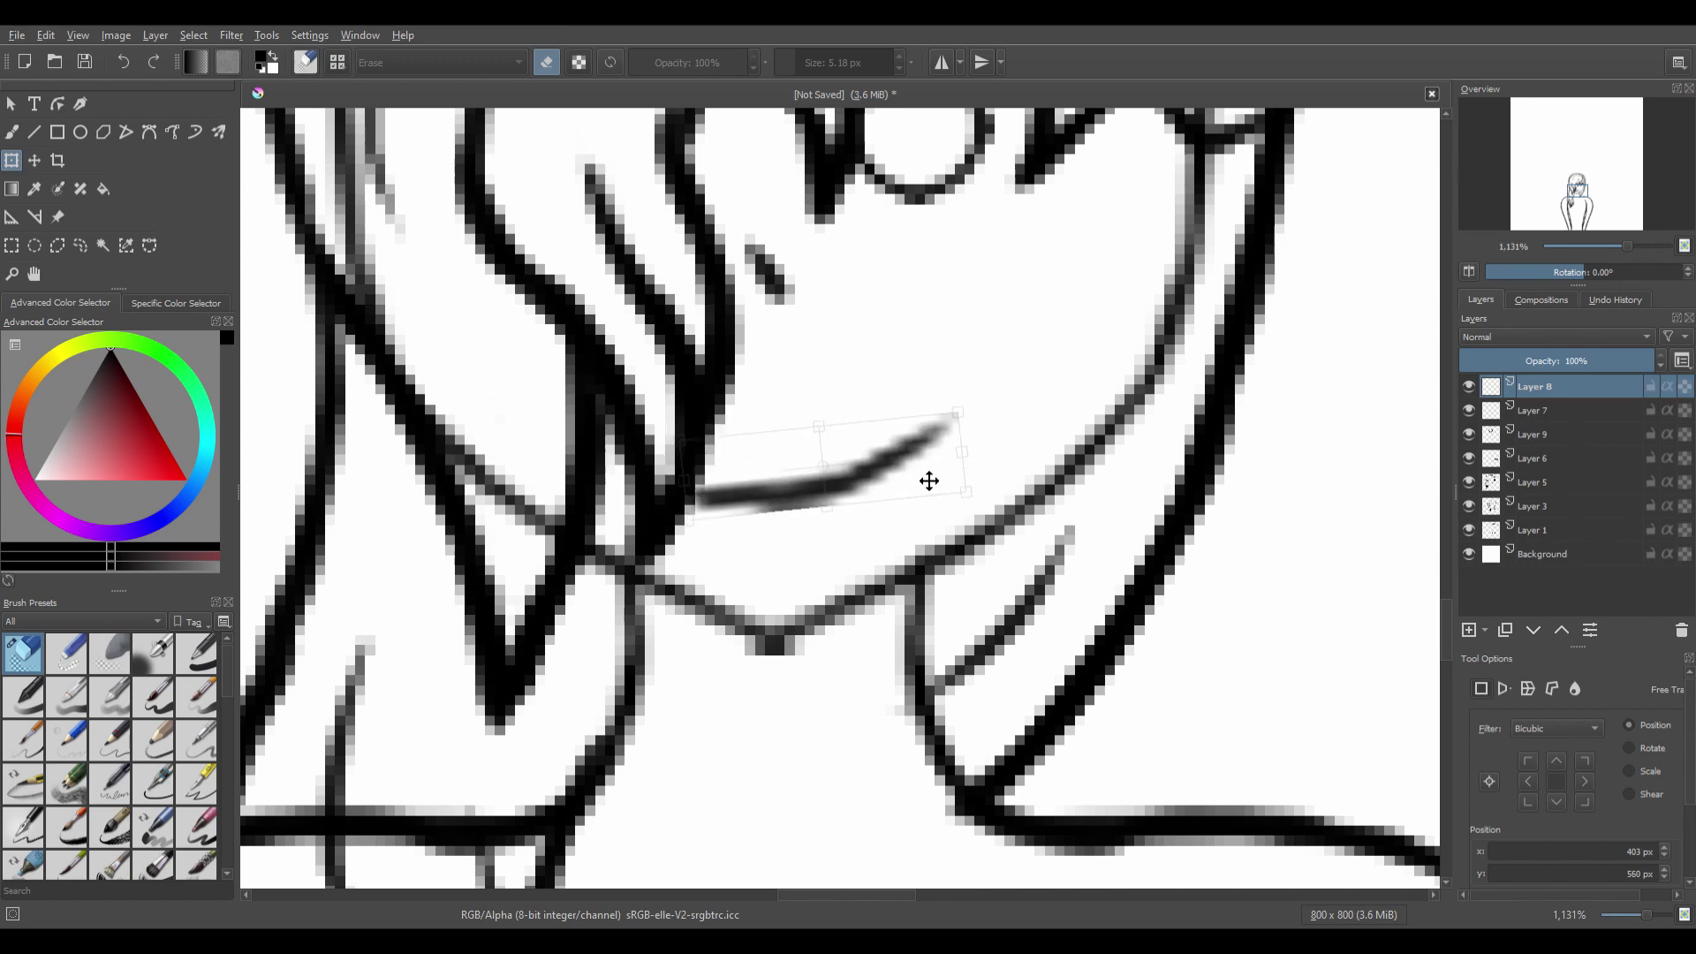
{"action": "left_click", "coordinate": [35, 273]}
{"action": "key", "text": "ctrl+t"}
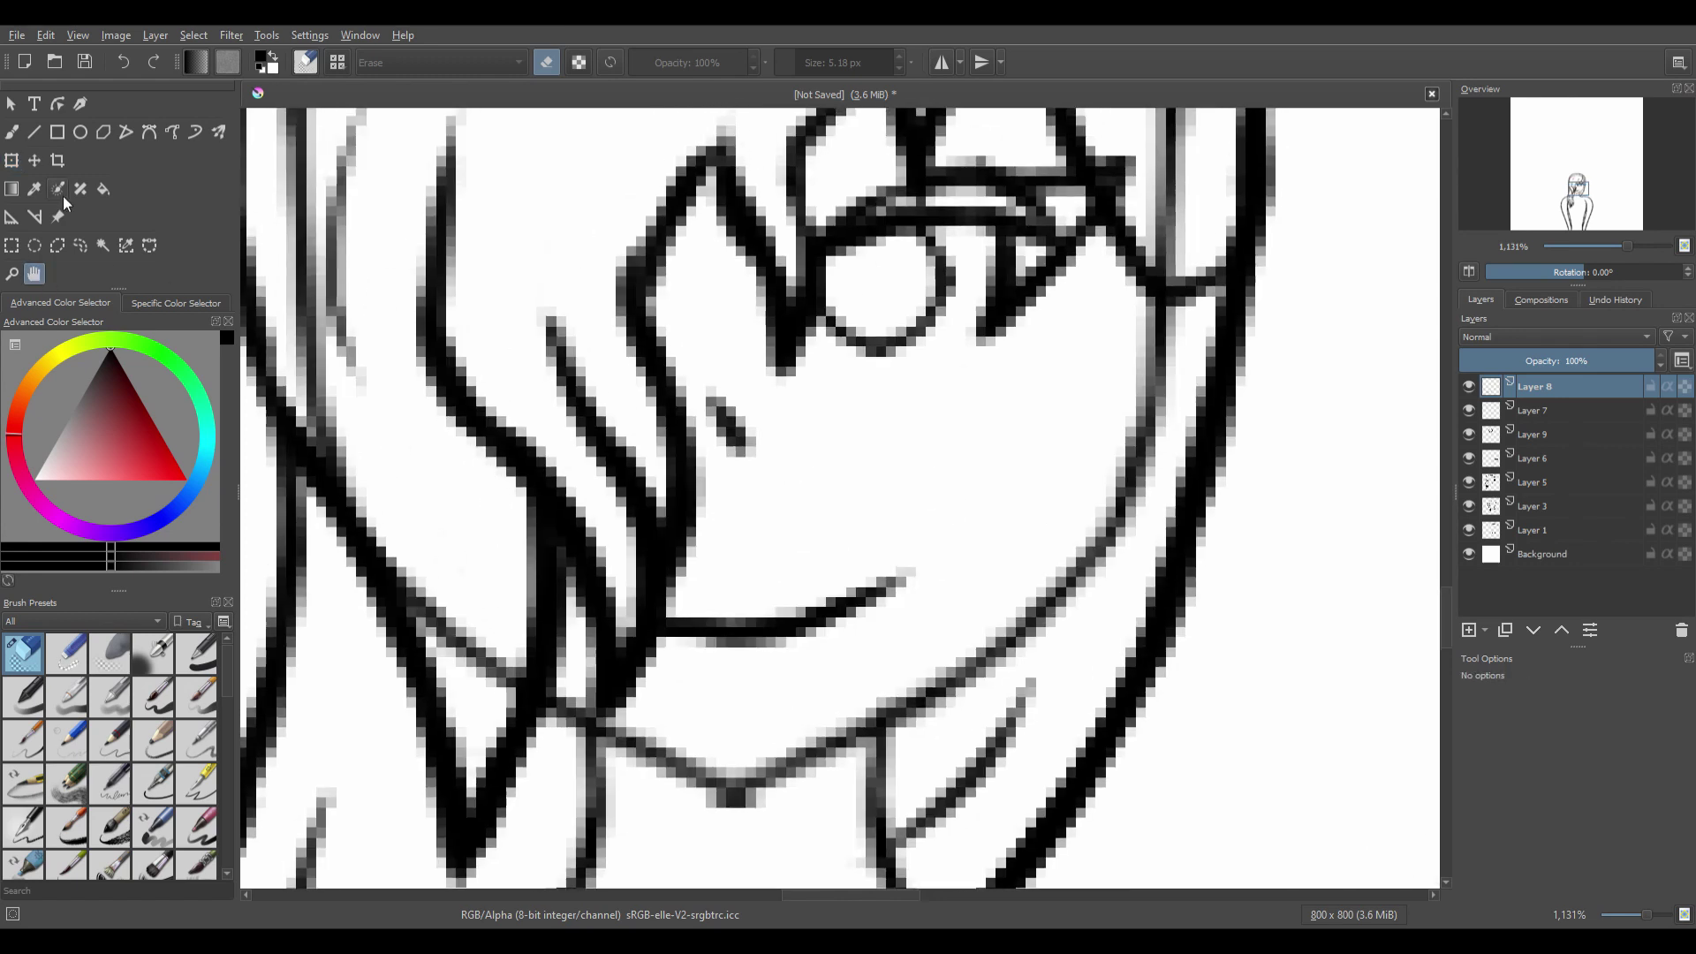
{"action": "left_click_drag", "start_coordinate": [824, 635], "coordinate": [807, 657]}
{"action": "left_click", "coordinate": [34, 273]}
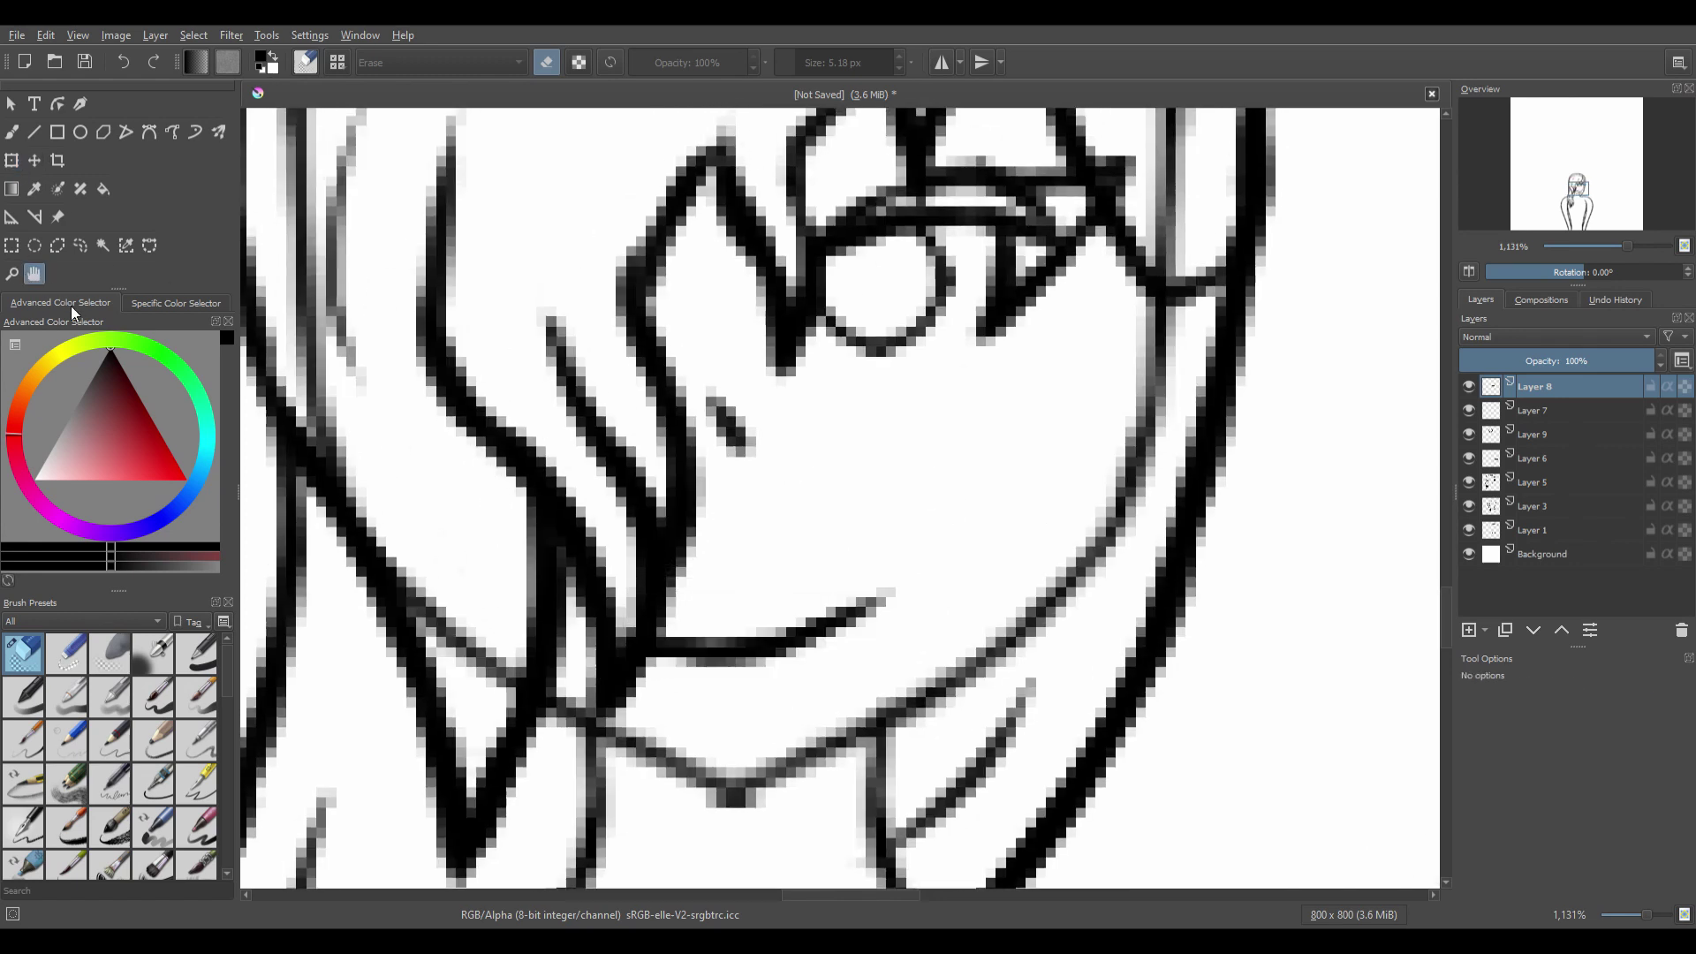
Erase the mouth line on Layer 8 and switch to the Ink-3 Gpen brush.
{"action": "mouse_move", "coordinate": [356, 348]}
{"action": "left_mouse_down"}
{"action": "mouse_move", "coordinate": [371, 492]}
{"action": "mouse_move", "coordinate": [388, 177]}
{"action": "left_mouse_up"}
{"action": "left_click", "coordinate": [10, 133]}
{"action": "mouse_move", "coordinate": [813, 471]}
{"action": "left_mouse_down"}
{"action": "mouse_move", "coordinate": [969, 419]}
{"action": "mouse_move", "coordinate": [681, 477]}
{"action": "left_mouse_up"}
{"action": "left_click", "coordinate": [196, 783]}
Try to redraw the mouth as a short stroke with the canvas rotated, and undo the additional stroke.
{"action": "key", "text": "4"}
{"action": "key", "text": "4"}
{"action": "key", "text": "4"}
{"action": "key", "text": "4"}
{"action": "key", "text": "4"}
{"action": "key", "text": "4"}
{"action": "mouse_move", "coordinate": [735, 385]}
{"action": "left_mouse_down"}
{"action": "mouse_move", "coordinate": [762, 533]}
{"action": "mouse_move", "coordinate": [753, 629]}
{"action": "left_mouse_up"}
{"action": "key", "text": "5"}
{"action": "mouse_move", "coordinate": [949, 391]}
{"action": "left_mouse_down"}
{"action": "mouse_move", "coordinate": [918, 451]}
{"action": "mouse_move", "coordinate": [852, 472]}
{"action": "left_mouse_up"}
{"action": "key", "text": "ctrl+z"}
Step back and forth through the new mouth strokes and undo them all.
{"action": "left_click", "coordinate": [11, 160]}
{"action": "left_click", "coordinate": [34, 273]}
{"action": "left_click_drag", "start_coordinate": [499, 385], "coordinate": [472, 612]}
{"action": "key", "text": "ctrl+z"}
{"action": "key", "text": "ctrl+z"}
{"action": "key", "text": "ctrl+z"}
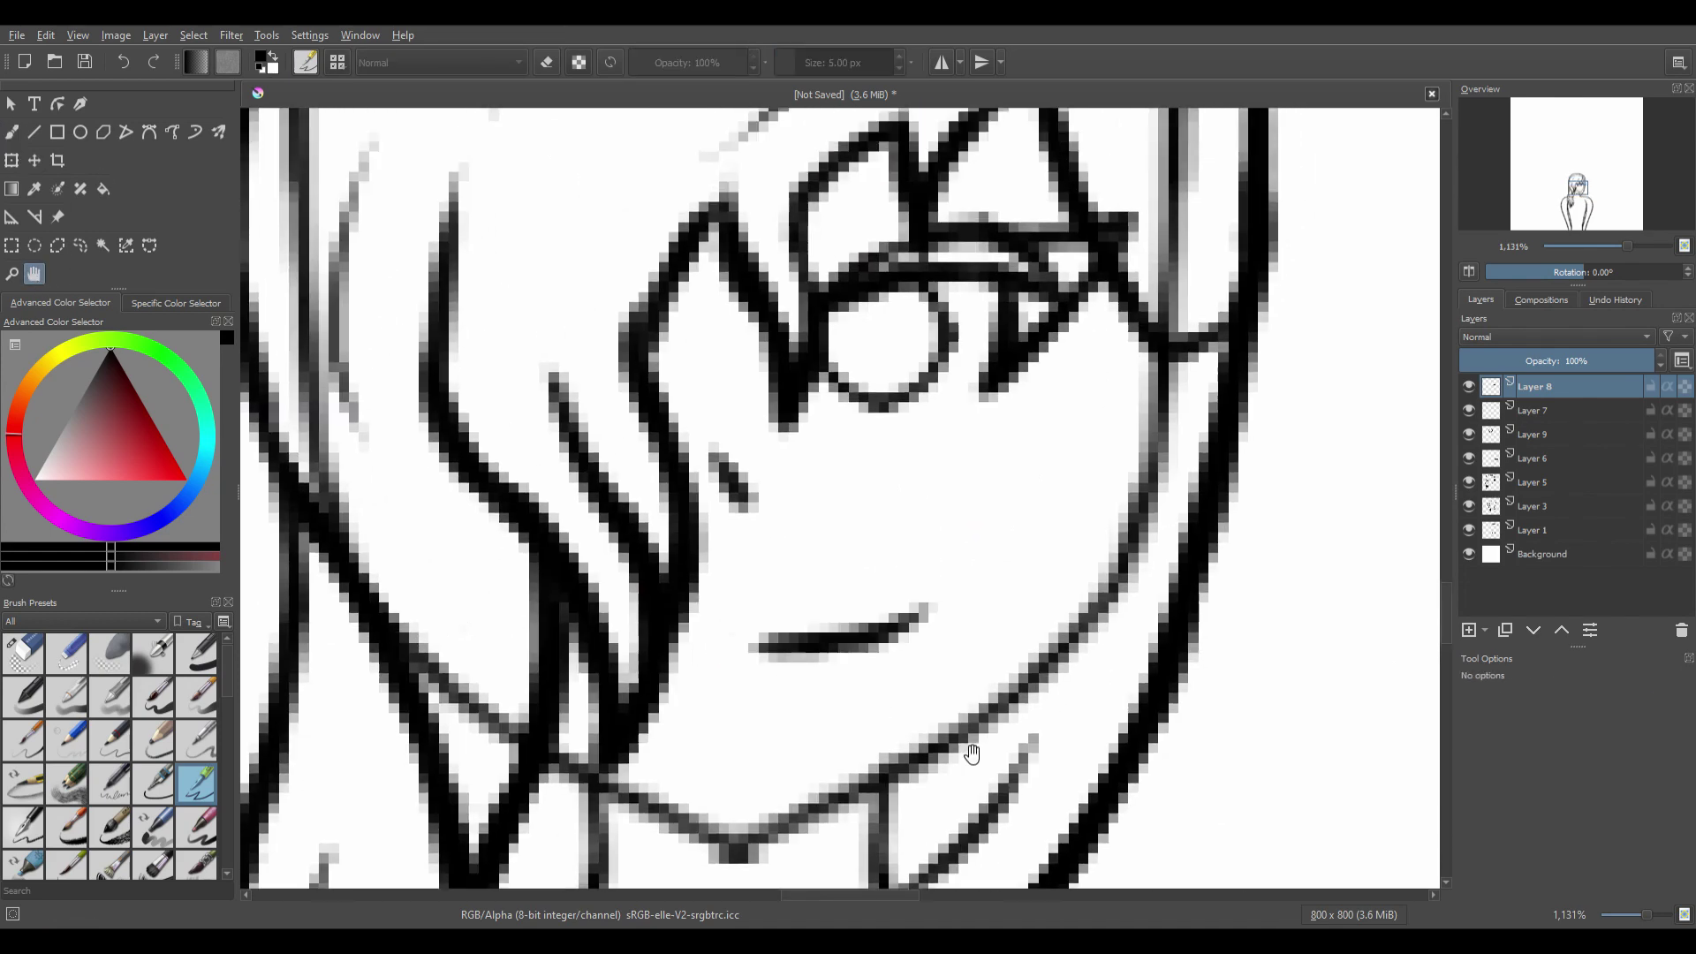
{"action": "key", "text": "ctrl+shift+z"}
{"action": "key", "text": "ctrl+shift+z"}
{"action": "key", "text": "ctrl+z"}
{"action": "key", "text": "ctrl+z"}
{"action": "key", "text": "ctrl+z"}
Try to draw a single-stroke mouth line with the canvas rotated to -90°, undoing each attempt.
{"action": "key", "text": "4"}
{"action": "key", "text": "4"}
{"action": "key", "text": "4"}
{"action": "key", "text": "4"}
{"action": "key", "text": "4"}
{"action": "key", "text": "4"}
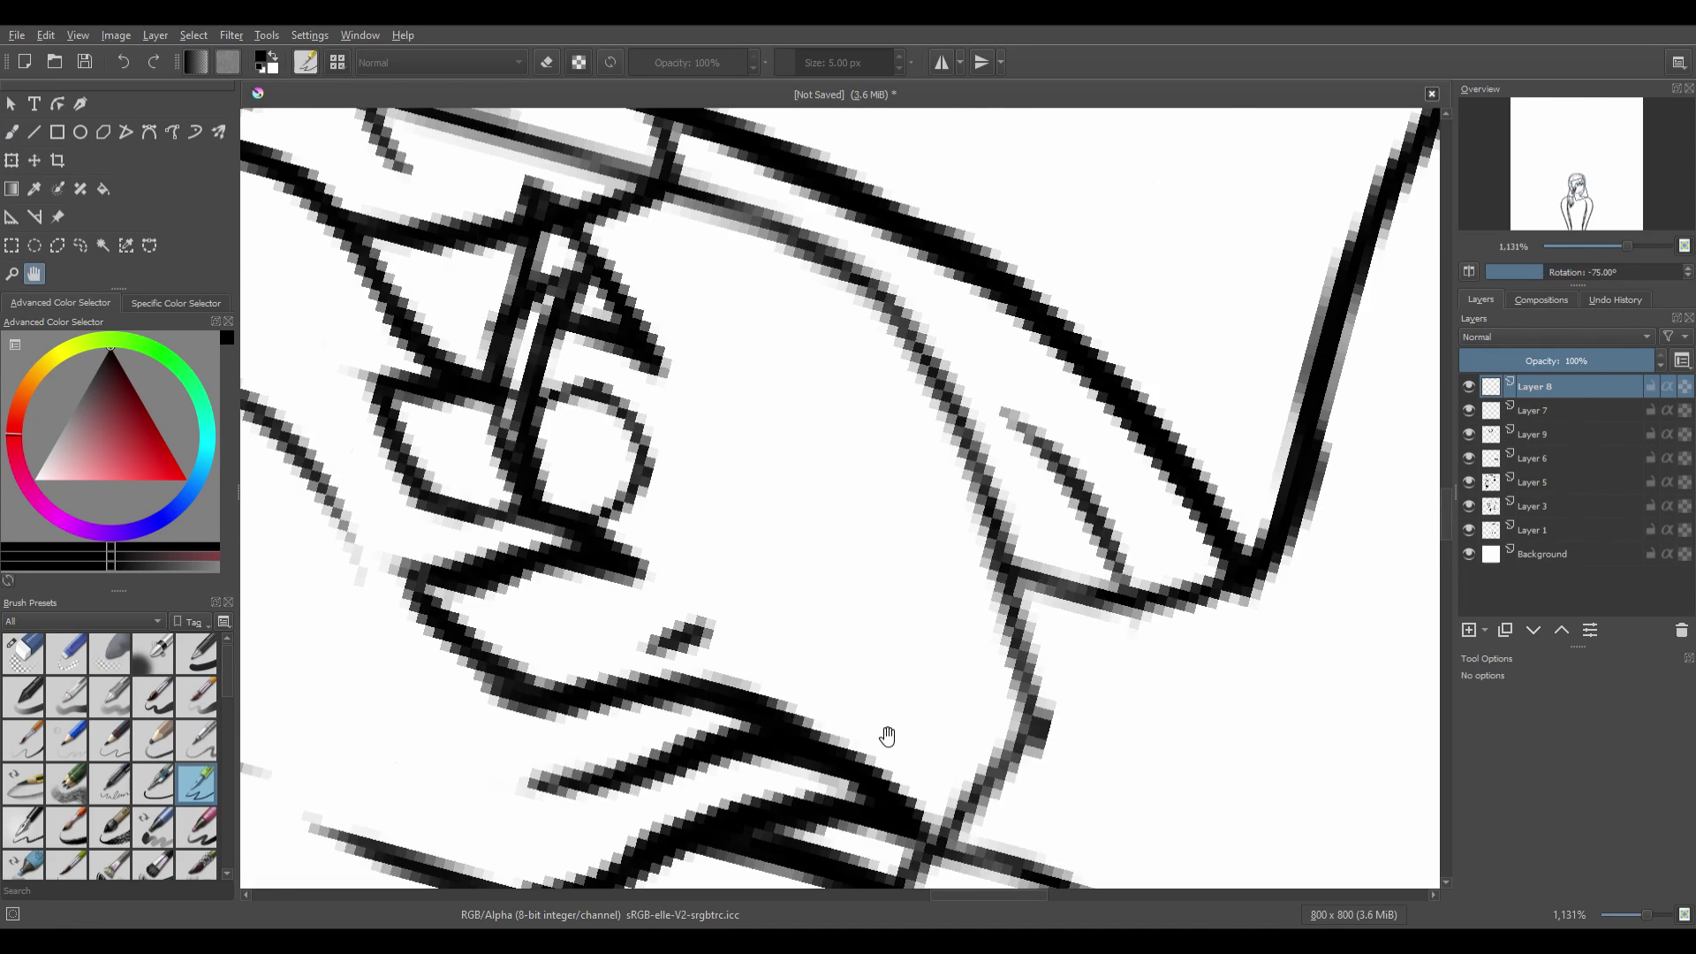
{"action": "left_click", "coordinate": [11, 132]}
{"action": "mouse_move", "coordinate": [808, 311]}
{"action": "left_mouse_down"}
{"action": "mouse_move", "coordinate": [842, 371]}
{"action": "mouse_move", "coordinate": [859, 492]}
{"action": "left_mouse_up"}
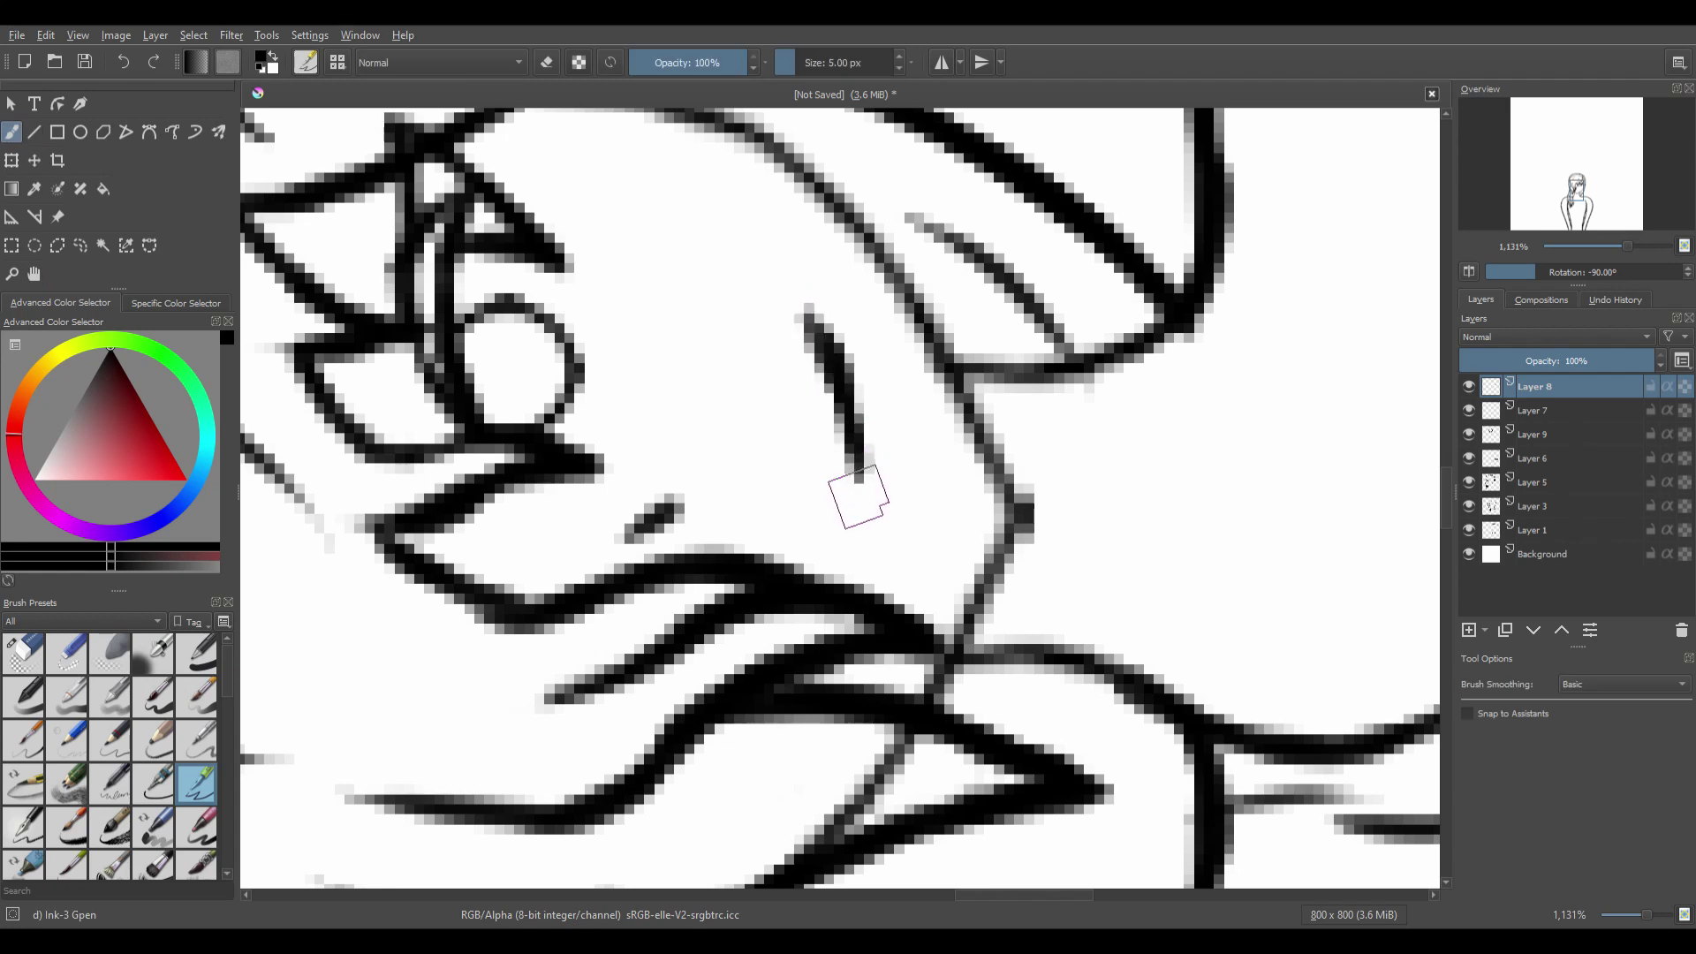
{"action": "key", "text": "ctrl+z"}
{"action": "key", "text": "ctrl+z"}
{"action": "left_click_drag", "start_coordinate": [826, 327], "coordinate": [869, 512]}
{"action": "key", "text": "ctrl+z"}
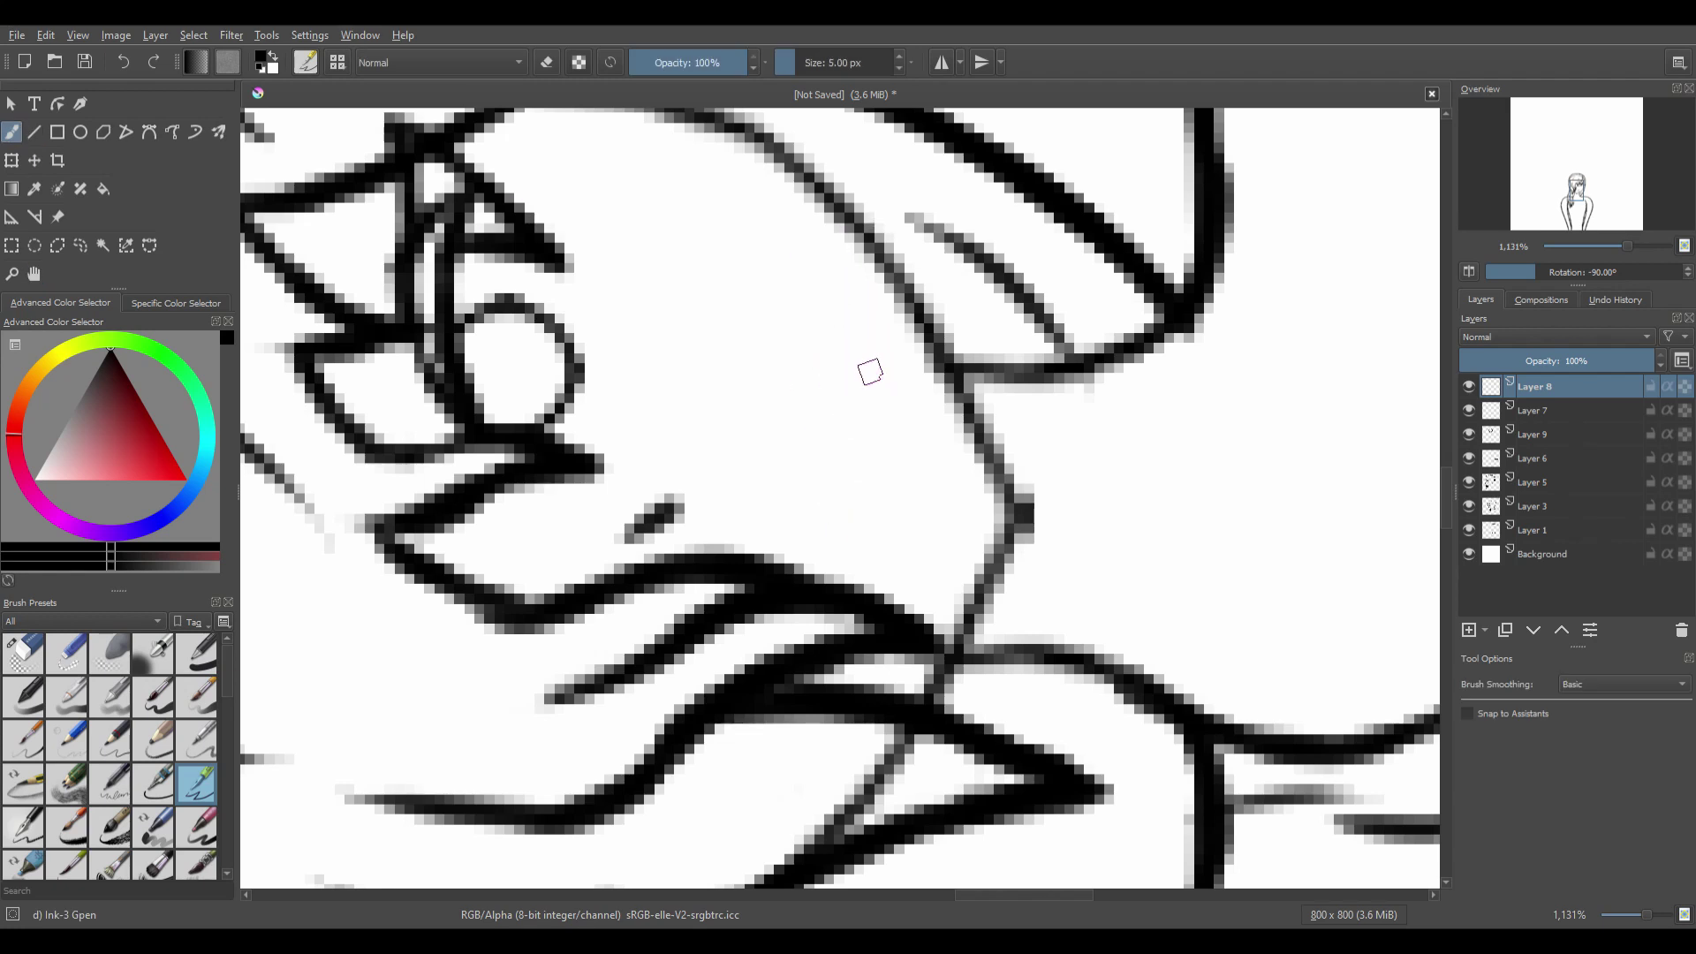
Try to build the mouth line from two overlapping strokes and undo them.
{"action": "left_click_drag", "start_coordinate": [865, 371], "coordinate": [888, 503]}
{"action": "mouse_move", "coordinate": [890, 452]}
{"action": "left_mouse_down"}
{"action": "mouse_move", "coordinate": [890, 583]}
{"action": "mouse_move", "coordinate": [889, 565]}
{"action": "left_mouse_up"}
{"action": "key", "text": "ctrl+z"}
{"action": "key", "text": "ctrl+z"}
{"action": "key", "text": "ctrl+z"}
{"action": "key", "text": "ctrl+z"}
Draw the mouth as a gently curved line from two overlapping strokes, and return the canvas to its upright rotation.
{"action": "left_click_drag", "start_coordinate": [862, 364], "coordinate": [889, 512]}
{"action": "left_click_drag", "start_coordinate": [883, 451], "coordinate": [885, 583]}
{"action": "left_click", "coordinate": [35, 274]}
{"action": "key", "text": "6"}
{"action": "key", "text": "6"}
{"action": "key", "text": "6"}
{"action": "key", "text": "6"}
{"action": "key", "text": "6"}
{"action": "key", "text": "6"}
Move the new mouth line slightly up and toward the long hair lock with a transform.
{"action": "left_click_drag", "start_coordinate": [778, 522], "coordinate": [690, 669]}
{"action": "key", "text": "ctrl+t"}
{"action": "left_click_drag", "start_coordinate": [859, 700], "coordinate": [846, 681]}
{"action": "left_click", "coordinate": [35, 274]}
With horizontal mirroring on, draw two straight mirrored diagonals on a new layer to form a double V-shaped collar at the neck.
{"action": "scroll", "coordinate": [1095, 477], "scroll_direction": "down", "scroll_amount": 4}
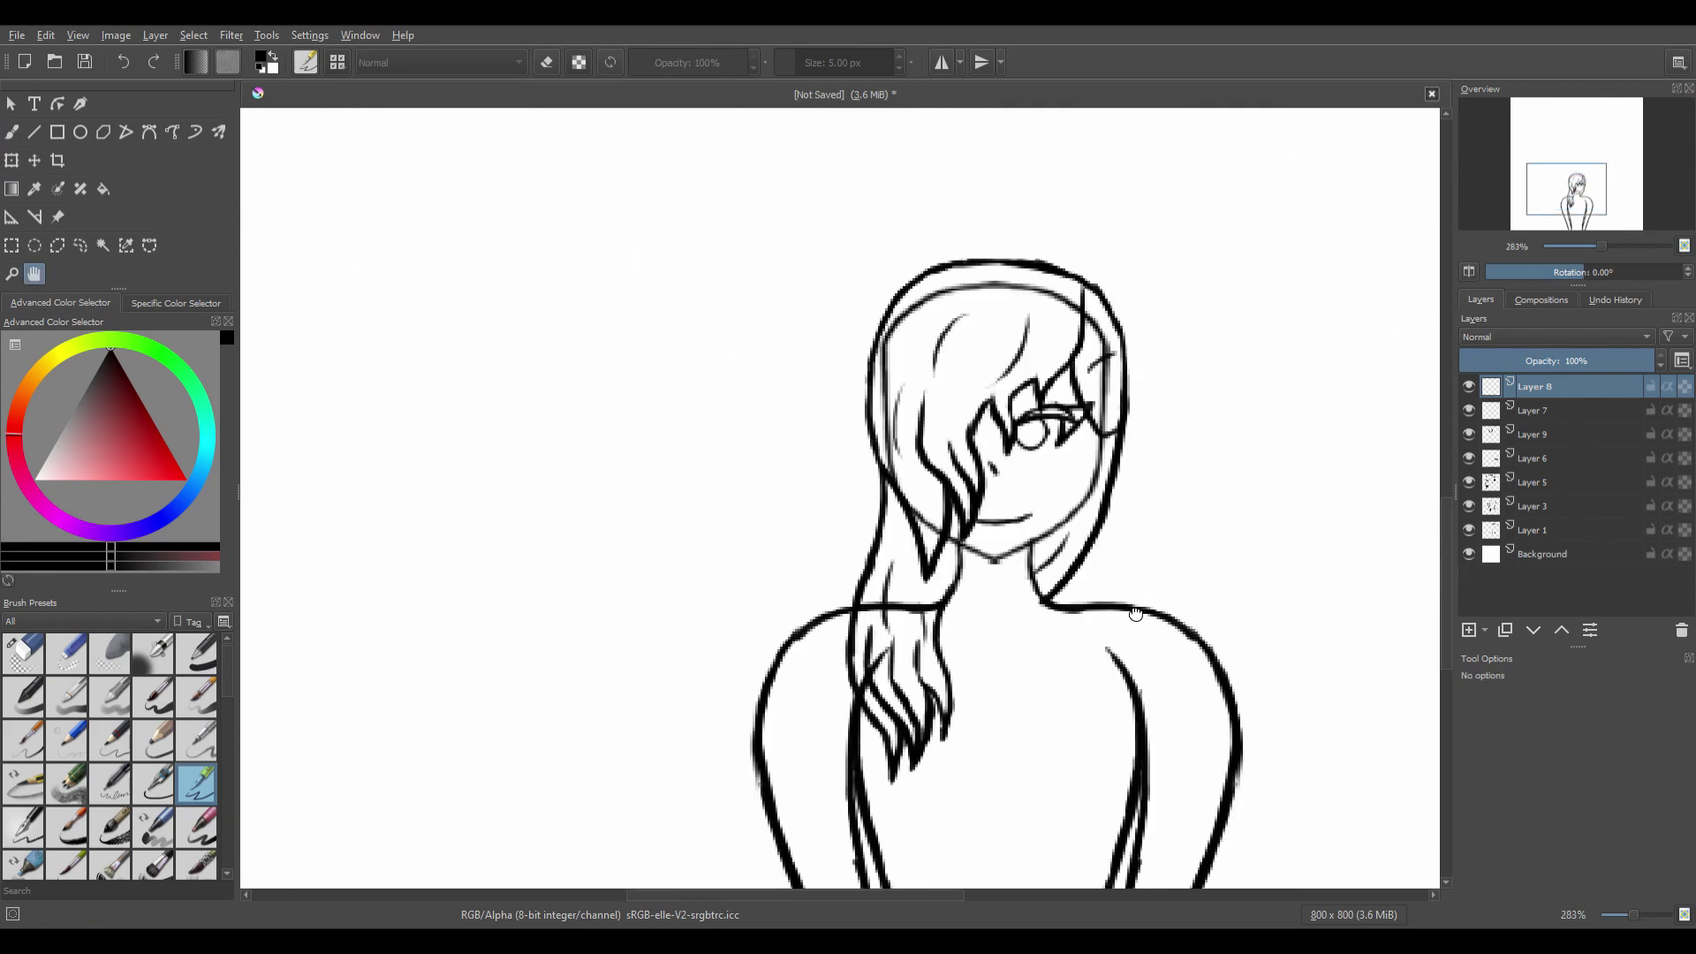
{"action": "left_click_drag", "start_coordinate": [1035, 601], "coordinate": [803, 469]}
{"action": "left_click", "coordinate": [942, 62]}
{"action": "scroll", "coordinate": [765, 486], "scroll_direction": "up", "scroll_amount": 5}
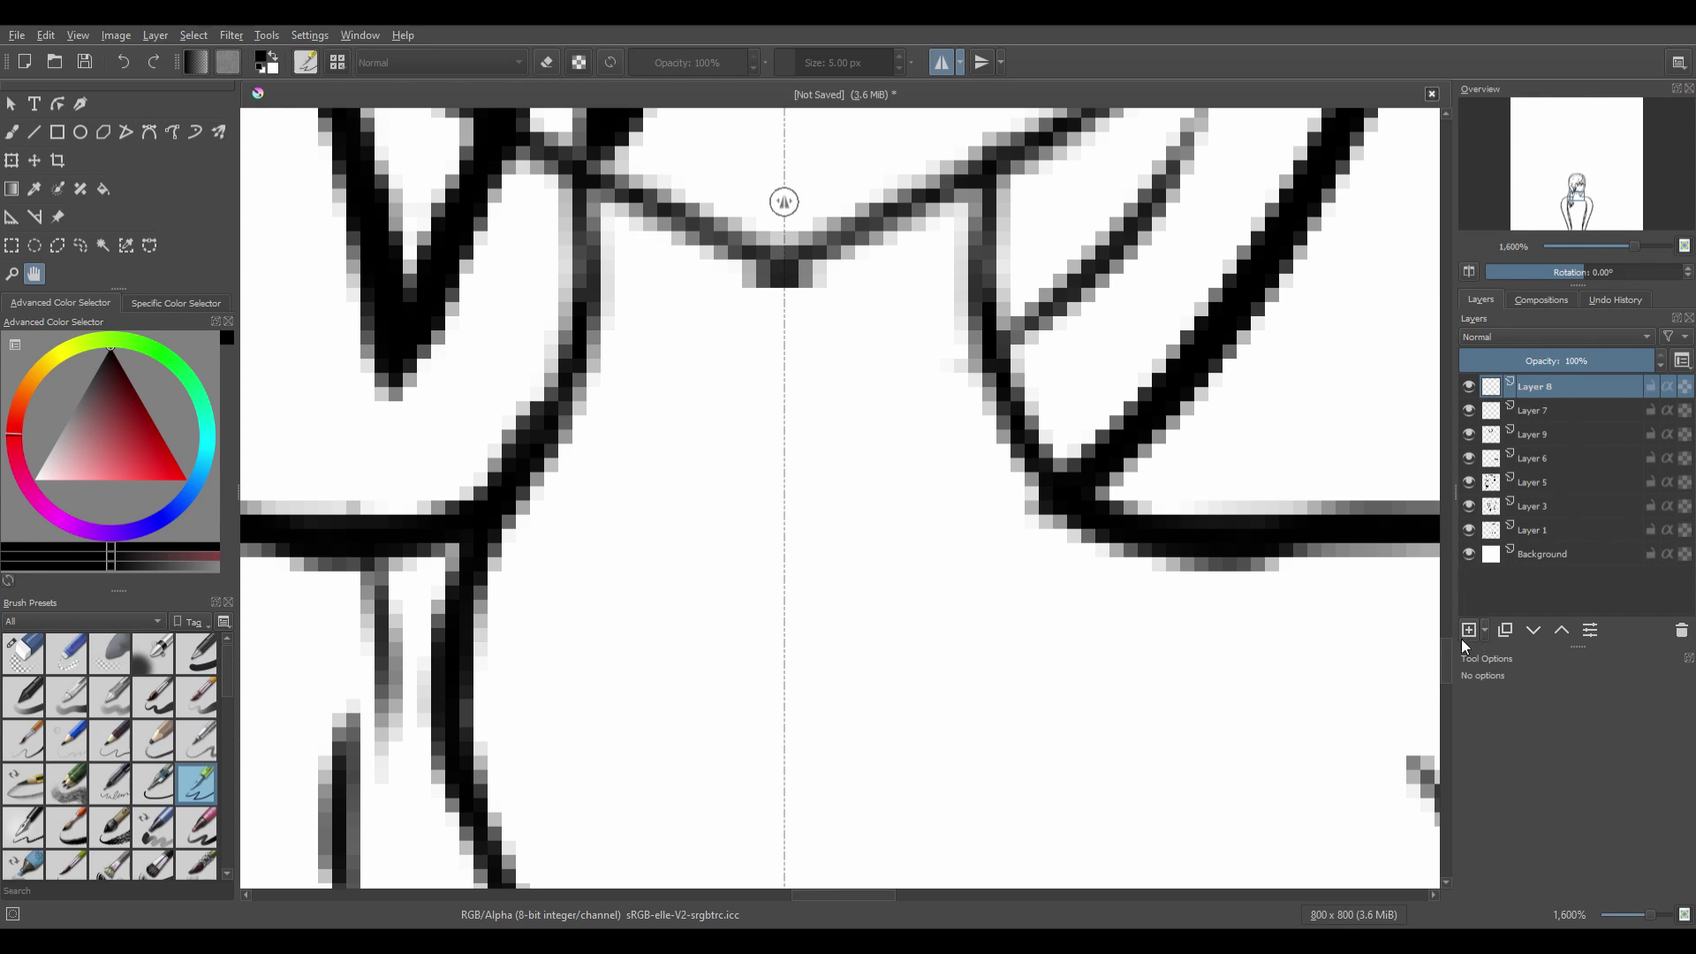
{"action": "left_click", "coordinate": [1468, 631]}
{"action": "left_click", "coordinate": [34, 132]}
{"action": "left_click_drag", "start_coordinate": [565, 442], "coordinate": [897, 692]}
{"action": "mouse_move", "coordinate": [552, 530]}
{"action": "left_mouse_down"}
{"action": "mouse_move", "coordinate": [945, 777]}
{"action": "mouse_move", "coordinate": [927, 835]}
{"action": "mouse_move", "coordinate": [994, 894]}
{"action": "left_mouse_up"}
Erase the excess line ends below the collar's V, then erase one crossing line at its centre with mirroring off.
{"action": "left_click", "coordinate": [34, 274]}
{"action": "left_click_drag", "start_coordinate": [556, 594], "coordinate": [567, 432]}
{"action": "left_click", "coordinate": [23, 653]}
{"action": "left_click", "coordinate": [11, 131]}
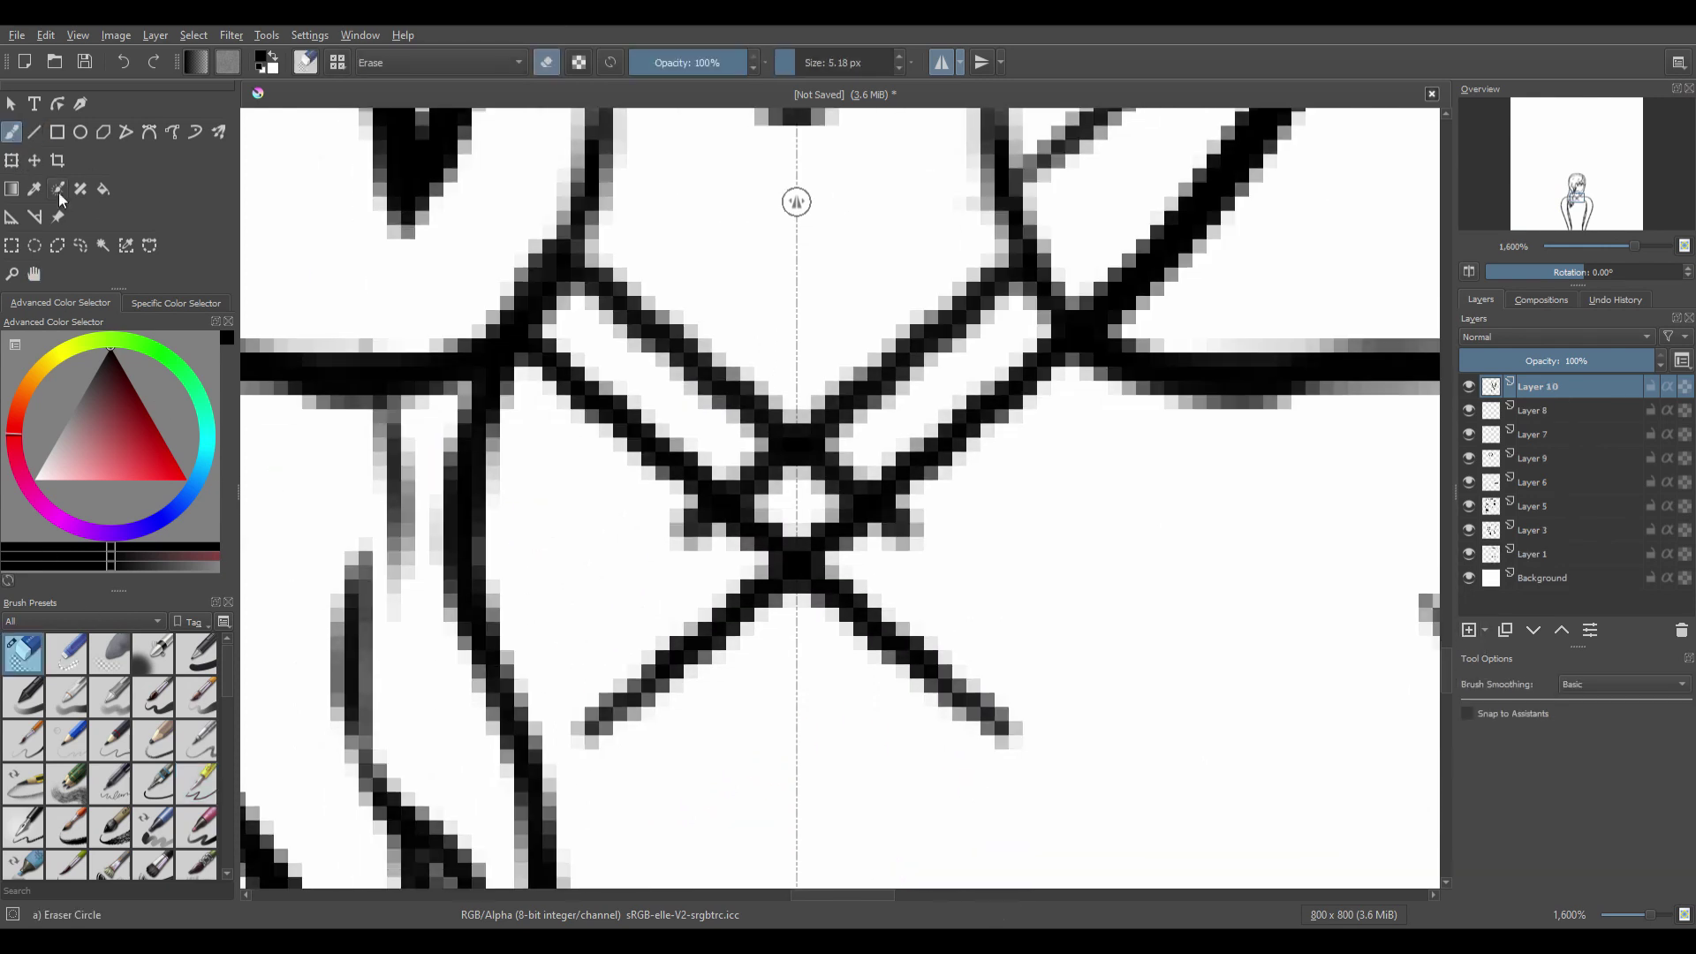
{"action": "mouse_move", "coordinate": [588, 729]}
{"action": "left_mouse_down"}
{"action": "mouse_move", "coordinate": [623, 646]}
{"action": "mouse_move", "coordinate": [691, 652]}
{"action": "mouse_move", "coordinate": [682, 595]}
{"action": "mouse_move", "coordinate": [766, 638]}
{"action": "mouse_move", "coordinate": [702, 559]}
{"action": "mouse_move", "coordinate": [739, 594]}
{"action": "left_mouse_up"}
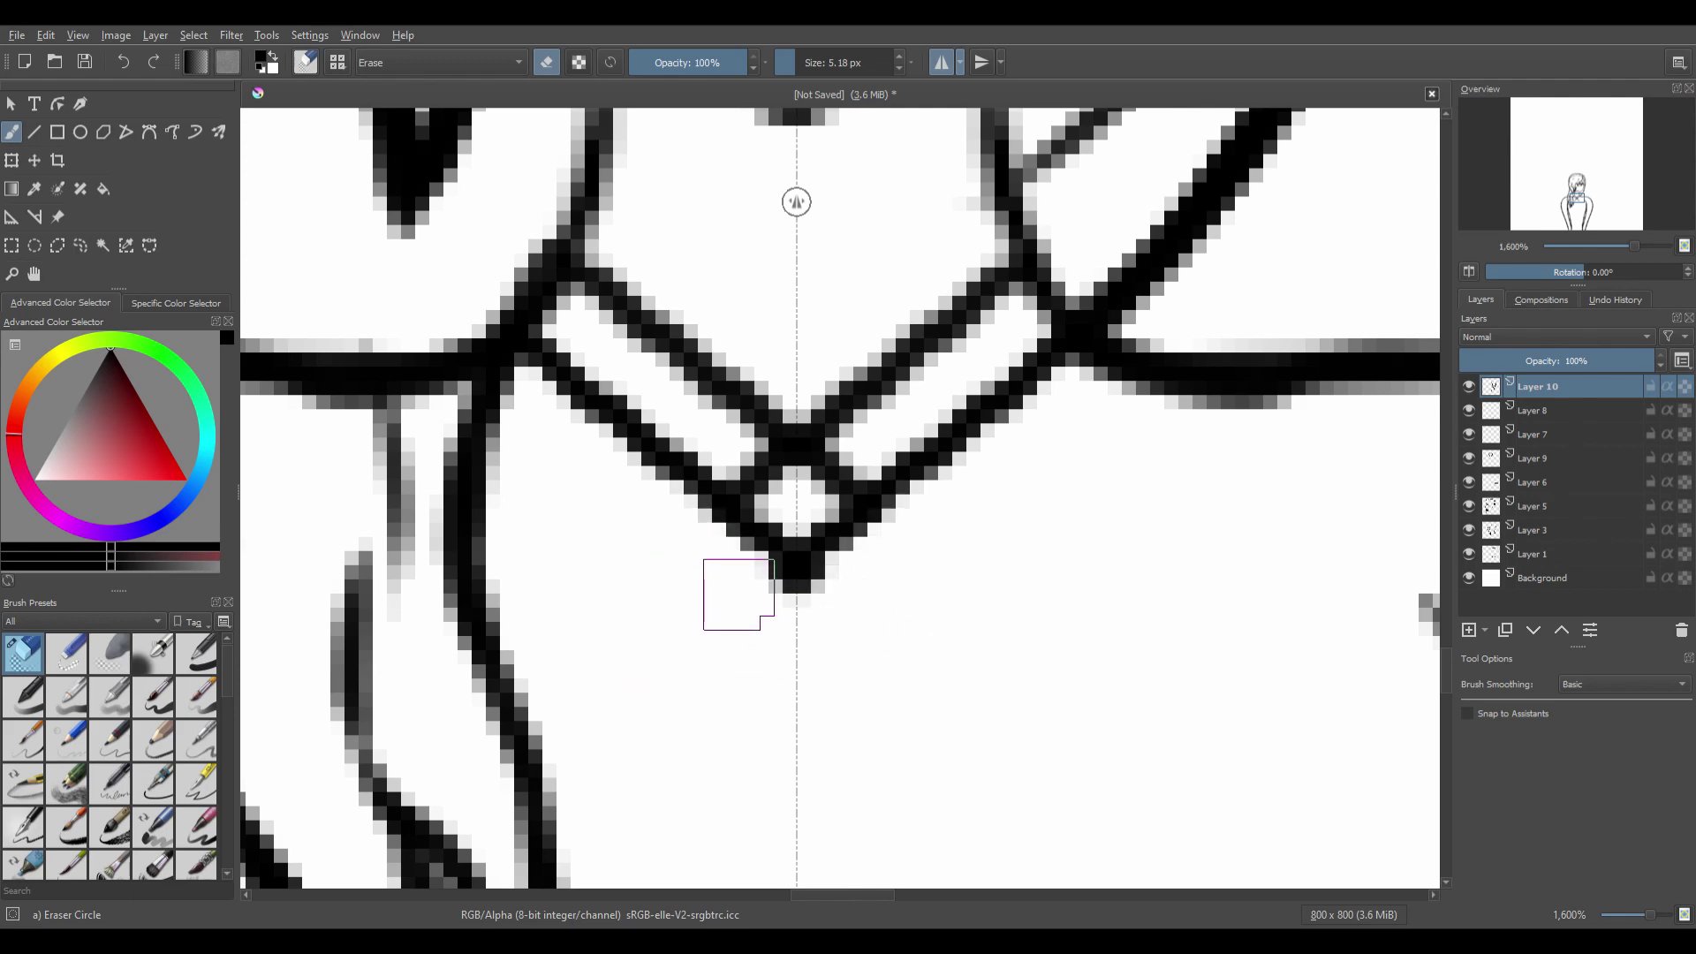
{"action": "left_click", "coordinate": [940, 62]}
{"action": "left_click", "coordinate": [814, 504]}
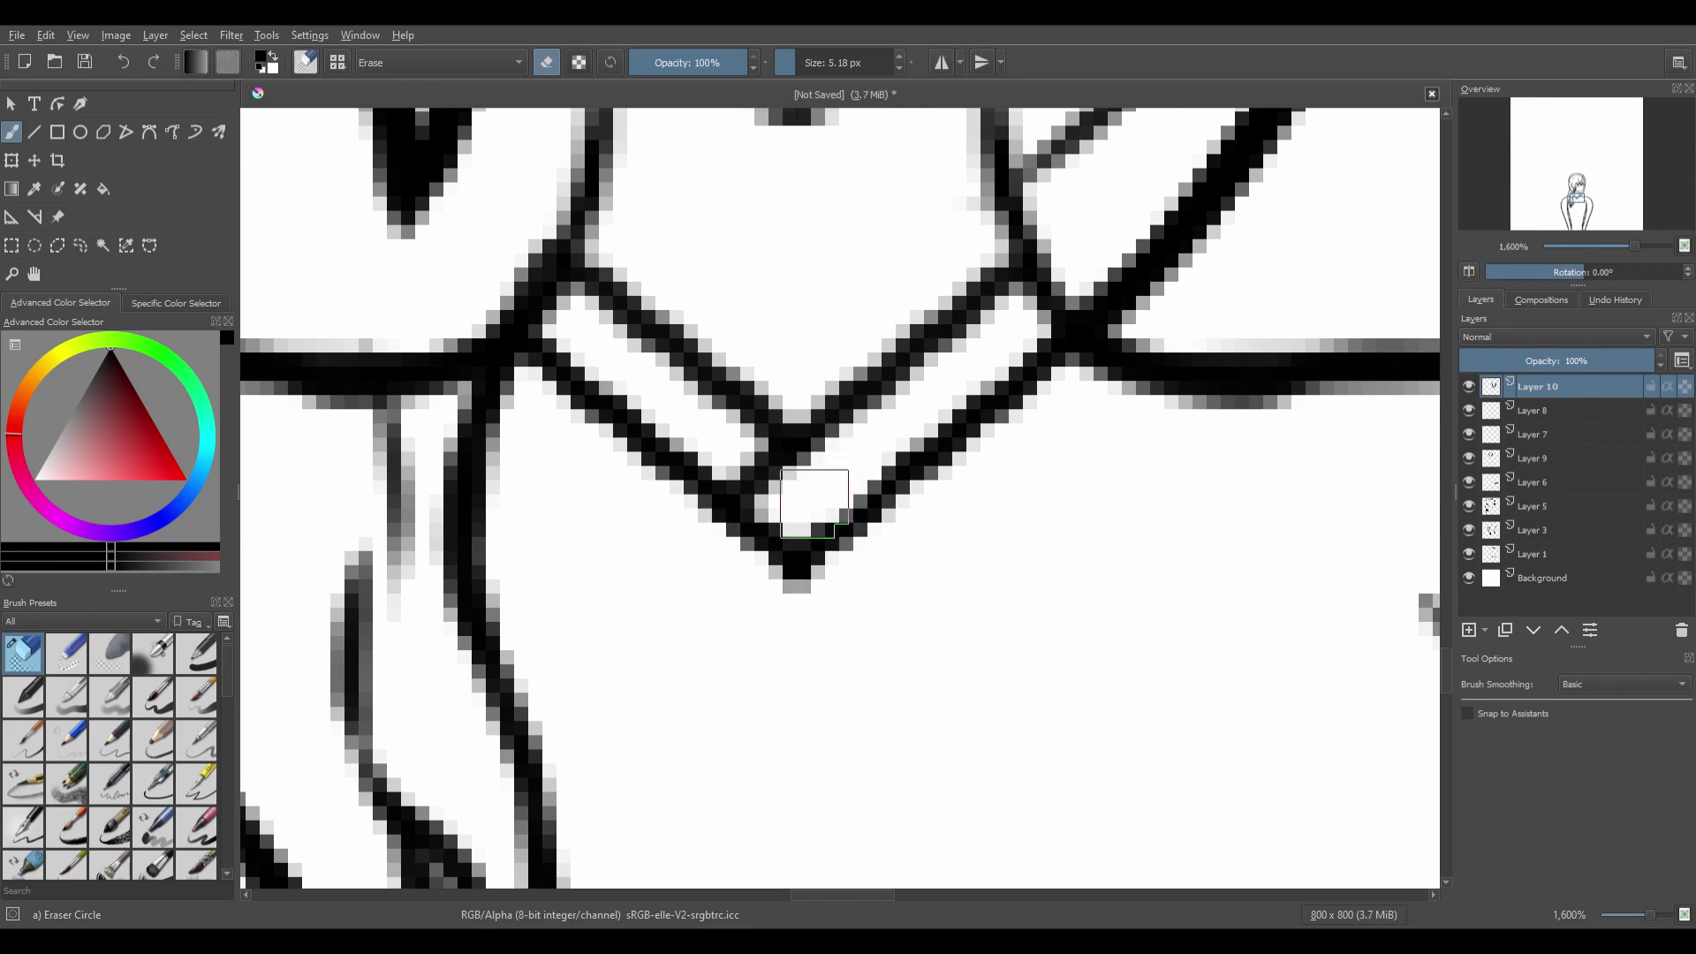
With mirroring on and the canvas rotated, draw two parallel sleeve-band lines across the upper arm using the Ink-3 Gpen brush.
{"action": "left_click", "coordinate": [35, 274]}
{"action": "scroll", "coordinate": [957, 591], "scroll_direction": "down", "scroll_amount": 5}
{"action": "left_click", "coordinate": [941, 62]}
{"action": "key", "text": "4"}
{"action": "key", "text": "4"}
{"action": "key", "text": "4"}
{"action": "key", "text": "4"}
{"action": "key", "text": "4"}
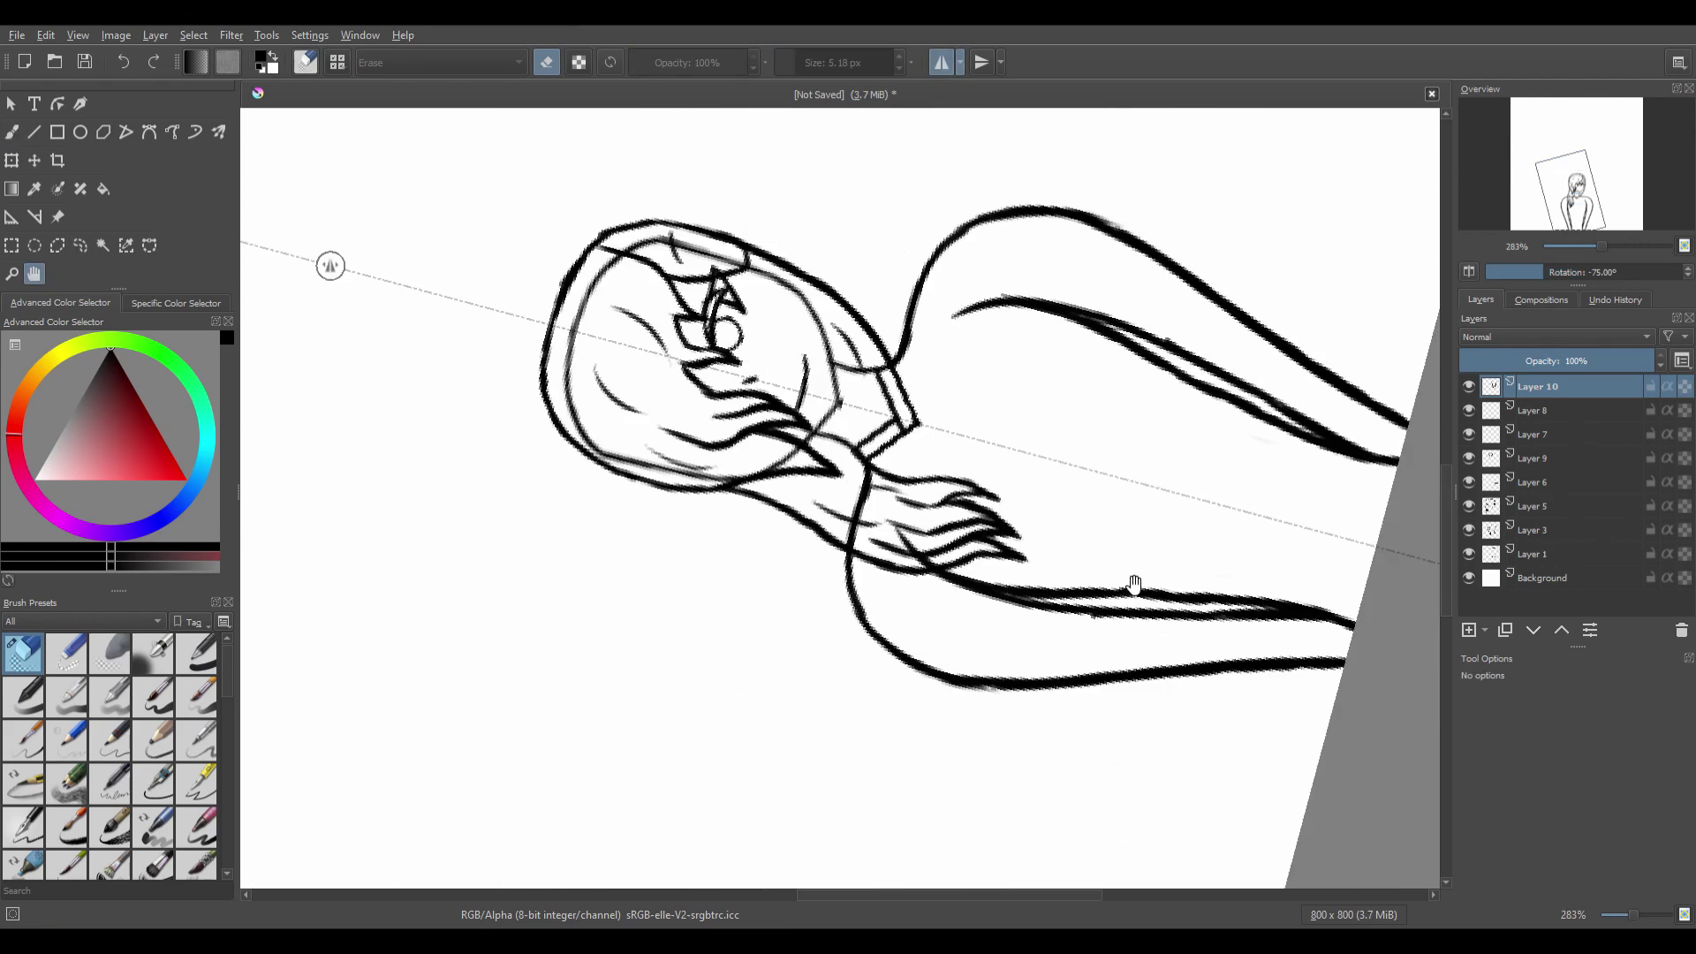
{"action": "scroll", "coordinate": [658, 439], "scroll_direction": "up", "scroll_amount": 2}
{"action": "key", "text": "6"}
{"action": "left_click_drag", "start_coordinate": [1136, 586], "coordinate": [912, 505]}
{"action": "scroll", "coordinate": [659, 439], "scroll_direction": "up", "scroll_amount": 1}
{"action": "left_click", "coordinate": [196, 784]}
{"action": "left_click_drag", "start_coordinate": [698, 414], "coordinate": [718, 637]}
{"action": "left_click_drag", "start_coordinate": [770, 437], "coordinate": [779, 652]}
Return the canvas upright and, on Layer 1, erase the head outline showing through the hair with mirroring off.
{"action": "left_click", "coordinate": [37, 273]}
{"action": "key", "text": "6"}
{"action": "key", "text": "6"}
{"action": "key", "text": "6"}
{"action": "key", "text": "6"}
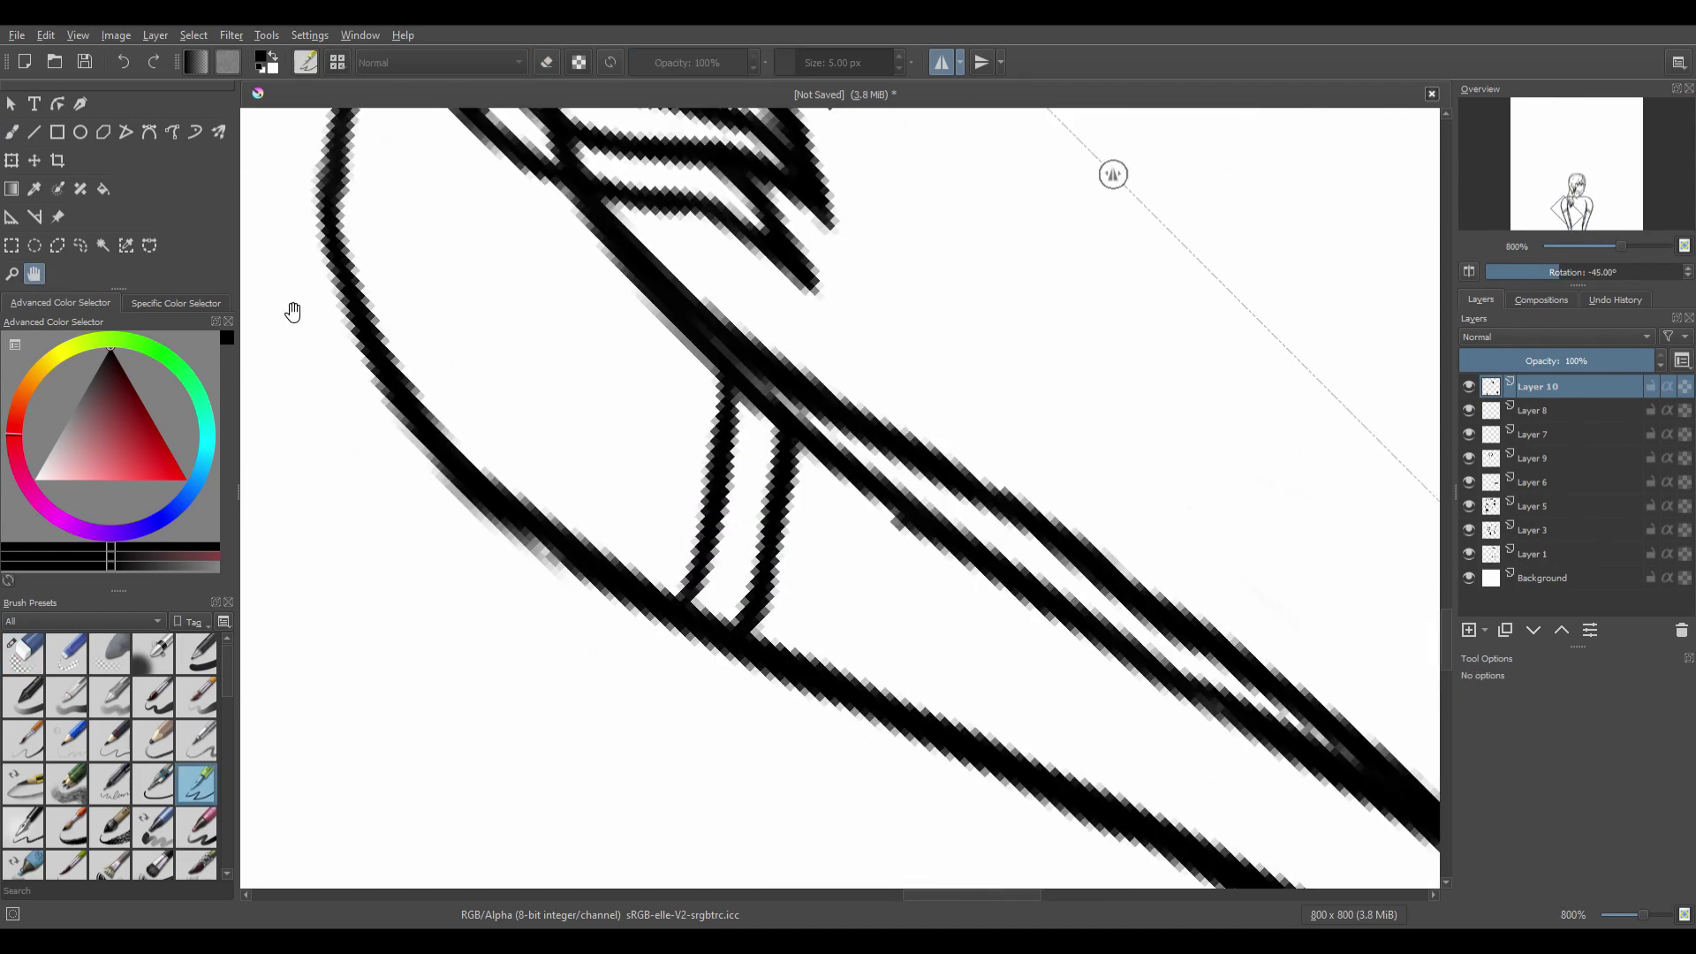
{"action": "scroll", "coordinate": [1065, 558], "scroll_direction": "down", "scroll_amount": 3}
{"action": "left_click_drag", "start_coordinate": [1134, 132], "coordinate": [809, 447]}
{"action": "scroll", "coordinate": [809, 446], "scroll_direction": "up", "scroll_amount": 3}
{"action": "left_click", "coordinate": [1532, 553]}
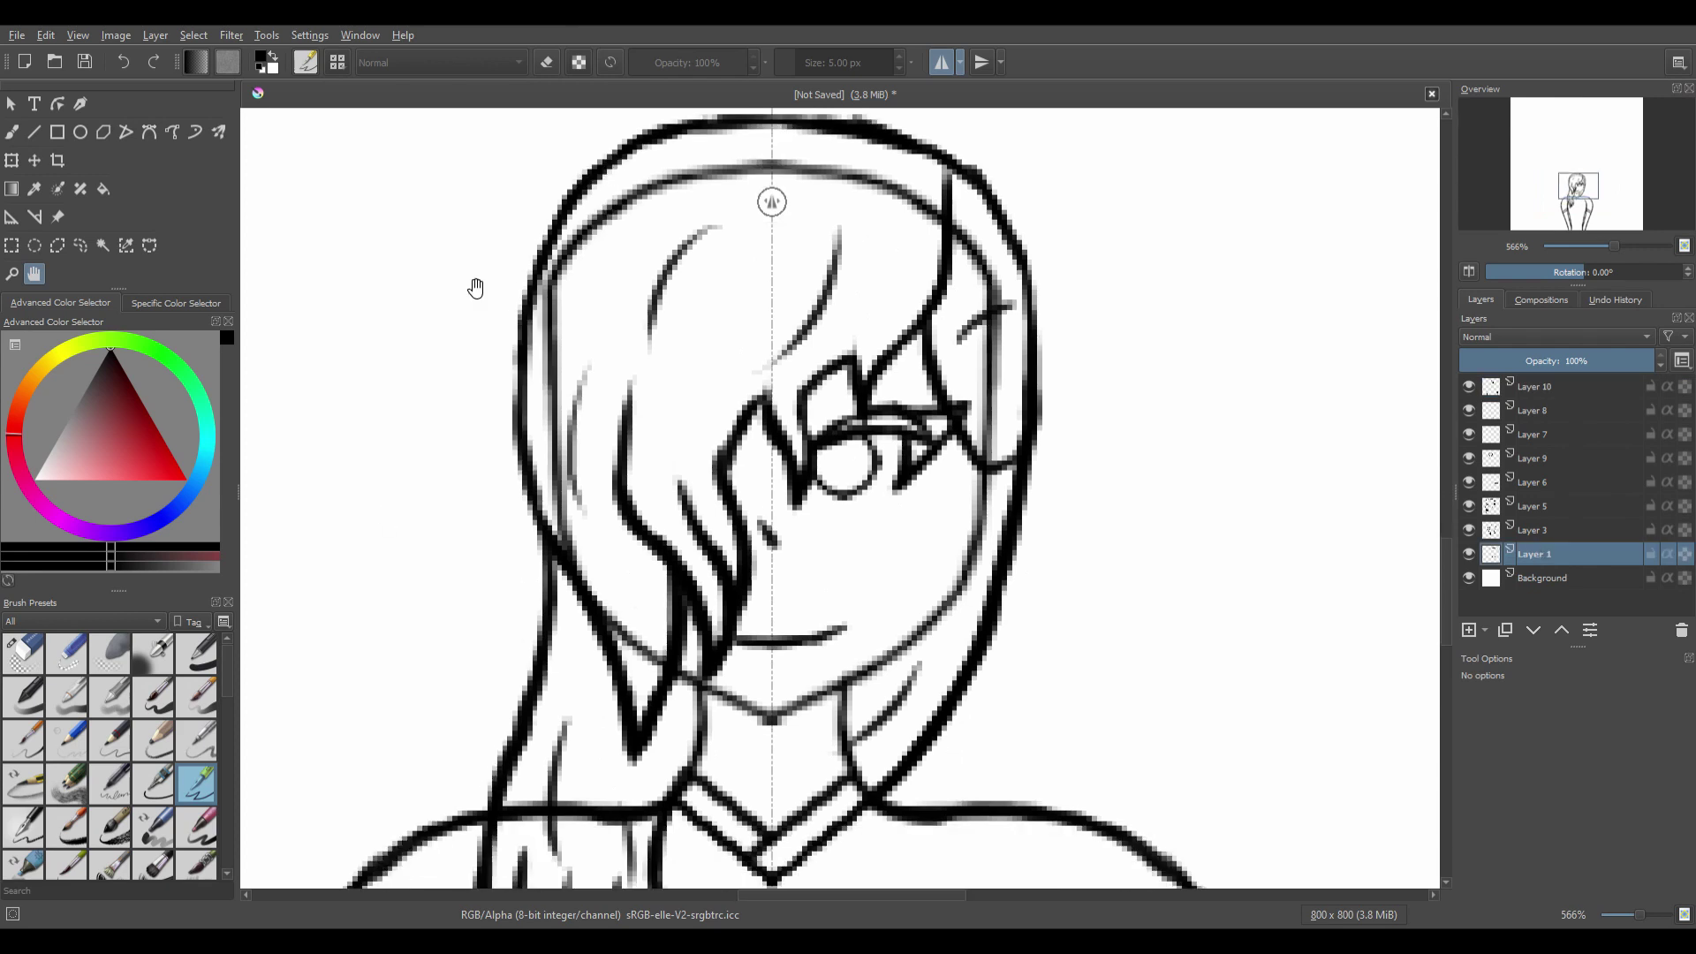
{"action": "left_click", "coordinate": [27, 669]}
{"action": "mouse_move", "coordinate": [777, 163]}
{"action": "left_mouse_down"}
{"action": "mouse_move", "coordinate": [583, 245]}
{"action": "mouse_move", "coordinate": [550, 420]}
{"action": "mouse_move", "coordinate": [596, 494]}
{"action": "mouse_move", "coordinate": [607, 670]}
{"action": "mouse_move", "coordinate": [605, 416]}
{"action": "mouse_move", "coordinate": [839, 183]}
{"action": "mouse_move", "coordinate": [975, 271]}
{"action": "mouse_move", "coordinate": [1028, 347]}
{"action": "mouse_move", "coordinate": [1071, 560]}
{"action": "left_mouse_up"}
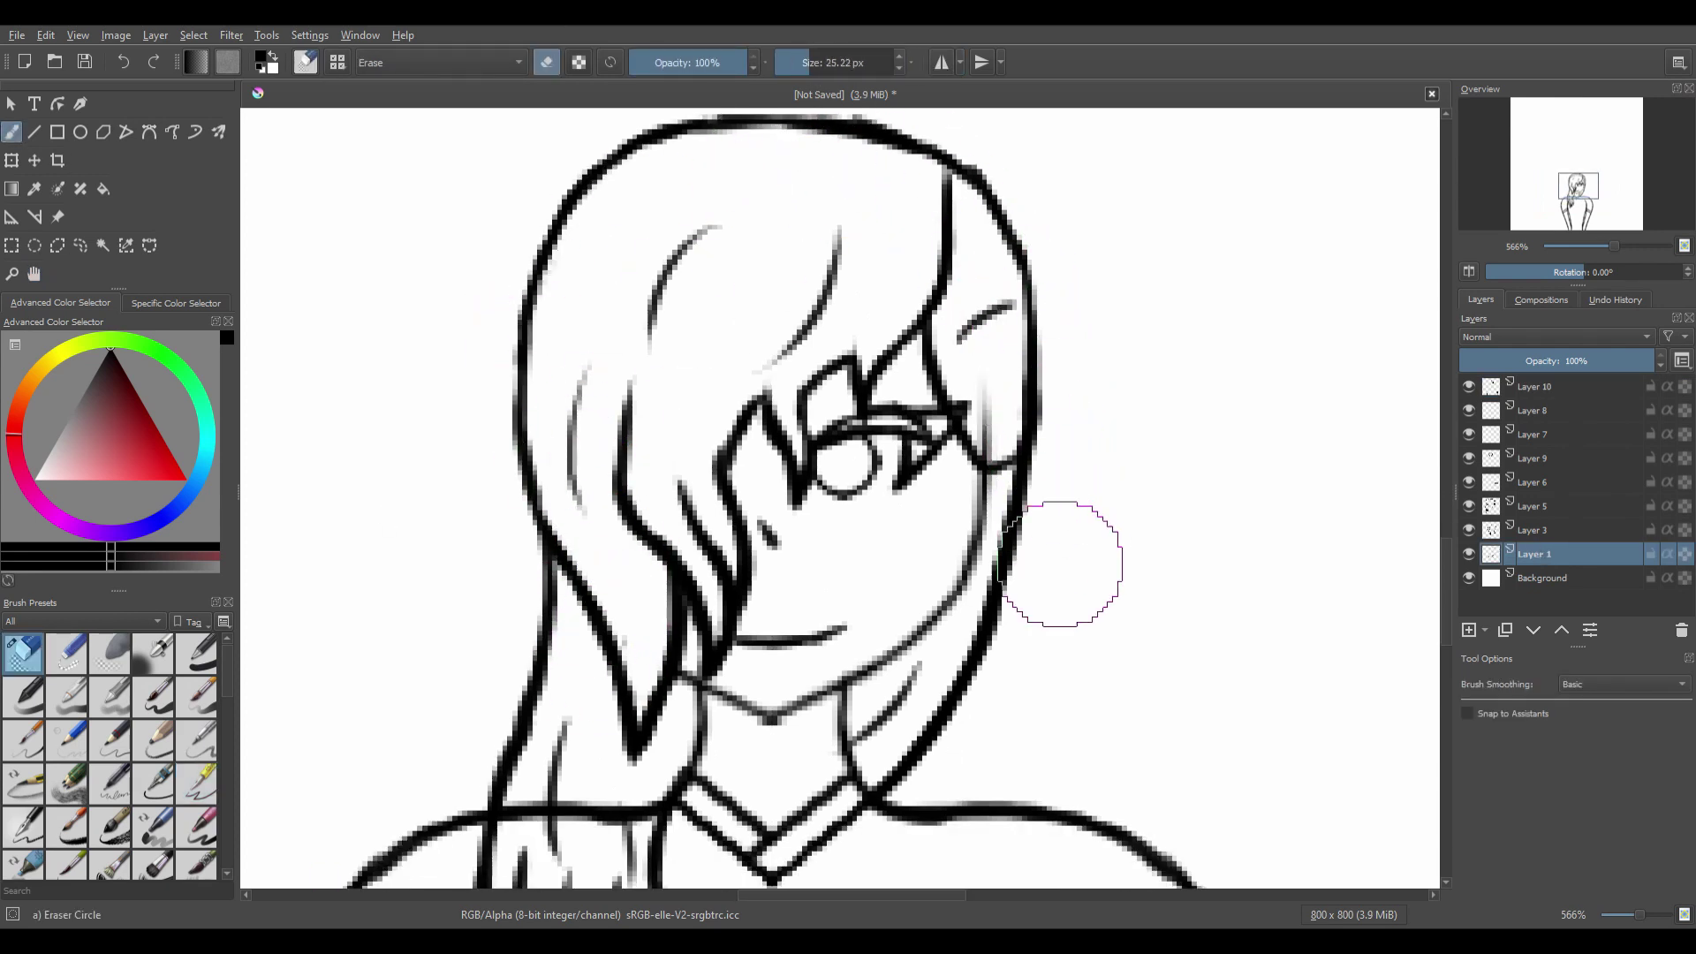
On Layer 5, erase the curved hair end between the face edge and outer hair outline, then reselect the Ink-3 Gpen brush.
{"action": "left_click", "coordinate": [33, 274]}
{"action": "mouse_move", "coordinate": [793, 668]}
{"action": "left_mouse_down"}
{"action": "mouse_move", "coordinate": [775, 583]}
{"action": "mouse_move", "coordinate": [789, 654]}
{"action": "left_mouse_up"}
{"action": "left_click", "coordinate": [1520, 536]}
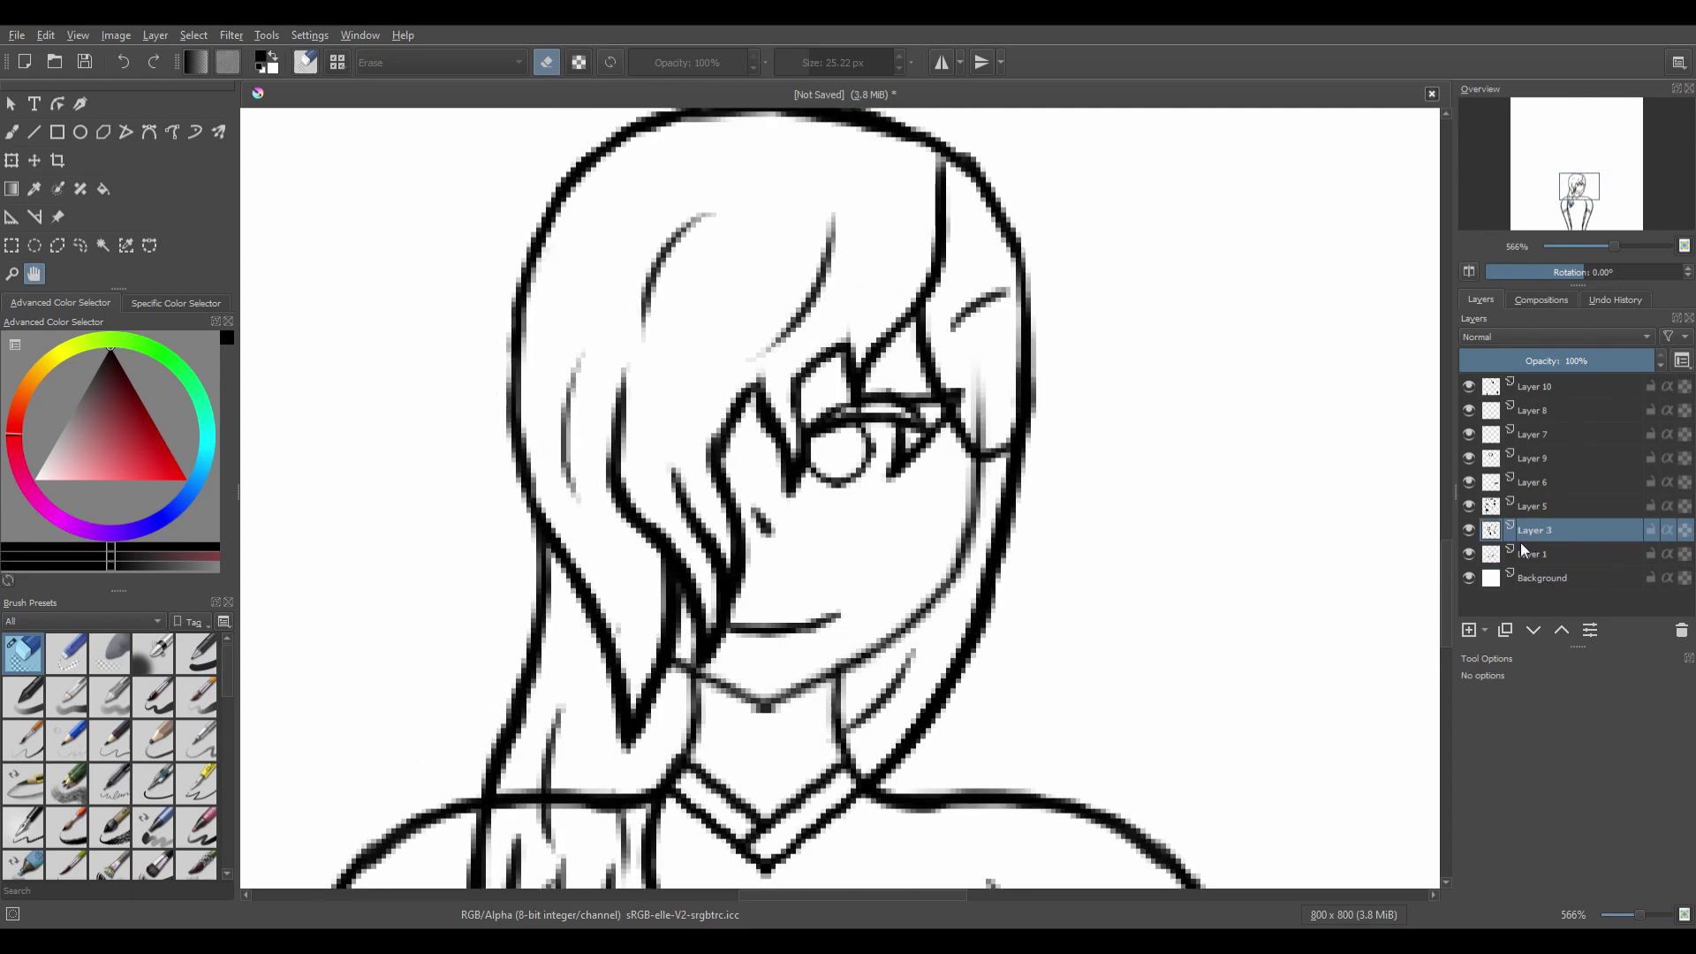
{"action": "left_click", "coordinate": [1528, 506]}
{"action": "left_click_drag", "start_coordinate": [1038, 627], "coordinate": [928, 636]}
{"action": "key", "text": "b"}
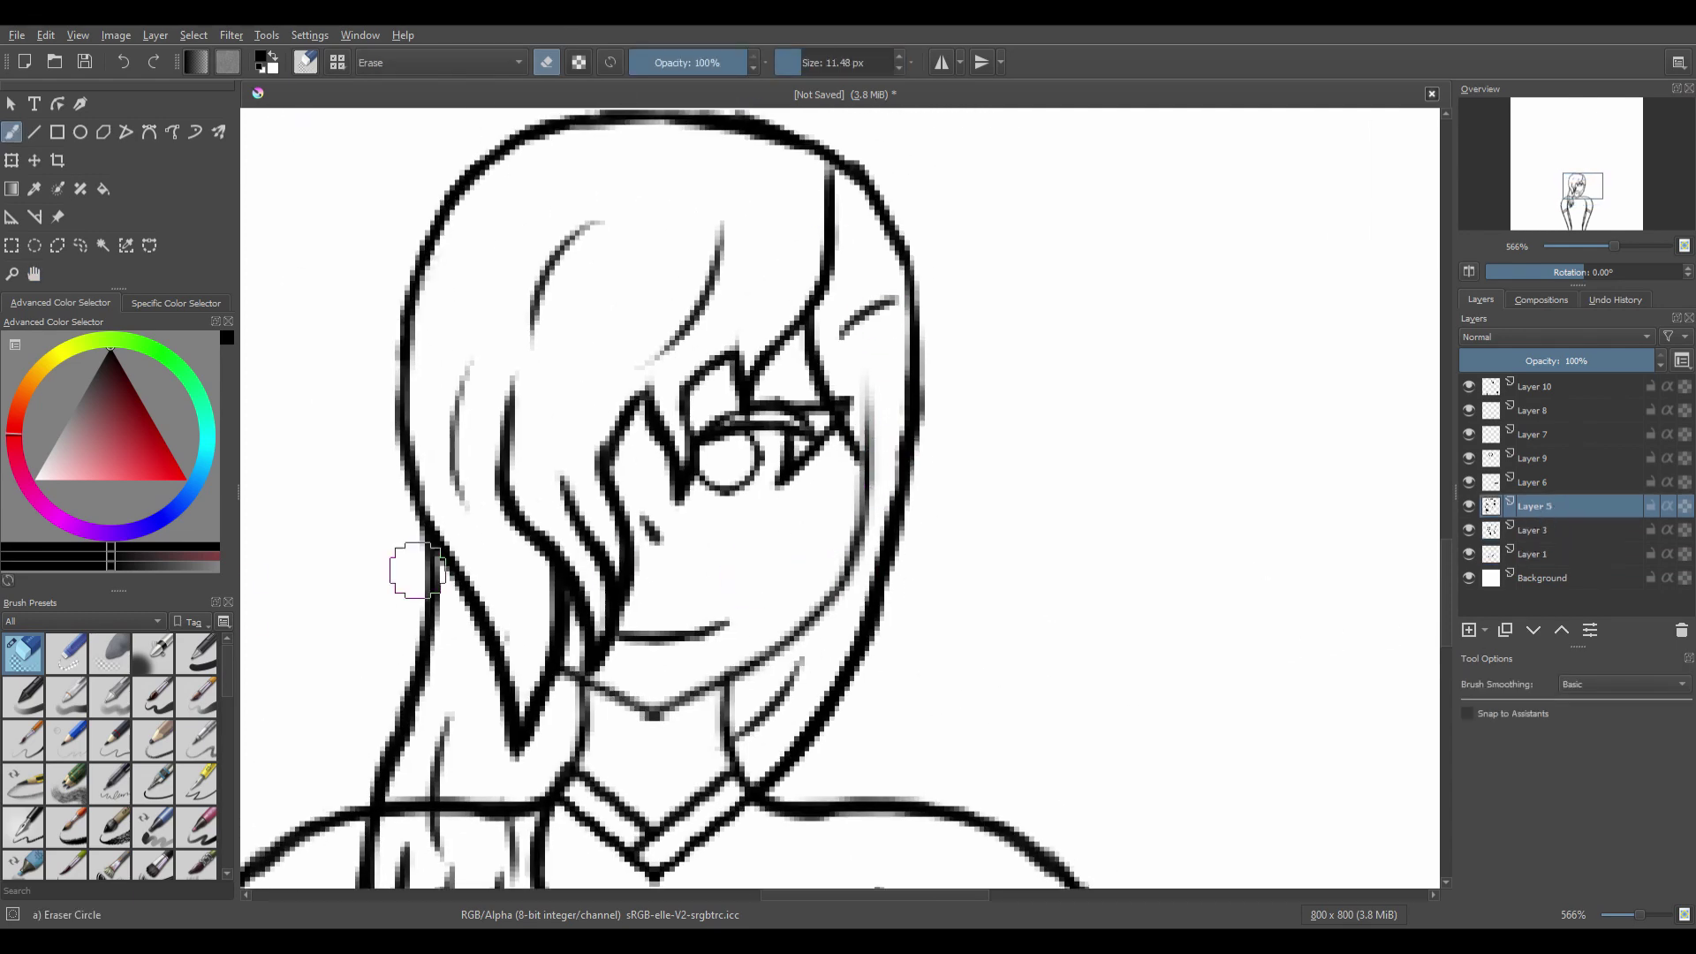
{"action": "left_click", "coordinate": [196, 784]}
{"action": "left_click", "coordinate": [36, 281]}
{"action": "scroll", "coordinate": [1004, 492], "scroll_direction": "down", "scroll_amount": 3}
{"action": "left_click_drag", "start_coordinate": [1003, 492], "coordinate": [903, 384]}
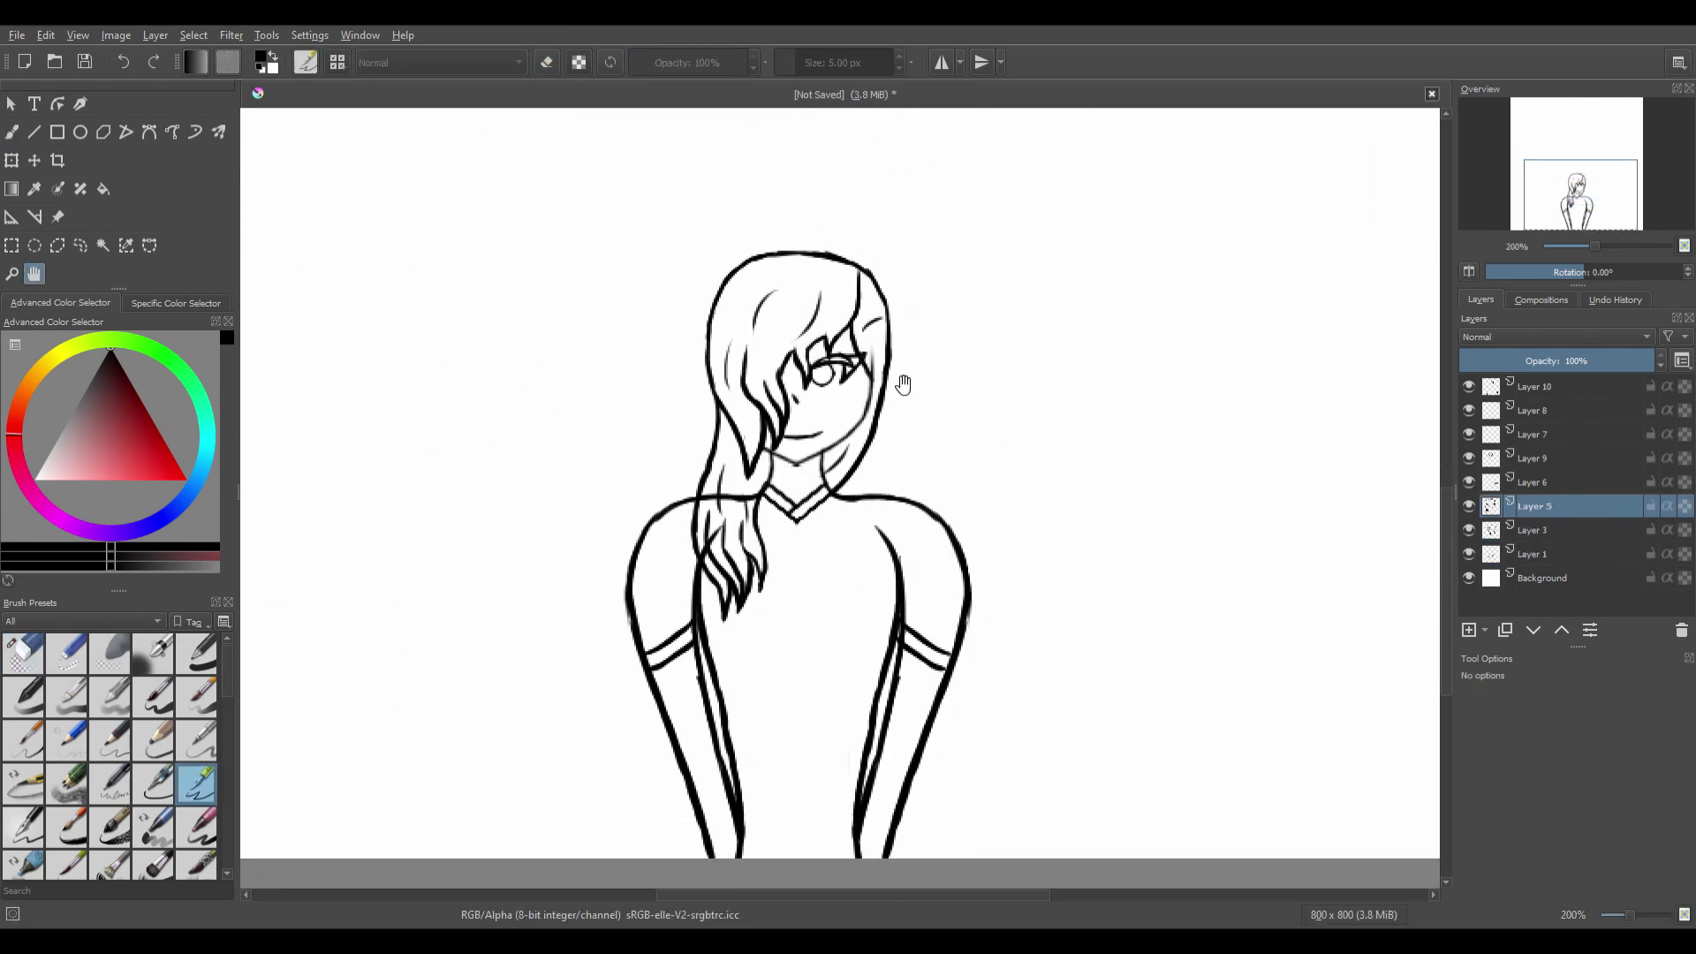
{"action": "scroll", "coordinate": [821, 375], "scroll_direction": "up", "scroll_amount": 5}
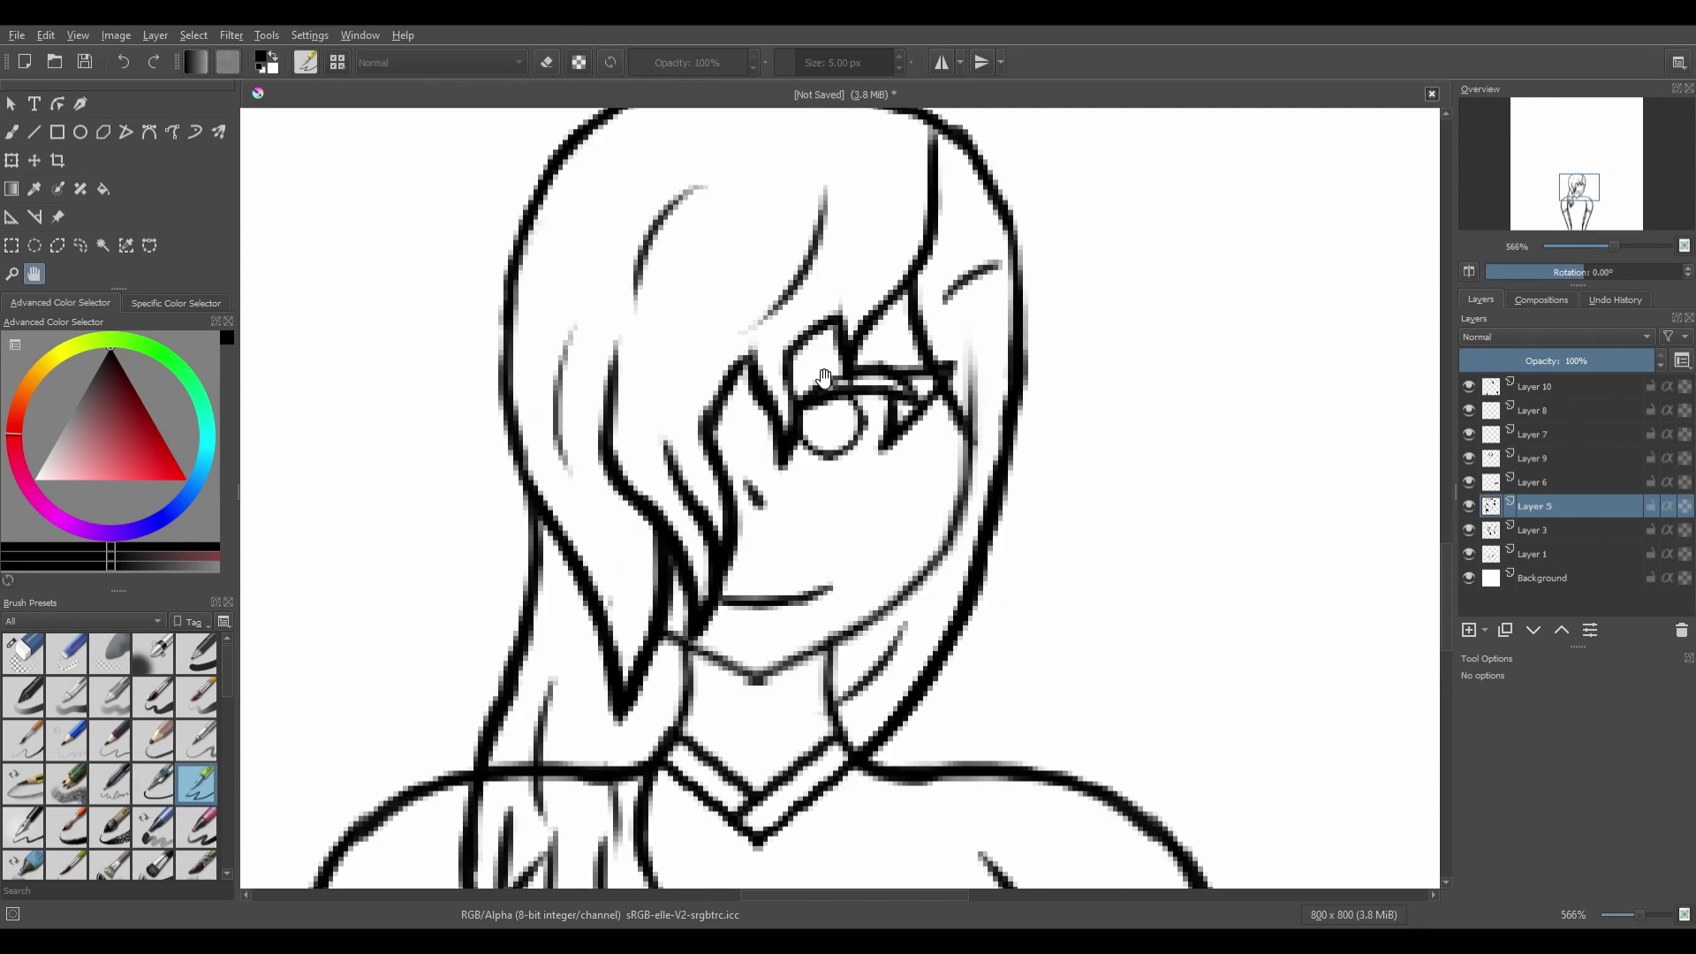
{"action": "scroll", "coordinate": [886, 431], "scroll_direction": "down", "scroll_amount": 6}
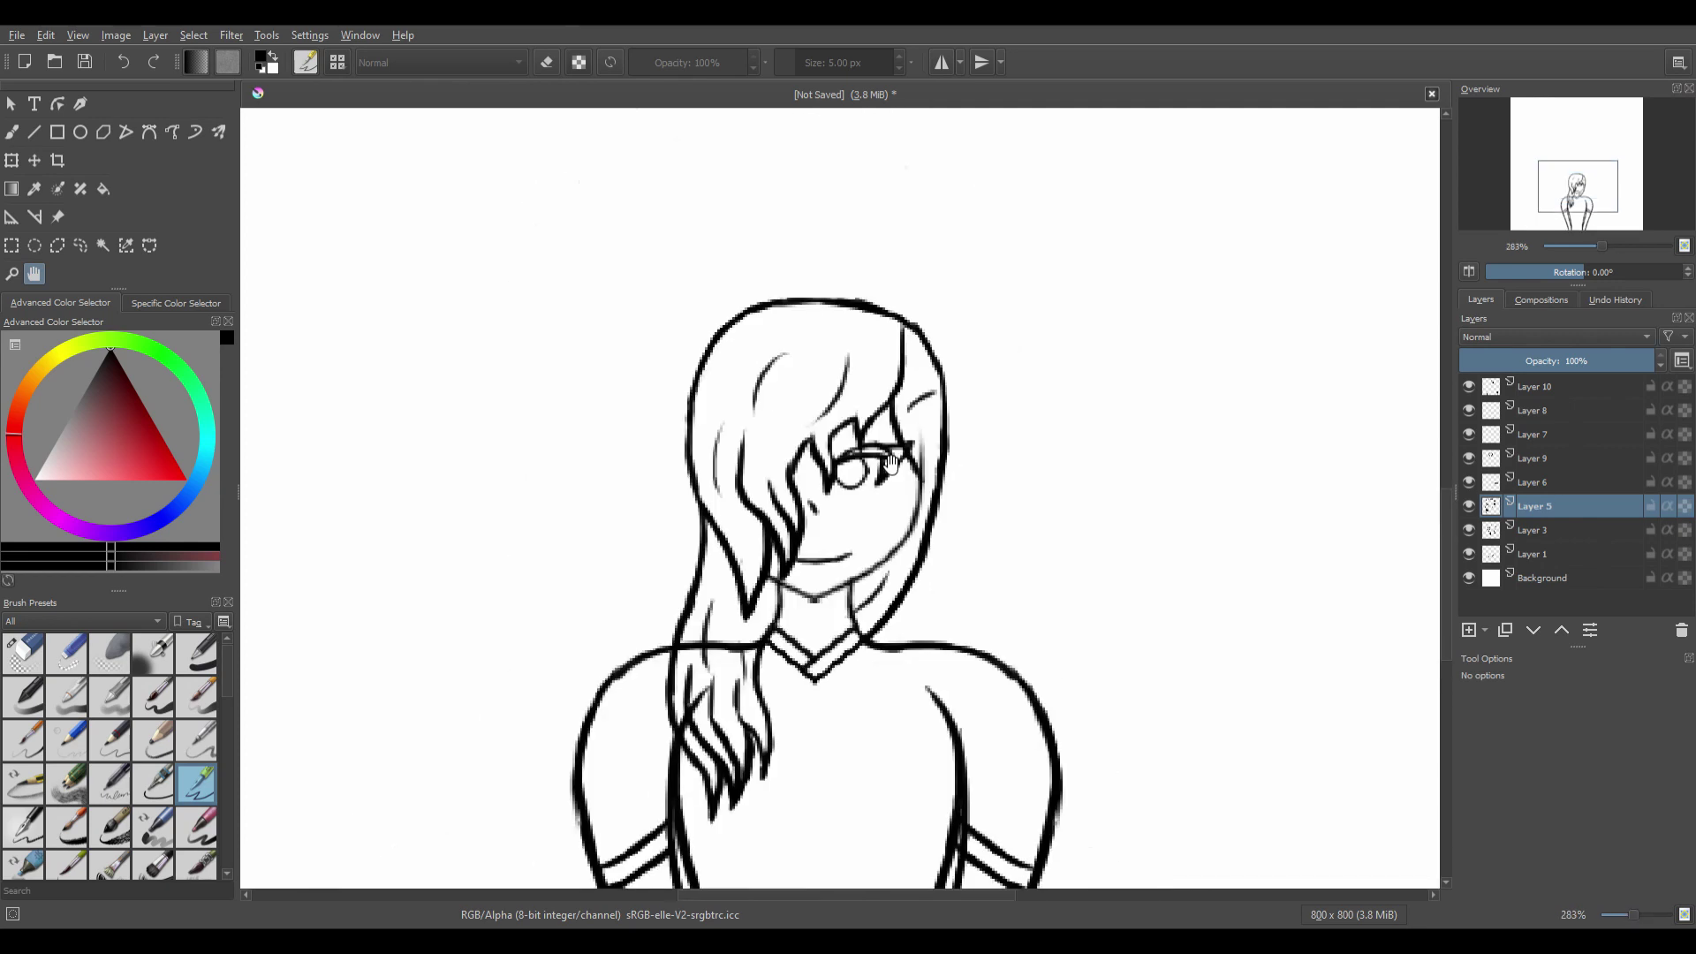
On Layer 3, erase the inner arm line and the shoulder line where they cross the long hair lock.
{"action": "scroll", "coordinate": [1075, 553], "scroll_direction": "up", "scroll_amount": 6}
{"action": "left_click", "coordinate": [1529, 537]}
{"action": "key", "text": "b"}
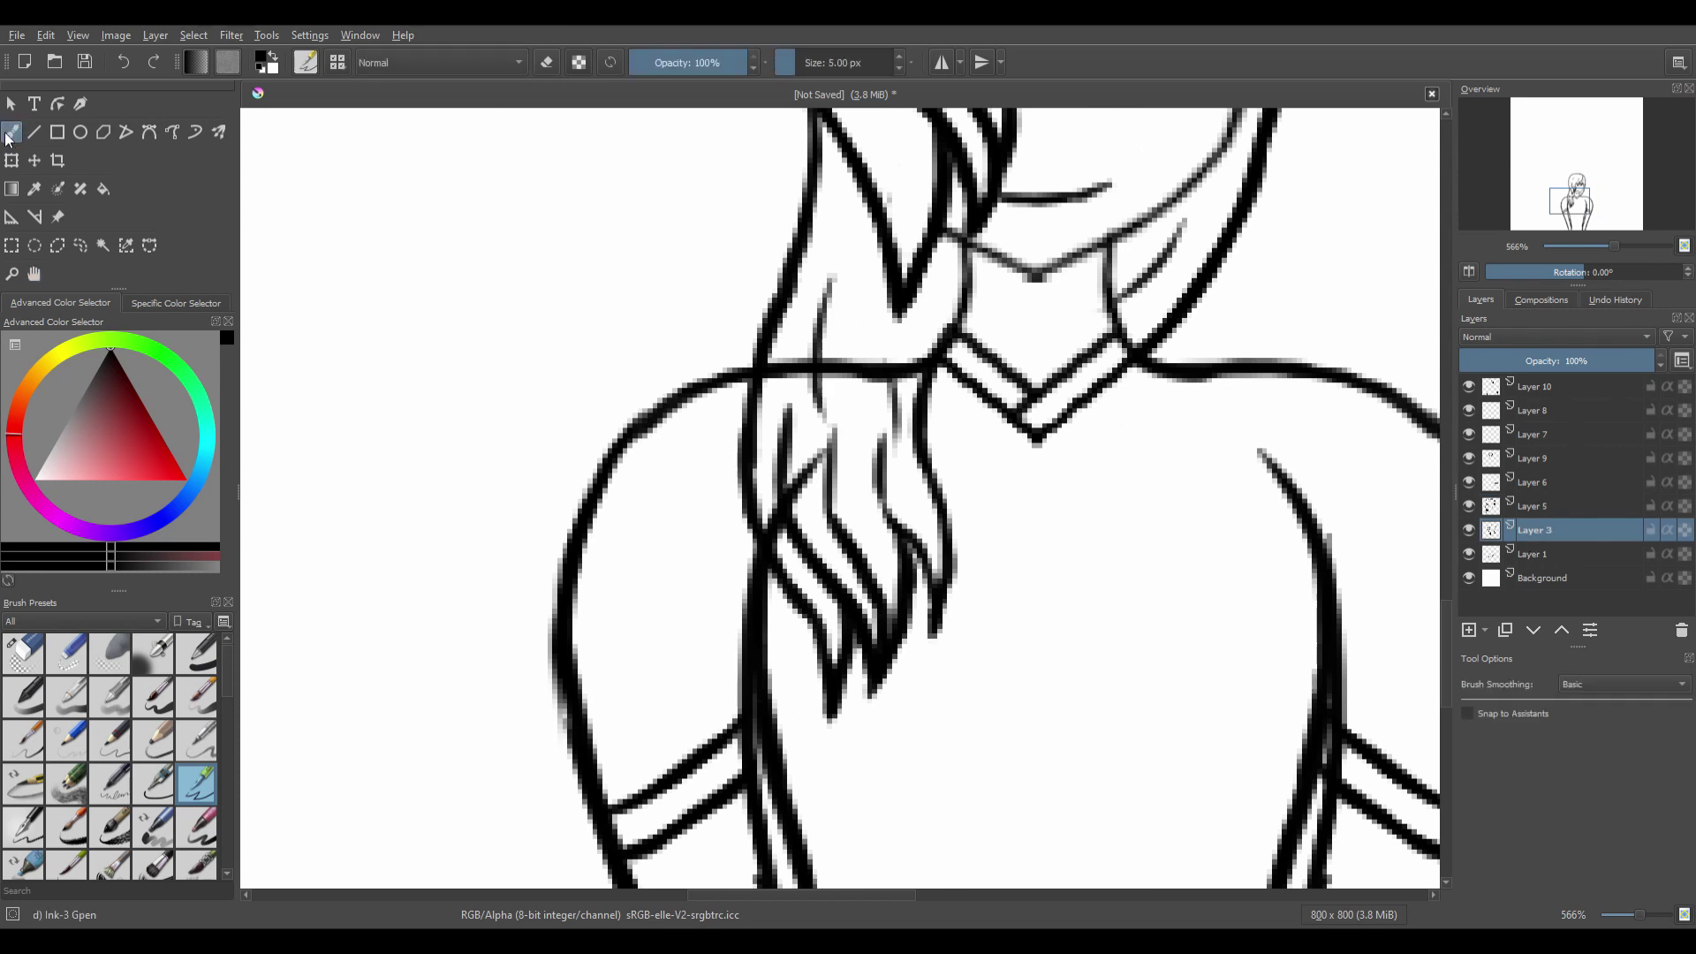
{"action": "key", "text": "e"}
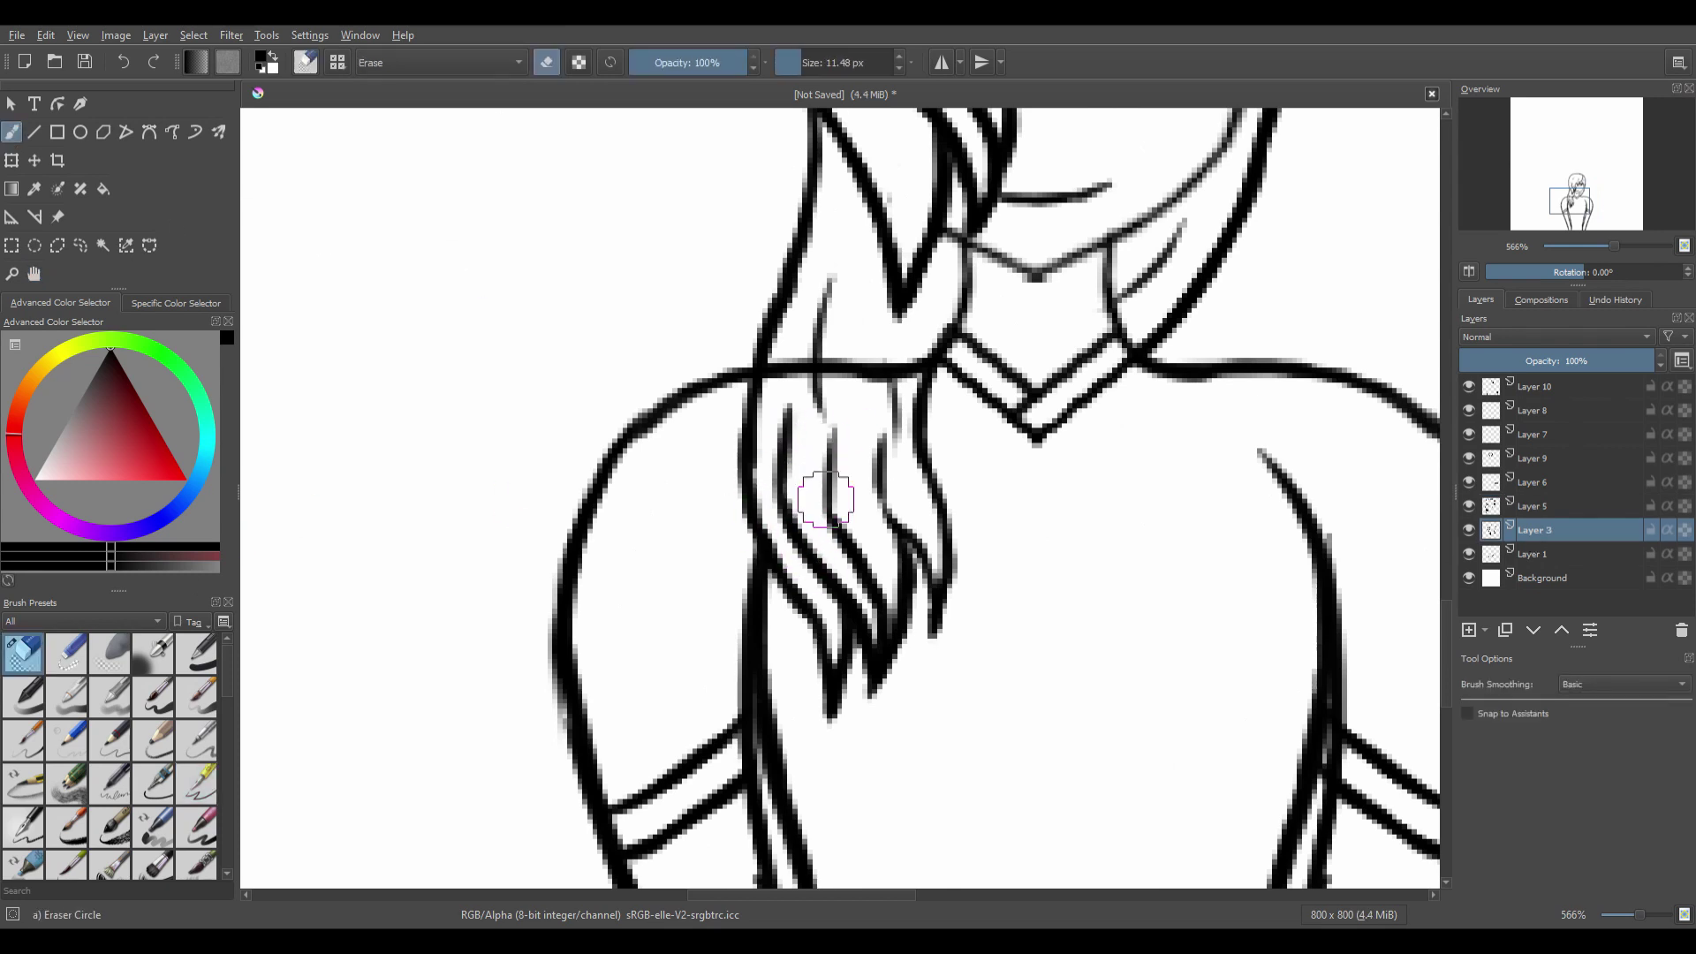
{"action": "left_click", "coordinate": [31, 273]}
{"action": "mouse_move", "coordinate": [918, 554]}
{"action": "left_mouse_down"}
{"action": "mouse_move", "coordinate": [765, 522]}
{"action": "mouse_move", "coordinate": [756, 572]}
{"action": "left_mouse_up"}
{"action": "key", "text": "b"}
{"action": "mouse_move", "coordinate": [650, 360]}
{"action": "left_mouse_down"}
{"action": "mouse_move", "coordinate": [663, 428]}
{"action": "mouse_move", "coordinate": [742, 371]}
{"action": "left_mouse_up"}
Select Layer 10 and activate the eraser near the sleeve band.
{"action": "left_click", "coordinate": [33, 274]}
{"action": "scroll", "coordinate": [945, 379], "scroll_direction": "down", "scroll_amount": 3}
{"action": "left_click_drag", "start_coordinate": [1092, 367], "coordinate": [1048, 415]}
{"action": "left_click", "coordinate": [1558, 395]}
{"action": "left_click_drag", "start_coordinate": [968, 548], "coordinate": [872, 541]}
{"action": "key", "text": "b"}
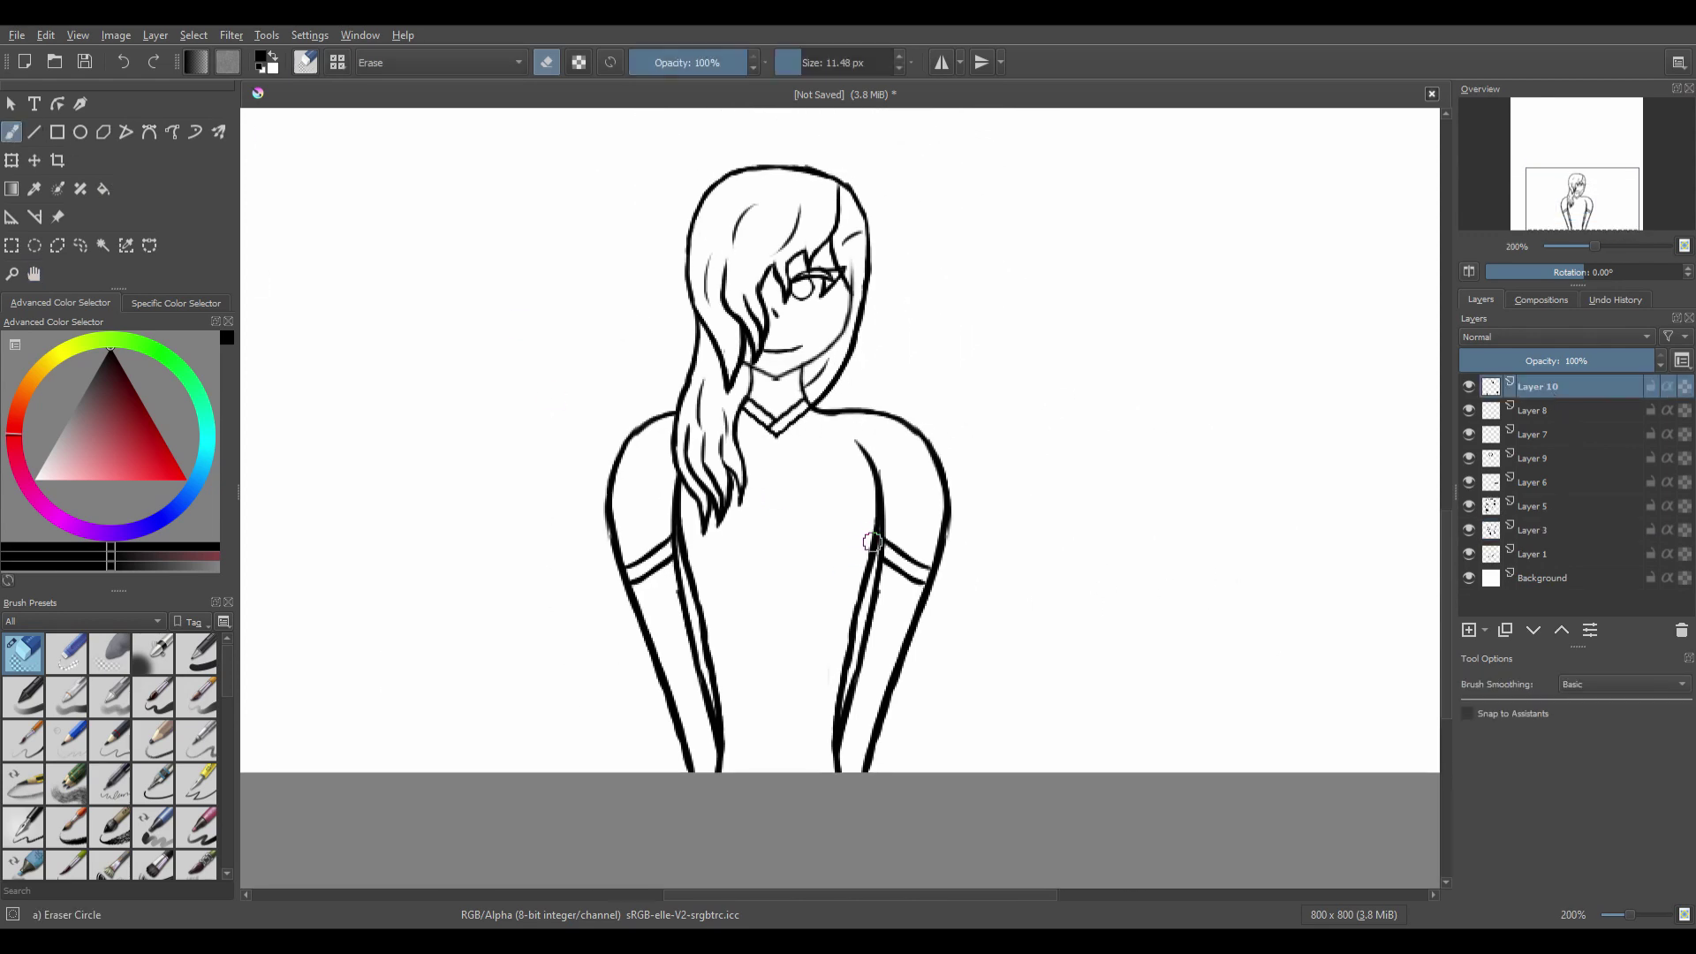
{"action": "left_click", "coordinate": [33, 274]}
{"action": "left_click_drag", "start_coordinate": [399, 310], "coordinate": [427, 461]}
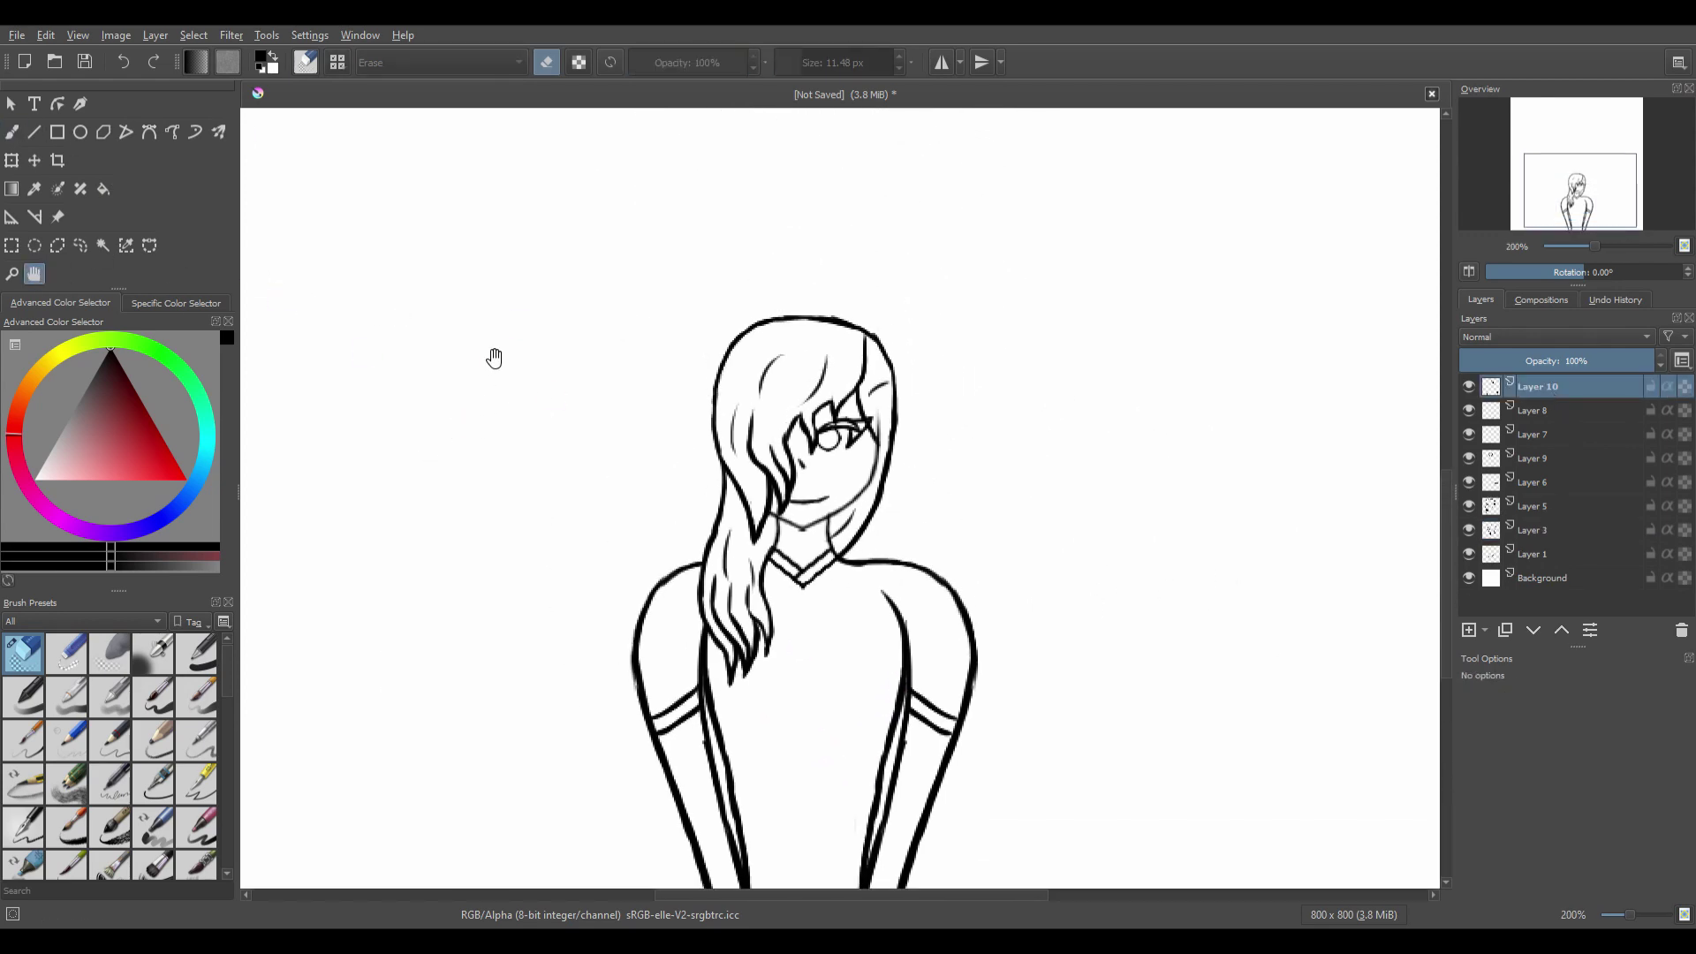
{"action": "scroll", "coordinate": [853, 424], "scroll_direction": "down", "scroll_amount": 1}
{"action": "left_click_drag", "start_coordinate": [1215, 341], "coordinate": [1219, 408]}
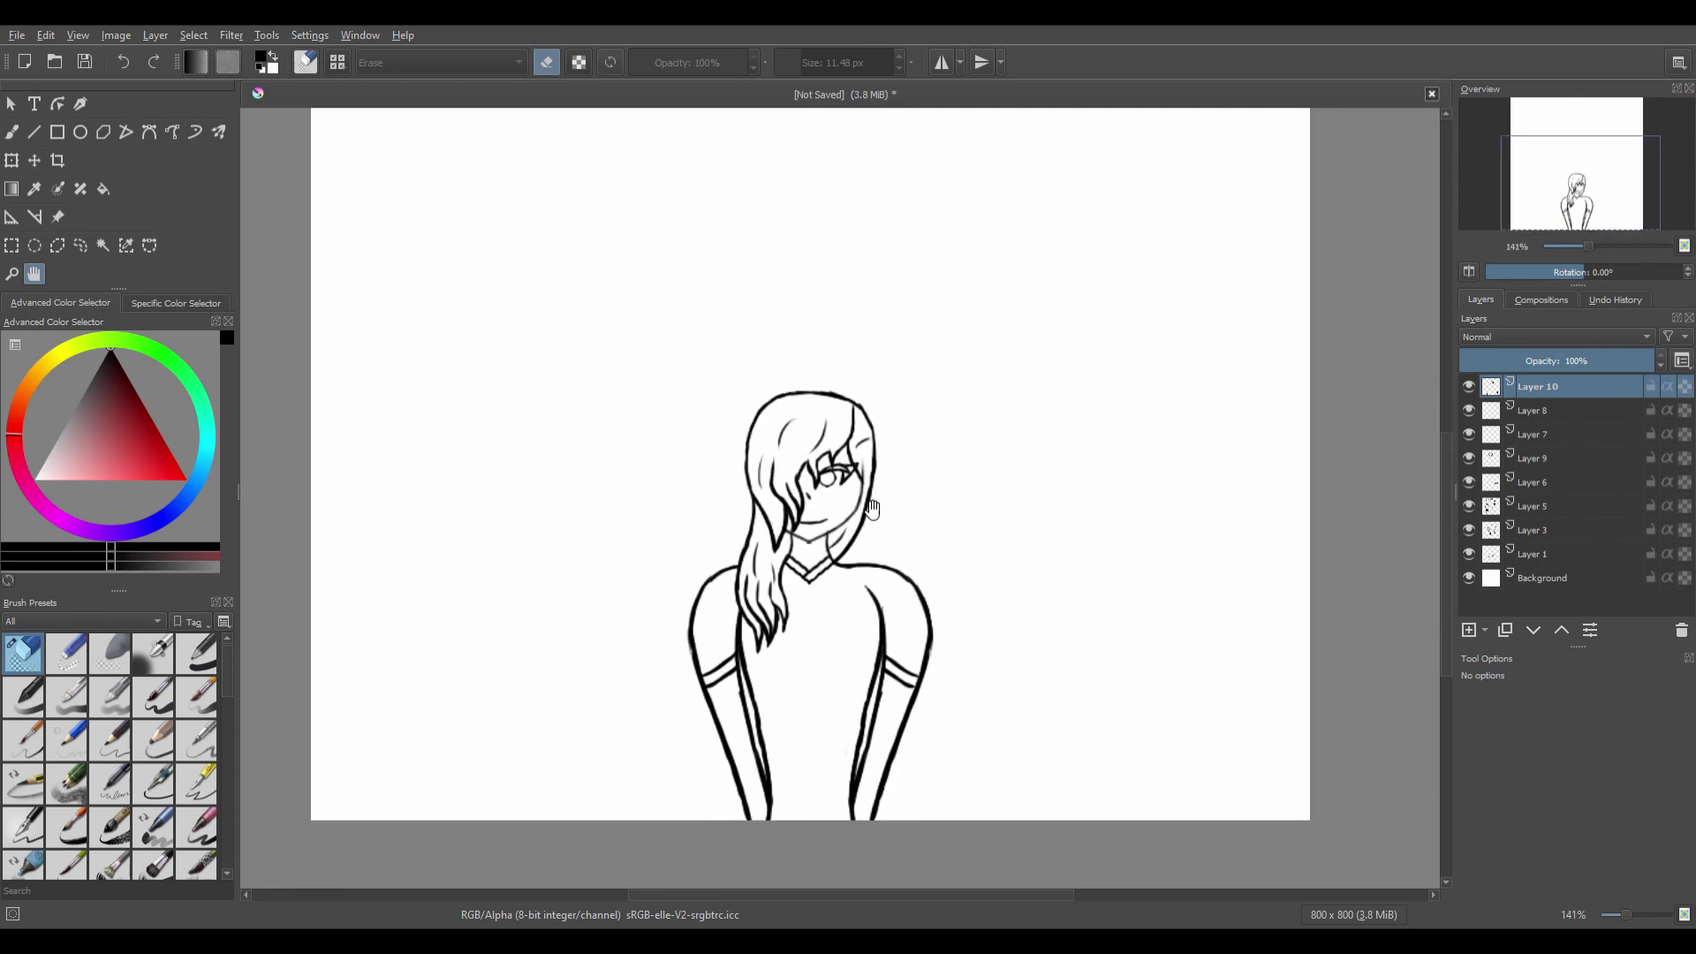
Add a paint layer directly above Background and choose a very dark reddish-brown painting colour.
{"action": "left_click_drag", "start_coordinate": [934, 555], "coordinate": [947, 507]}
{"action": "left_click", "coordinate": [1526, 579]}
{"action": "left_click", "coordinate": [1468, 630]}
{"action": "scroll", "coordinate": [855, 575], "scroll_direction": "up", "scroll_amount": 1}
{"action": "left_click_drag", "start_coordinate": [830, 525], "coordinate": [836, 555]}
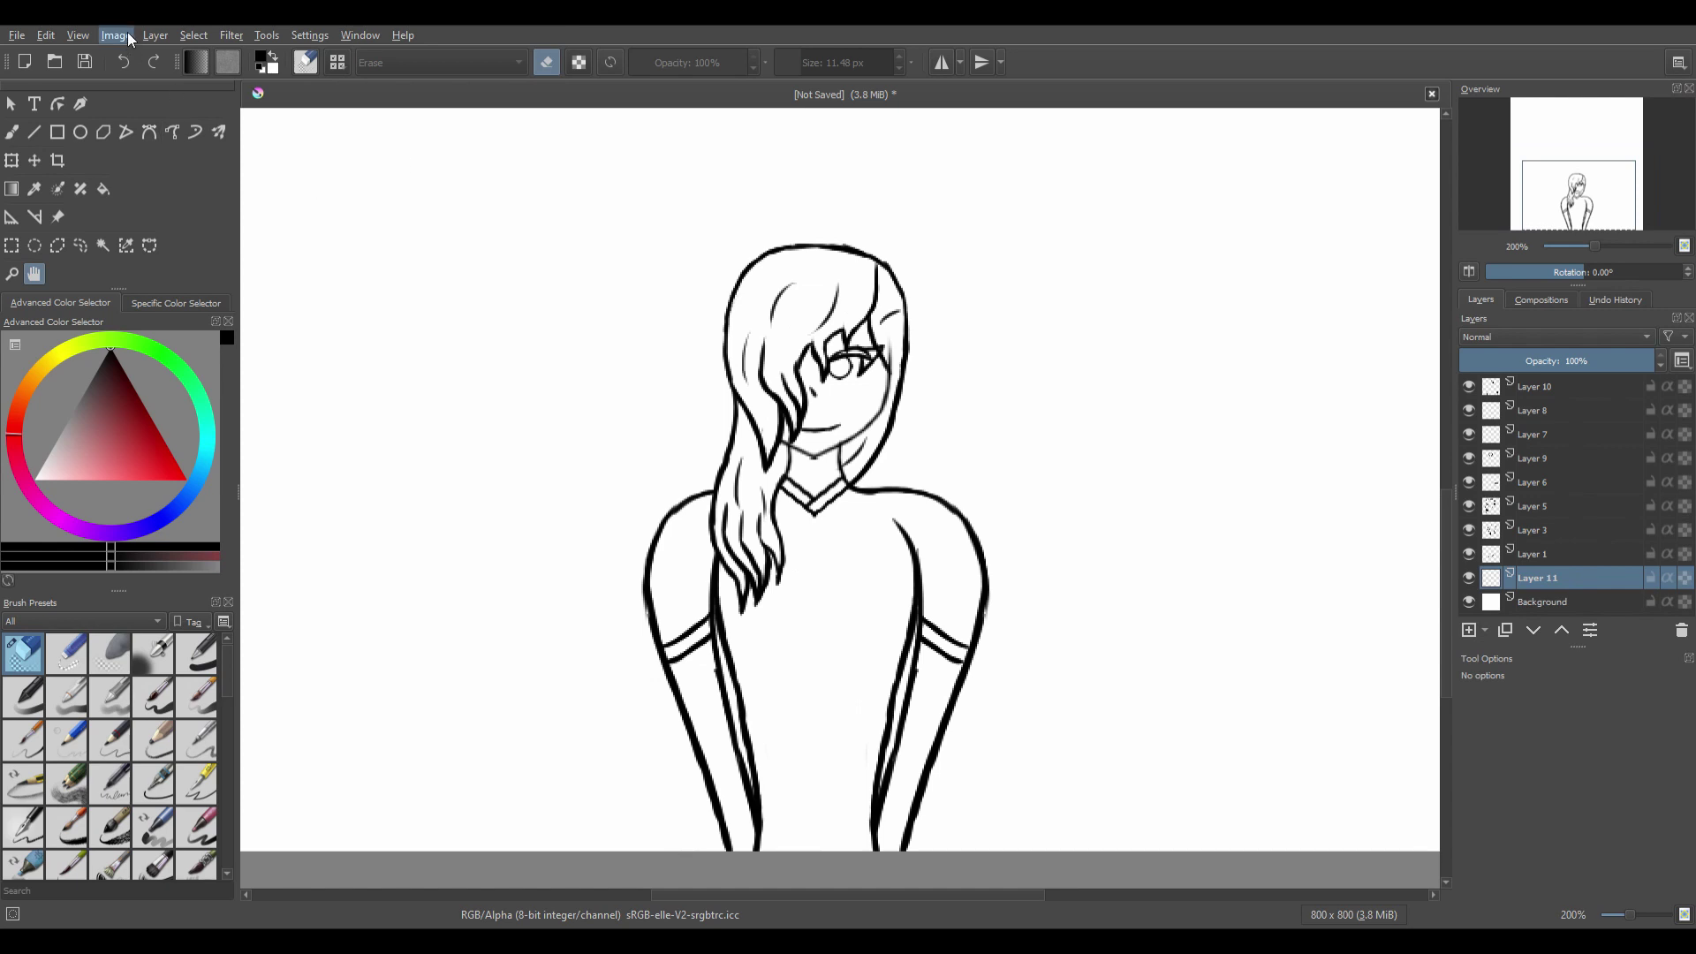
{"action": "left_click", "coordinate": [15, 136]}
{"action": "left_click", "coordinate": [17, 408]}
{"action": "left_click_drag", "start_coordinate": [145, 403], "coordinate": [136, 379]}
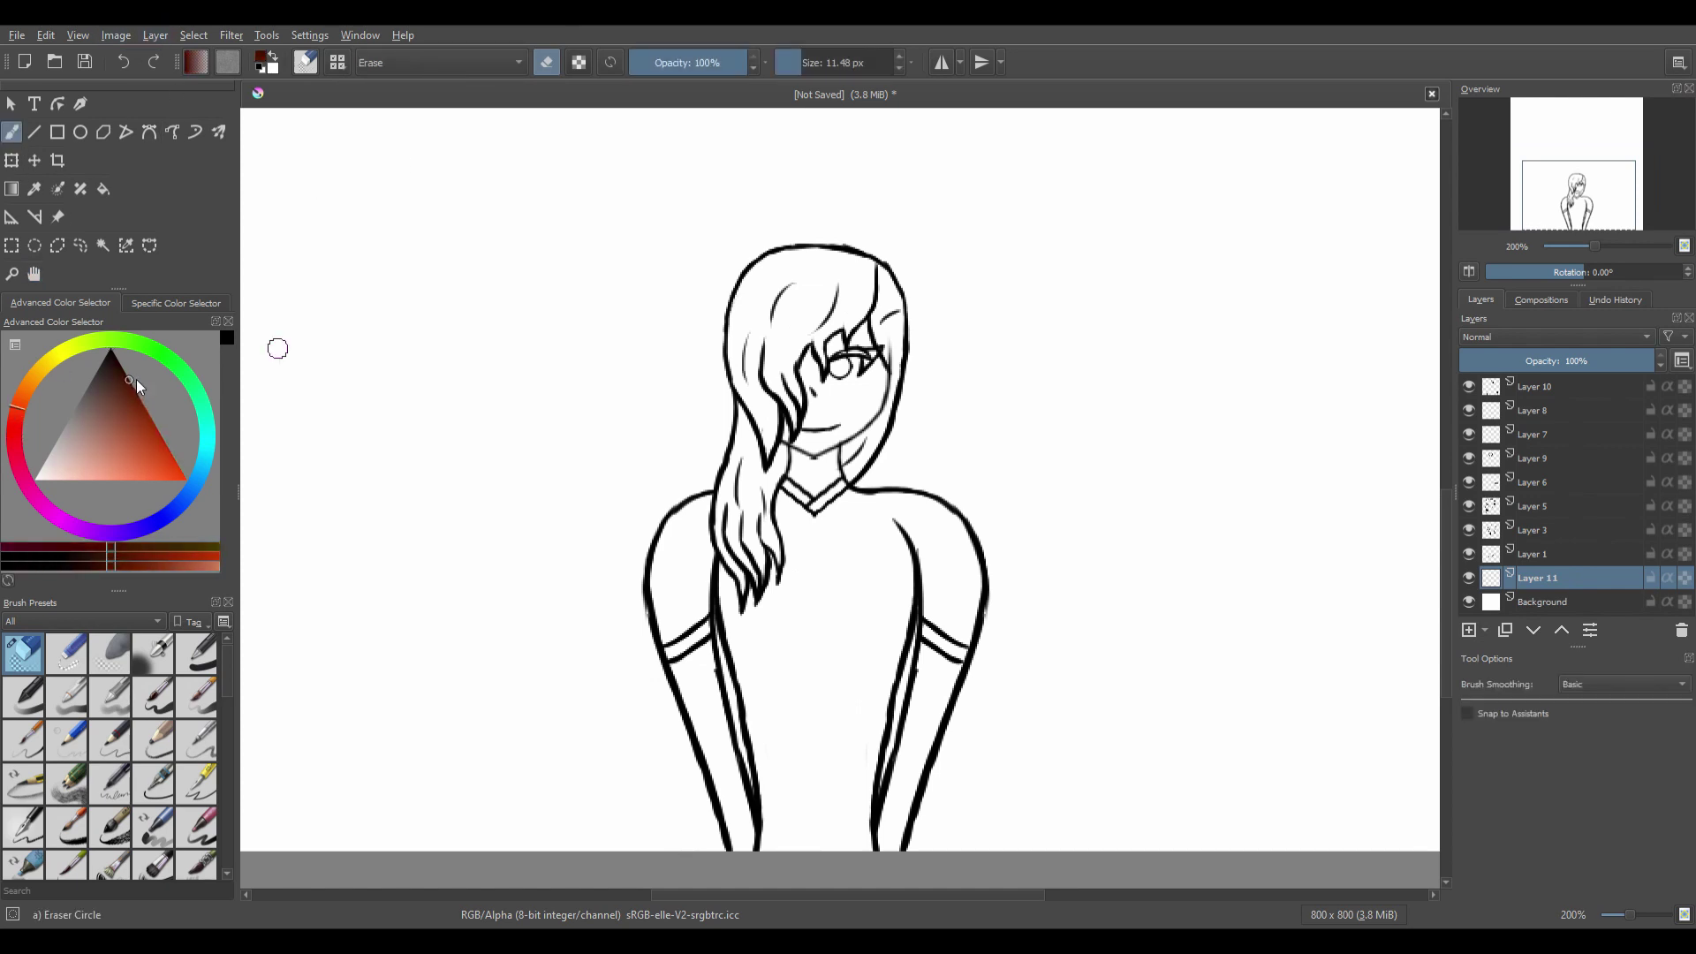
{"action": "left_click", "coordinate": [123, 369]}
Paint the hair dark reddish brown on the new layer beneath the line art, including the long side lock.
{"action": "key", "text": "e"}
{"action": "mouse_move", "coordinate": [730, 235]}
{"action": "left_mouse_down"}
{"action": "mouse_move", "coordinate": [766, 306]}
{"action": "mouse_move", "coordinate": [764, 393]}
{"action": "mouse_move", "coordinate": [813, 301]}
{"action": "mouse_move", "coordinate": [863, 287]}
{"action": "mouse_move", "coordinate": [856, 409]}
{"action": "mouse_move", "coordinate": [738, 524]}
{"action": "mouse_move", "coordinate": [747, 566]}
{"action": "left_mouse_up"}
{"action": "left_click", "coordinate": [35, 273]}
{"action": "scroll", "coordinate": [760, 480], "scroll_direction": "up", "scroll_amount": 2}
Erase the dark brown paint covering the face, neck and background so it stays within the hair outlines.
{"action": "left_click", "coordinate": [22, 653]}
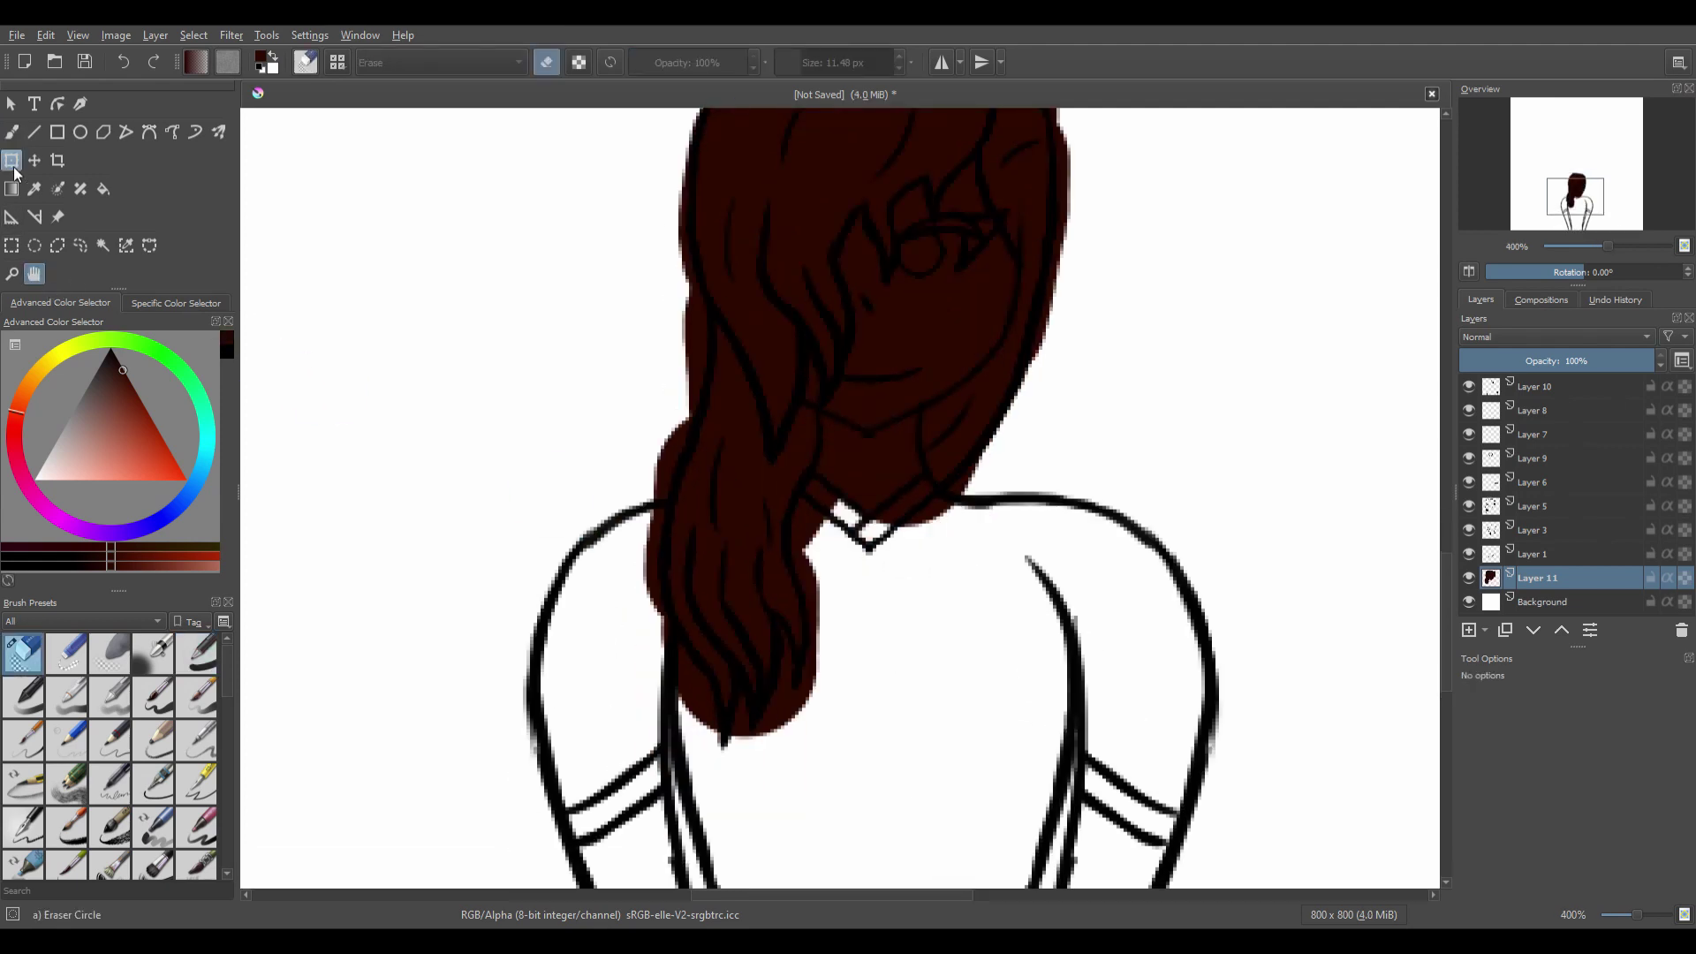
{"action": "left_click", "coordinate": [11, 131]}
{"action": "mouse_move", "coordinate": [685, 161]}
{"action": "left_mouse_down"}
{"action": "mouse_move", "coordinate": [691, 373]}
{"action": "mouse_move", "coordinate": [666, 636]}
{"action": "mouse_move", "coordinate": [704, 711]}
{"action": "mouse_move", "coordinate": [776, 712]}
{"action": "mouse_move", "coordinate": [804, 530]}
{"action": "mouse_move", "coordinate": [892, 433]}
{"action": "mouse_move", "coordinate": [868, 556]}
{"action": "mouse_move", "coordinate": [937, 364]}
{"action": "mouse_move", "coordinate": [1006, 287]}
{"action": "mouse_move", "coordinate": [857, 249]}
{"action": "mouse_move", "coordinate": [863, 398]}
{"action": "mouse_move", "coordinate": [976, 268]}
{"action": "mouse_move", "coordinate": [1051, 335]}
{"action": "left_mouse_up"}
{"action": "left_click", "coordinate": [34, 273]}
{"action": "left_click_drag", "start_coordinate": [441, 353], "coordinate": [364, 537]}
{"action": "left_click", "coordinate": [11, 132]}
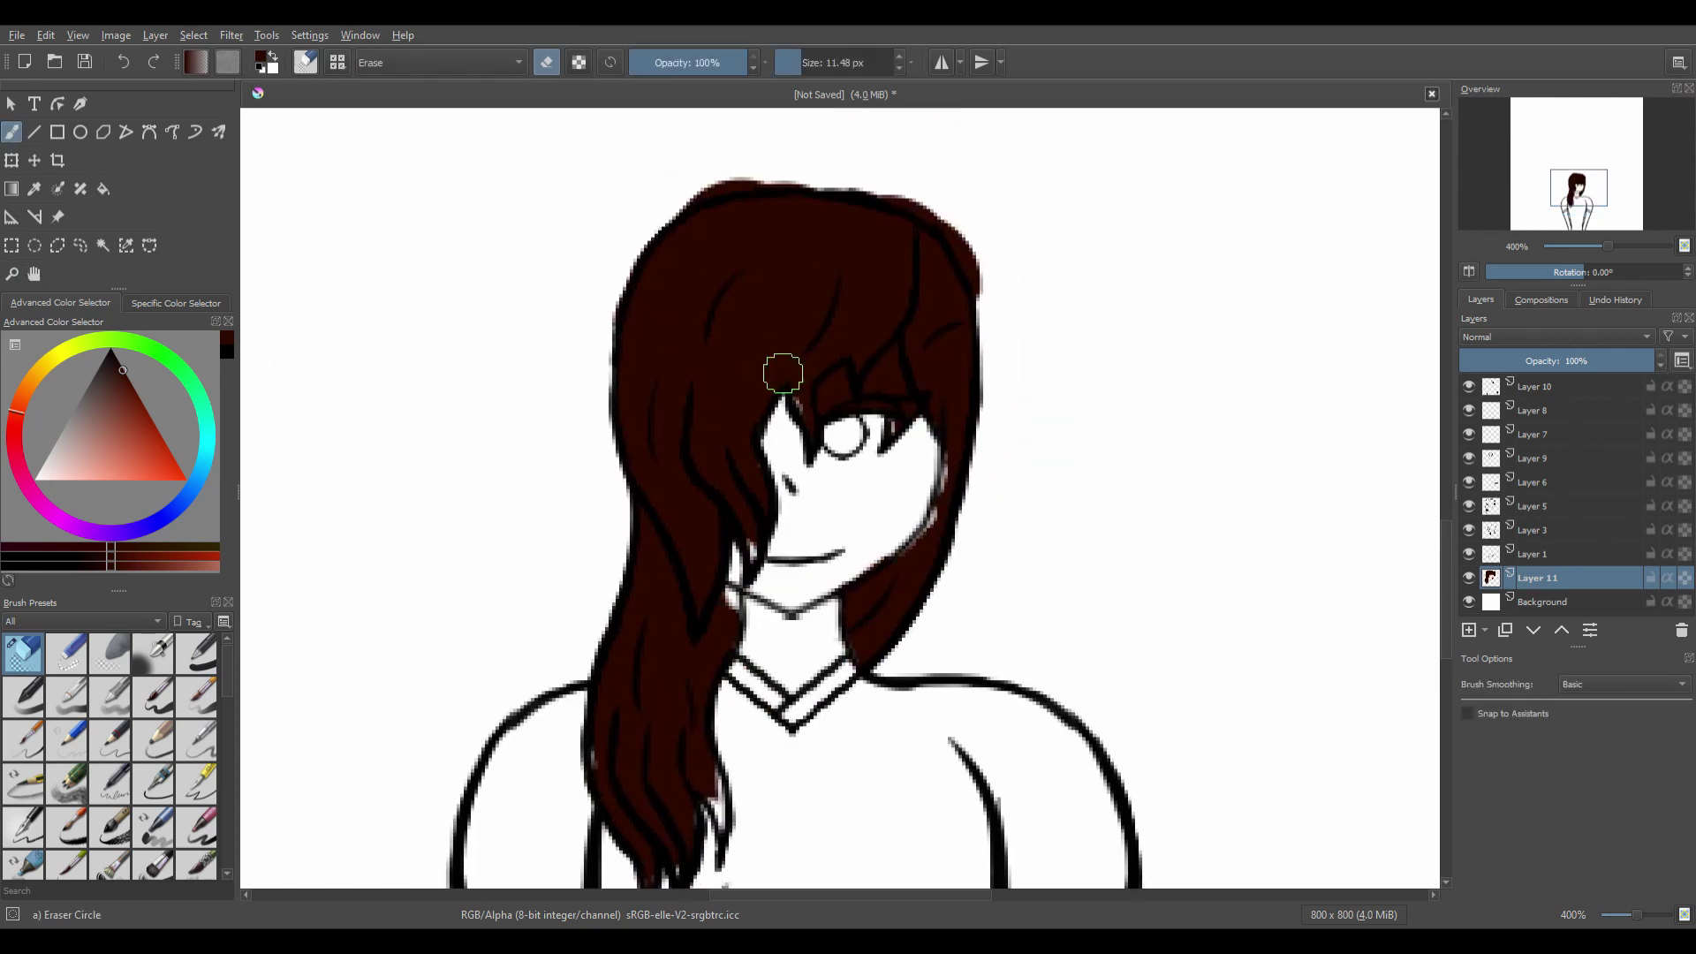
{"action": "mouse_move", "coordinate": [895, 348]}
{"action": "left_mouse_down"}
{"action": "mouse_move", "coordinate": [960, 220]}
{"action": "mouse_move", "coordinate": [925, 214]}
{"action": "mouse_move", "coordinate": [996, 324]}
{"action": "mouse_move", "coordinate": [774, 166]}
{"action": "mouse_move", "coordinate": [685, 217]}
{"action": "left_mouse_up"}
Fill the remaining gaps at the hair edges, fringe and lock tips with a small Basic-1 brush down to 2.48 px.
{"action": "left_click", "coordinate": [196, 654]}
{"action": "left_click_drag", "start_coordinate": [774, 117], "coordinate": [786, 204]}
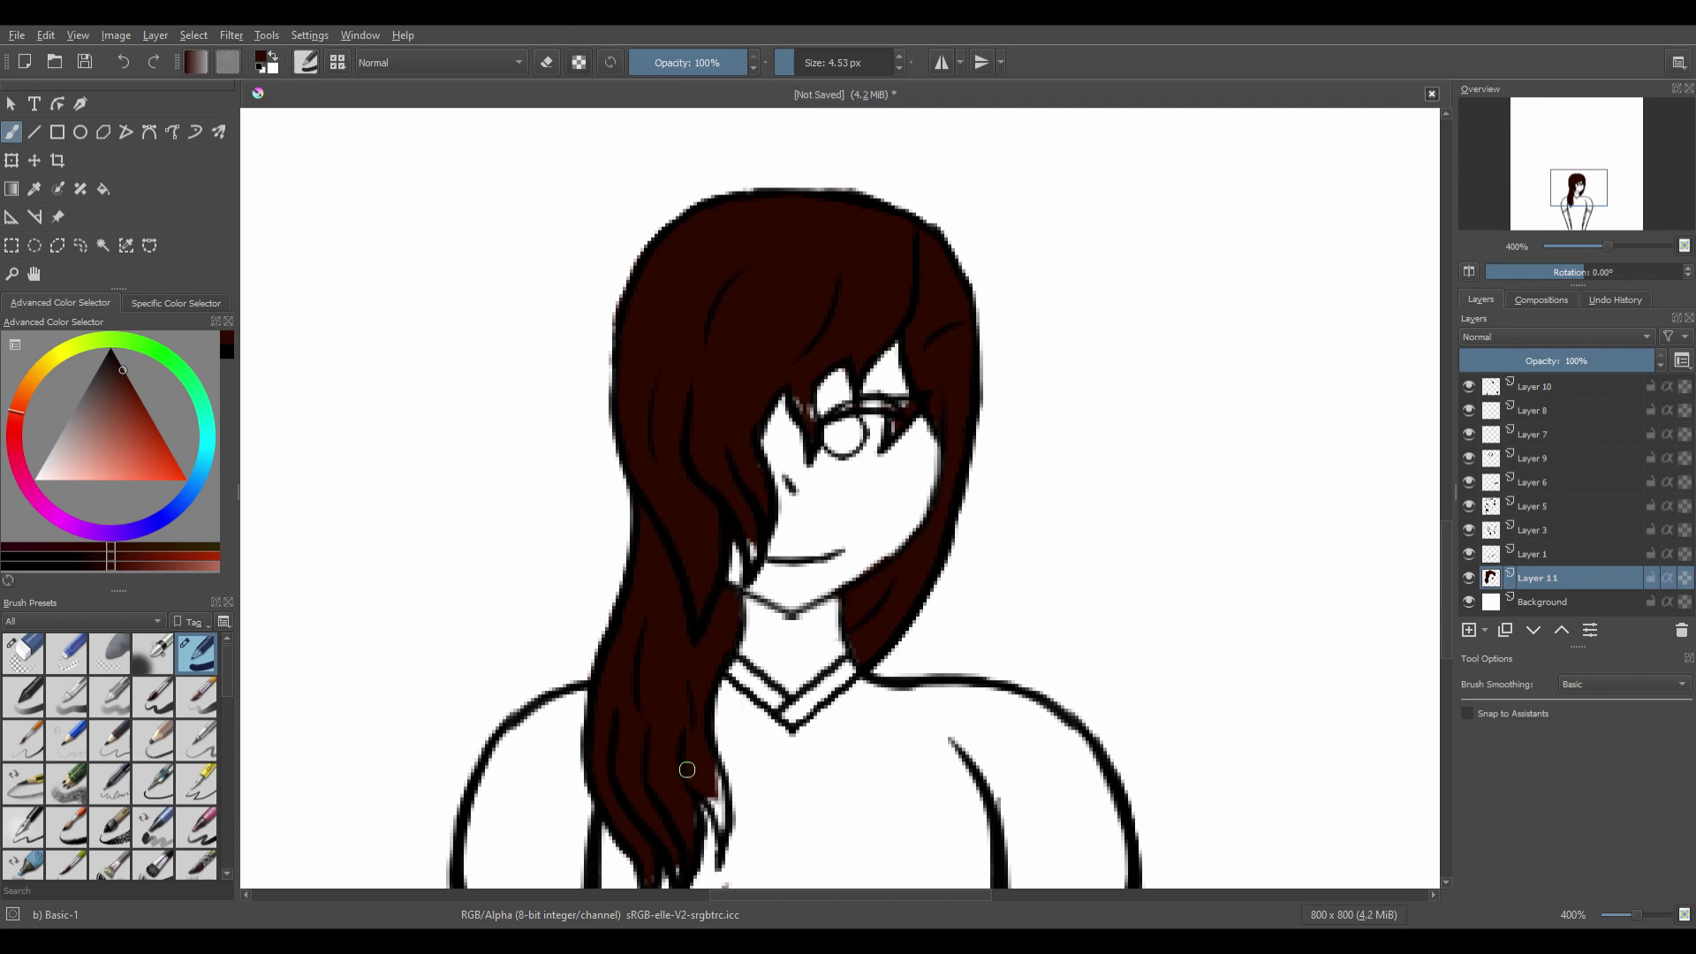
{"action": "left_click", "coordinate": [34, 274]}
{"action": "left_click_drag", "start_coordinate": [493, 491], "coordinate": [468, 356]}
{"action": "left_click", "coordinate": [13, 135]}
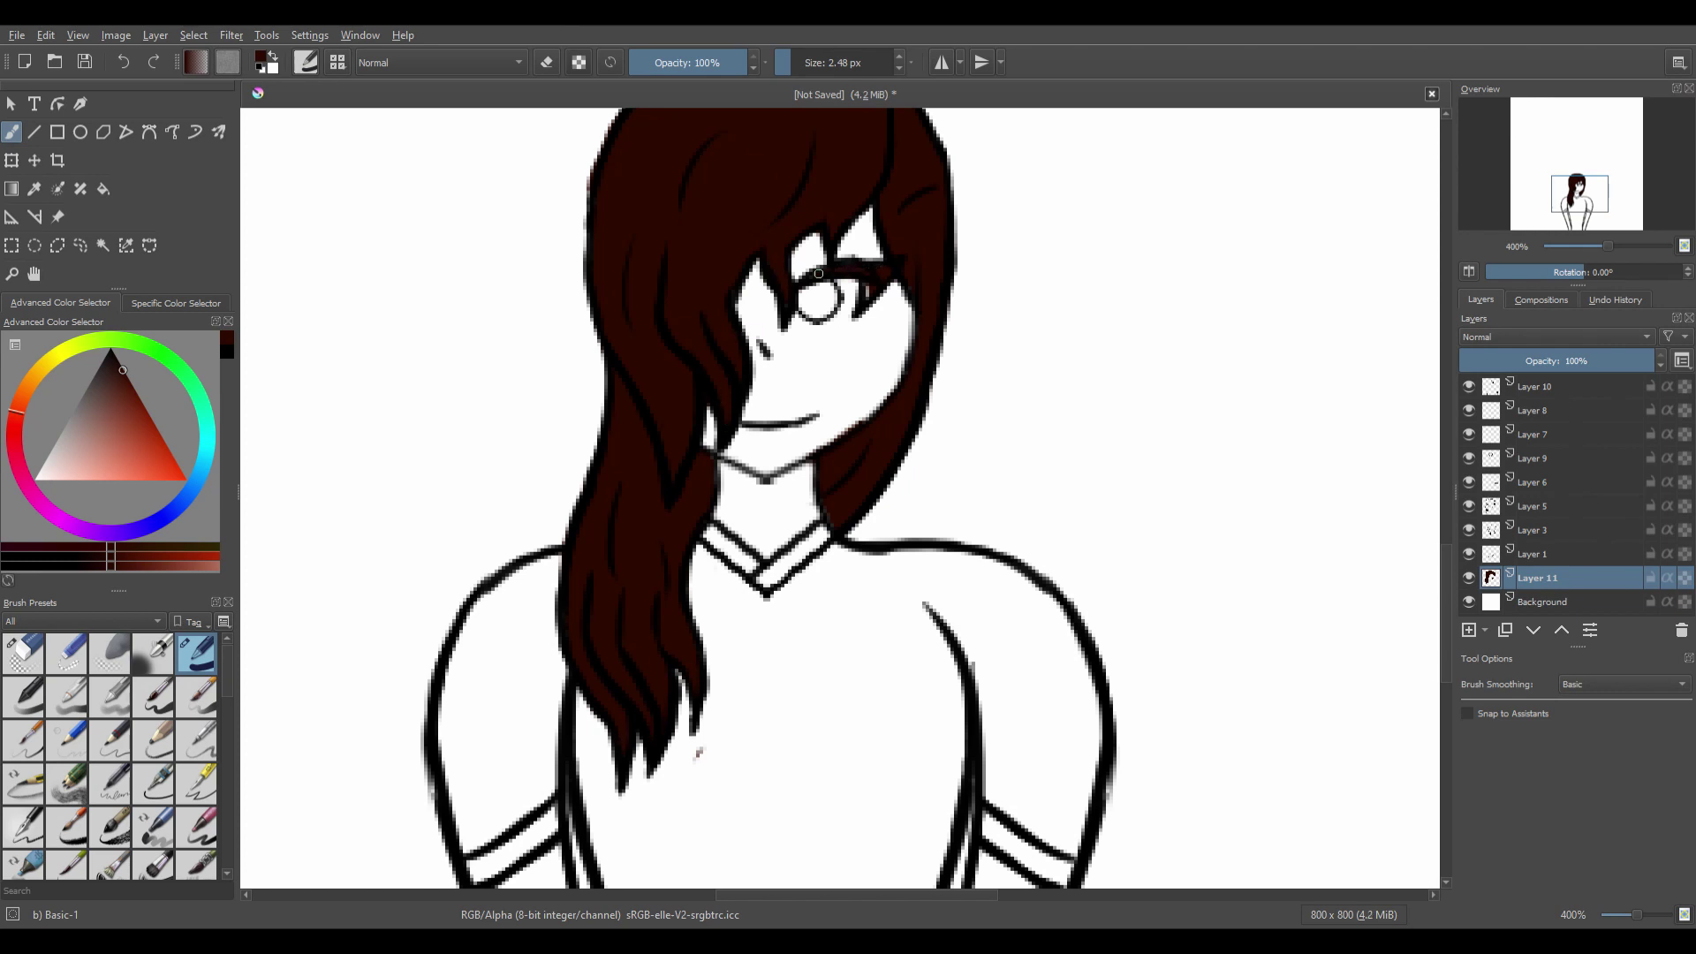
{"action": "key", "text": "space"}
{"action": "left_click_drag", "start_coordinate": [699, 574], "coordinate": [666, 583]}
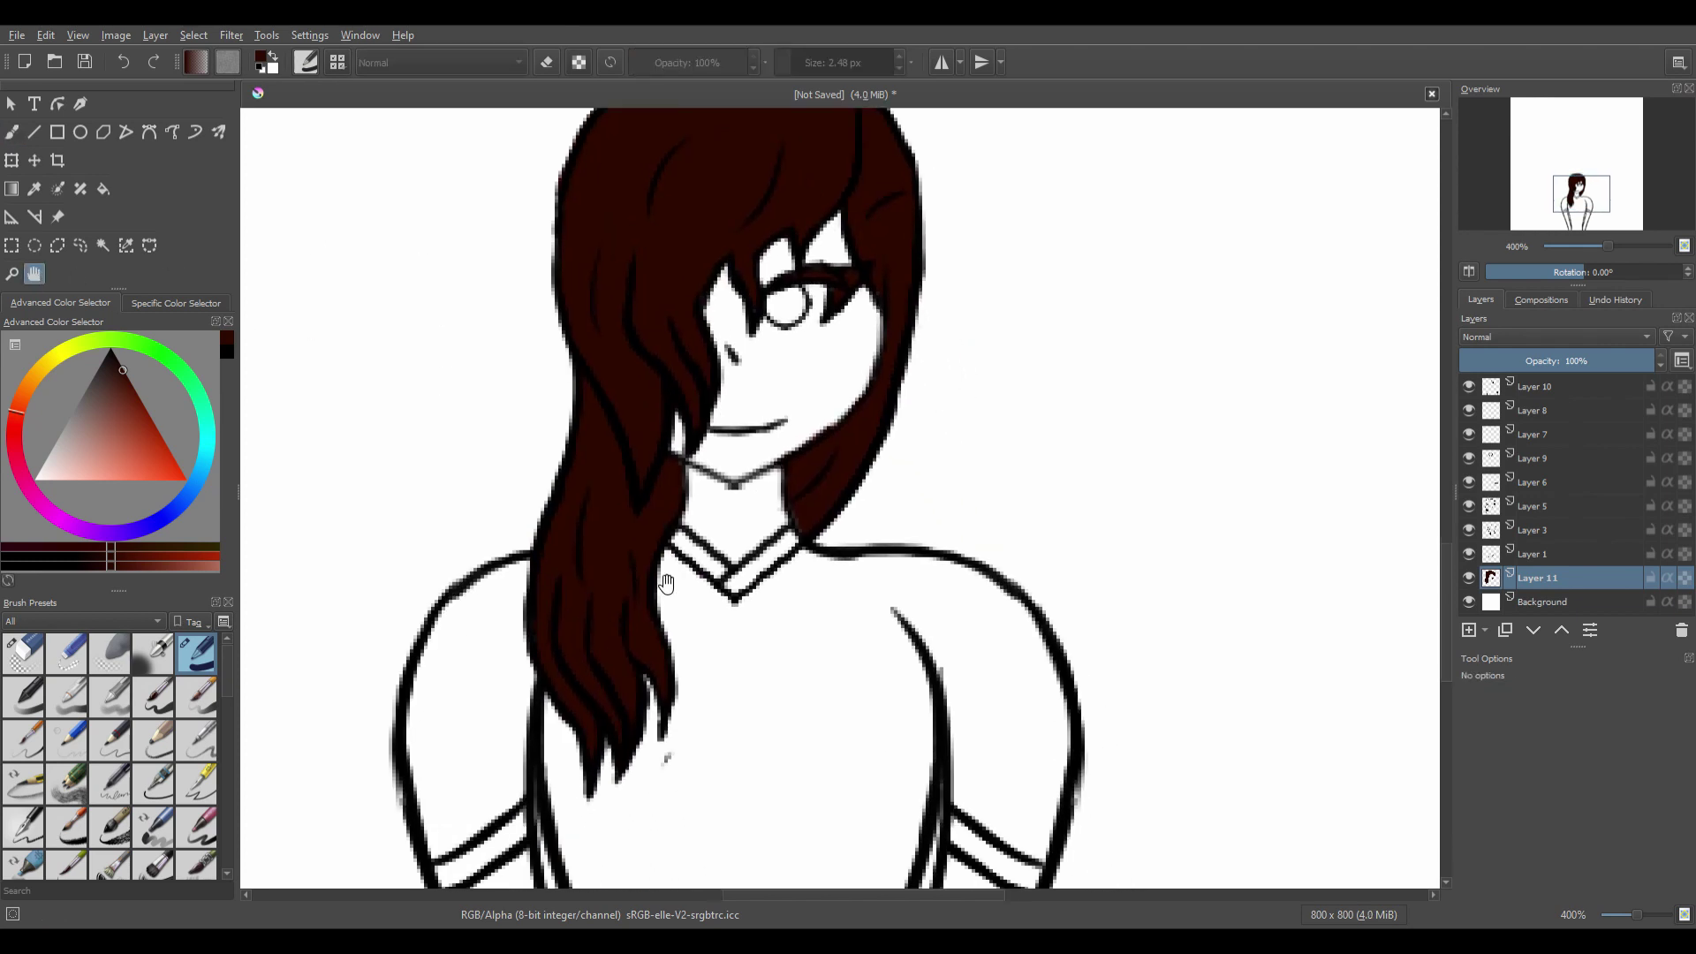
{"action": "left_click", "coordinate": [1547, 489]}
{"action": "left_click", "coordinate": [24, 660]}
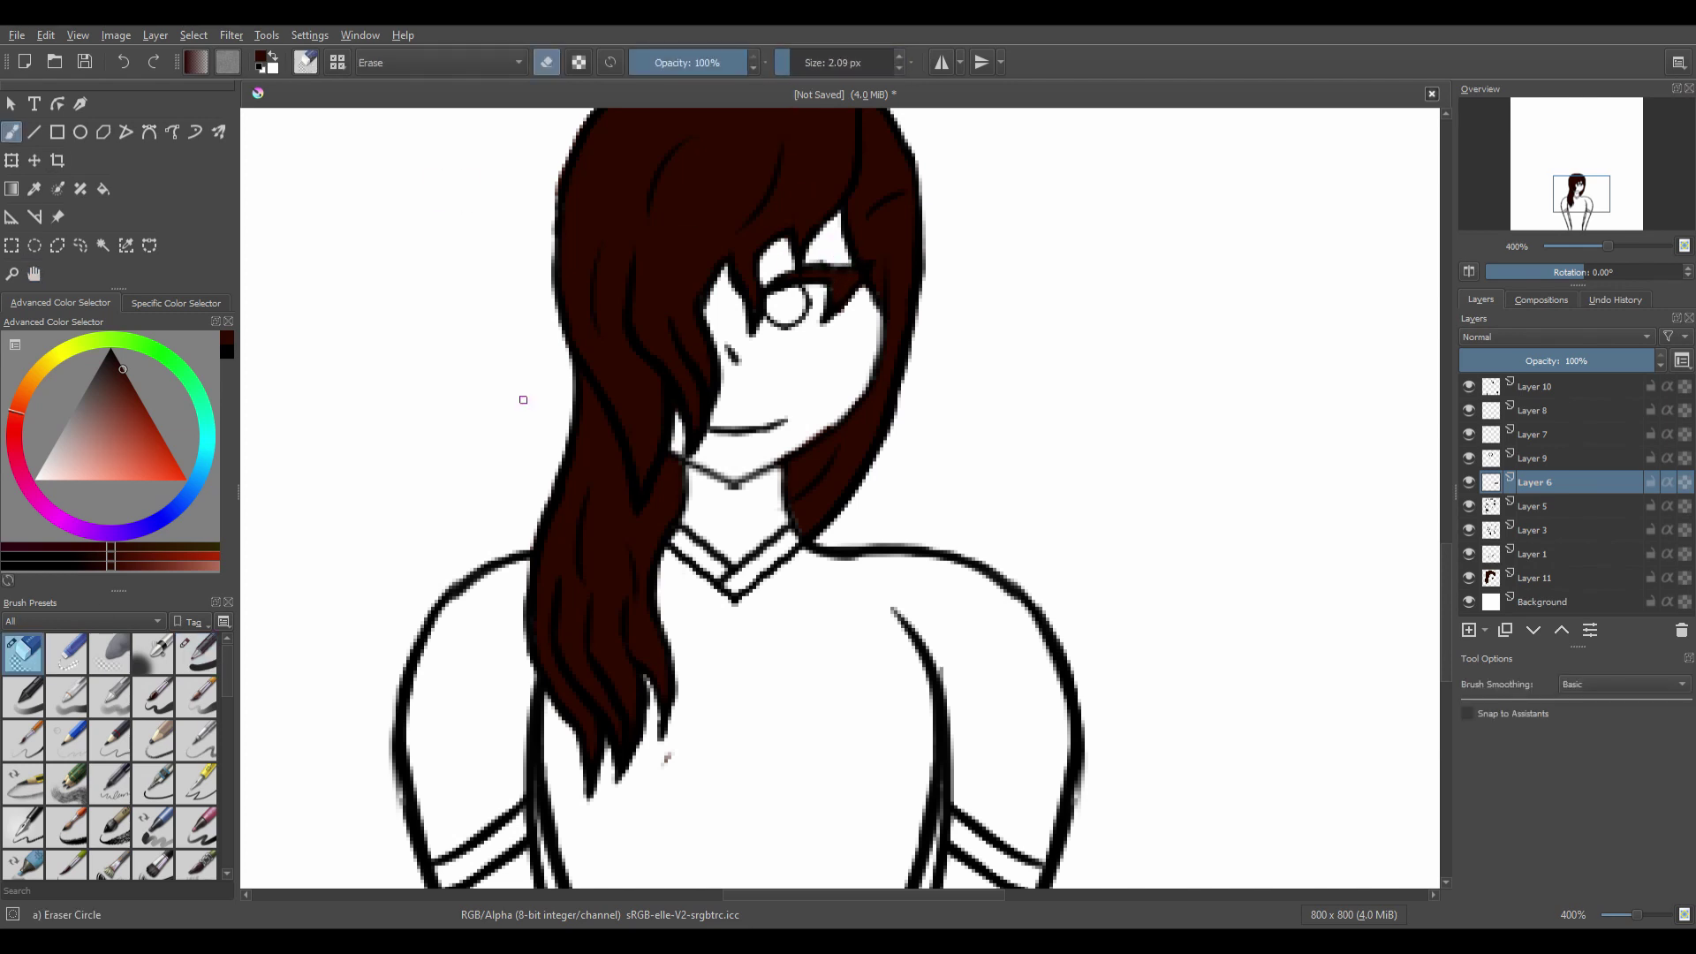
{"action": "left_click", "coordinate": [35, 273]}
{"action": "left_click_drag", "start_coordinate": [658, 334], "coordinate": [681, 370]}
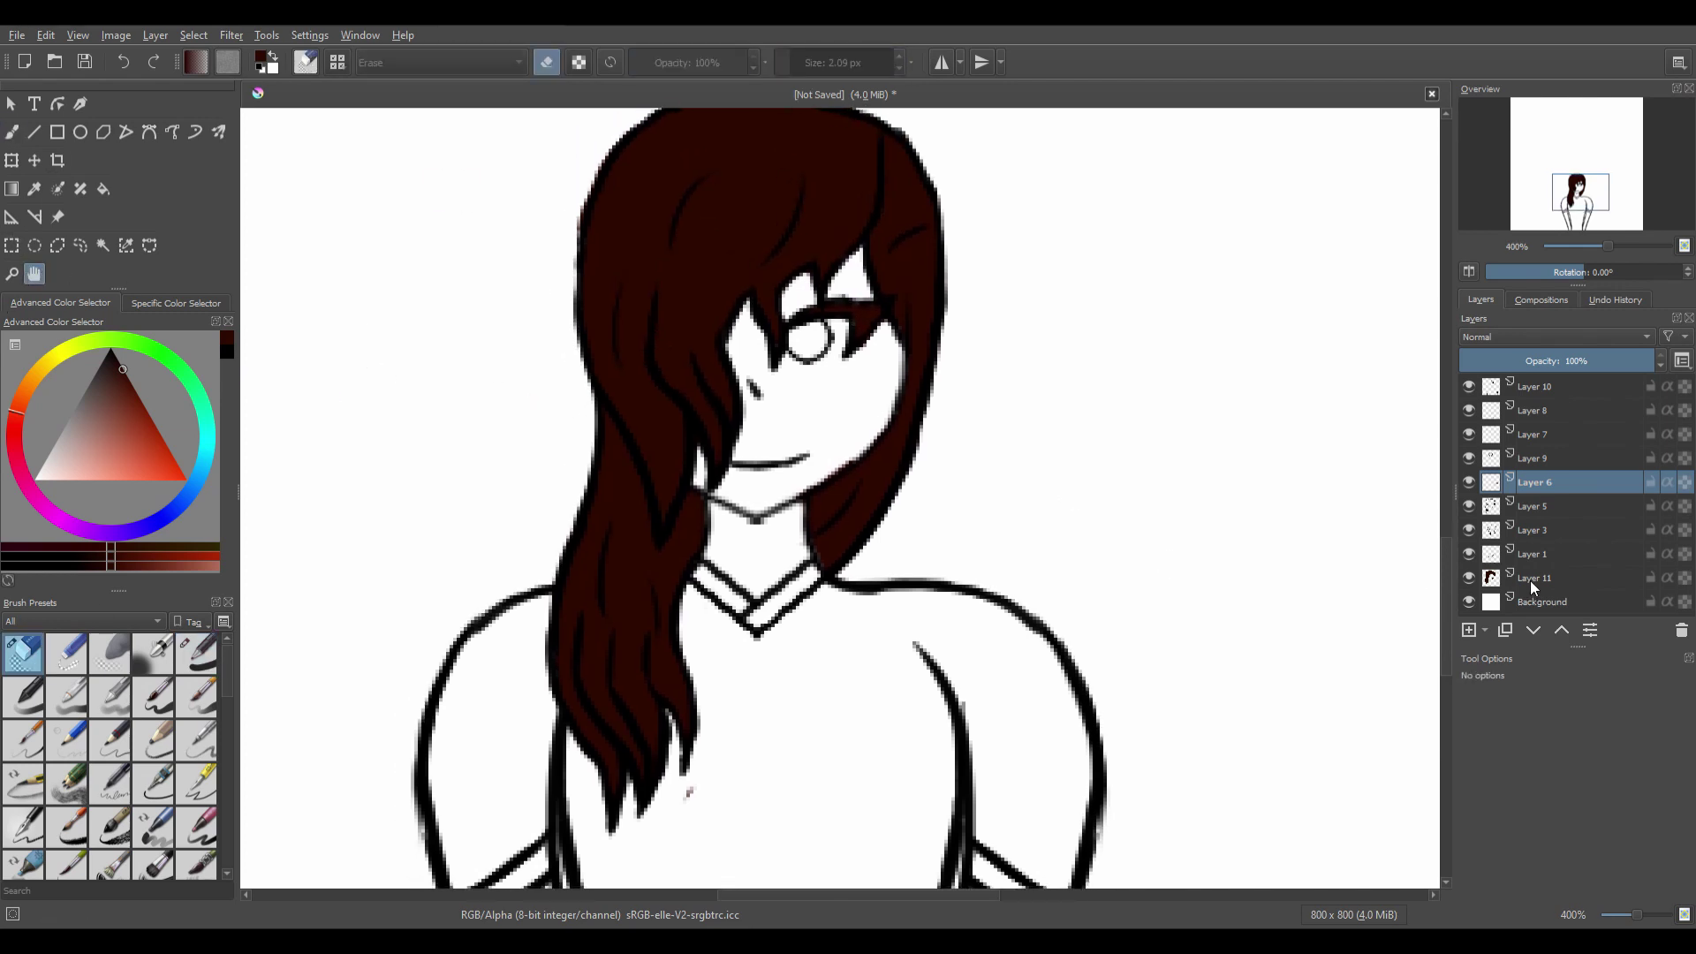
On Layer 11, erase the stray brown speck below the tip of the long hair lock.
{"action": "left_click", "coordinate": [1576, 582]}
{"action": "scroll", "coordinate": [1098, 445], "scroll_direction": "down", "scroll_amount": 1}
{"action": "scroll", "coordinate": [967, 246], "scroll_direction": "up", "scroll_amount": 3}
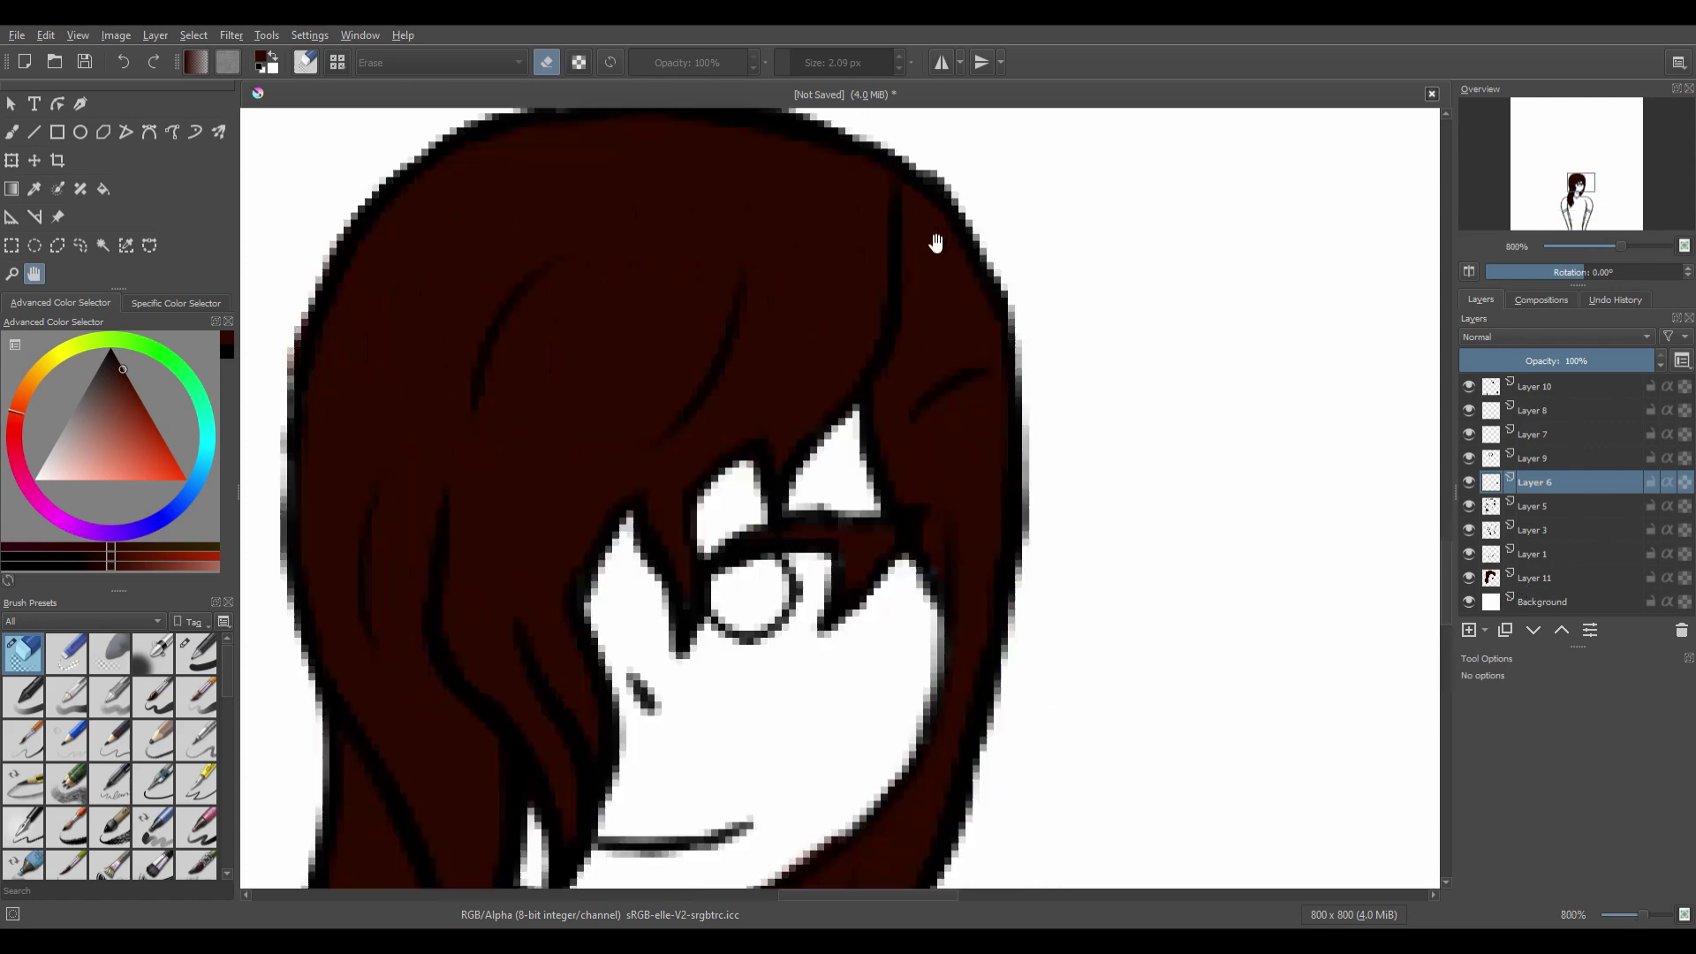
{"action": "scroll", "coordinate": [977, 230], "scroll_direction": "down", "scroll_amount": 3}
{"action": "scroll", "coordinate": [937, 459], "scroll_direction": "up", "scroll_amount": 3}
{"action": "left_click_drag", "start_coordinate": [901, 496], "coordinate": [926, 444]}
{"action": "left_click_drag", "start_coordinate": [988, 721], "coordinate": [1068, 567]}
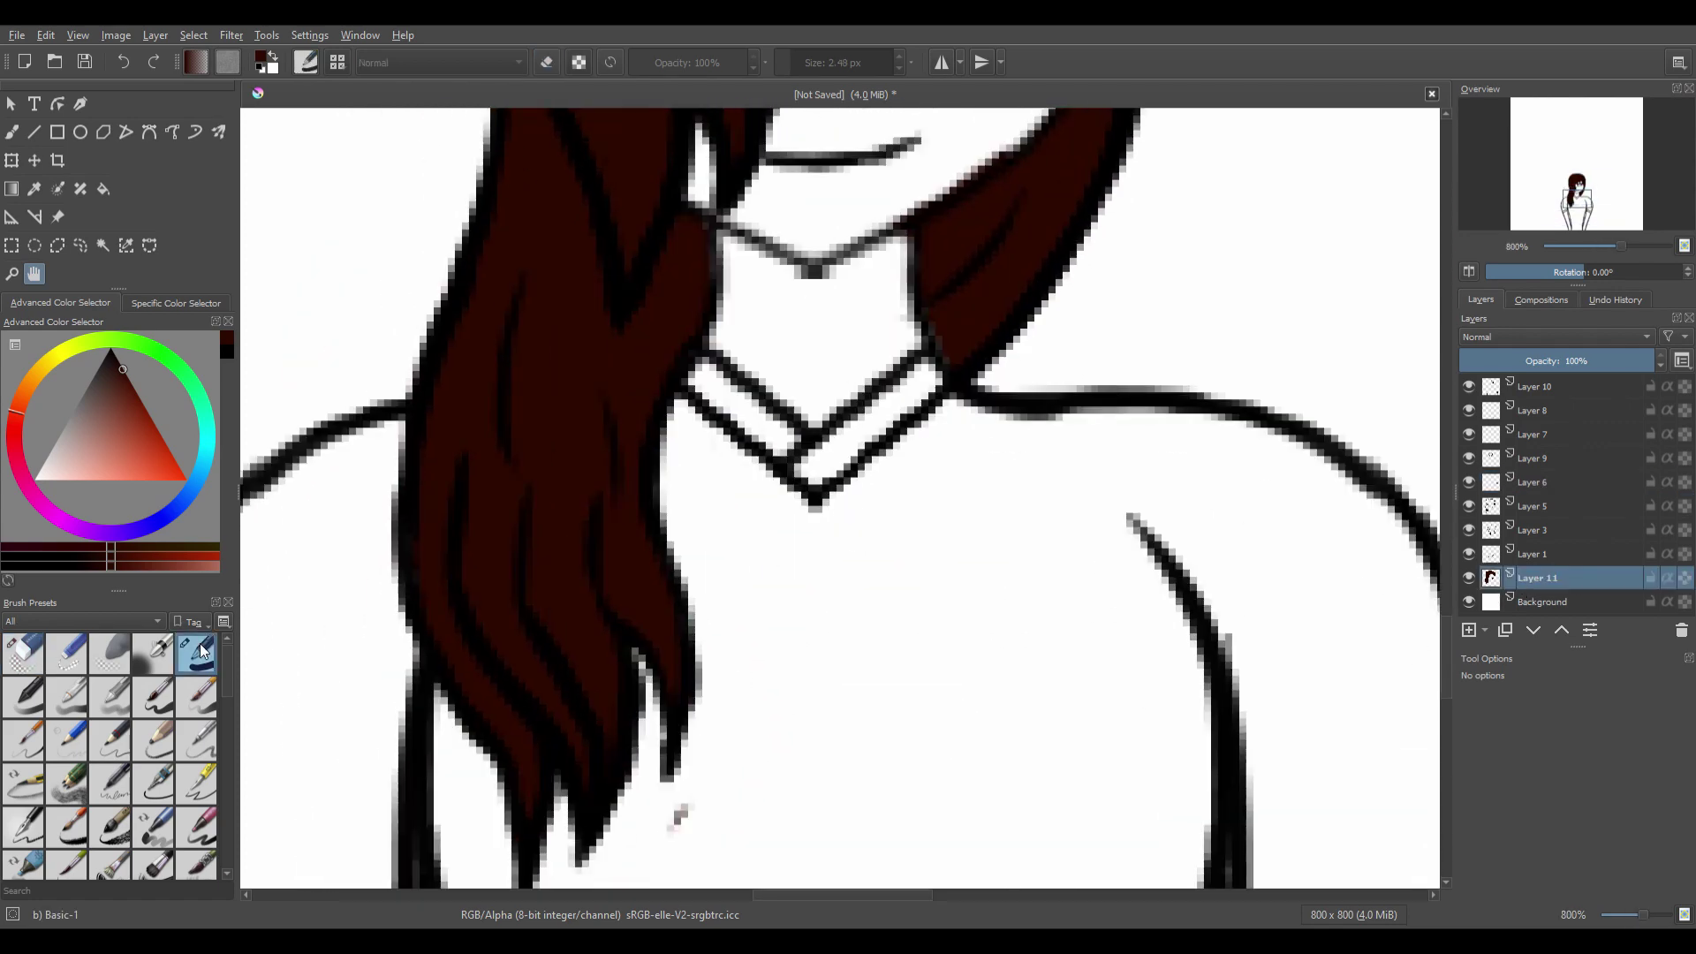
{"action": "key", "text": "e"}
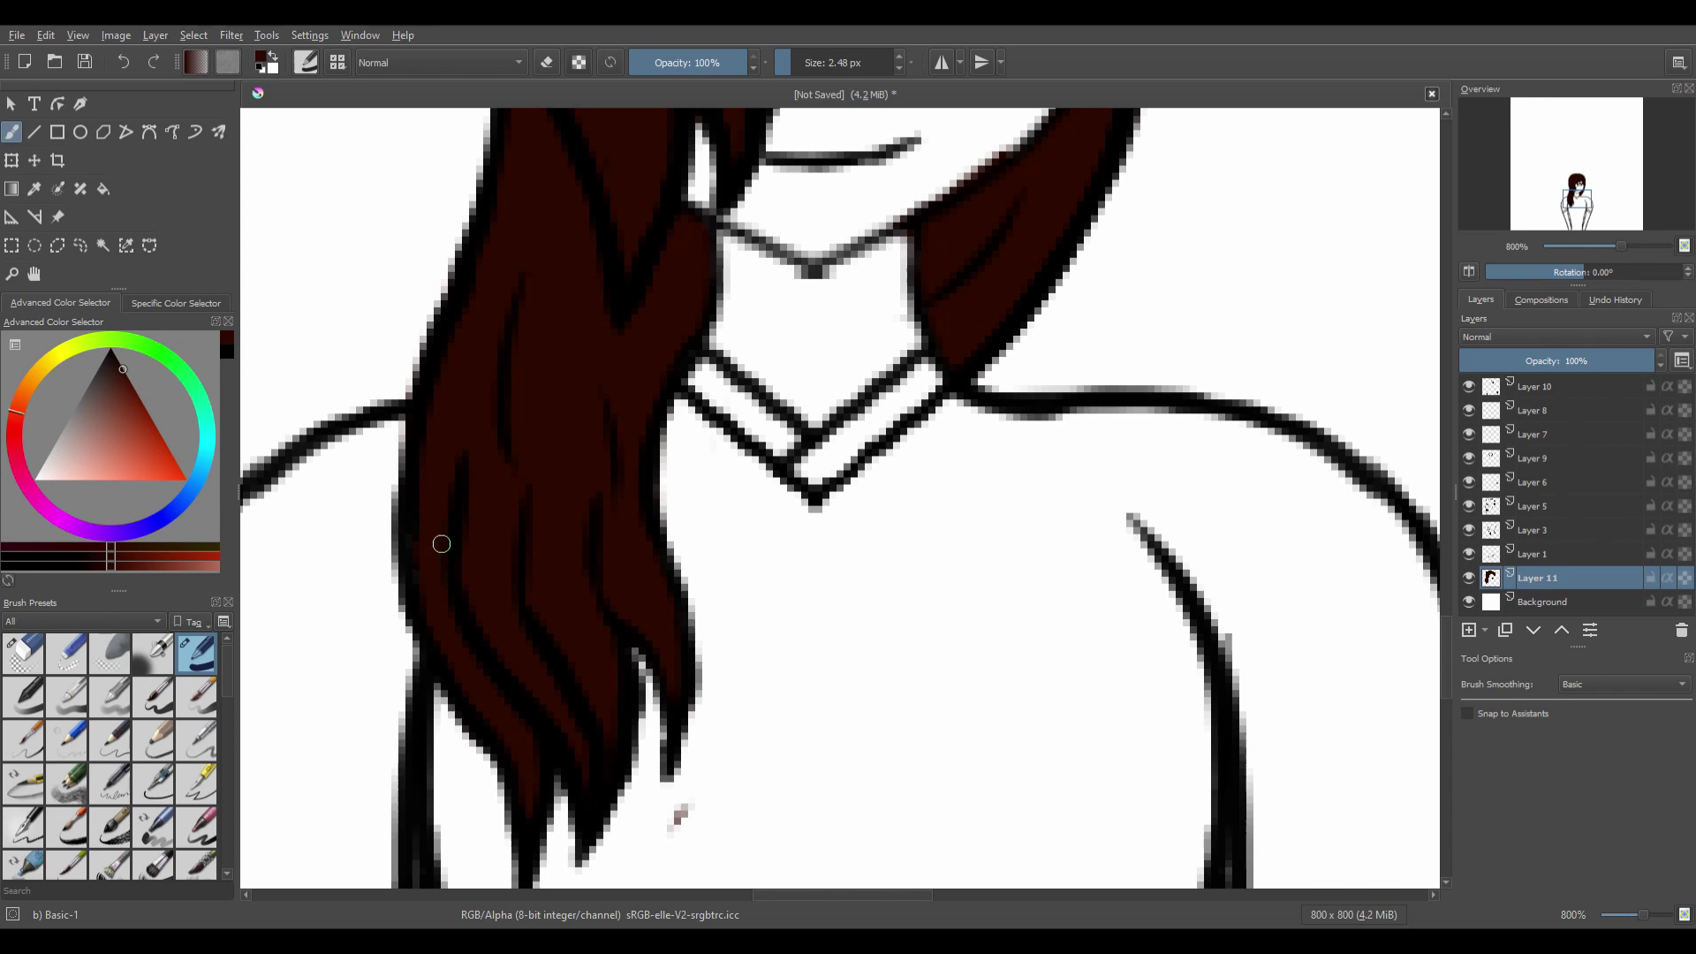
{"action": "key", "text": "e"}
{"action": "key", "text": "space"}
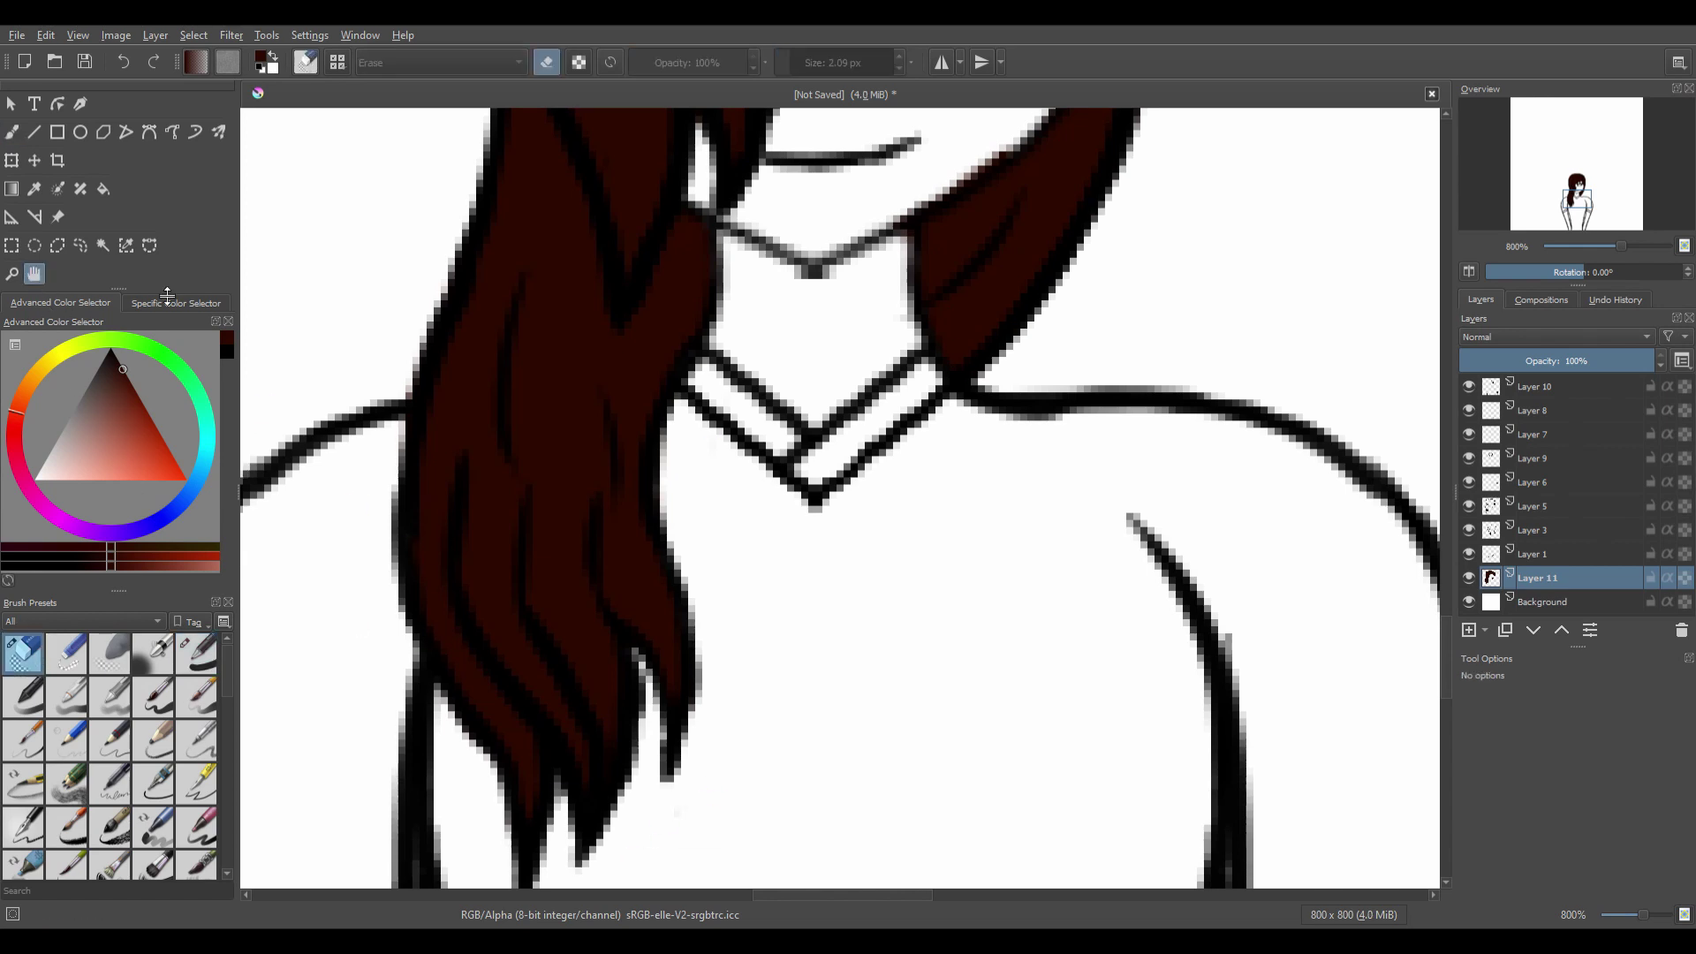
Test tan and brown skin colours with short strokes on the cheek, undoing each stroke.
{"action": "left_click_drag", "start_coordinate": [435, 137], "coordinate": [401, 503]}
{"action": "left_click", "coordinate": [113, 452]}
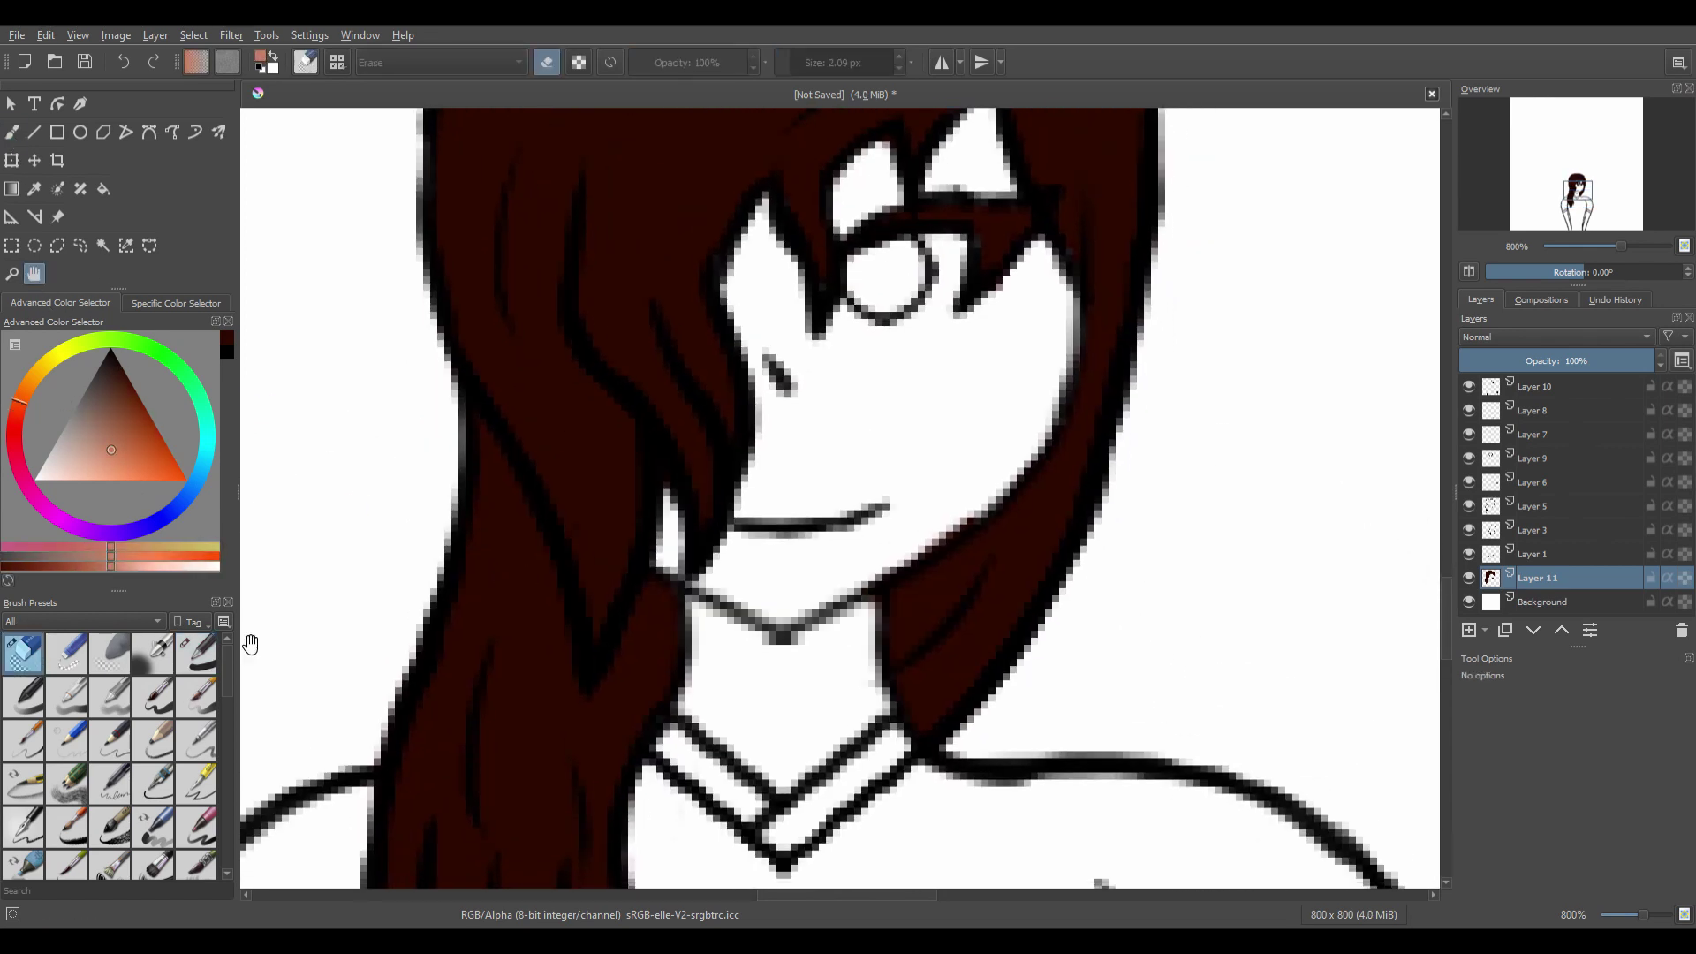
{"action": "key", "text": "e"}
{"action": "left_click_drag", "start_coordinate": [855, 402], "coordinate": [841, 463]}
{"action": "key", "text": "ctrl+z"}
{"action": "left_click_drag", "start_coordinate": [846, 378], "coordinate": [821, 439]}
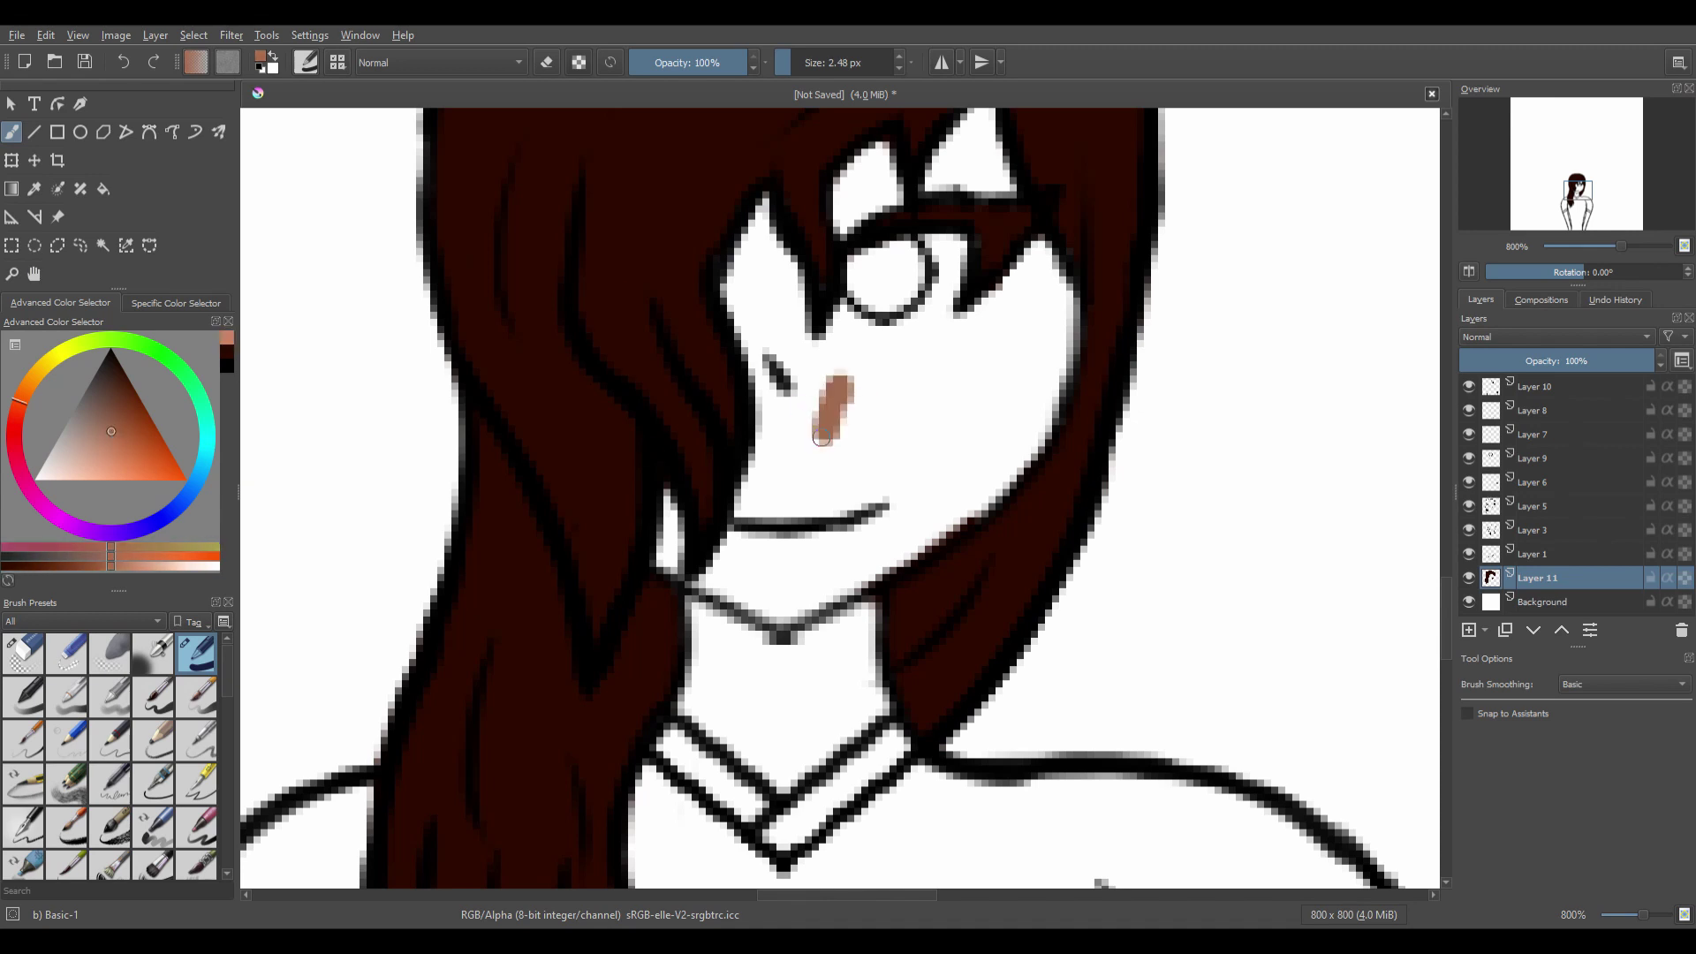
{"action": "key", "text": "ctrl+z"}
{"action": "left_click", "coordinate": [110, 420]}
{"action": "mouse_move", "coordinate": [834, 371]}
{"action": "left_mouse_down"}
{"action": "mouse_move", "coordinate": [820, 402]}
{"action": "mouse_move", "coordinate": [839, 442]}
{"action": "left_mouse_up"}
{"action": "key", "text": "ctrl+z"}
Enlarge the brush to 25.22 px and try two brown skin tones over the face, undoing each.
{"action": "left_click", "coordinate": [809, 63]}
{"action": "mouse_move", "coordinate": [893, 389]}
{"action": "left_mouse_down"}
{"action": "mouse_move", "coordinate": [795, 505]}
{"action": "mouse_move", "coordinate": [969, 340]}
{"action": "left_mouse_up"}
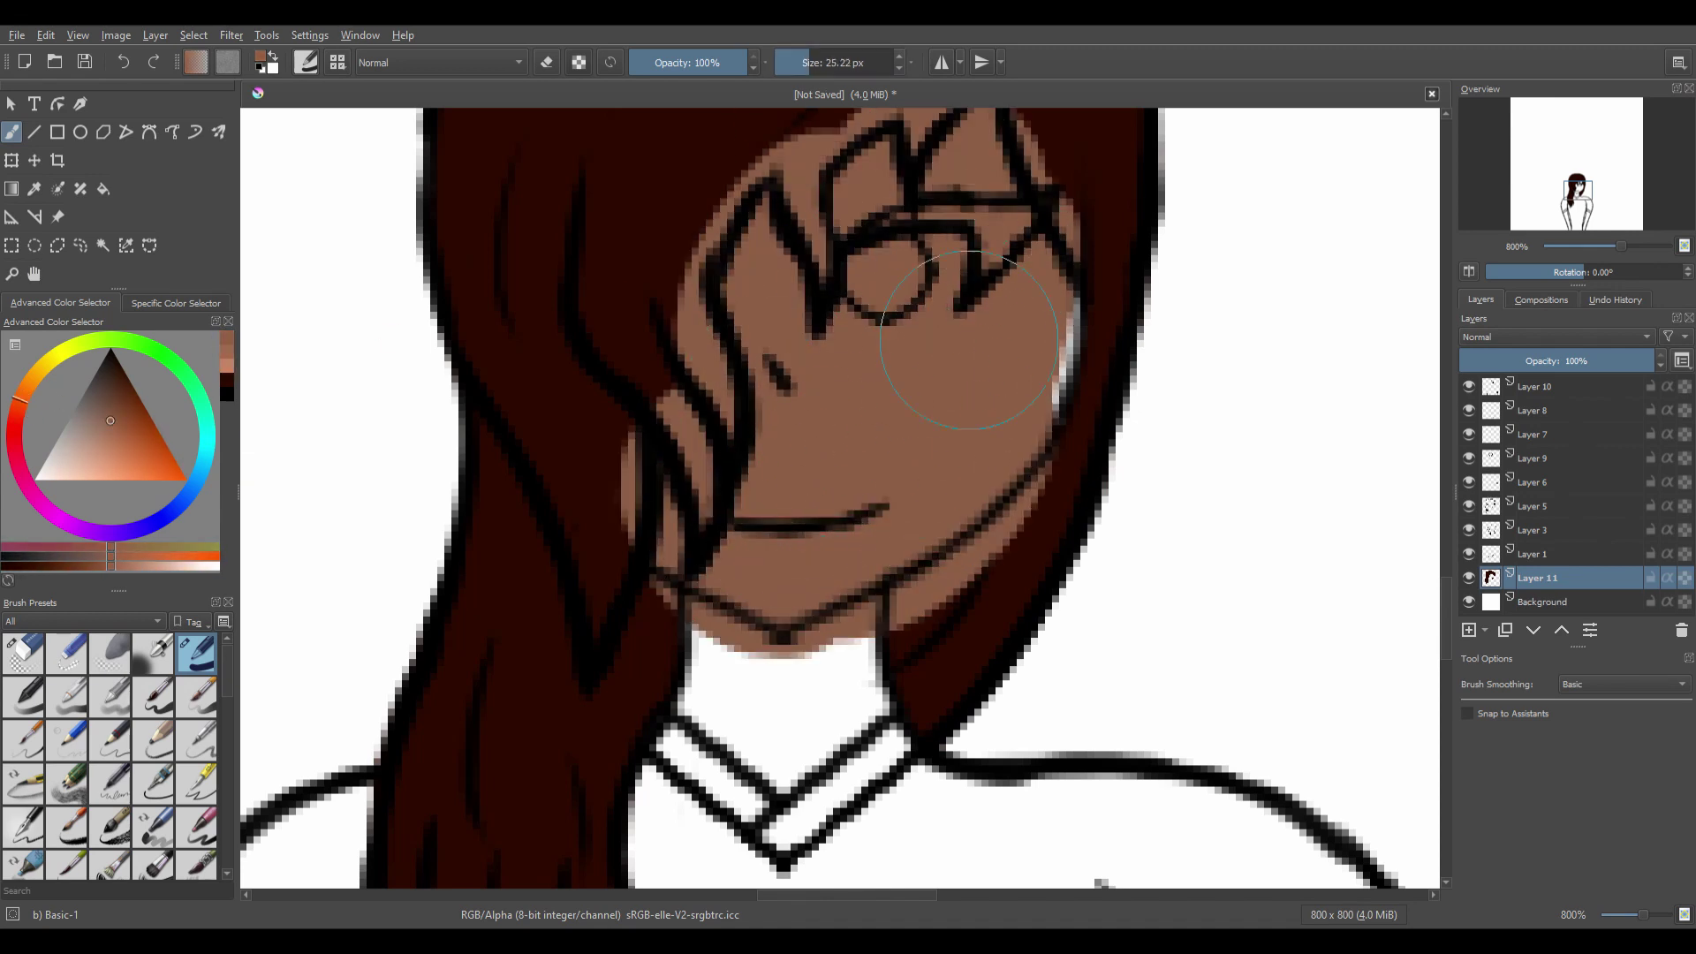
{"action": "key", "text": "ctrl+z"}
{"action": "mouse_move", "coordinate": [108, 419]}
{"action": "left_mouse_down"}
{"action": "mouse_move", "coordinate": [125, 438]}
{"action": "mouse_move", "coordinate": [156, 416]}
{"action": "mouse_move", "coordinate": [120, 440]}
{"action": "mouse_move", "coordinate": [108, 422]}
{"action": "left_mouse_up"}
{"action": "left_click_drag", "start_coordinate": [891, 332], "coordinate": [876, 440]}
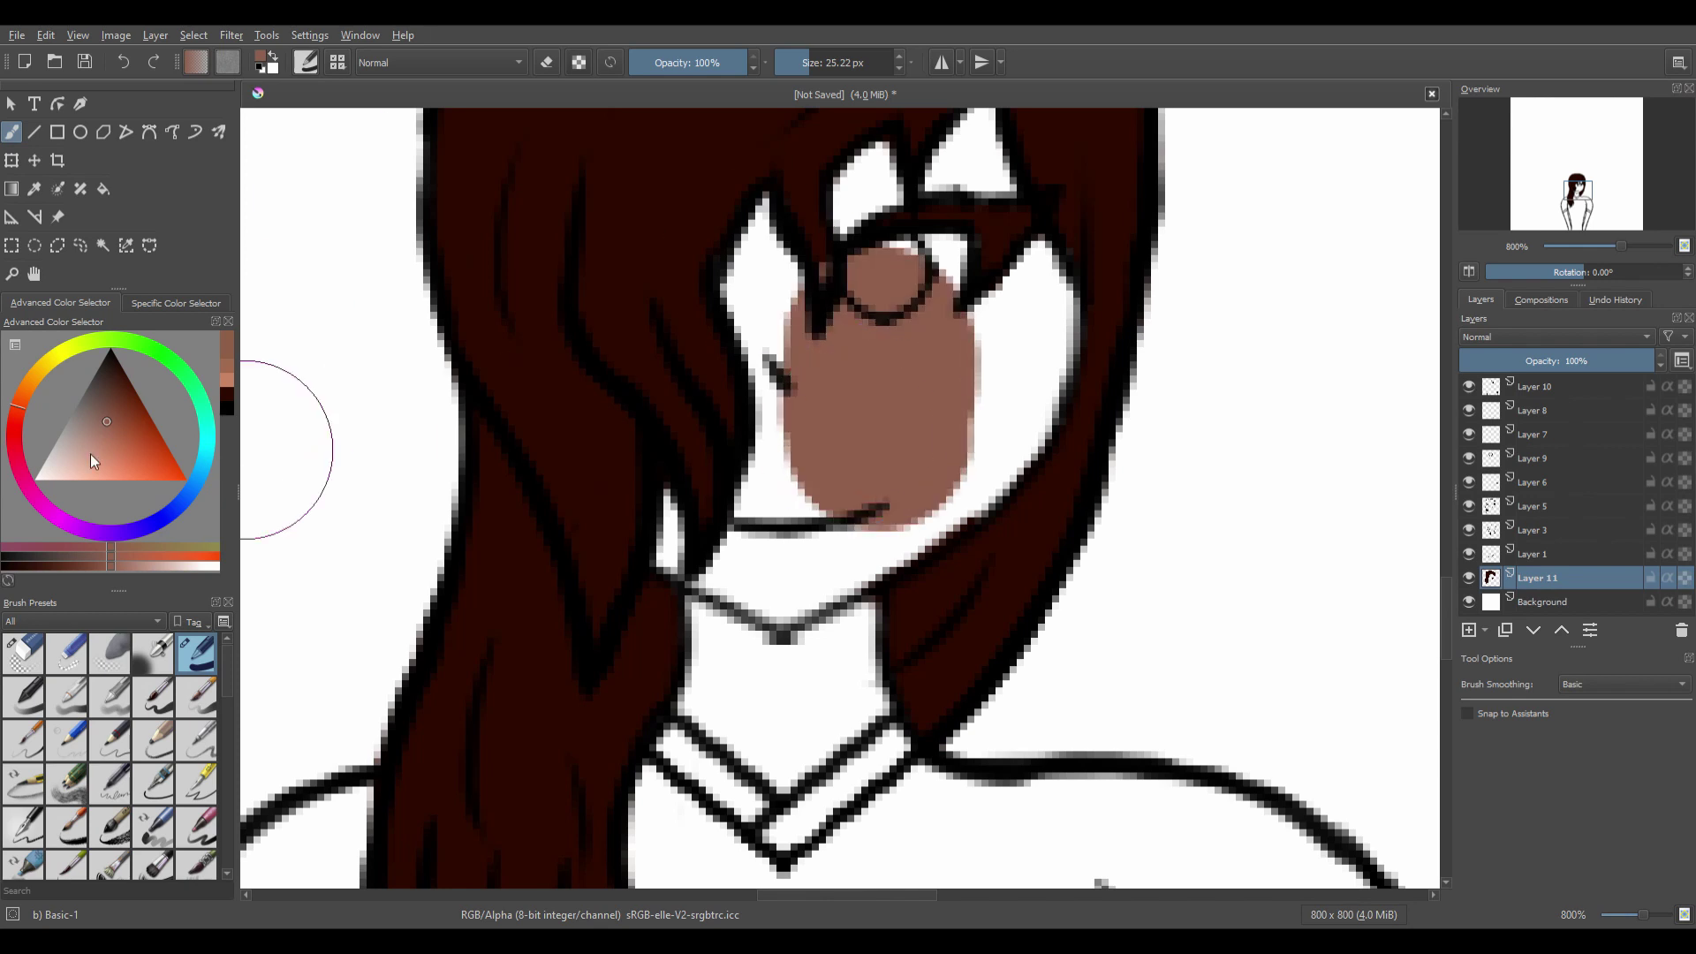
{"action": "key", "text": "ctrl+z"}
Choose a medium warm brown and paint it over the whole face and neck.
{"action": "mouse_move", "coordinate": [119, 436]}
{"action": "left_mouse_down"}
{"action": "mouse_move", "coordinate": [22, 394]}
{"action": "mouse_move", "coordinate": [119, 415]}
{"action": "left_mouse_up"}
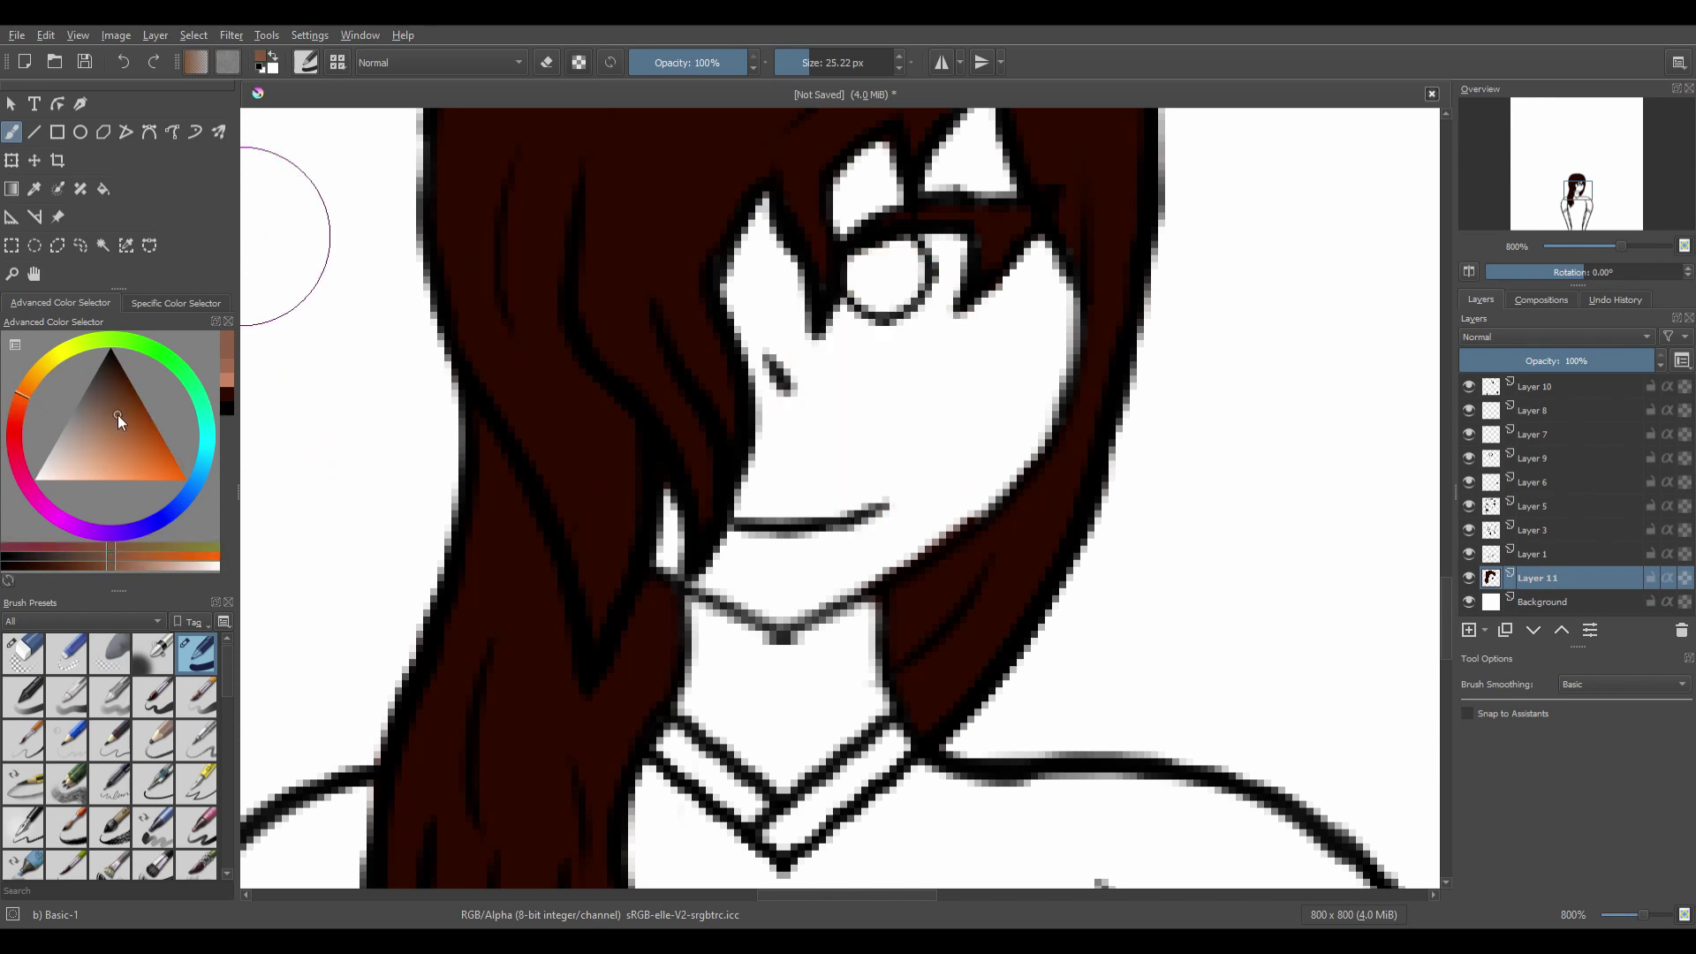
{"action": "mouse_move", "coordinate": [800, 372]}
{"action": "left_mouse_down"}
{"action": "mouse_move", "coordinate": [928, 426]}
{"action": "mouse_move", "coordinate": [807, 648]}
{"action": "left_mouse_up"}
Paint both forearms below the sleeve bands with the skin brown on Layer 11.
{"action": "left_click", "coordinate": [34, 272]}
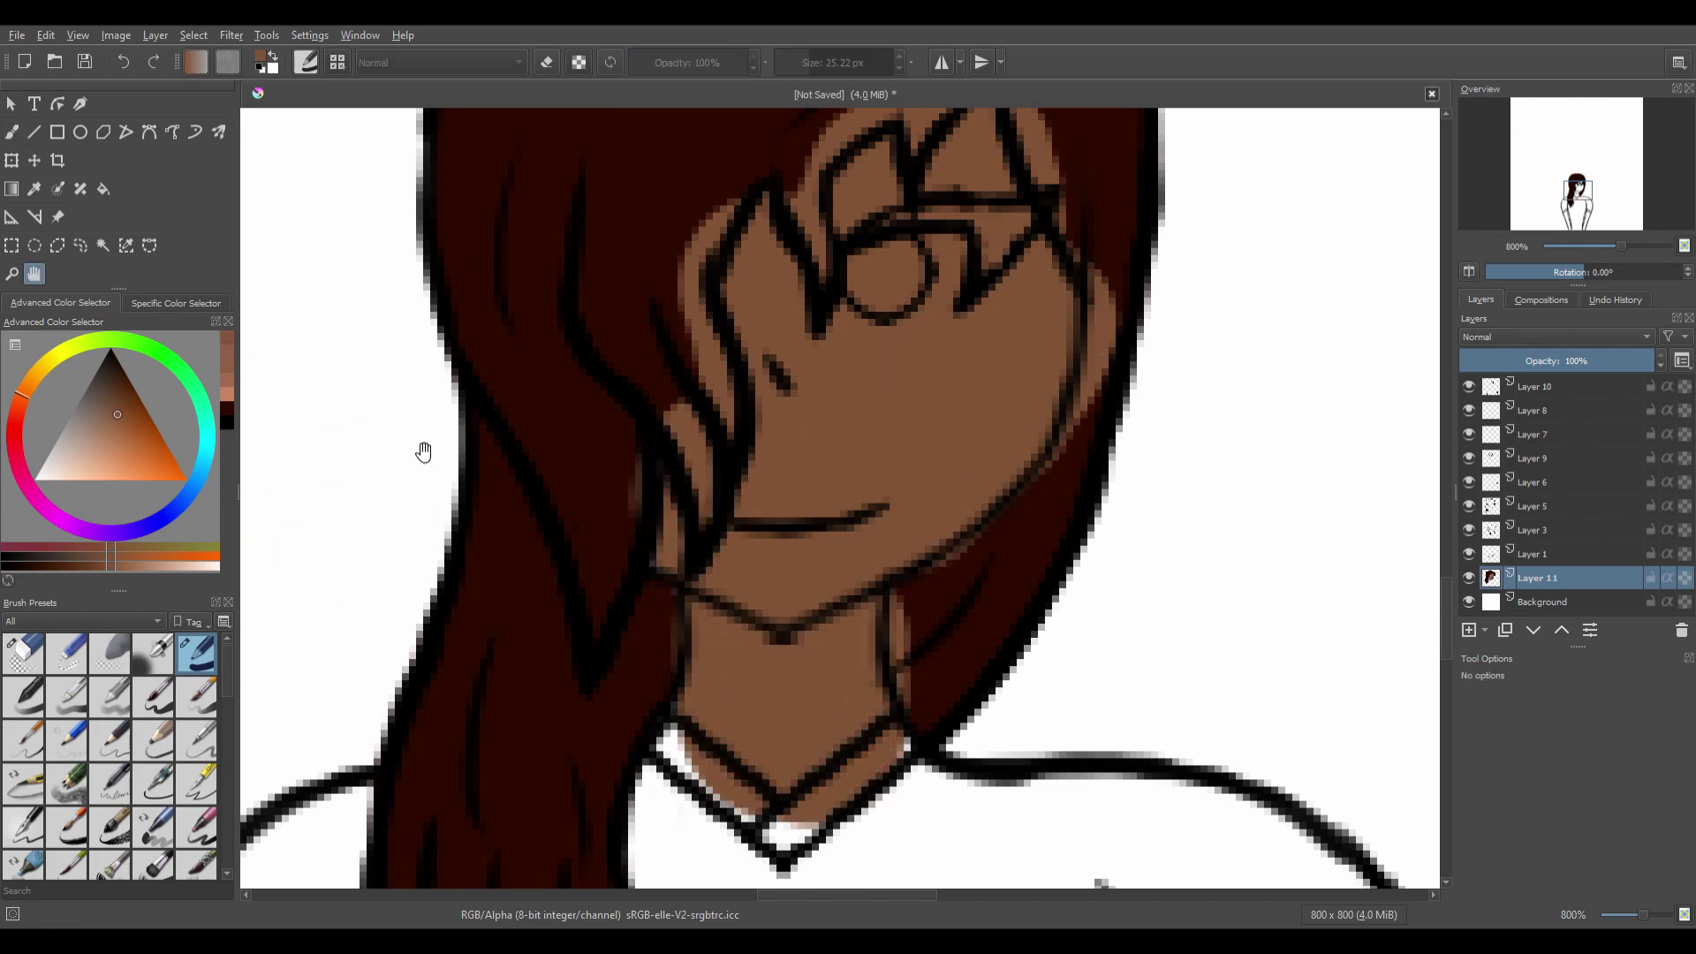
{"action": "left_click_drag", "start_coordinate": [821, 847], "coordinate": [821, 177]}
{"action": "left_click_drag", "start_coordinate": [823, 848], "coordinate": [823, 409]}
{"action": "scroll", "coordinate": [910, 501], "scroll_direction": "down", "scroll_amount": 1}
{"action": "mouse_move", "coordinate": [910, 501]}
{"action": "left_mouse_down"}
{"action": "mouse_move", "coordinate": [905, 565]}
{"action": "mouse_move", "coordinate": [897, 532]}
{"action": "left_mouse_up"}
{"action": "key", "text": "b"}
{"action": "mouse_move", "coordinate": [495, 230]}
{"action": "left_mouse_down"}
{"action": "mouse_move", "coordinate": [468, 362]}
{"action": "mouse_move", "coordinate": [618, 795]}
{"action": "left_mouse_up"}
{"action": "mouse_move", "coordinate": [1166, 265]}
{"action": "left_mouse_down"}
{"action": "mouse_move", "coordinate": [1124, 371]}
{"action": "mouse_move", "coordinate": [1051, 777]}
{"action": "left_mouse_up"}
Erase the brown spilling past the outlines and sleeve bands of both forearms with a 21.54 px eraser.
{"action": "left_click", "coordinate": [25, 652]}
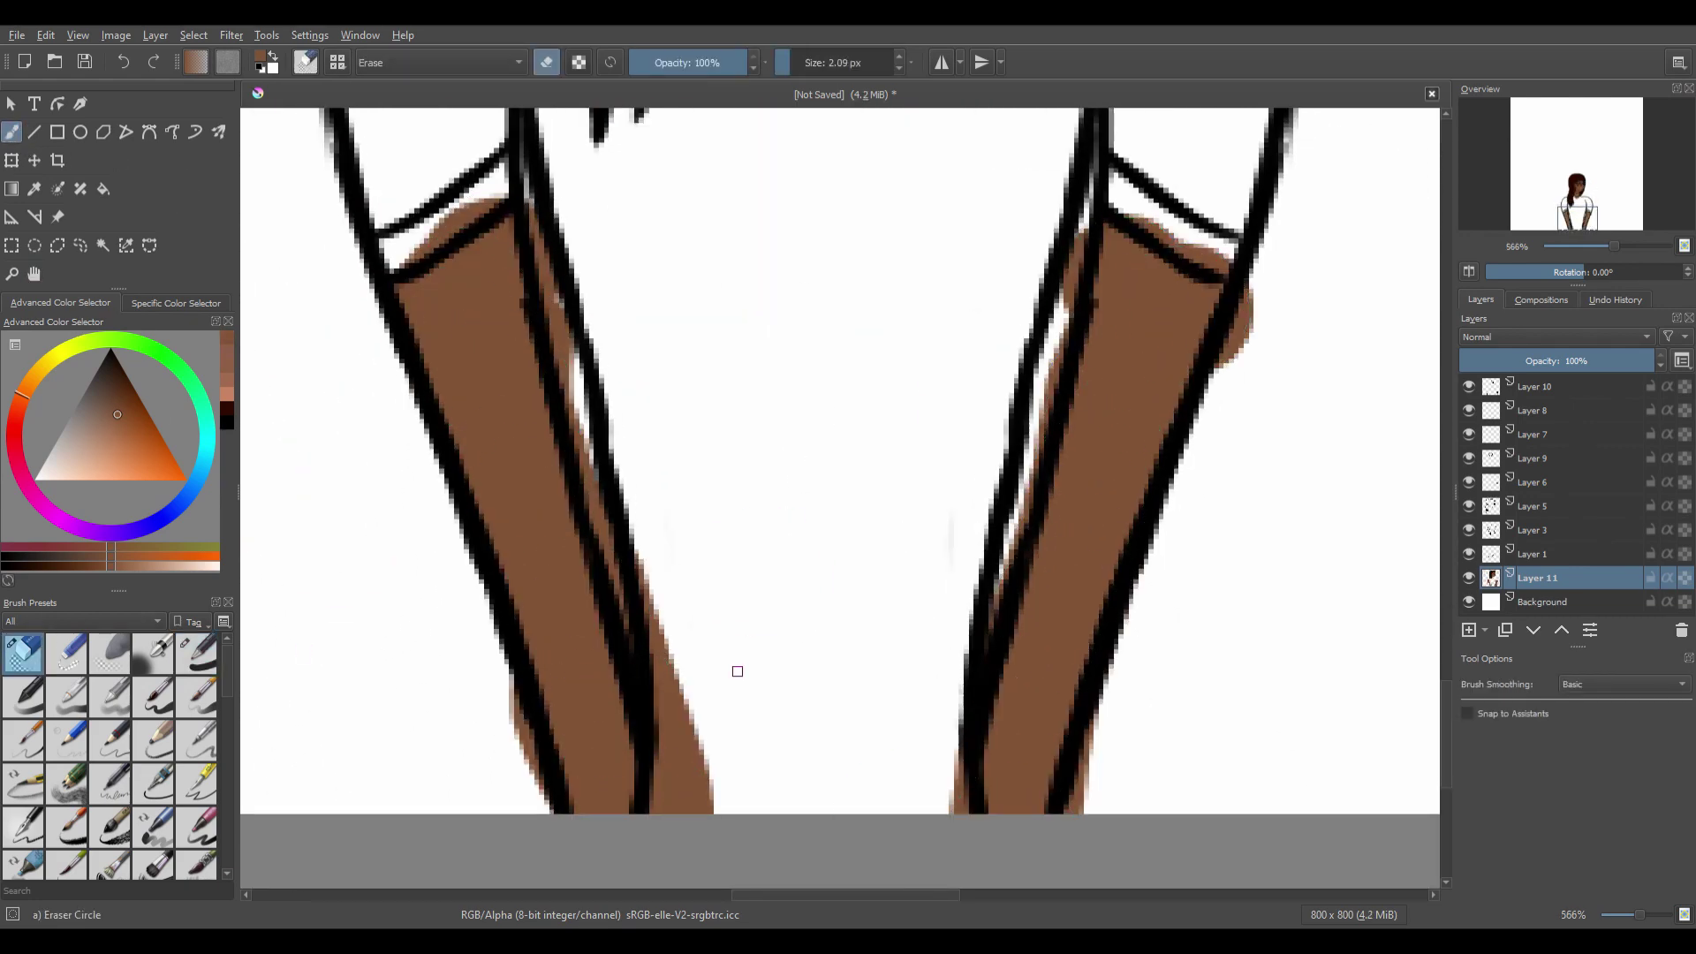
{"action": "mouse_move", "coordinate": [698, 662]}
{"action": "left_mouse_down"}
{"action": "mouse_move", "coordinate": [693, 824]}
{"action": "mouse_move", "coordinate": [663, 568]}
{"action": "mouse_move", "coordinate": [606, 348]}
{"action": "mouse_move", "coordinate": [511, 151]}
{"action": "mouse_move", "coordinate": [462, 199]}
{"action": "left_mouse_up"}
{"action": "left_click_drag", "start_coordinate": [443, 613], "coordinate": [544, 821]}
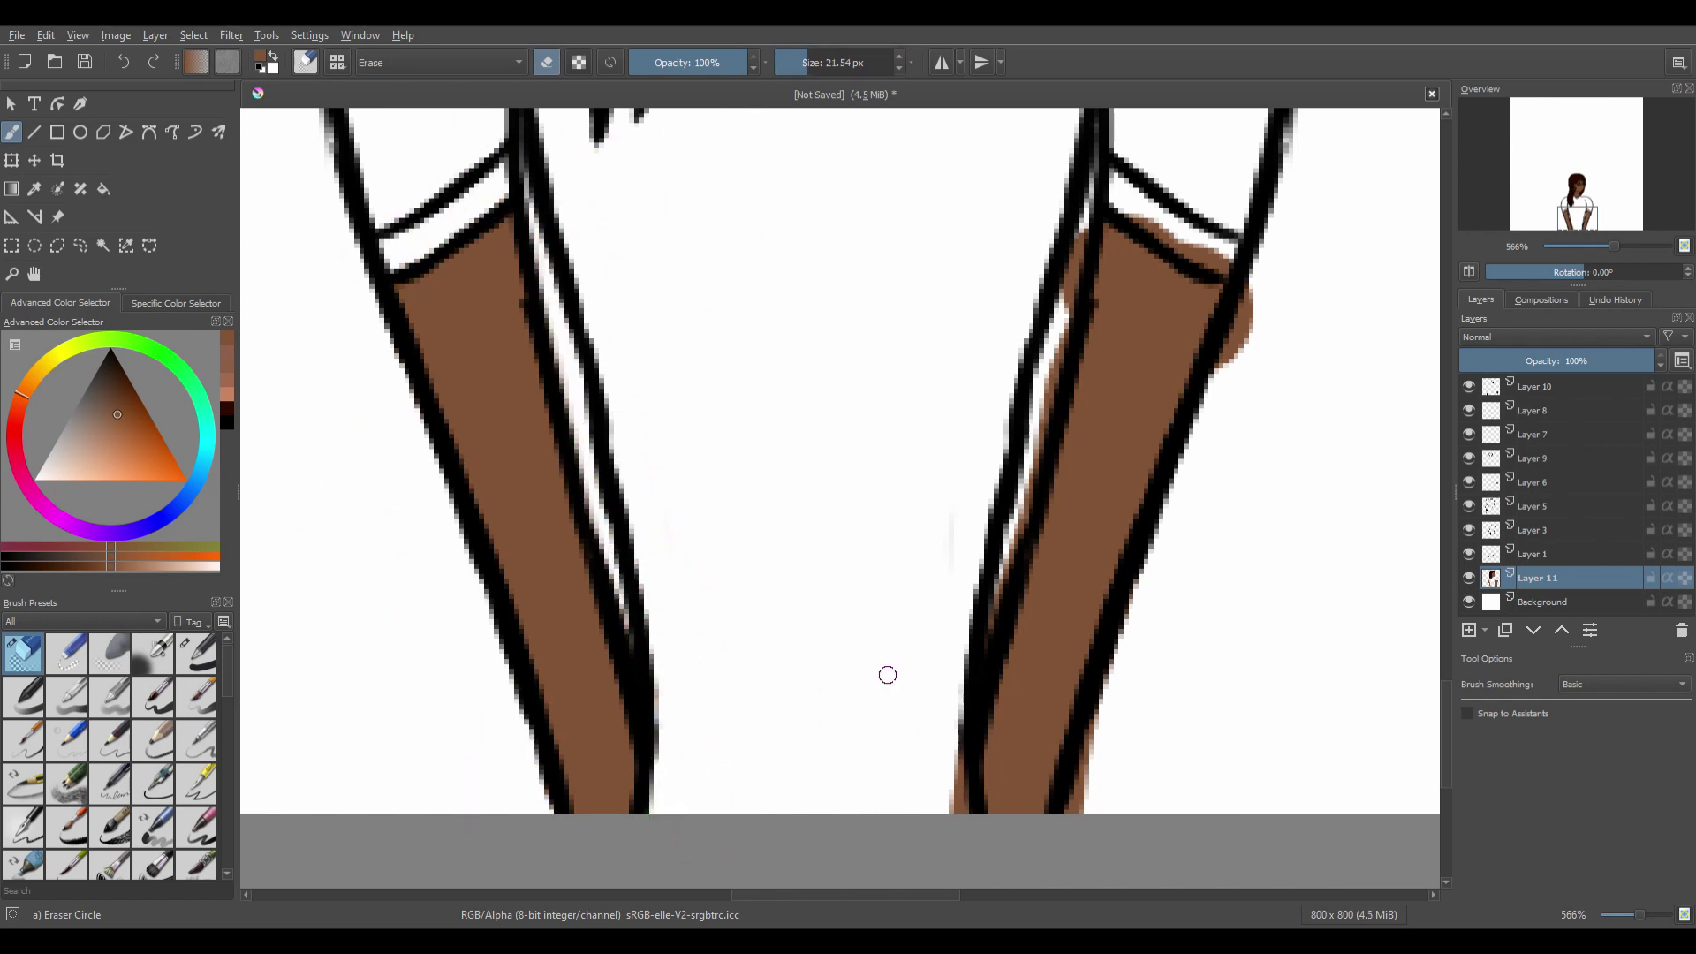
{"action": "mouse_move", "coordinate": [949, 804]}
{"action": "left_mouse_down"}
{"action": "mouse_move", "coordinate": [931, 644]}
{"action": "mouse_move", "coordinate": [1045, 227]}
{"action": "mouse_move", "coordinate": [1203, 208]}
{"action": "mouse_move", "coordinate": [1295, 265]}
{"action": "mouse_move", "coordinate": [1287, 238]}
{"action": "mouse_move", "coordinate": [1104, 832]}
{"action": "left_mouse_up"}
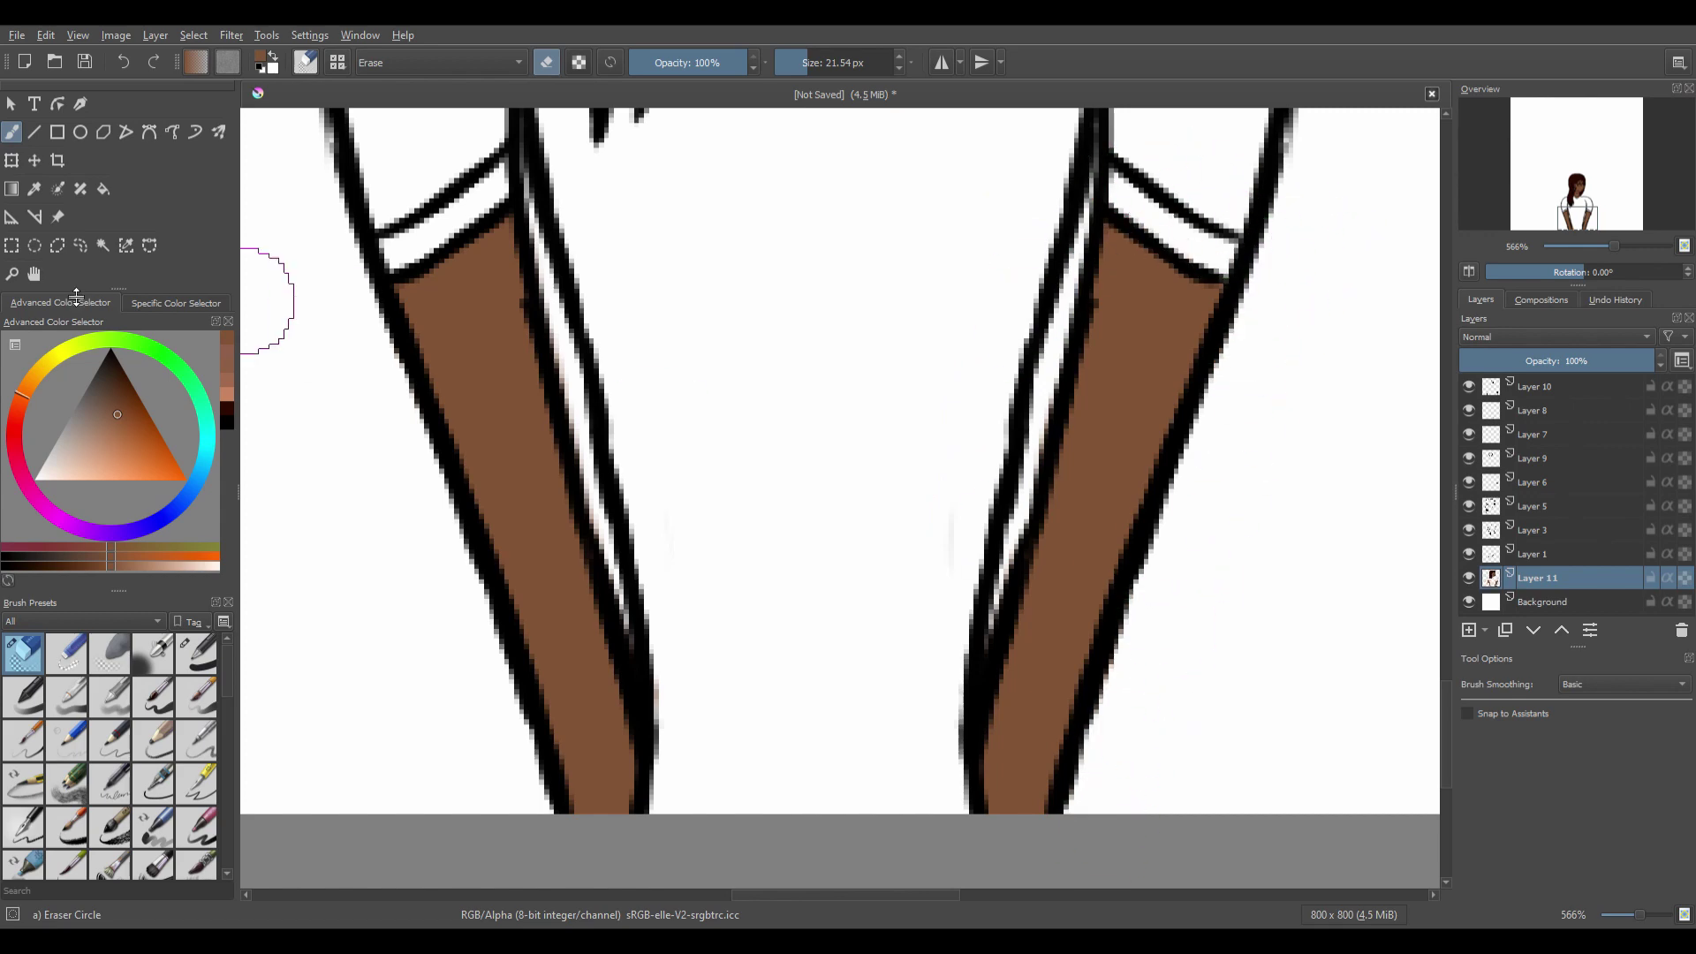
Try erasing skin paint beside the face, then undo all skin painting on the hair layer.
{"action": "left_click", "coordinate": [33, 273]}
{"action": "mouse_move", "coordinate": [417, 133]}
{"action": "left_mouse_down"}
{"action": "mouse_move", "coordinate": [443, 583]}
{"action": "mouse_move", "coordinate": [400, 833]}
{"action": "left_mouse_up"}
{"action": "left_click", "coordinate": [13, 132]}
{"action": "left_click_drag", "start_coordinate": [1007, 207], "coordinate": [1025, 317]}
{"action": "key", "text": "ctrl+z"}
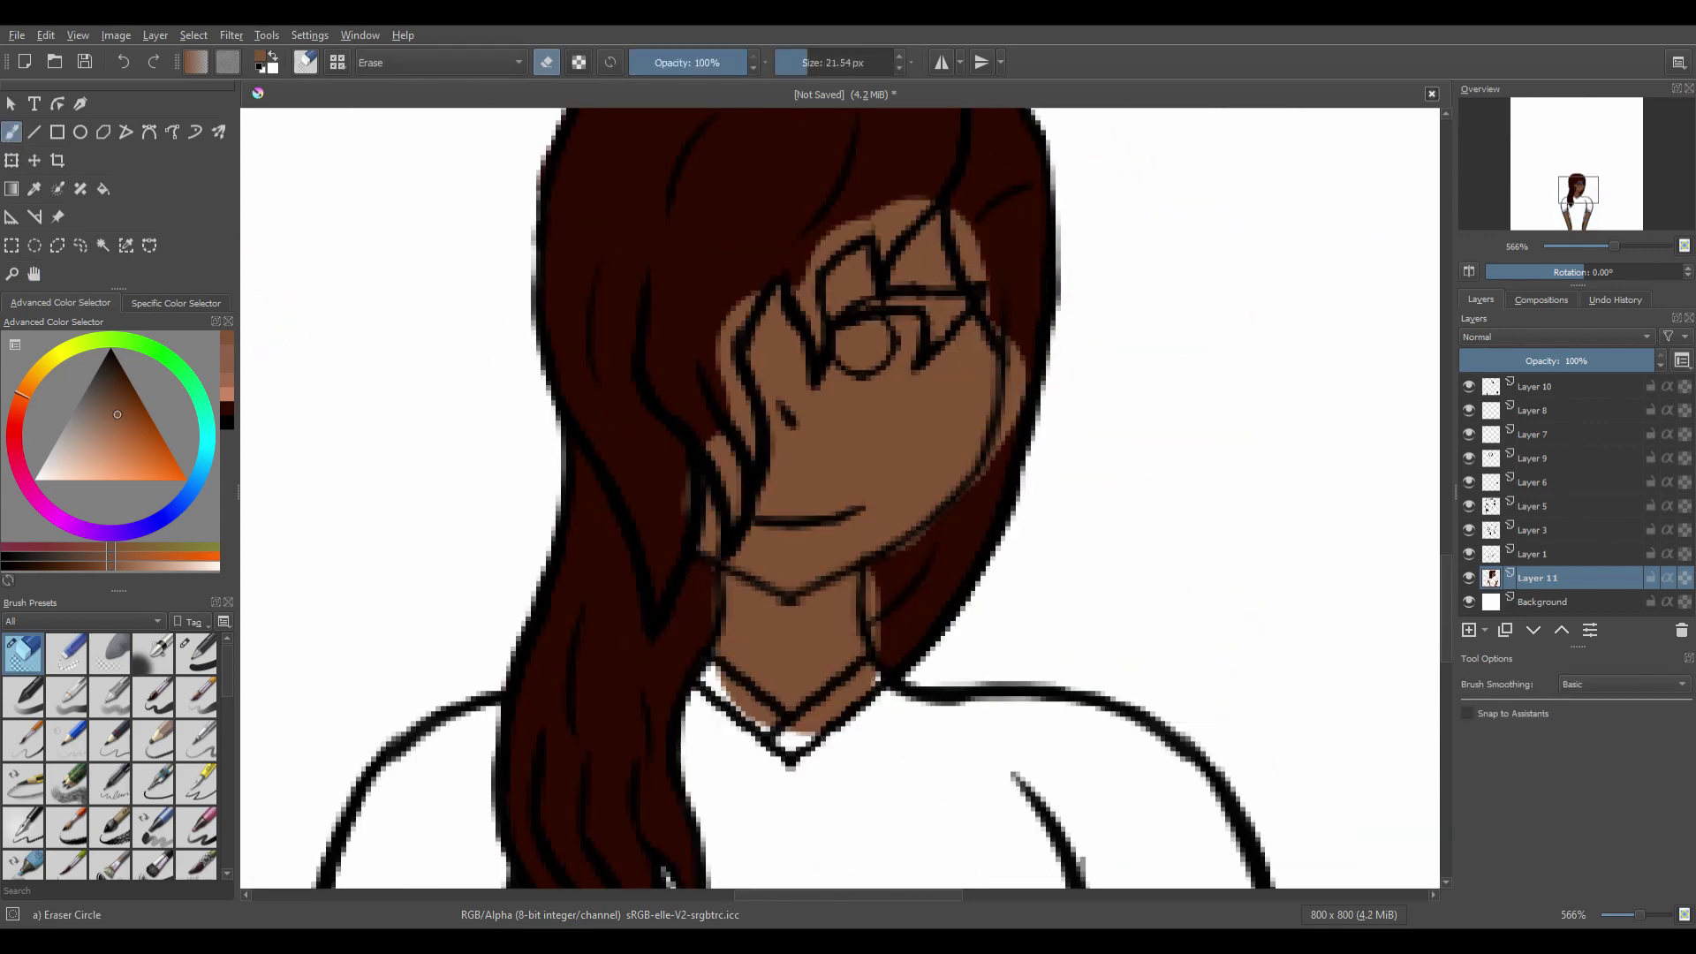
{"action": "key", "text": "ctrl+z"}
{"action": "key", "text": "ctrl+z"}
{"action": "key", "text": "ctrl+z"}
{"action": "key", "text": "ctrl+z"}
{"action": "key", "text": "ctrl+z"}
Add a separate layer above the hair layer and paint the face and neck skin brown with Basic-1.
{"action": "left_click", "coordinate": [197, 654]}
{"action": "left_click", "coordinate": [1469, 630]}
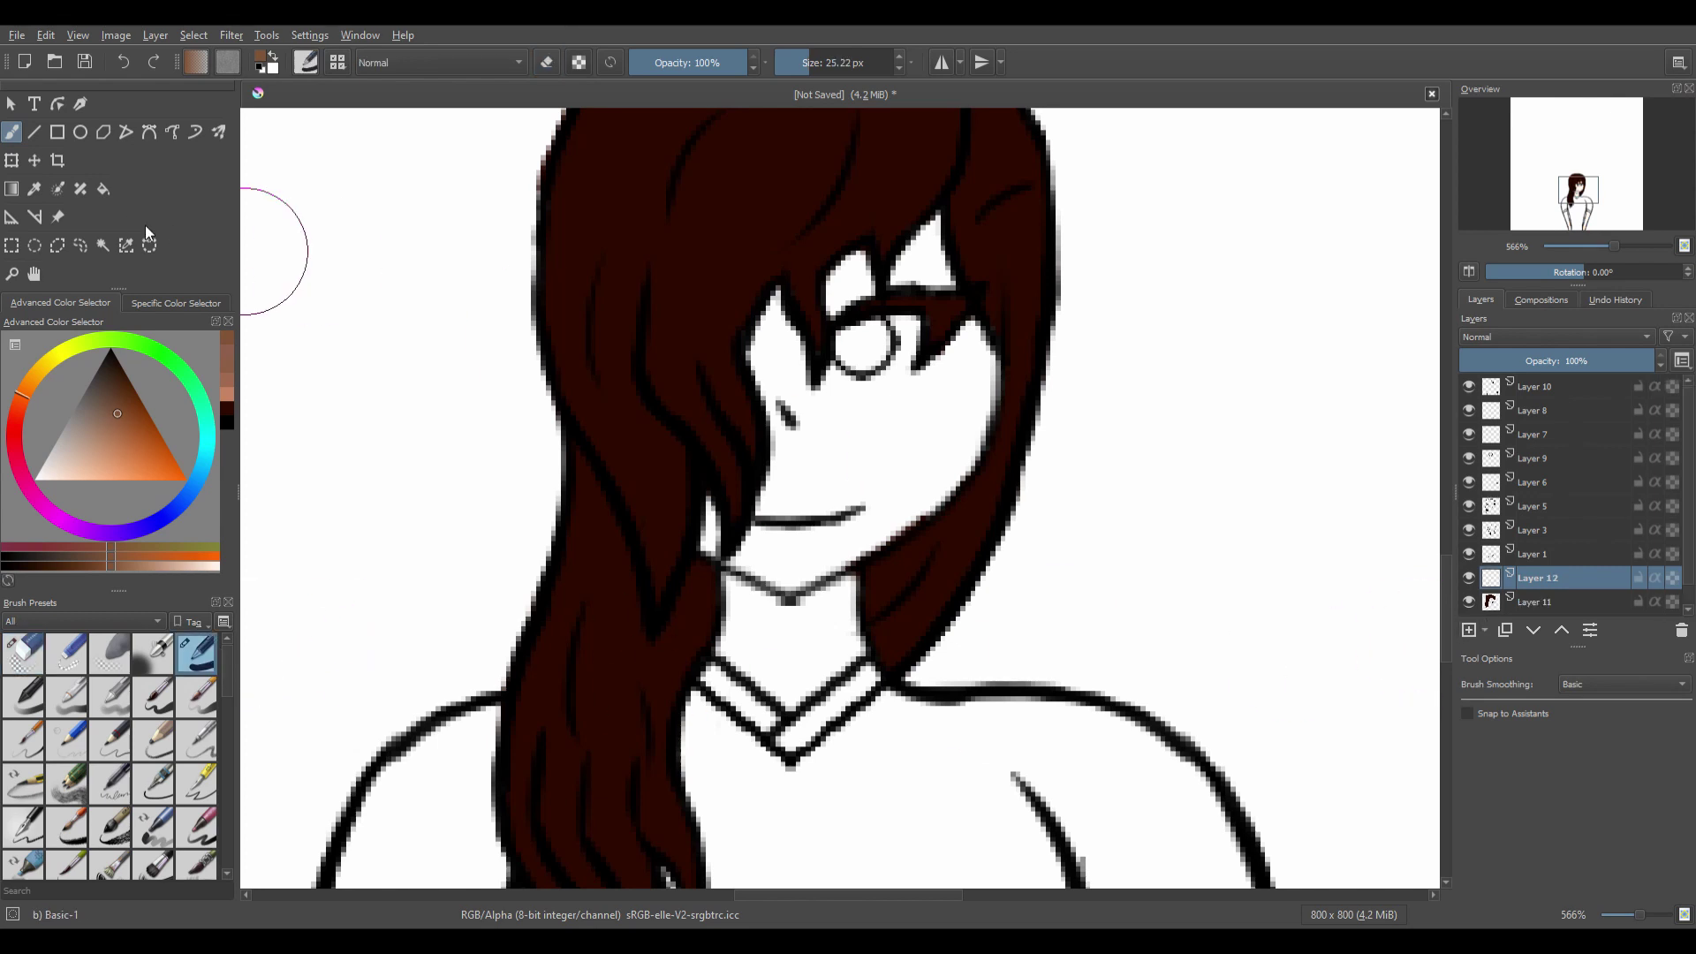
{"action": "mouse_move", "coordinate": [820, 431]}
{"action": "left_mouse_down"}
{"action": "mouse_move", "coordinate": [936, 265]}
{"action": "mouse_move", "coordinate": [777, 671]}
{"action": "mouse_move", "coordinate": [733, 698]}
{"action": "left_mouse_up"}
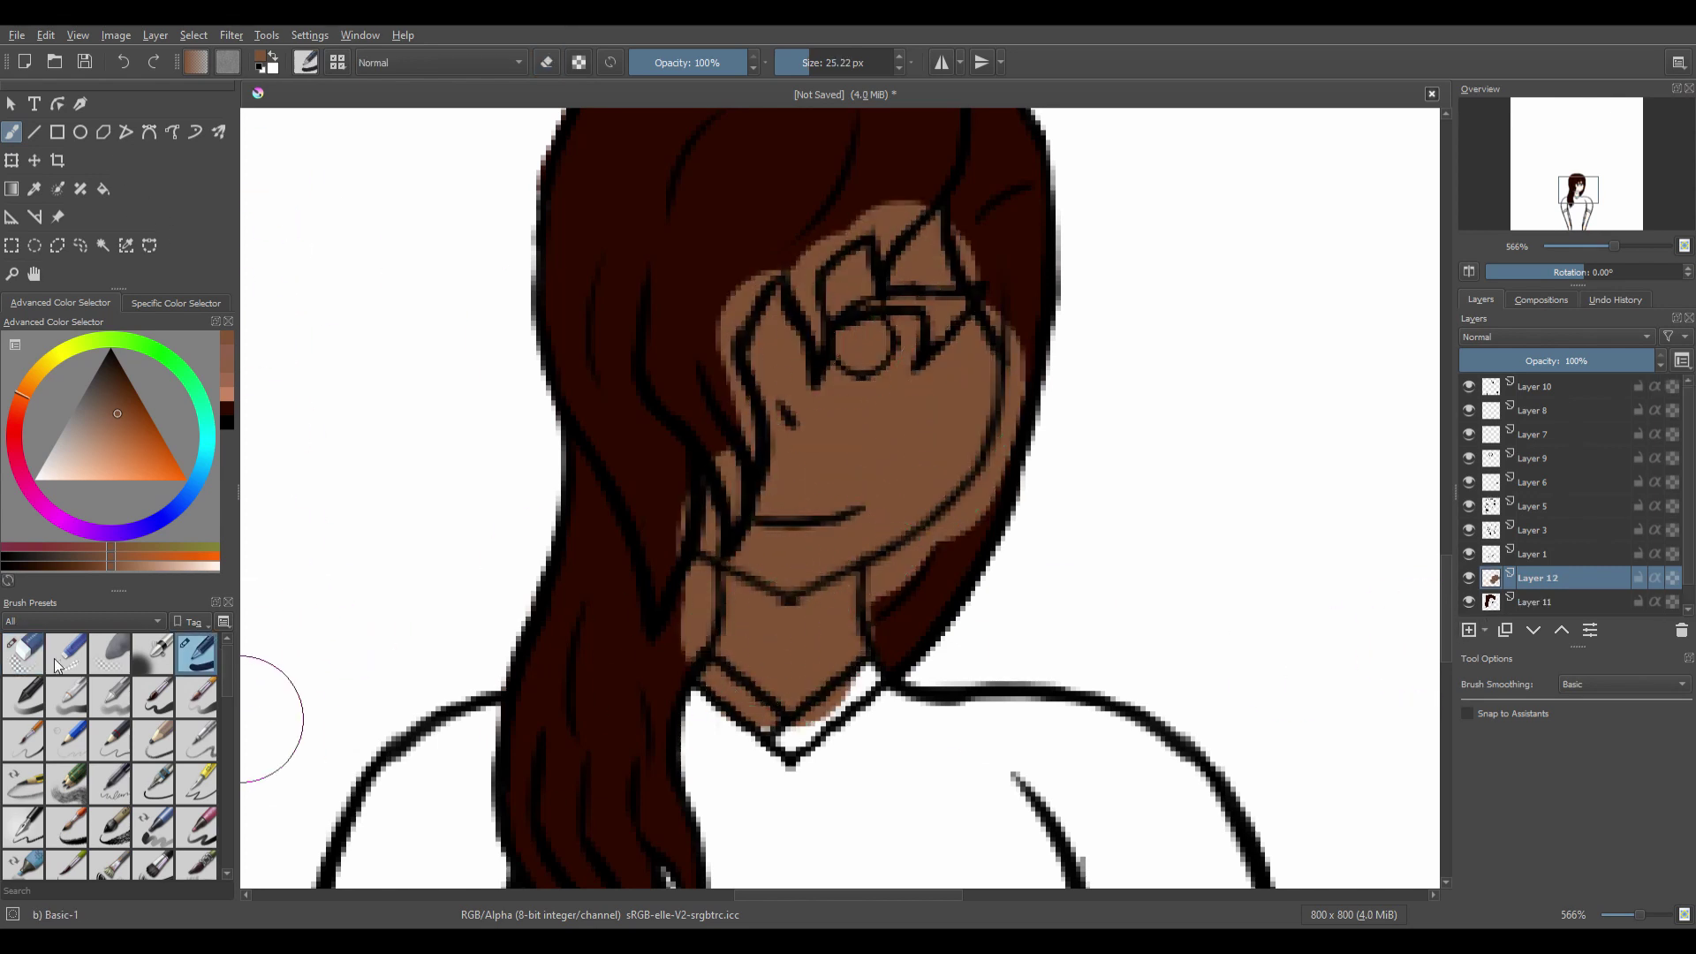
Erase the skin paint overlapping the hair and collar, then refill the face and neck up to their outlines with smaller Basic-1 strokes.
{"action": "left_click", "coordinate": [23, 653]}
{"action": "mouse_move", "coordinate": [680, 596]}
{"action": "left_mouse_down"}
{"action": "mouse_move", "coordinate": [644, 485]}
{"action": "mouse_move", "coordinate": [654, 674]}
{"action": "mouse_move", "coordinate": [757, 780]}
{"action": "mouse_move", "coordinate": [713, 748]}
{"action": "mouse_move", "coordinate": [669, 538]}
{"action": "mouse_move", "coordinate": [665, 617]}
{"action": "mouse_move", "coordinate": [875, 718]}
{"action": "mouse_move", "coordinate": [886, 638]}
{"action": "mouse_move", "coordinate": [988, 530]}
{"action": "mouse_move", "coordinate": [1030, 277]}
{"action": "mouse_move", "coordinate": [842, 230]}
{"action": "mouse_move", "coordinate": [707, 530]}
{"action": "mouse_move", "coordinate": [863, 333]}
{"action": "mouse_move", "coordinate": [901, 594]}
{"action": "mouse_move", "coordinate": [706, 658]}
{"action": "left_mouse_up"}
{"action": "left_click", "coordinate": [196, 654]}
{"action": "left_click_drag", "start_coordinate": [899, 330], "coordinate": [929, 375]}
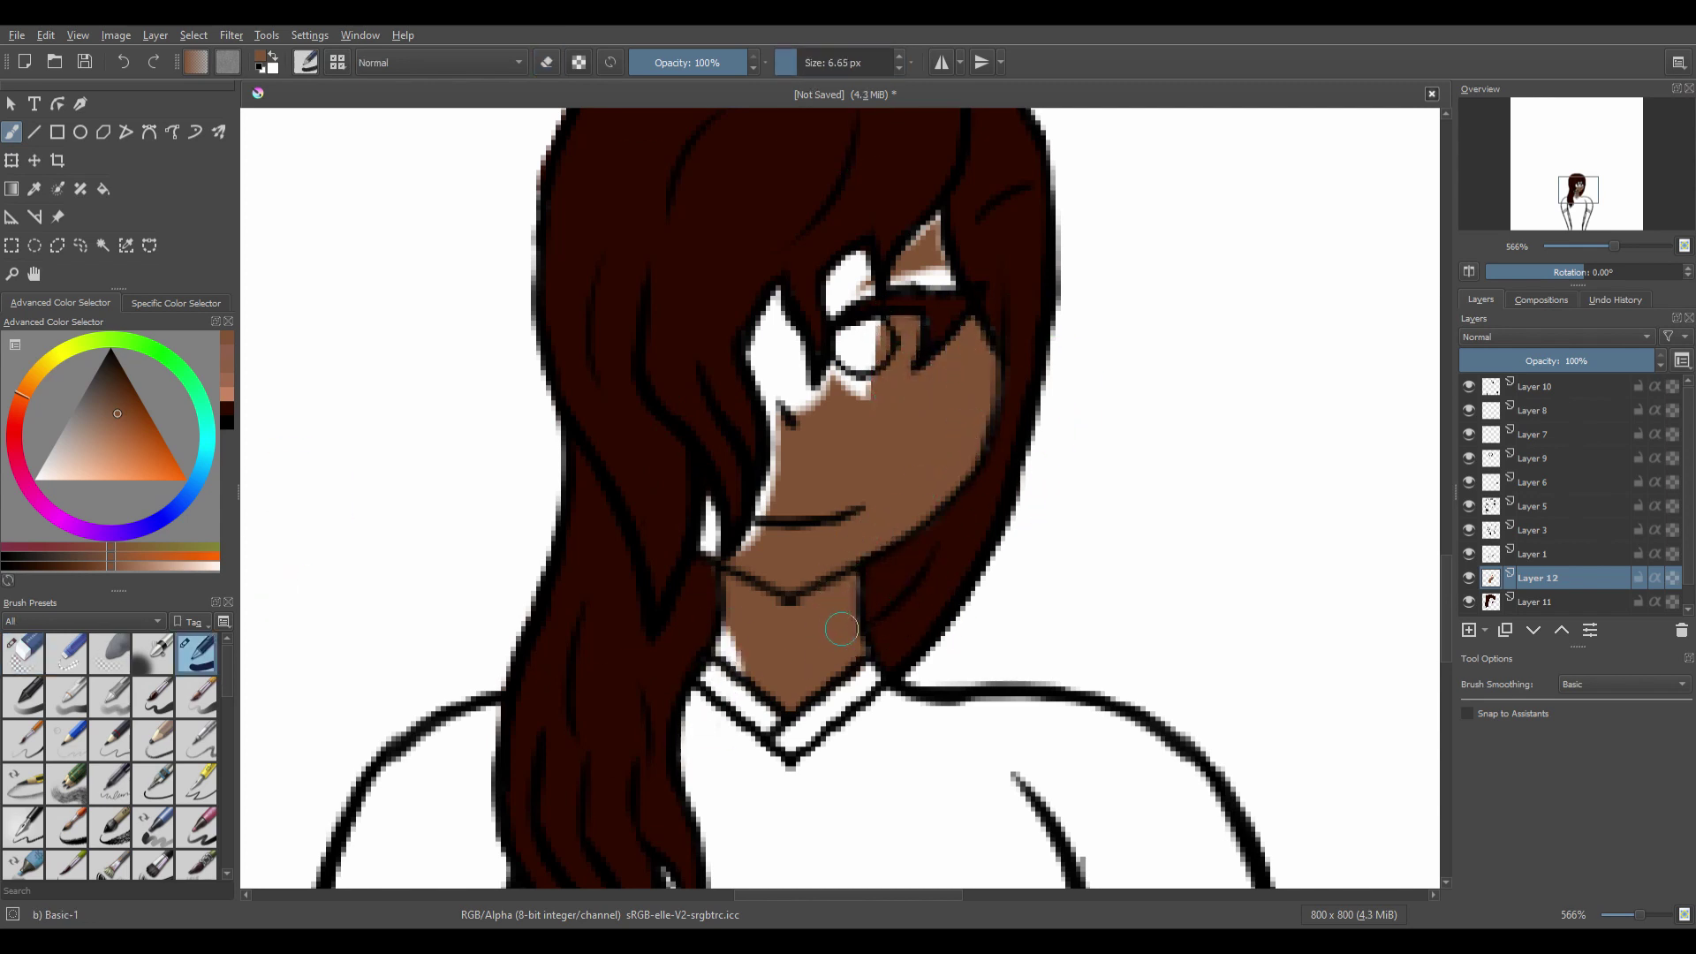
{"action": "left_click_drag", "start_coordinate": [748, 561], "coordinate": [786, 391]}
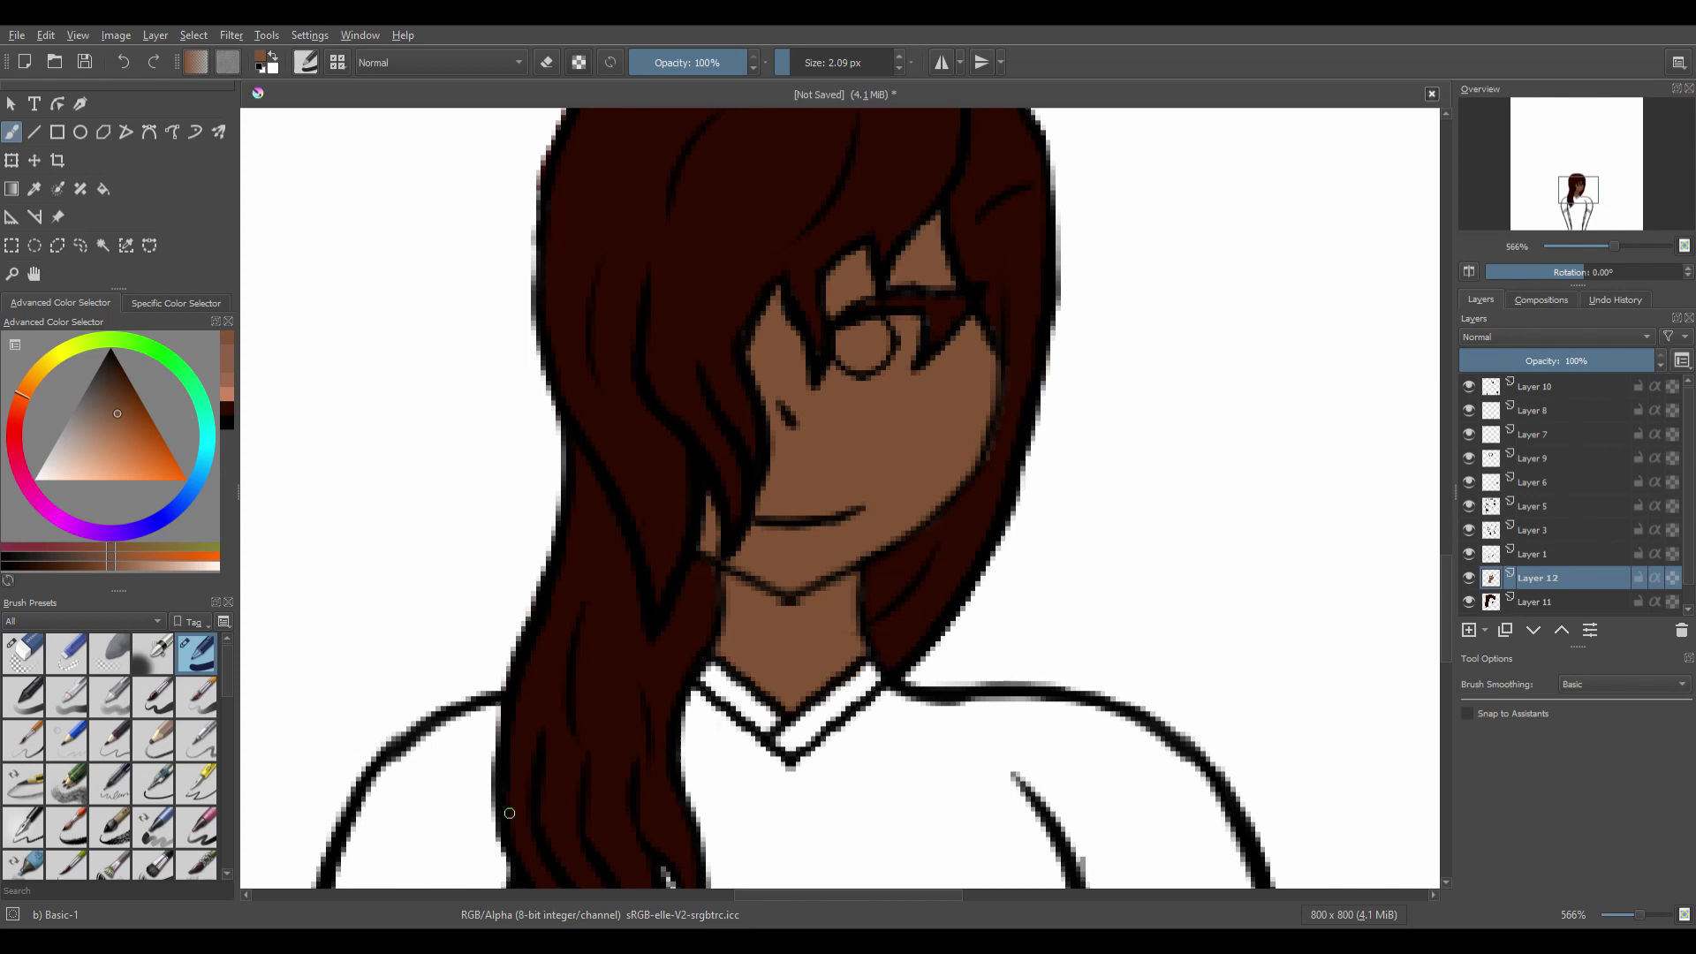
Recall the dark hair colour, then erase inside the eye circle on Layer 12 with a 7.48 px Eraser Circle.
{"action": "left_click", "coordinate": [273, 56]}
{"action": "left_click", "coordinate": [228, 410]}
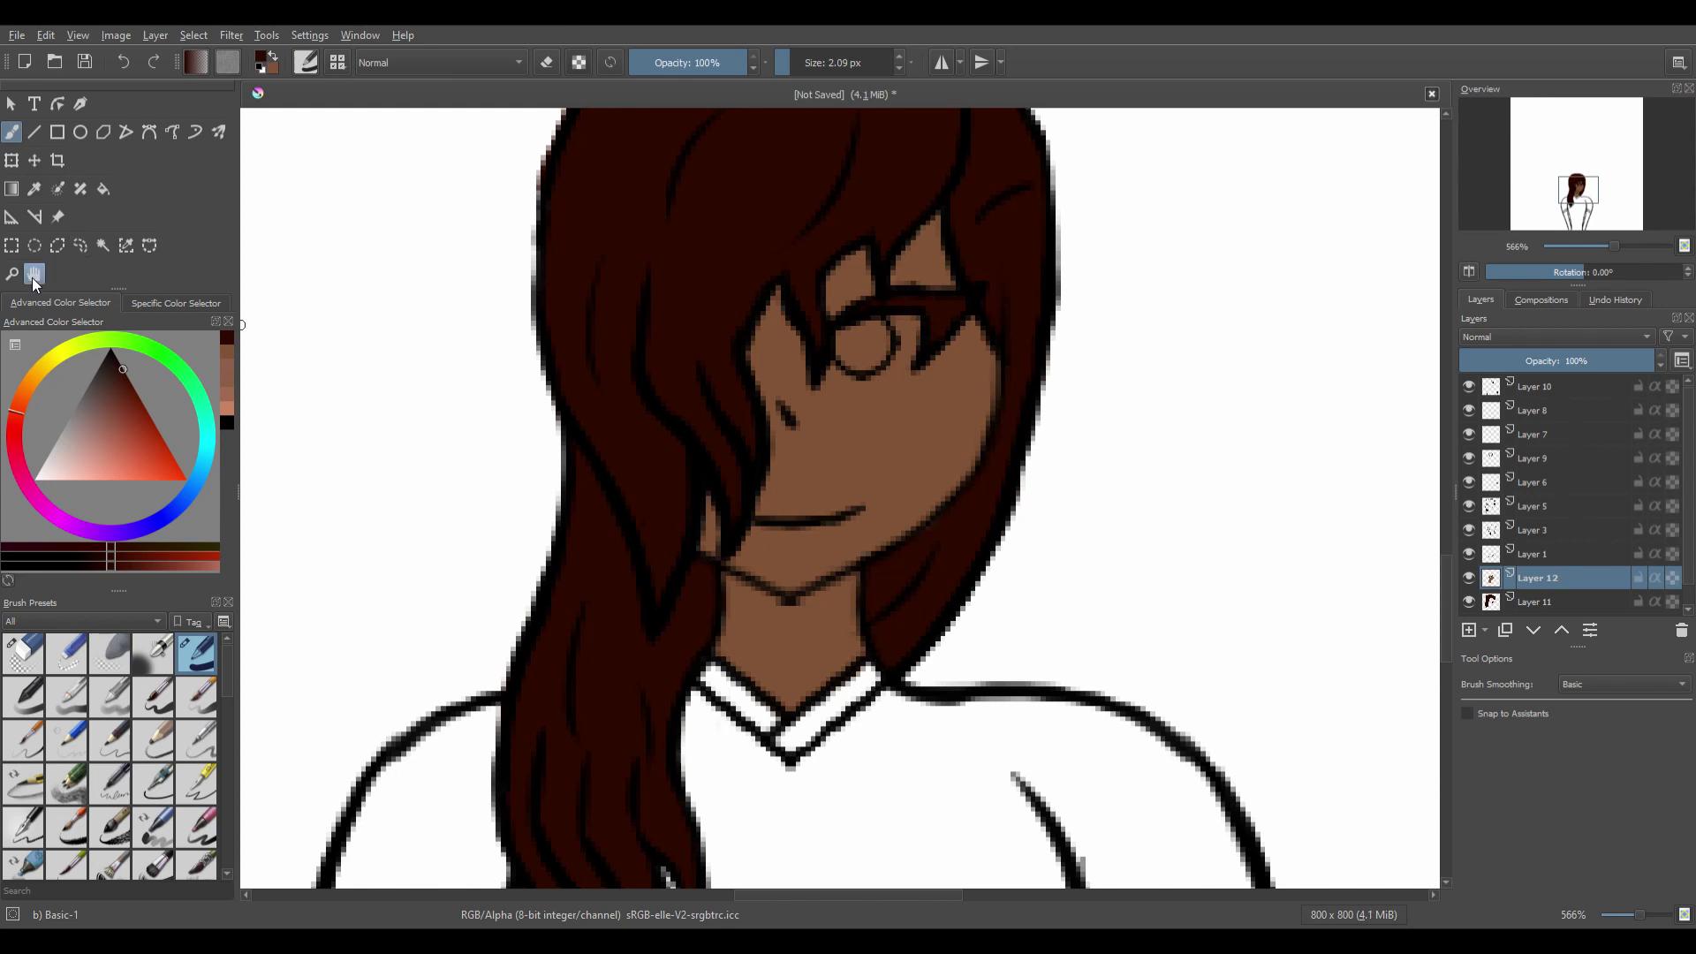
{"action": "left_click", "coordinate": [33, 279]}
{"action": "left_click_drag", "start_coordinate": [704, 514], "coordinate": [646, 535]}
{"action": "left_click", "coordinate": [783, 62]}
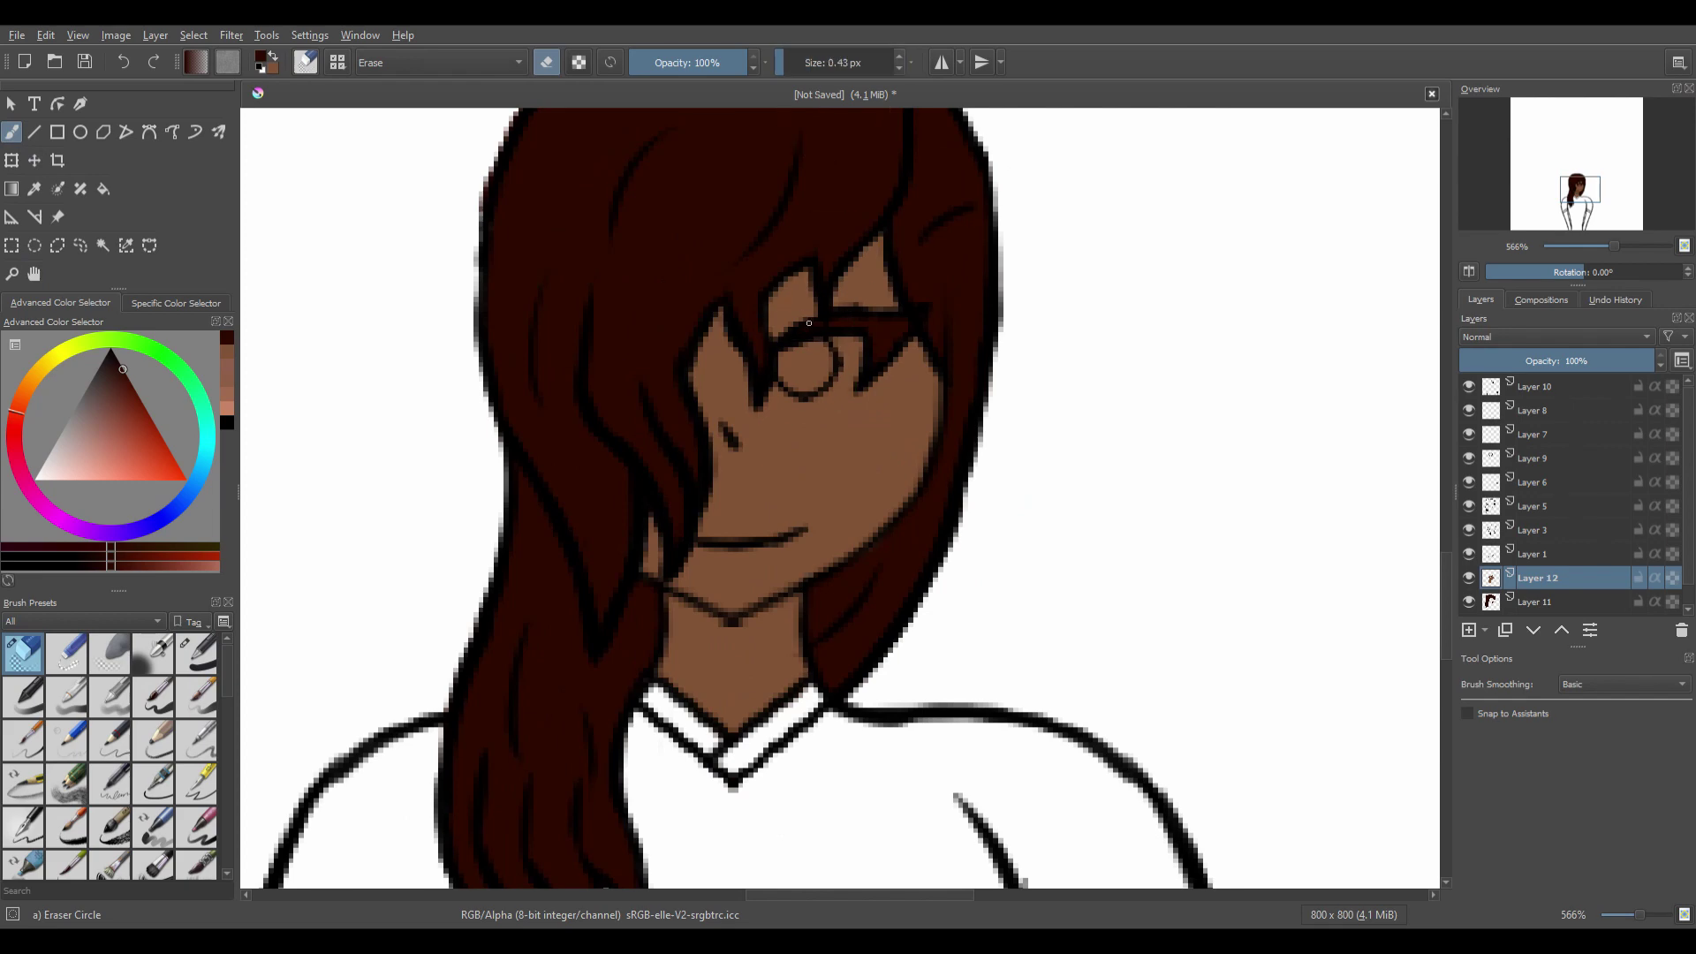
{"action": "key", "text": "bracketright"}
{"action": "key", "text": "bracketright"}
{"action": "left_click_drag", "start_coordinate": [795, 362], "coordinate": [800, 367]}
Paint both forearms below the sleeve bands skin brown on Layer 12 with Basic-1 at 16.71 px.
{"action": "left_click", "coordinate": [35, 274]}
{"action": "mouse_move", "coordinate": [788, 860]}
{"action": "left_mouse_down"}
{"action": "mouse_move", "coordinate": [780, 485]}
{"action": "mouse_move", "coordinate": [820, 459]}
{"action": "left_mouse_up"}
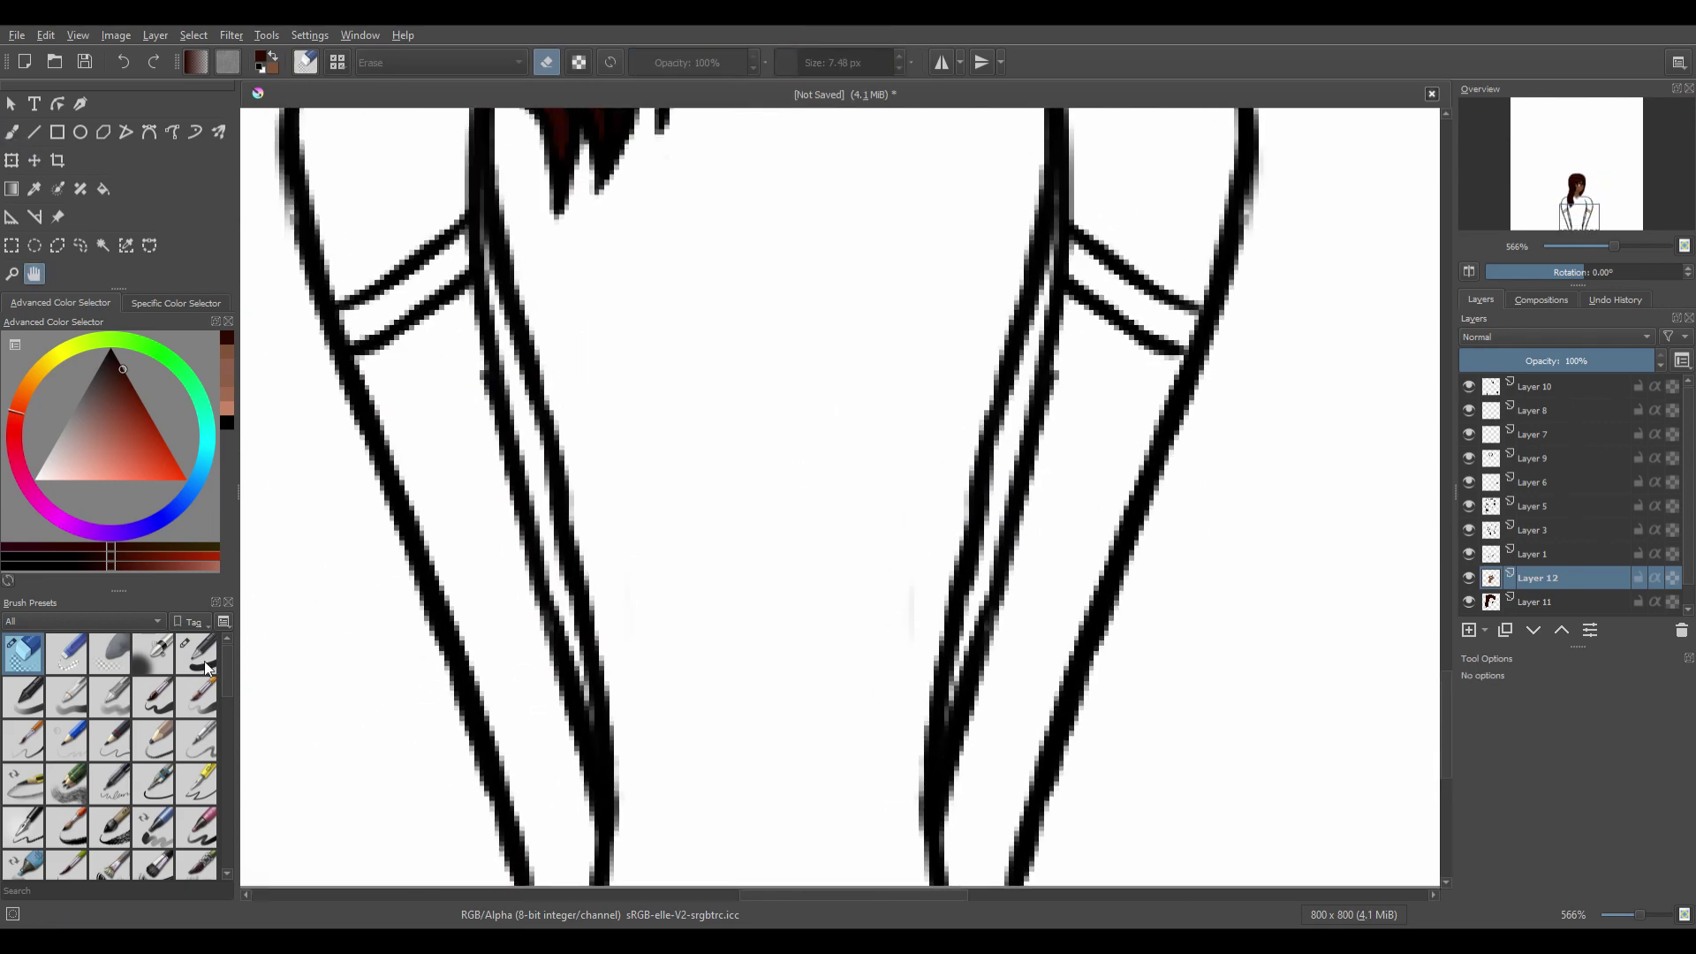
{"action": "left_click", "coordinate": [196, 653]}
{"action": "left_click", "coordinate": [273, 56]}
{"action": "left_click", "coordinate": [11, 132]}
{"action": "left_click", "coordinate": [804, 63]}
{"action": "mouse_move", "coordinate": [433, 358]}
{"action": "left_mouse_down"}
{"action": "mouse_move", "coordinate": [397, 377]}
{"action": "mouse_move", "coordinate": [522, 653]}
{"action": "mouse_move", "coordinate": [531, 793]}
{"action": "mouse_move", "coordinate": [428, 456]}
{"action": "left_mouse_up"}
{"action": "left_click_drag", "start_coordinate": [1094, 385], "coordinate": [971, 866]}
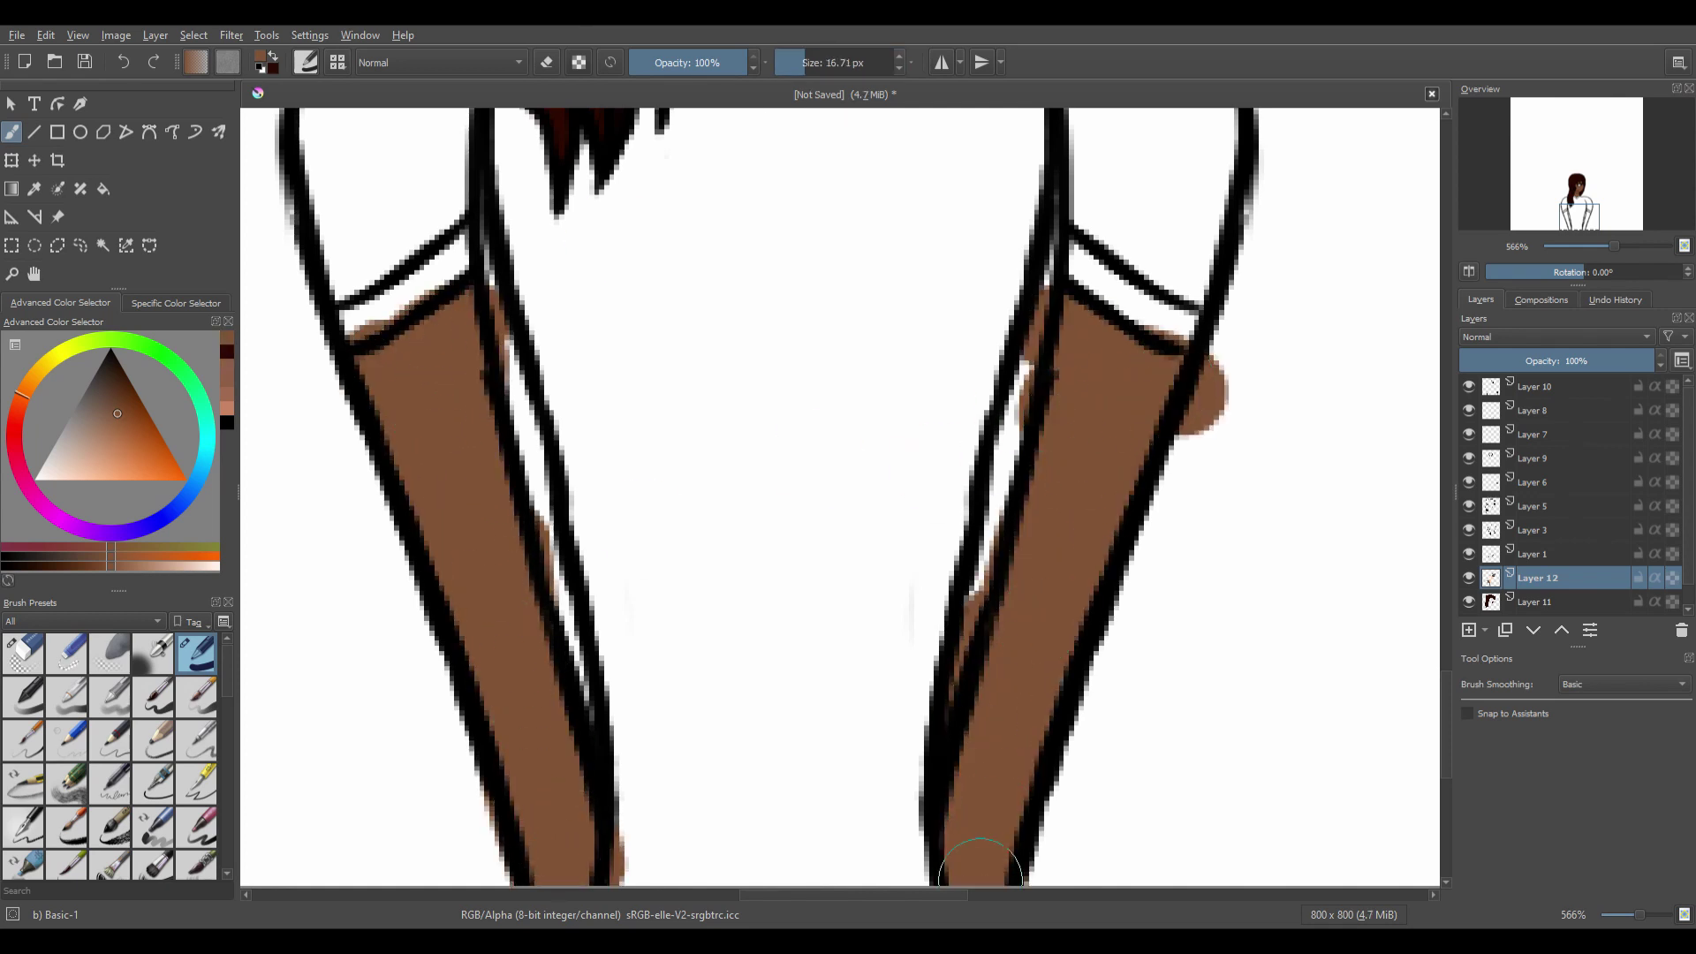
Erase the skin brown spilling beyond the outlines and sleeve bands of both forearms with a 7.48 px eraser.
{"action": "left_click", "coordinate": [34, 274]}
{"action": "mouse_move", "coordinate": [348, 485]}
{"action": "left_mouse_down"}
{"action": "mouse_move", "coordinate": [309, 318]}
{"action": "mouse_move", "coordinate": [309, 337]}
{"action": "left_mouse_up"}
{"action": "left_click", "coordinate": [23, 654]}
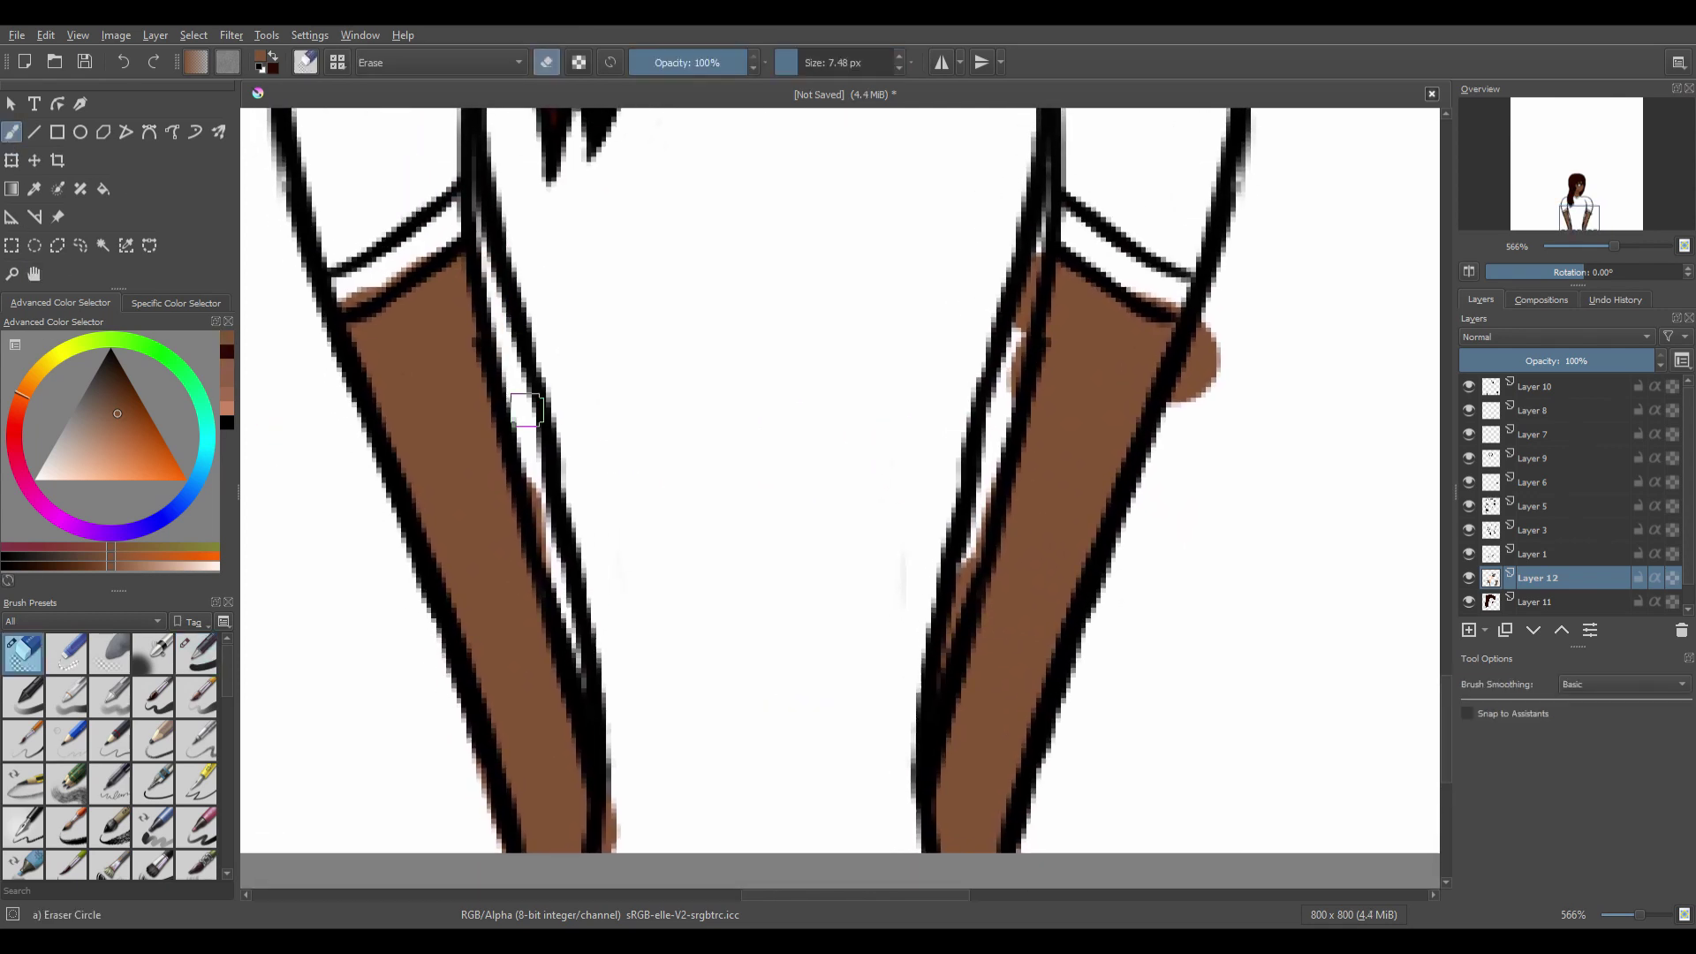
{"action": "left_click_drag", "start_coordinate": [427, 263], "coordinate": [358, 291]}
{"action": "mouse_move", "coordinate": [1023, 269]}
{"action": "left_mouse_down"}
{"action": "mouse_move", "coordinate": [953, 527]}
{"action": "mouse_move", "coordinate": [945, 662]}
{"action": "left_mouse_up"}
{"action": "mouse_move", "coordinate": [1208, 370]}
{"action": "left_mouse_down"}
{"action": "mouse_move", "coordinate": [1200, 321]}
{"action": "mouse_move", "coordinate": [1104, 287]}
{"action": "mouse_move", "coordinate": [1158, 295]}
{"action": "mouse_move", "coordinate": [1159, 447]}
{"action": "left_mouse_up"}
{"action": "key", "text": "ctrl+z"}
Paint the shirt's body and both sleeves near-black on a new Layer 13 with the Basic-1 brush.
{"action": "left_click", "coordinate": [33, 274]}
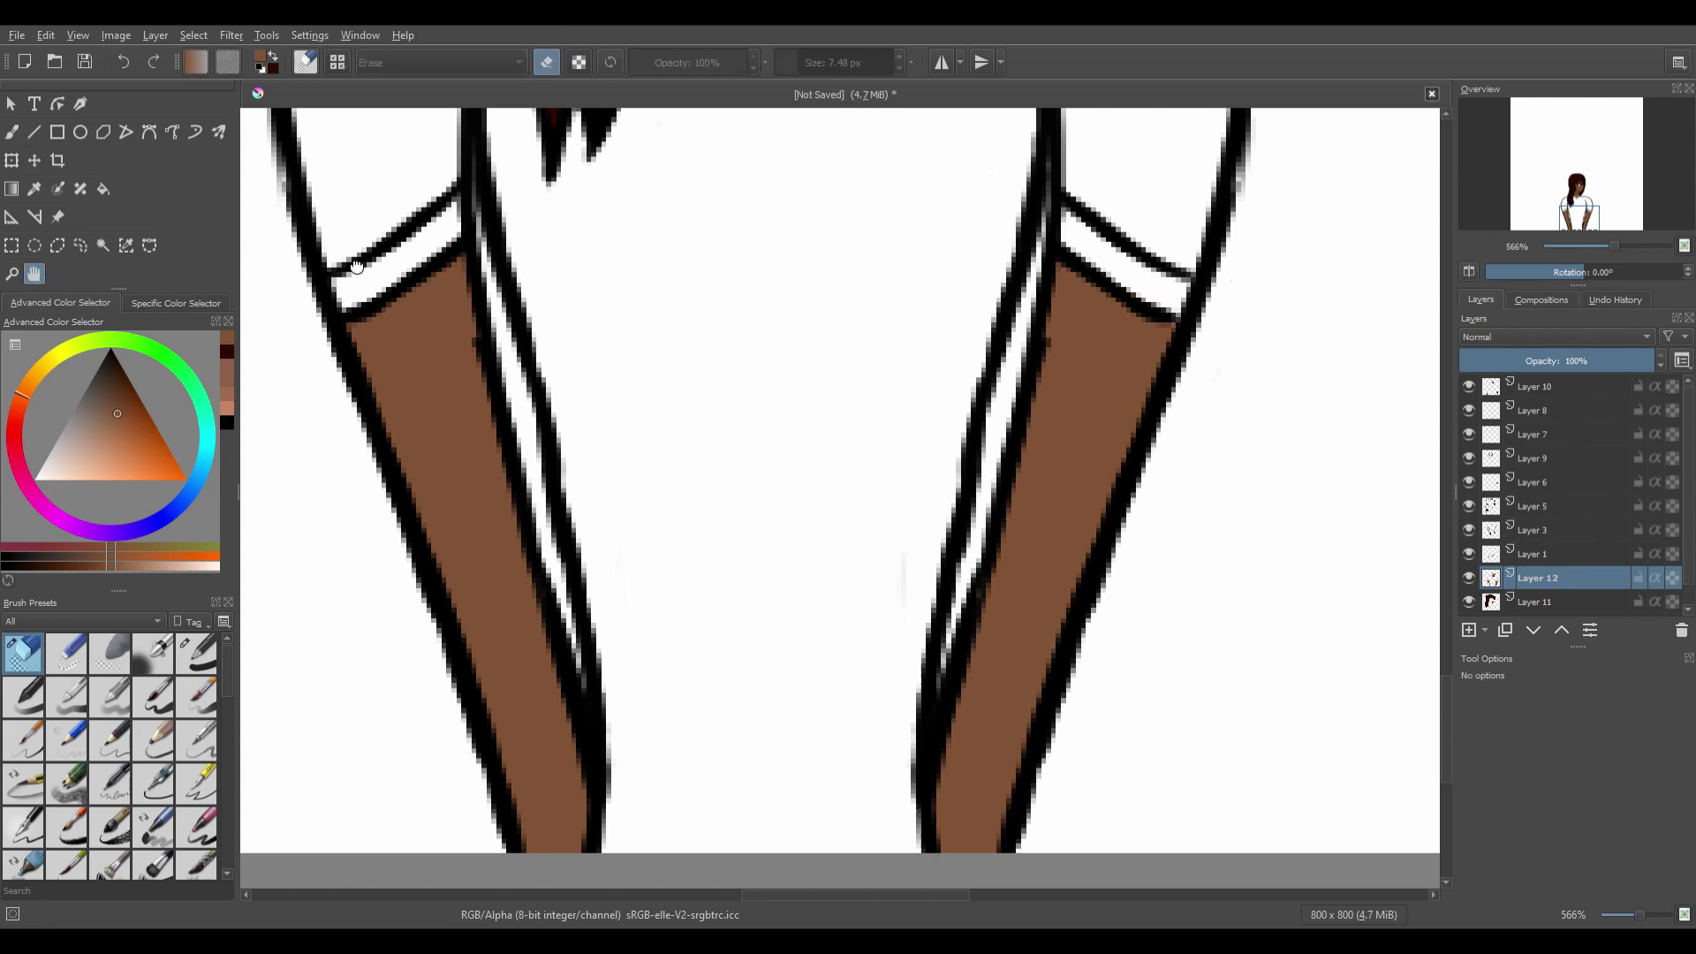
{"action": "left_click_drag", "start_coordinate": [356, 265], "coordinate": [416, 344]}
{"action": "scroll", "coordinate": [508, 406], "scroll_direction": "down", "scroll_amount": 1}
{"action": "left_click_drag", "start_coordinate": [848, 320], "coordinate": [886, 292]}
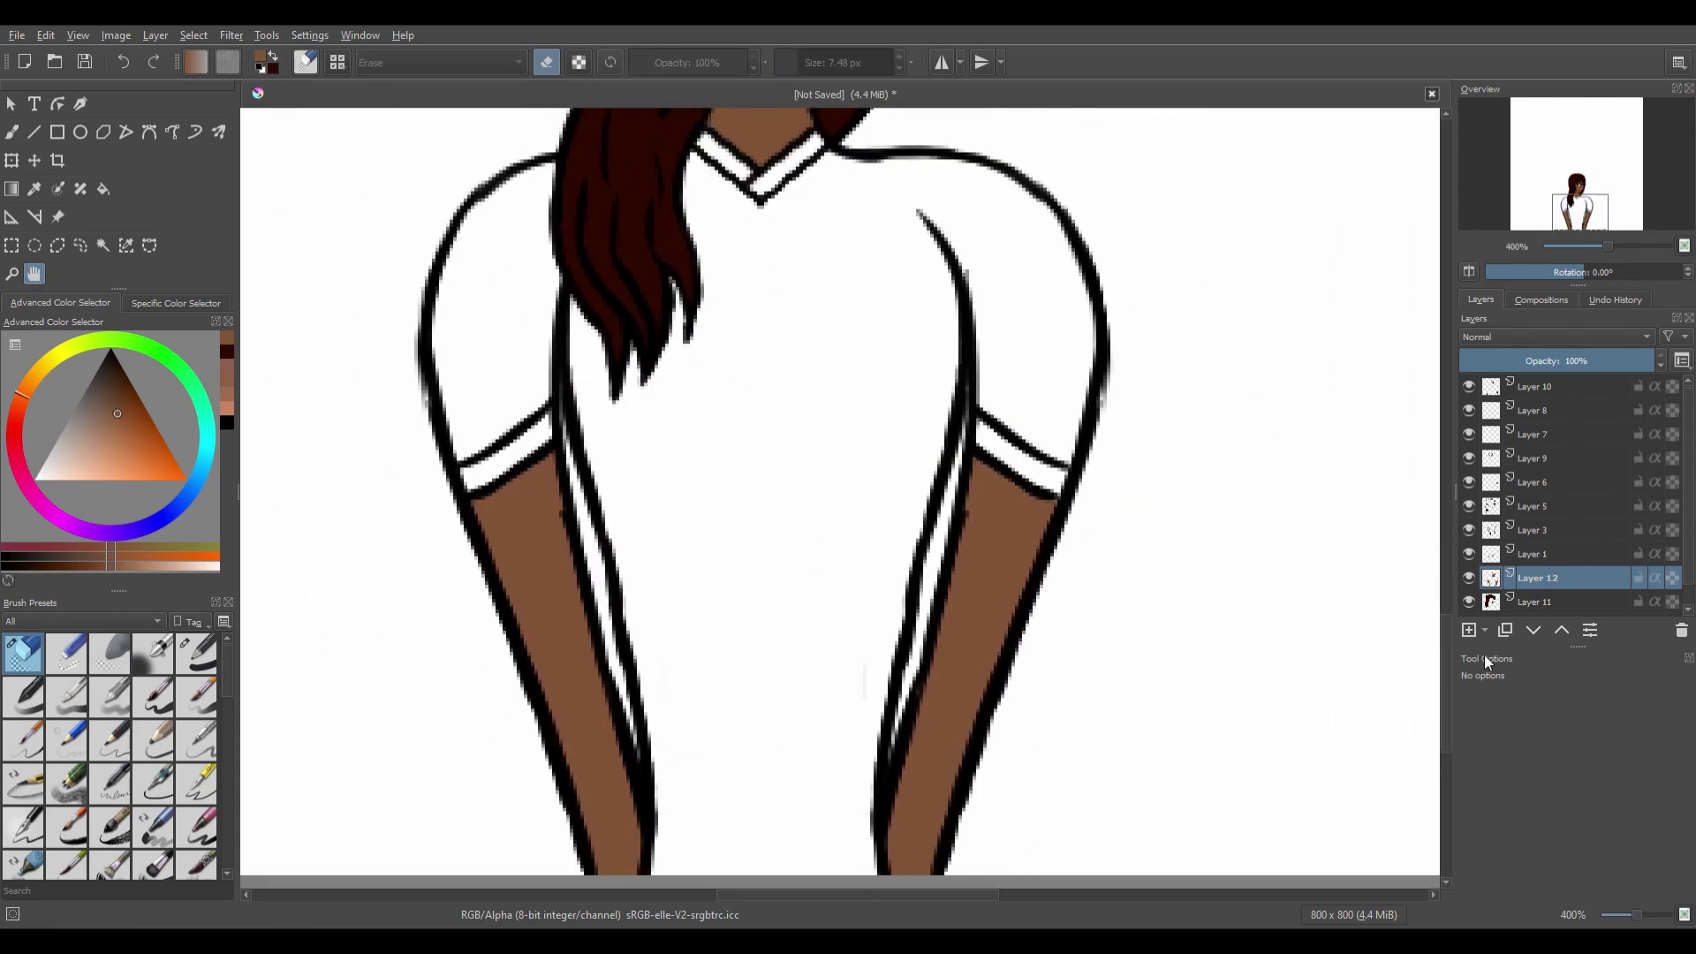
{"action": "left_click_drag", "start_coordinate": [100, 406], "coordinate": [98, 352]}
{"action": "left_click", "coordinate": [11, 132]}
{"action": "left_click", "coordinate": [196, 653]}
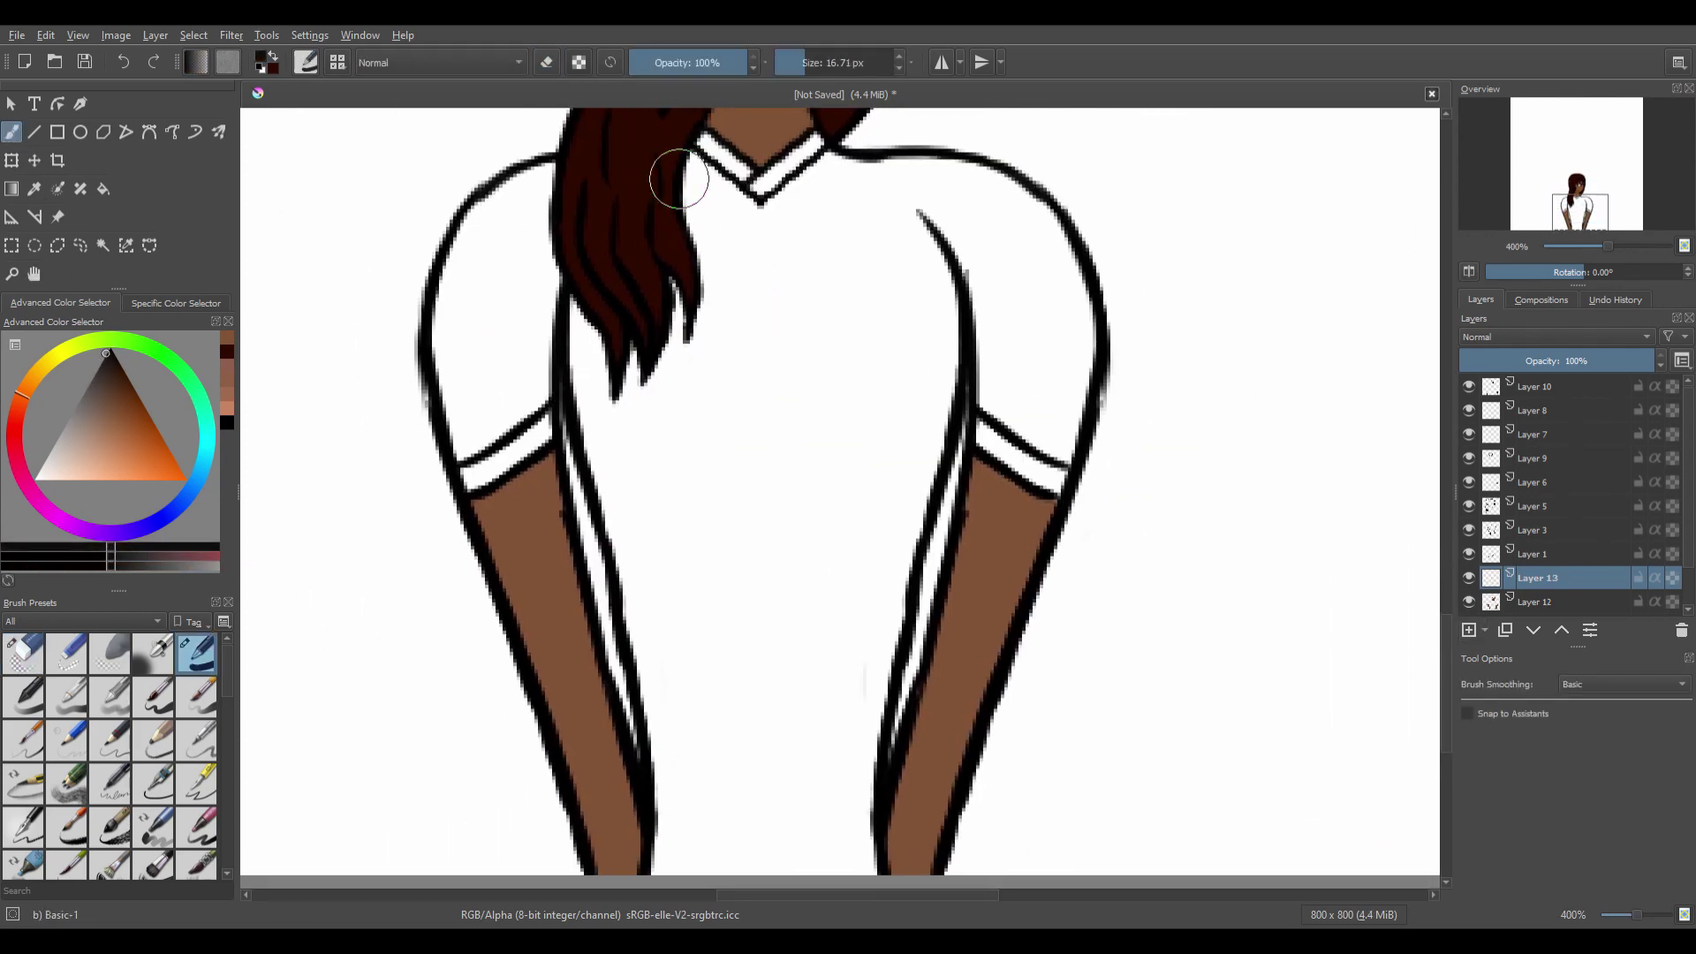
{"action": "left_click", "coordinate": [810, 63]}
{"action": "mouse_move", "coordinate": [657, 261]}
{"action": "left_mouse_down"}
{"action": "mouse_move", "coordinate": [806, 208]}
{"action": "mouse_move", "coordinate": [1045, 326]}
{"action": "mouse_move", "coordinate": [976, 280]}
{"action": "mouse_move", "coordinate": [753, 813]}
{"action": "mouse_move", "coordinate": [692, 681]}
{"action": "mouse_move", "coordinate": [734, 495]}
{"action": "mouse_move", "coordinate": [517, 274]}
{"action": "mouse_move", "coordinate": [485, 284]}
{"action": "mouse_move", "coordinate": [477, 398]}
{"action": "mouse_move", "coordinate": [512, 455]}
{"action": "mouse_move", "coordinate": [562, 420]}
{"action": "left_mouse_up"}
Erase the shirt black covering the sleeve bands, side gaps, outer outline, collar and hair with a 7.48 px Eraser Circle.
{"action": "left_click", "coordinate": [22, 652]}
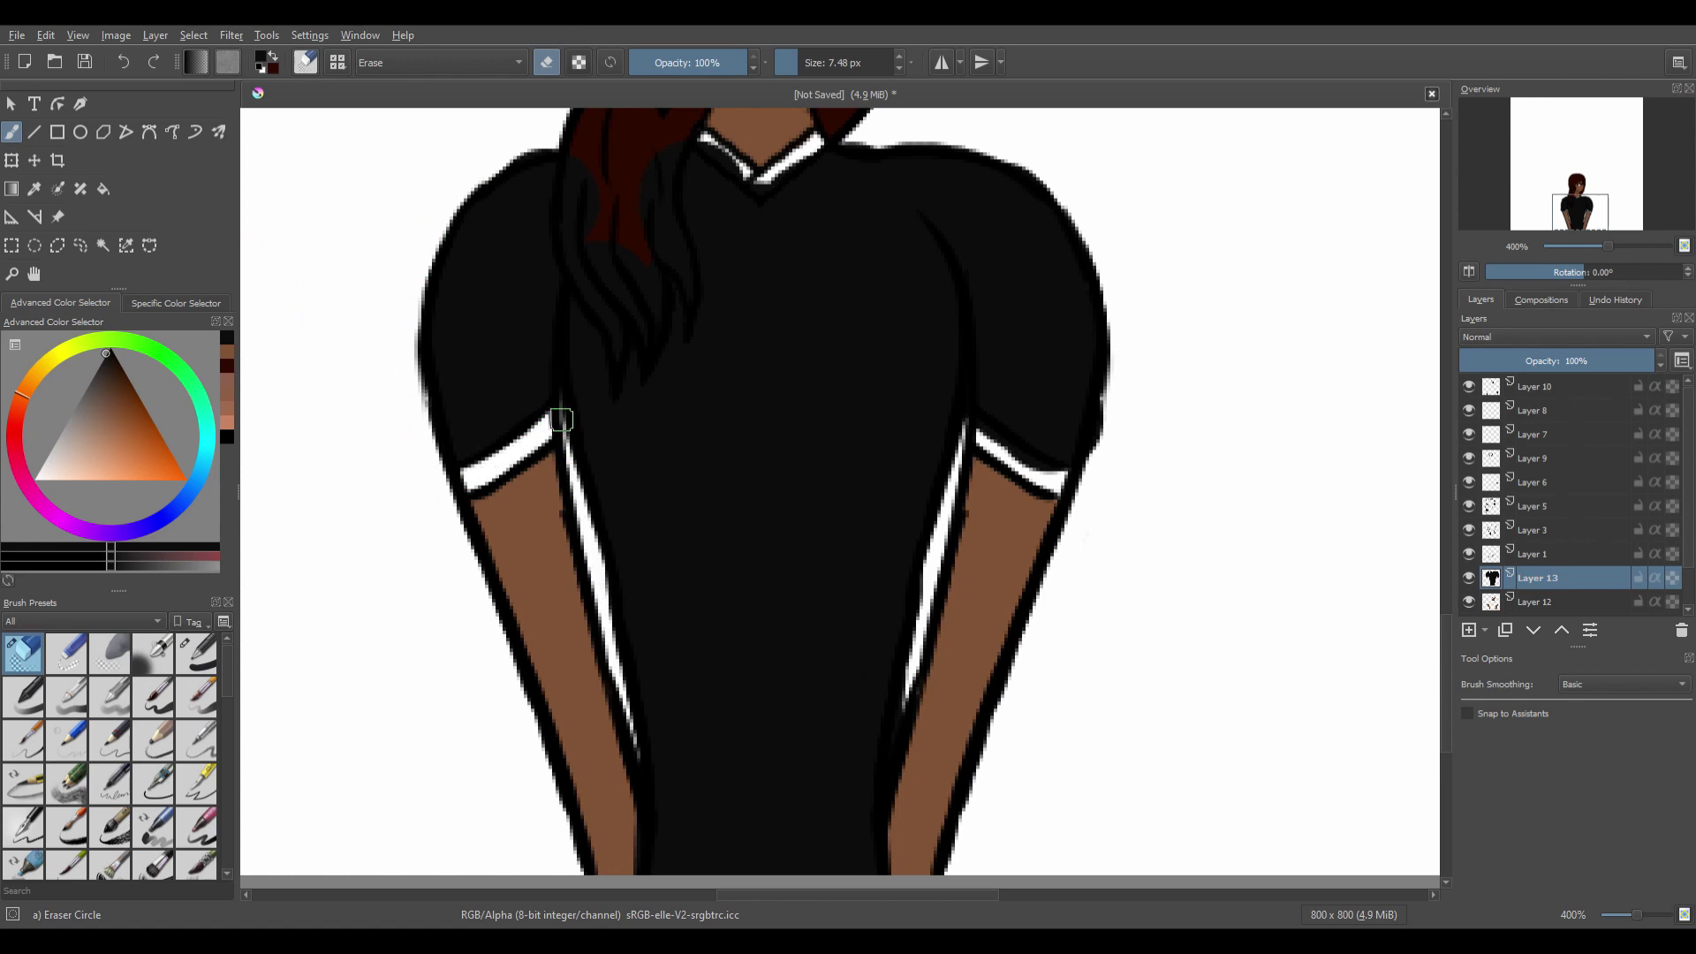
{"action": "left_click_drag", "start_coordinate": [978, 455], "coordinate": [1068, 482]}
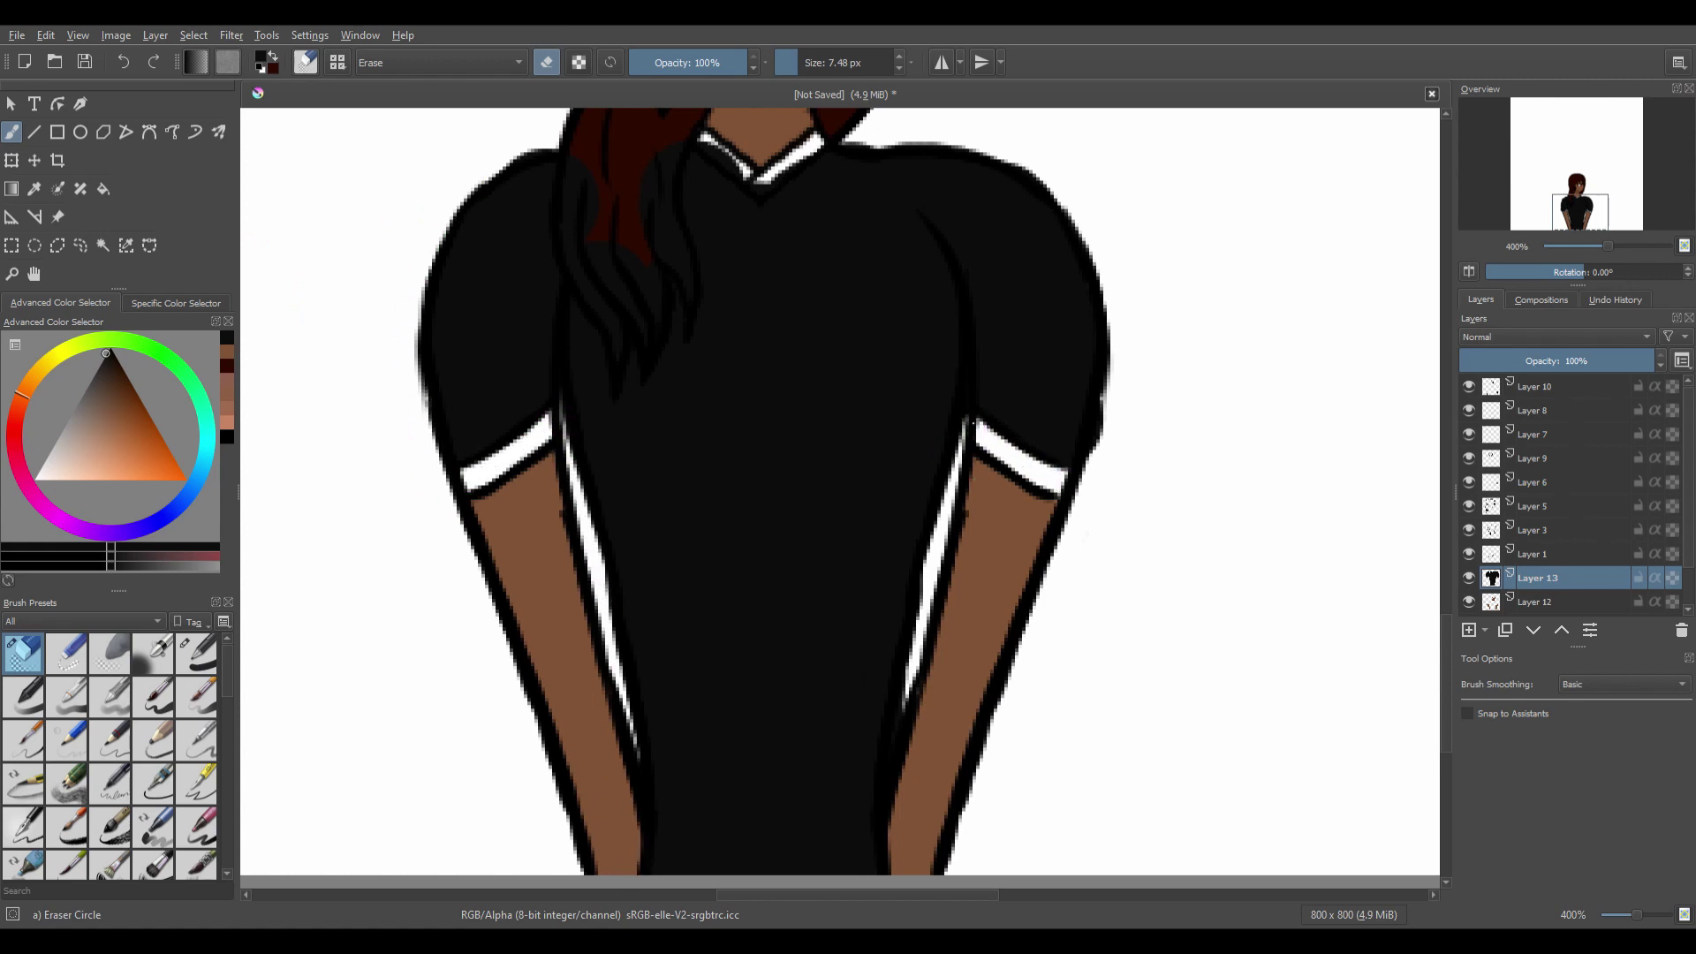
{"action": "left_click_drag", "start_coordinate": [967, 380], "coordinate": [899, 757]}
{"action": "mouse_move", "coordinate": [1104, 423]}
{"action": "left_mouse_down"}
{"action": "mouse_move", "coordinate": [1067, 163]}
{"action": "mouse_move", "coordinate": [911, 143]}
{"action": "left_mouse_up"}
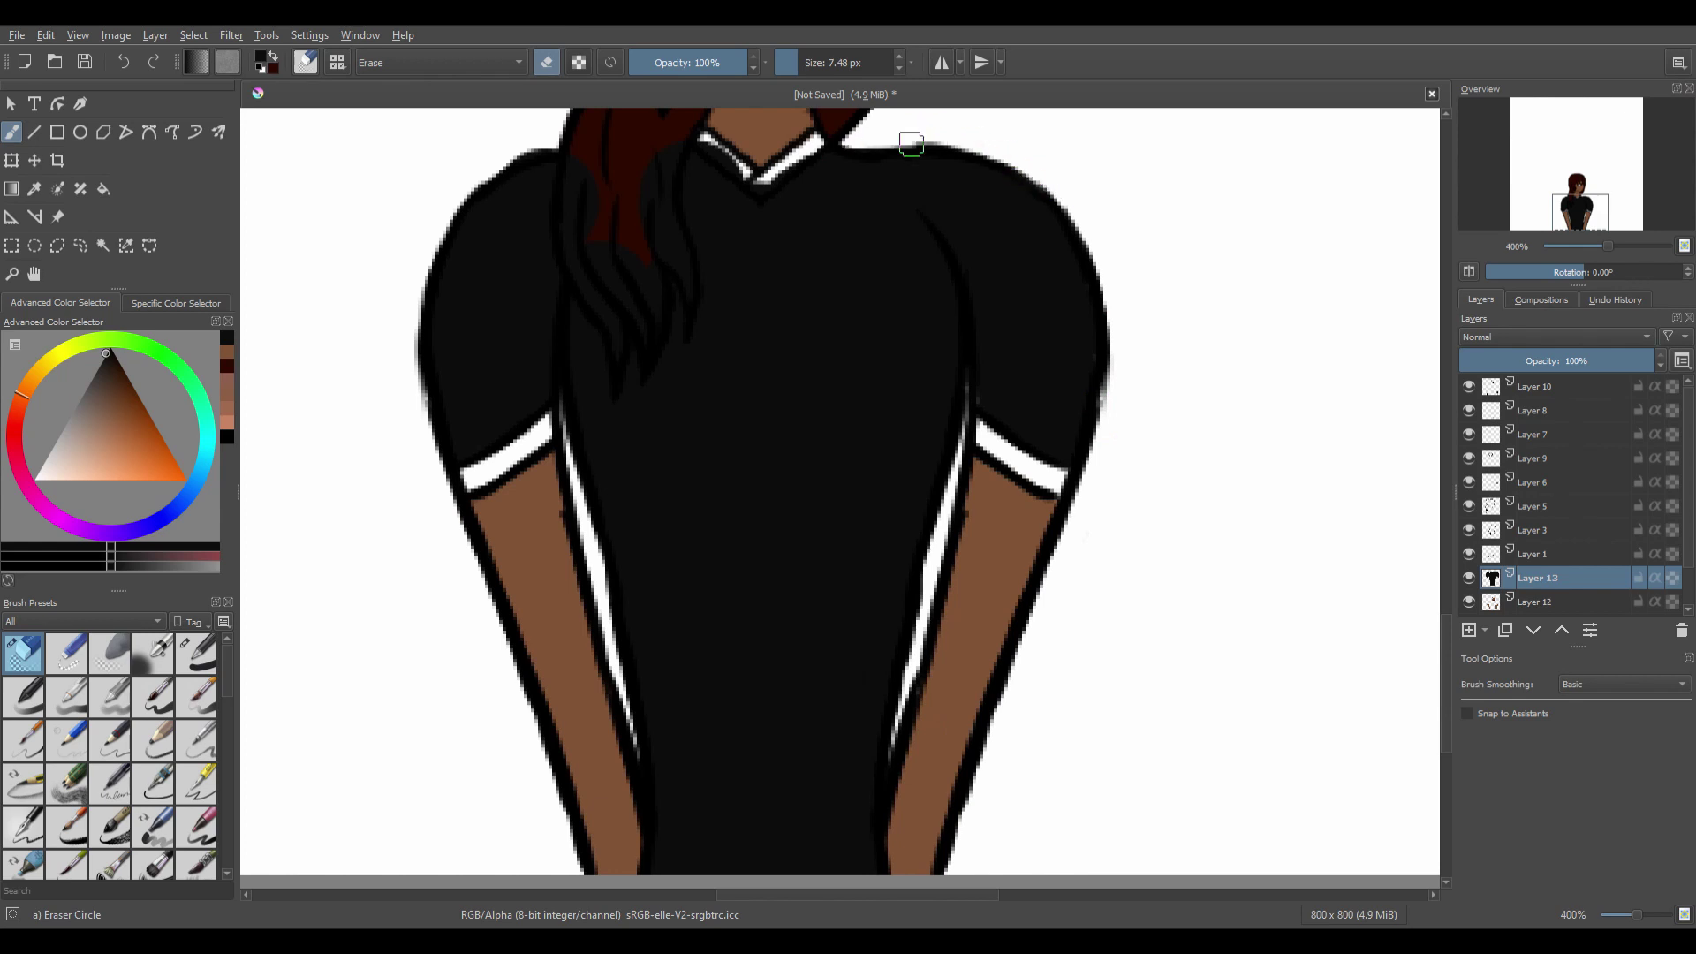
{"action": "mouse_move", "coordinate": [665, 148]}
{"action": "left_mouse_down"}
{"action": "mouse_move", "coordinate": [699, 136]}
{"action": "mouse_move", "coordinate": [764, 181]}
{"action": "mouse_move", "coordinate": [688, 133]}
{"action": "left_mouse_up"}
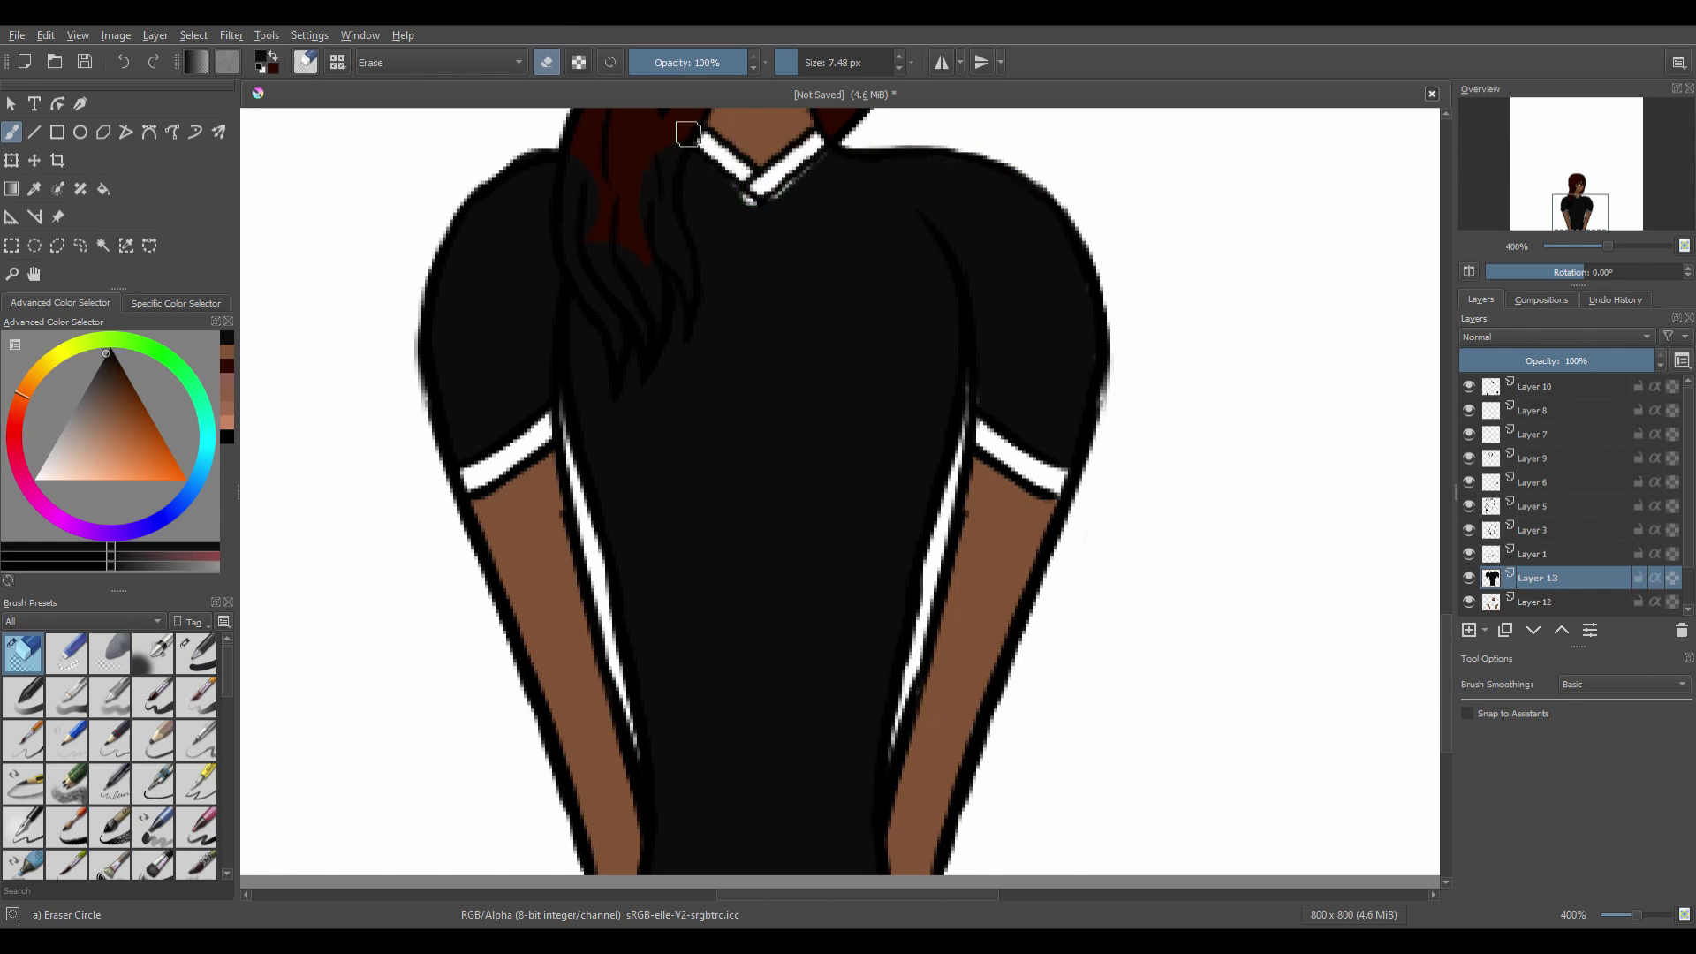
{"action": "mouse_move", "coordinate": [671, 234]}
{"action": "left_mouse_down"}
{"action": "mouse_move", "coordinate": [649, 348]}
{"action": "mouse_move", "coordinate": [626, 355]}
{"action": "mouse_move", "coordinate": [577, 137]}
{"action": "mouse_move", "coordinate": [550, 143]}
{"action": "mouse_move", "coordinate": [426, 295]}
{"action": "mouse_move", "coordinate": [486, 606]}
{"action": "left_mouse_up"}
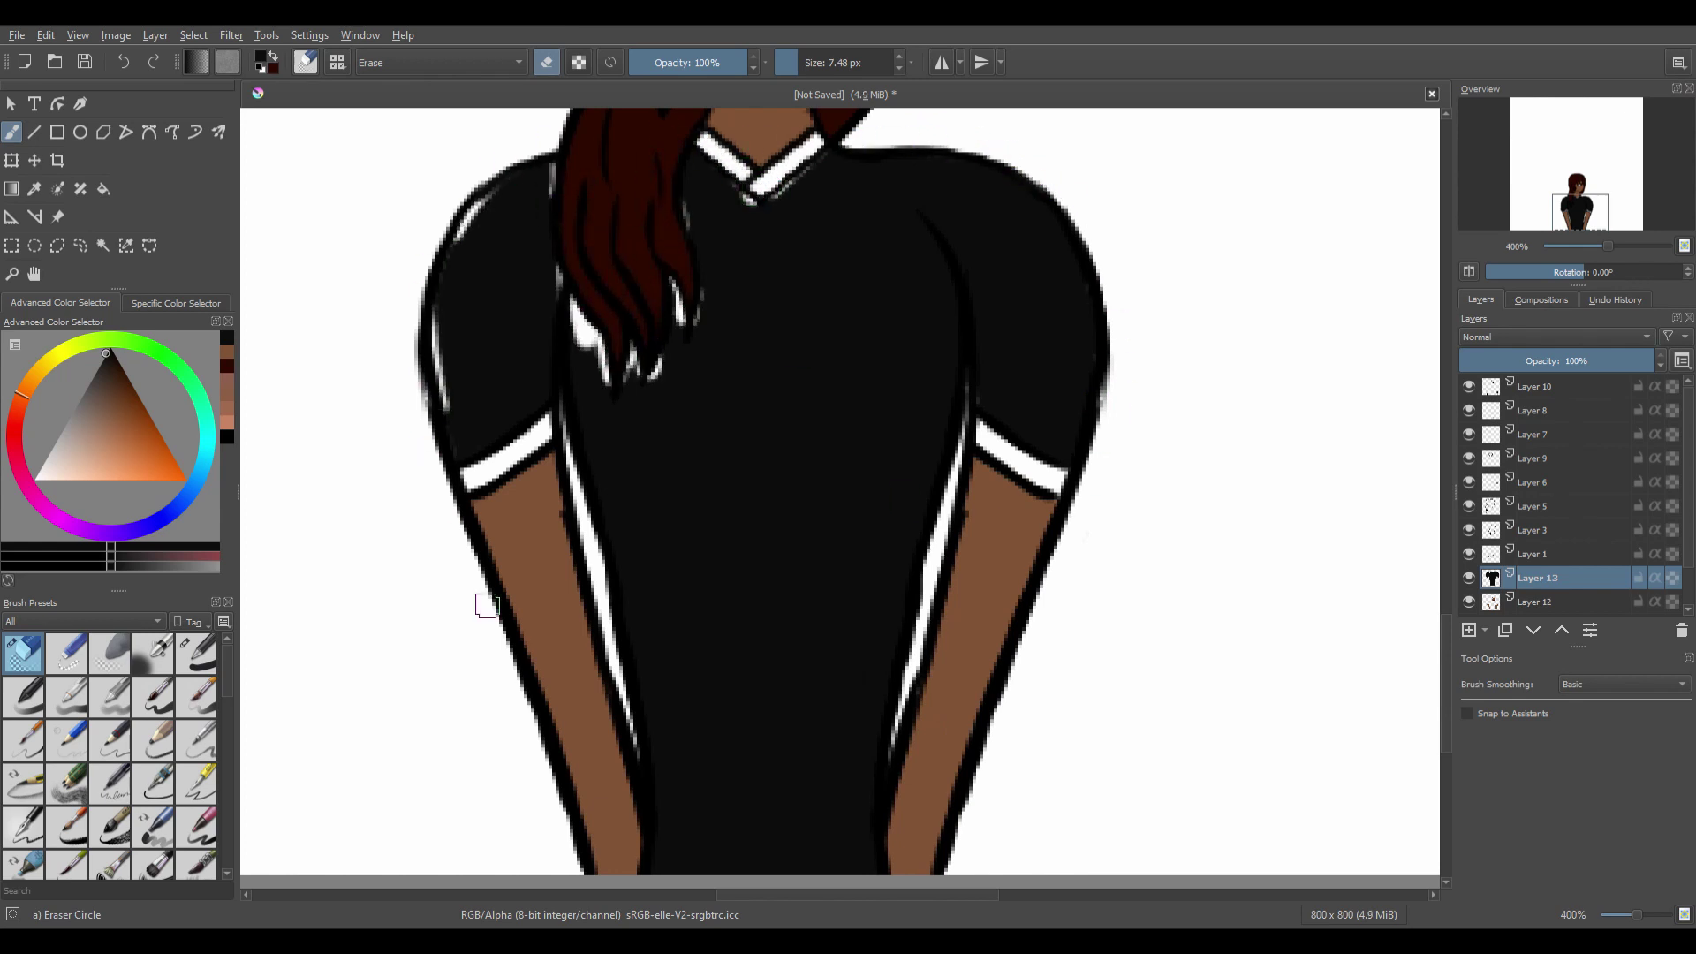
Refill the white gaps along the left sleeve and around the hair tips near-black with Basic-1 at 6.65 and 2.09 px.
{"action": "left_click", "coordinate": [202, 669]}
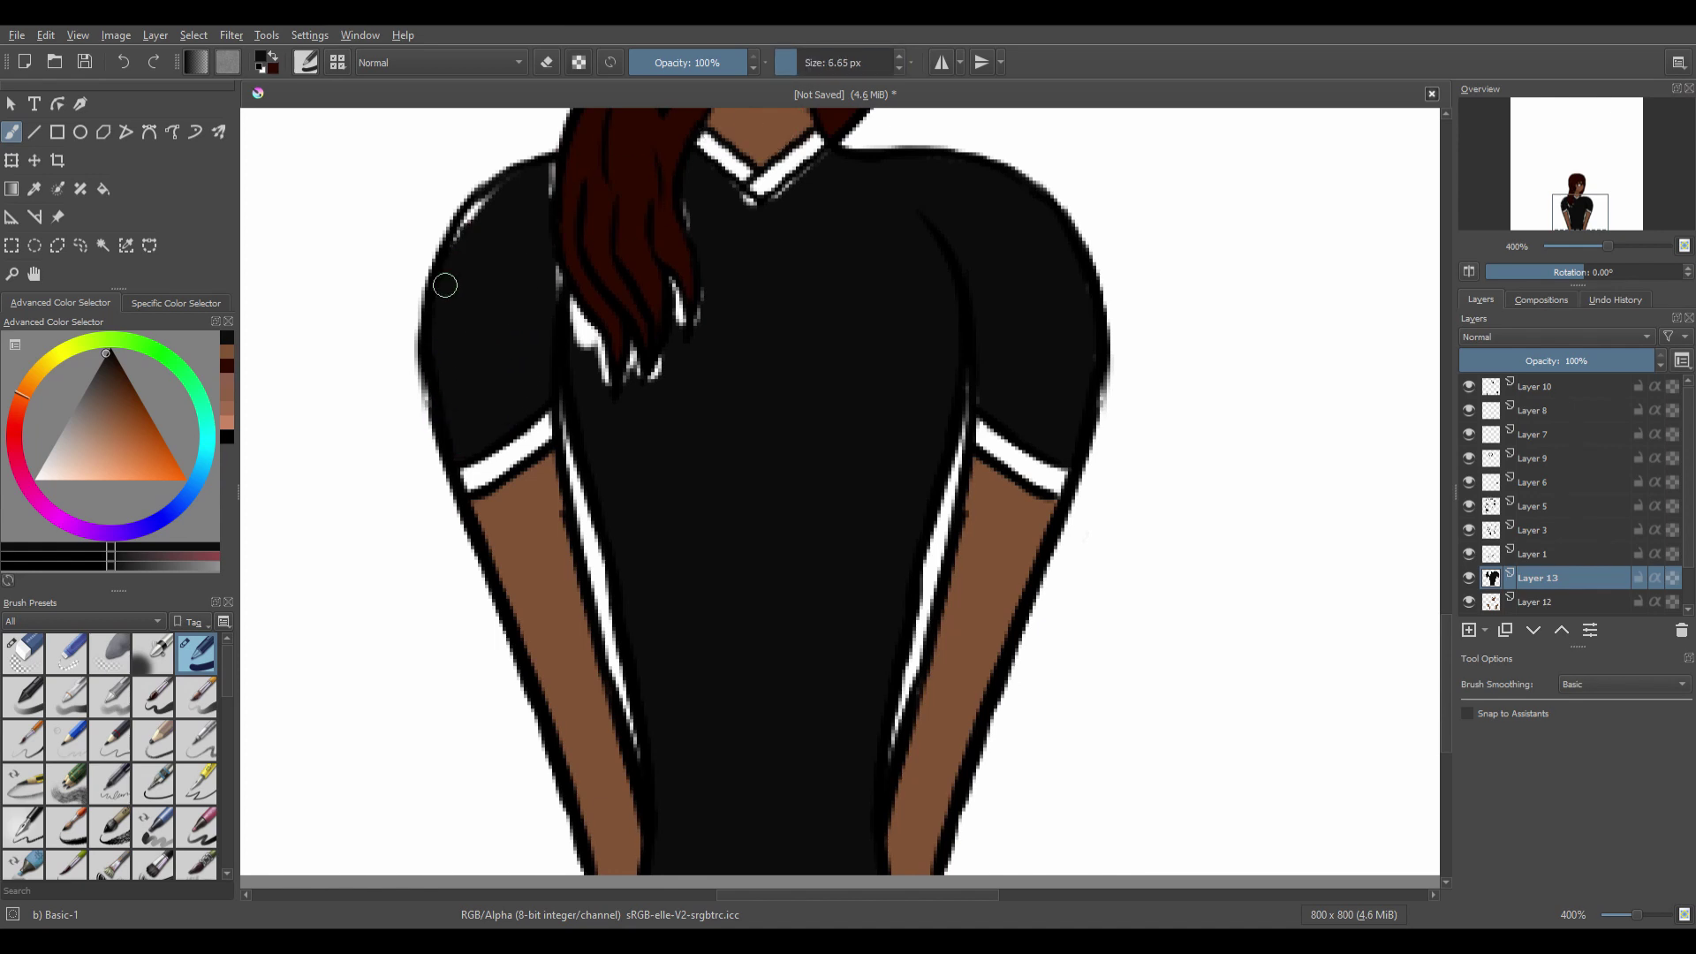
{"action": "left_click_drag", "start_coordinate": [445, 285], "coordinate": [542, 181]}
{"action": "left_click_drag", "start_coordinate": [548, 266], "coordinate": [592, 336]}
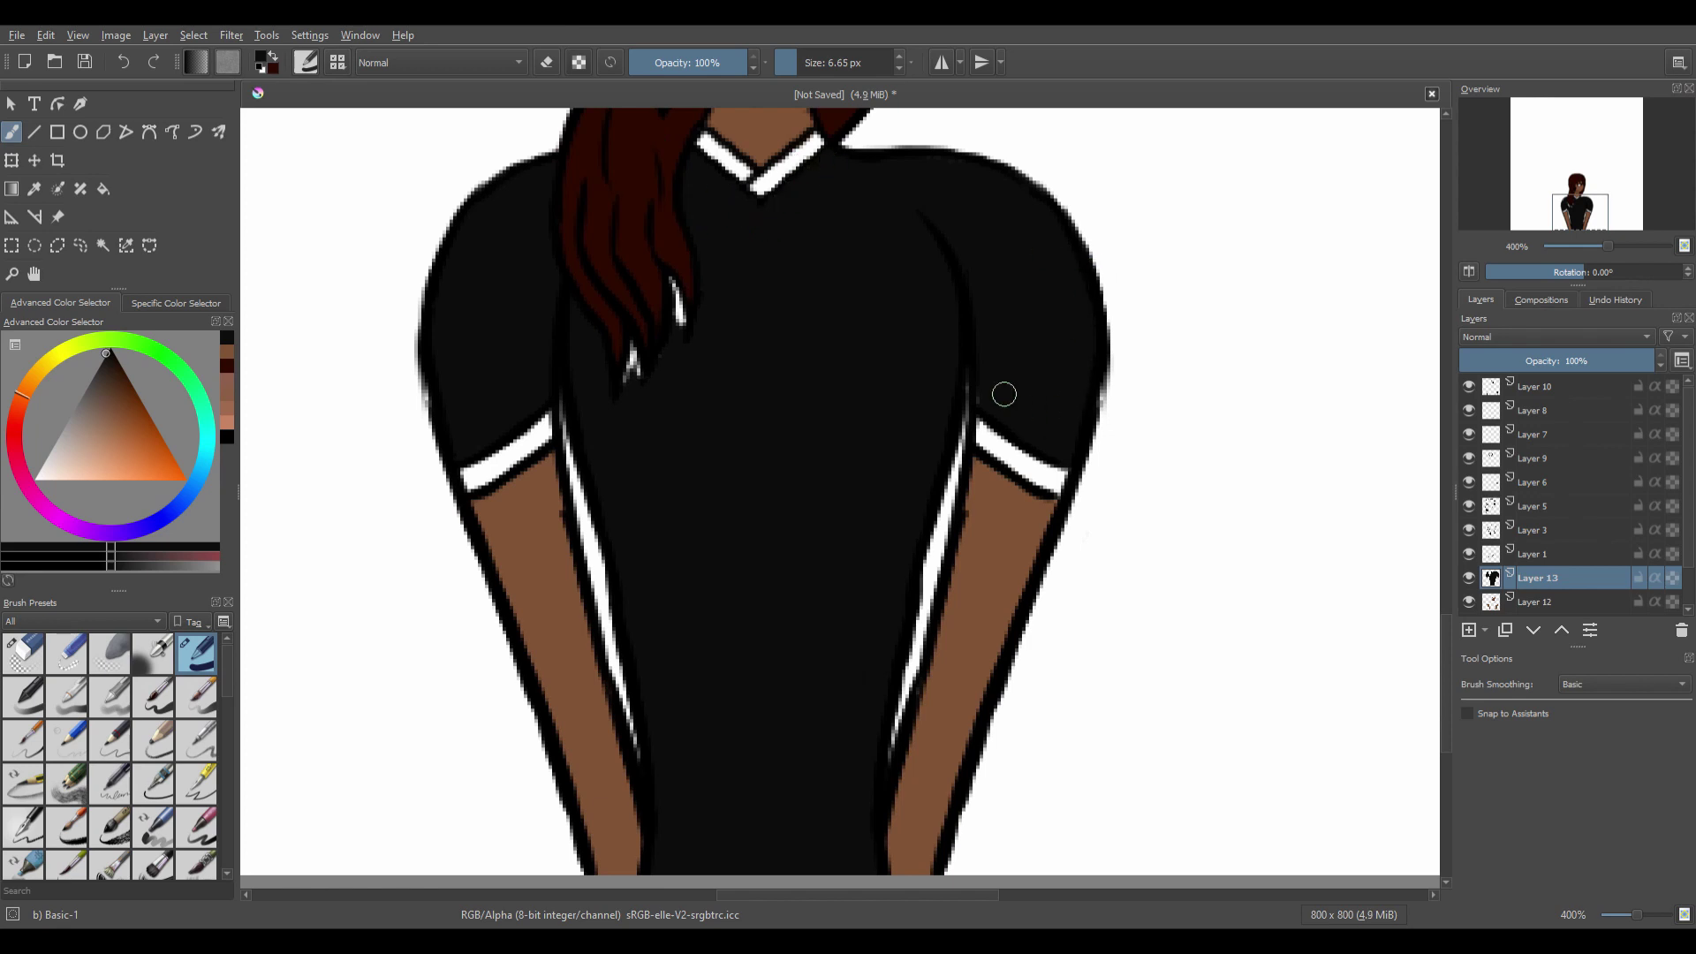
{"action": "left_click_drag", "start_coordinate": [800, 78], "coordinate": [788, 78]}
Add a new paint layer above Layer 13 for the eye colour.
{"action": "left_click", "coordinate": [26, 273]}
{"action": "scroll", "coordinate": [740, 654], "scroll_direction": "down", "scroll_amount": 3}
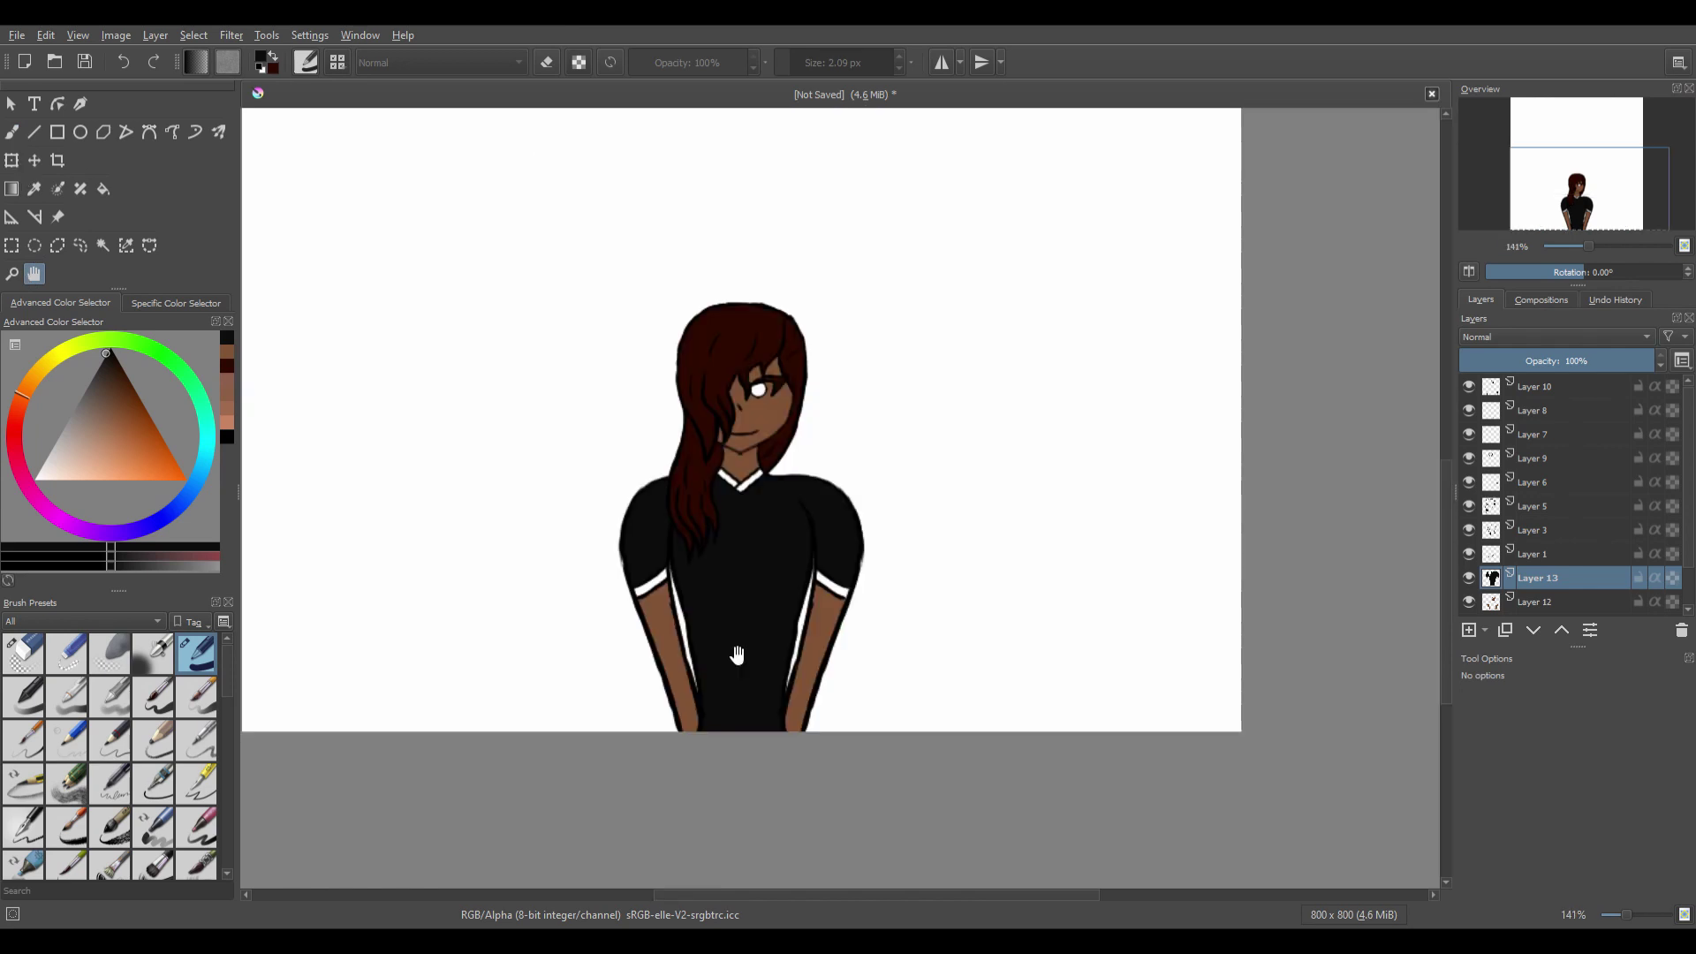
{"action": "scroll", "coordinate": [778, 424], "scroll_direction": "up", "scroll_amount": 5}
{"action": "left_click_drag", "start_coordinate": [787, 432], "coordinate": [842, 554]}
{"action": "left_click", "coordinate": [122, 369]}
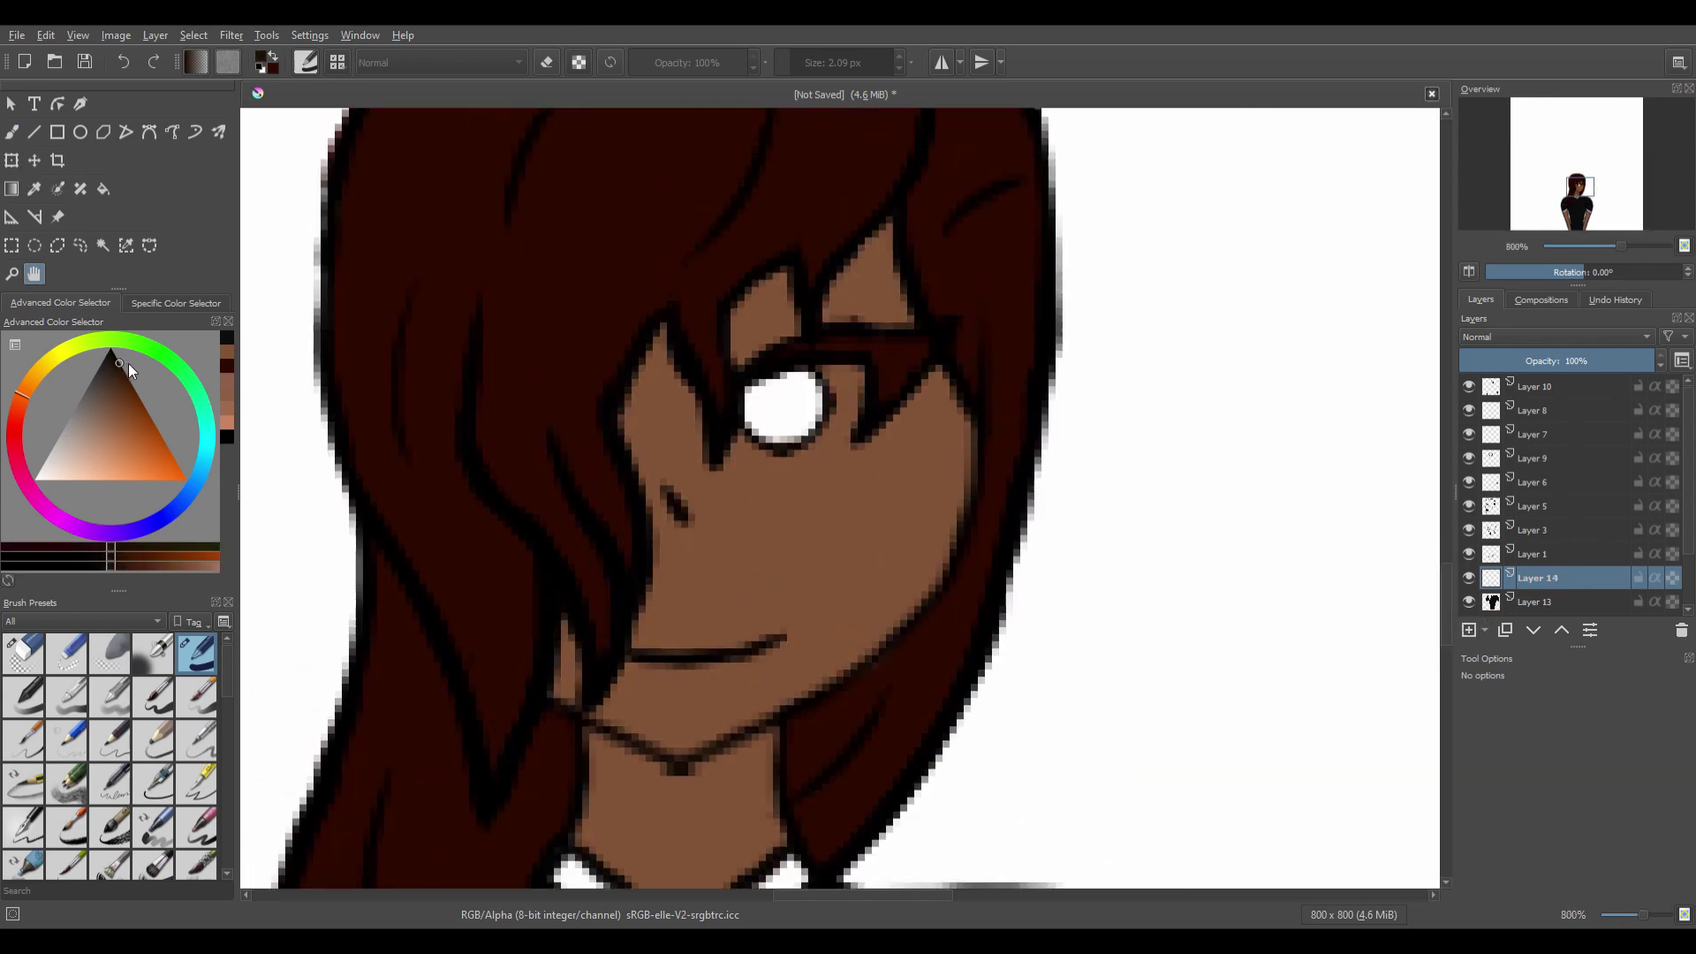
{"action": "left_click", "coordinate": [22, 421]}
{"action": "left_click", "coordinate": [129, 376]}
{"action": "key", "text": "b"}
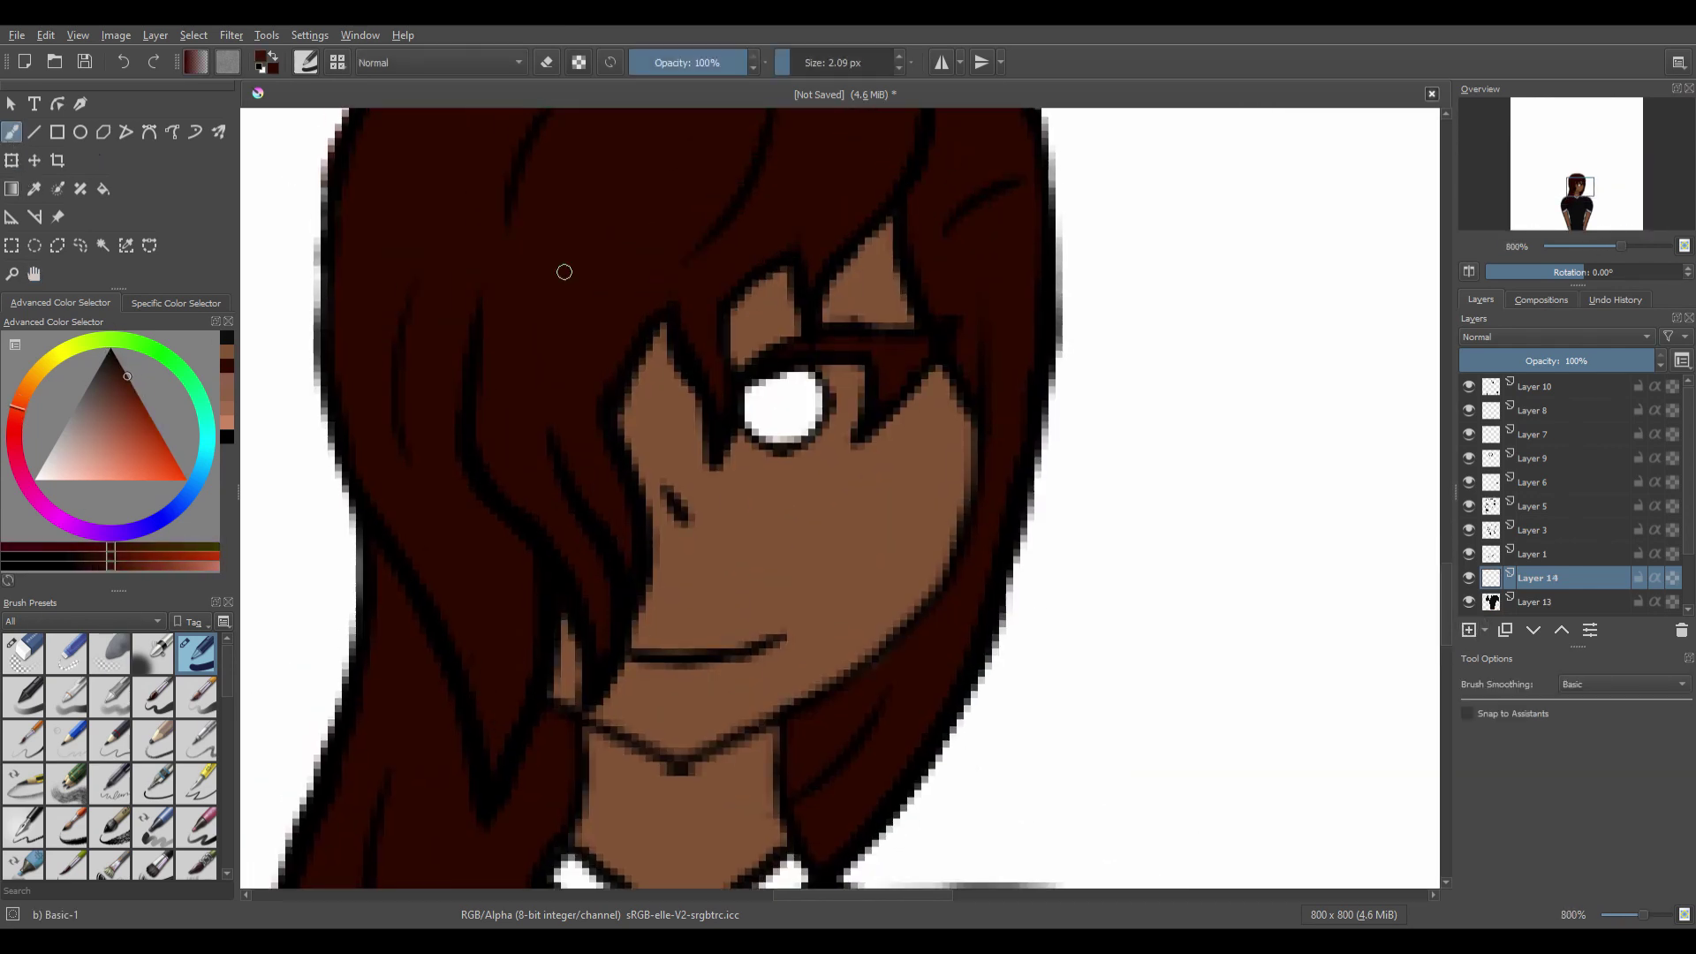
{"action": "mouse_move", "coordinate": [781, 389]}
{"action": "left_mouse_down"}
{"action": "mouse_move", "coordinate": [768, 418]}
{"action": "mouse_move", "coordinate": [794, 415]}
{"action": "mouse_move", "coordinate": [768, 394]}
{"action": "mouse_move", "coordinate": [795, 424]}
{"action": "mouse_move", "coordinate": [814, 398]}
{"action": "mouse_move", "coordinate": [792, 402]}
{"action": "left_mouse_up"}
{"action": "key", "text": "ctrl+z"}
Fill the eye circle dark orange-brown on Layer 14 with Basic-1 at 10.37 px.
{"action": "left_click", "coordinate": [23, 400]}
{"action": "left_click", "coordinate": [134, 387]}
{"action": "key", "text": "ctrl+z"}
{"action": "left_click", "coordinate": [800, 62]}
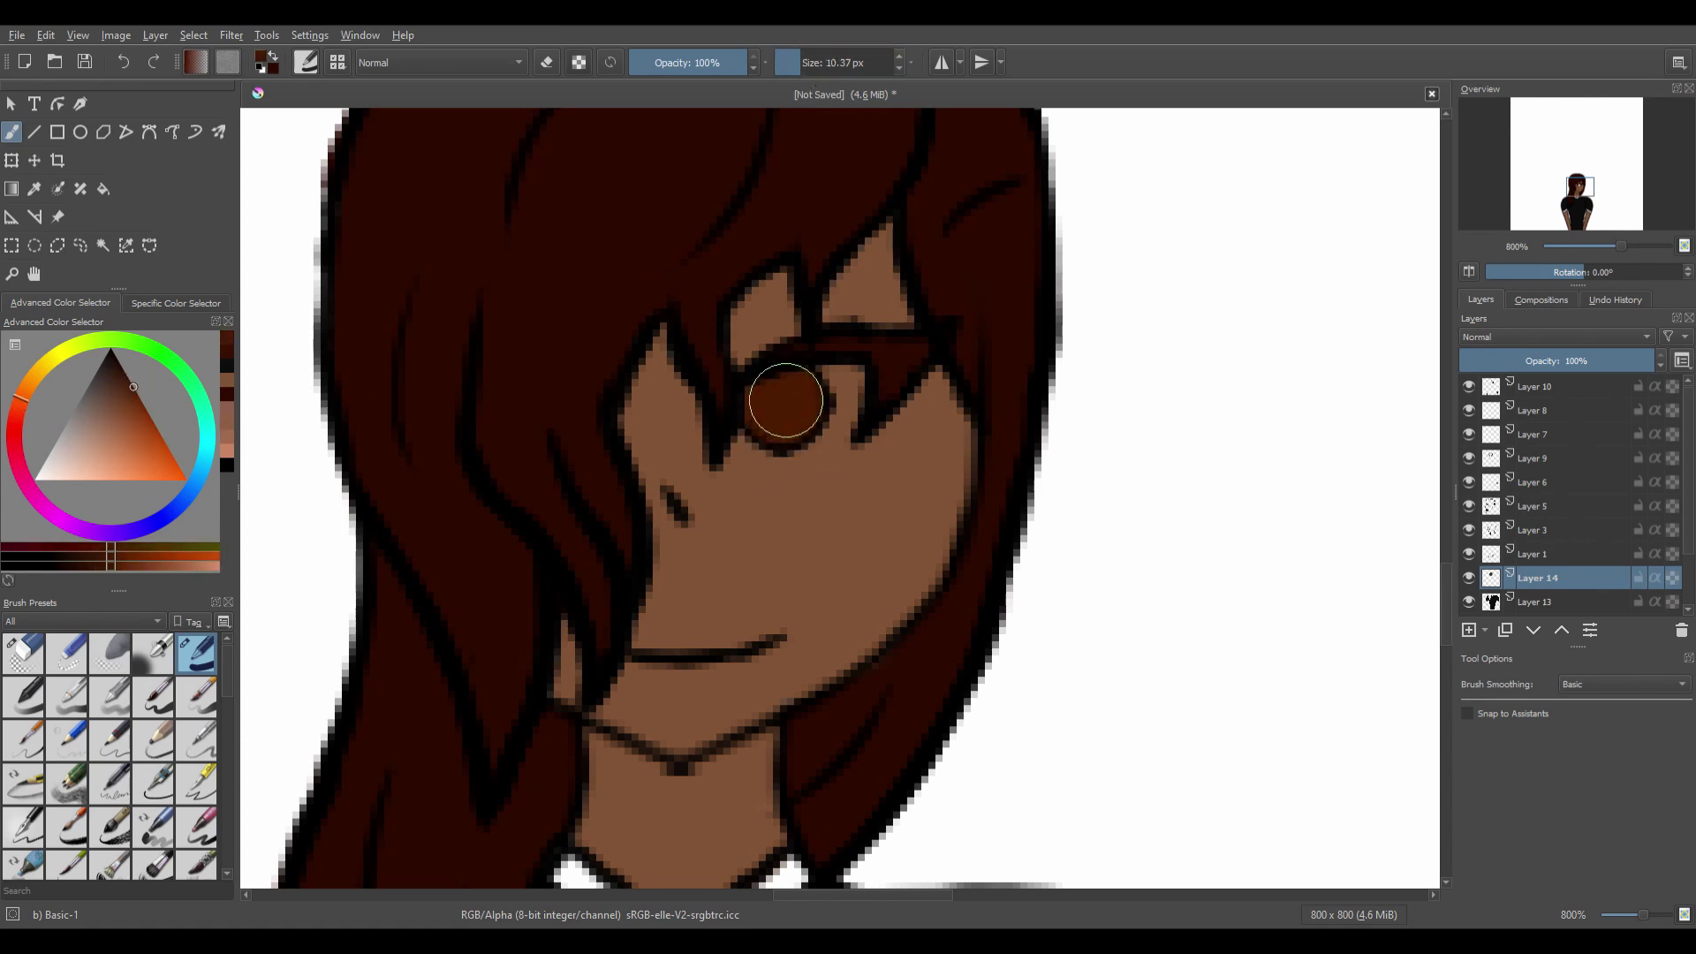
Shade the iris with a darker brown at 0.74 px and paint a black pupil at 5.18 px.
{"action": "left_click", "coordinate": [129, 379]}
{"action": "left_click", "coordinate": [780, 62]}
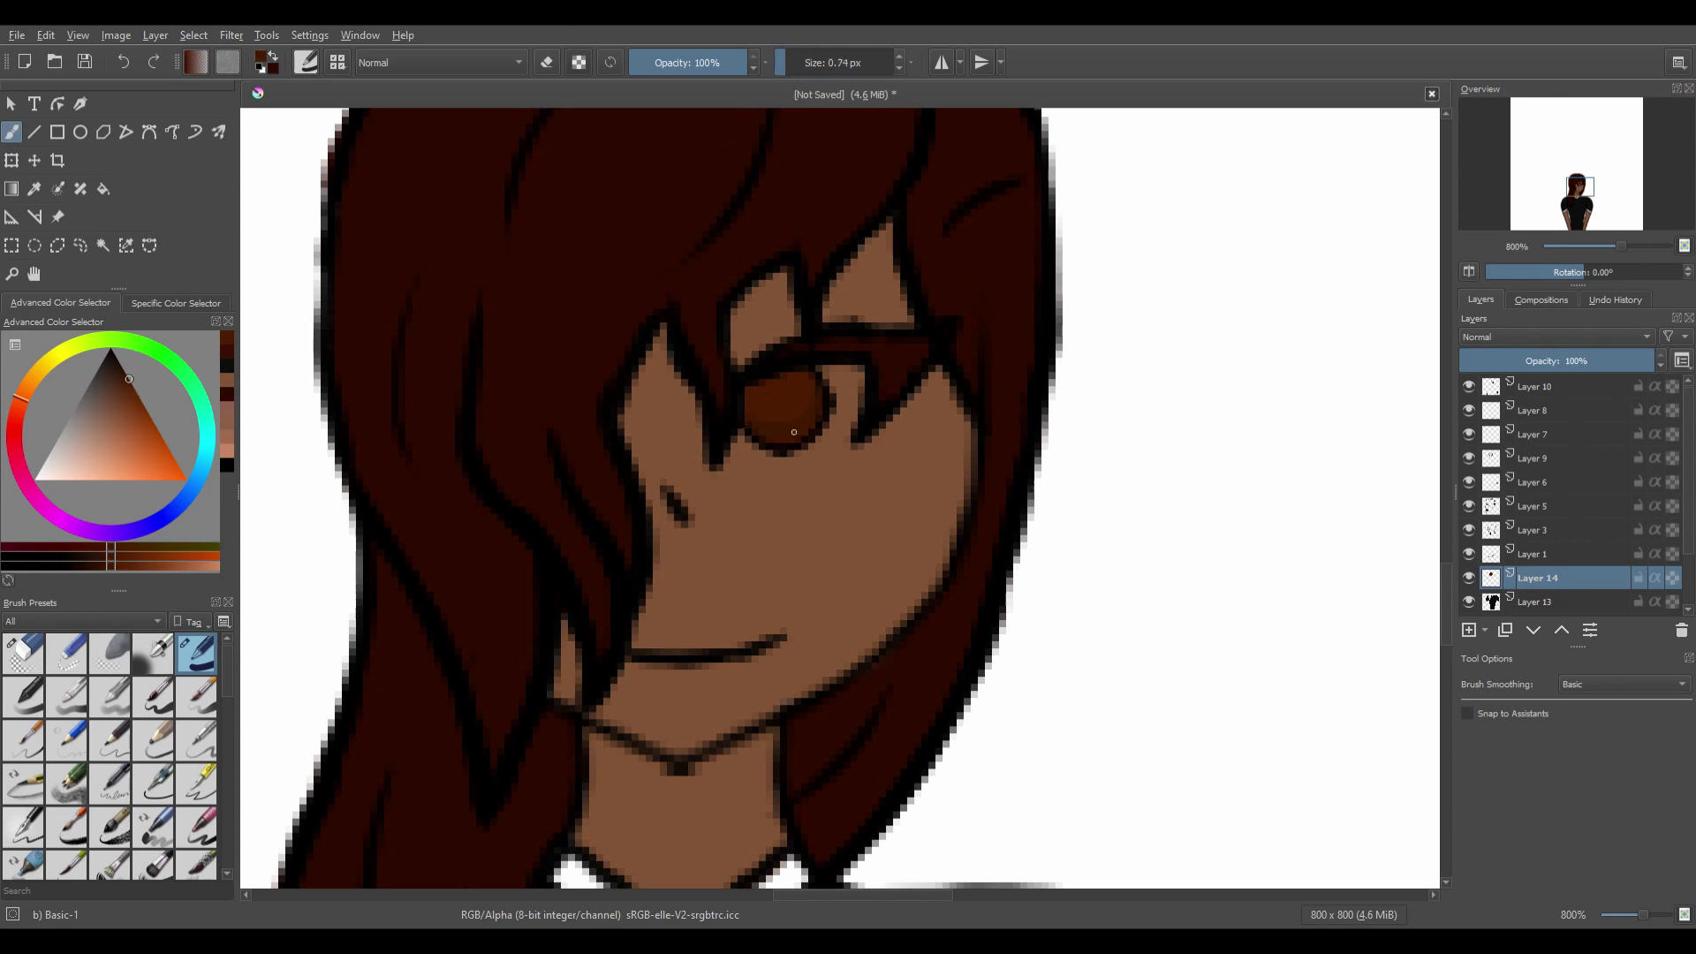
{"action": "left_click", "coordinate": [259, 70]}
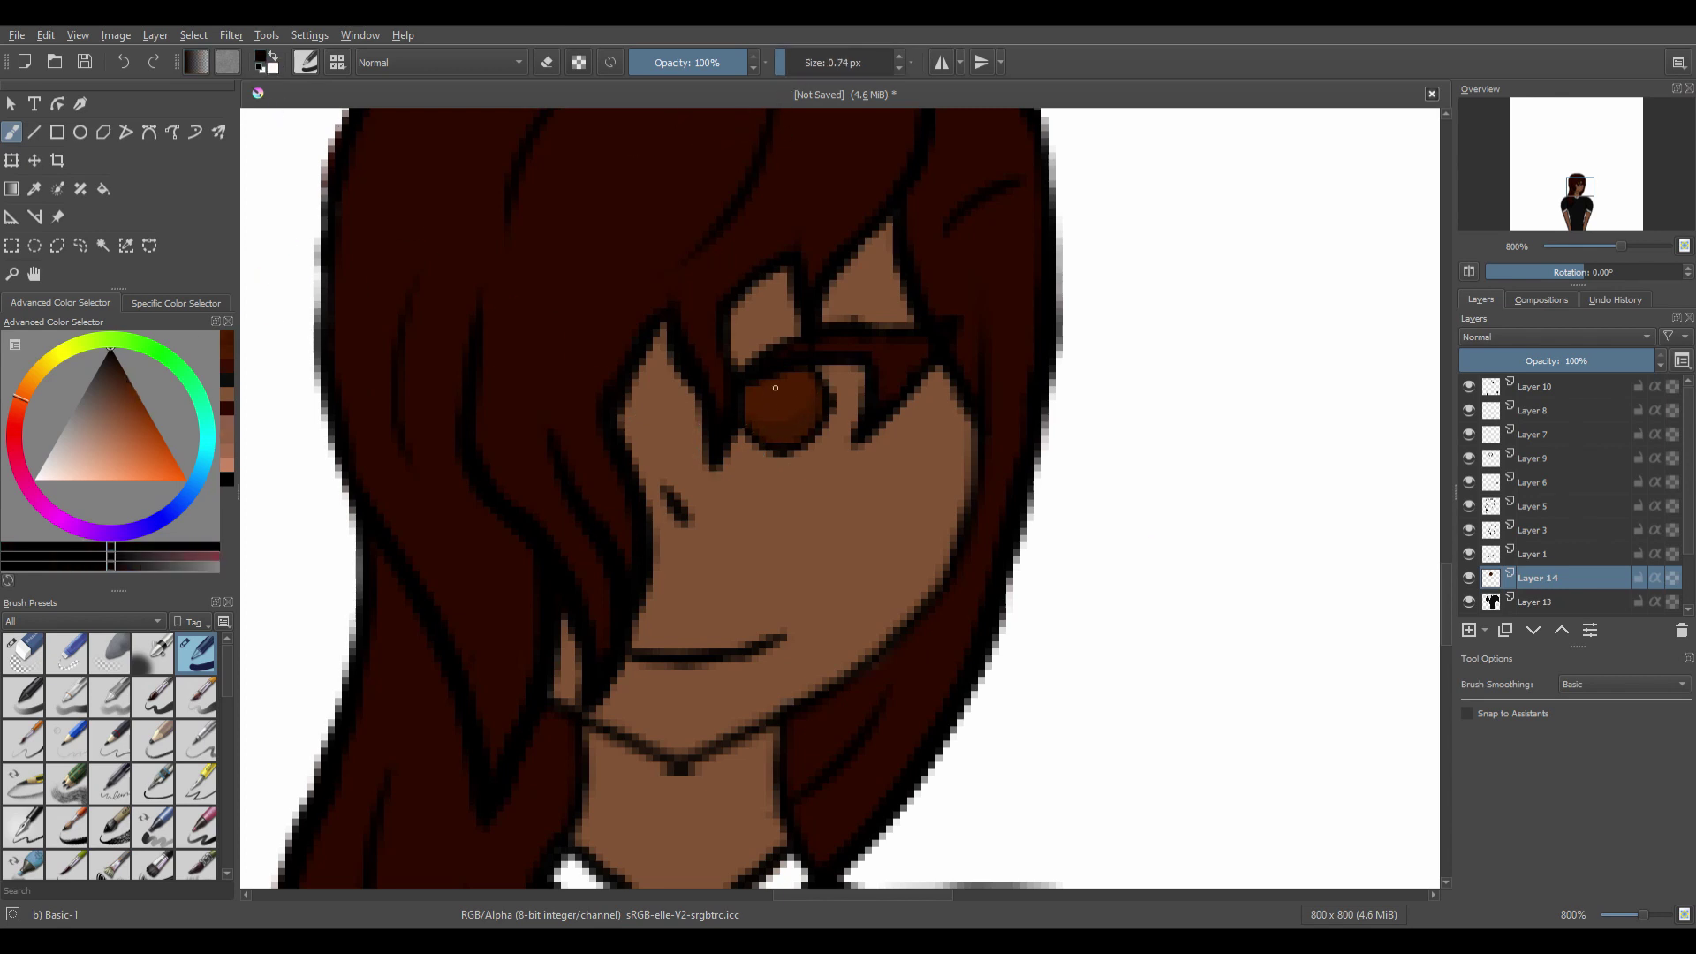
{"action": "left_click", "coordinate": [803, 66]}
{"action": "left_click", "coordinate": [795, 65]}
{"action": "left_click_drag", "start_coordinate": [777, 382], "coordinate": [769, 397]}
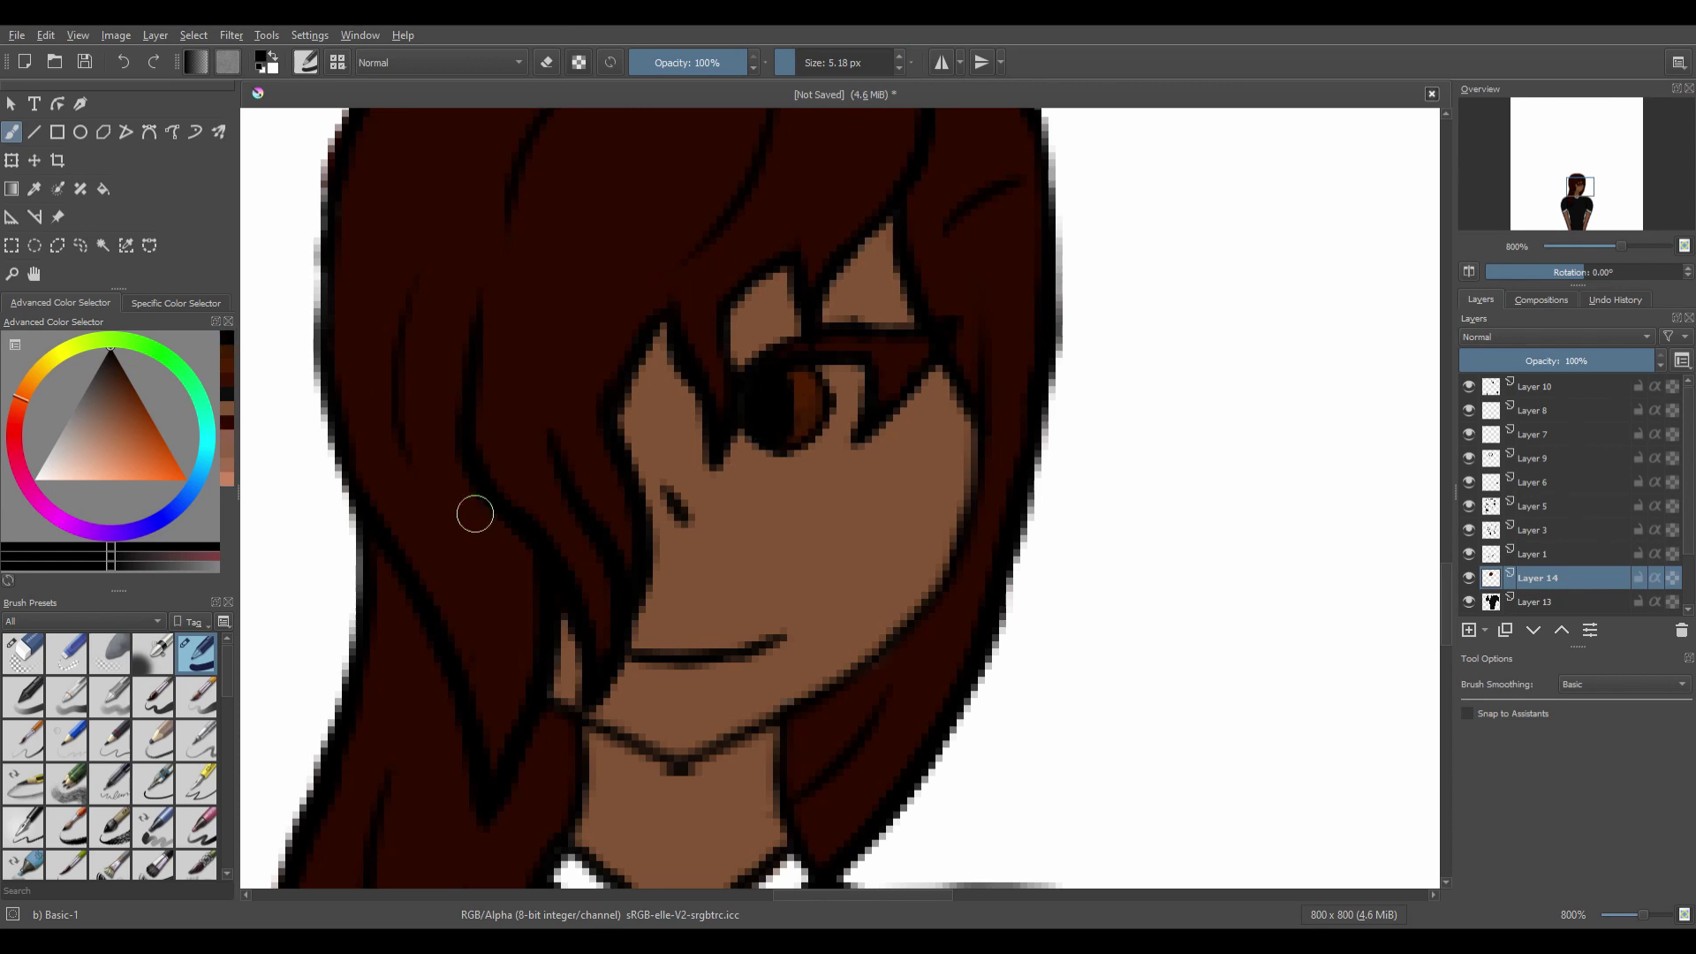
Paint a large white highlight in the eye's upper part and a small one at its lower edge.
{"action": "key", "text": "x"}
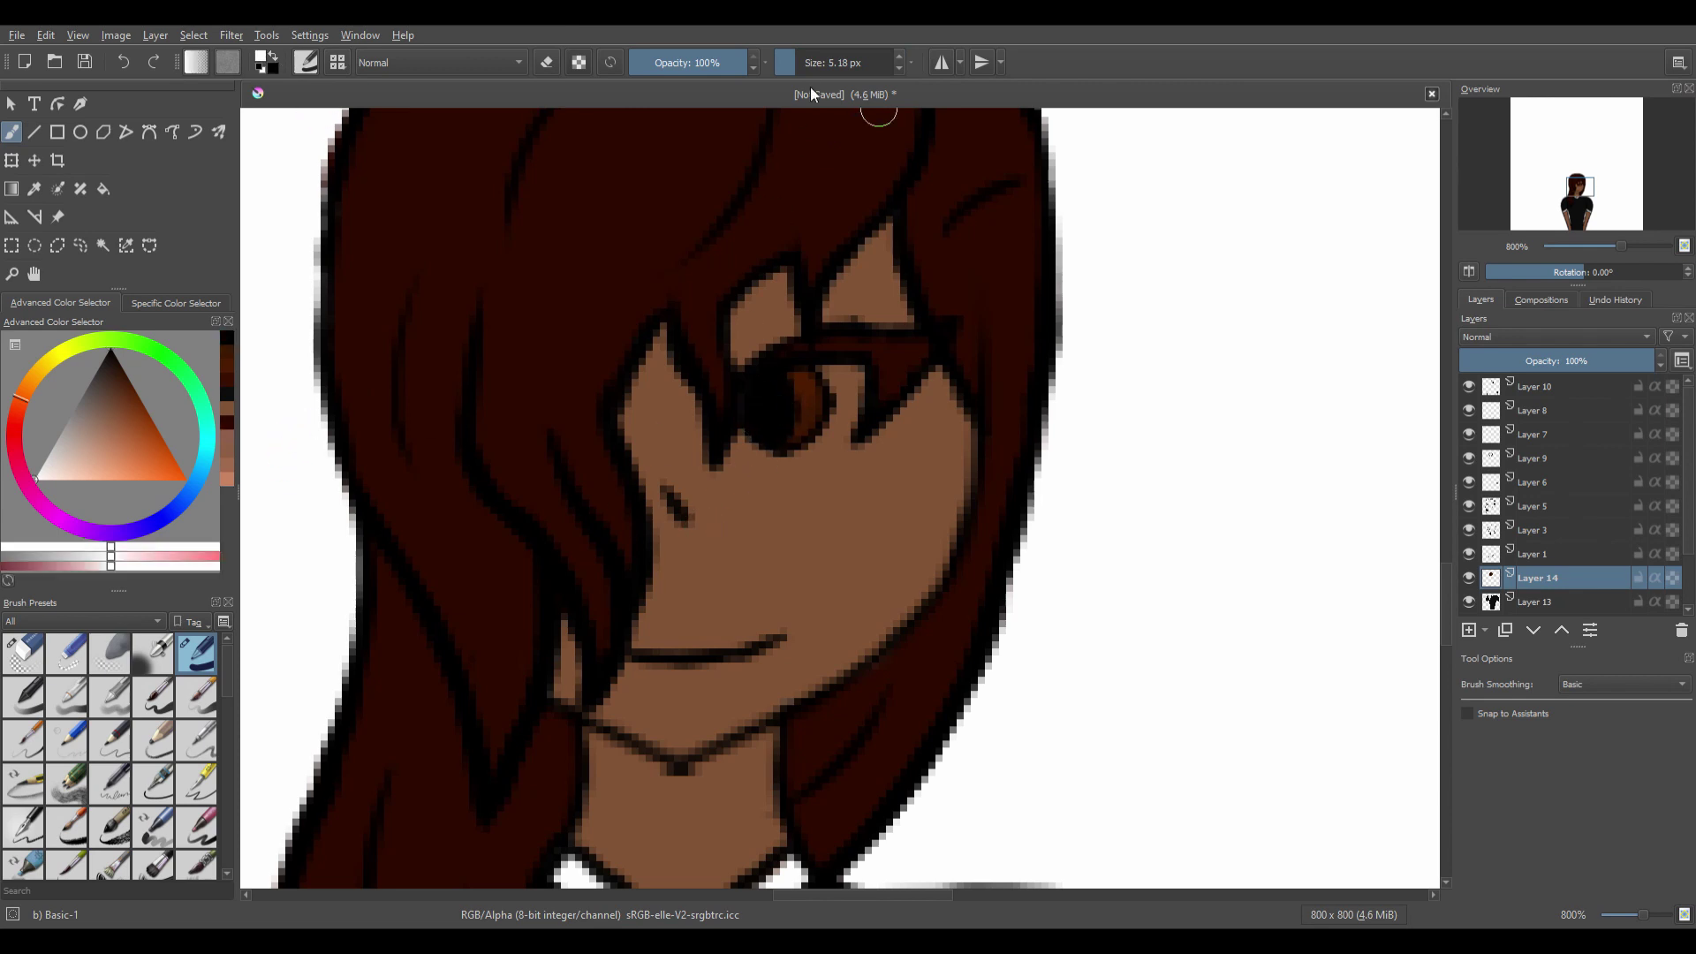
{"action": "left_click_drag", "start_coordinate": [803, 382], "coordinate": [801, 394]}
{"action": "left_click", "coordinate": [766, 434]}
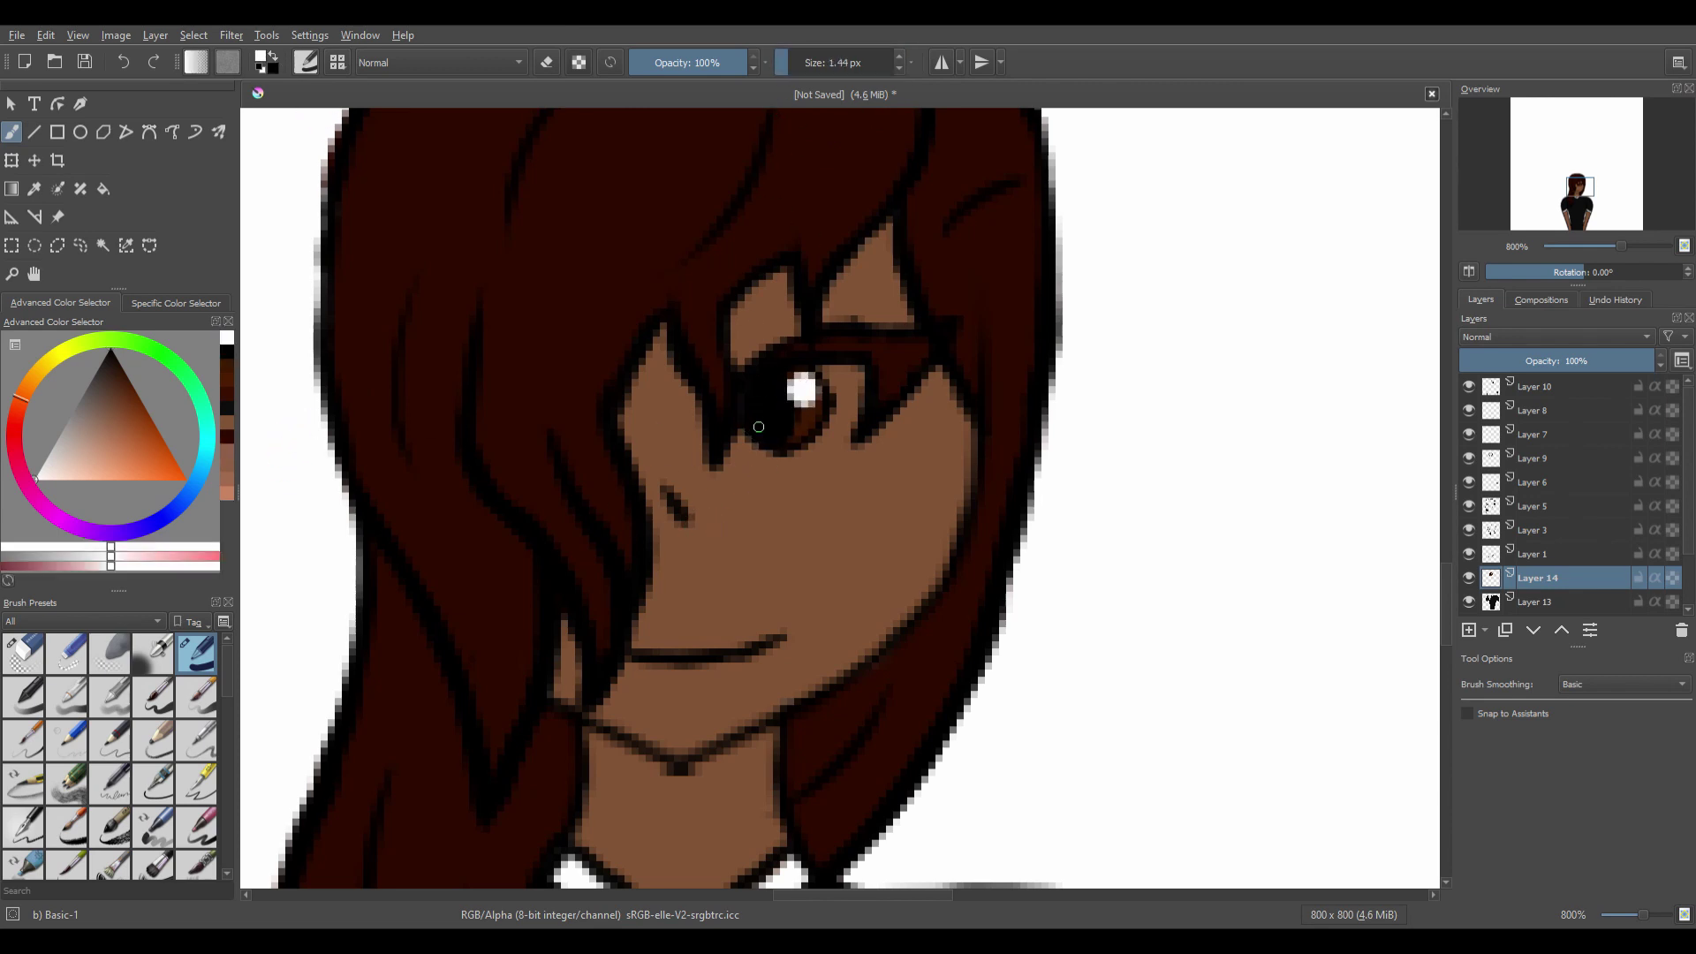
Cover the entire Background layer in dark navy blue with a 1,000 px Basic-1 brush.
{"action": "left_click", "coordinate": [35, 273]}
{"action": "scroll", "coordinate": [600, 359], "scroll_direction": "down", "scroll_amount": 4}
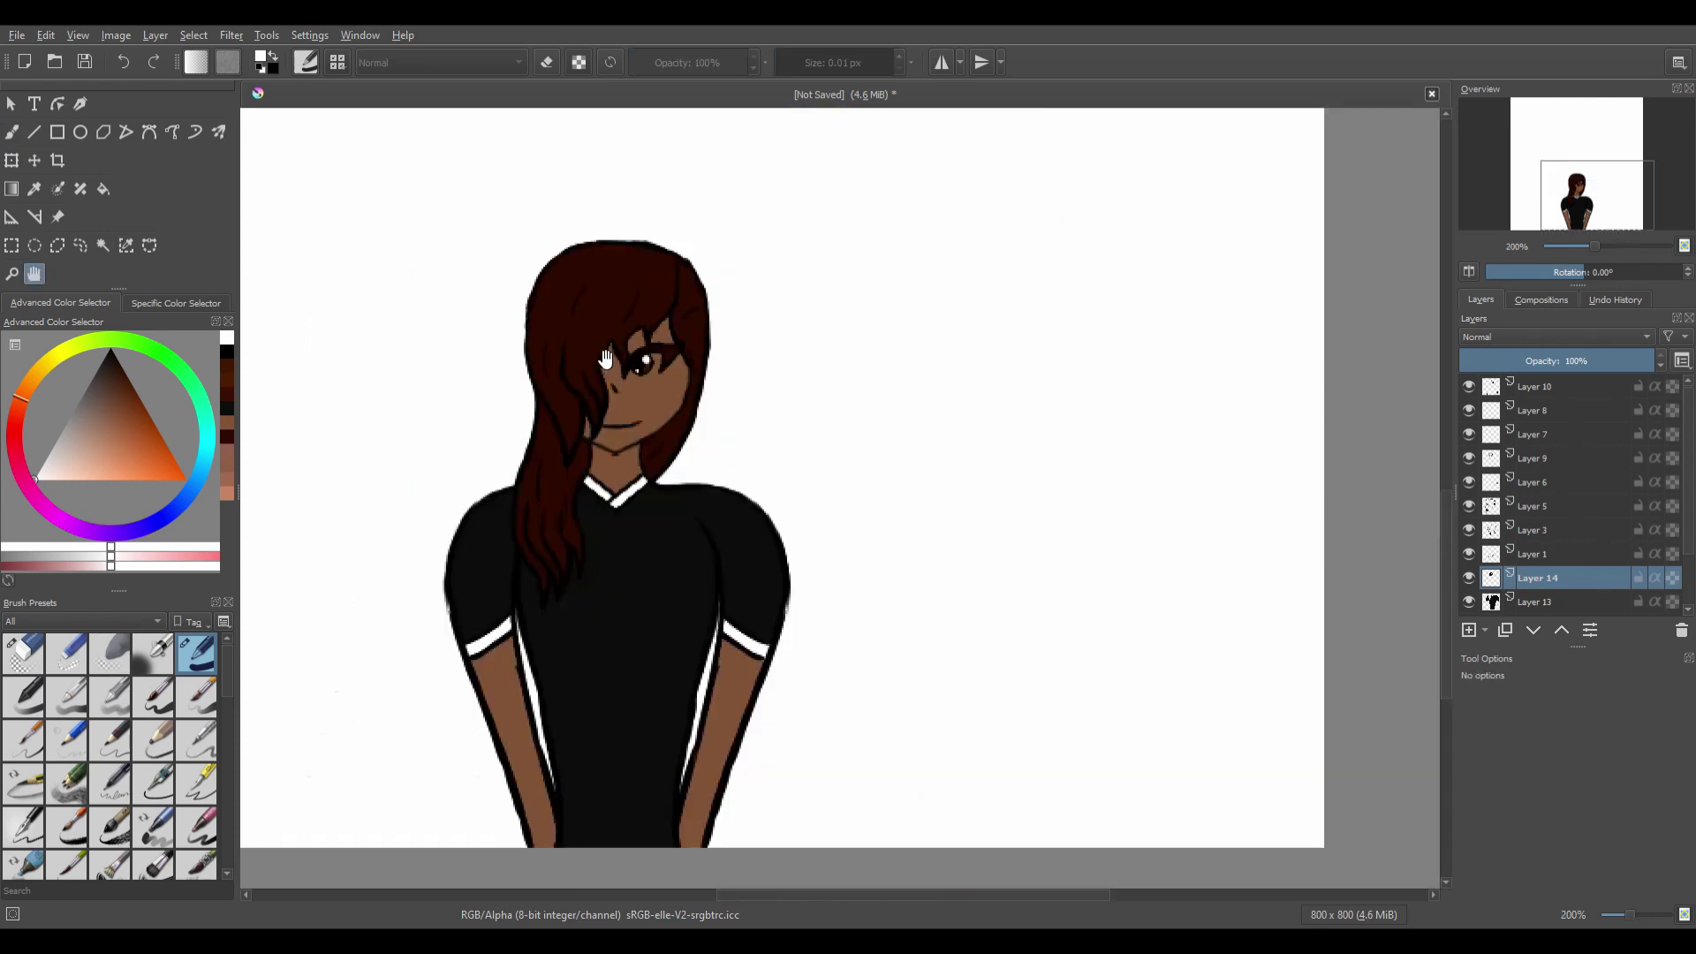
{"action": "left_click_drag", "start_coordinate": [712, 391], "coordinate": [878, 442]}
{"action": "scroll", "coordinate": [878, 443], "scroll_direction": "down", "scroll_amount": 1}
{"action": "left_click_drag", "start_coordinate": [880, 353], "coordinate": [863, 483]}
{"action": "scroll", "coordinate": [863, 483], "scroll_direction": "down", "scroll_amount": 1}
{"action": "scroll", "coordinate": [1567, 562], "scroll_direction": "down", "scroll_amount": 3}
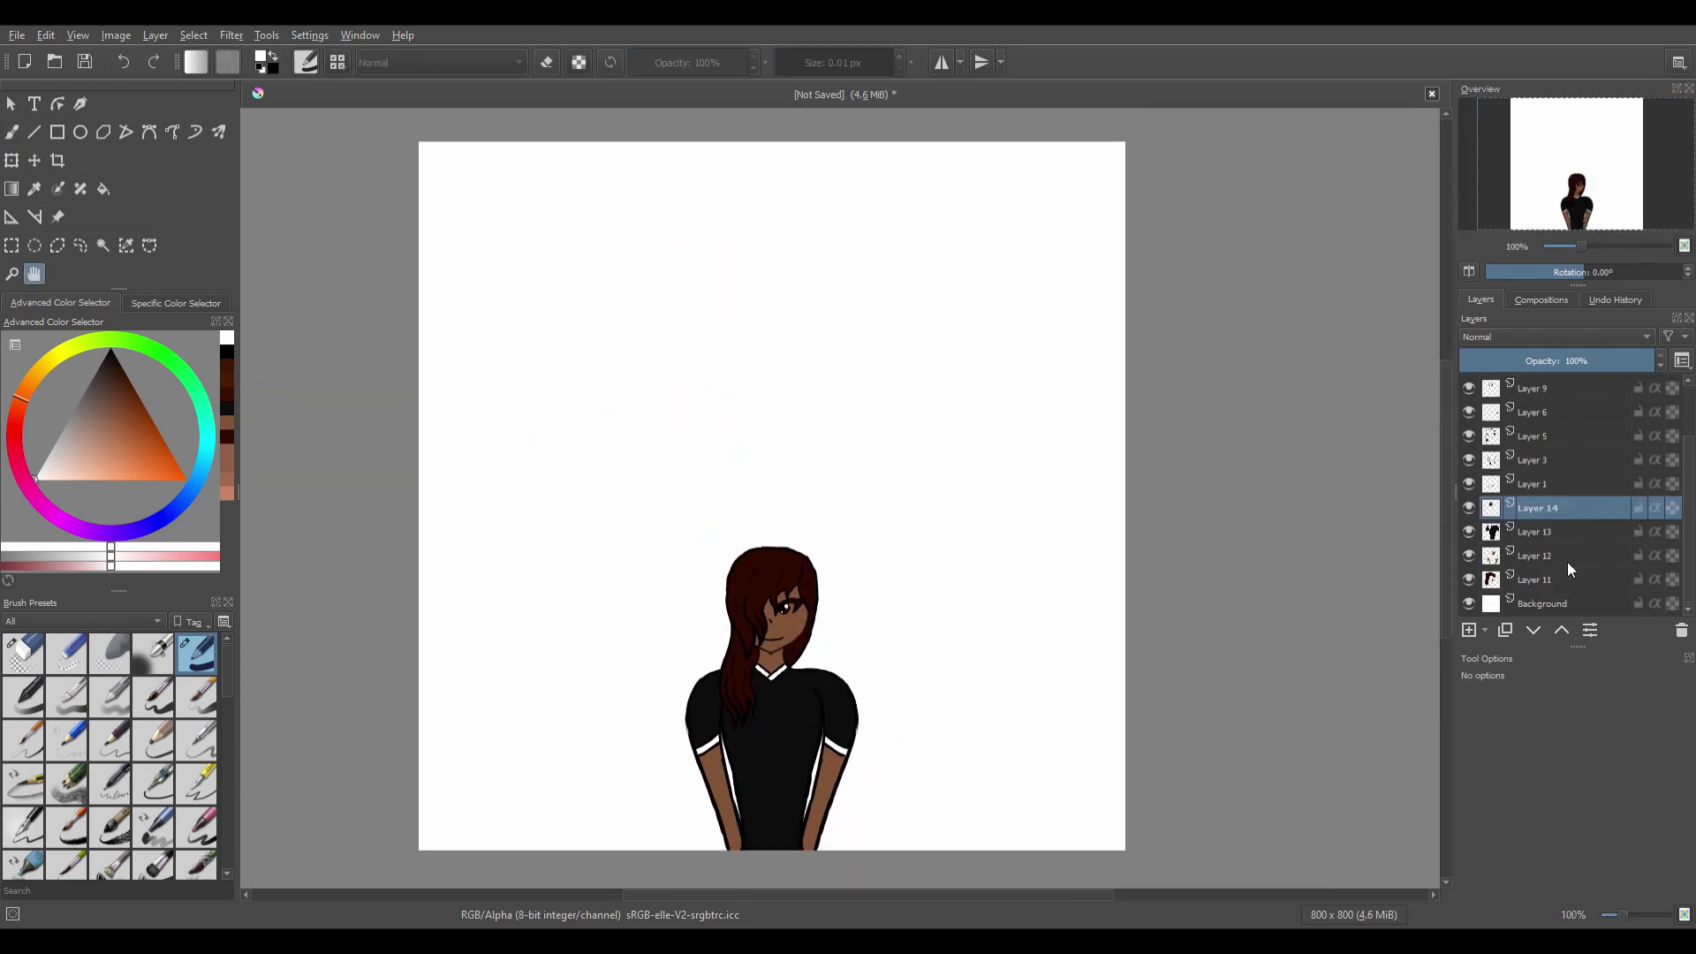
{"action": "left_click", "coordinate": [1532, 604]}
{"action": "left_click", "coordinate": [273, 57]}
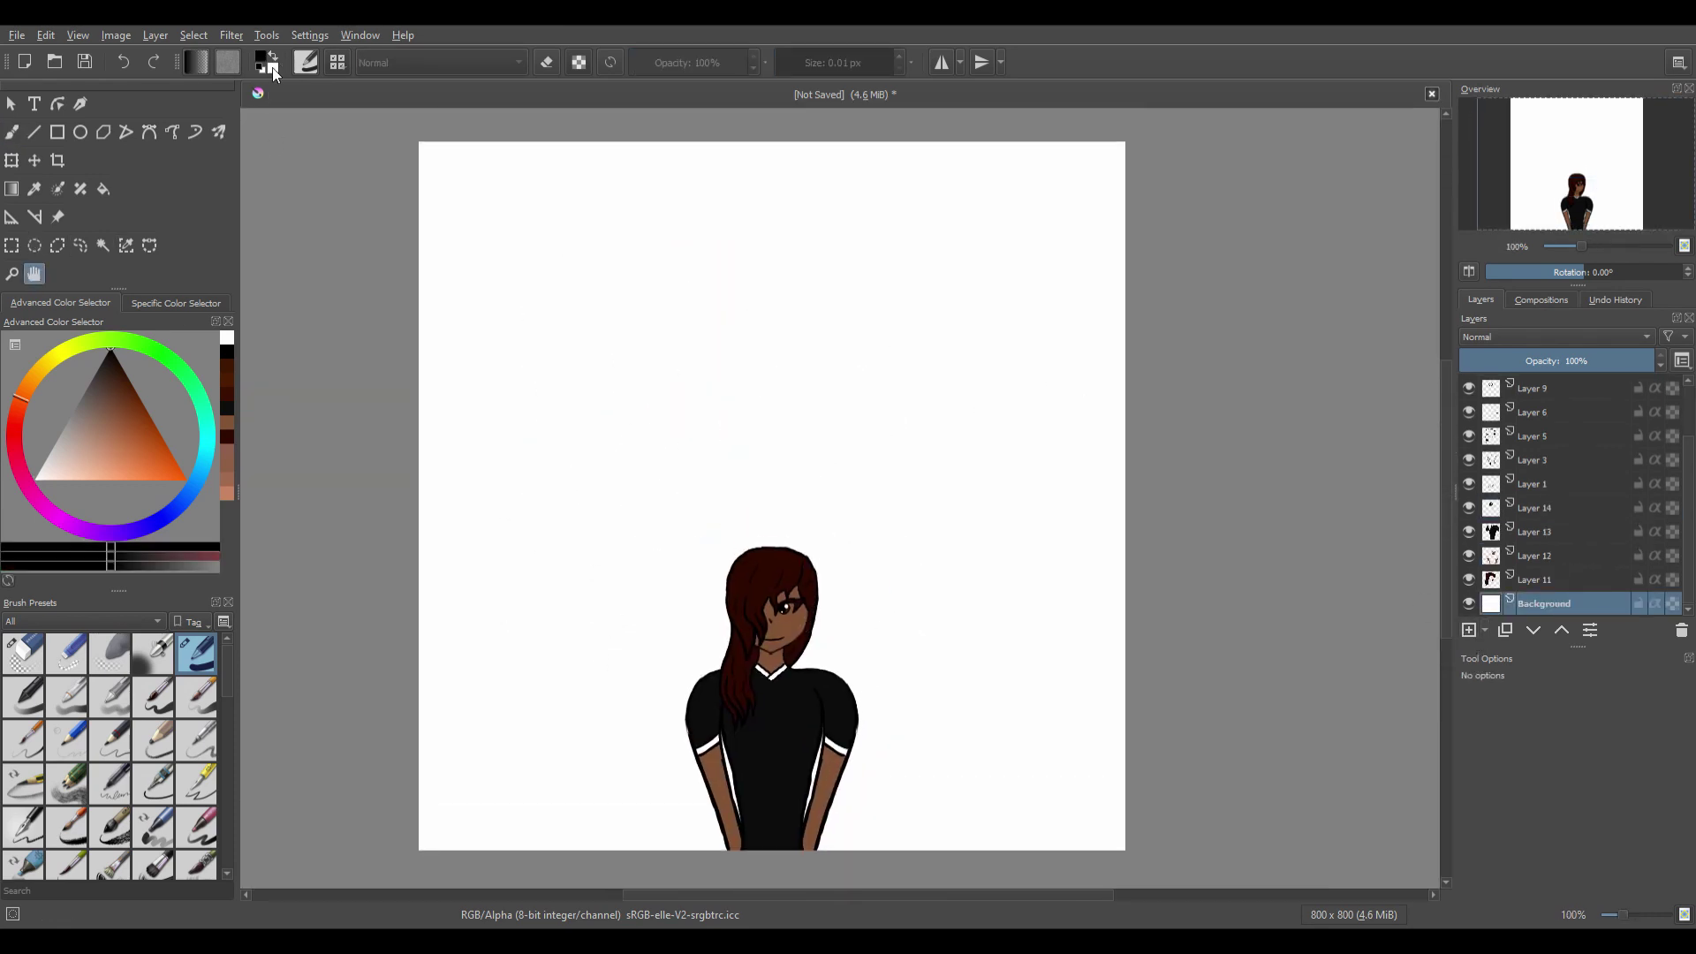
{"action": "left_click", "coordinate": [163, 520]}
{"action": "left_click", "coordinate": [156, 375]}
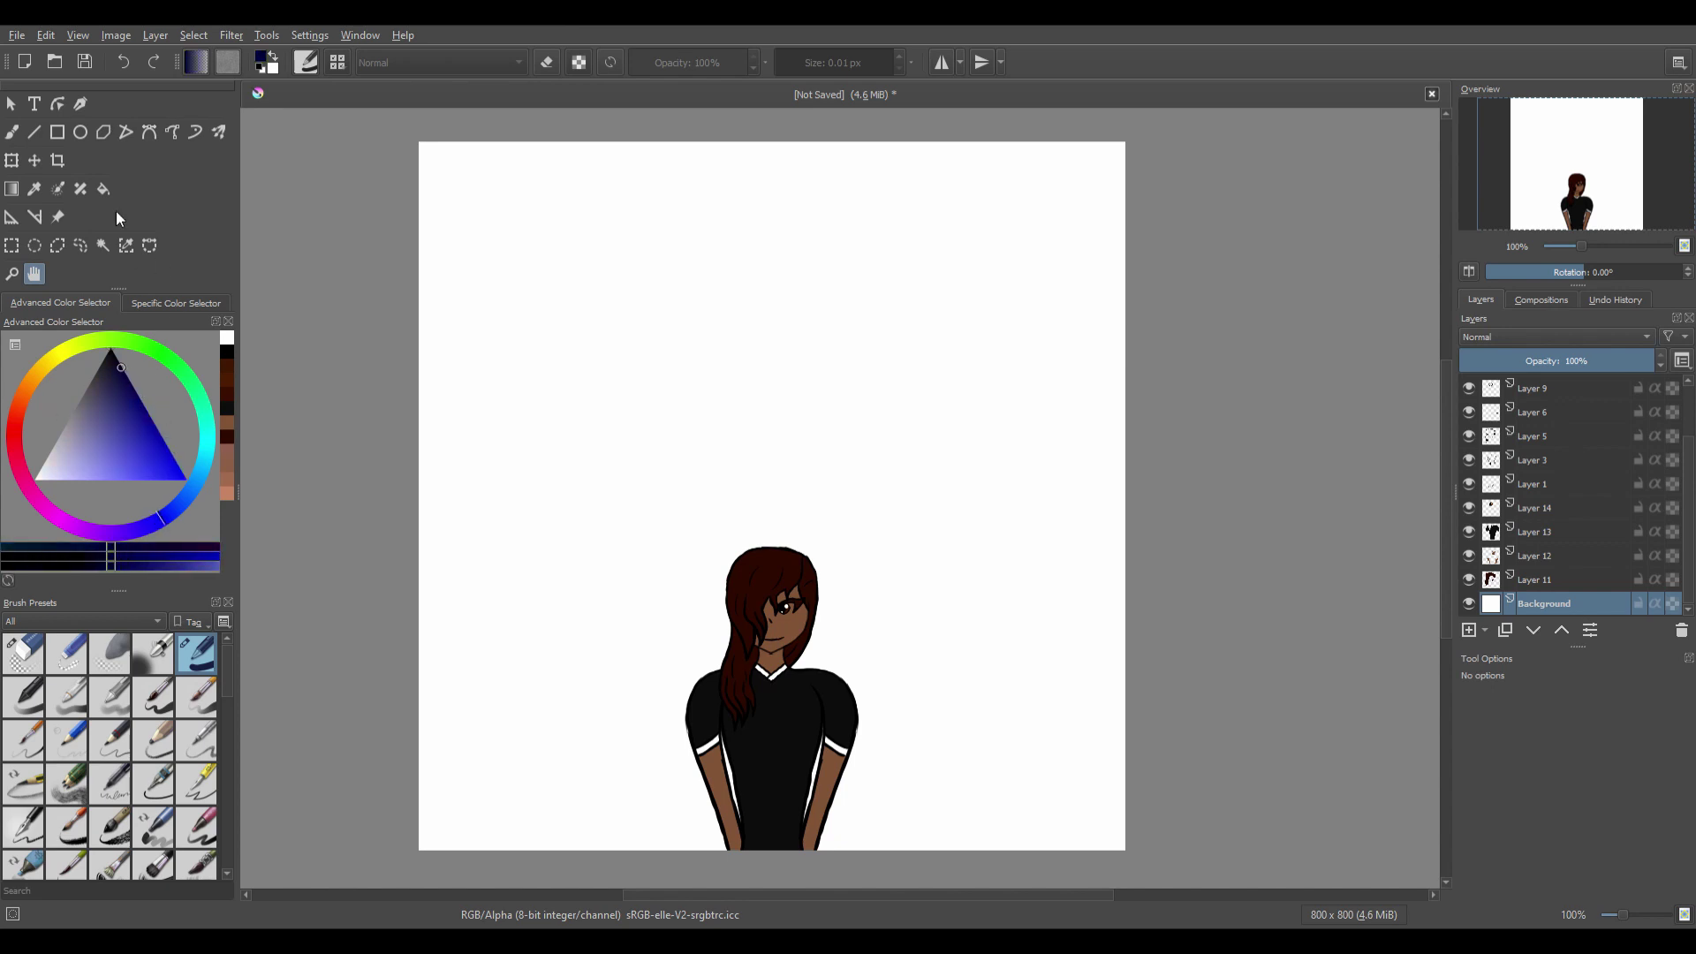
{"action": "key", "text": "b"}
{"action": "left_click", "coordinate": [892, 63]}
{"action": "mouse_move", "coordinate": [795, 331]}
{"action": "left_mouse_down"}
{"action": "mouse_move", "coordinate": [749, 394]}
{"action": "mouse_move", "coordinate": [768, 592]}
{"action": "left_mouse_up"}
Paint the V-shaped collar white on a new Layer 15 and switch to the Eraser Circle to trim its edges.
{"action": "left_click", "coordinate": [34, 274]}
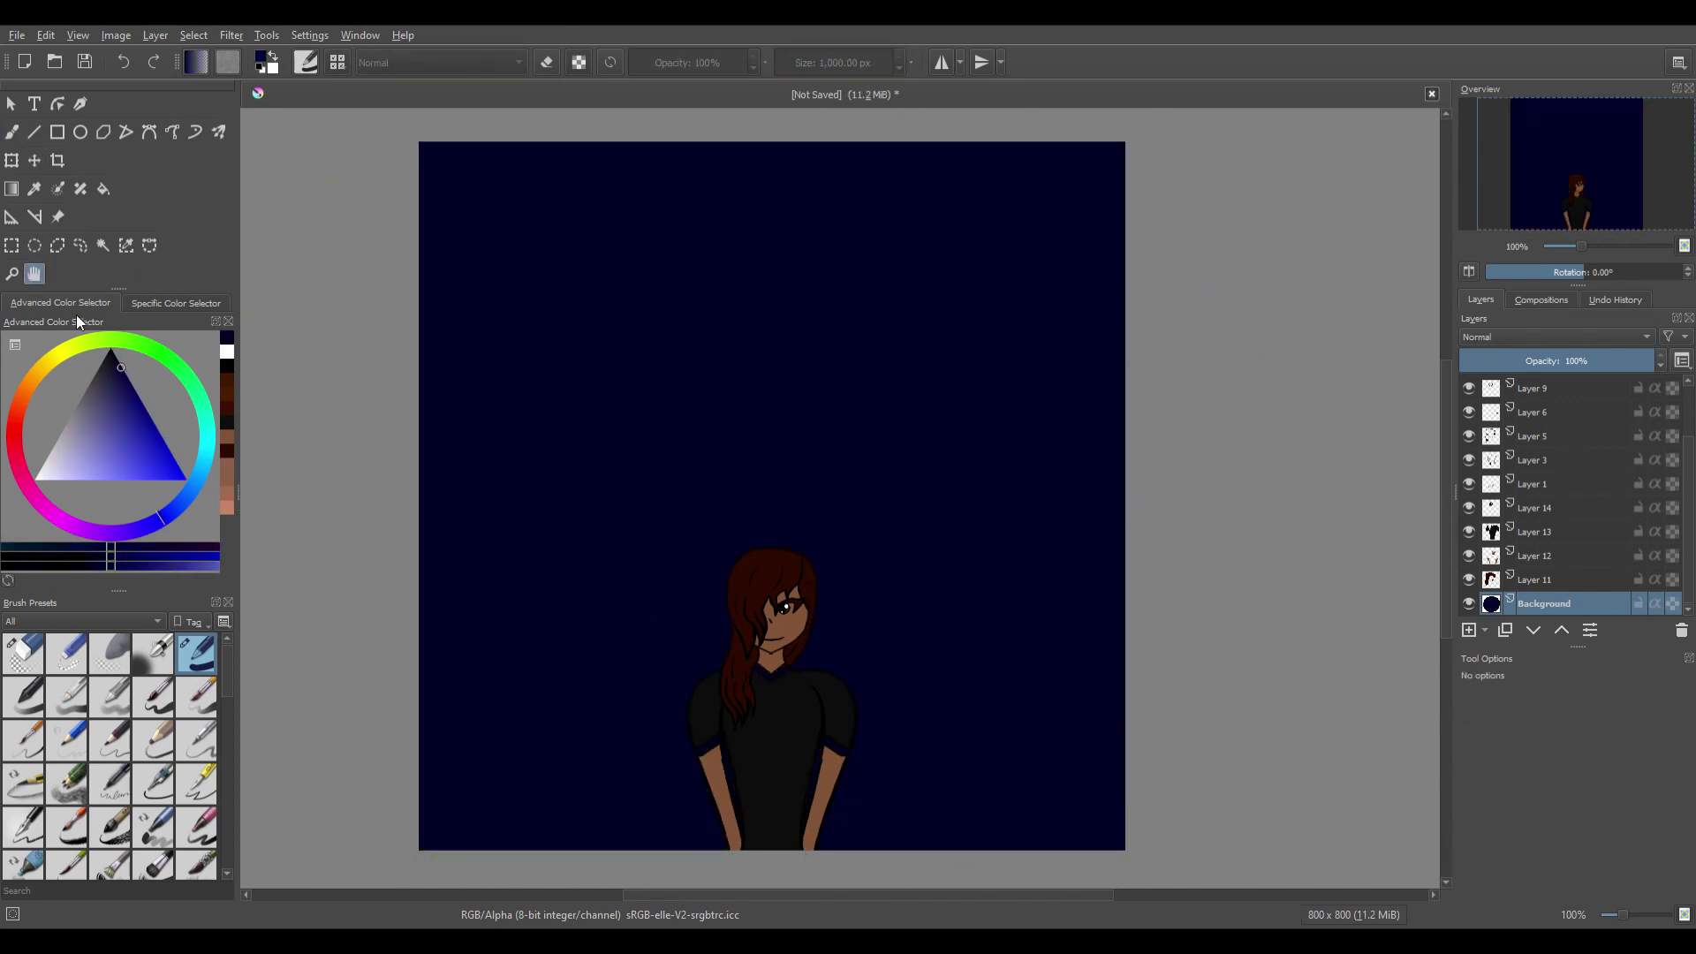
{"action": "scroll", "coordinate": [755, 746], "scroll_direction": "up", "scroll_amount": 4}
{"action": "scroll", "coordinate": [779, 545], "scroll_direction": "up", "scroll_amount": 1}
{"action": "scroll", "coordinate": [1576, 512], "scroll_direction": "up", "scroll_amount": 1}
{"action": "left_click", "coordinate": [1544, 576]}
{"action": "key", "text": "Insert"}
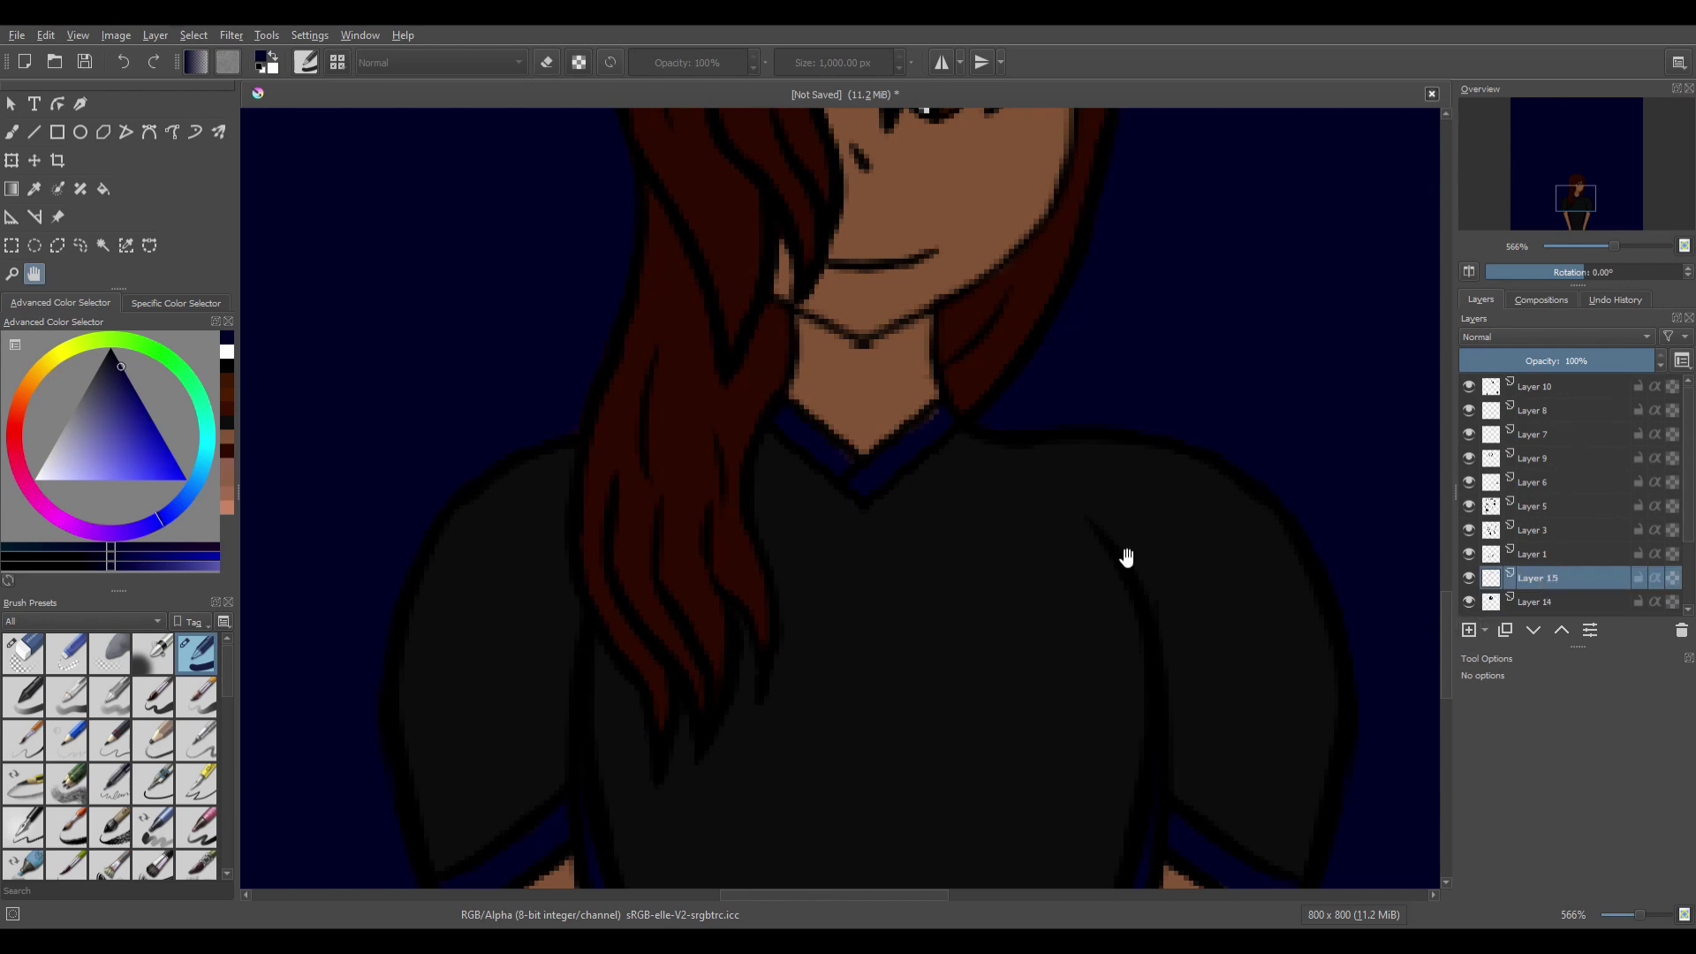
{"action": "scroll", "coordinate": [871, 494], "scroll_direction": "up", "scroll_amount": 1}
{"action": "left_click", "coordinate": [10, 129]}
{"action": "left_click", "coordinate": [273, 56]}
{"action": "left_click", "coordinate": [782, 62]}
{"action": "mouse_move", "coordinate": [744, 384]}
{"action": "left_mouse_down"}
{"action": "mouse_move", "coordinate": [806, 431]}
{"action": "mouse_move", "coordinate": [931, 428]}
{"action": "mouse_move", "coordinate": [981, 389]}
{"action": "mouse_move", "coordinate": [834, 523]}
{"action": "left_mouse_up"}
{"action": "left_click", "coordinate": [23, 654]}
Paint the left sleeve band white on Layer 15 and erase the overspill with a 7.48 px Eraser Circle.
{"action": "left_click", "coordinate": [34, 273]}
{"action": "mouse_move", "coordinate": [602, 870]}
{"action": "left_mouse_down"}
{"action": "mouse_move", "coordinate": [863, 628]}
{"action": "mouse_move", "coordinate": [894, 691]}
{"action": "left_mouse_up"}
{"action": "left_click", "coordinate": [197, 654]}
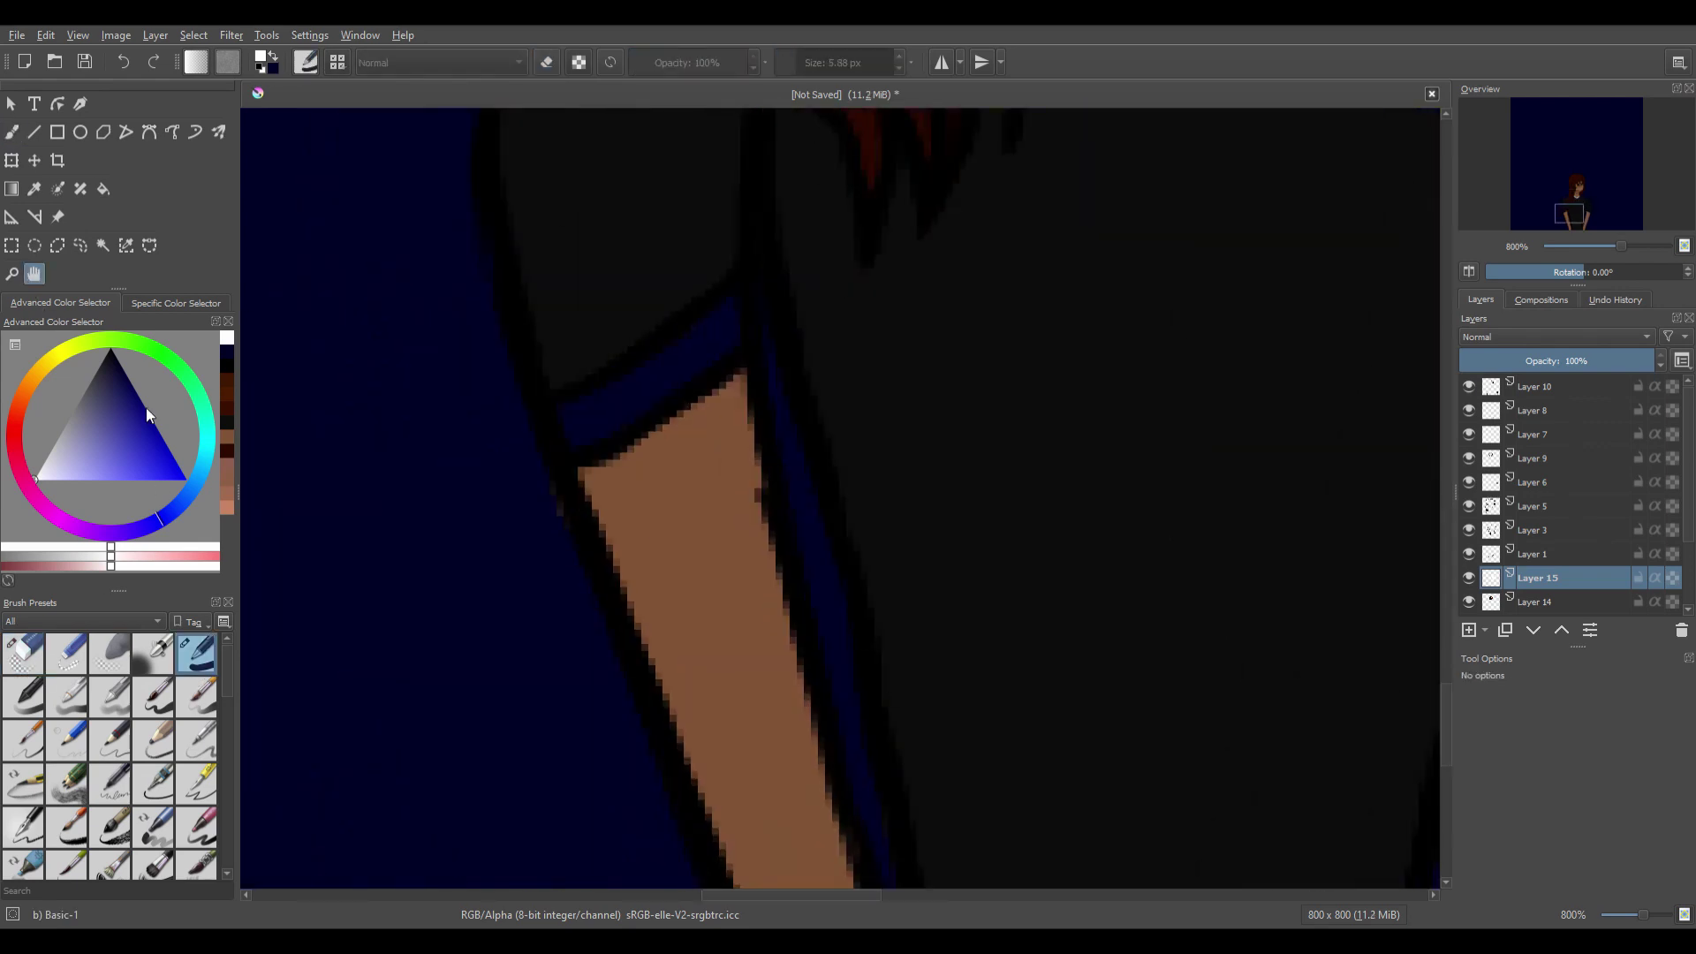
{"action": "left_click", "coordinate": [12, 132]}
{"action": "mouse_move", "coordinate": [719, 302]}
{"action": "left_mouse_down"}
{"action": "mouse_move", "coordinate": [719, 327]}
{"action": "mouse_move", "coordinate": [580, 409]}
{"action": "left_mouse_up"}
{"action": "left_click", "coordinate": [23, 654]}
{"action": "left_click_drag", "start_coordinate": [708, 303], "coordinate": [687, 295]}
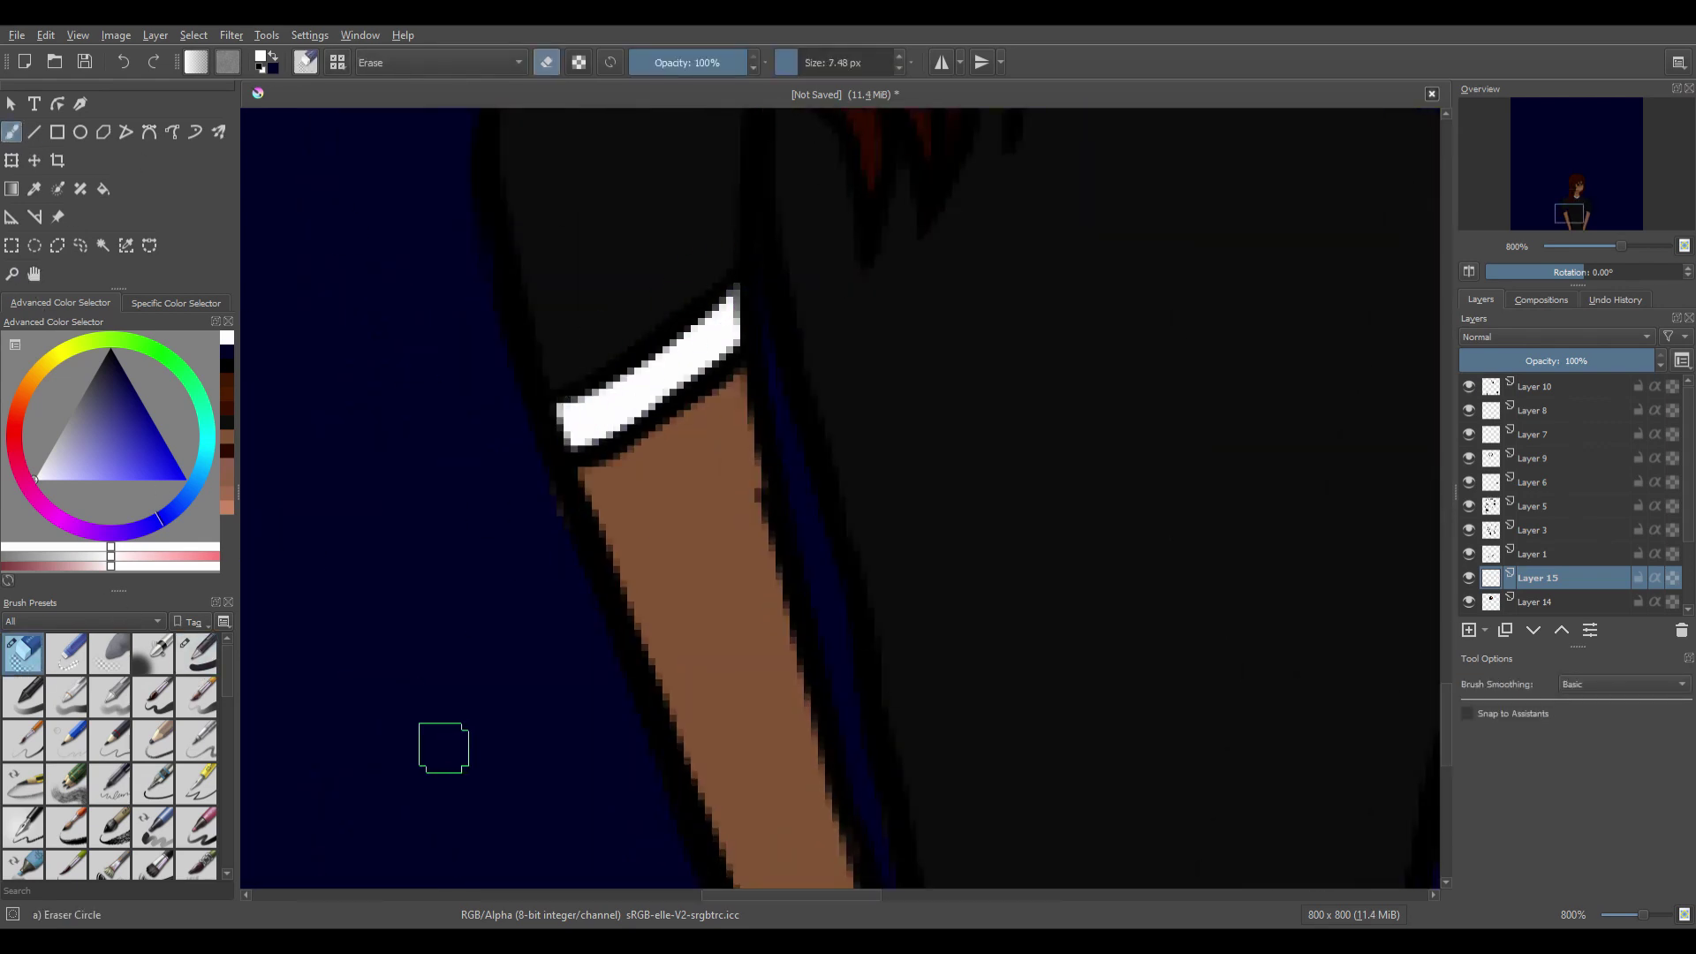
Paint the right sleeve band white with Basic-1 and erase the white outside its outline.
{"action": "left_click", "coordinate": [34, 273]}
{"action": "mouse_move", "coordinate": [1024, 578]}
{"action": "left_mouse_down"}
{"action": "mouse_move", "coordinate": [777, 525]}
{"action": "mouse_move", "coordinate": [77, 635]}
{"action": "left_mouse_up"}
{"action": "left_click", "coordinate": [196, 653]}
{"action": "left_click", "coordinate": [11, 131]}
{"action": "mouse_move", "coordinate": [652, 364]}
{"action": "left_mouse_down"}
{"action": "mouse_move", "coordinate": [784, 462]}
{"action": "mouse_move", "coordinate": [769, 454]}
{"action": "left_mouse_up"}
{"action": "left_click", "coordinate": [25, 669]}
Erase stray skin brown outside the right forearm's outline on Layer 12 with the 7.48 px Eraser Circle.
{"action": "left_click", "coordinate": [34, 273]}
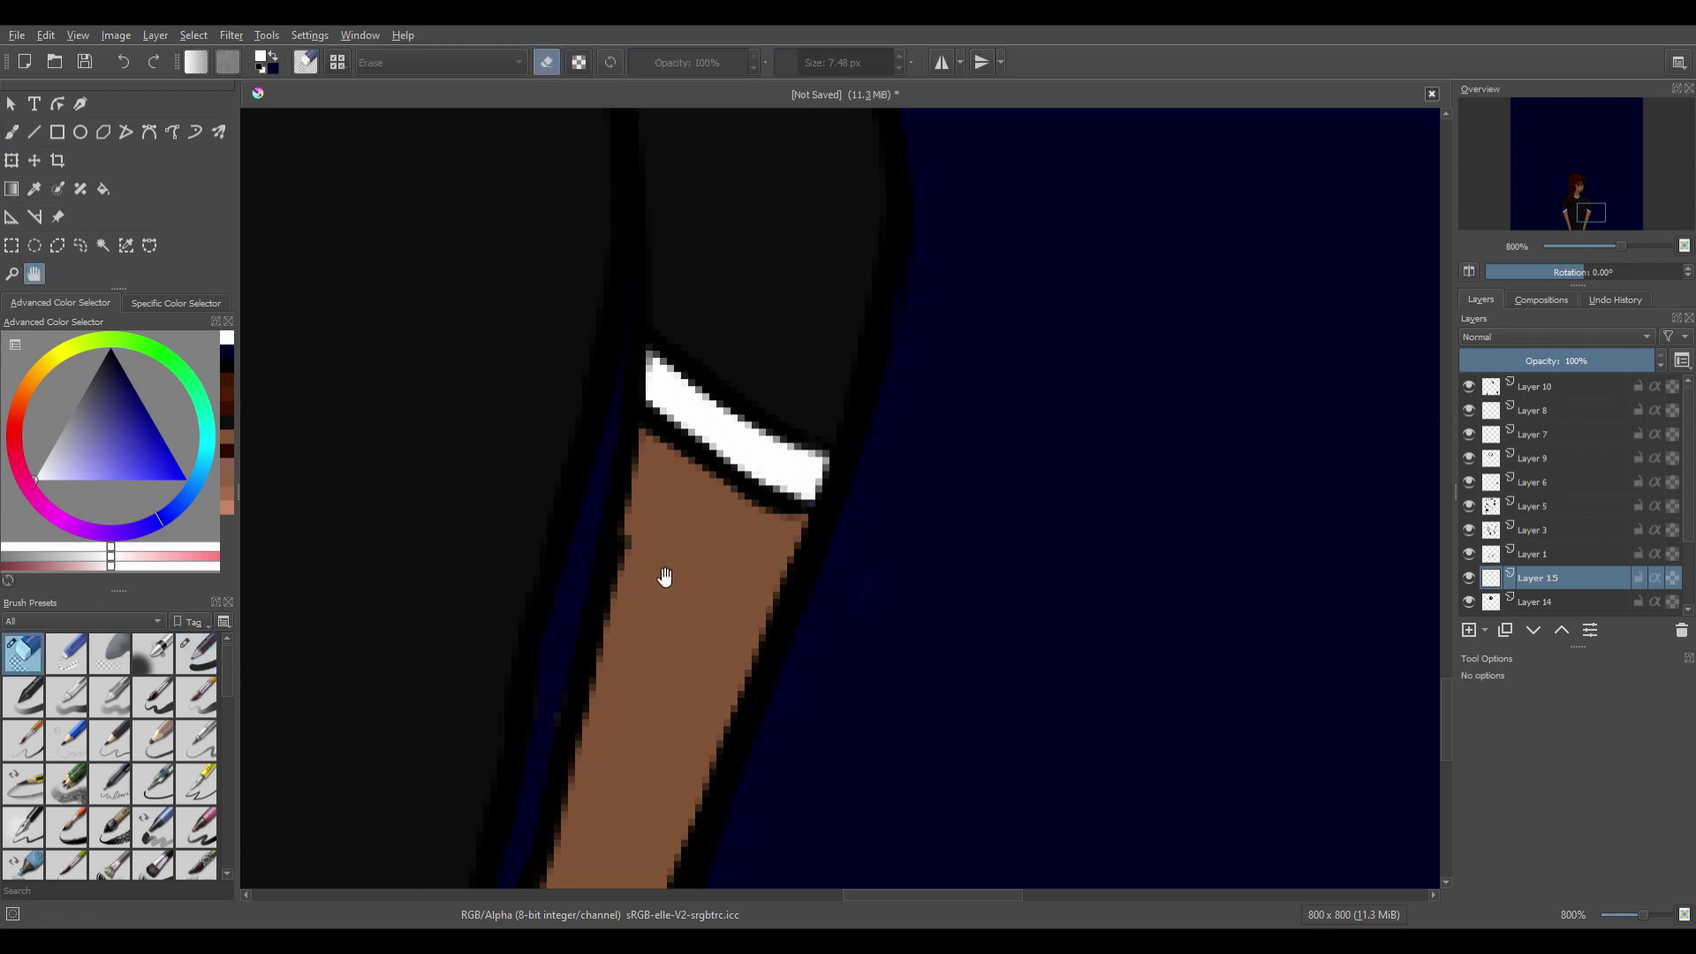
{"action": "left_click_drag", "start_coordinate": [663, 575], "coordinate": [530, 390]}
{"action": "scroll", "coordinate": [1531, 575], "scroll_direction": "down", "scroll_amount": 2}
{"action": "left_click", "coordinate": [1532, 558]}
{"action": "key", "text": "b"}
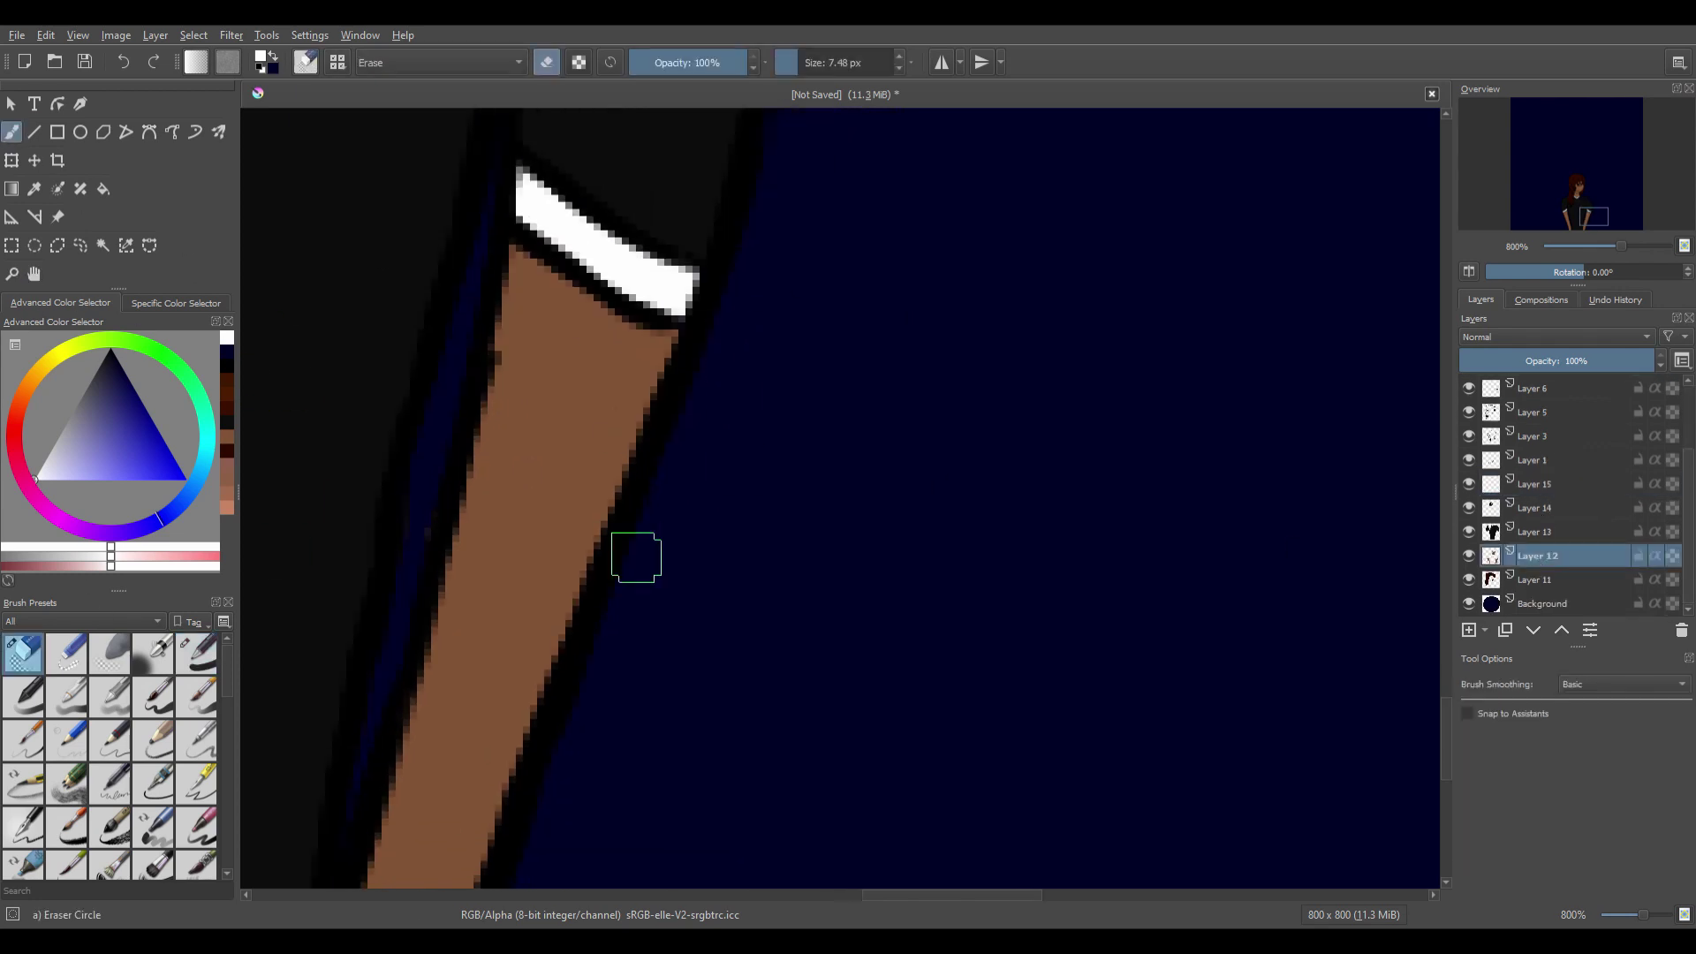
{"action": "left_click", "coordinate": [35, 274]}
{"action": "mouse_move", "coordinate": [365, 638]}
{"action": "left_mouse_down"}
{"action": "mouse_move", "coordinate": [515, 206]}
{"action": "mouse_move", "coordinate": [568, 194]}
{"action": "left_mouse_up"}
{"action": "key", "text": "b"}
Clean leftover skin brown around the left forearm's outline on Layer 12 with the same eraser.
{"action": "left_click", "coordinate": [37, 272]}
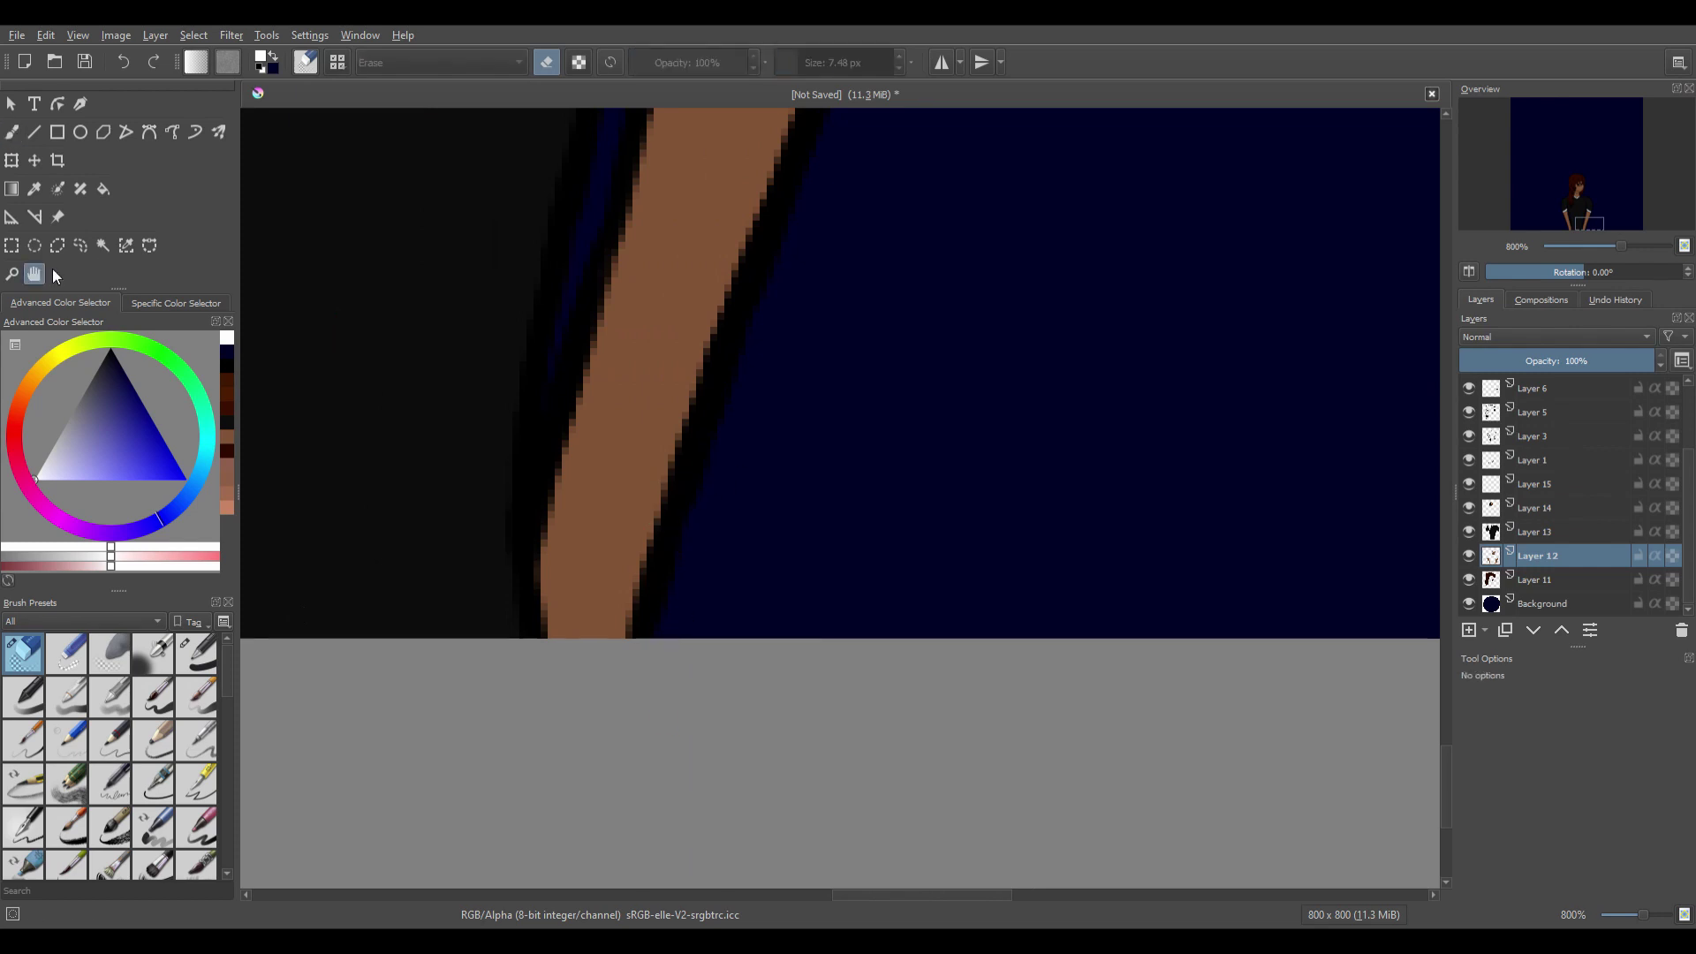
{"action": "left_click_drag", "start_coordinate": [291, 212], "coordinate": [1005, 364]}
{"action": "key", "text": "b"}
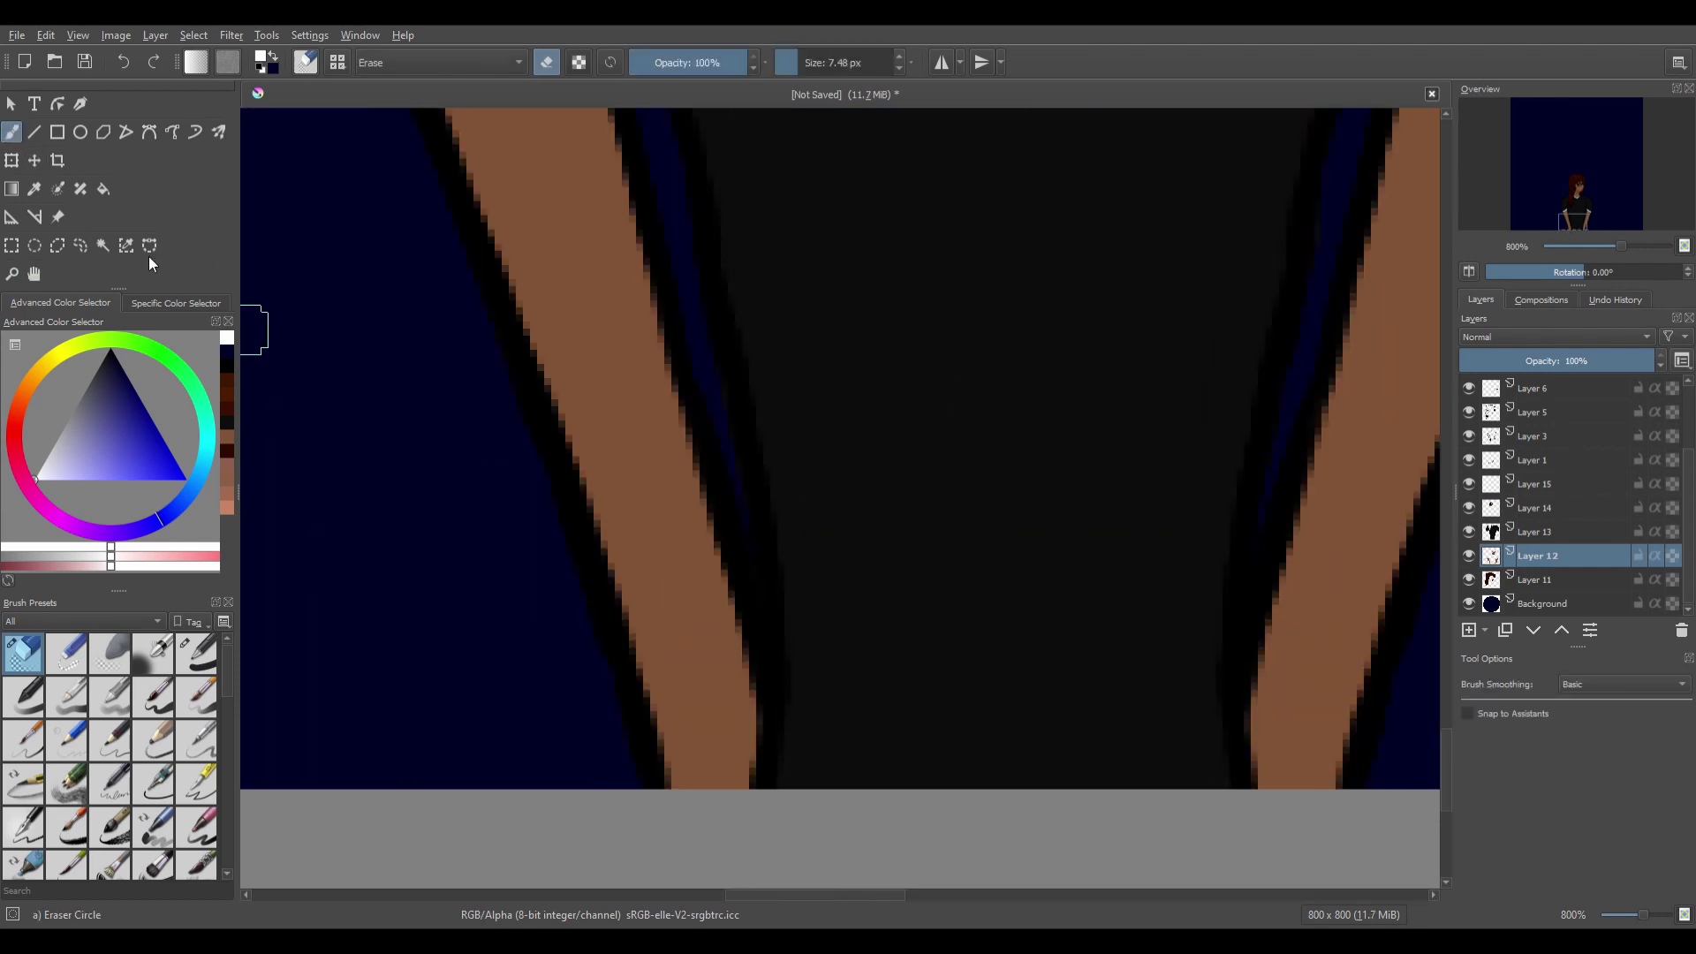
{"action": "left_click", "coordinate": [34, 273]}
{"action": "left_click_drag", "start_coordinate": [243, 318], "coordinate": [360, 784]}
{"action": "key", "text": "b"}
{"action": "left_click", "coordinate": [34, 274]}
{"action": "mouse_move", "coordinate": [795, 159]}
{"action": "left_mouse_down"}
{"action": "mouse_move", "coordinate": [663, 644]}
{"action": "mouse_move", "coordinate": [451, 878]}
{"action": "left_mouse_up"}
{"action": "left_click", "coordinate": [11, 131]}
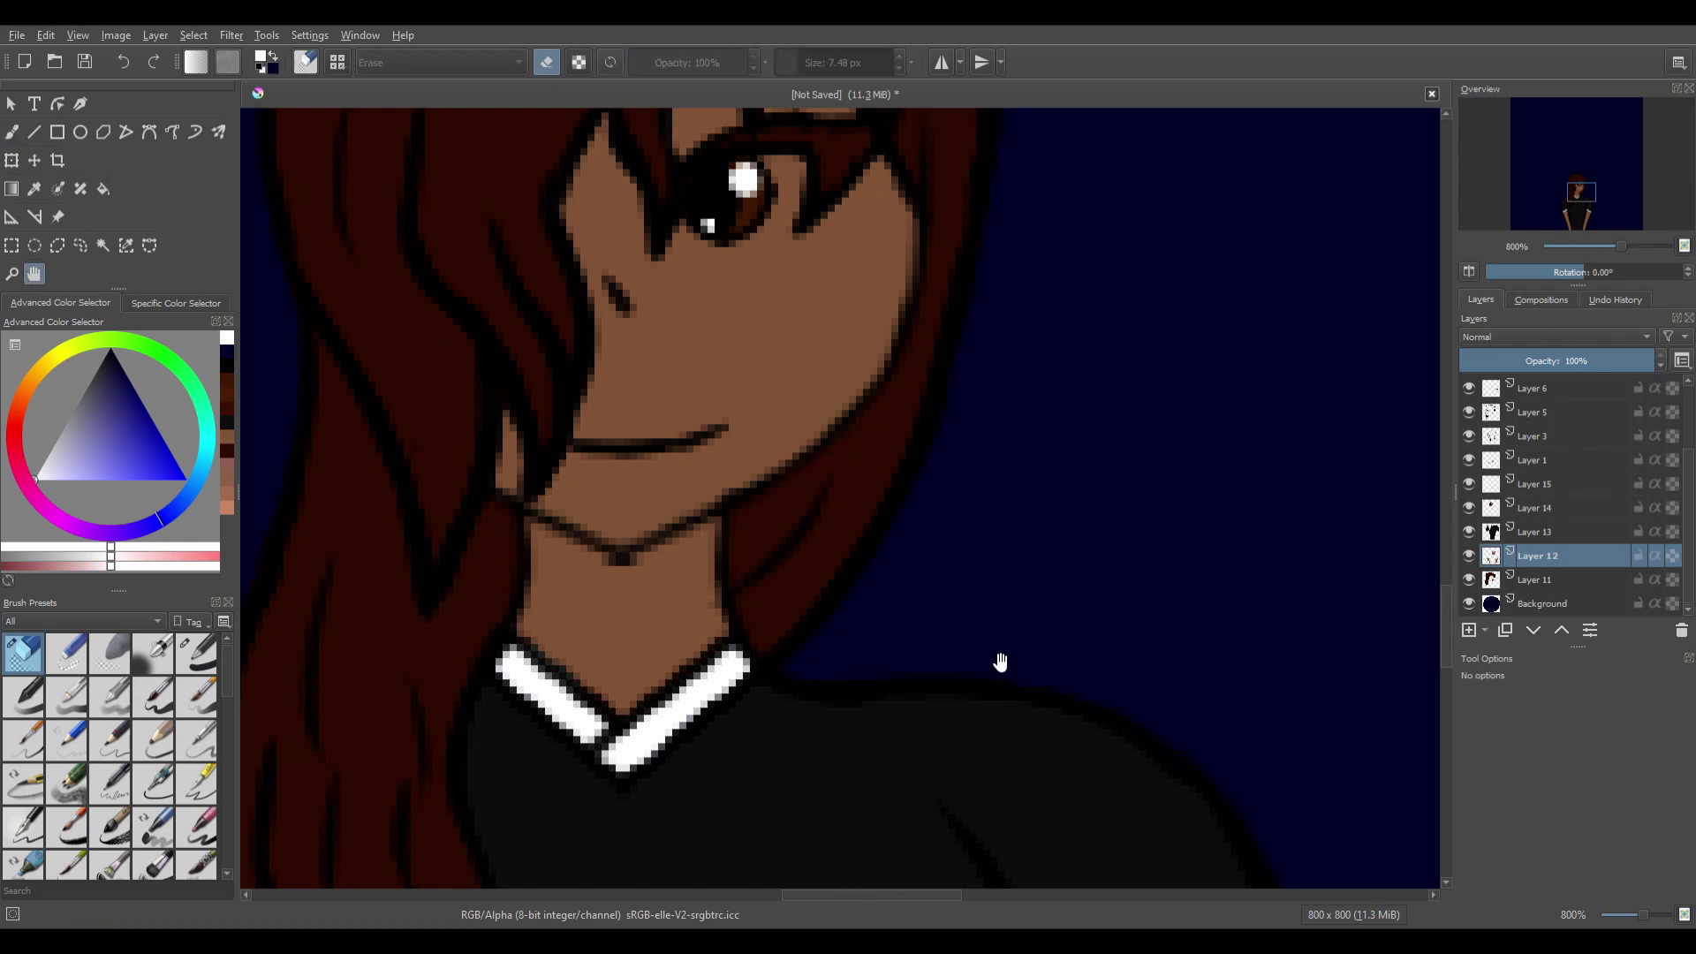
Inspect the arms, shoulders and hair for stray paint outside the outlines, making Layer 13 and Layer 11 active in turn.
{"action": "scroll", "coordinate": [996, 663], "scroll_direction": "down", "scroll_amount": 10}
{"action": "key", "text": "Page_Up"}
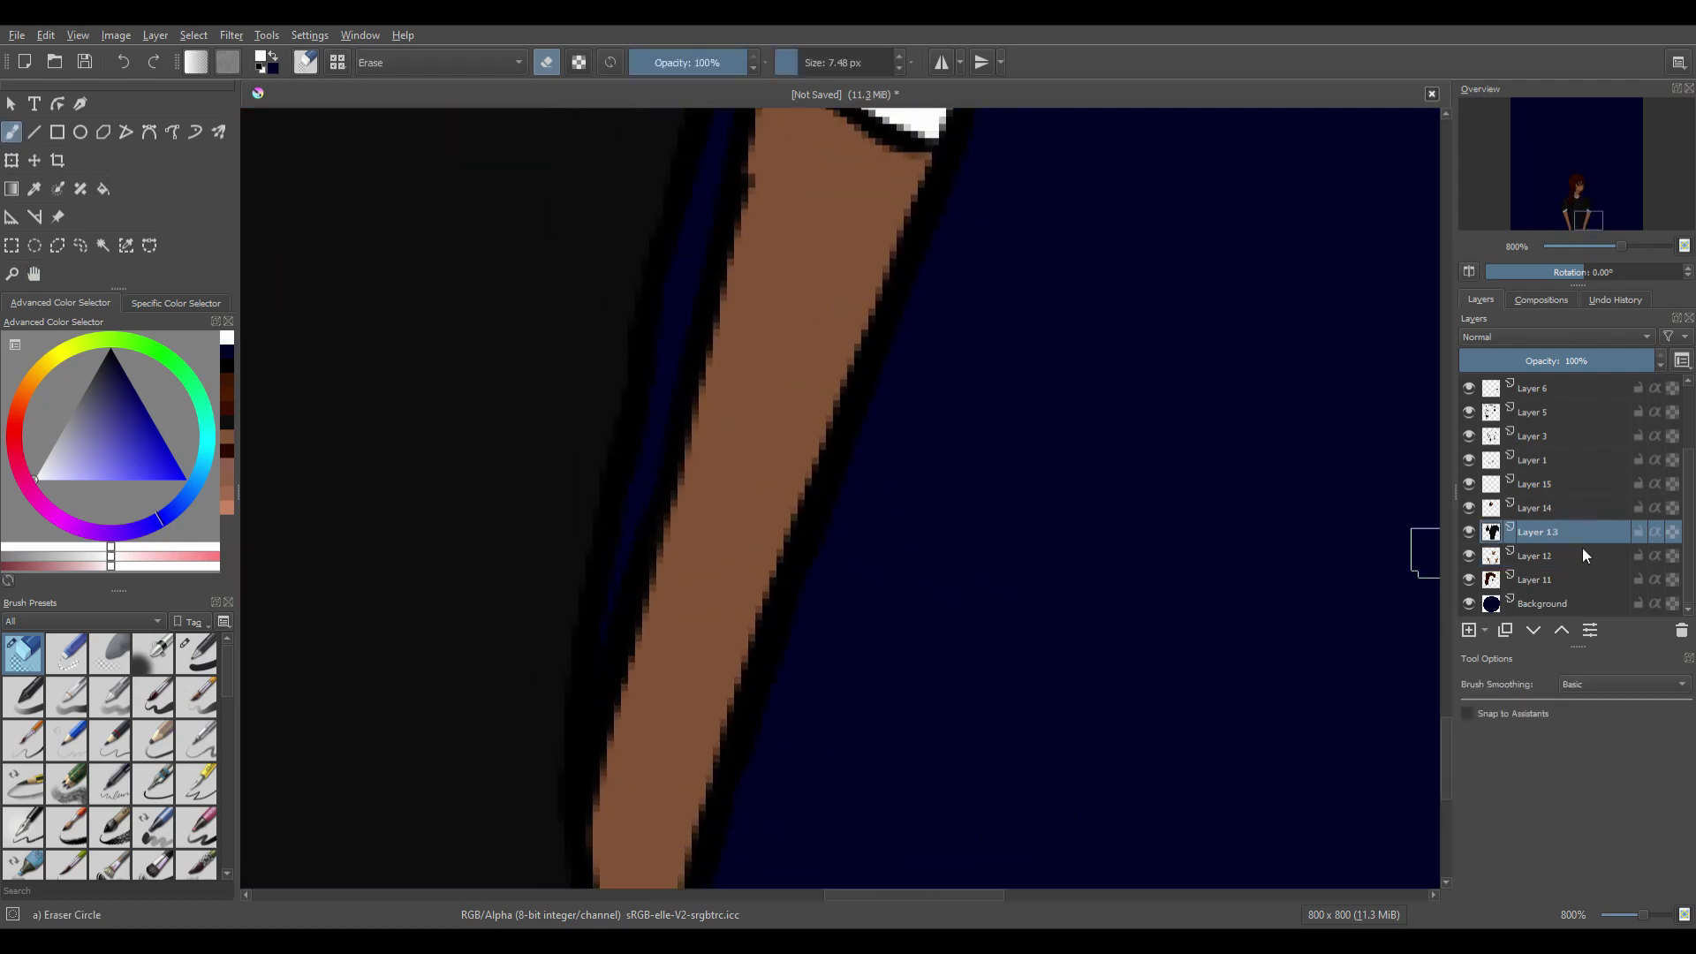
{"action": "scroll", "coordinate": [457, 303], "scroll_direction": "left", "scroll_amount": 8}
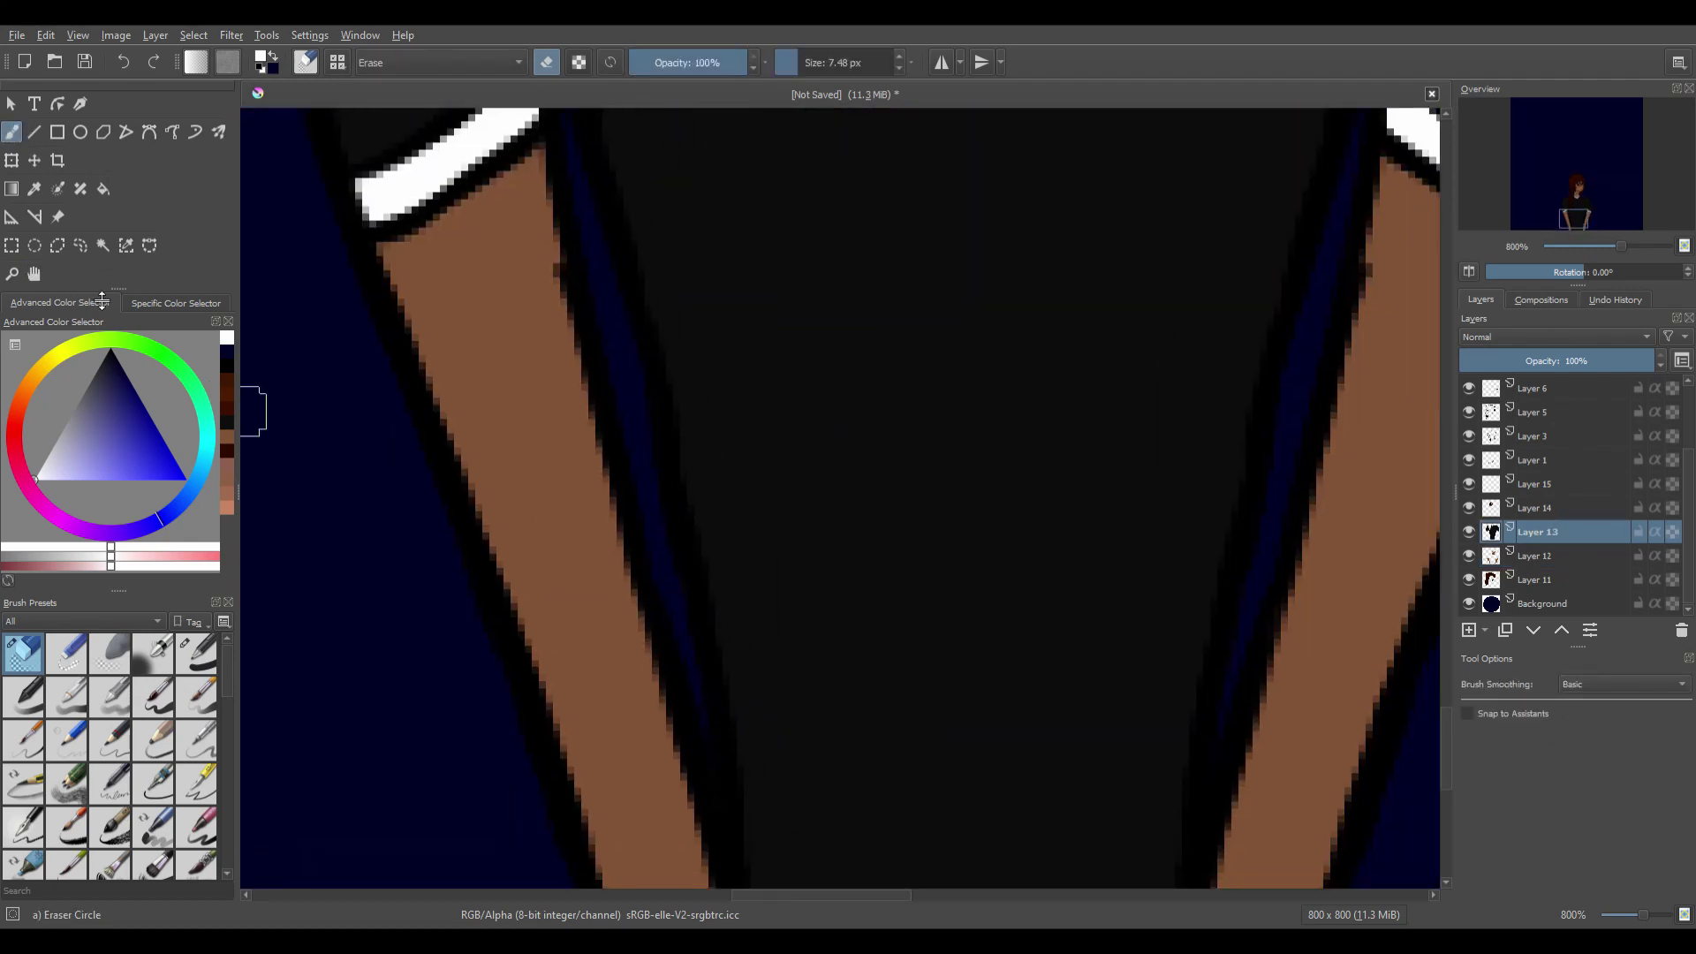
{"action": "scroll", "coordinate": [336, 537], "scroll_direction": "up", "scroll_amount": 8}
{"action": "key", "text": "Page_Down"}
{"action": "key", "text": "Page_Down"}
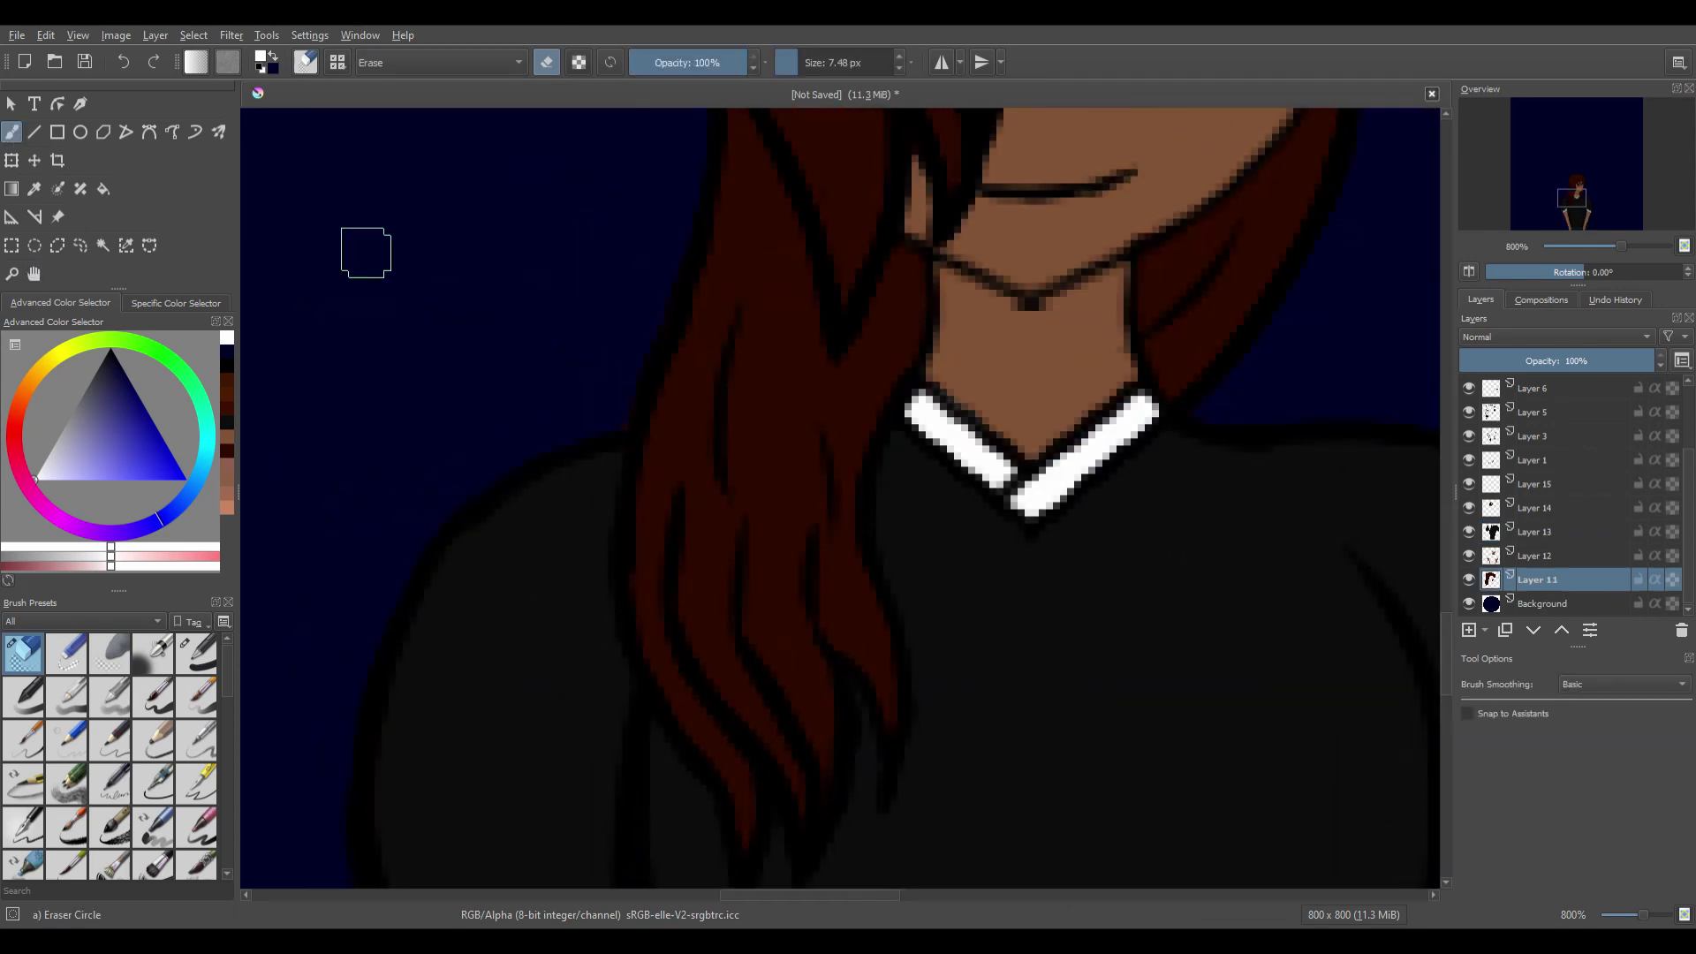
{"action": "left_click", "coordinate": [33, 273]}
{"action": "left_click_drag", "start_coordinate": [413, 366], "coordinate": [415, 859]}
{"action": "scroll", "coordinate": [415, 859], "scroll_direction": "down", "scroll_amount": 1}
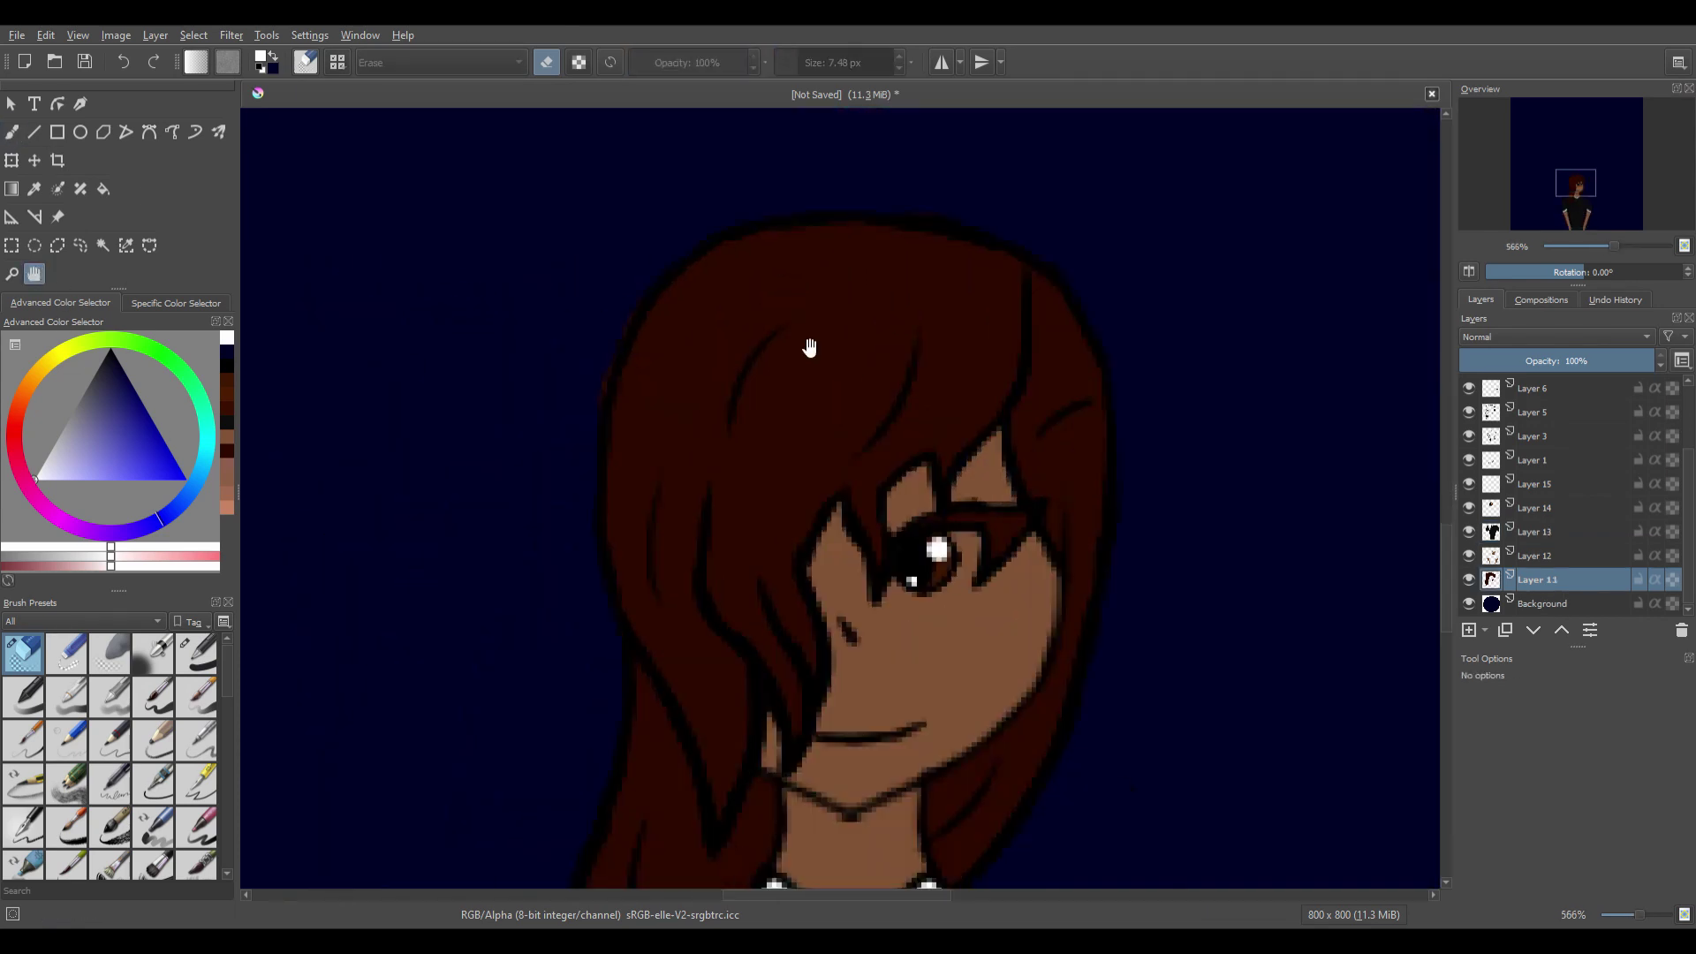
{"action": "key", "text": "b"}
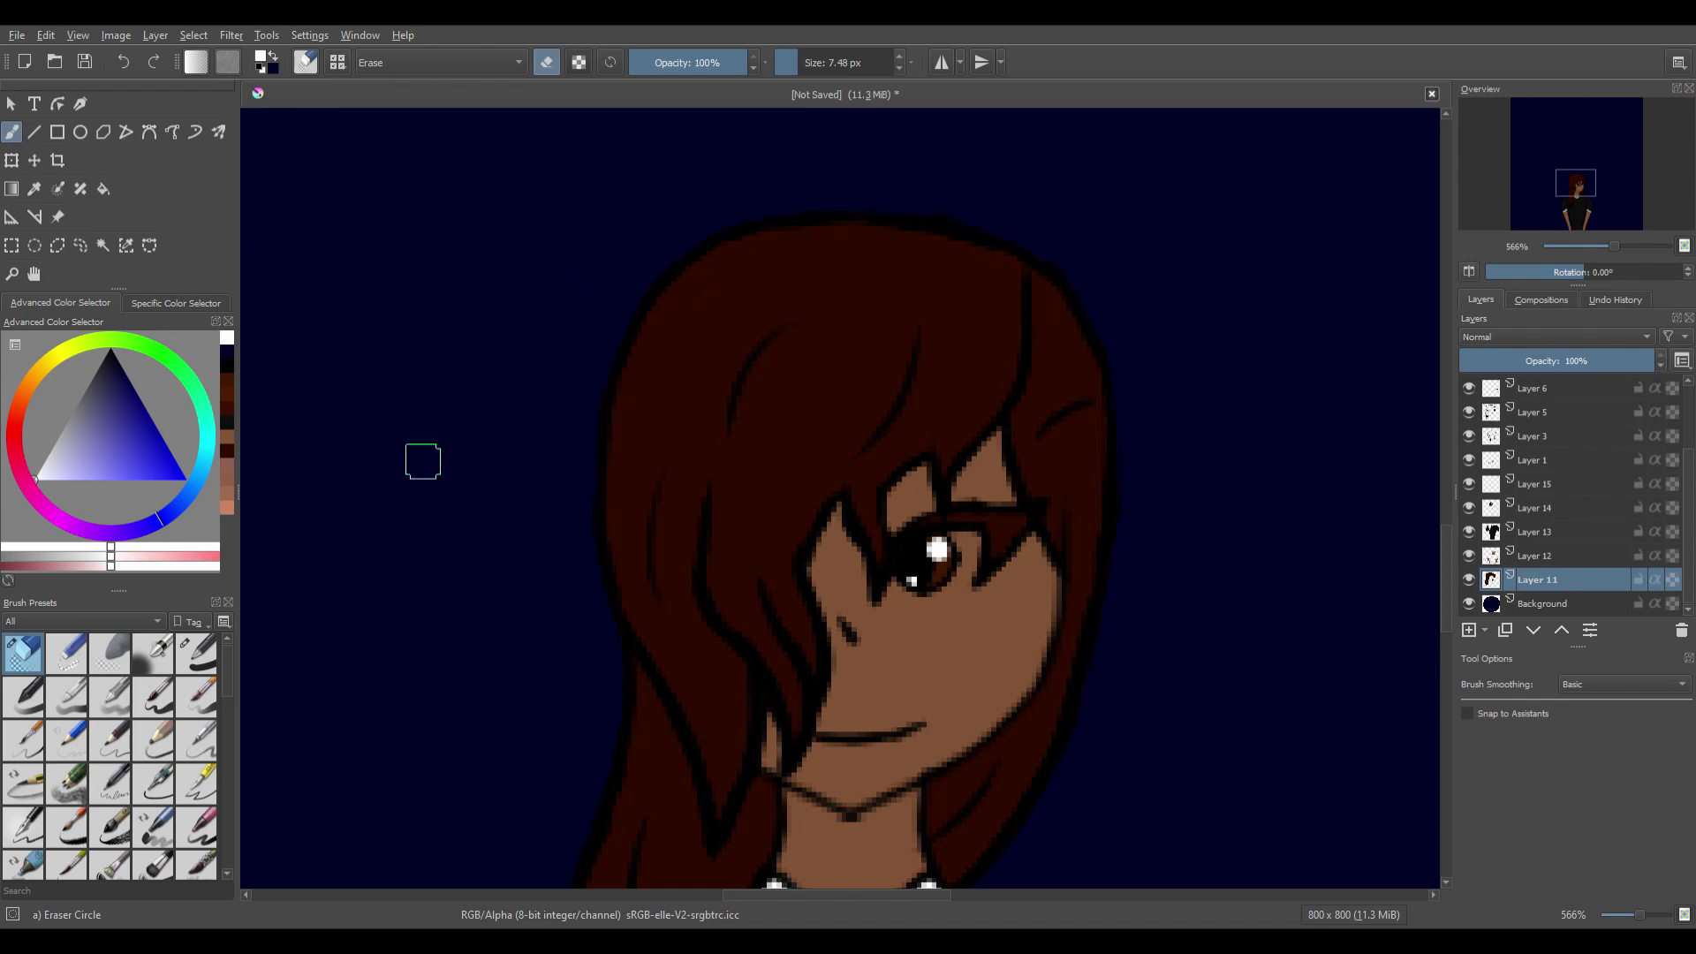
{"action": "left_click", "coordinate": [34, 274]}
{"action": "scroll", "coordinate": [628, 454], "scroll_direction": "down", "scroll_amount": 6}
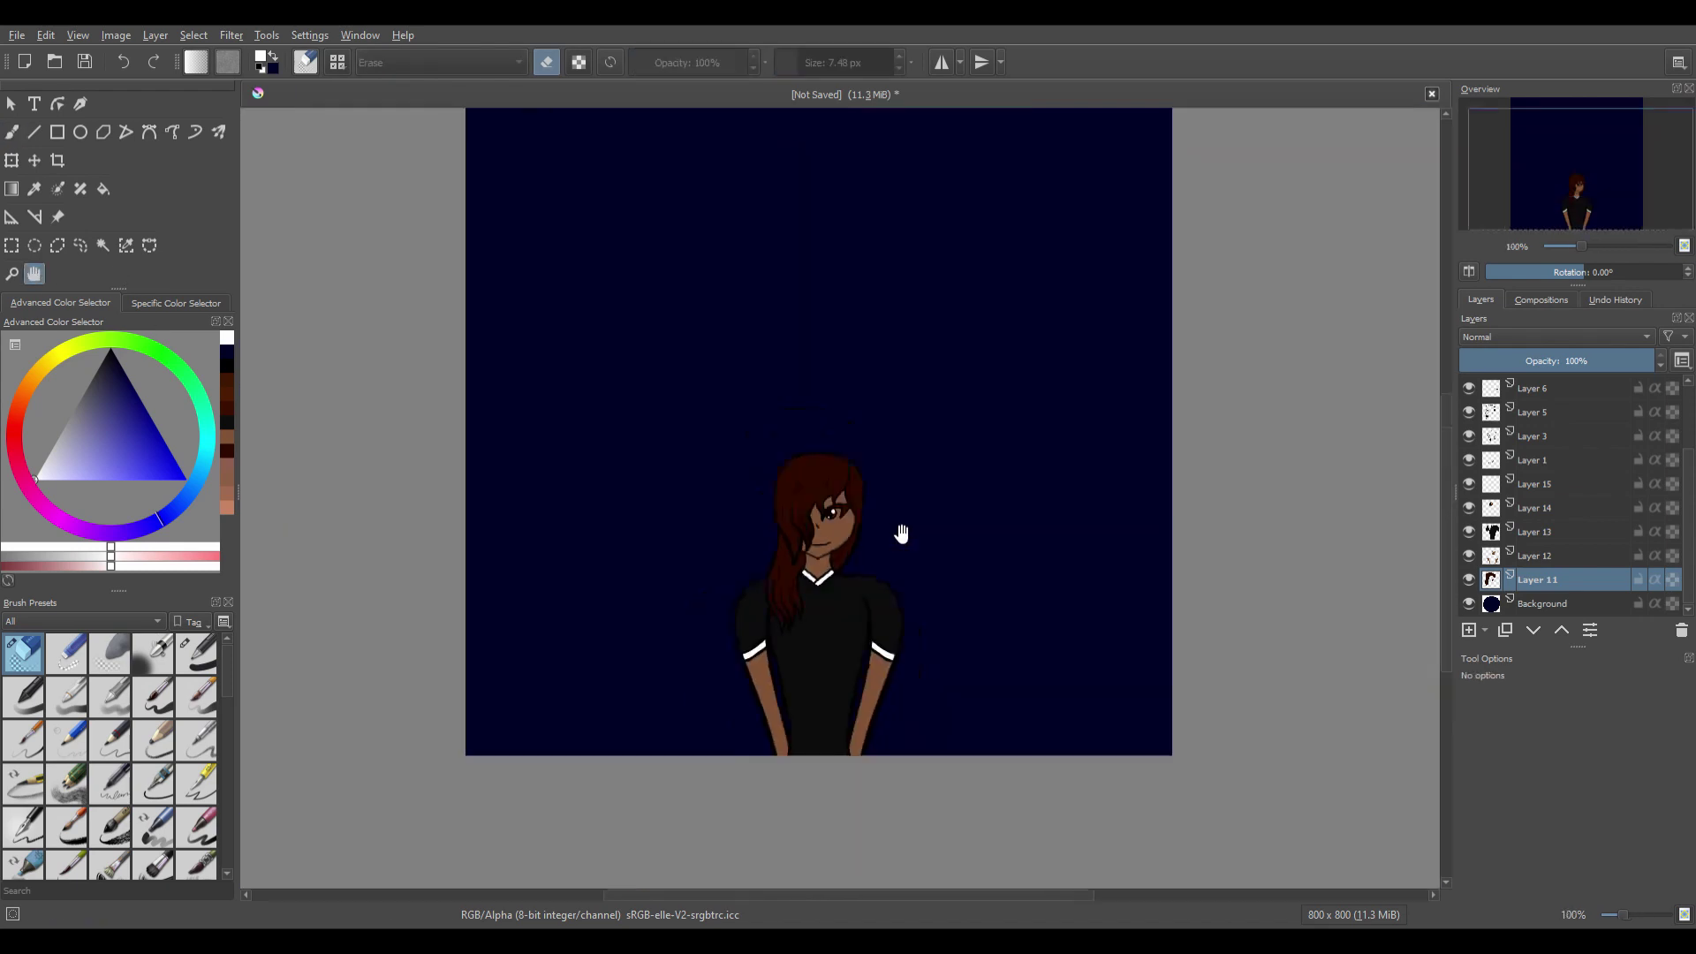
Make the Background layer active, sample its navy from the canvas and choose a slightly lighter navy as the paint colour.
{"action": "left_click", "coordinate": [1519, 601]}
{"action": "left_click", "coordinate": [34, 189]}
{"action": "left_click", "coordinate": [625, 560]}
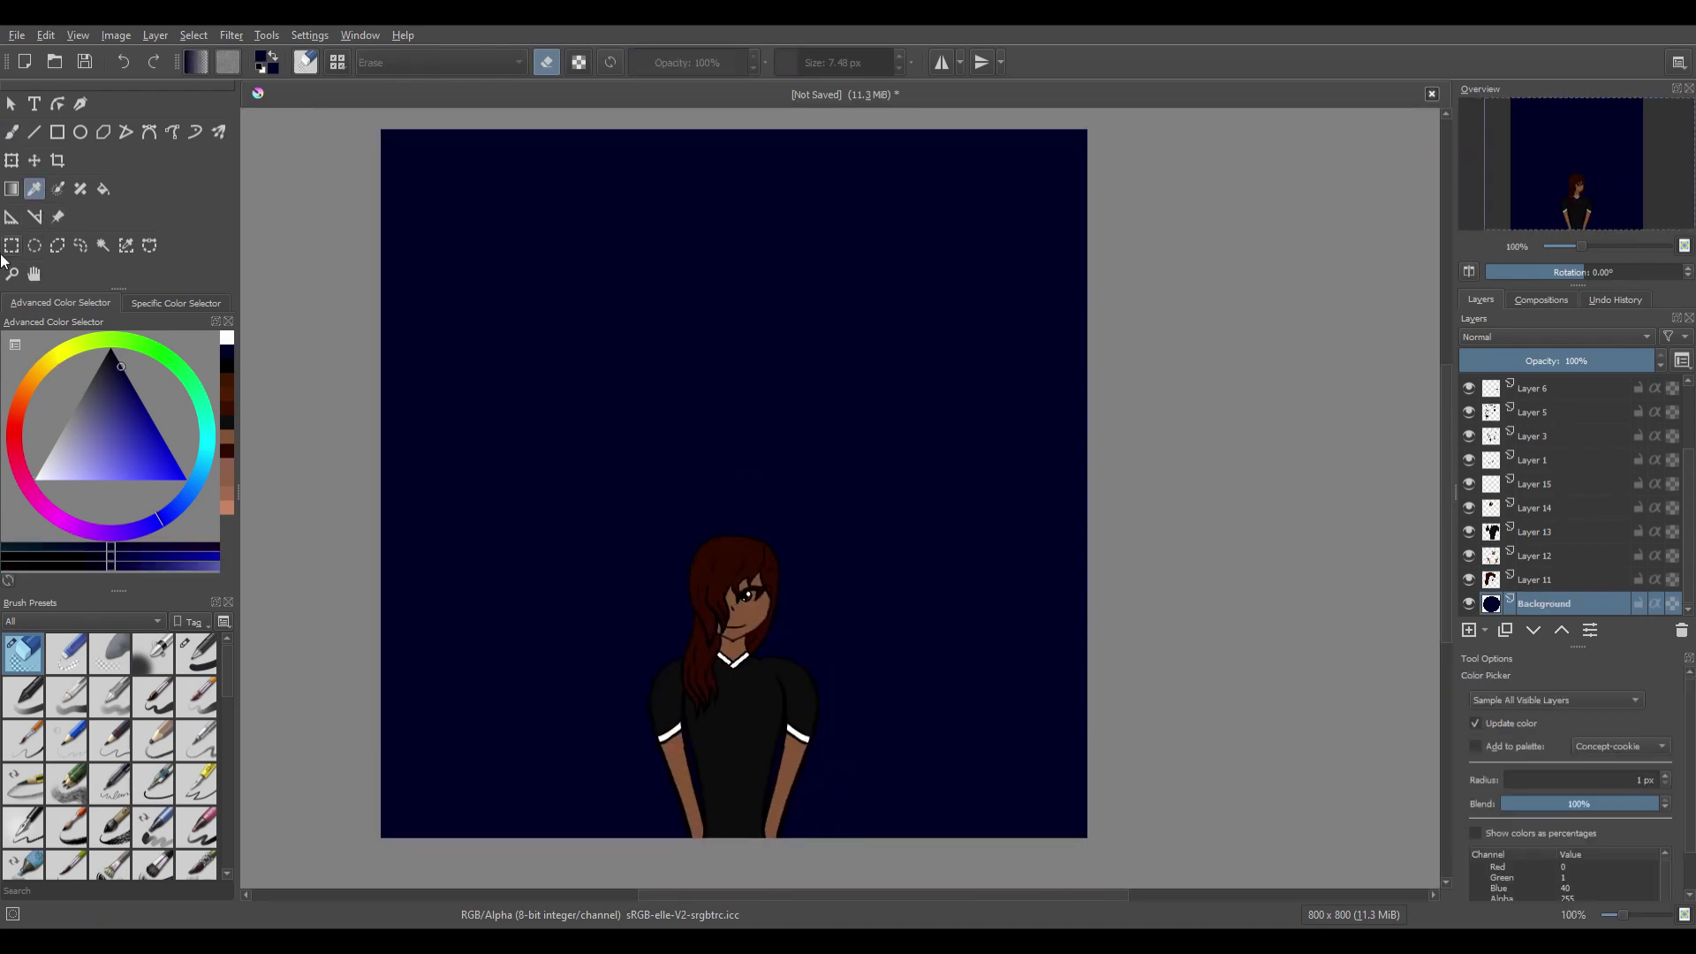
{"action": "left_click", "coordinate": [13, 131]}
{"action": "left_click_drag", "start_coordinate": [120, 369], "coordinate": [118, 361]}
{"action": "left_click", "coordinate": [145, 378]}
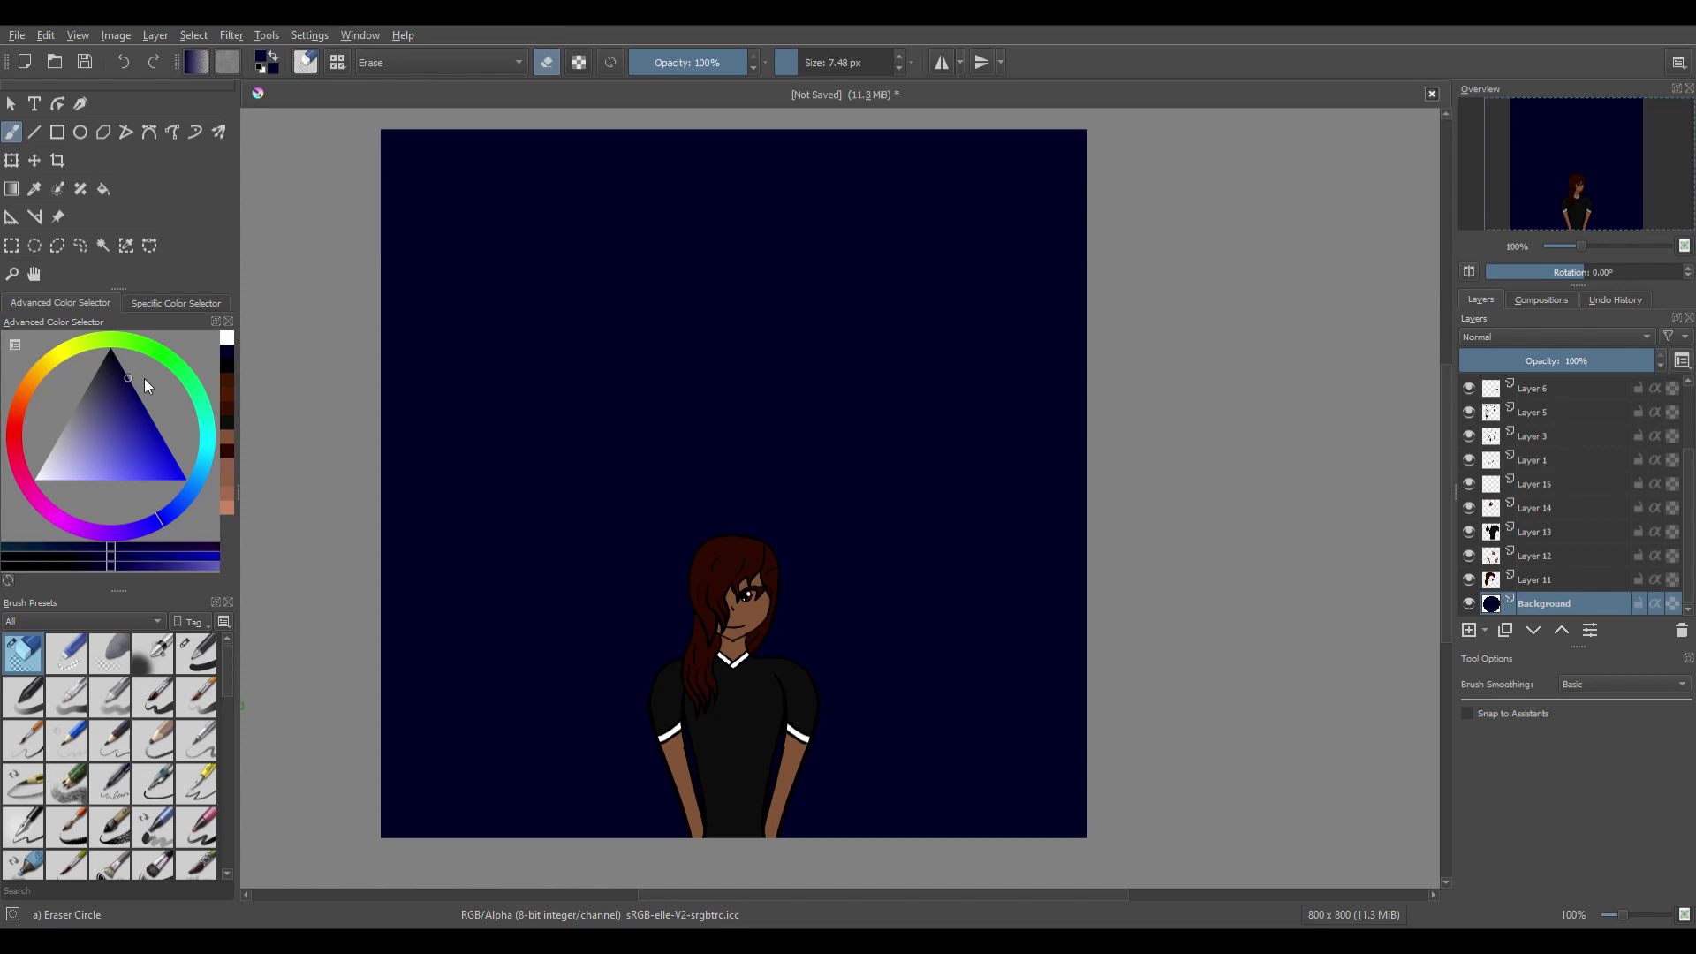
{"action": "key", "text": "g"}
{"action": "left_click_drag", "start_coordinate": [406, 141], "coordinate": [1074, 807]}
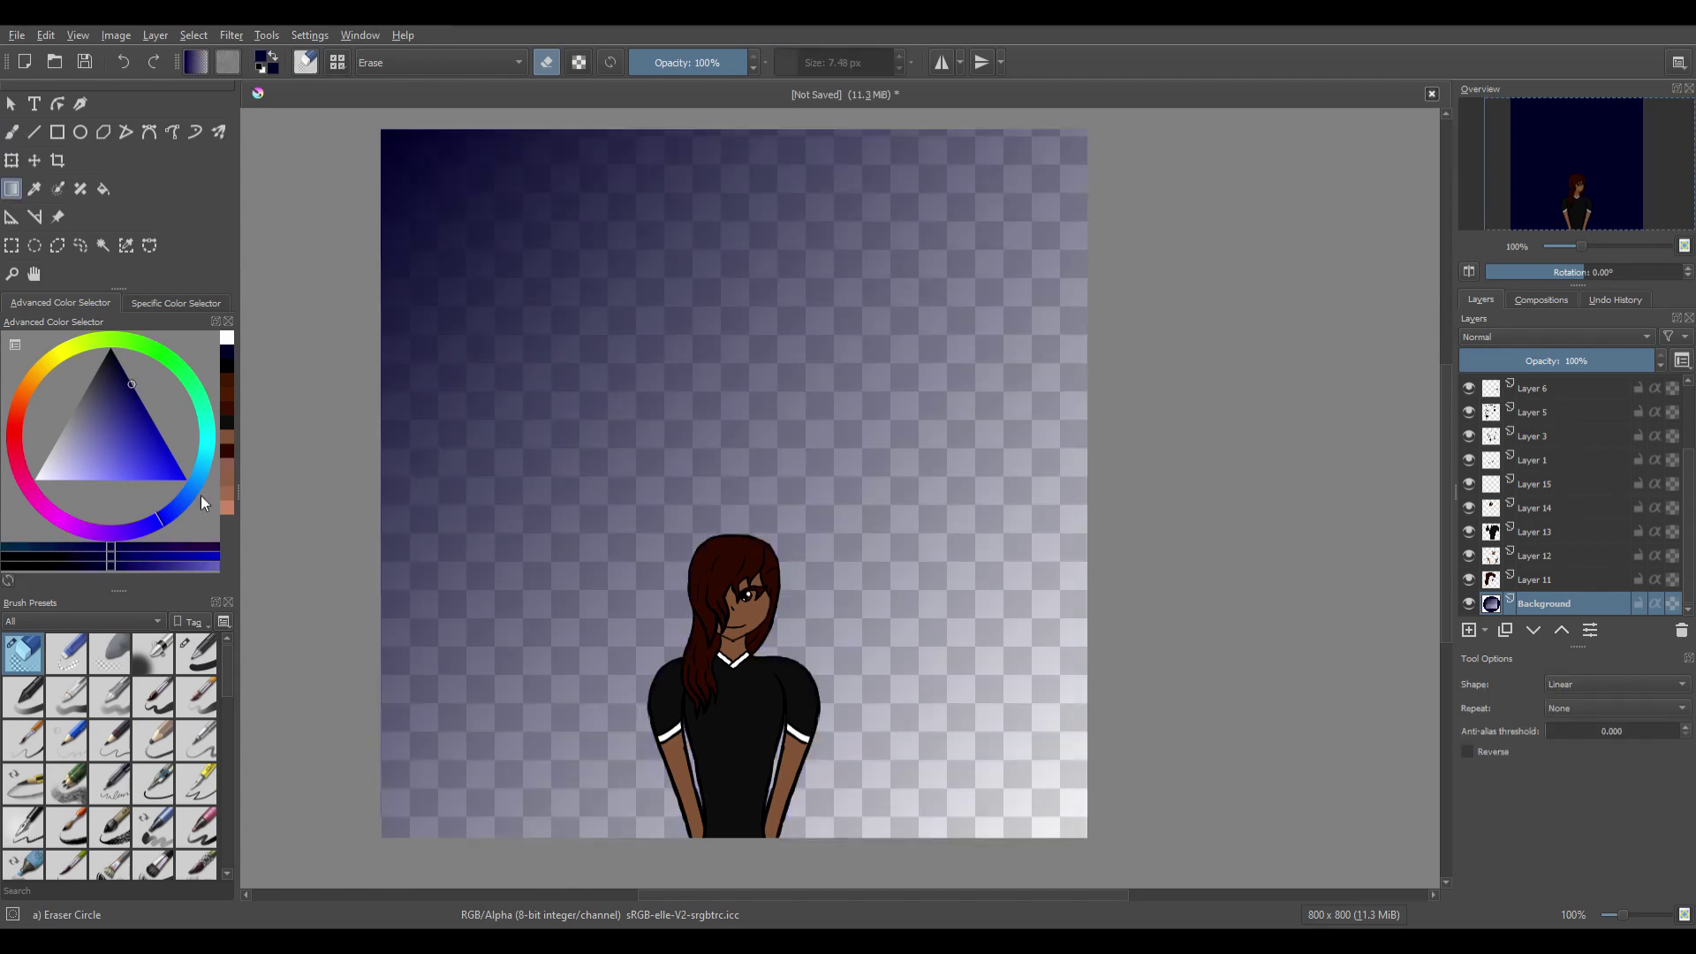
{"action": "key", "text": "ctrl+z"}
Turn off erasing and apply linear gradients in medium blues diagonally across the Background layer, from its lower-right corner towards the upper left.
{"action": "key", "text": "e"}
{"action": "left_click", "coordinate": [161, 408]}
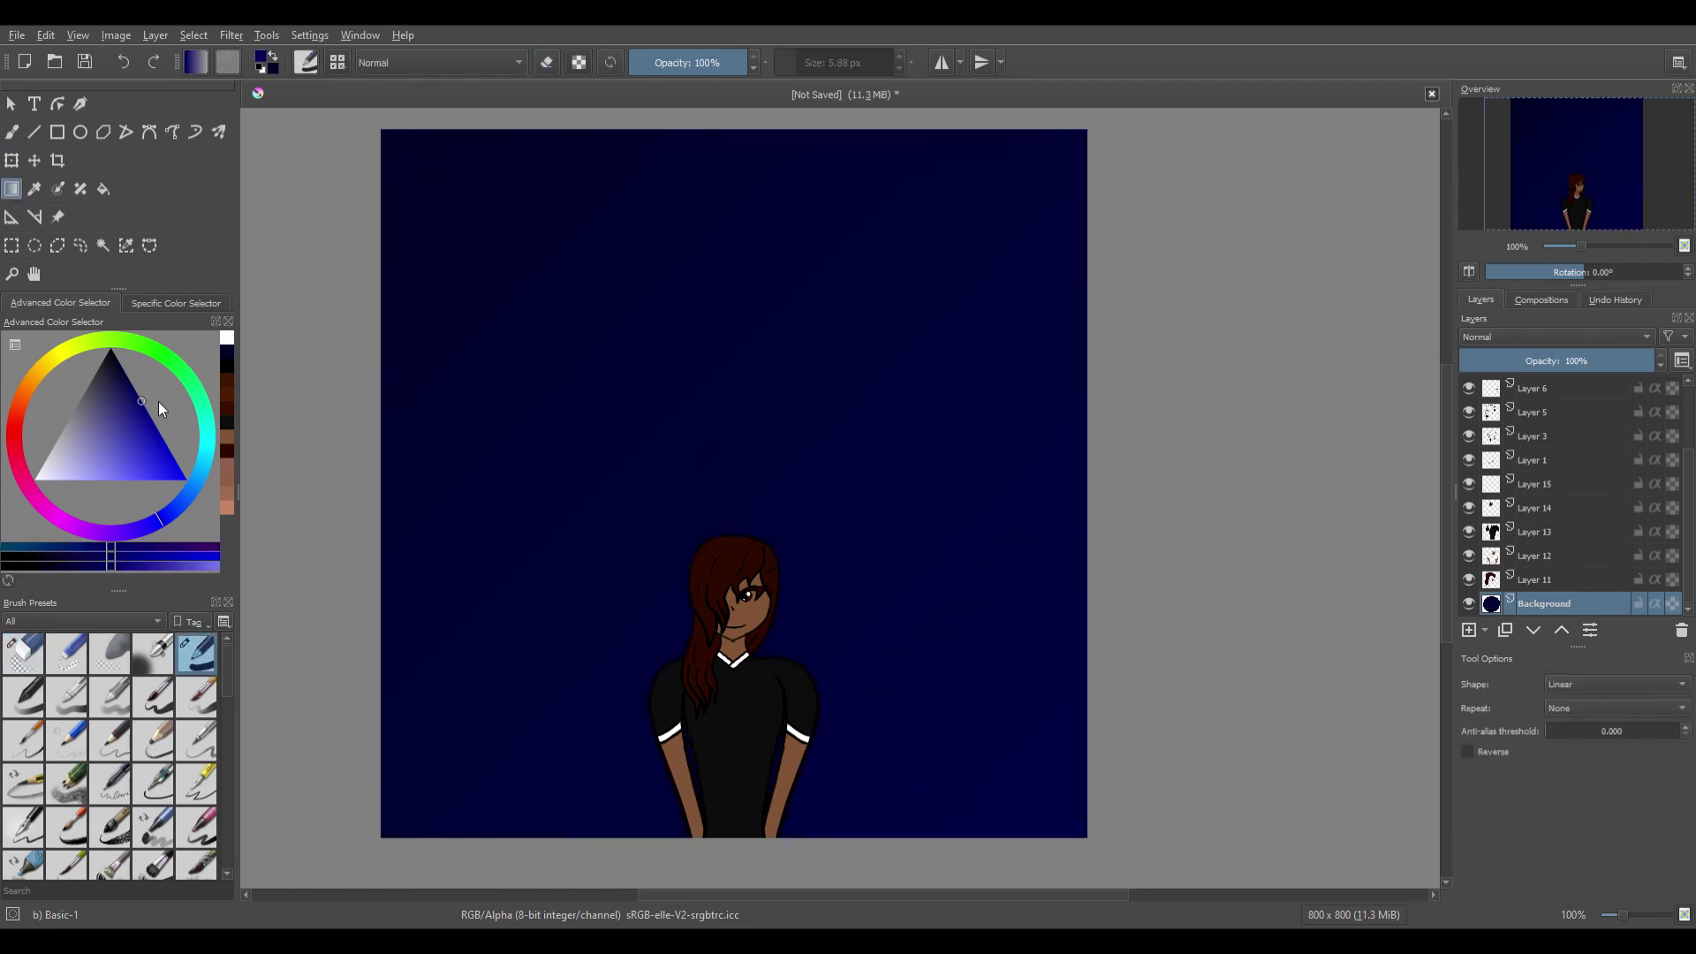
{"action": "left_click_drag", "start_coordinate": [891, 588], "coordinate": [521, 266]}
{"action": "left_click", "coordinate": [192, 412]}
{"action": "left_click_drag", "start_coordinate": [1099, 851], "coordinate": [522, 273]}
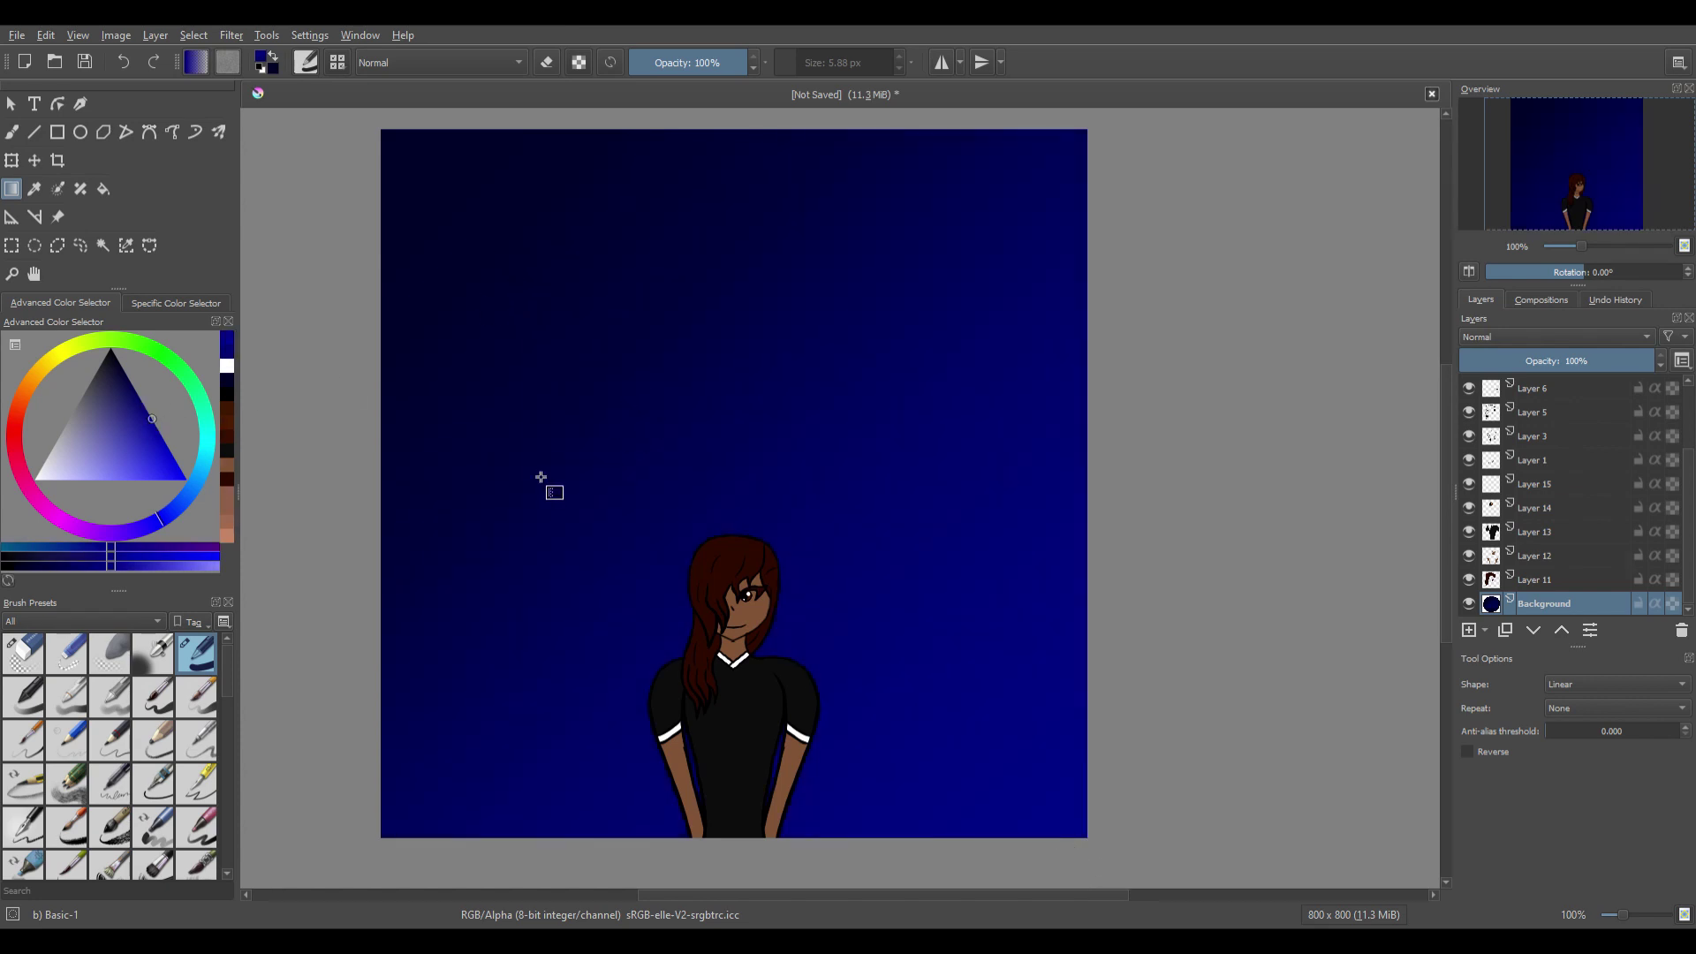
{"action": "left_click_drag", "start_coordinate": [1059, 830], "coordinate": [521, 291]}
Brighten the Background layer's lower-right corner with further diagonal linear gradients in saturated blue and lighter blue, undoing the unwanted last change.
{"action": "left_click", "coordinate": [173, 458]}
{"action": "left_click_drag", "start_coordinate": [1060, 831], "coordinate": [521, 291]}
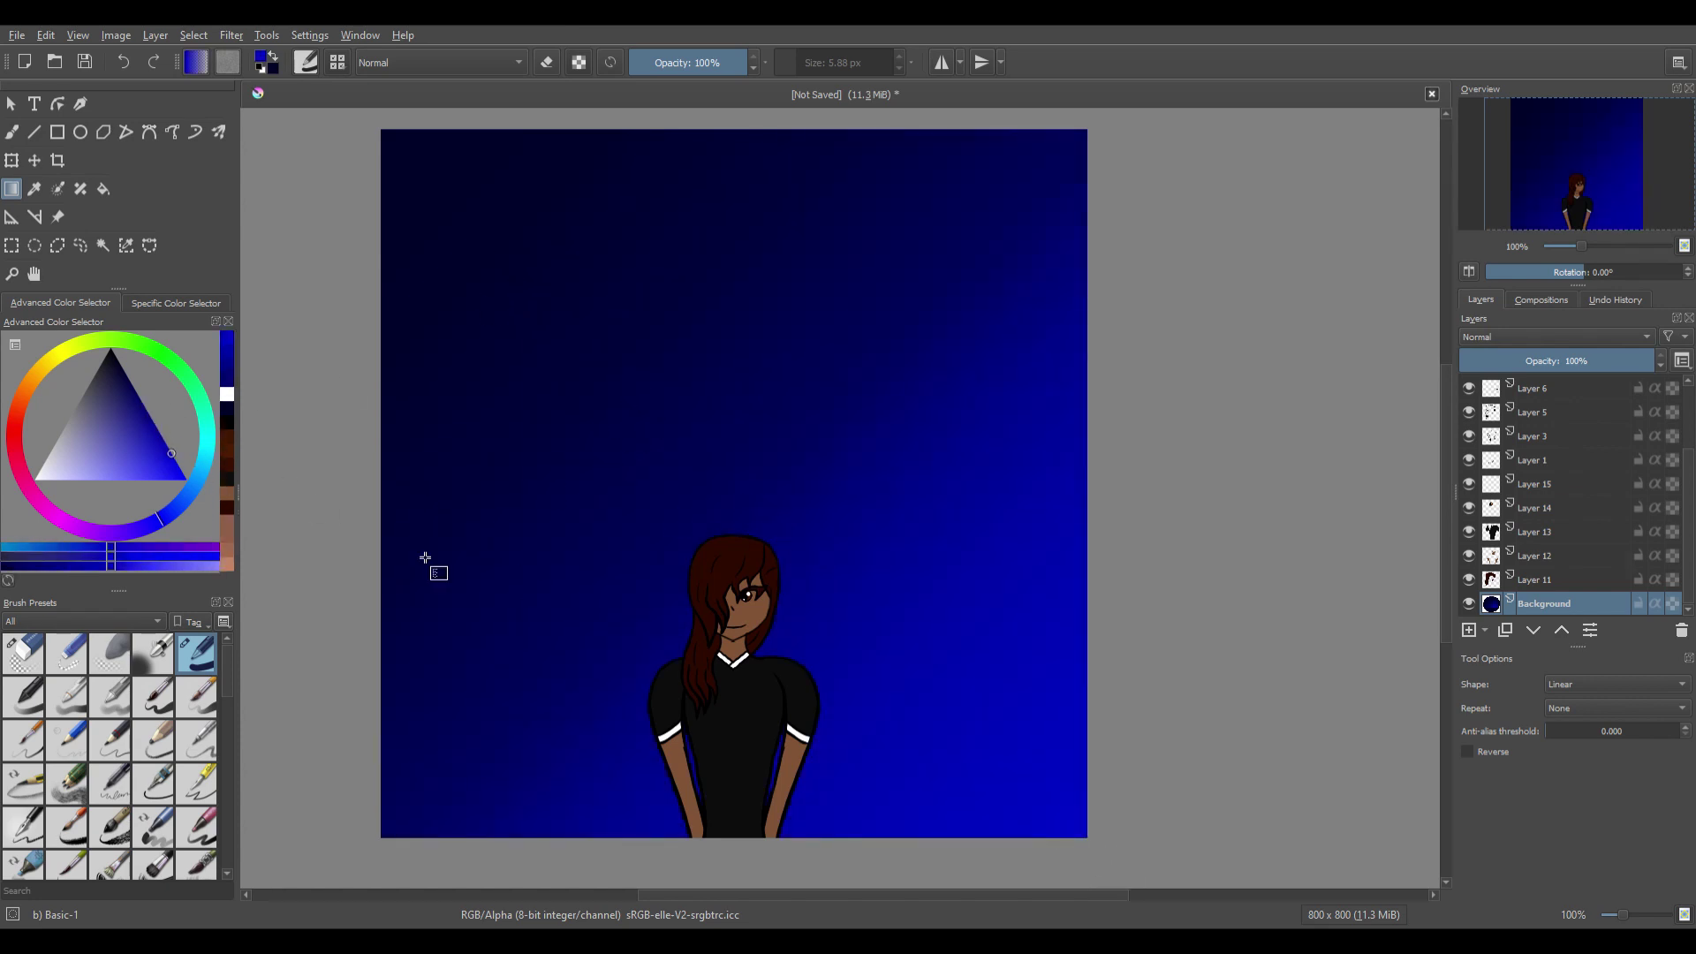
{"action": "left_click", "coordinate": [185, 480]}
{"action": "left_click_drag", "start_coordinate": [1124, 881], "coordinate": [547, 256]}
{"action": "left_click", "coordinate": [178, 516]}
{"action": "left_click", "coordinate": [182, 501]}
{"action": "key", "text": "ctrl+z"}
{"action": "key", "text": "h"}
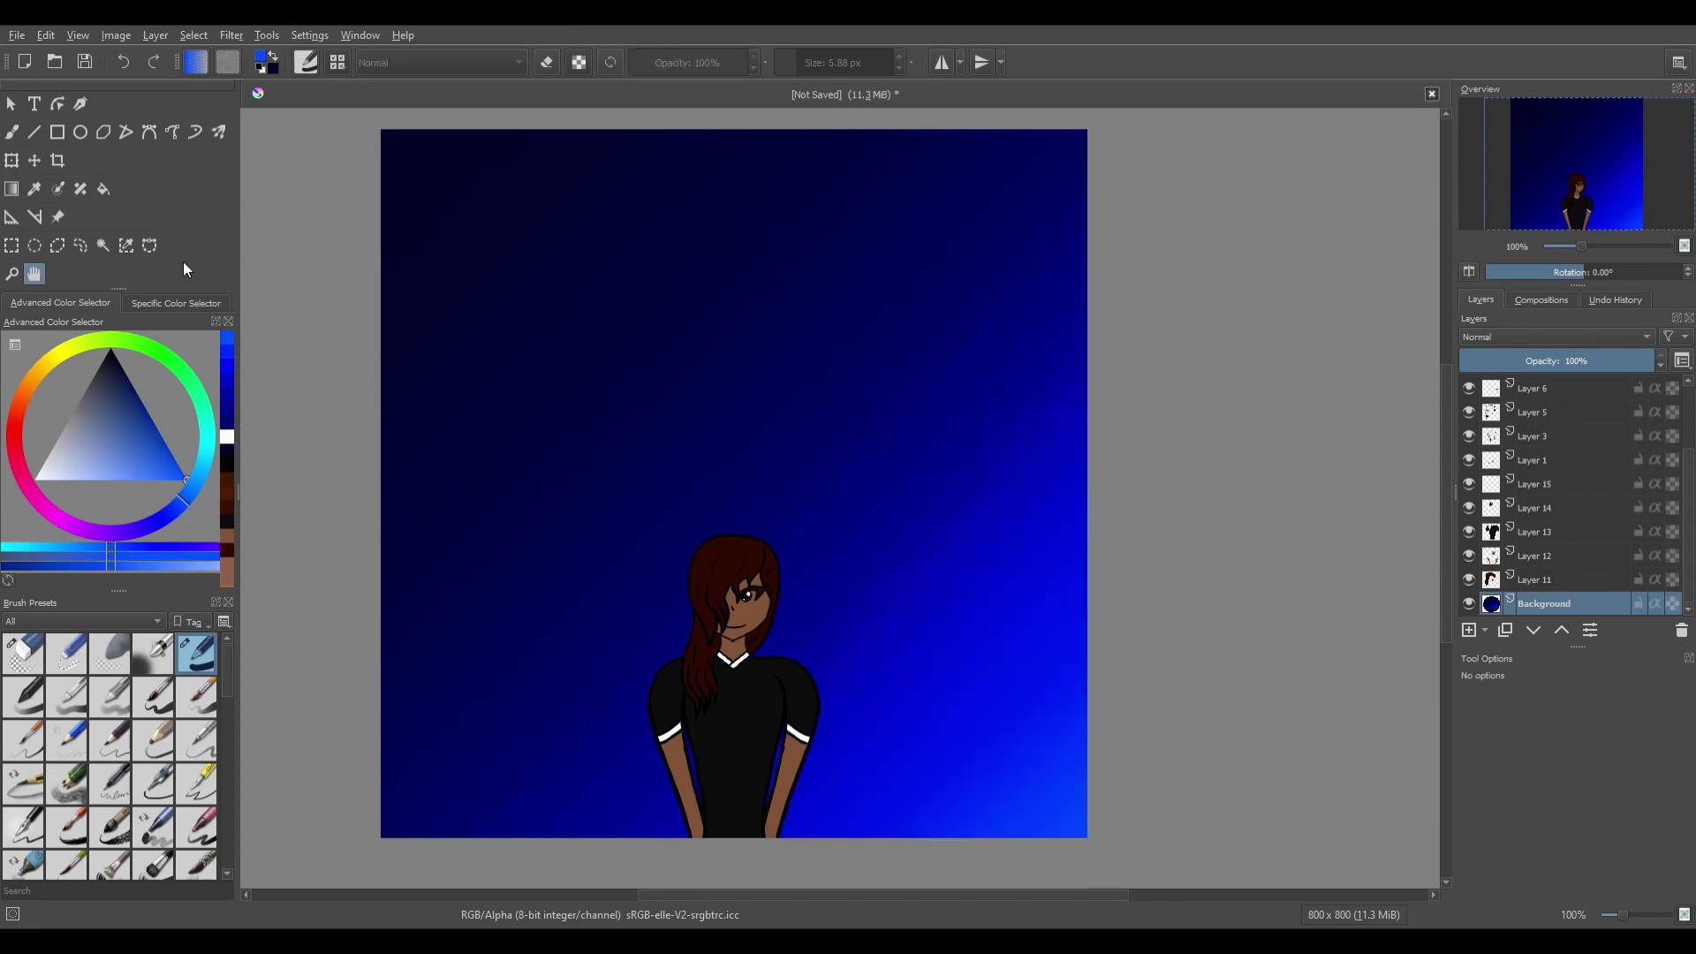
Paint the white of the visible eye on Layer 15 with the Basic-1 brush.
{"action": "left_click", "coordinate": [267, 69]}
{"action": "scroll", "coordinate": [742, 607], "scroll_direction": "up", "scroll_amount": 6}
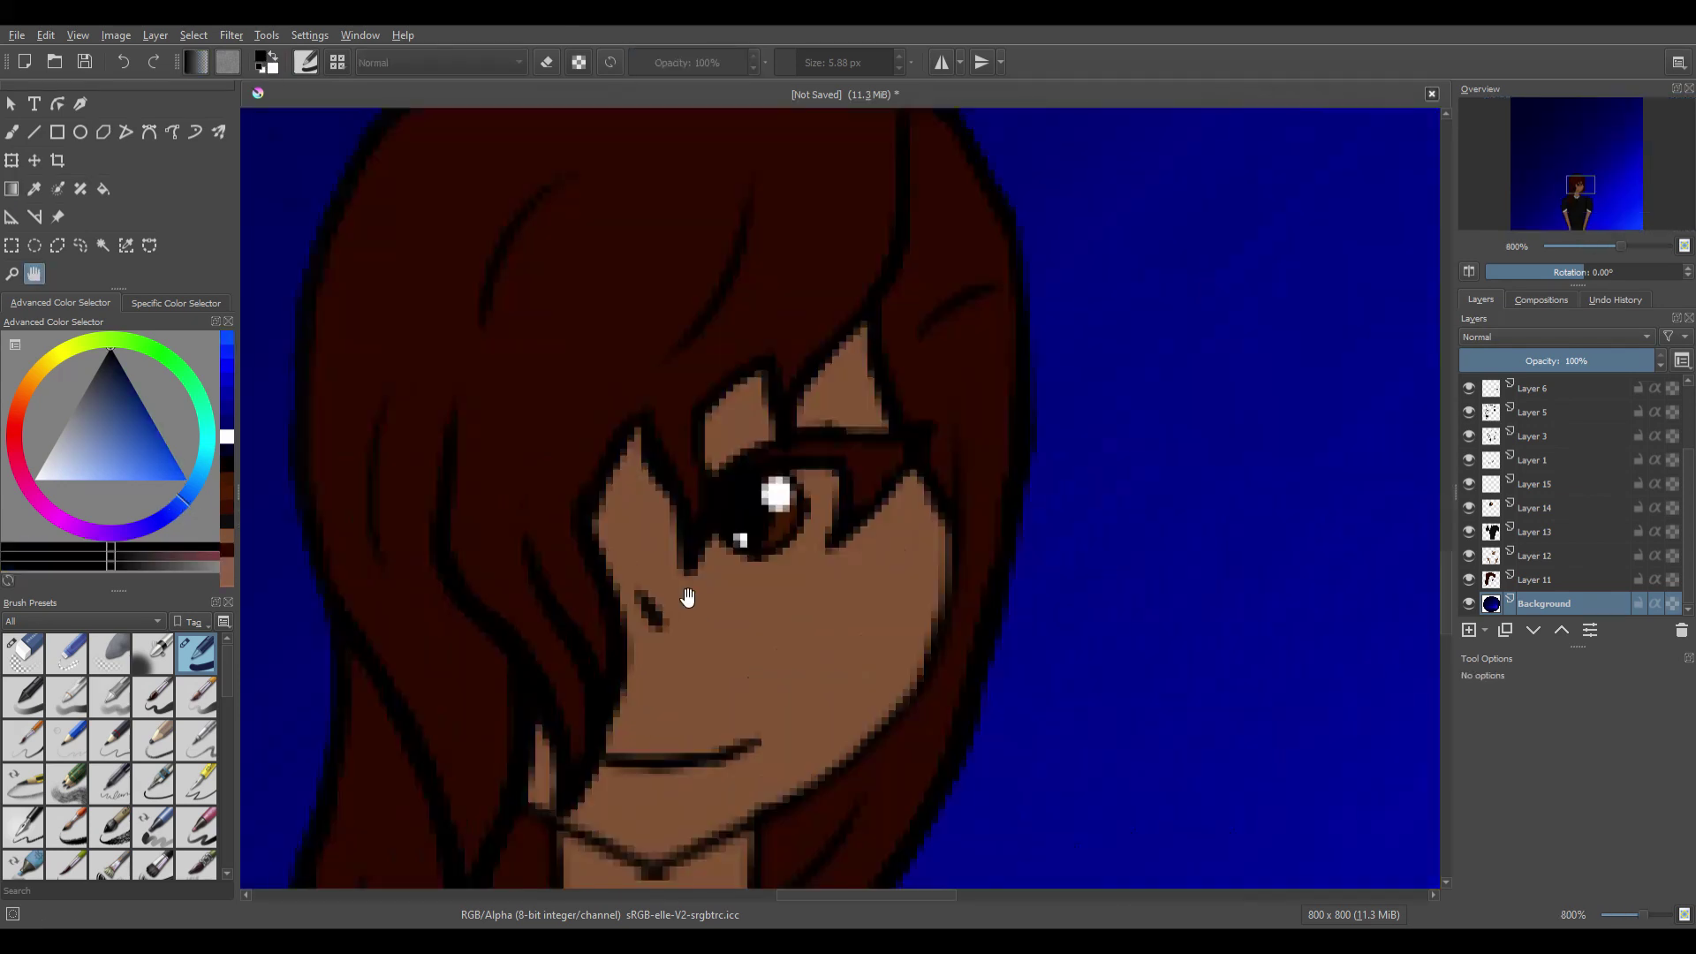
{"action": "scroll", "coordinate": [1534, 547], "scroll_direction": "up", "scroll_amount": 1}
{"action": "left_click", "coordinate": [1534, 548]}
{"action": "left_click_drag", "start_coordinate": [693, 510], "coordinate": [741, 377]}
{"action": "key", "text": "b"}
{"action": "left_click", "coordinate": [273, 56]}
{"action": "mouse_move", "coordinate": [844, 340]}
{"action": "left_mouse_down"}
{"action": "mouse_move", "coordinate": [875, 375]}
{"action": "mouse_move", "coordinate": [782, 397]}
{"action": "mouse_move", "coordinate": [786, 360]}
{"action": "left_mouse_up"}
Erase the white overspill around the eye on Layer 15 with the 7.48 px Eraser Circle.
{"action": "left_click", "coordinate": [23, 654]}
{"action": "left_click_drag", "start_coordinate": [887, 438], "coordinate": [736, 423]}
{"action": "mouse_move", "coordinate": [779, 347]}
{"action": "left_mouse_down"}
{"action": "mouse_move", "coordinate": [820, 399]}
{"action": "mouse_move", "coordinate": [810, 351]}
{"action": "left_mouse_up"}
{"action": "mouse_move", "coordinate": [764, 442]}
{"action": "left_mouse_down"}
{"action": "mouse_move", "coordinate": [833, 454]}
{"action": "mouse_move", "coordinate": [760, 439]}
{"action": "left_mouse_up"}
{"action": "left_click", "coordinate": [35, 274]}
{"action": "scroll", "coordinate": [1025, 442], "scroll_direction": "down", "scroll_amount": 5}
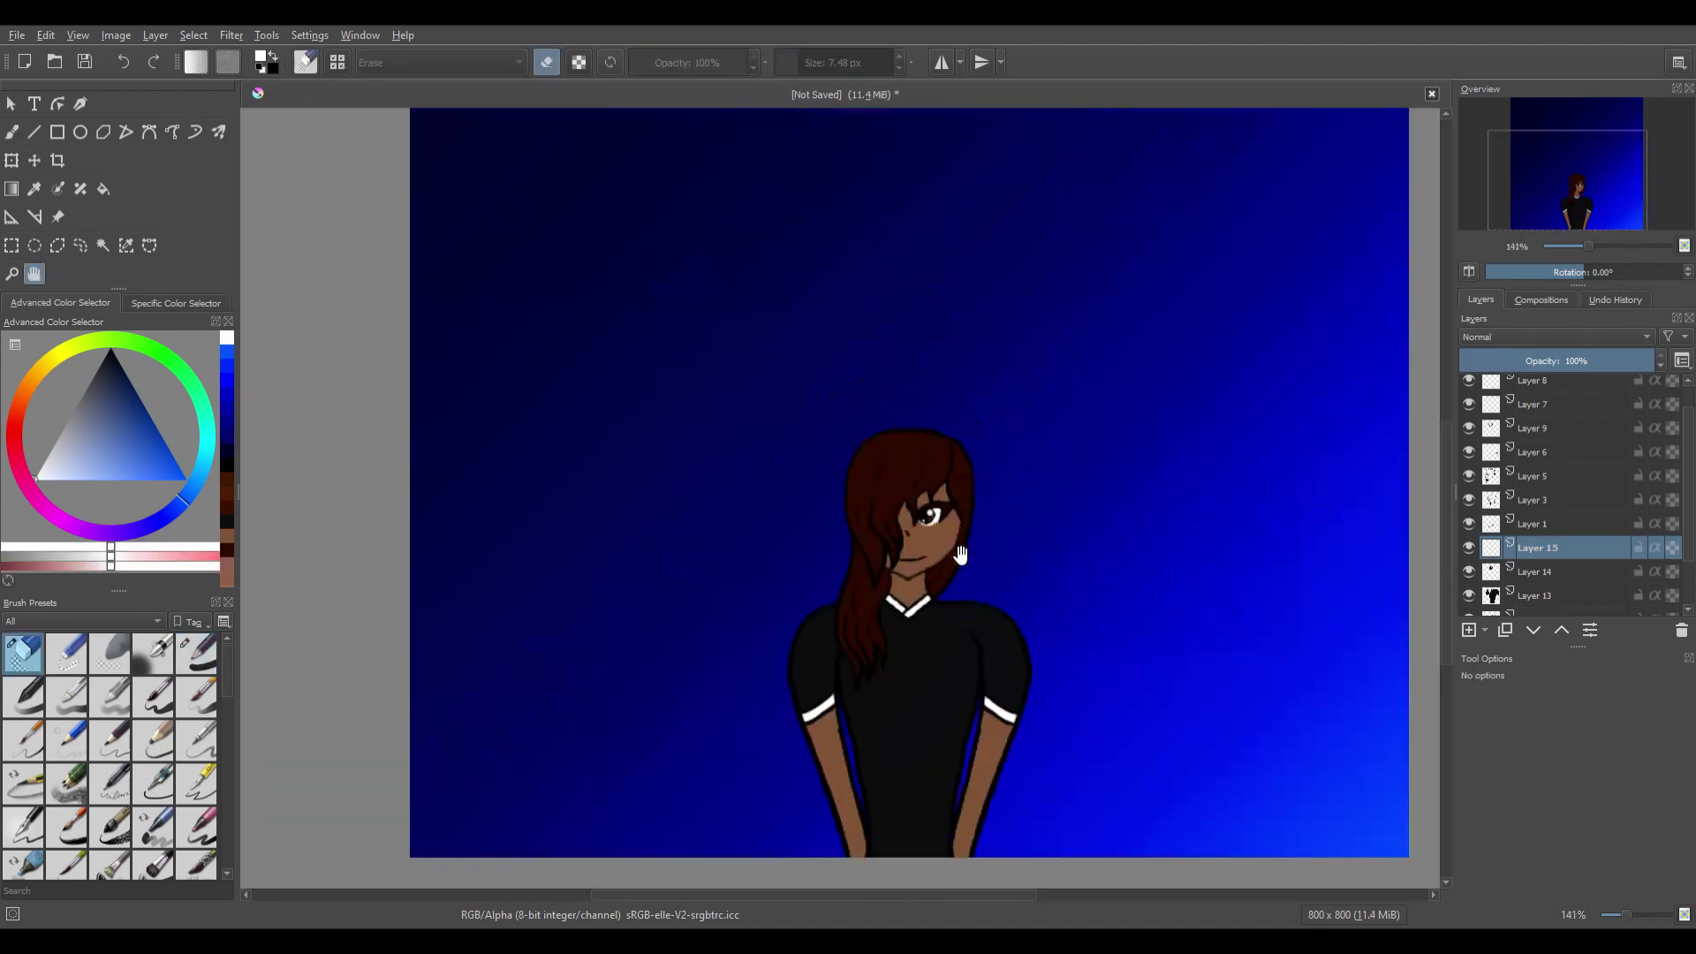
Add a layer above Layer 15 and paint white highlights along the right side of the hair, face and neck with 5.88 px Basic-1.
{"action": "left_click_drag", "start_coordinate": [1025, 444], "coordinate": [858, 443]}
{"action": "scroll", "coordinate": [763, 470], "scroll_direction": "down", "scroll_amount": 2}
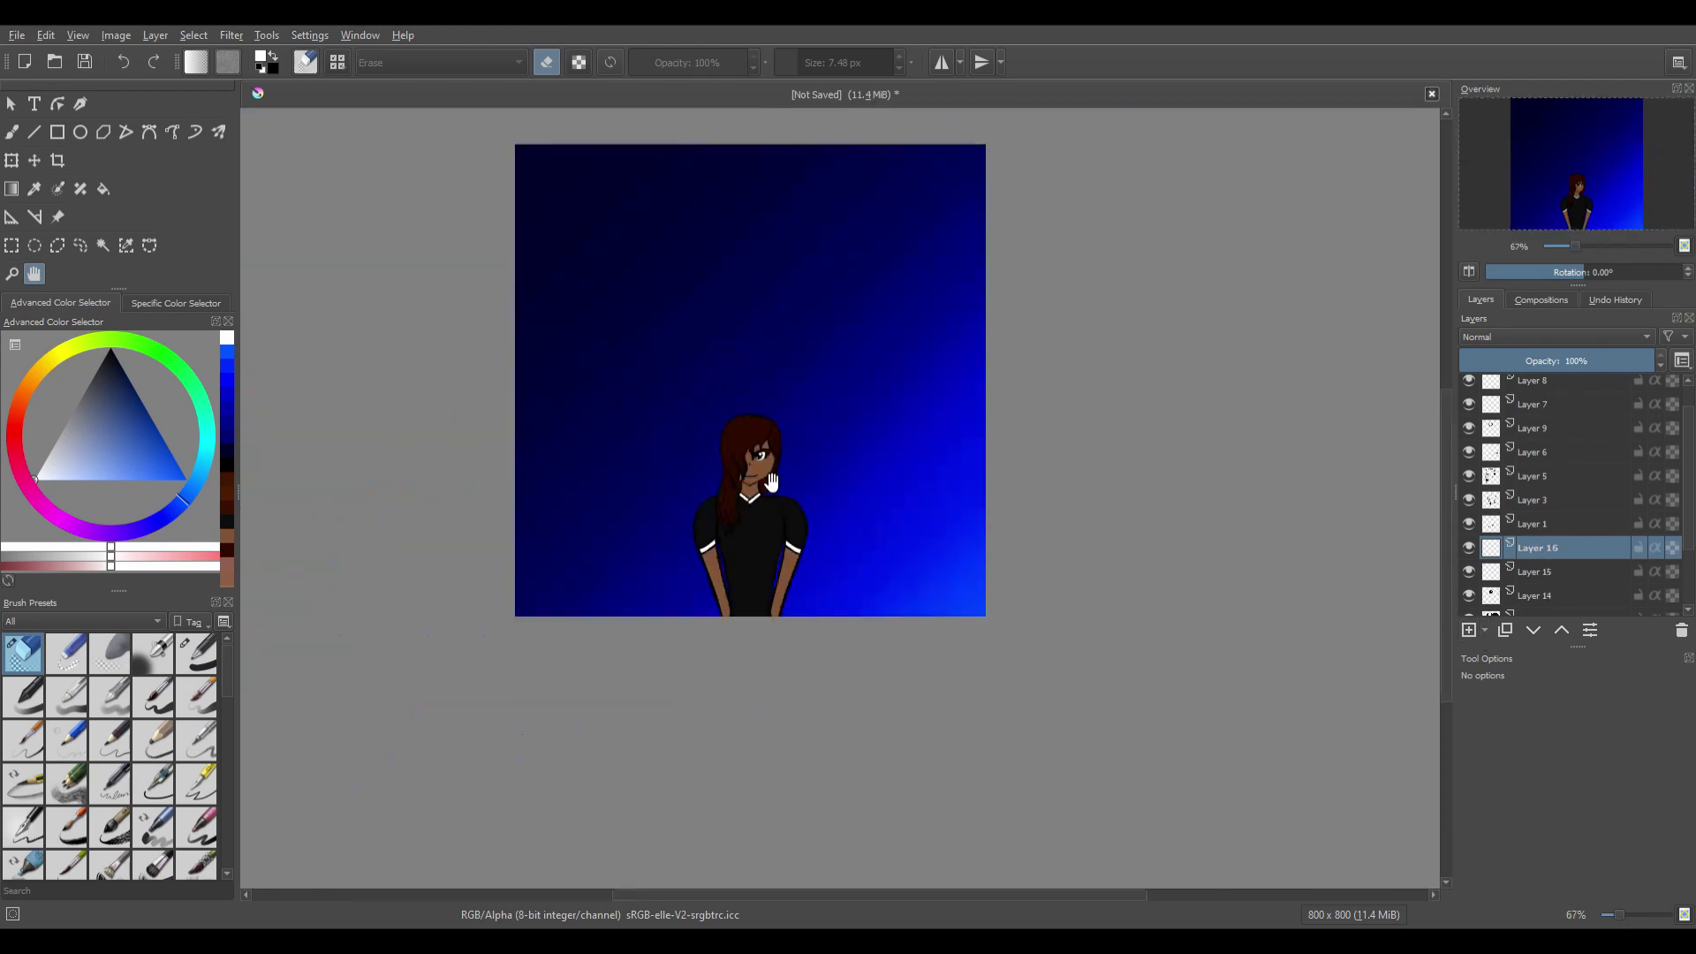
{"action": "scroll", "coordinate": [768, 511], "scroll_direction": "up", "scroll_amount": 4}
{"action": "left_click_drag", "start_coordinate": [768, 477], "coordinate": [795, 455]}
{"action": "scroll", "coordinate": [759, 510], "scroll_direction": "down", "scroll_amount": 1}
{"action": "left_click", "coordinate": [11, 132]}
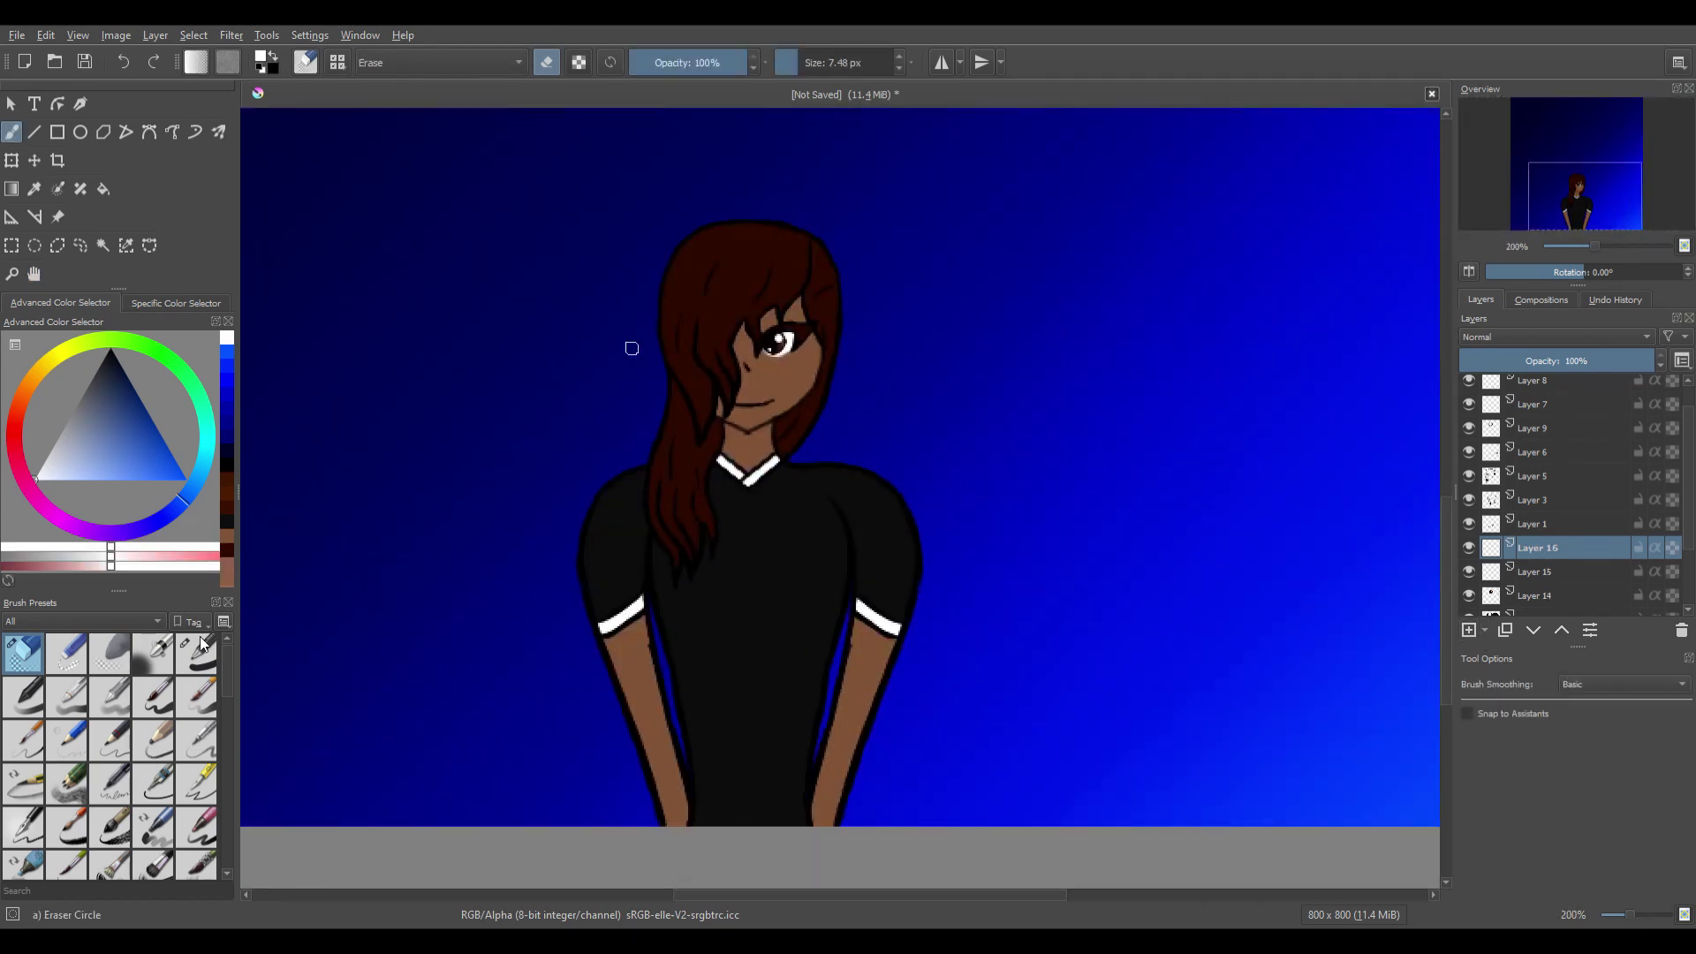
{"action": "key", "text": "/"}
{"action": "left_click_drag", "start_coordinate": [799, 237], "coordinate": [808, 238]}
{"action": "left_click_drag", "start_coordinate": [828, 341], "coordinate": [773, 439]}
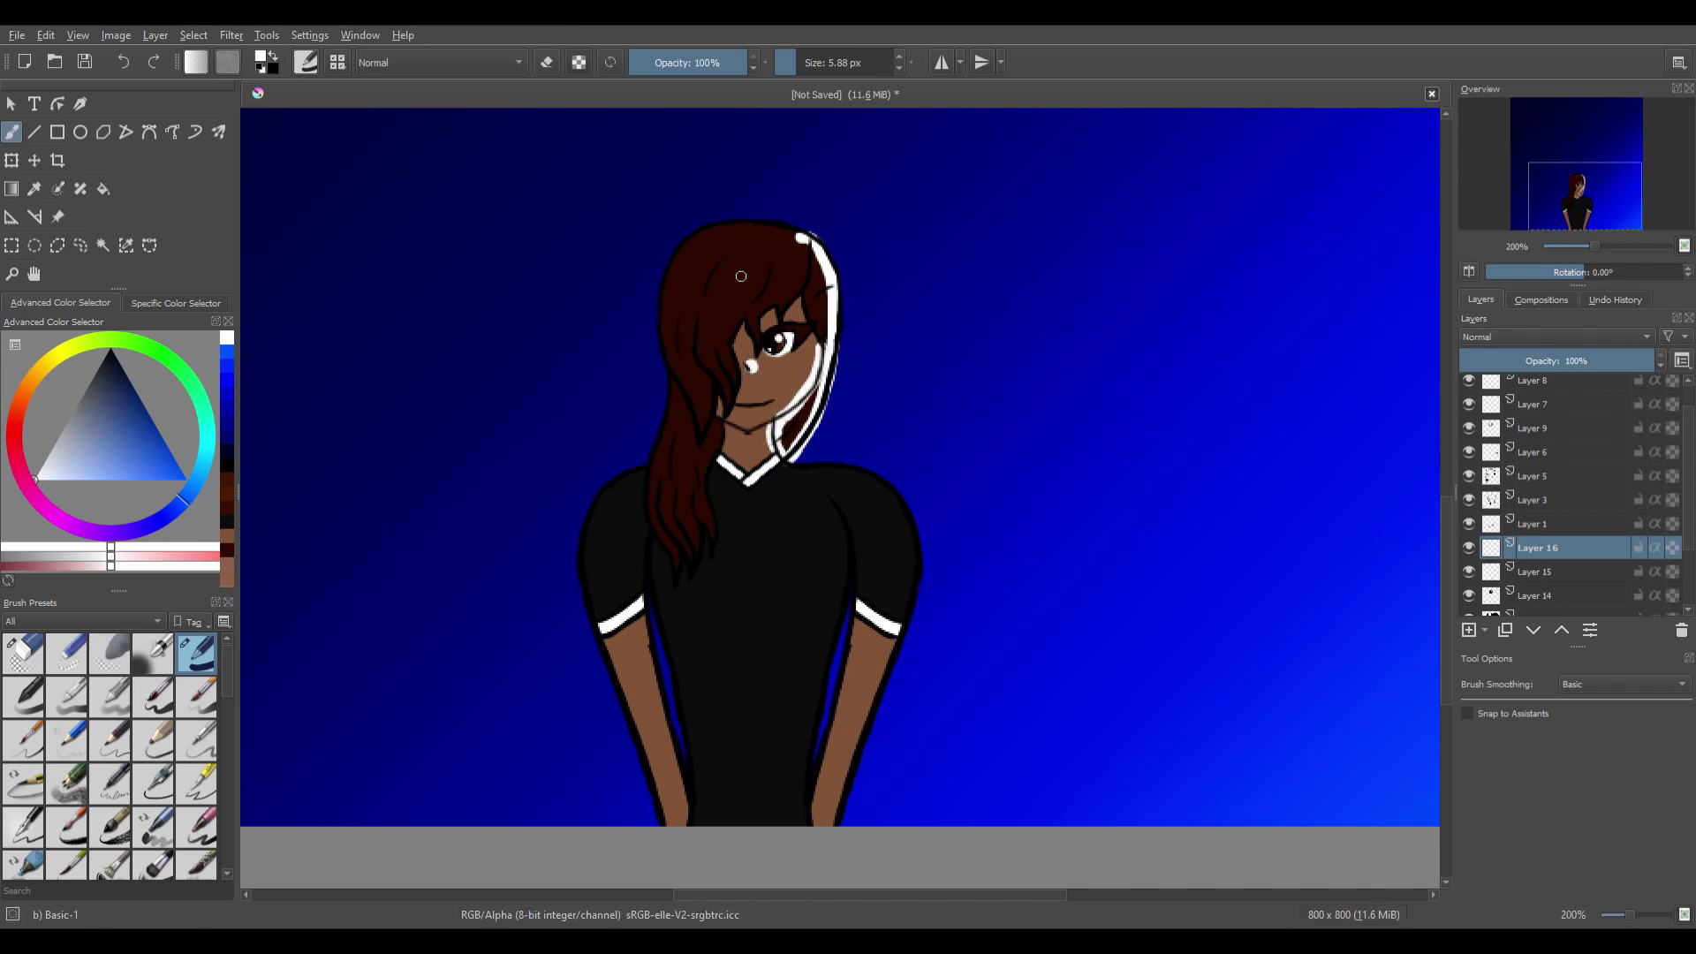
Refine the small white highlight on the nose with the Basic-1 brush reduced to 2.09 px.
{"action": "scroll", "coordinate": [718, 380], "scroll_direction": "up", "scroll_amount": 4}
{"action": "left_click", "coordinate": [791, 66]}
{"action": "left_click_drag", "start_coordinate": [761, 380], "coordinate": [779, 406]}
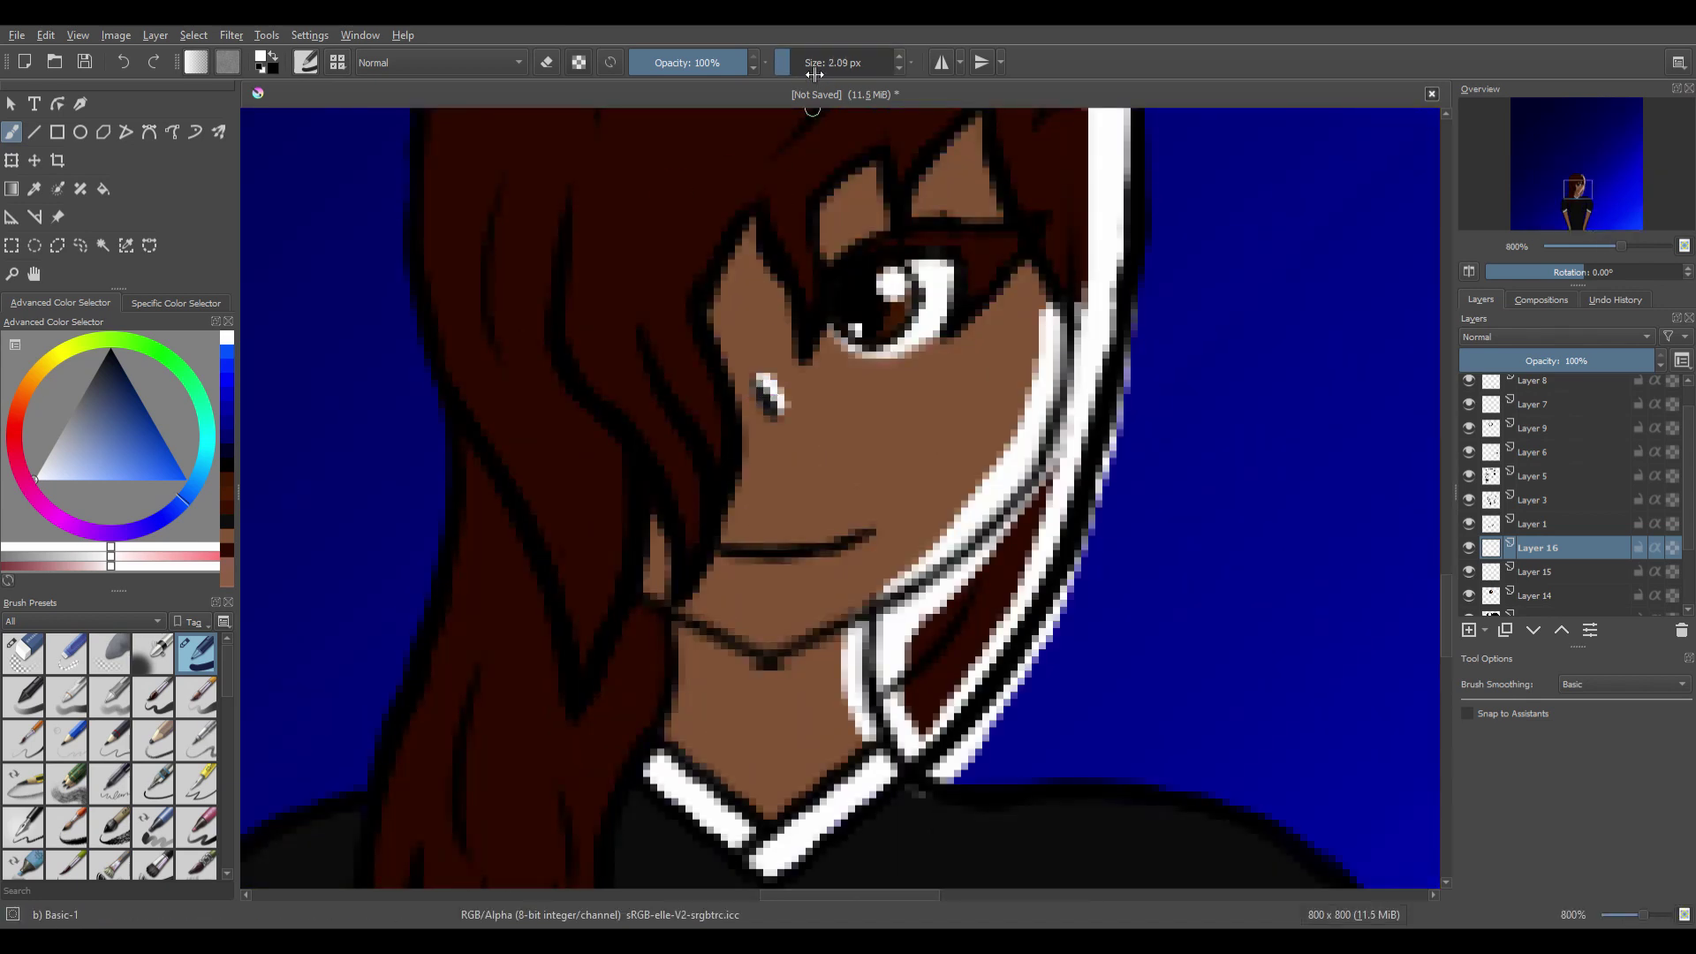
Paint white highlights along the outer edges of the right shoulder, sleeve and forearm on Layer 16 with Basic-1 at 5.88 px.
{"action": "left_click", "coordinate": [796, 68]}
{"action": "left_click", "coordinate": [34, 273]}
{"action": "scroll", "coordinate": [1005, 477], "scroll_direction": "down", "scroll_amount": 3}
{"action": "left_click_drag", "start_coordinate": [1013, 552], "coordinate": [818, 310]}
{"action": "left_click_drag", "start_coordinate": [586, 450], "coordinate": [360, 428]}
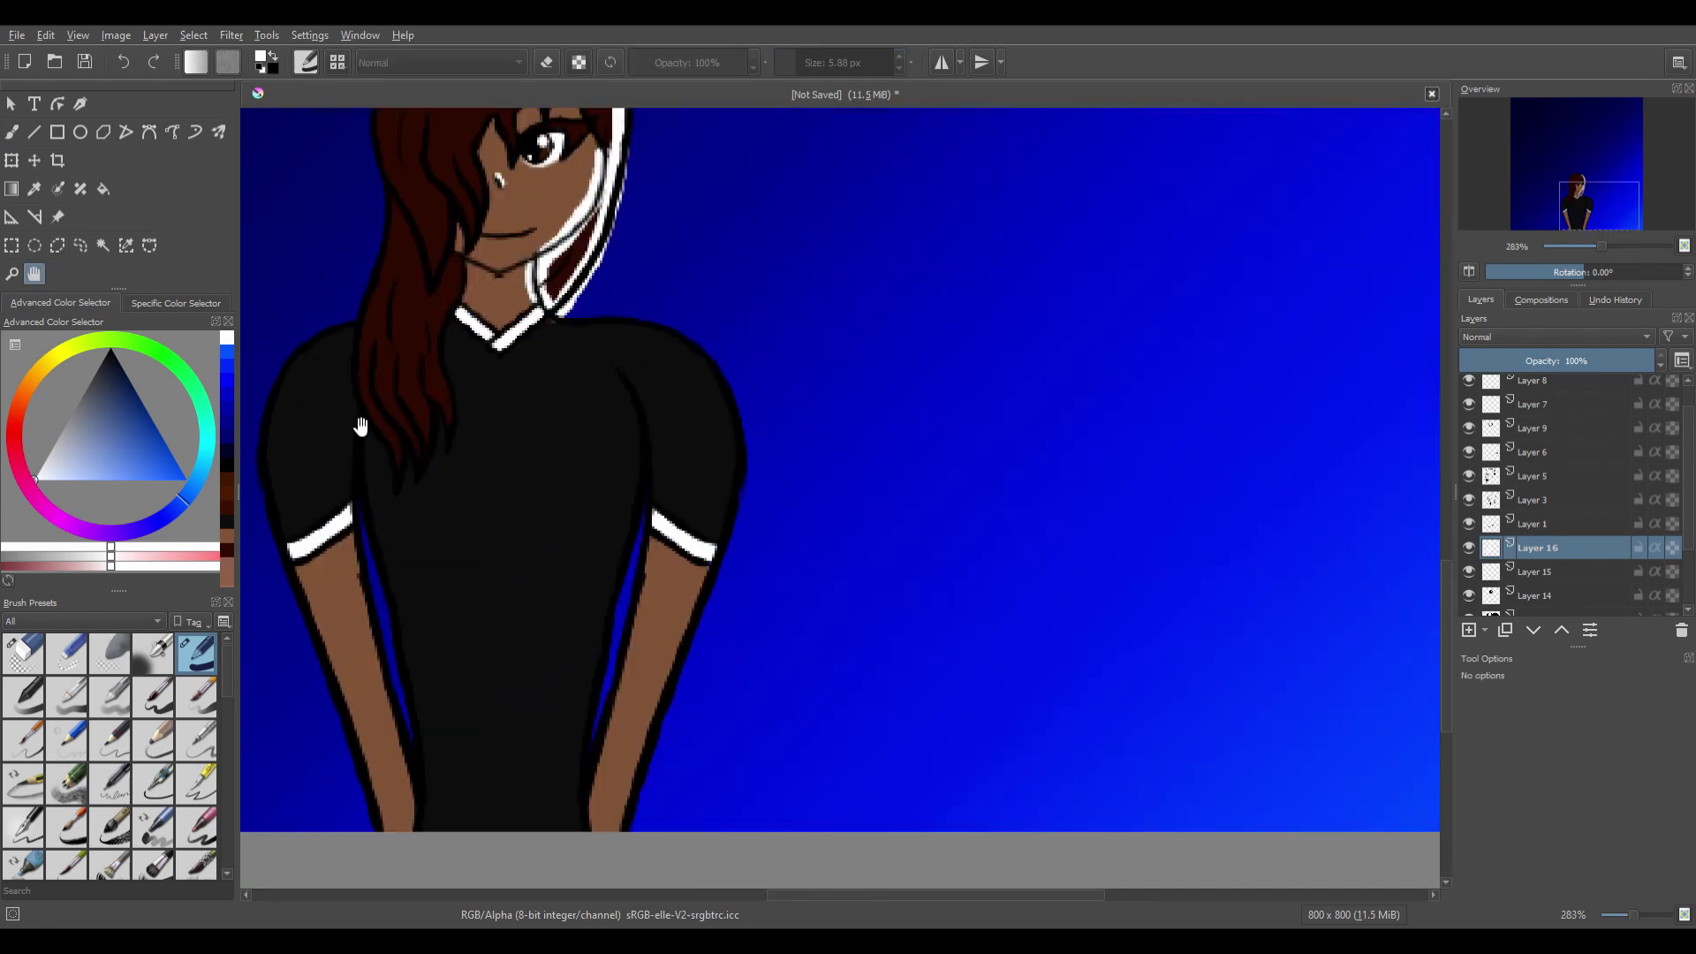
{"action": "left_click", "coordinate": [11, 132]}
{"action": "mouse_move", "coordinate": [552, 318]}
{"action": "left_mouse_down"}
{"action": "mouse_move", "coordinate": [644, 322]}
{"action": "mouse_move", "coordinate": [722, 382]}
{"action": "mouse_move", "coordinate": [734, 485]}
{"action": "left_mouse_up"}
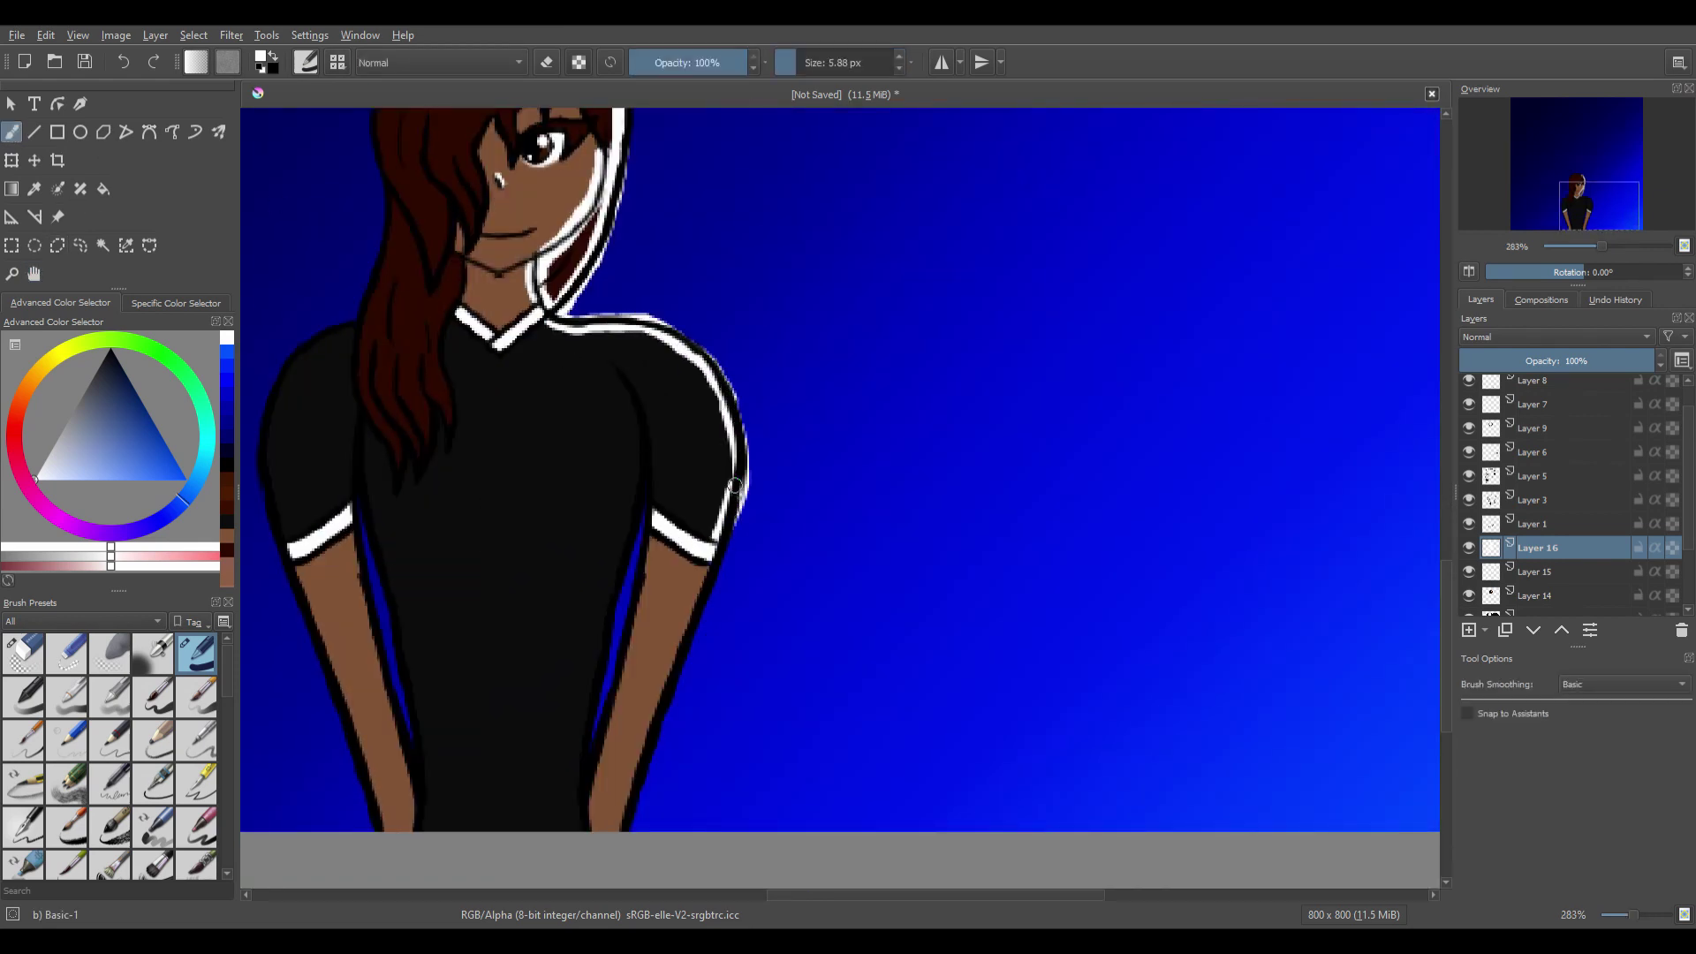
{"action": "left_click_drag", "start_coordinate": [708, 558], "coordinate": [625, 800]}
{"action": "left_click", "coordinate": [34, 274]}
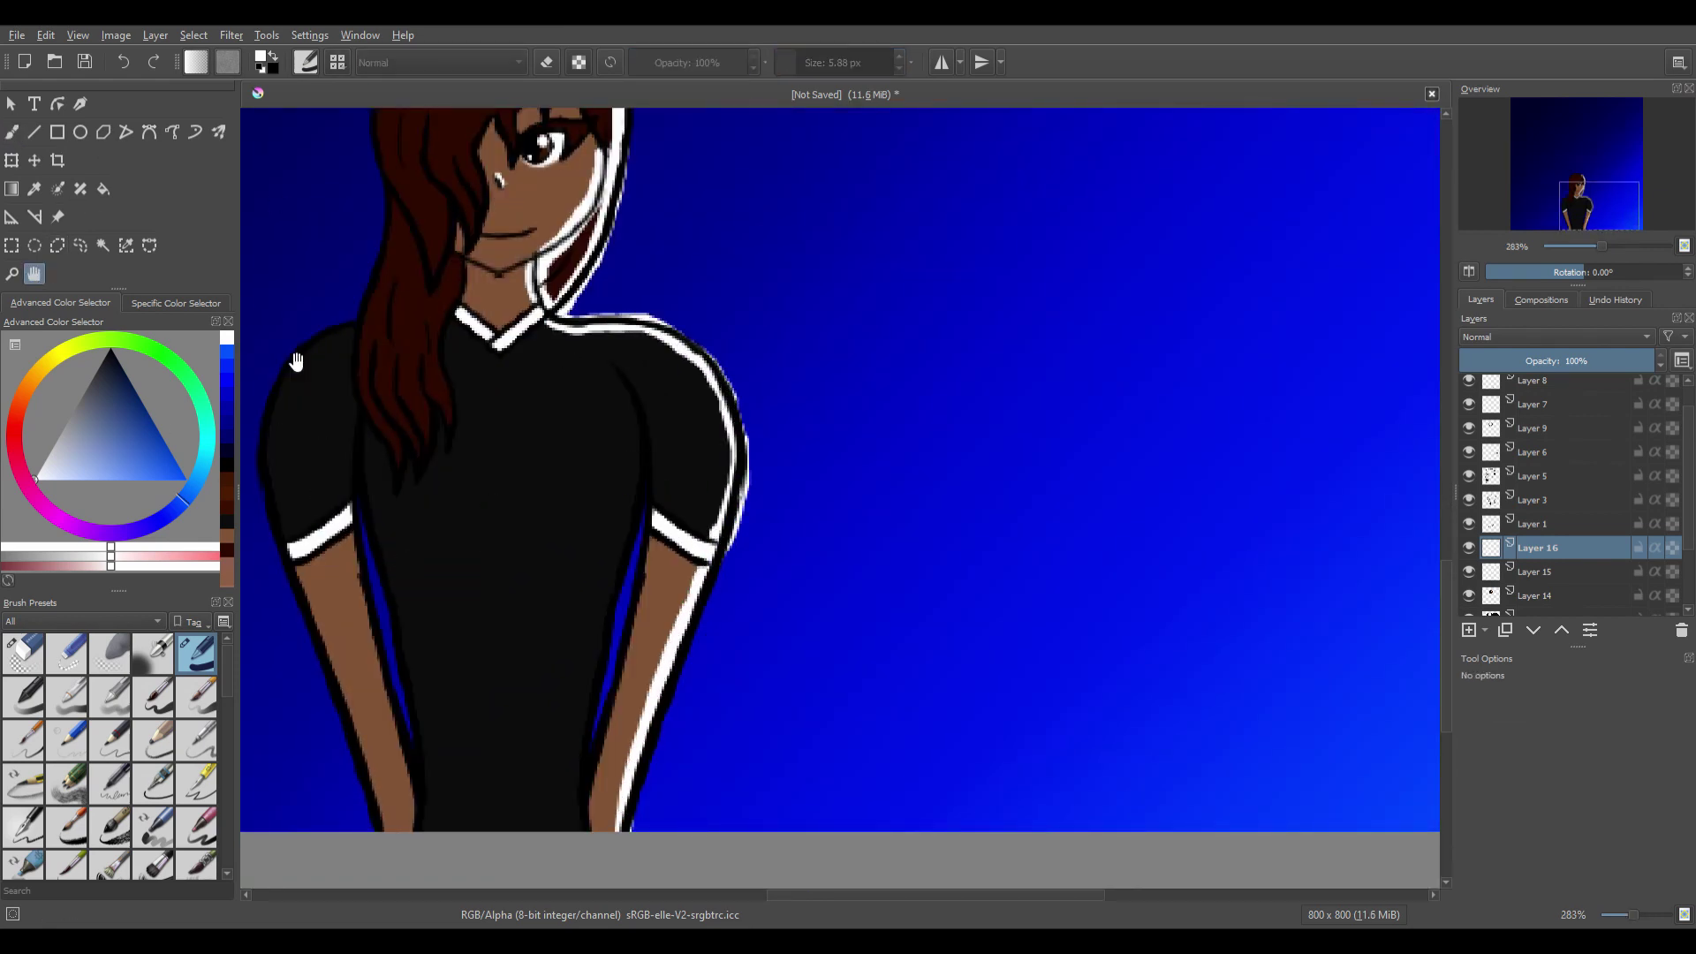
Paint a thin white highlight on the hair strand at the eye's outer corner with a smaller Basic-1 brush.
{"action": "left_click_drag", "start_coordinate": [304, 320], "coordinate": [463, 537]}
{"action": "left_click", "coordinate": [11, 132]}
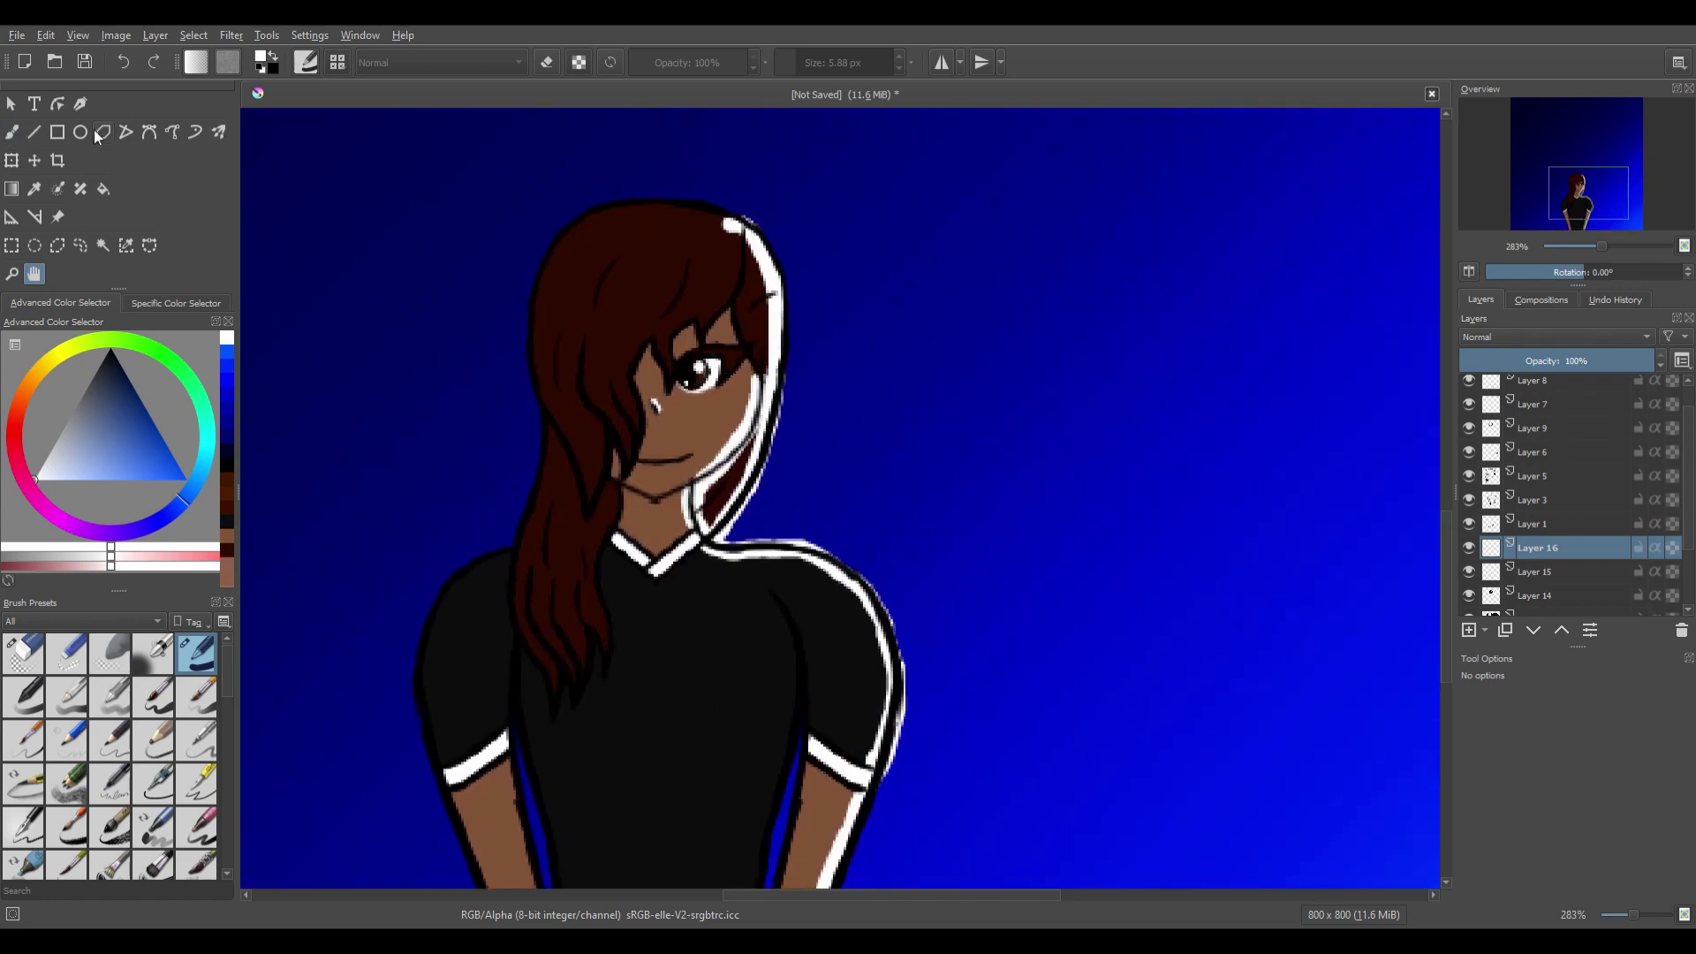
{"action": "scroll", "coordinate": [694, 386], "scroll_direction": "up", "scroll_amount": 3}
{"action": "left_click", "coordinate": [793, 62]}
{"action": "key", "text": "ctrl+z"}
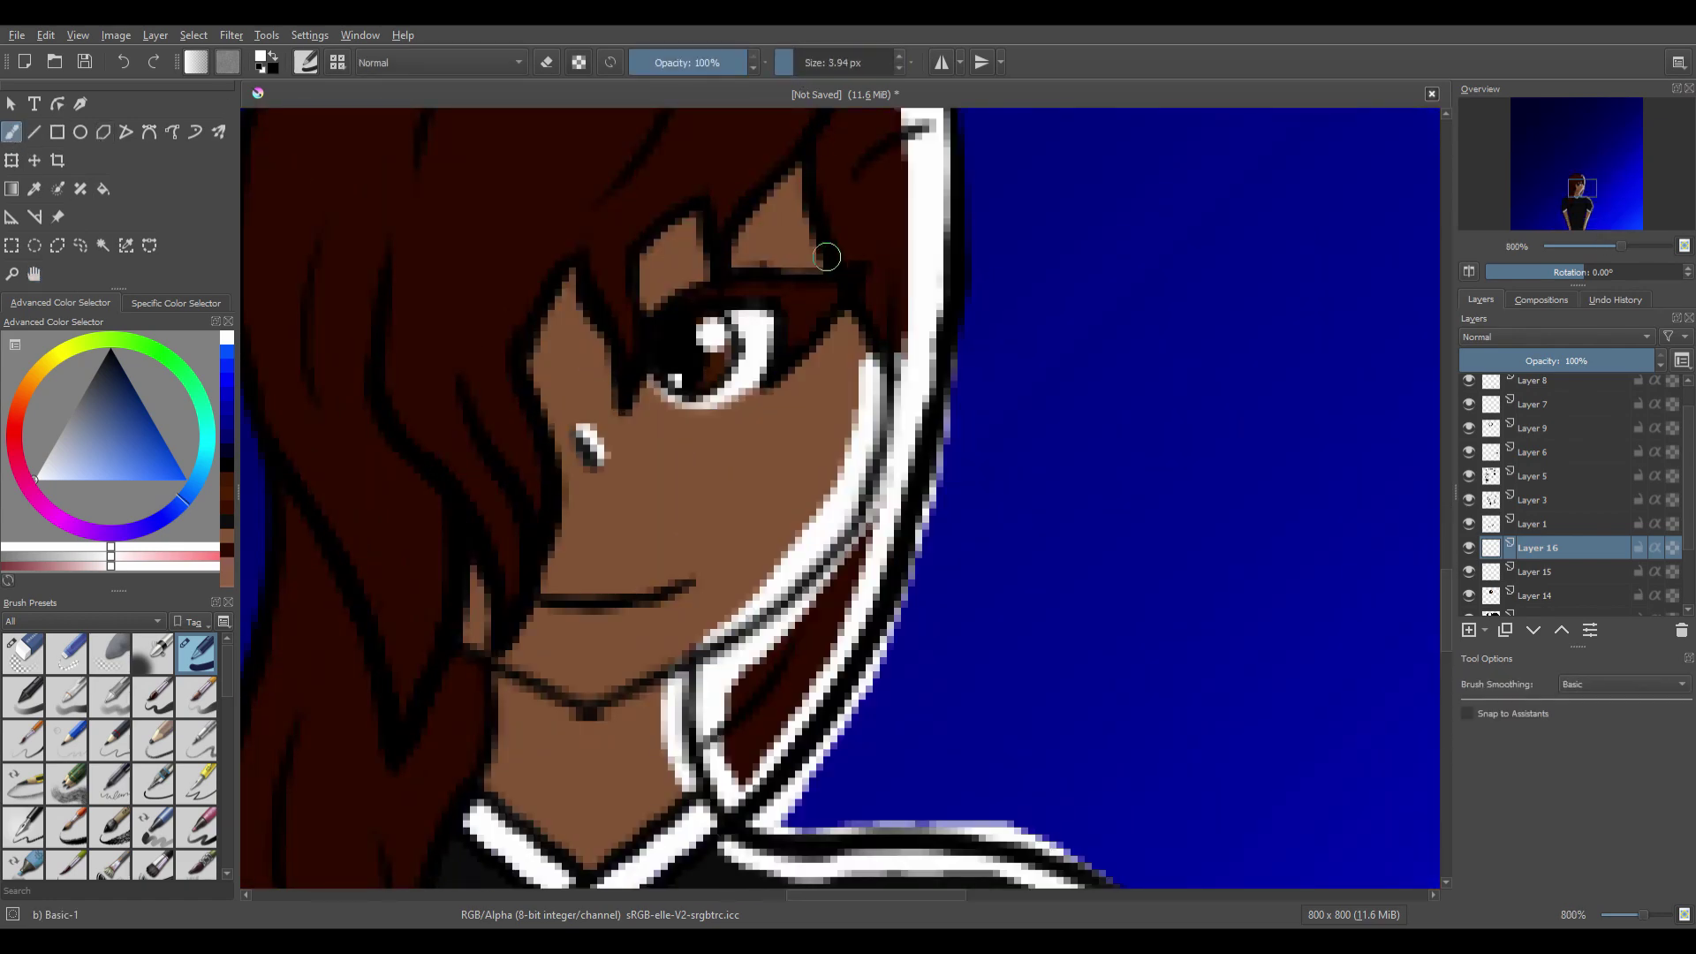
{"action": "left_click", "coordinate": [789, 62]}
{"action": "key", "text": "ctrl+z"}
{"action": "left_click_drag", "start_coordinate": [843, 296], "coordinate": [792, 361]}
{"action": "key", "text": "e"}
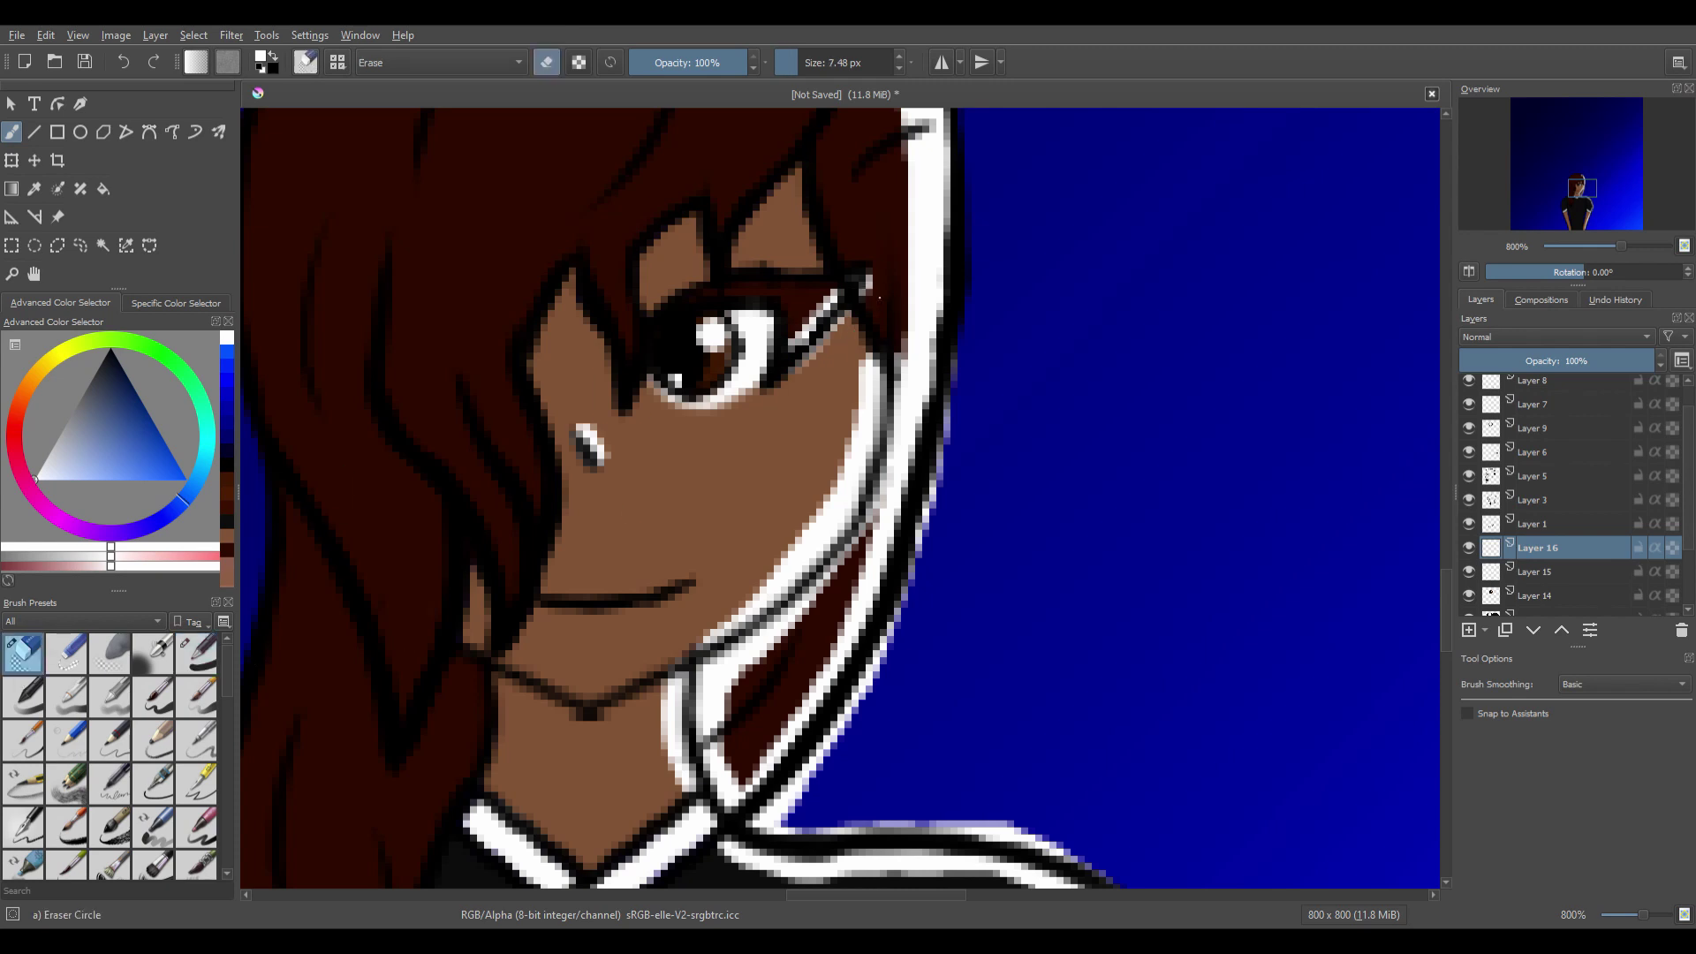
{"action": "left_click", "coordinate": [35, 273]}
{"action": "scroll", "coordinate": [972, 291], "scroll_direction": "down", "scroll_amount": 3}
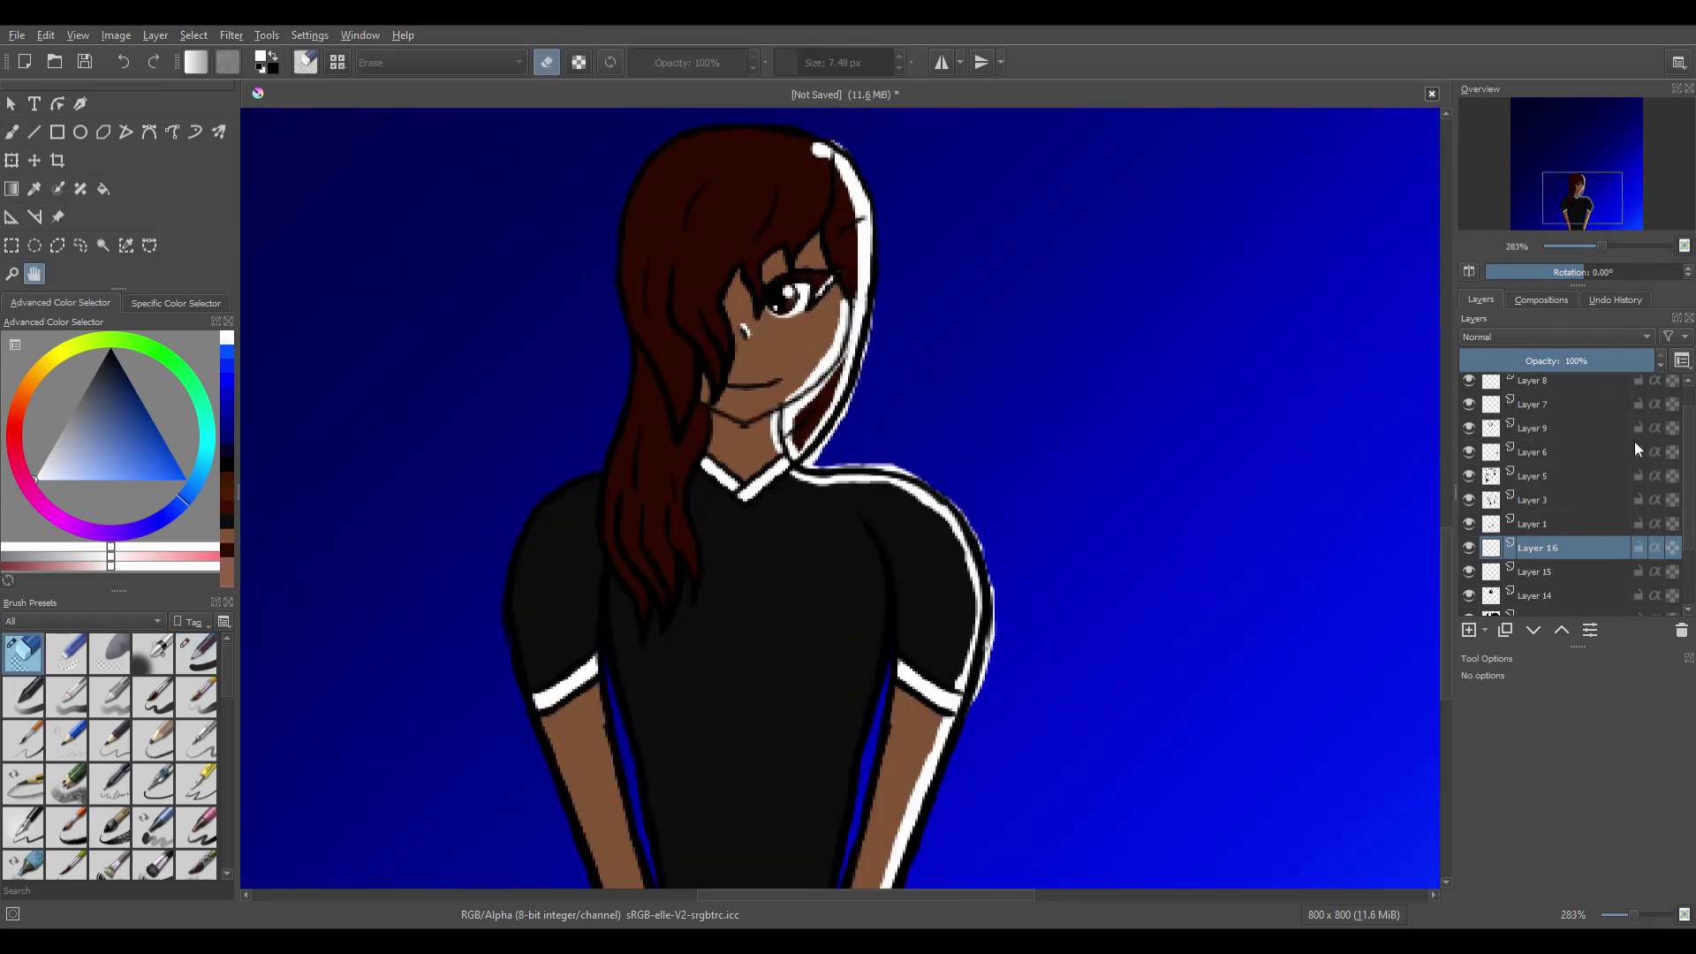
Set Layer 16's opacity to 16% and trim the upper tip of the hair highlight with the 7.48 px Eraser Circle.
{"action": "scroll", "coordinate": [954, 300], "scroll_direction": "down", "scroll_amount": 1}
{"action": "left_click_drag", "start_coordinate": [914, 313], "coordinate": [804, 398]}
{"action": "scroll", "coordinate": [707, 291], "scroll_direction": "up", "scroll_amount": 4}
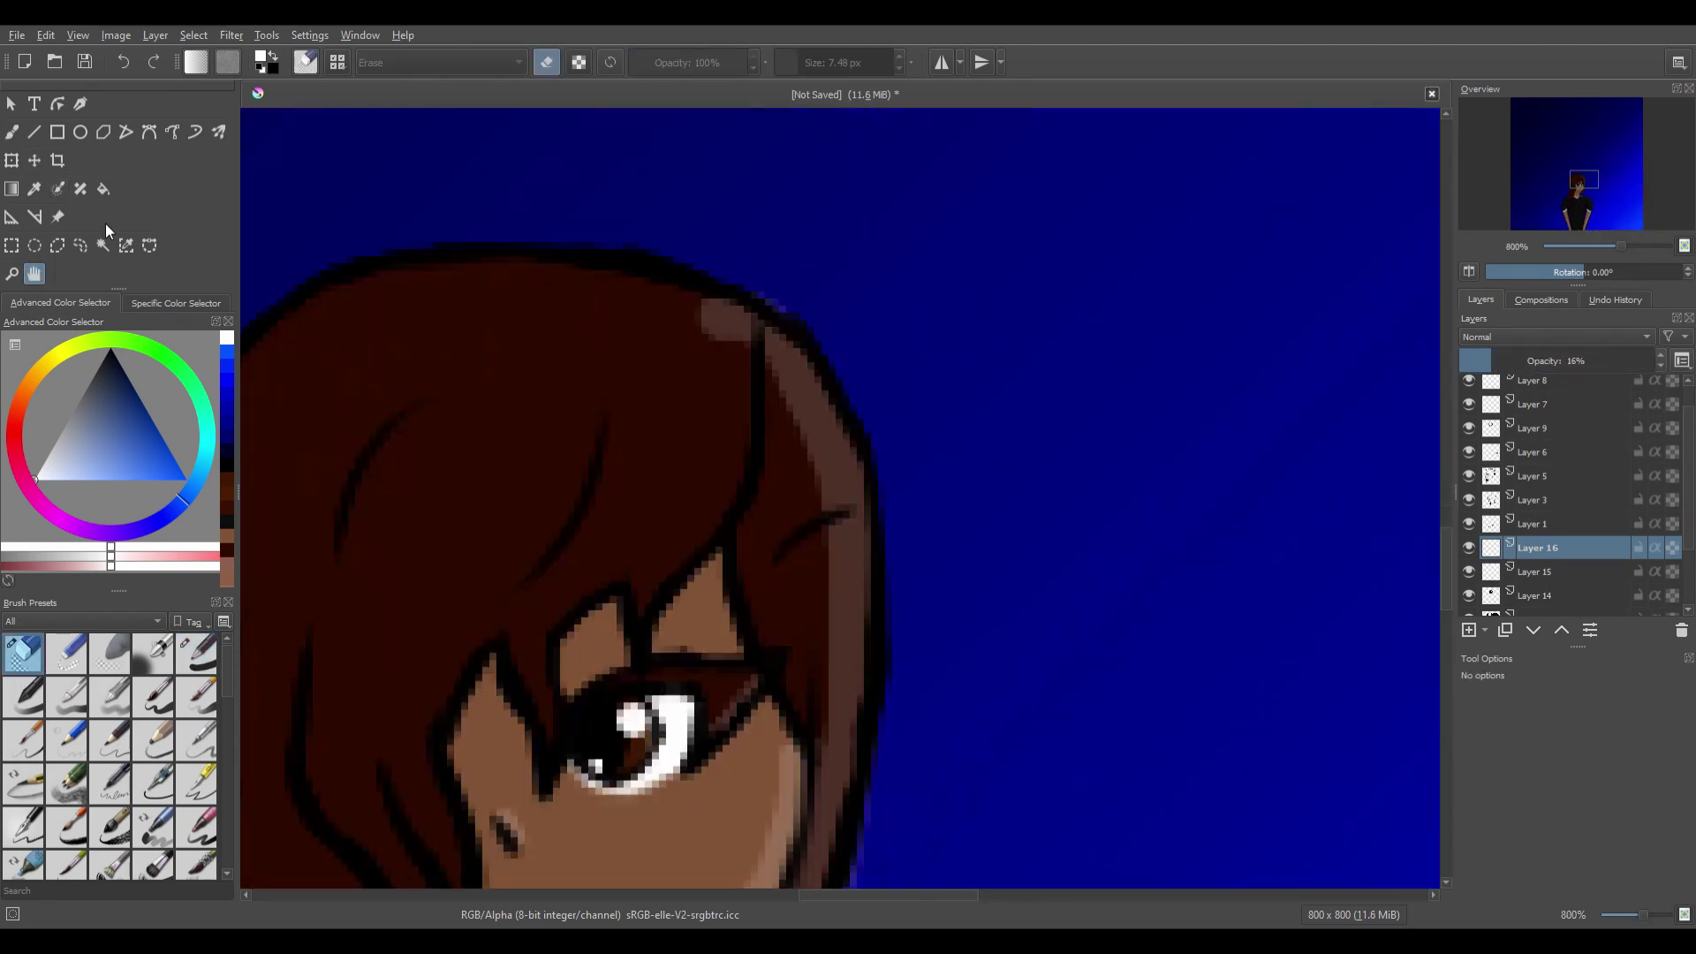
{"action": "left_click", "coordinate": [11, 132]}
{"action": "left_click_drag", "start_coordinate": [704, 348], "coordinate": [707, 316]}
Erase the highlight spilling outside the outlines of the right side of the hair and the right shoulder on Layer 16.
{"action": "left_click", "coordinate": [34, 273]}
{"action": "mouse_move", "coordinate": [866, 735]}
{"action": "left_mouse_down"}
{"action": "mouse_move", "coordinate": [734, 454]}
{"action": "mouse_move", "coordinate": [749, 189]}
{"action": "left_mouse_up"}
{"action": "left_click", "coordinate": [12, 132]}
{"action": "mouse_move", "coordinate": [765, 256]}
{"action": "left_mouse_down"}
{"action": "mouse_move", "coordinate": [681, 515]}
{"action": "mouse_move", "coordinate": [599, 656]}
{"action": "mouse_move", "coordinate": [964, 733]}
{"action": "left_mouse_up"}
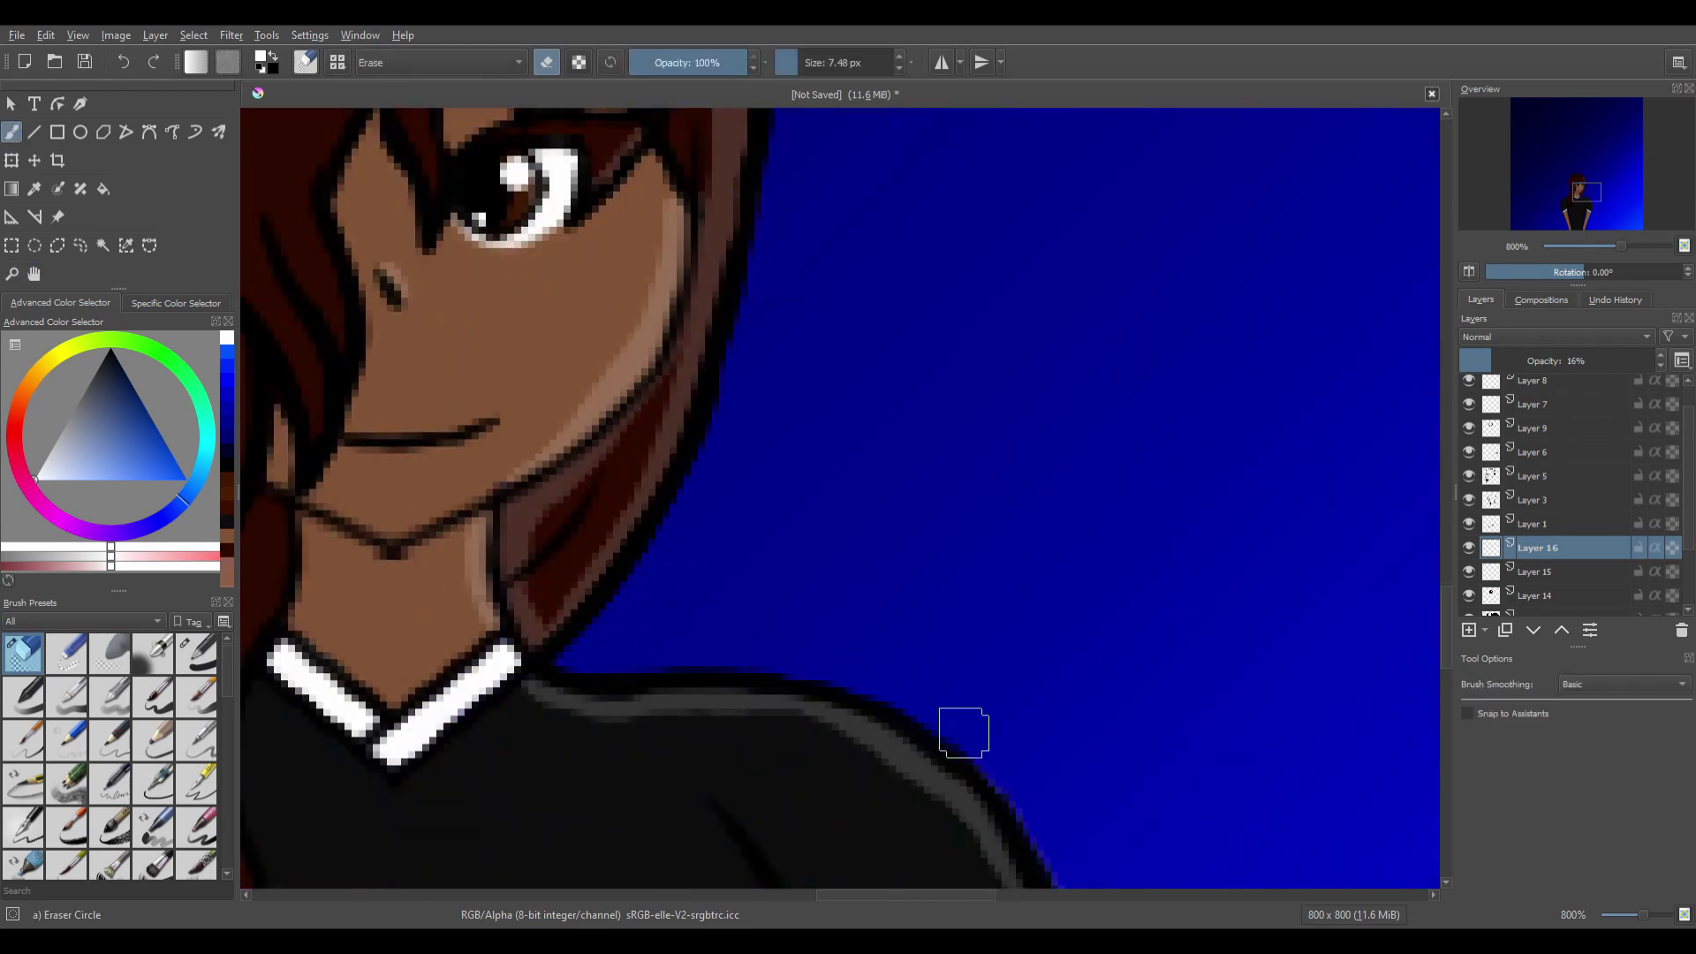
Erase the highlight spilling outside the right sleeve and forearm outlines on Layer 16.
{"action": "left_click", "coordinate": [34, 273]}
{"action": "mouse_move", "coordinate": [854, 793]}
{"action": "left_mouse_down"}
{"action": "mouse_move", "coordinate": [532, 438]}
{"action": "mouse_move", "coordinate": [458, 304]}
{"action": "left_mouse_up"}
{"action": "left_click", "coordinate": [11, 132]}
{"action": "mouse_move", "coordinate": [680, 397]}
{"action": "left_mouse_down"}
{"action": "mouse_move", "coordinate": [704, 466]}
{"action": "mouse_move", "coordinate": [648, 840]}
{"action": "mouse_move", "coordinate": [777, 103]}
{"action": "mouse_move", "coordinate": [899, 52]}
{"action": "left_mouse_up"}
{"action": "left_click", "coordinate": [34, 273]}
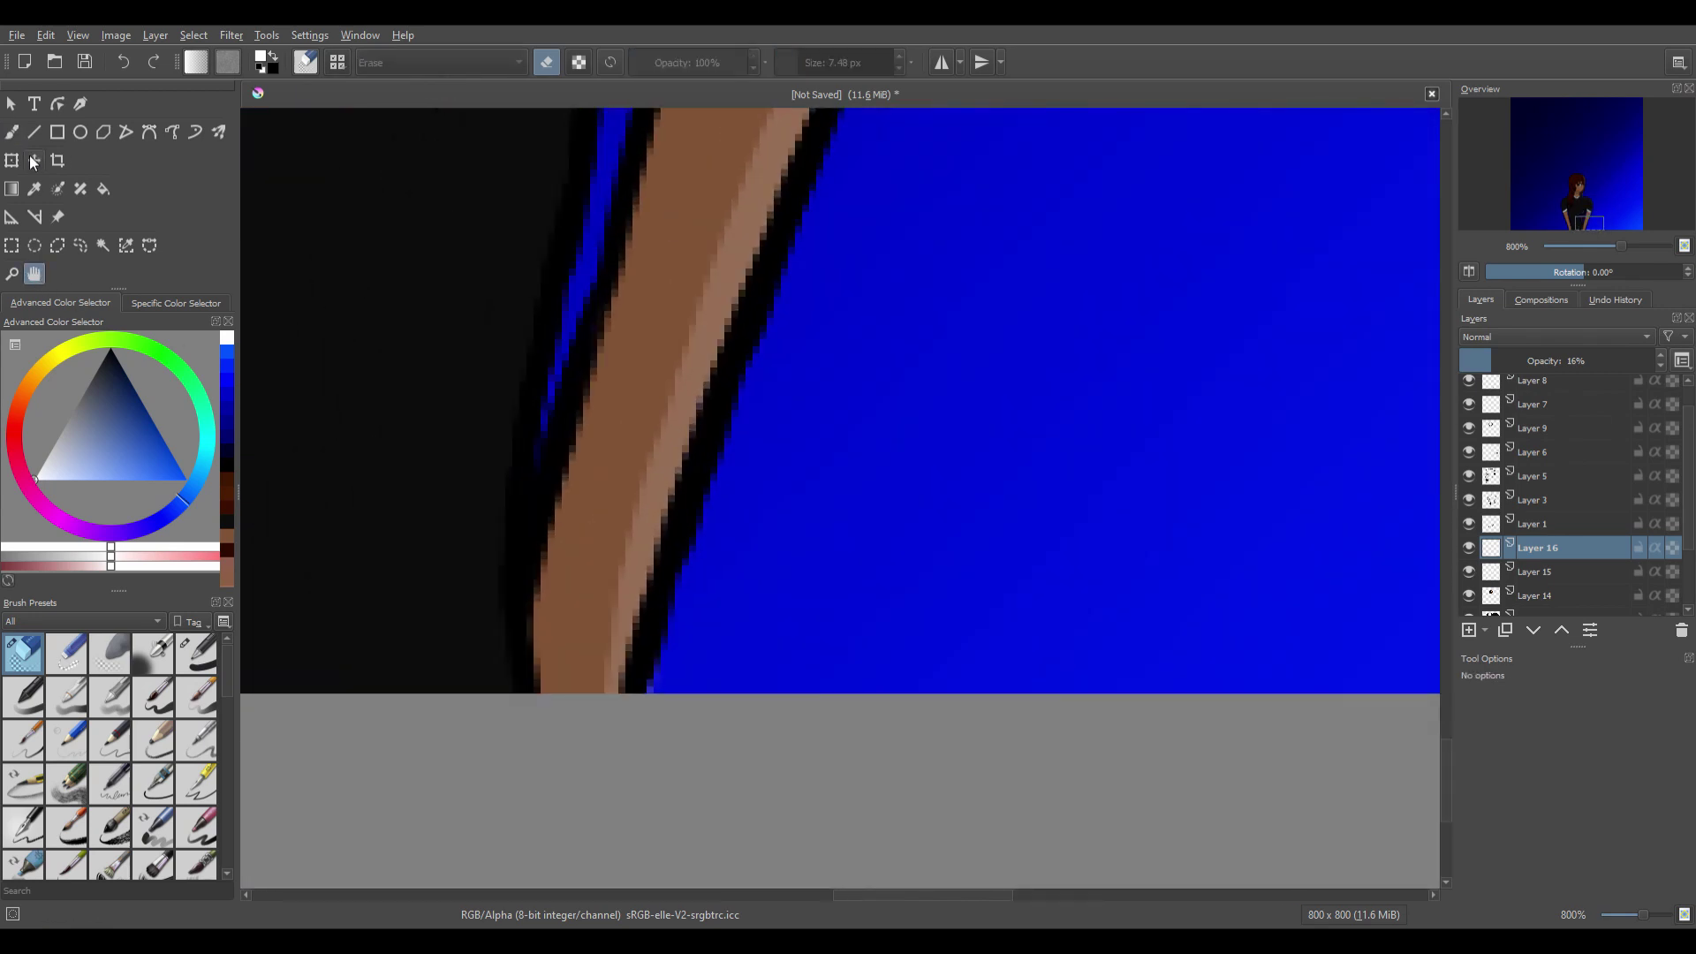
{"action": "left_click", "coordinate": [12, 132]}
{"action": "left_click", "coordinate": [34, 273]}
{"action": "key", "text": "ctrl+minus"}
{"action": "key", "text": "ctrl+minus"}
{"action": "key", "text": "ctrl+minus"}
{"action": "left_click_drag", "start_coordinate": [696, 244], "coordinate": [831, 716]}
{"action": "scroll", "coordinate": [831, 716], "scroll_direction": "down", "scroll_amount": 1}
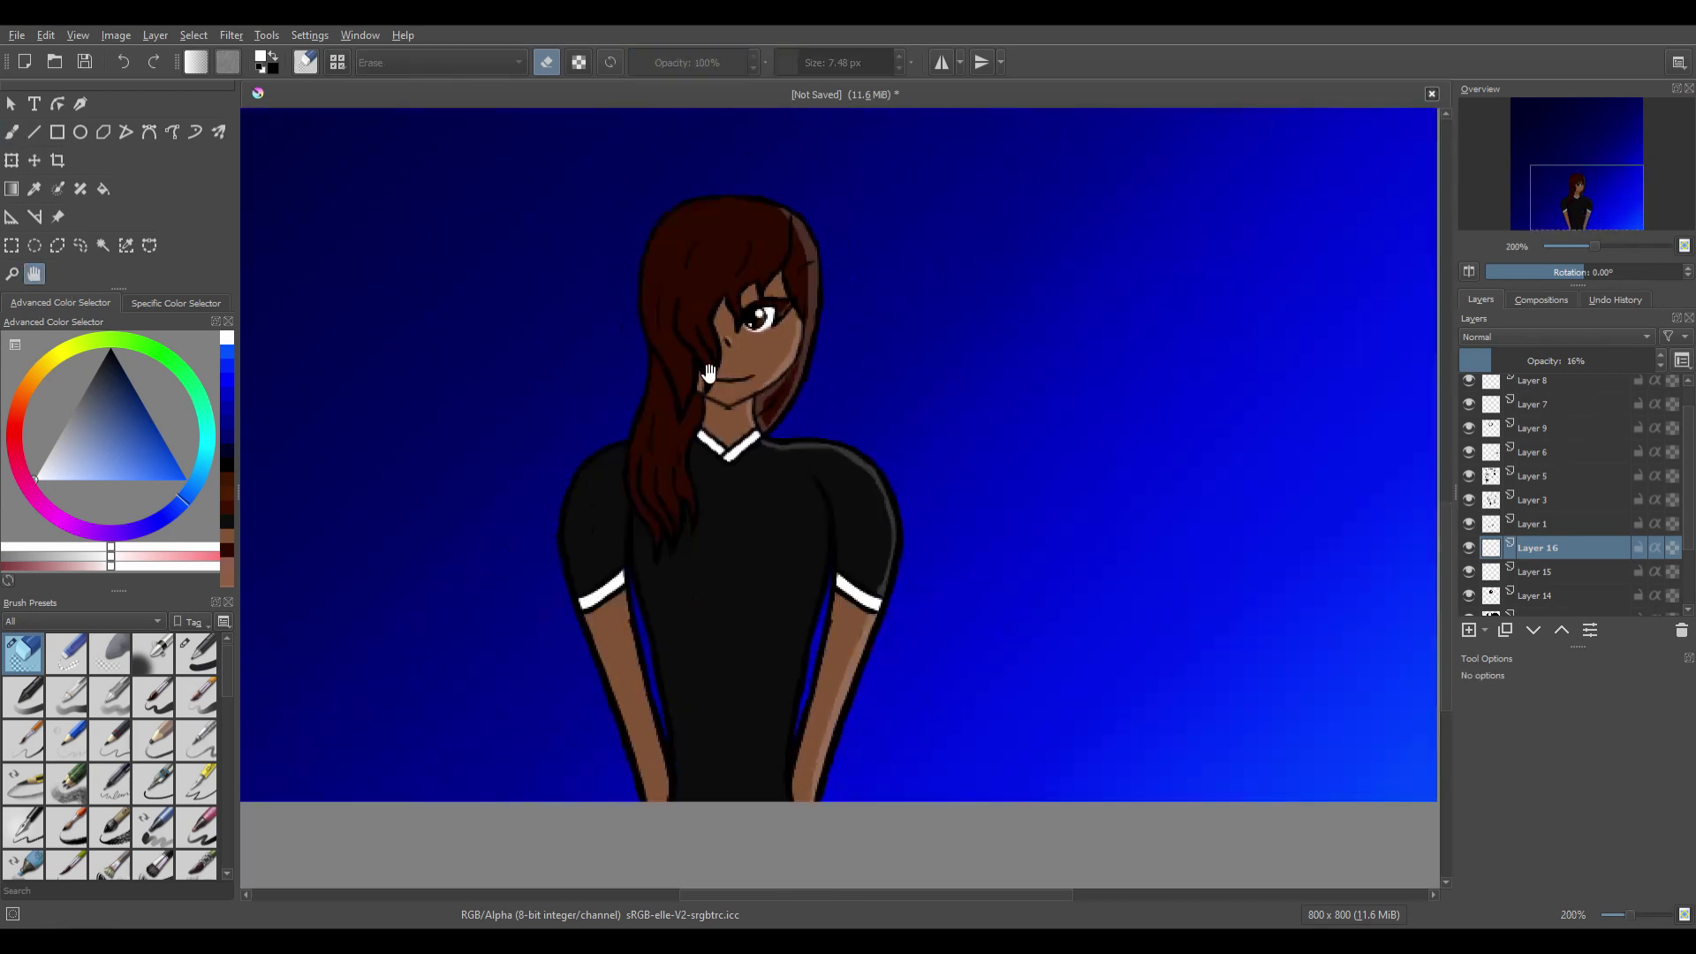
Add a layer above Layer 16 and paint black shading along the hair's crown, left edge and inner strands with 2.48 px Basic-1.
{"action": "key", "text": "Insert"}
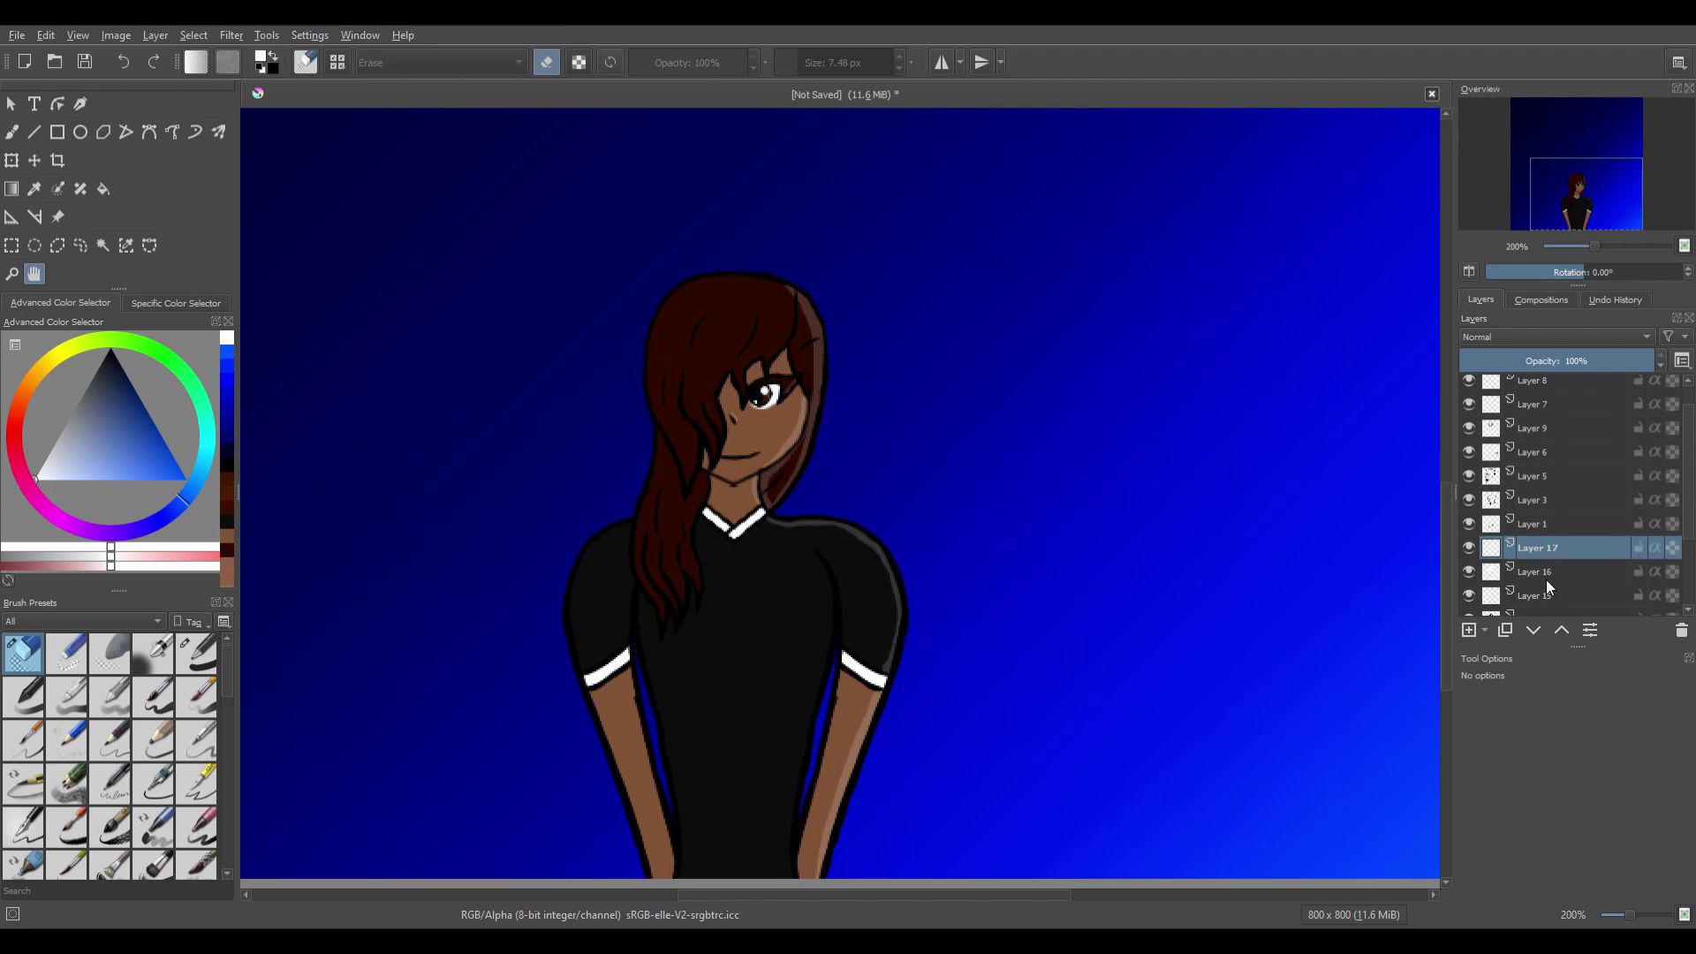
{"action": "scroll", "coordinate": [742, 172], "scroll_direction": "up", "scroll_amount": 3}
{"action": "left_click", "coordinate": [196, 654]}
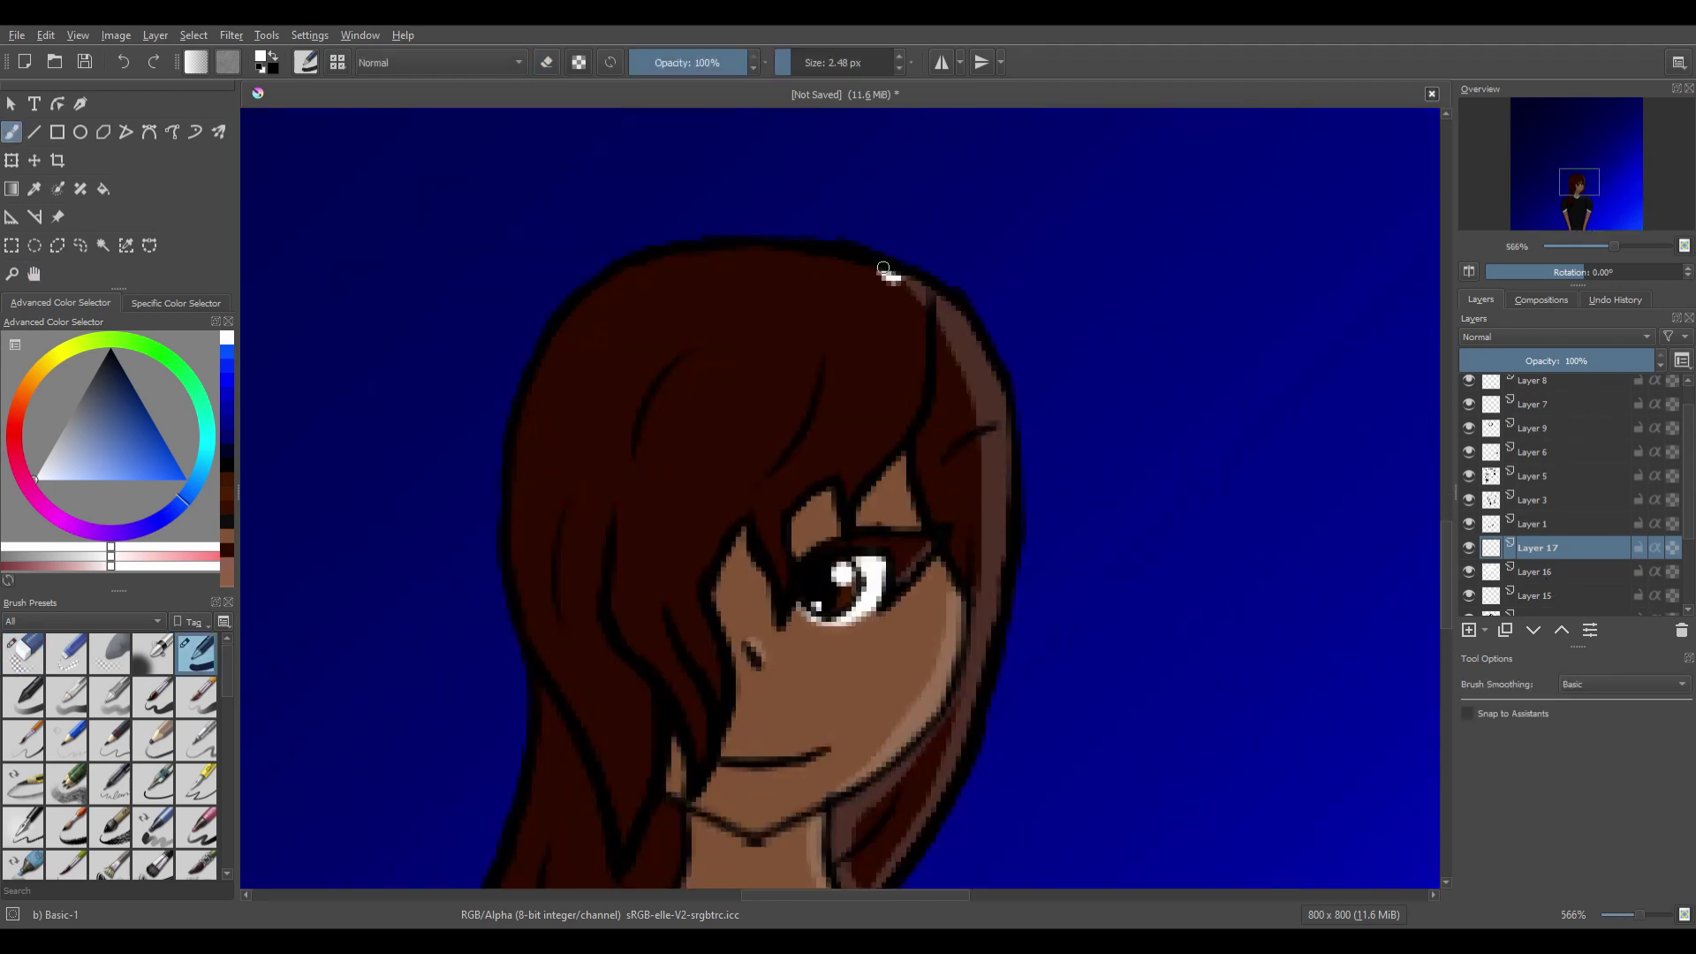
{"action": "left_click", "coordinate": [265, 66]}
{"action": "key", "text": "ctrl+z"}
{"action": "mouse_move", "coordinate": [770, 254]}
{"action": "left_mouse_down"}
{"action": "mouse_move", "coordinate": [617, 268]}
{"action": "mouse_move", "coordinate": [592, 294]}
{"action": "left_mouse_up"}
{"action": "left_click_drag", "start_coordinate": [520, 428], "coordinate": [520, 605]}
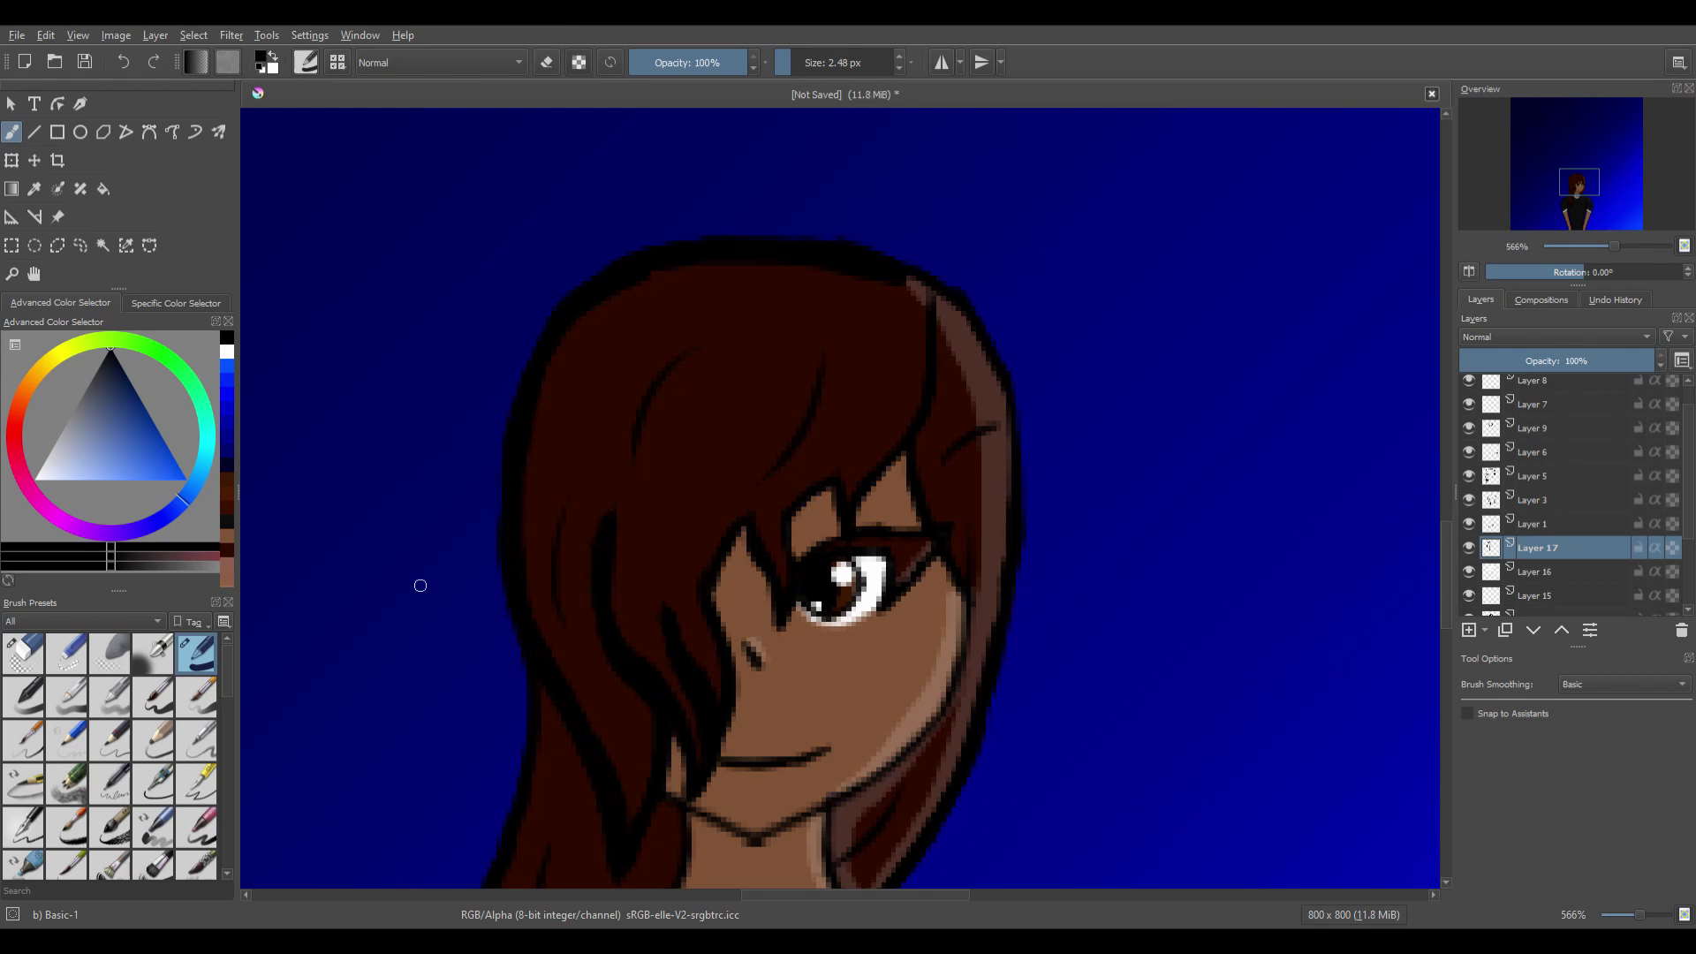
Paint black shading on the face beneath the fringe and beside the hair, and across the neck under the chin on Layer 17.
{"action": "mouse_move", "coordinate": [585, 664]}
{"action": "left_mouse_down"}
{"action": "mouse_move", "coordinate": [565, 485]}
{"action": "mouse_move", "coordinate": [544, 471]}
{"action": "left_mouse_up"}
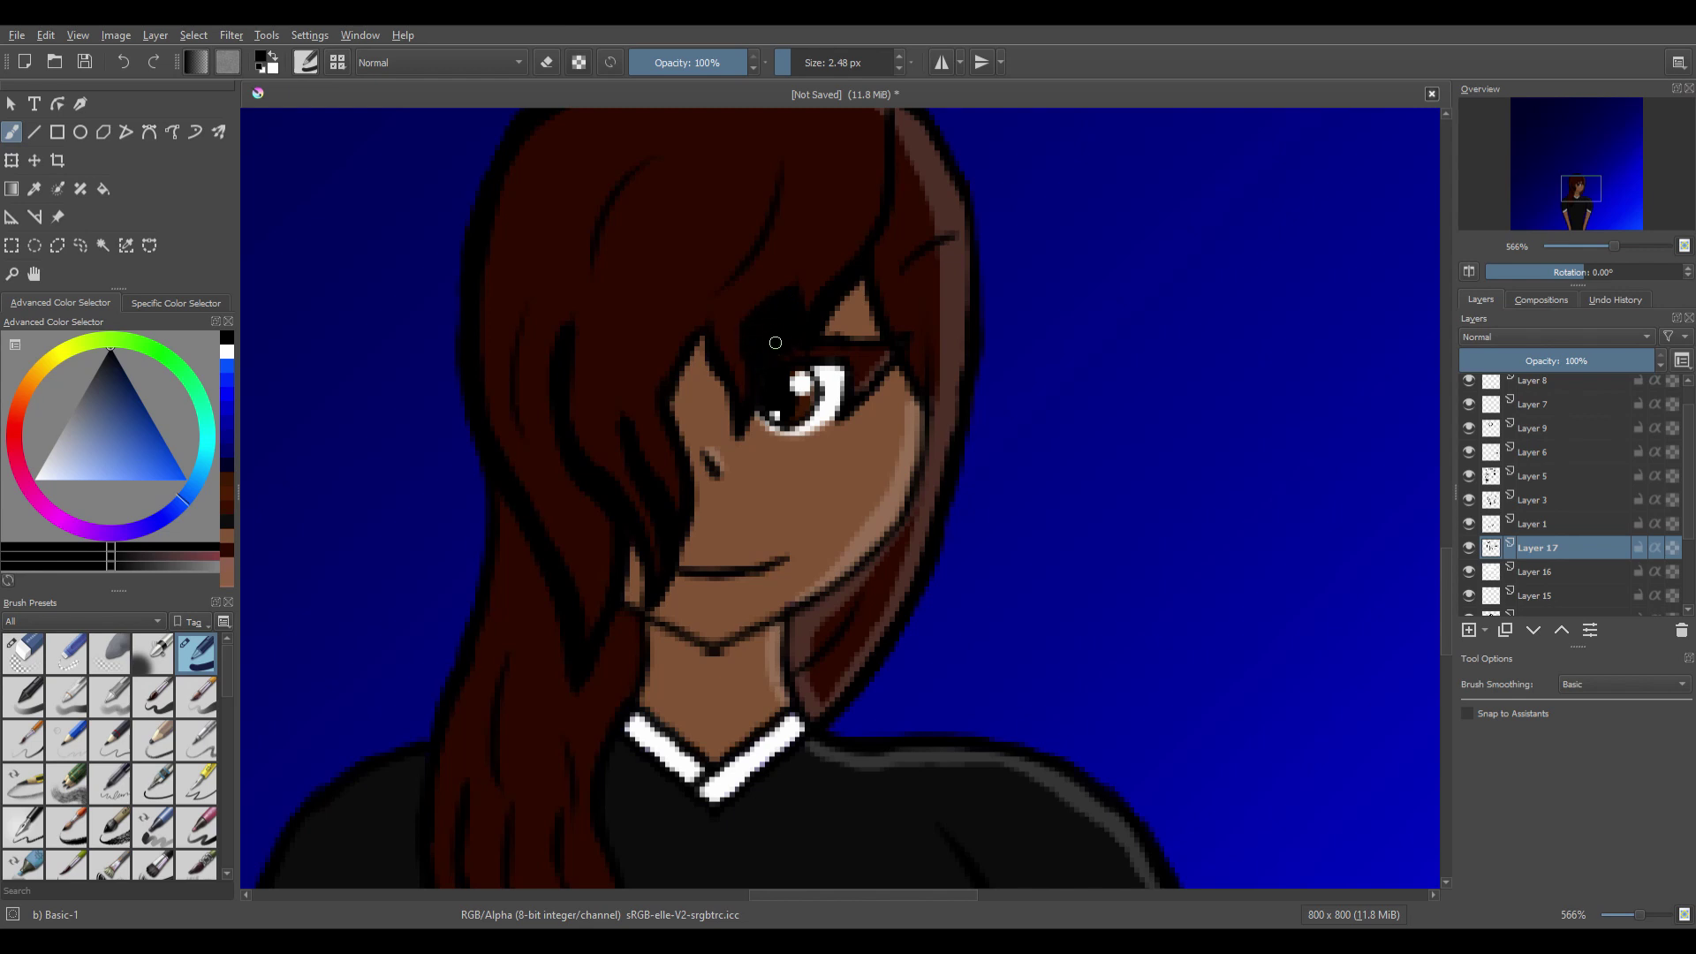
{"action": "mouse_move", "coordinate": [703, 343]}
{"action": "left_mouse_down"}
{"action": "mouse_move", "coordinate": [698, 505]}
{"action": "mouse_move", "coordinate": [643, 578]}
{"action": "left_mouse_up"}
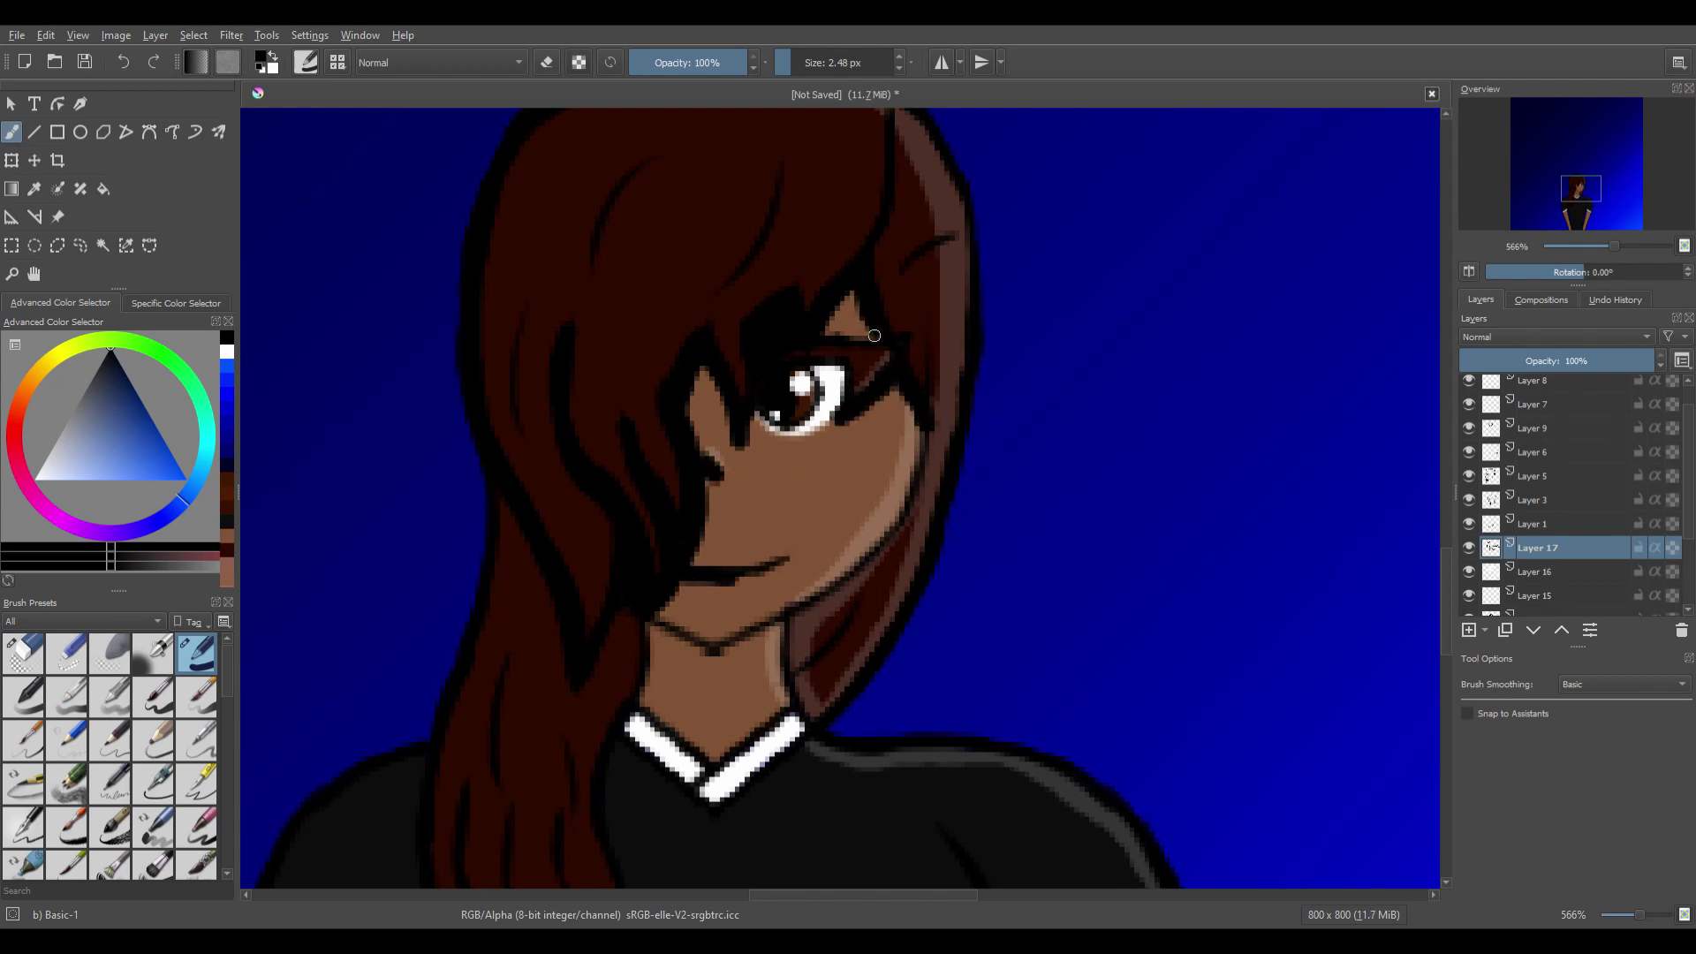
{"action": "mouse_move", "coordinate": [779, 629]}
{"action": "left_mouse_down"}
{"action": "mouse_move", "coordinate": [720, 682]}
{"action": "mouse_move", "coordinate": [653, 629]}
{"action": "mouse_move", "coordinate": [745, 648]}
{"action": "left_mouse_up"}
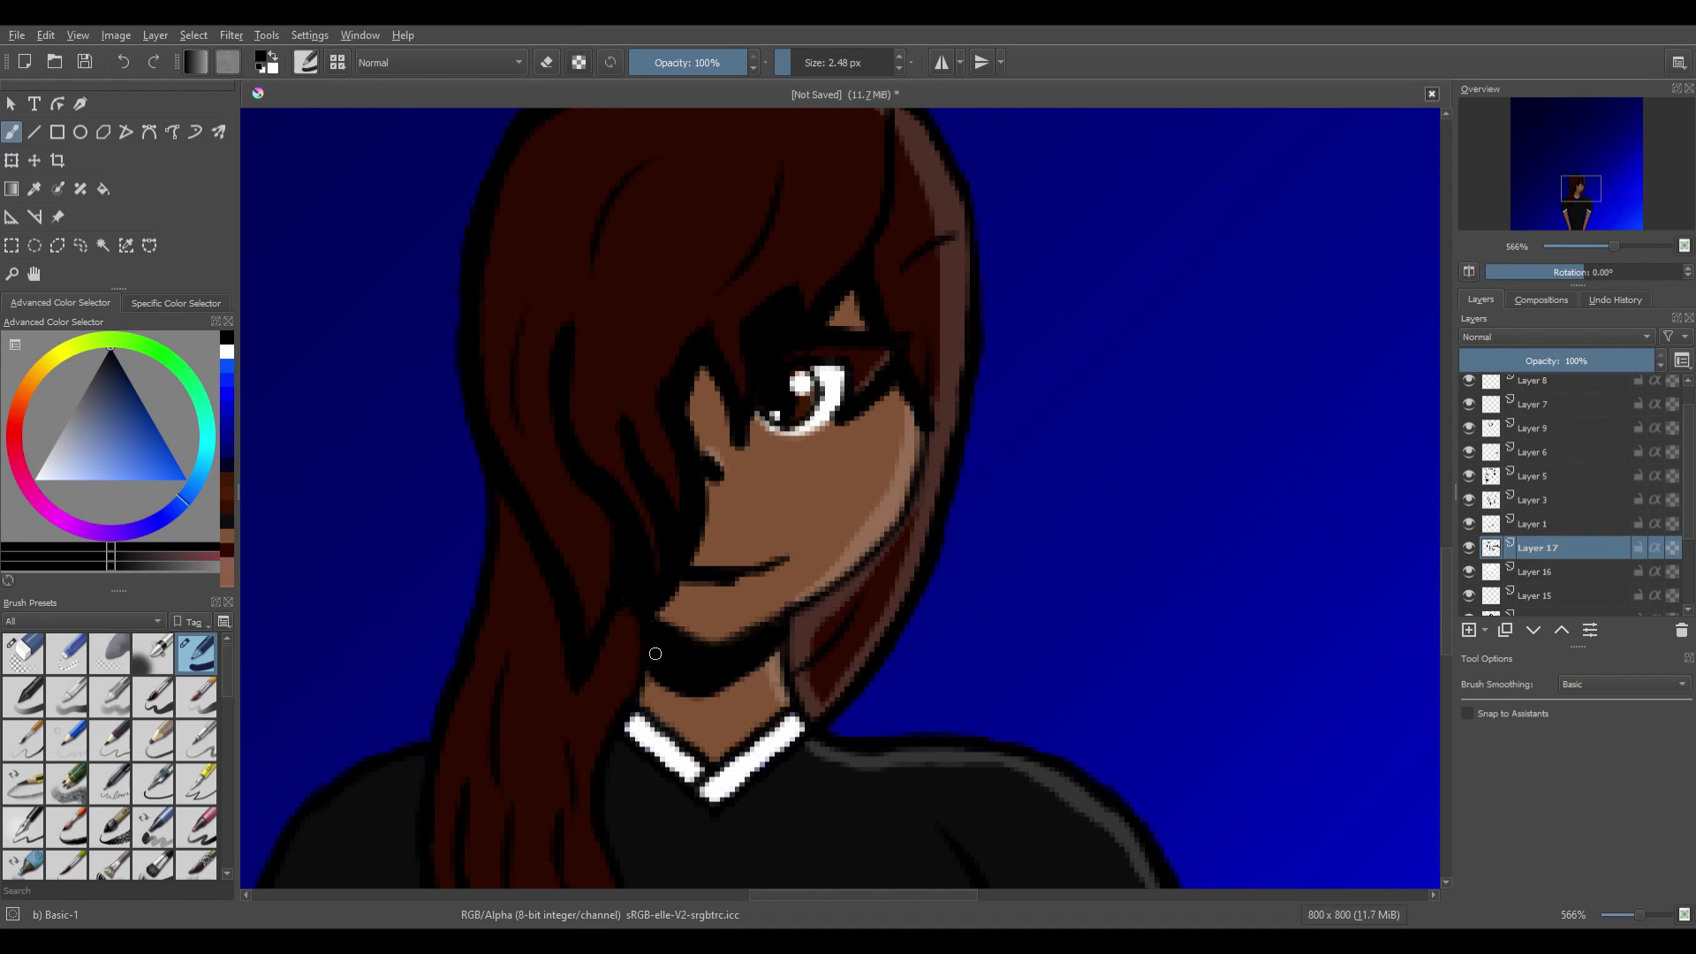
Paint black shading between and along the edges of the long hair strands hanging over the shoulder on Layer 17.
{"action": "left_click", "coordinate": [33, 274]}
{"action": "left_click_drag", "start_coordinate": [281, 527], "coordinate": [432, 230]}
{"action": "left_click", "coordinate": [12, 132]}
{"action": "left_click_drag", "start_coordinate": [645, 212], "coordinate": [715, 372]}
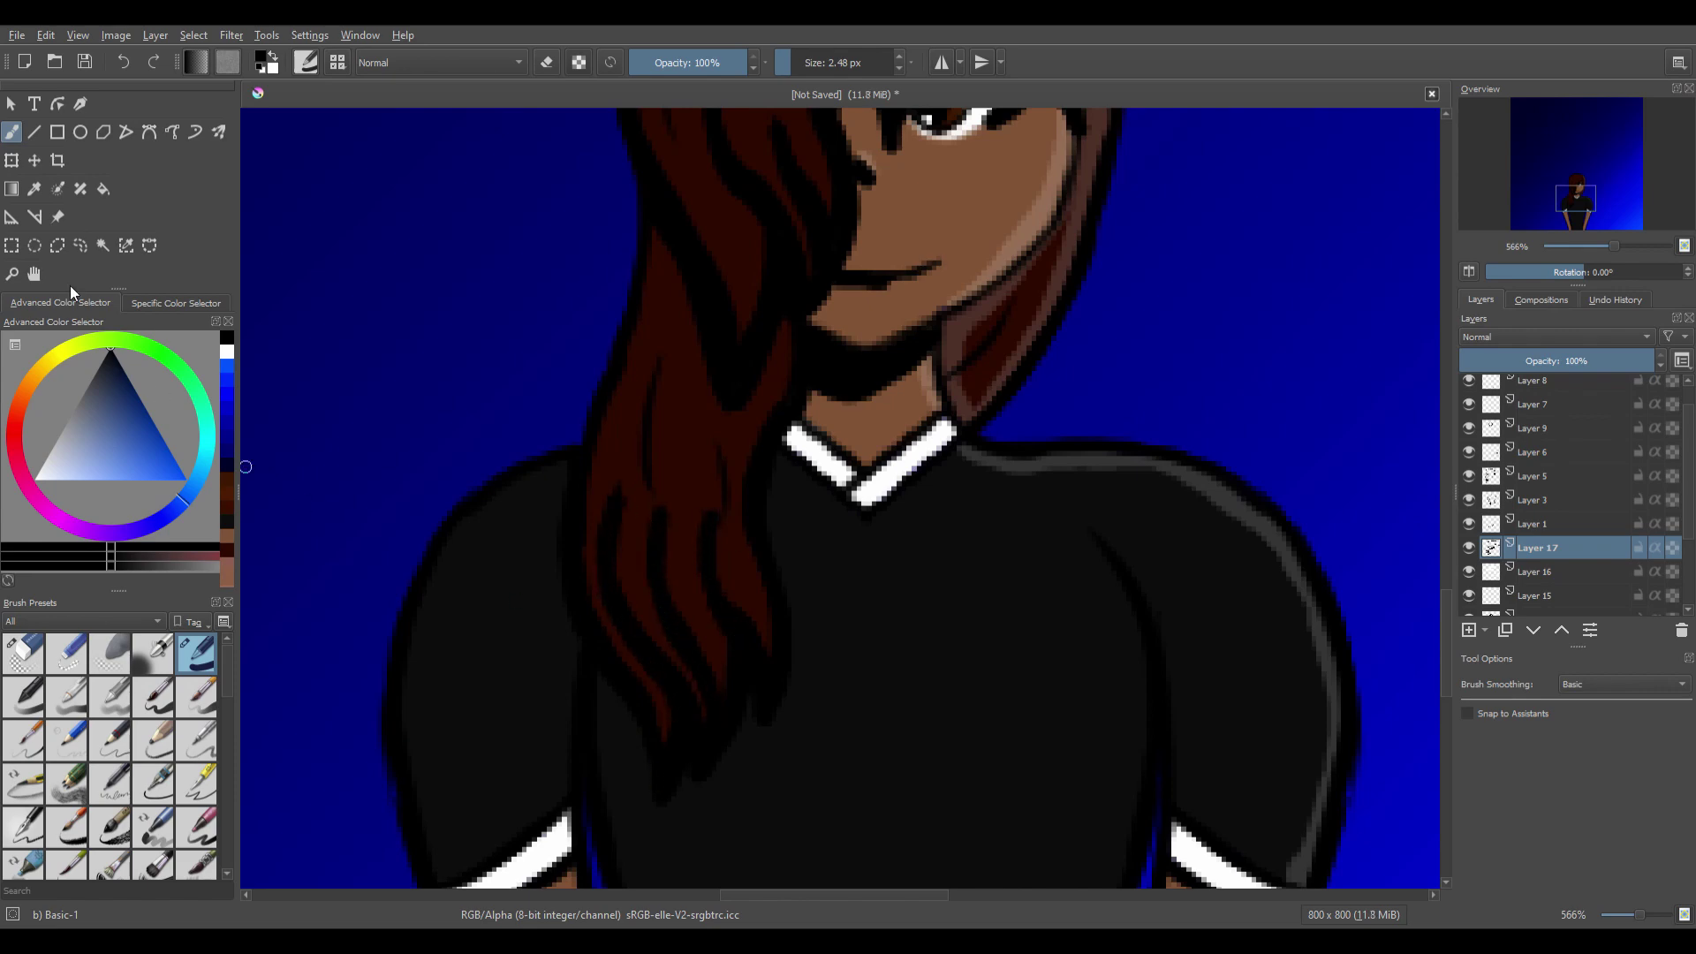
Paint black shading along the inner edge of the left sleeve, its cuff and the left forearm on Layer 17.
{"action": "left_click", "coordinate": [34, 274]}
{"action": "scroll", "coordinate": [925, 162], "scroll_direction": "down", "scroll_amount": 3}
{"action": "left_click_drag", "start_coordinate": [901, 237], "coordinate": [795, 405]}
{"action": "scroll", "coordinate": [795, 404], "scroll_direction": "up", "scroll_amount": 3}
{"action": "left_click_drag", "start_coordinate": [517, 827], "coordinate": [618, 454]}
{"action": "left_click", "coordinate": [11, 132]}
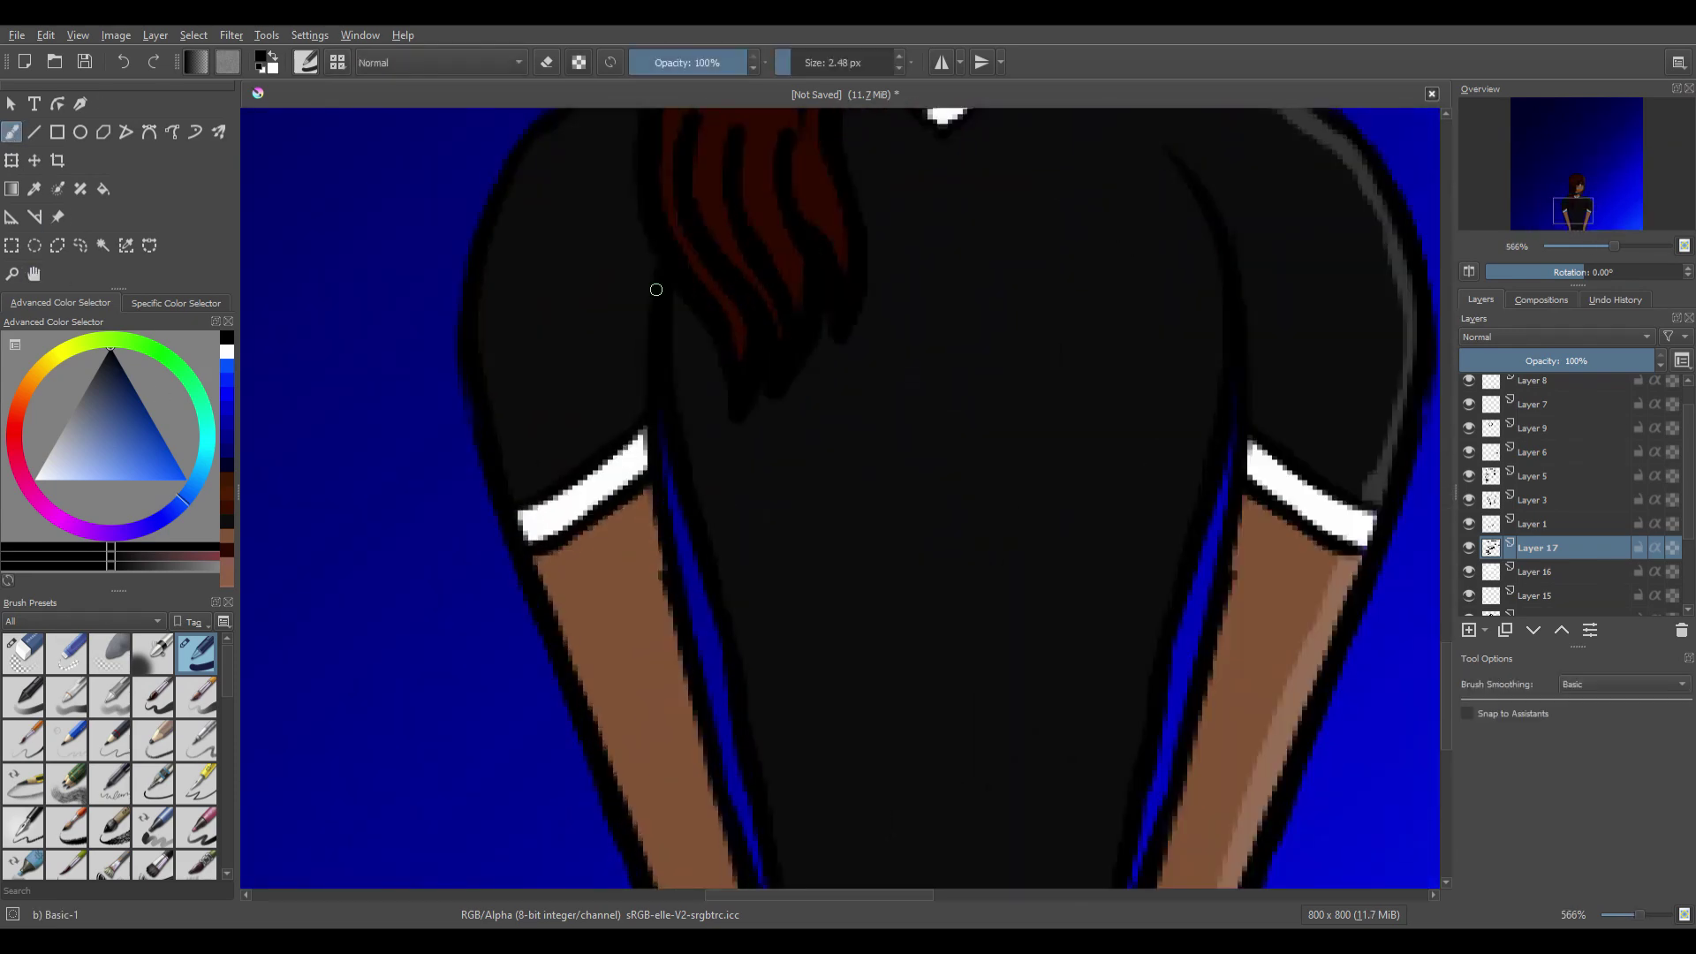
{"action": "mouse_move", "coordinate": [656, 290]}
{"action": "left_mouse_down"}
{"action": "mouse_move", "coordinate": [636, 408]}
{"action": "mouse_move", "coordinate": [671, 639]}
{"action": "mouse_move", "coordinate": [621, 628]}
{"action": "mouse_move", "coordinate": [556, 402]}
{"action": "left_mouse_up"}
{"action": "left_click", "coordinate": [33, 274]}
{"action": "left_click", "coordinate": [12, 131]}
{"action": "left_click_drag", "start_coordinate": [619, 457], "coordinate": [698, 809]}
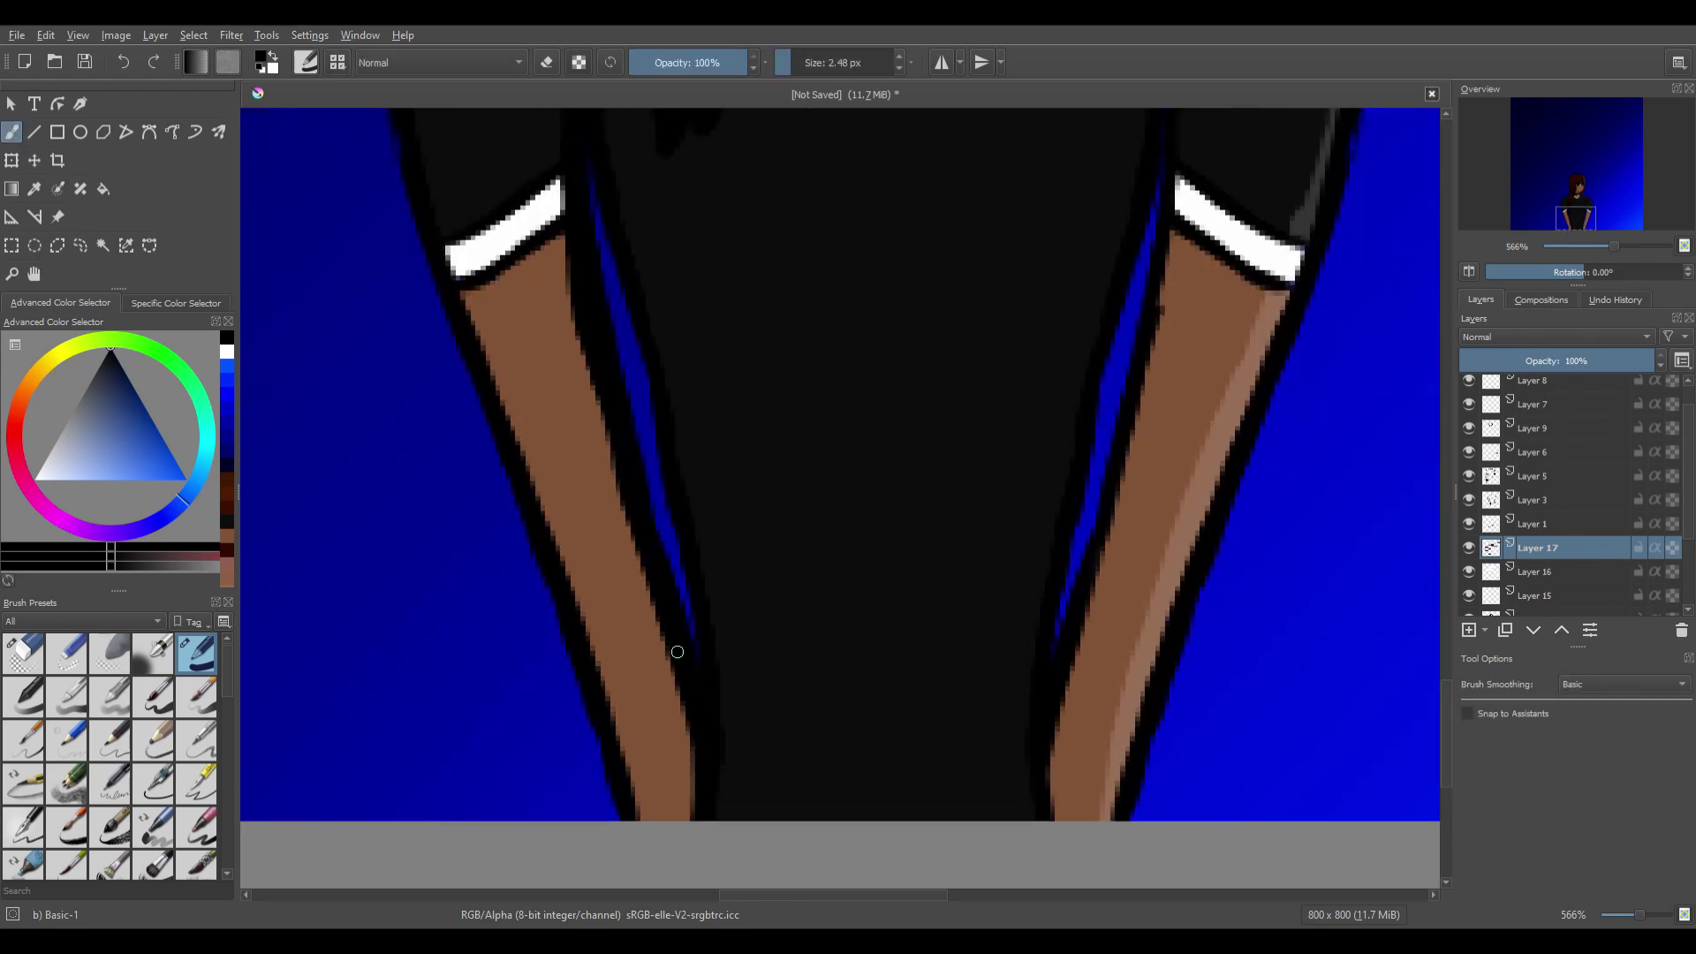
{"action": "left_click_drag", "start_coordinate": [677, 652], "coordinate": [693, 810]}
Paint black shading along the right sleeve's inner fold, its cuff and the inner edge of the right forearm on Layer 17.
{"action": "left_click", "coordinate": [34, 274]}
{"action": "left_click_drag", "start_coordinate": [780, 374], "coordinate": [391, 706]}
{"action": "left_click", "coordinate": [11, 132]}
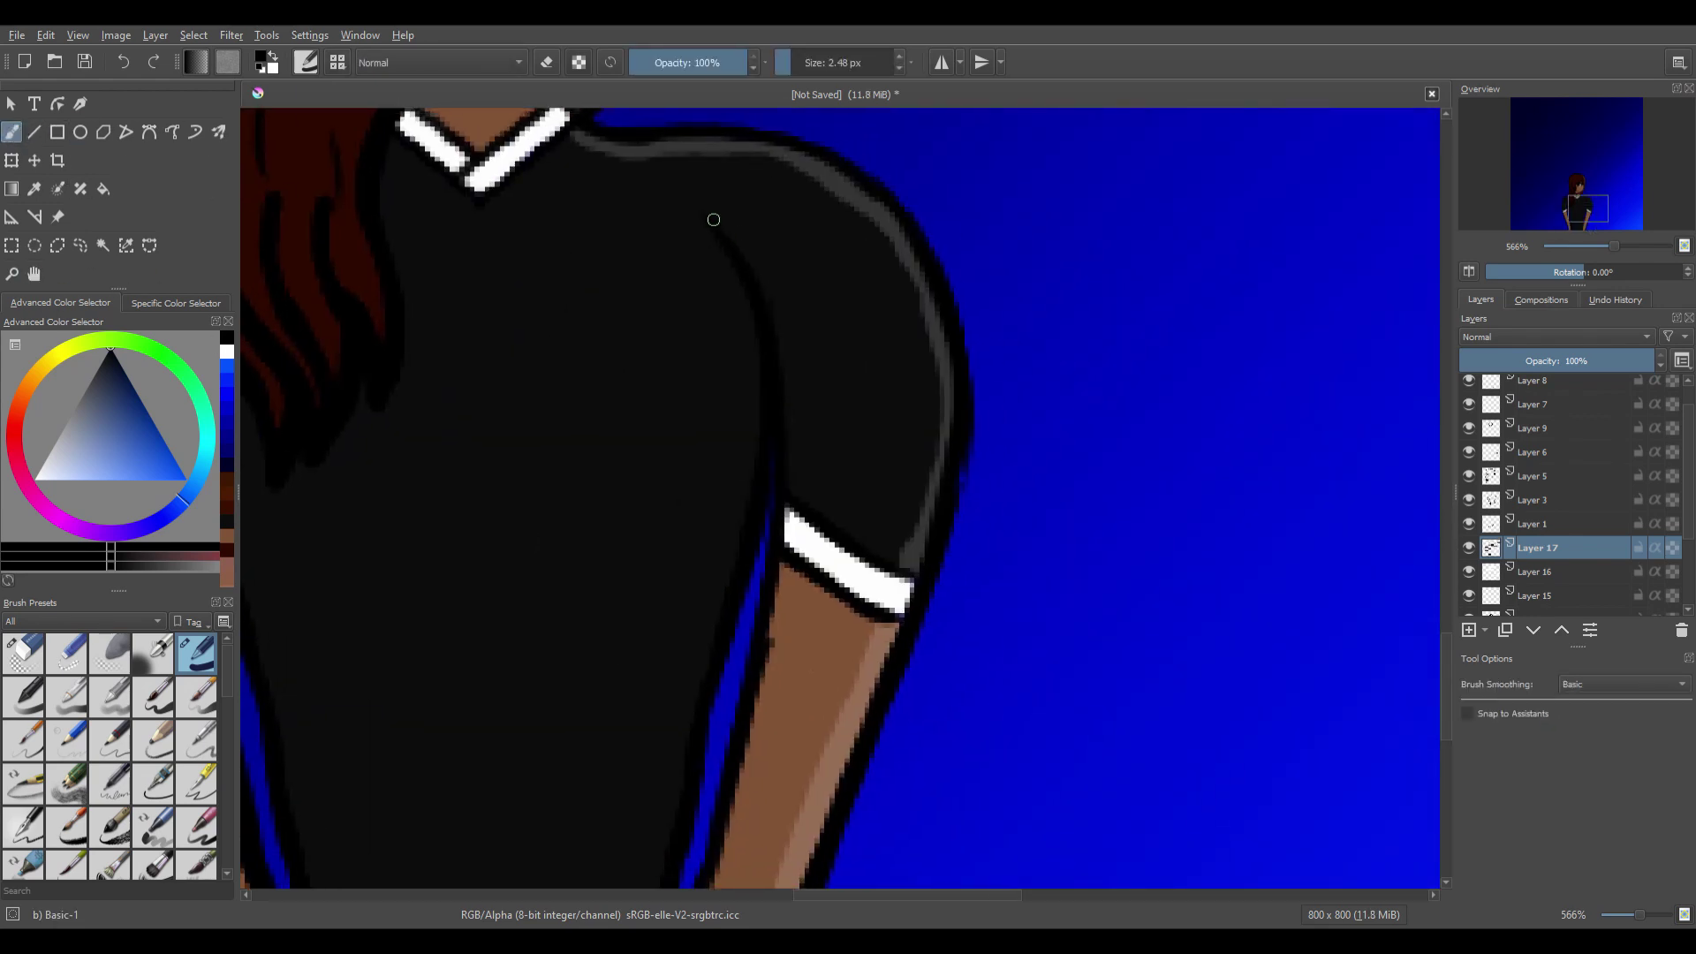
{"action": "mouse_move", "coordinate": [713, 219]}
{"action": "left_mouse_down"}
{"action": "mouse_move", "coordinate": [766, 314]}
{"action": "mouse_move", "coordinate": [769, 622]}
{"action": "mouse_move", "coordinate": [711, 883]}
{"action": "left_mouse_up"}
{"action": "left_click", "coordinate": [34, 273]}
{"action": "left_click_drag", "start_coordinate": [585, 733], "coordinate": [665, 260]}
{"action": "left_click", "coordinate": [12, 132]}
{"action": "mouse_move", "coordinate": [804, 416]}
{"action": "left_mouse_down"}
{"action": "mouse_move", "coordinate": [738, 620]}
{"action": "mouse_move", "coordinate": [757, 522]}
{"action": "left_mouse_up"}
Lower the opacity of the shading on Layer 17 to 47%.
{"action": "left_click", "coordinate": [34, 274]}
{"action": "scroll", "coordinate": [786, 371], "scroll_direction": "down", "scroll_amount": 3}
{"action": "left_click_drag", "start_coordinate": [833, 369], "coordinate": [887, 760]}
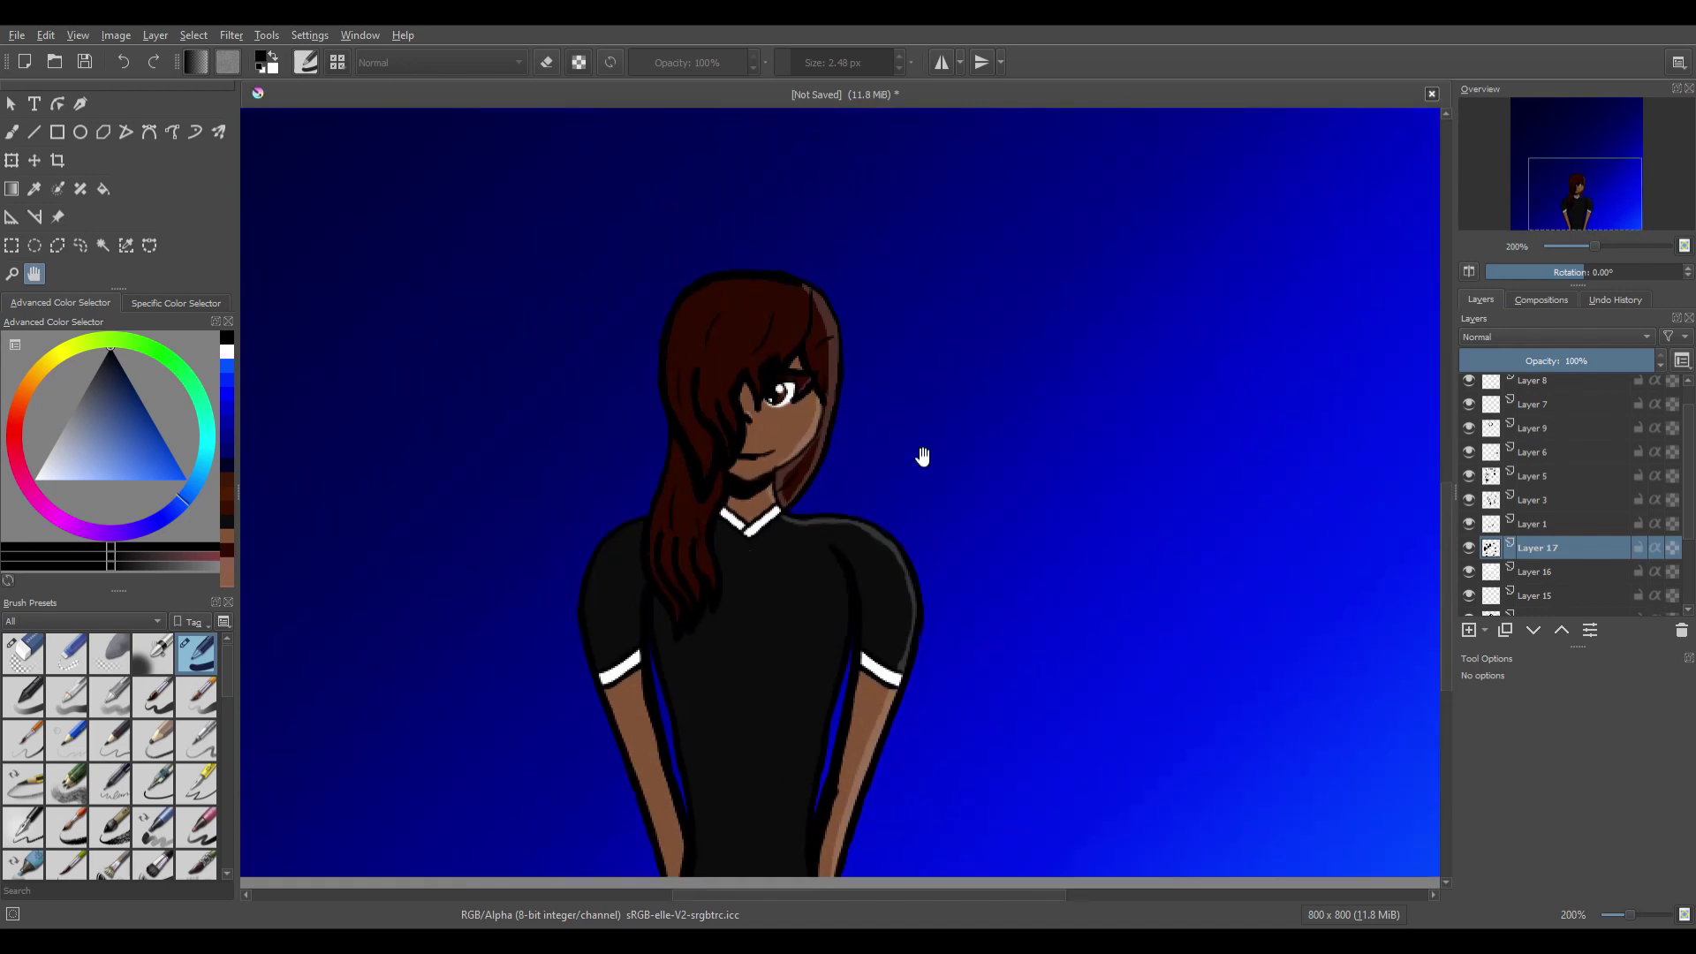
{"action": "left_click", "coordinate": [1532, 367]}
{"action": "left_click", "coordinate": [1545, 570]}
{"action": "left_click", "coordinate": [1544, 545]}
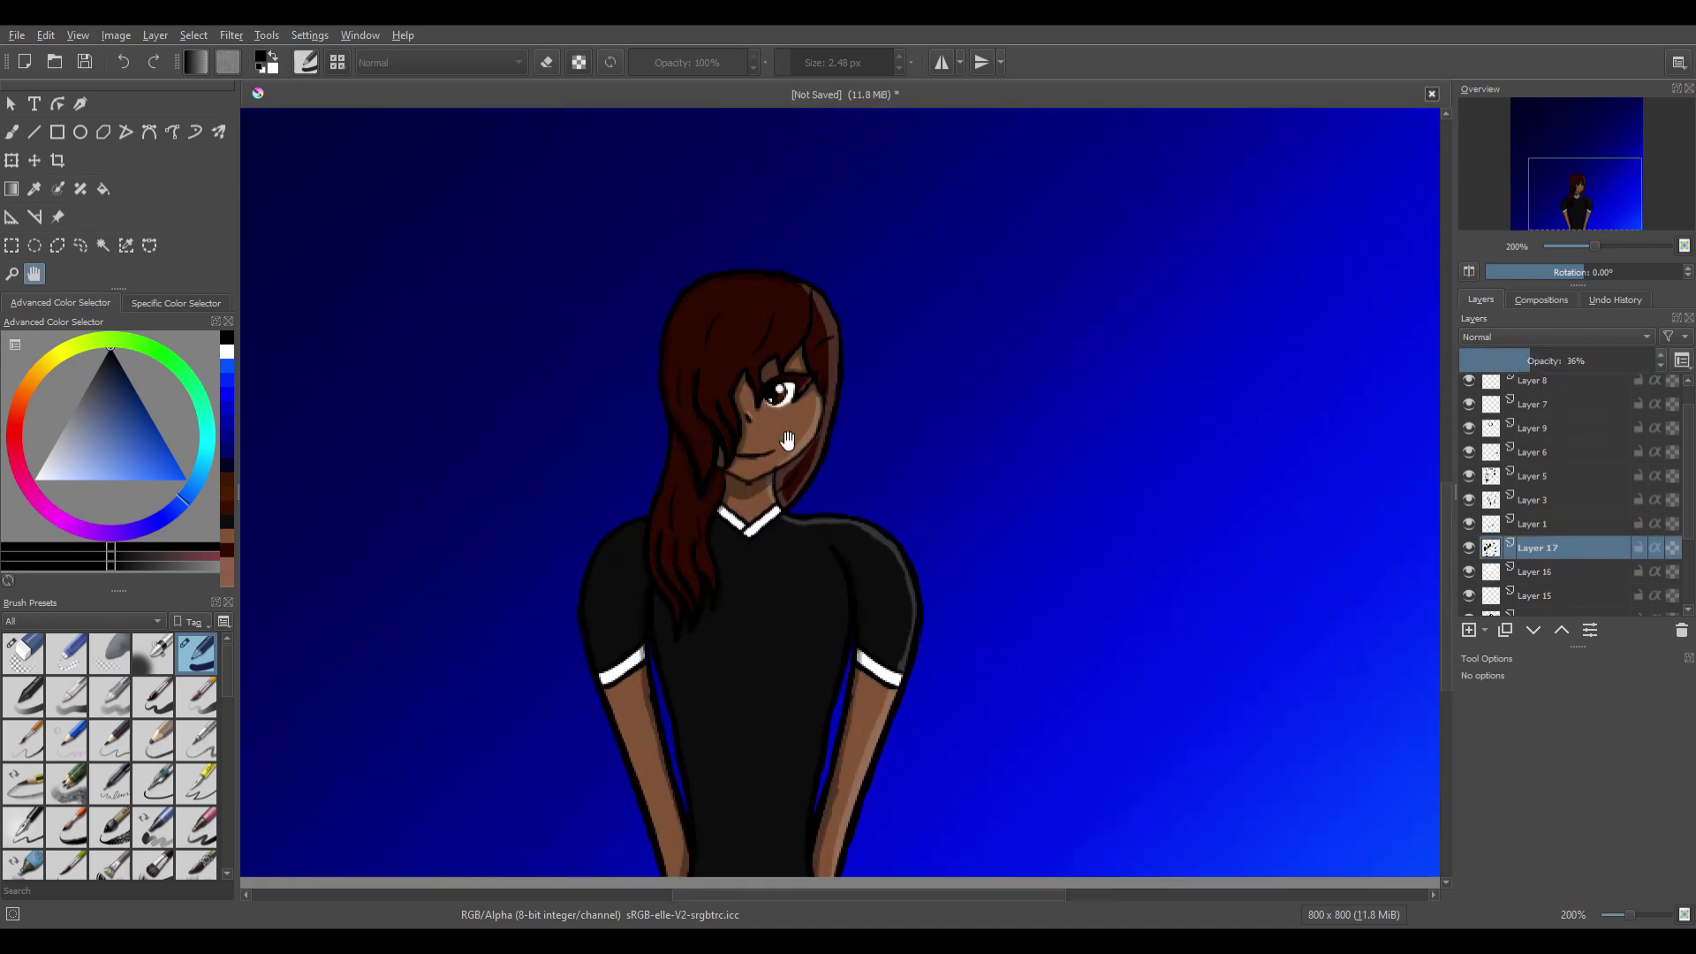
{"action": "scroll", "coordinate": [877, 481], "scroll_direction": "down", "scroll_amount": 3}
{"action": "scroll", "coordinate": [843, 508], "scroll_direction": "up", "scroll_amount": 3}
{"action": "scroll", "coordinate": [825, 556], "scroll_direction": "up", "scroll_amount": 3}
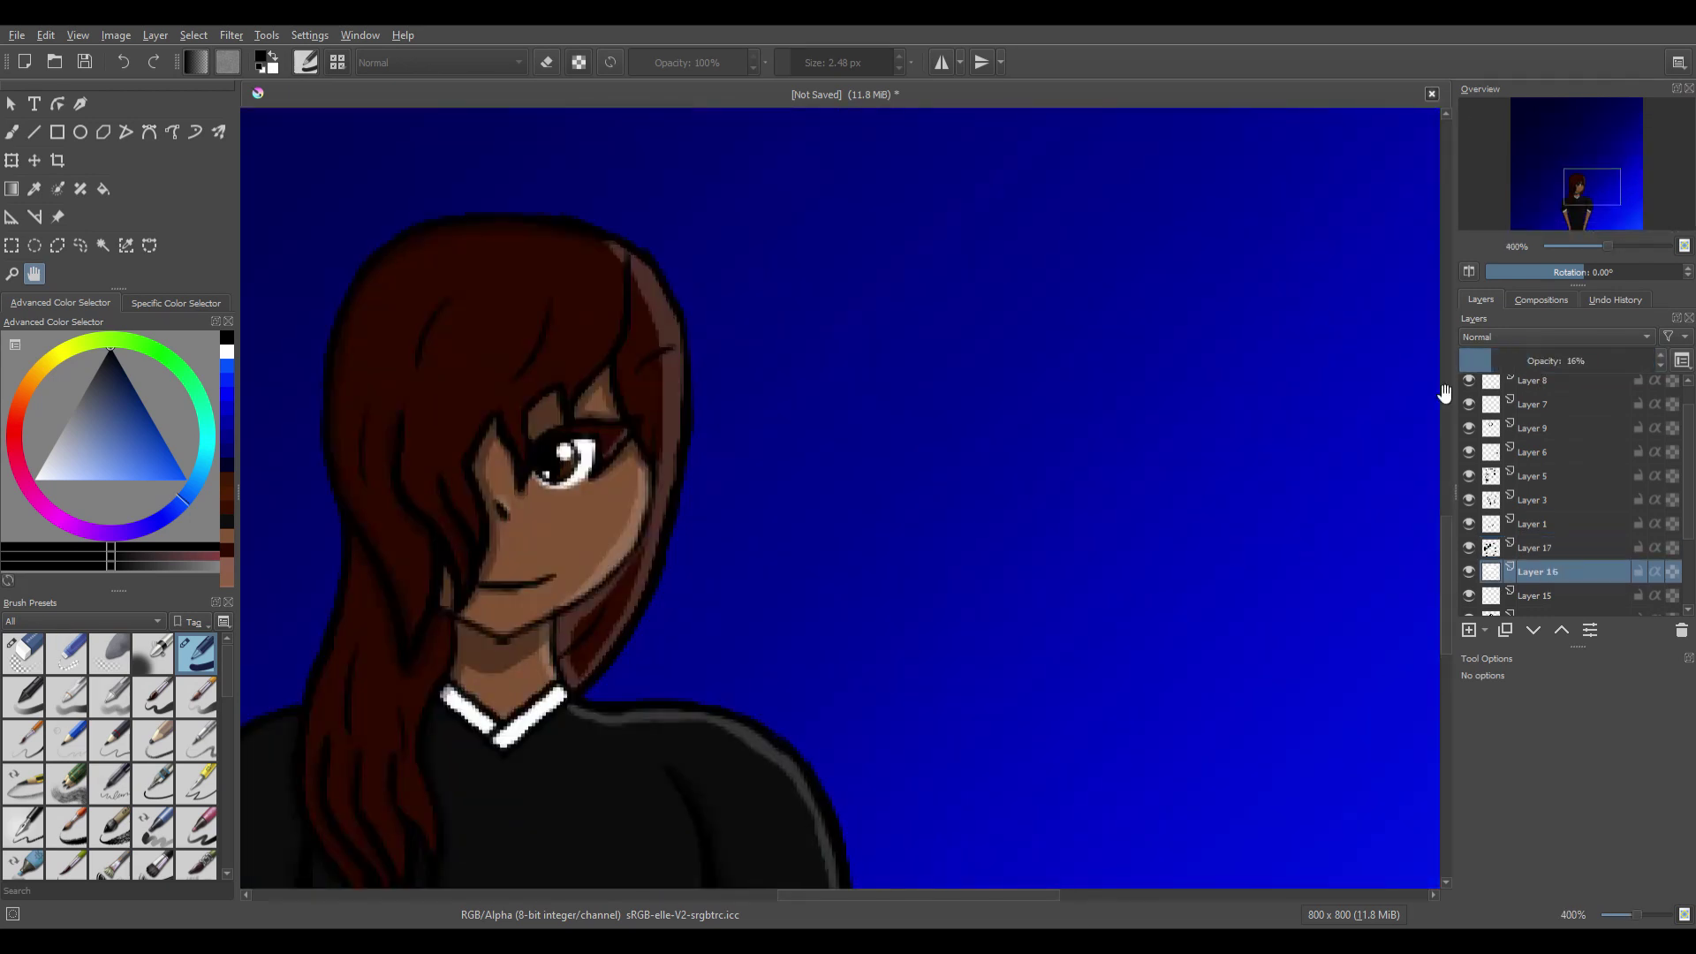
{"action": "scroll", "coordinate": [719, 393], "scroll_direction": "down", "scroll_amount": 4}
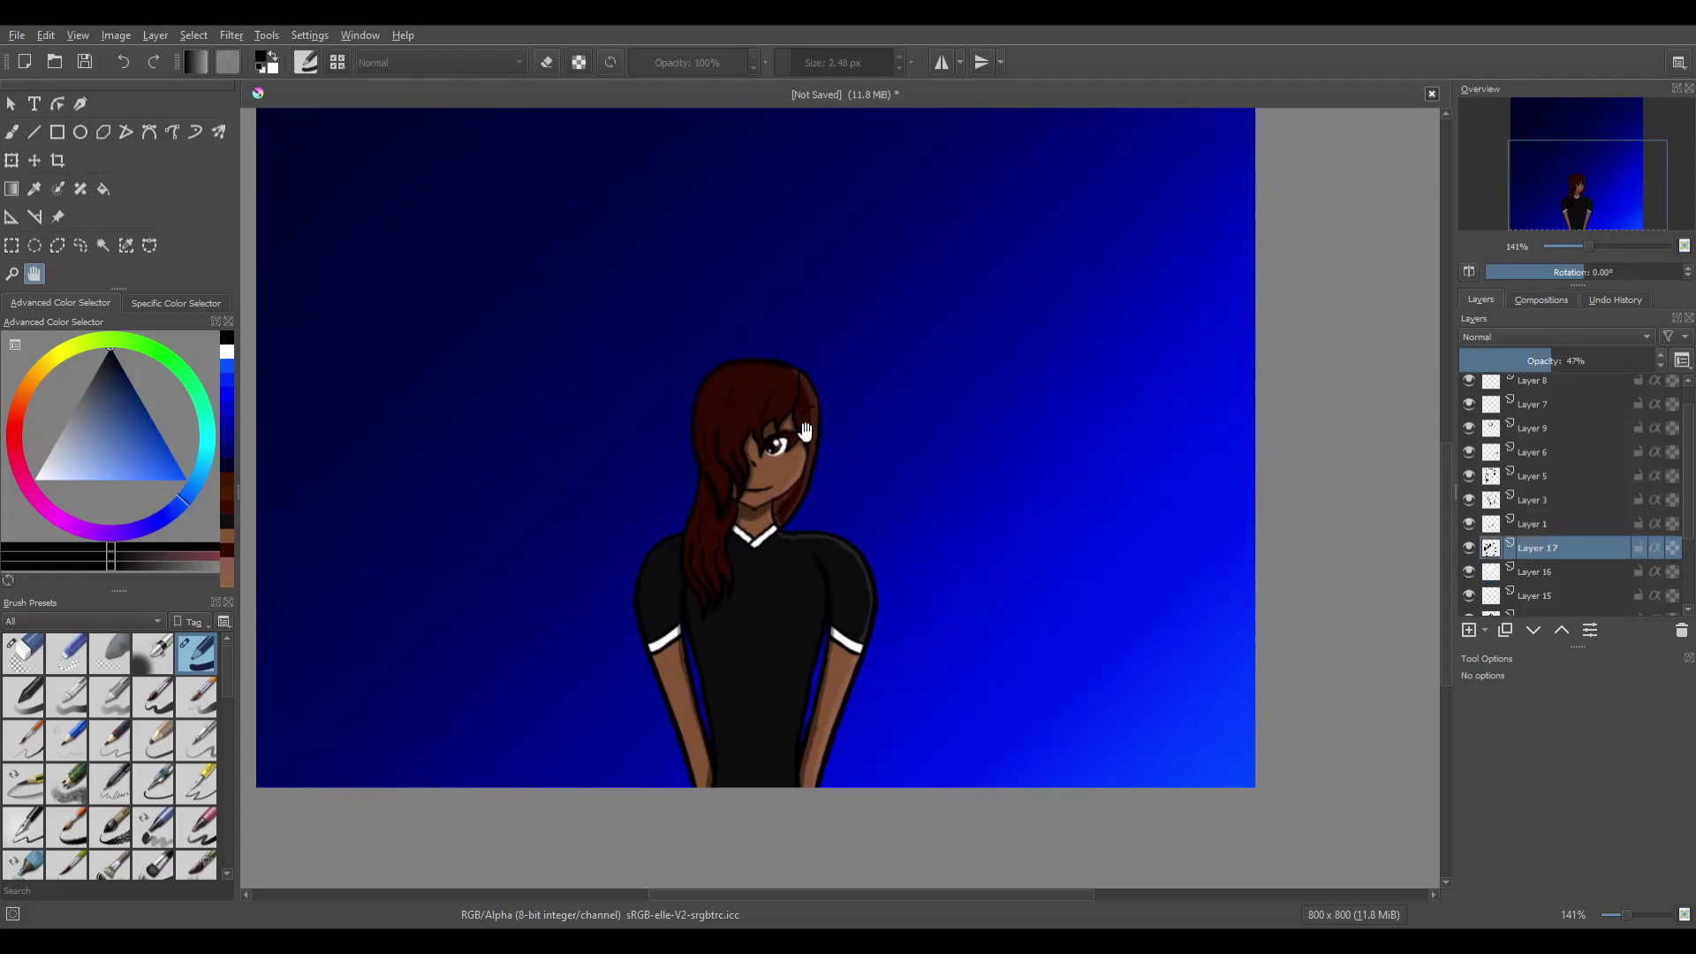
{"action": "scroll", "coordinate": [805, 431], "scroll_direction": "up", "scroll_amount": 6}
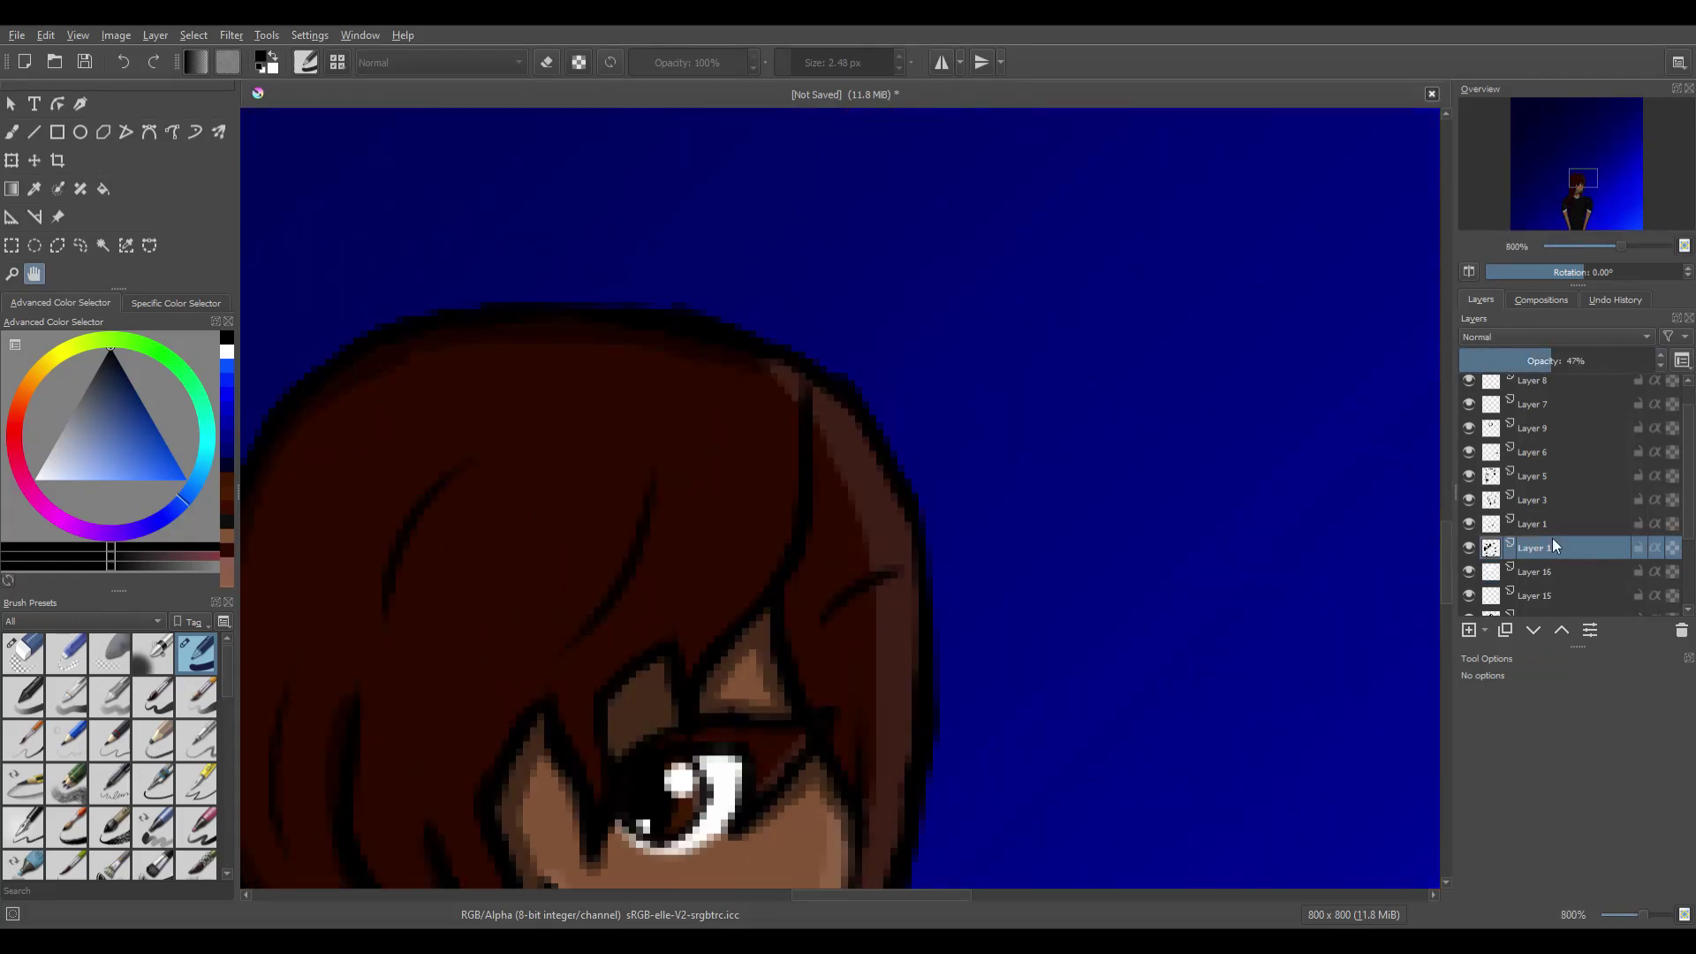
Set Layer 16's opacity to 9% and soften the upper hair highlight with Blender Blur at 9.34 px.
{"action": "left_click", "coordinate": [1551, 570]}
{"action": "left_click_drag", "start_coordinate": [224, 694], "coordinate": [230, 784]}
{"action": "left_click", "coordinate": [67, 713]}
{"action": "left_click_drag", "start_coordinate": [447, 661], "coordinate": [371, 562]}
{"action": "left_click", "coordinate": [12, 132]}
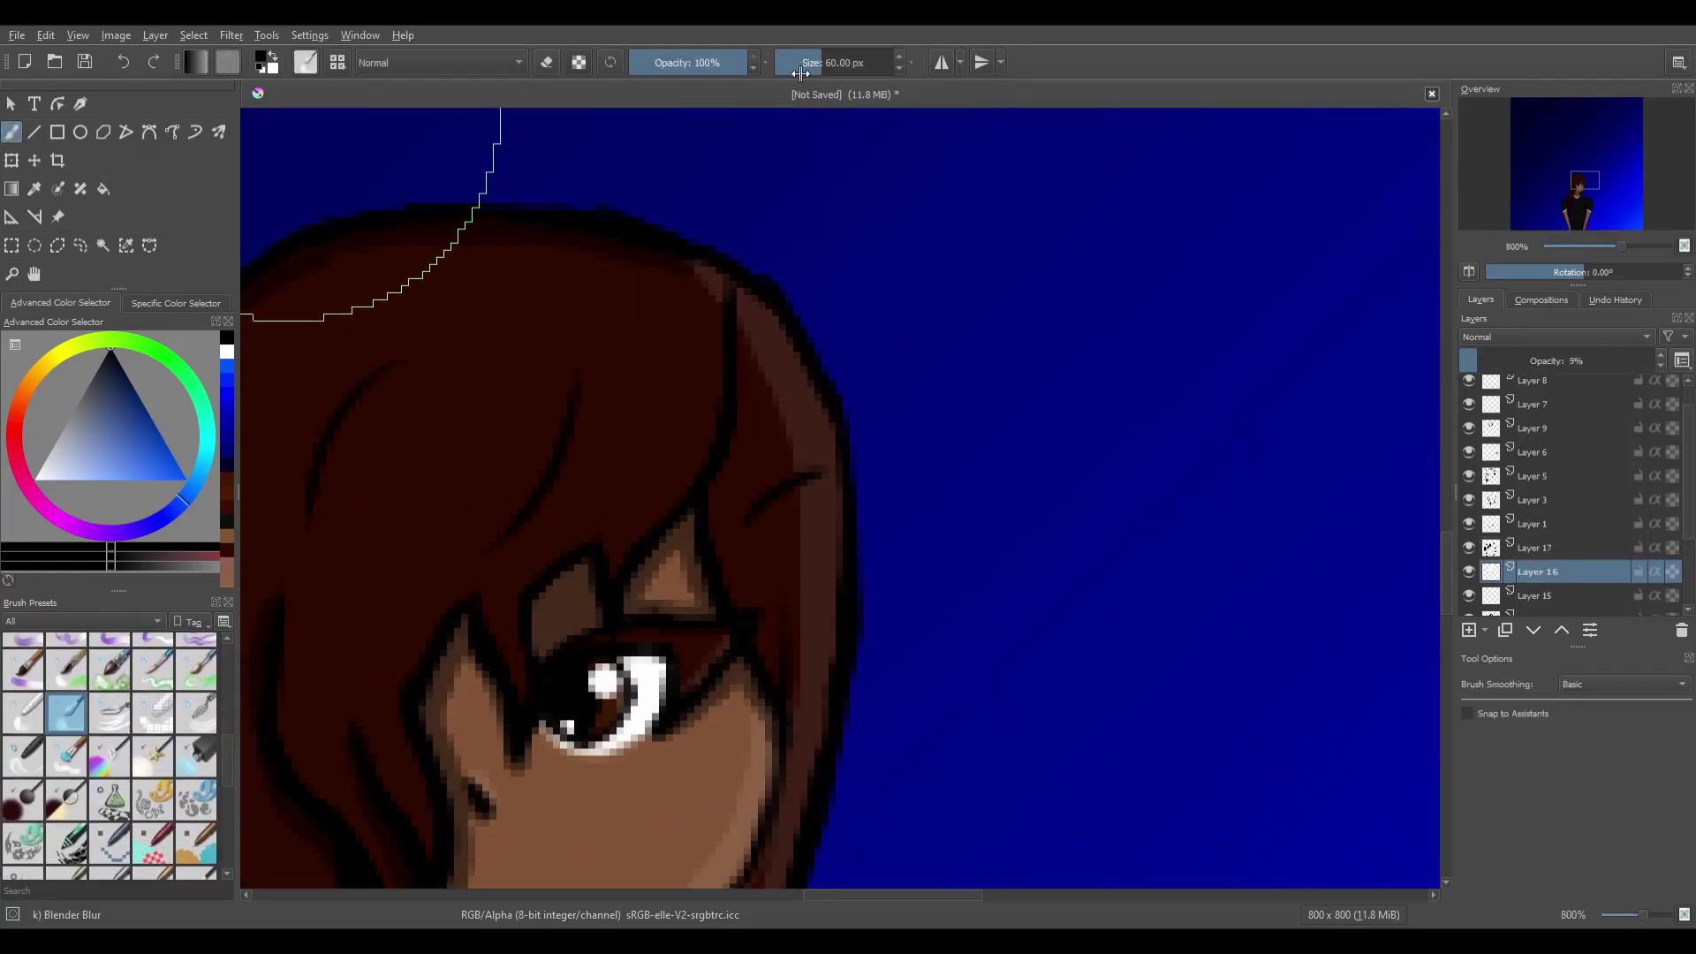
{"action": "left_click_drag", "start_coordinate": [799, 73], "coordinate": [782, 73]}
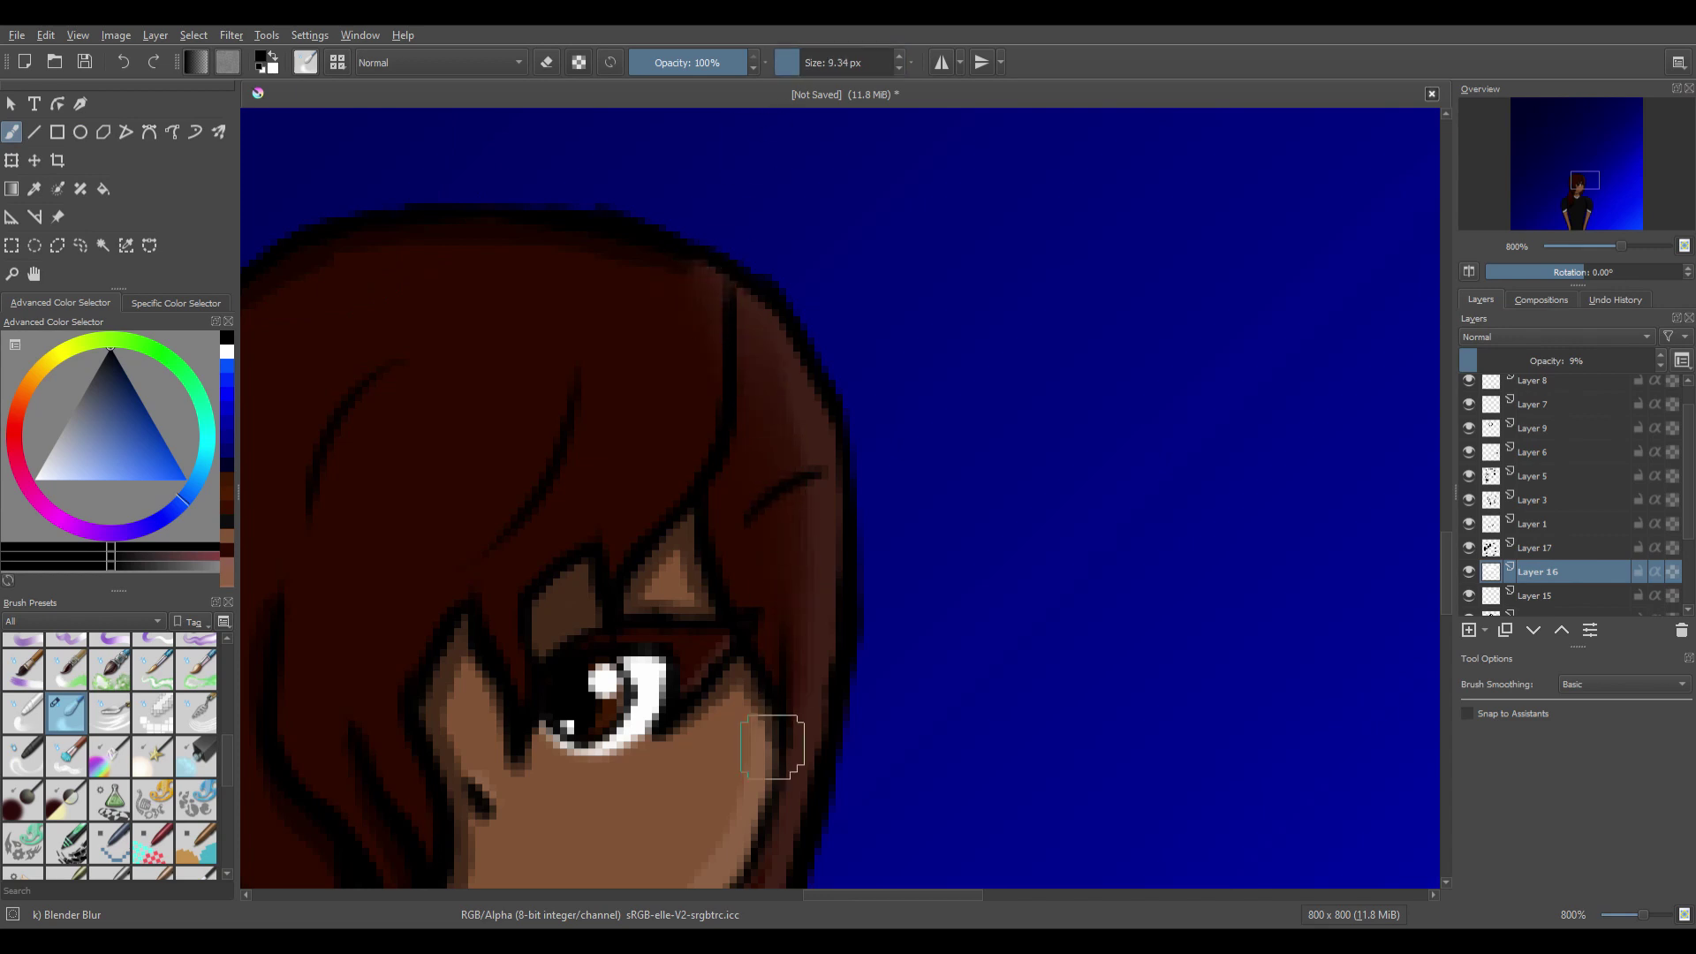
Blur the highlights on the cheek, lower right hair, neck, right shoulder and right sleeve on Layer 16.
{"action": "left_click", "coordinate": [35, 274]}
{"action": "left_click_drag", "start_coordinate": [403, 810], "coordinate": [419, 318]}
{"action": "key", "text": "b"}
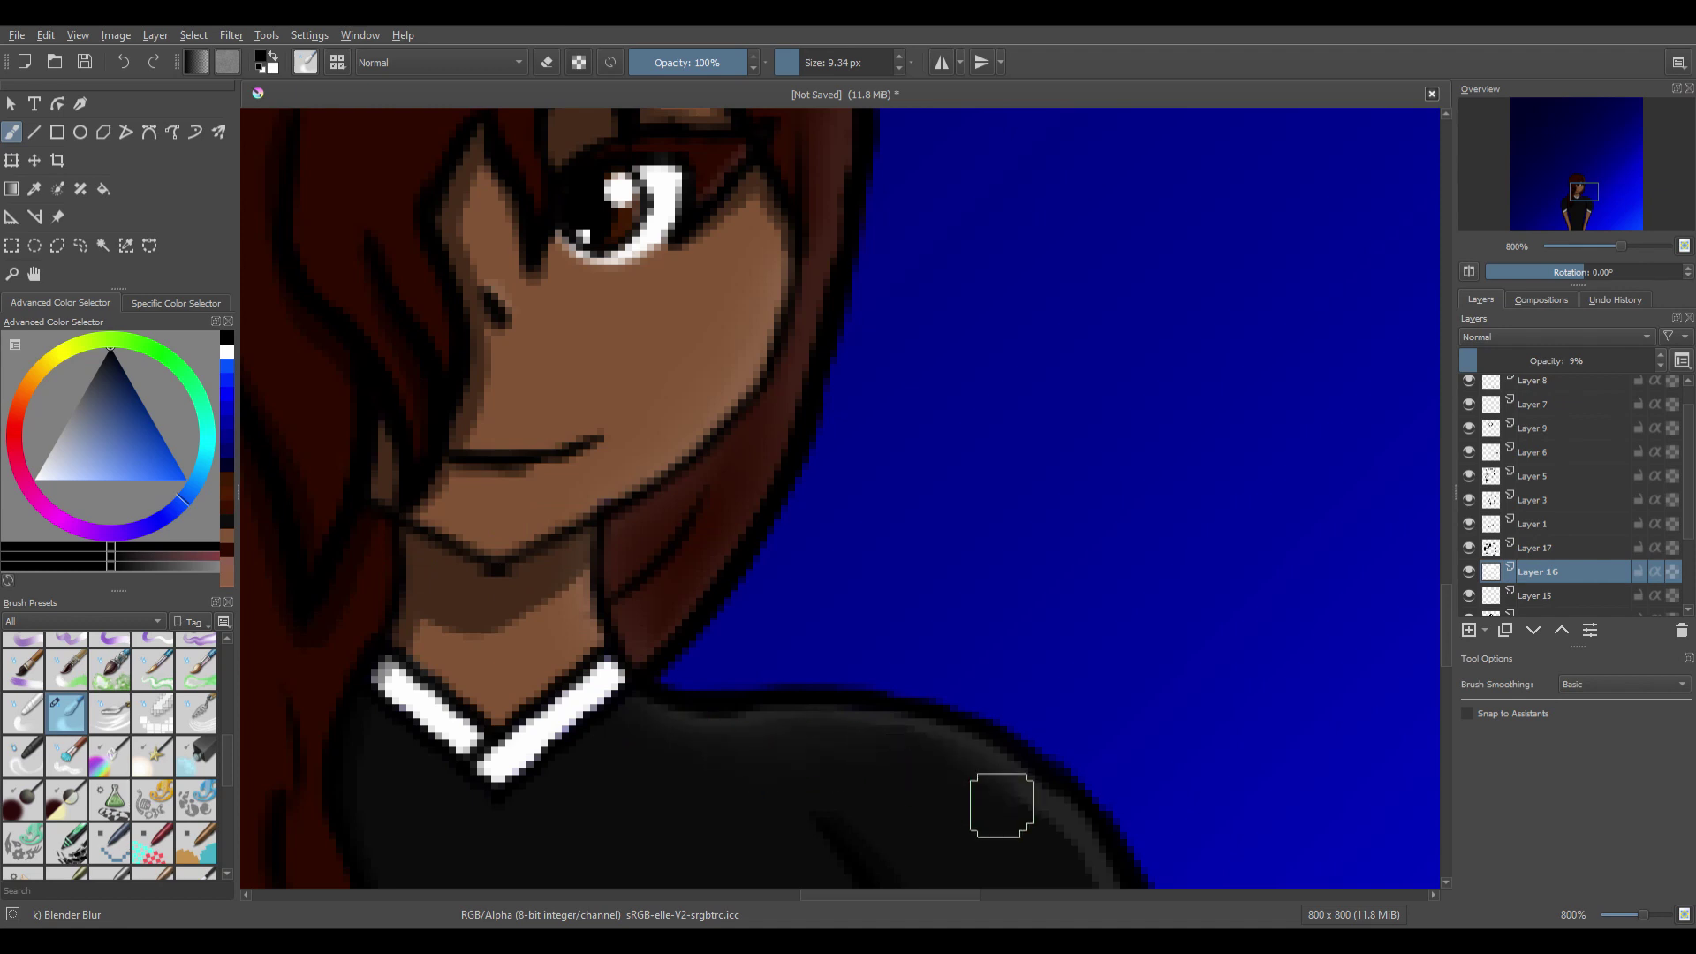
{"action": "left_click", "coordinate": [34, 274]}
{"action": "mouse_move", "coordinate": [927, 774]}
{"action": "left_mouse_down"}
{"action": "mouse_move", "coordinate": [439, 250]}
{"action": "mouse_move", "coordinate": [465, 205]}
{"action": "left_mouse_up"}
{"action": "key", "text": "b"}
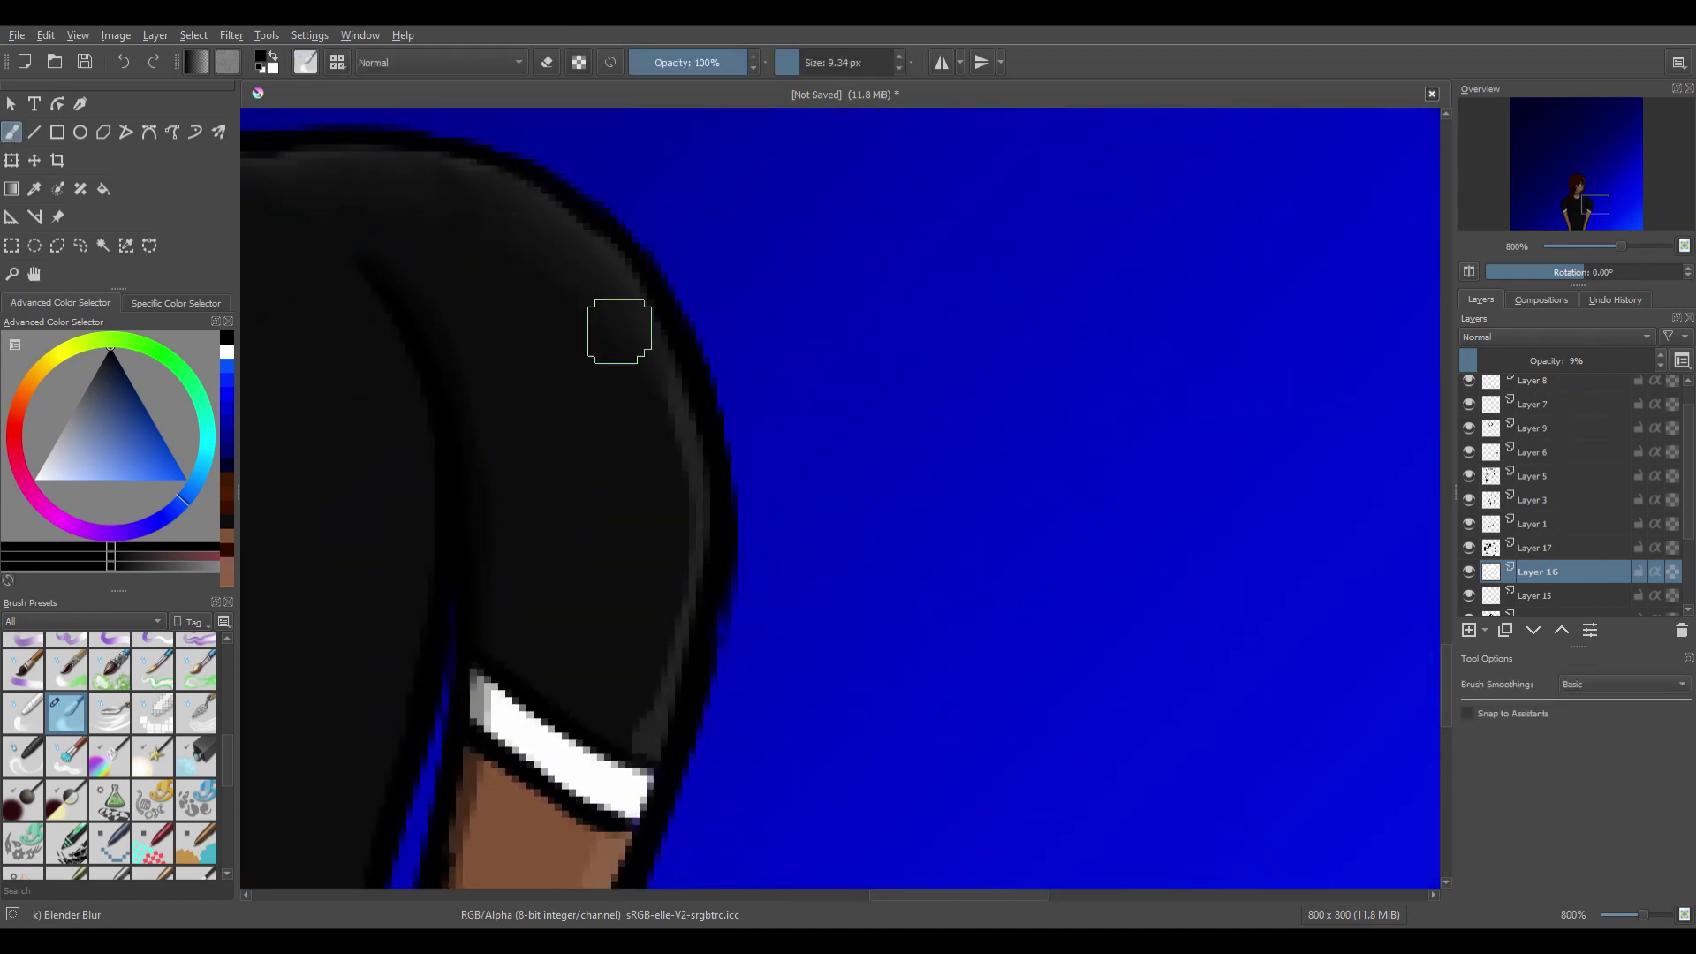
Blur the highlight along the right forearm down to the canvas edge on Layer 16.
{"action": "left_click", "coordinate": [34, 274]}
{"action": "left_click_drag", "start_coordinate": [511, 875], "coordinate": [683, 265]}
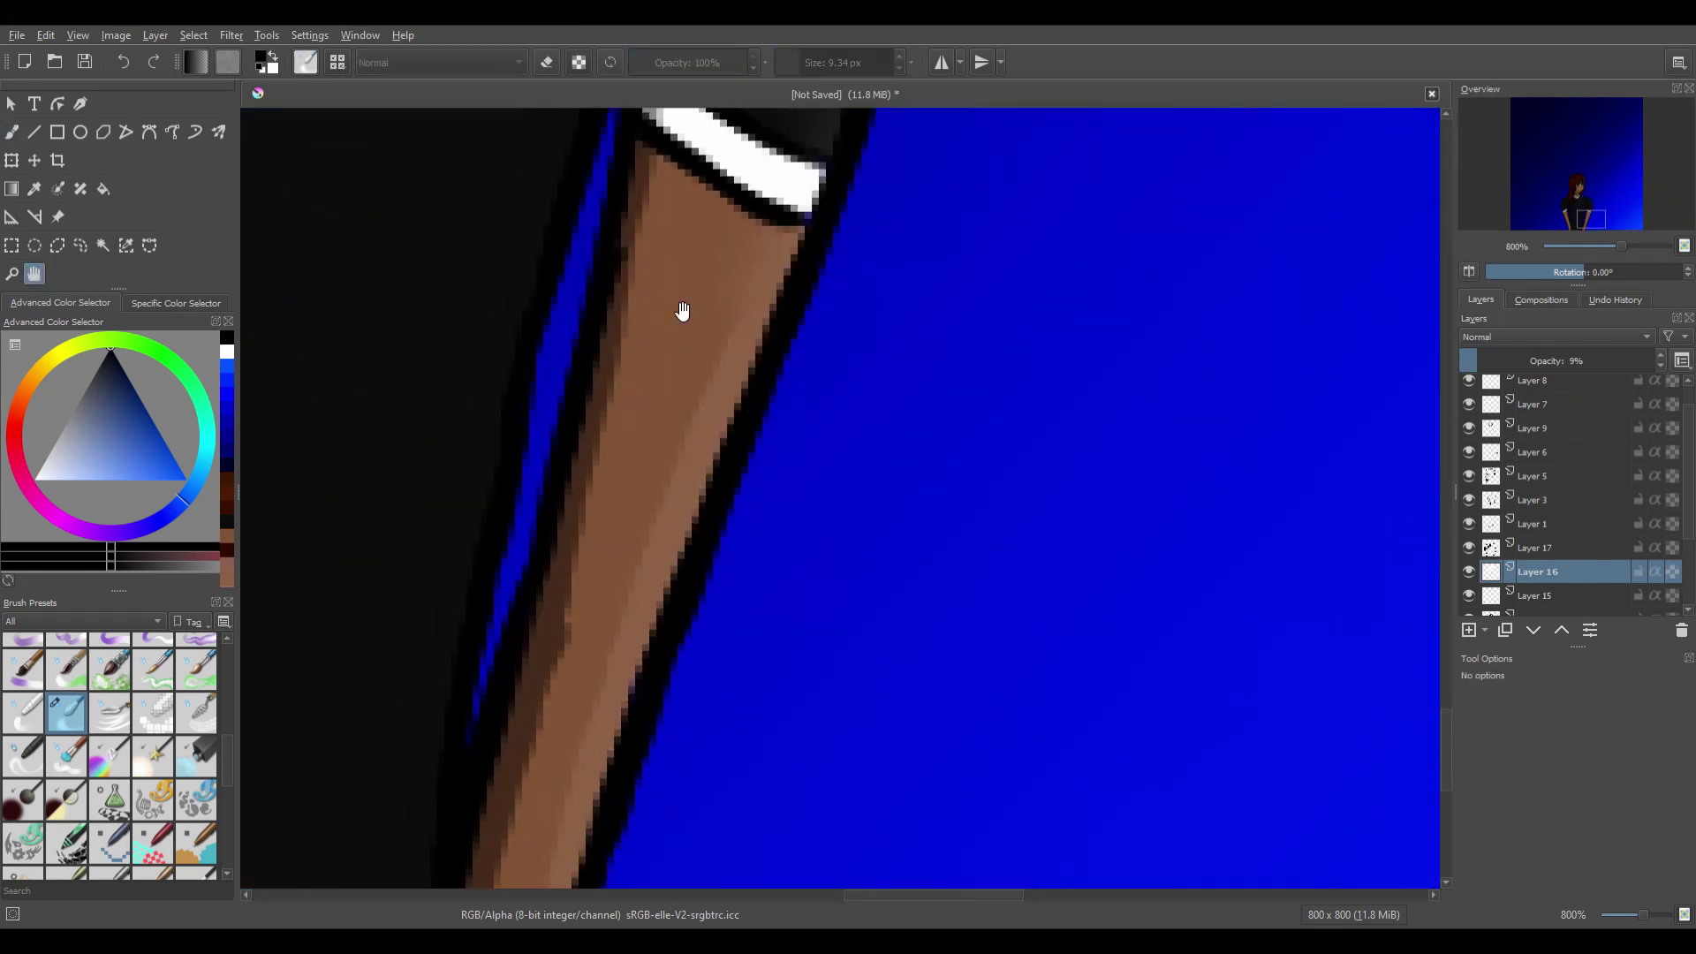
{"action": "key", "text": "b"}
{"action": "left_click", "coordinate": [35, 274]}
{"action": "left_click_drag", "start_coordinate": [530, 768], "coordinate": [609, 292]}
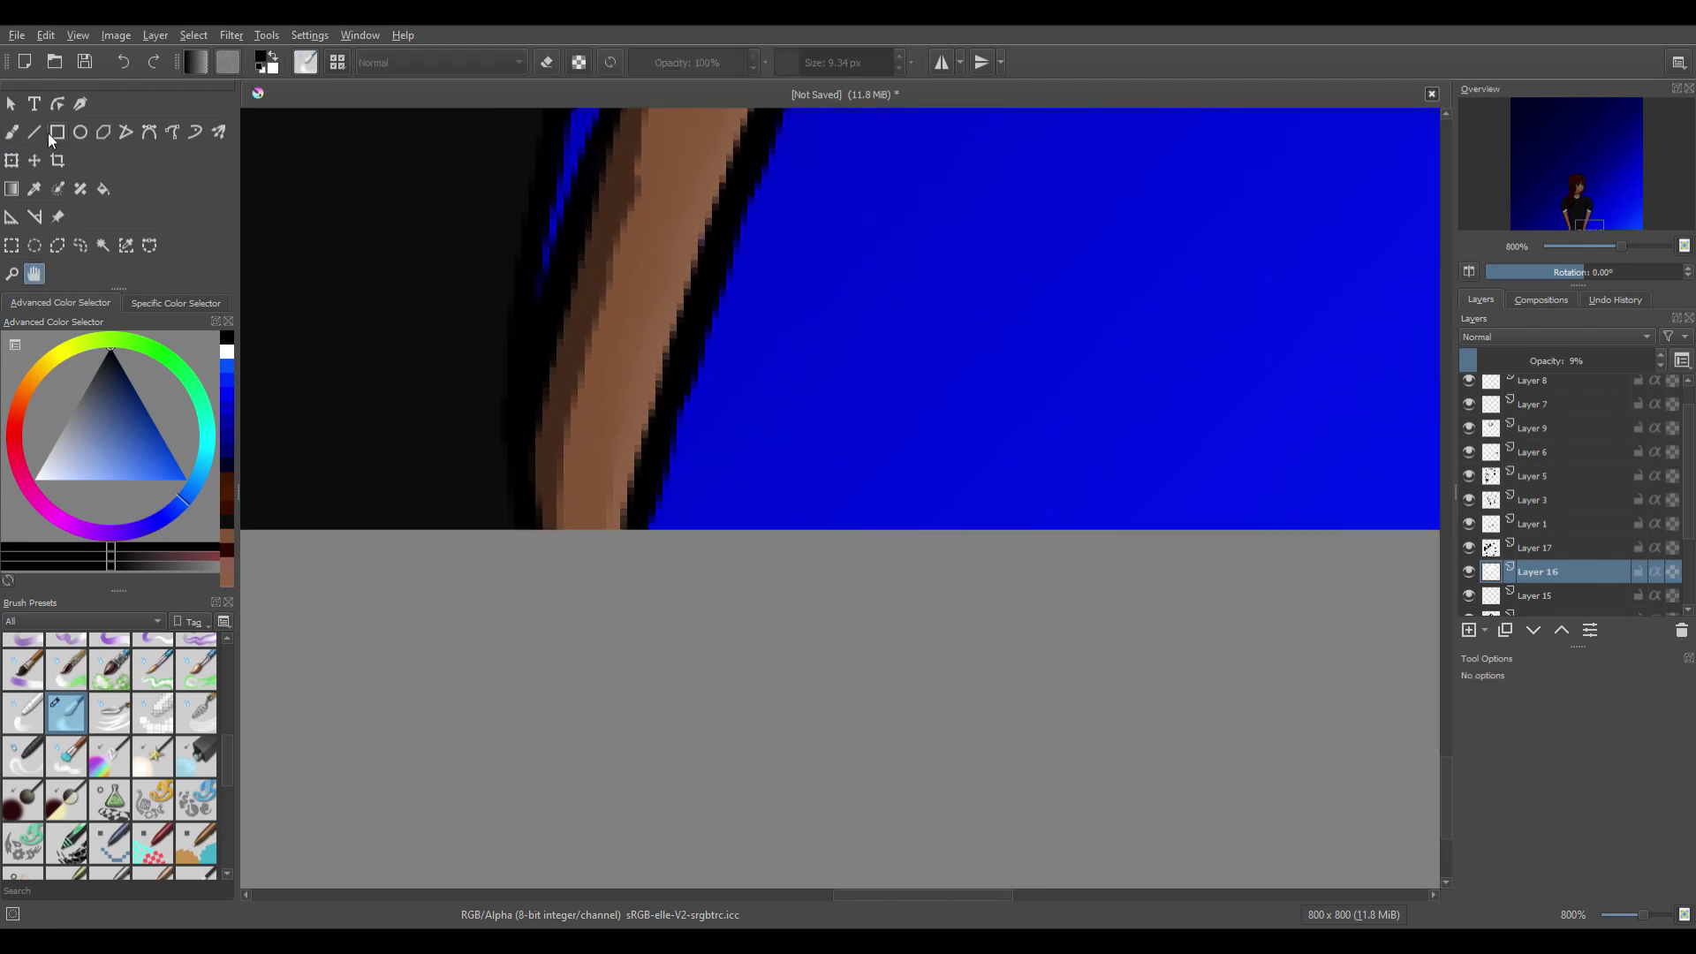
{"action": "left_click", "coordinate": [12, 132]}
Reduce Blender Blur to 5.18 px and blur the shading on the hair's crown and left side on Layer 17.
{"action": "left_click", "coordinate": [35, 274]}
{"action": "left_click_drag", "start_coordinate": [378, 124], "coordinate": [792, 768]}
{"action": "left_click_drag", "start_coordinate": [750, 159], "coordinate": [786, 768]}
{"action": "mouse_move", "coordinate": [753, 123]}
{"action": "left_mouse_down"}
{"action": "mouse_move", "coordinate": [765, 701]}
{"action": "mouse_move", "coordinate": [624, 786]}
{"action": "left_mouse_up"}
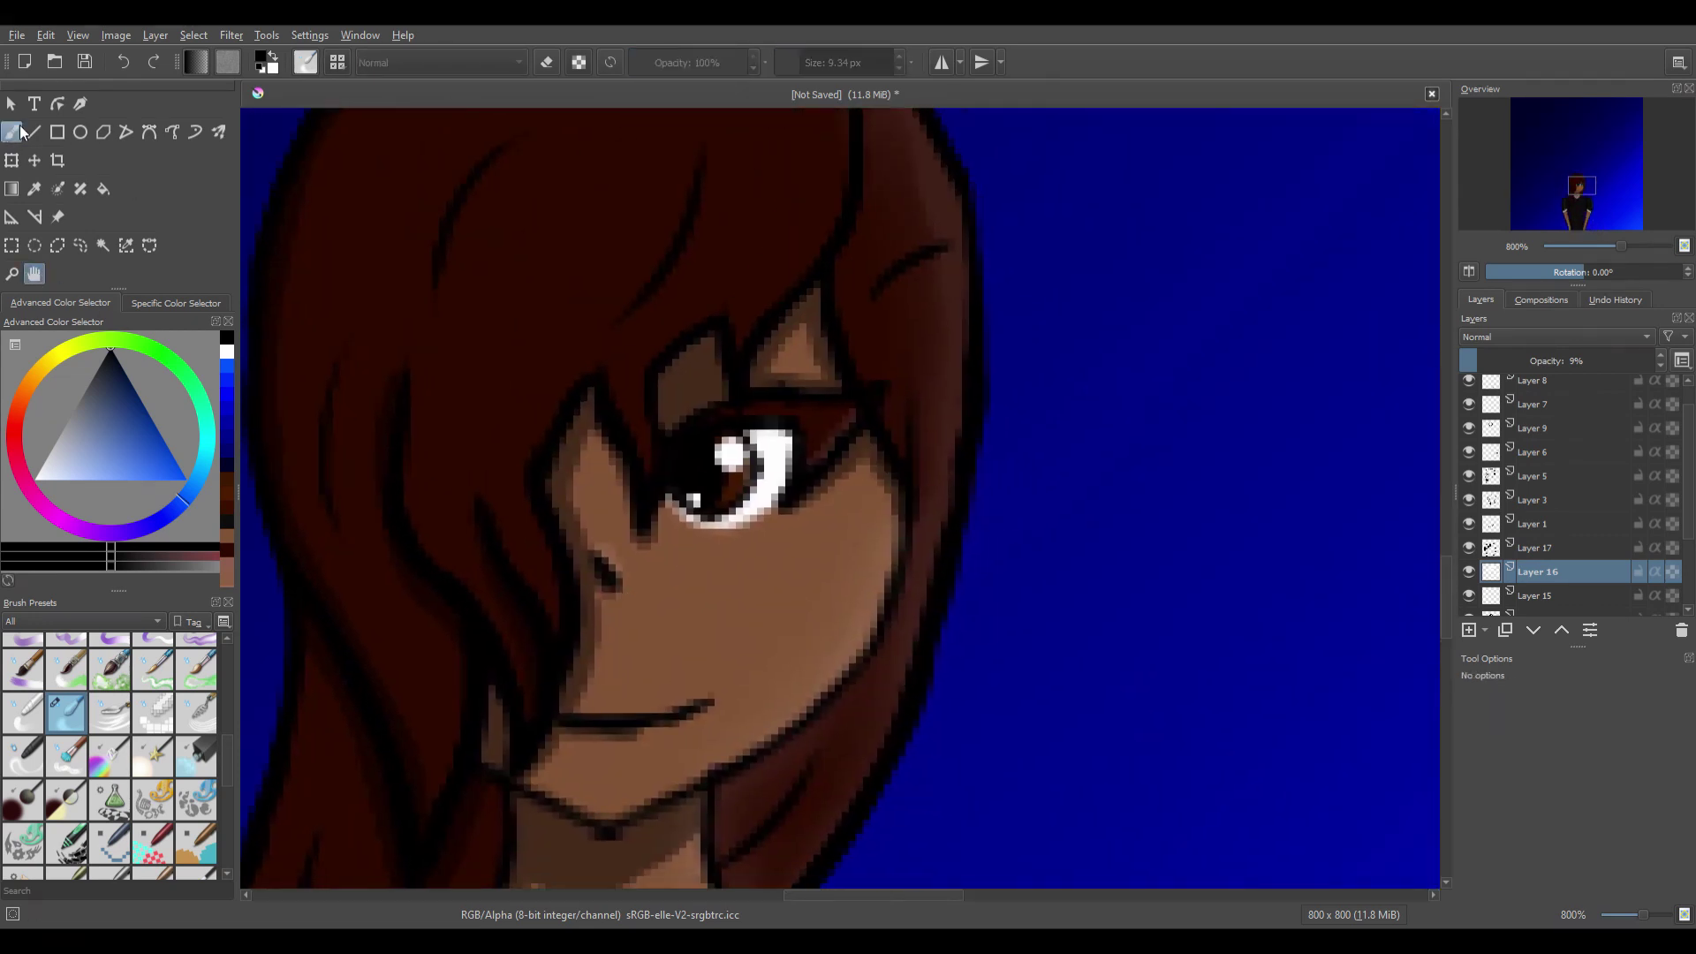
{"action": "left_click", "coordinate": [12, 131]}
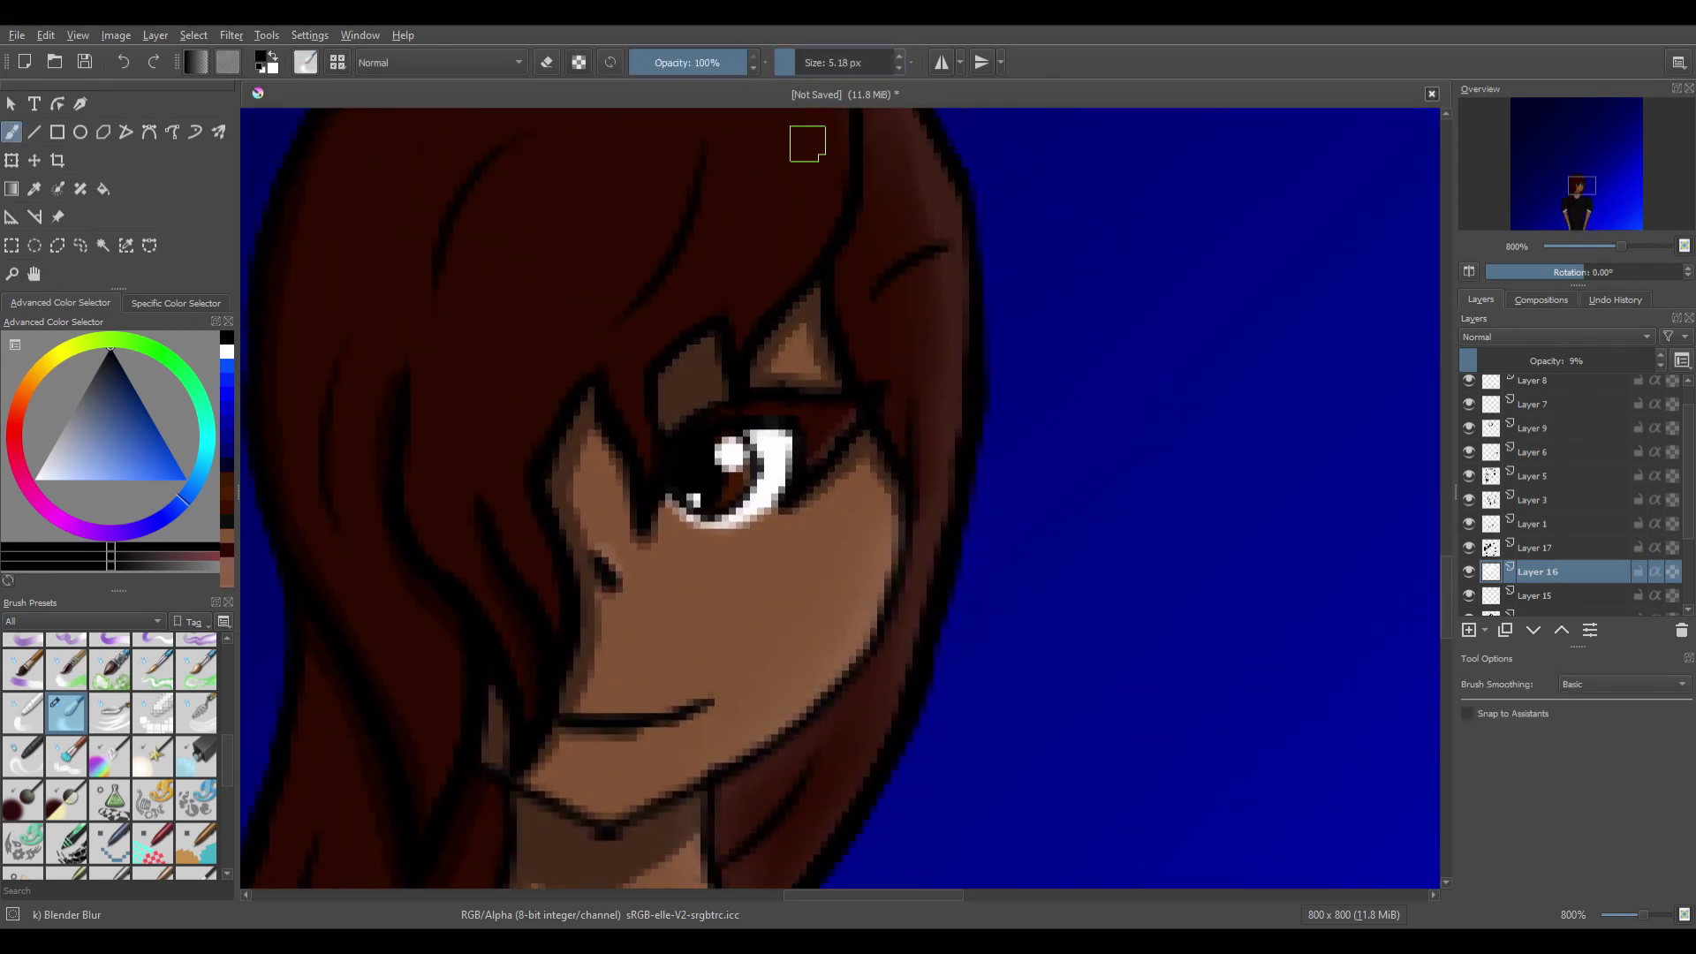
{"action": "left_click", "coordinate": [34, 274]}
{"action": "mouse_move", "coordinate": [602, 438]}
{"action": "left_mouse_down"}
{"action": "mouse_move", "coordinate": [607, 603]}
{"action": "mouse_move", "coordinate": [658, 642]}
{"action": "left_mouse_up"}
{"action": "left_click", "coordinate": [1490, 545]}
{"action": "left_click", "coordinate": [12, 131]}
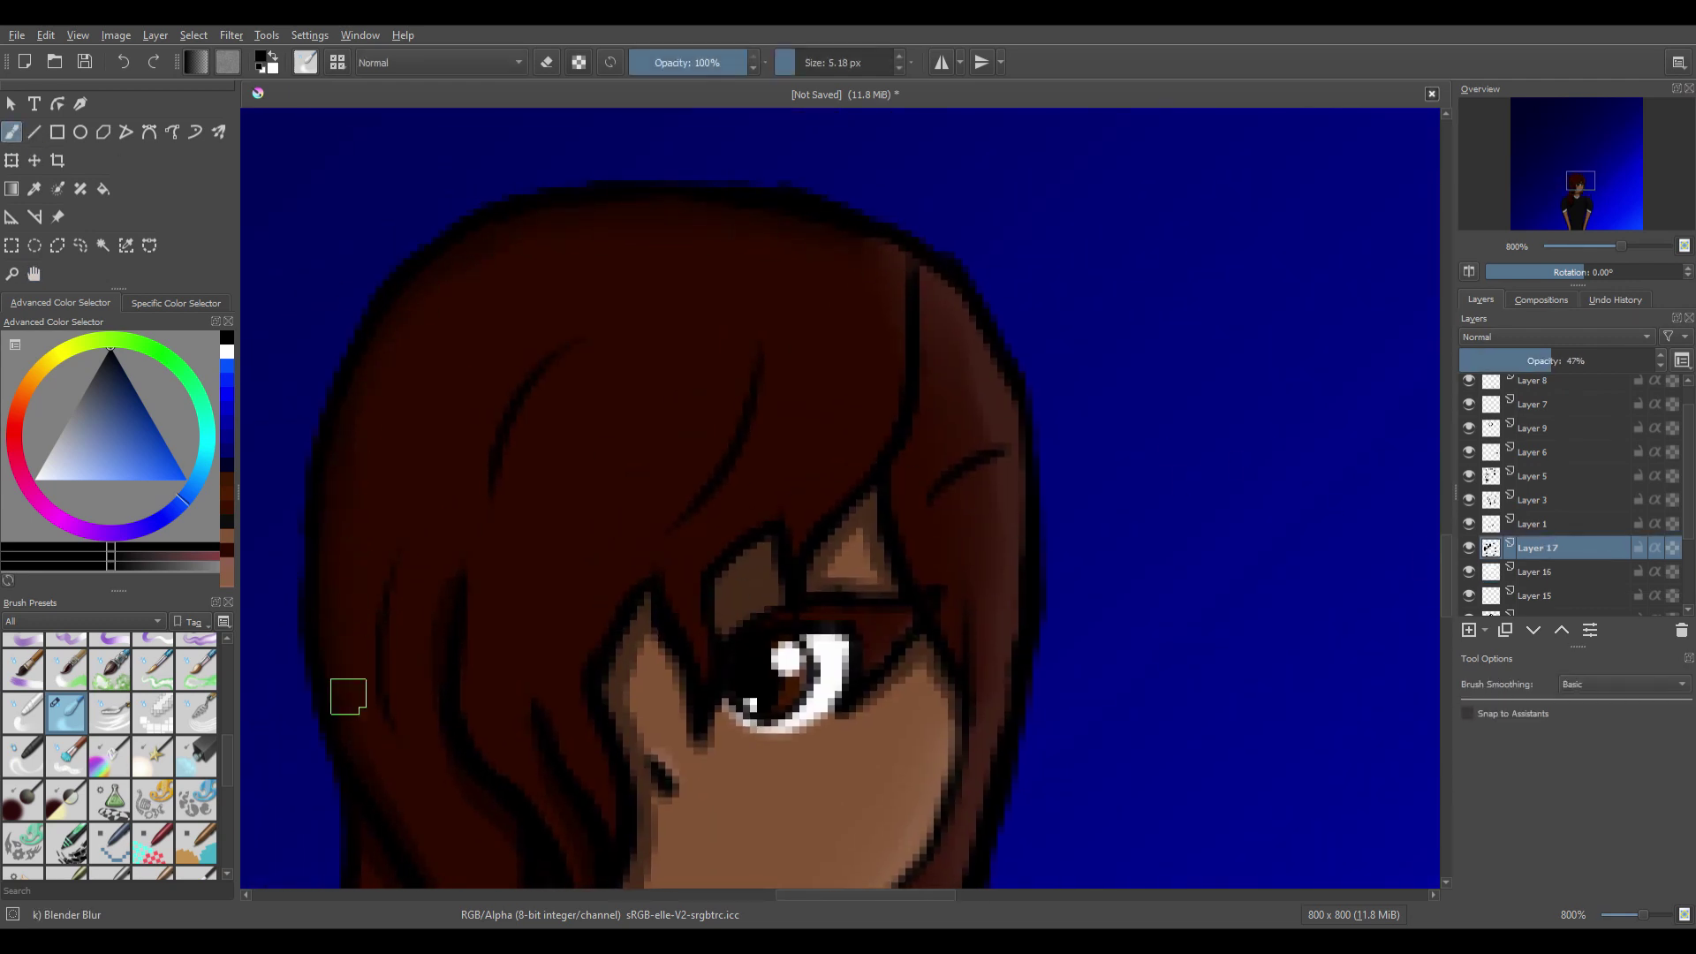
Blur the Layer 17 shading on the face beside the hair and on the neck under the chin.
{"action": "key", "text": "space"}
{"action": "left_click_drag", "start_coordinate": [368, 530], "coordinate": [487, 115]}
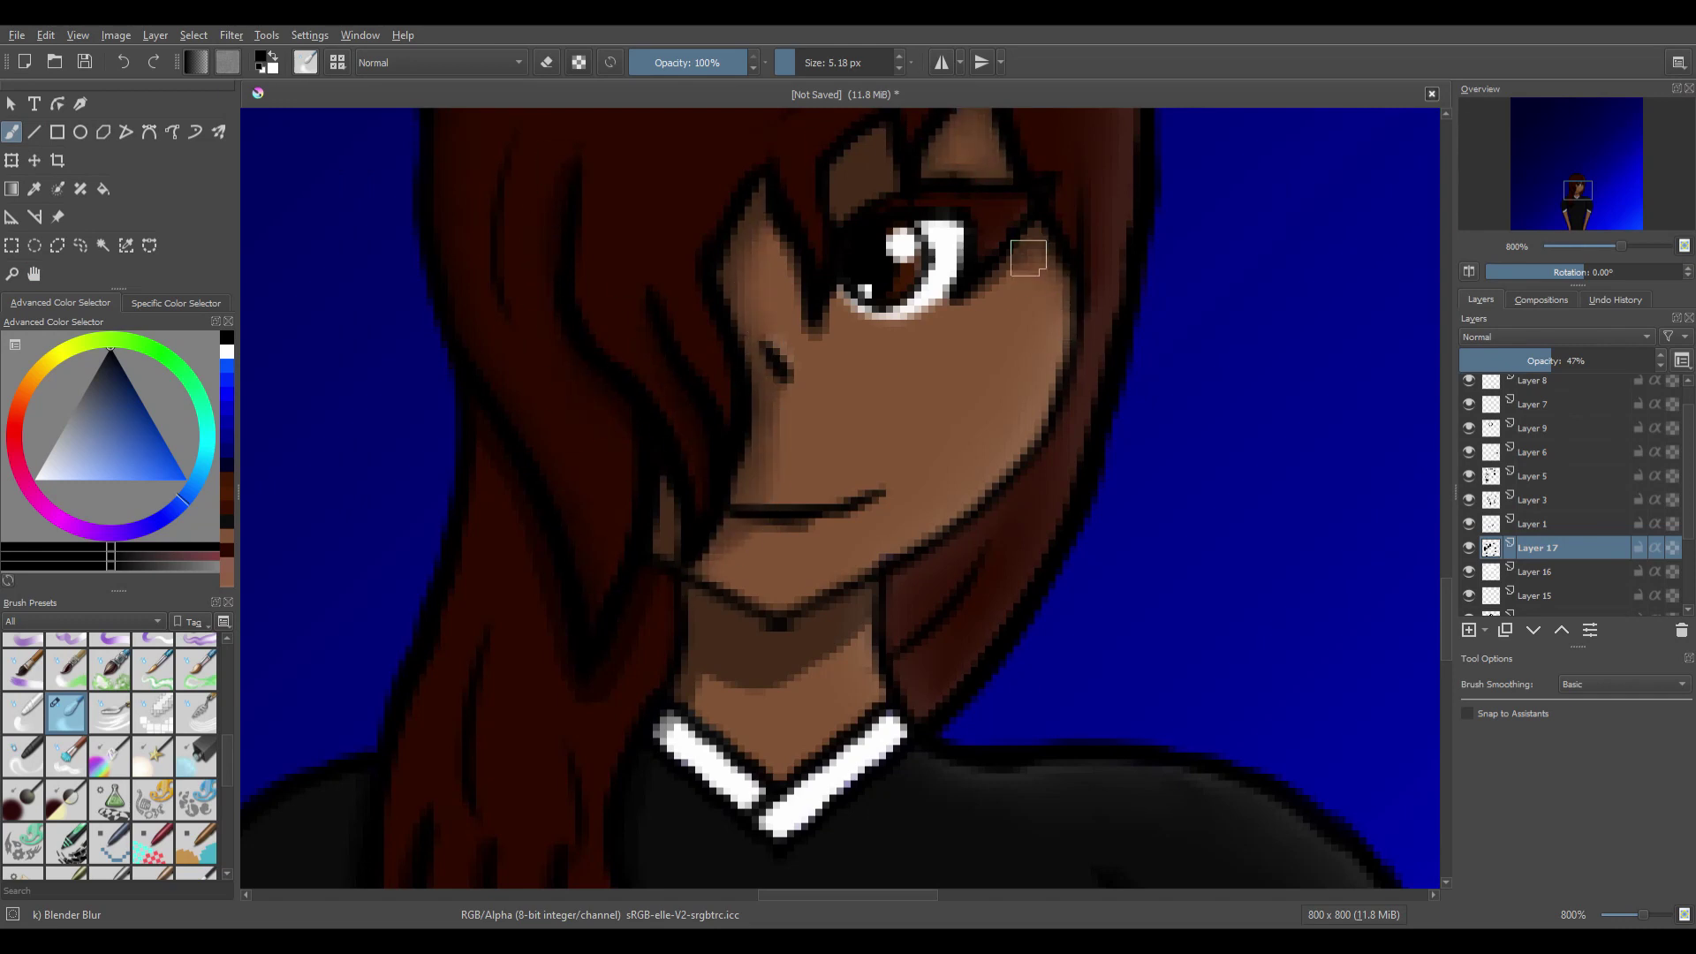
{"action": "left_click_drag", "start_coordinate": [859, 644], "coordinate": [713, 704]}
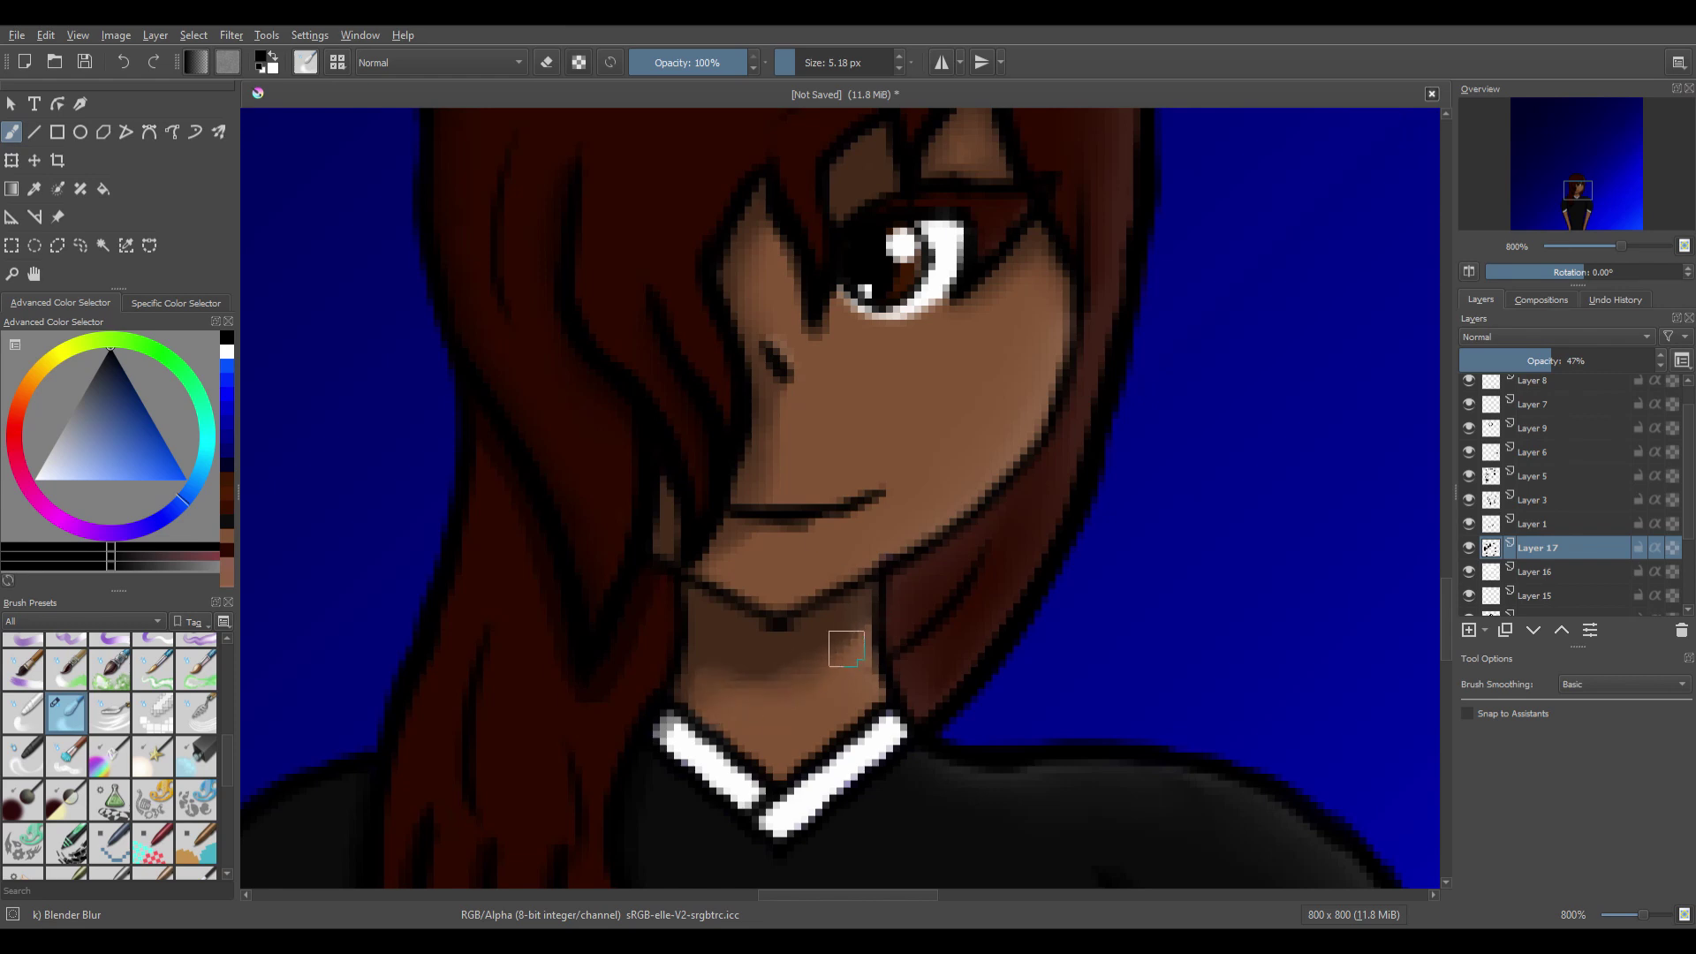
Blur the Layer 17 shading along the long hair strands over the shoulder, down to their tips.
{"action": "left_click", "coordinate": [33, 273]}
{"action": "left_click_drag", "start_coordinate": [354, 442], "coordinate": [477, 265]}
{"action": "key", "text": "b"}
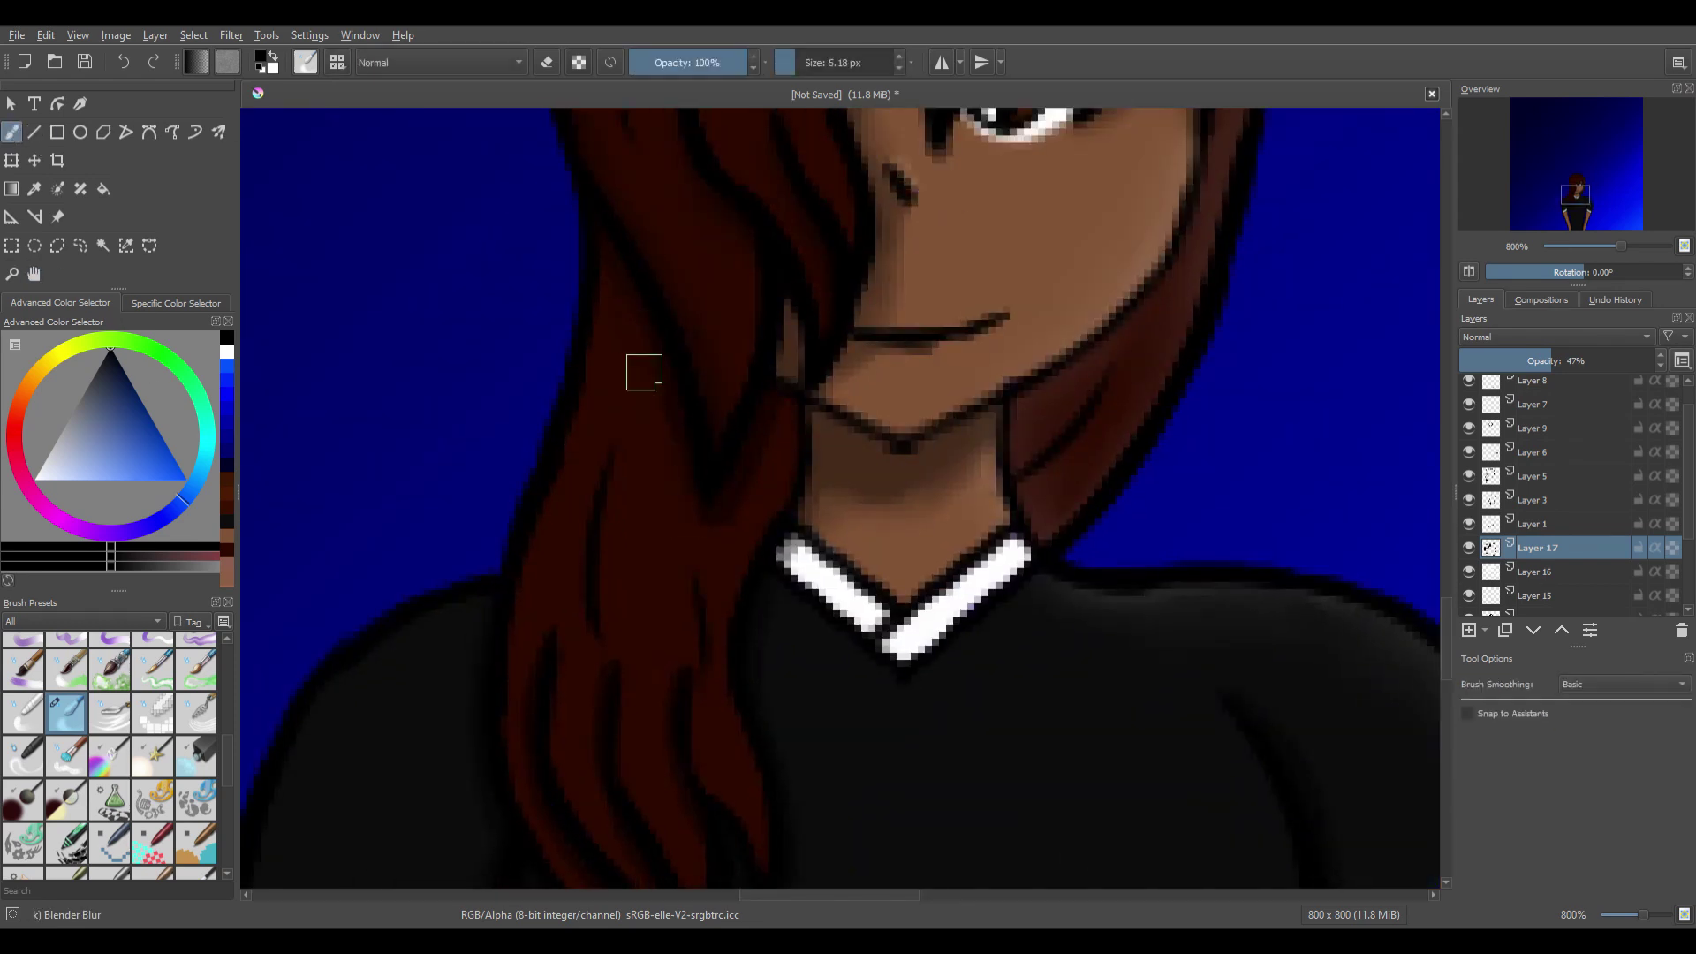
{"action": "left_click", "coordinate": [34, 273]}
{"action": "left_click_drag", "start_coordinate": [531, 696], "coordinate": [553, 363]}
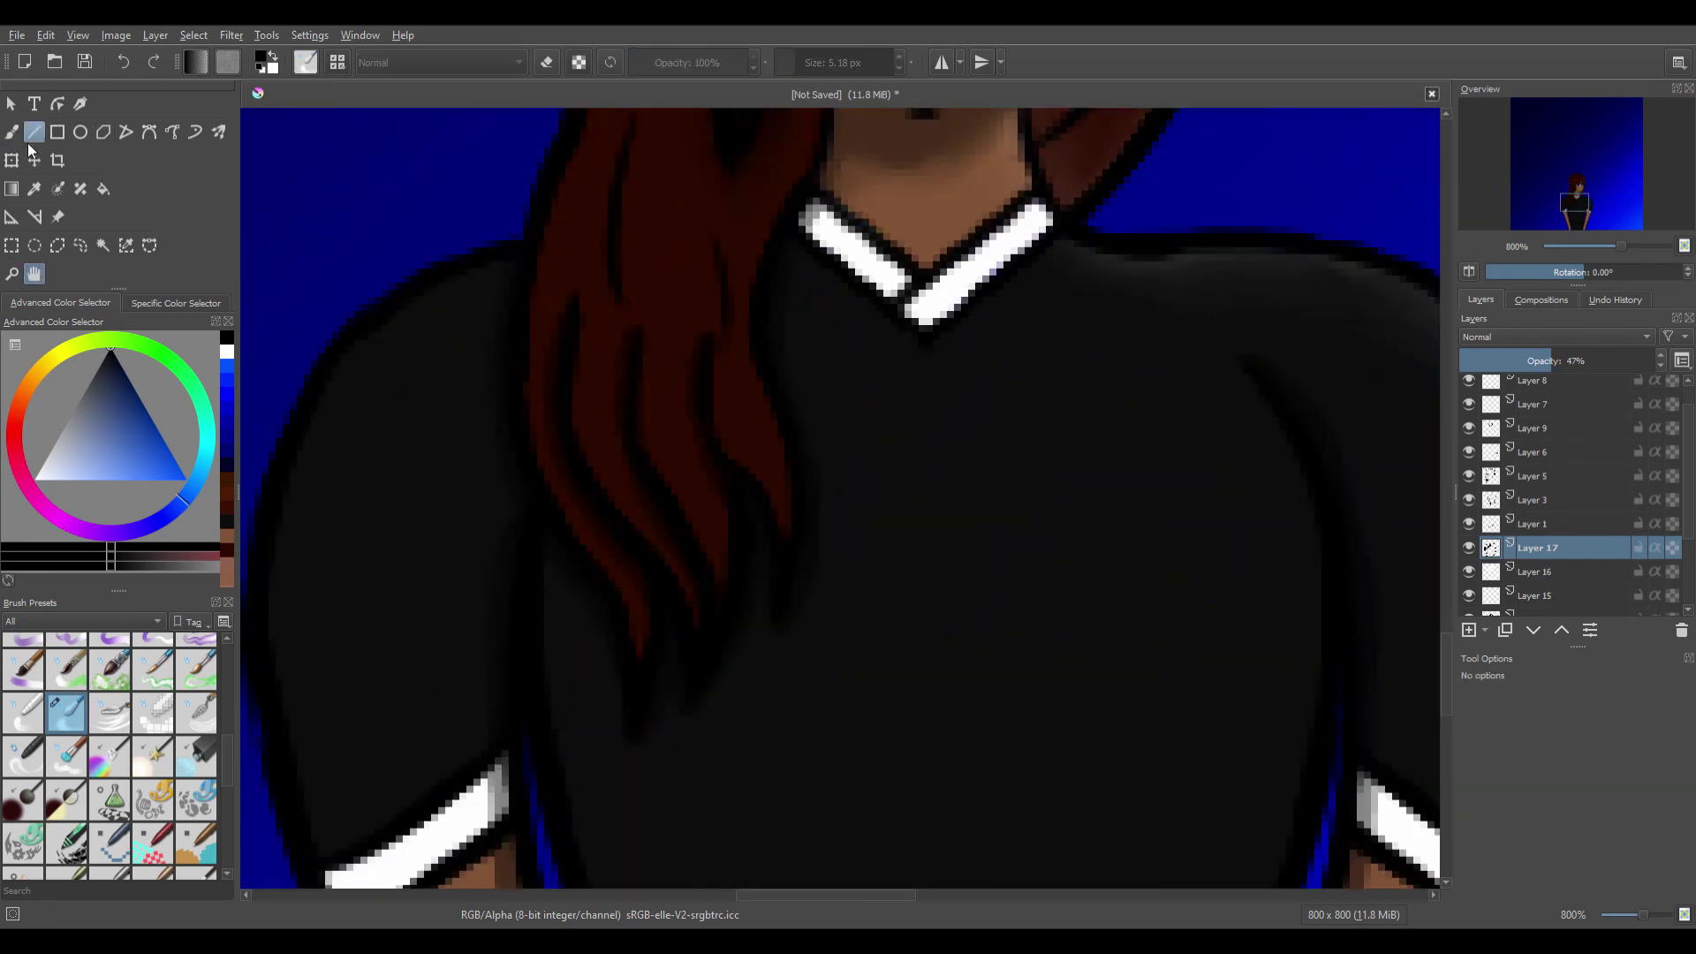
{"action": "left_click", "coordinate": [11, 132]}
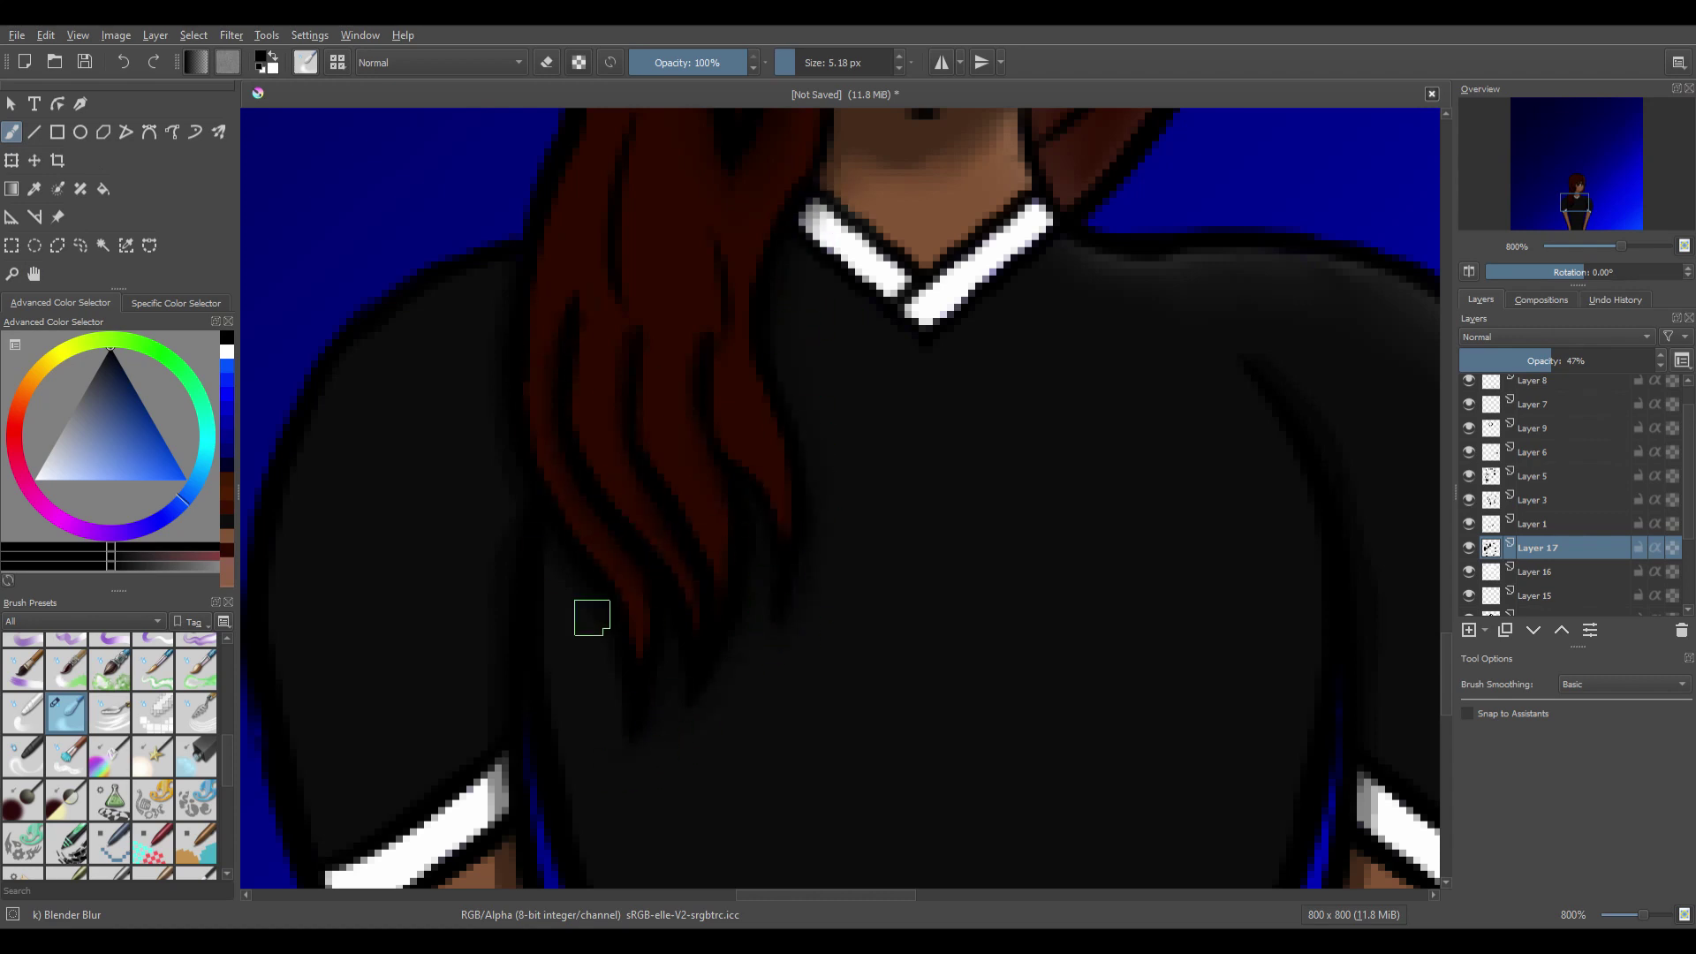
Blur the Layer 17 shading along the inner edge of the left forearm.
{"action": "left_click_drag", "start_coordinate": [495, 795], "coordinate": [570, 269]}
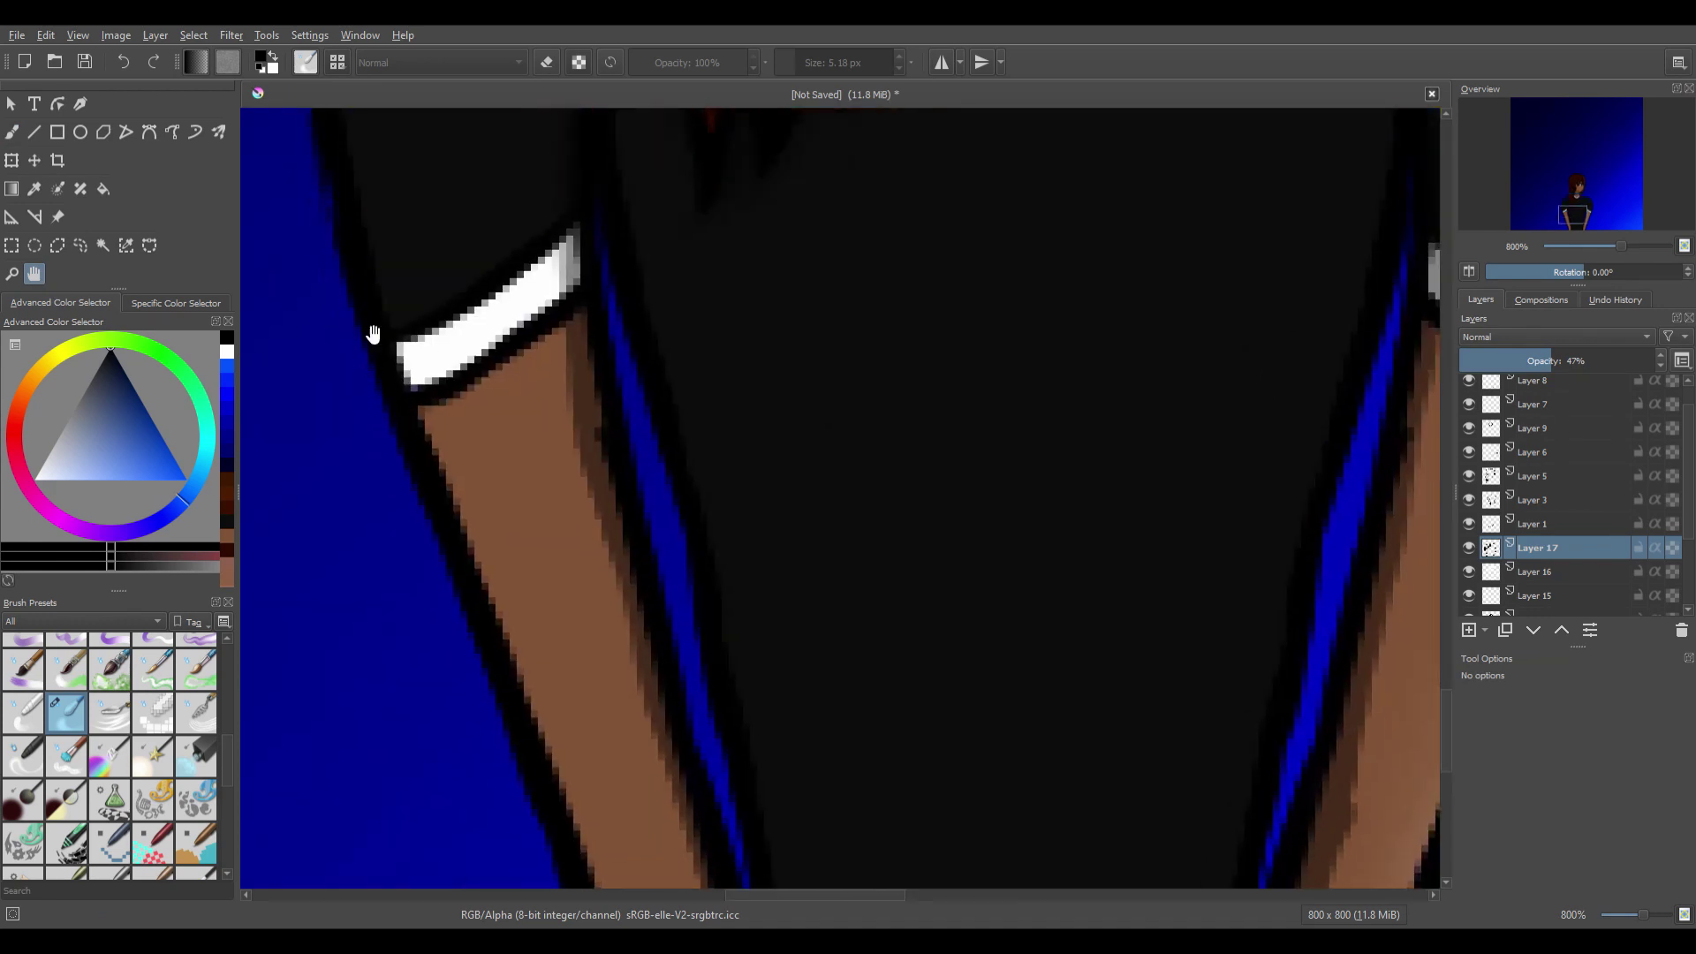
{"action": "mouse_move", "coordinate": [606, 576]}
{"action": "left_mouse_down"}
{"action": "mouse_move", "coordinate": [600, 342]}
{"action": "mouse_move", "coordinate": [681, 795]}
{"action": "left_mouse_up"}
{"action": "left_click", "coordinate": [34, 273]}
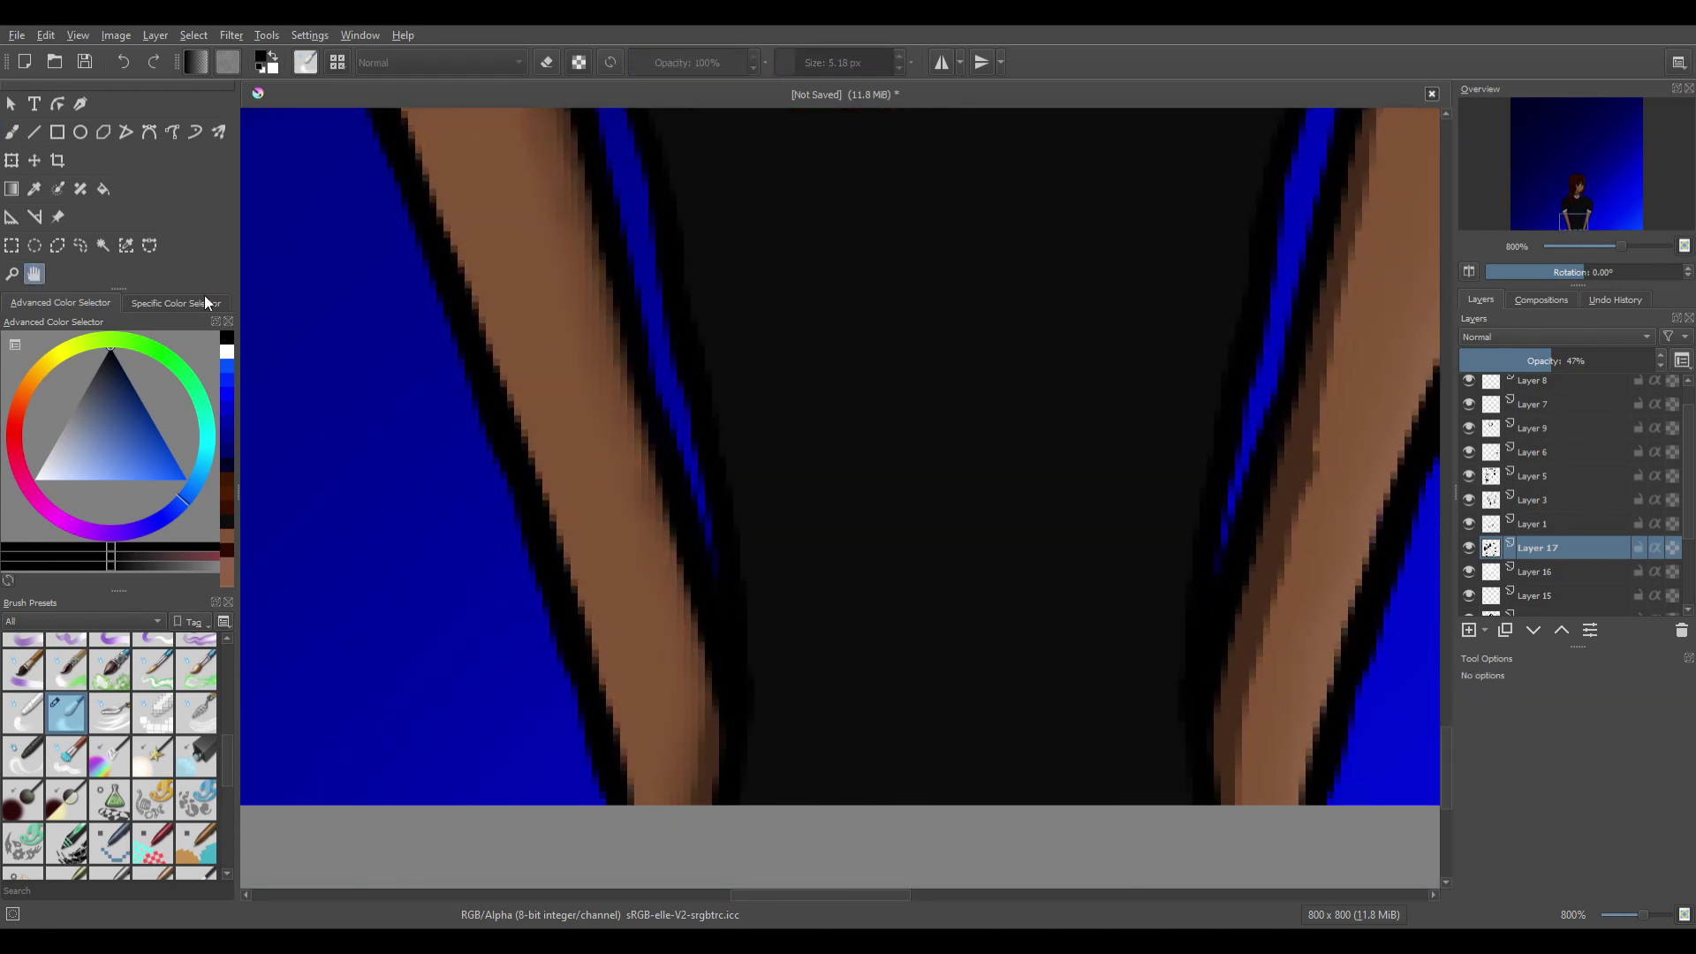
Blur the Layer 17 shading along the right sleeve's inner fold and the inner edge of the right forearm.
{"action": "left_click_drag", "start_coordinate": [848, 120], "coordinate": [1044, 884]}
{"action": "left_click_drag", "start_coordinate": [1045, 712], "coordinate": [181, 719]}
{"action": "key", "text": "b"}
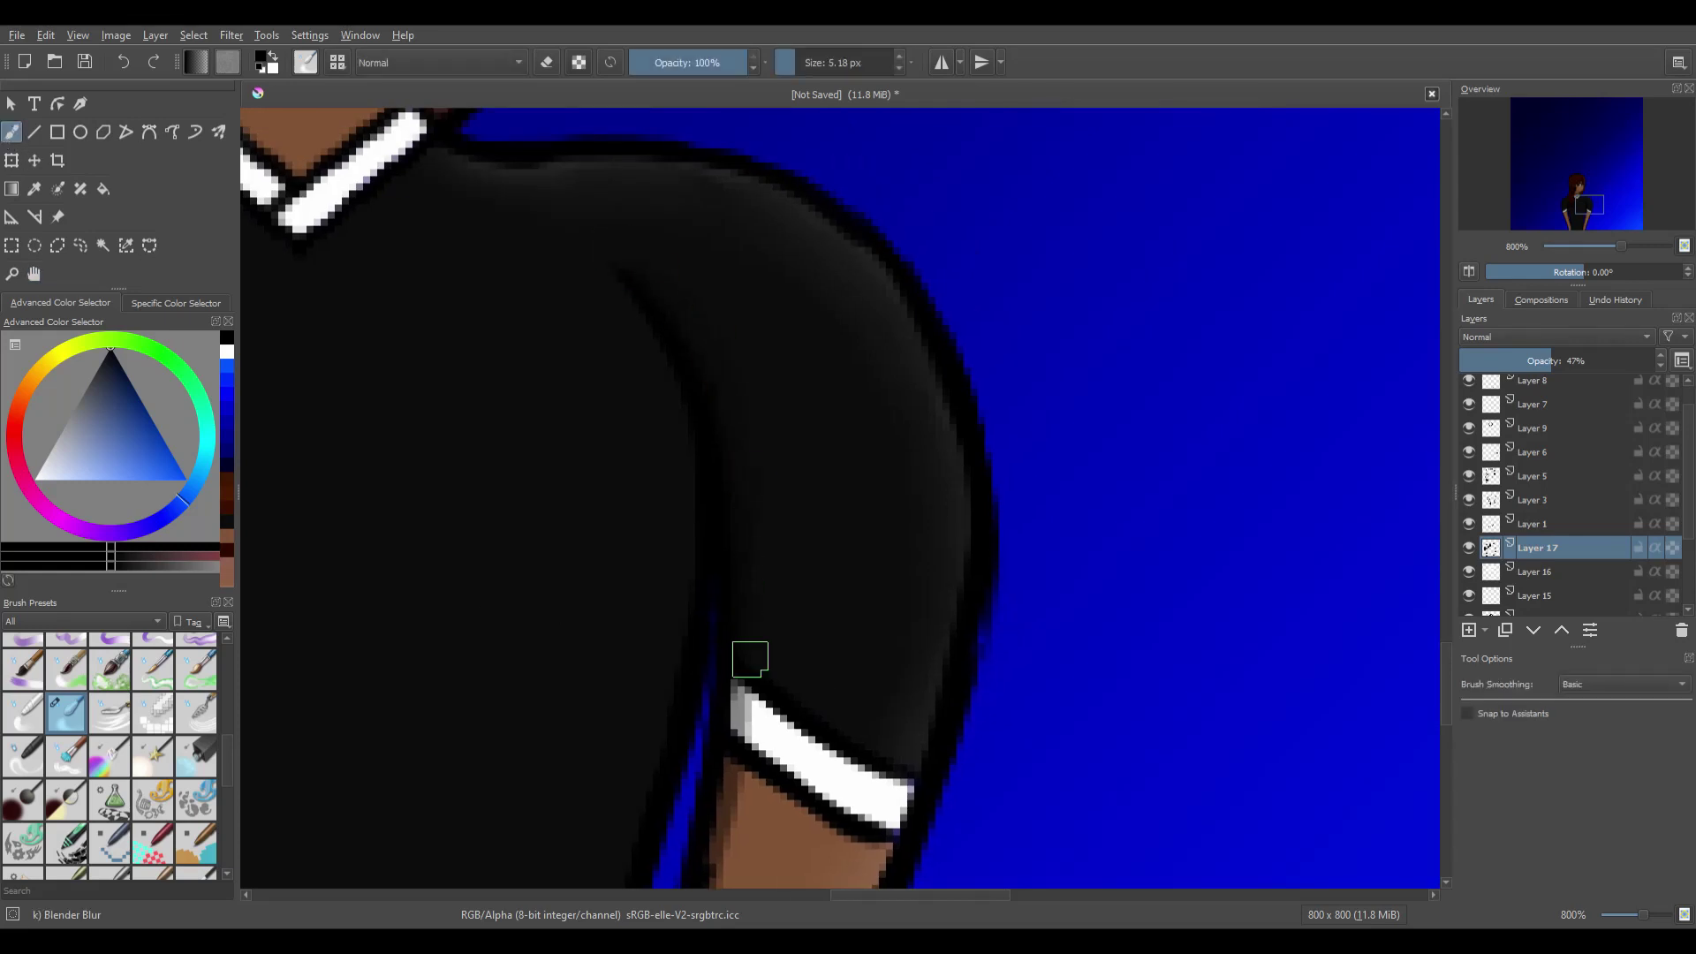
{"action": "mouse_move", "coordinate": [750, 658]}
{"action": "left_mouse_down"}
{"action": "mouse_move", "coordinate": [719, 881]}
{"action": "mouse_move", "coordinate": [732, 115]}
{"action": "left_mouse_up"}
{"action": "left_click", "coordinate": [34, 273]}
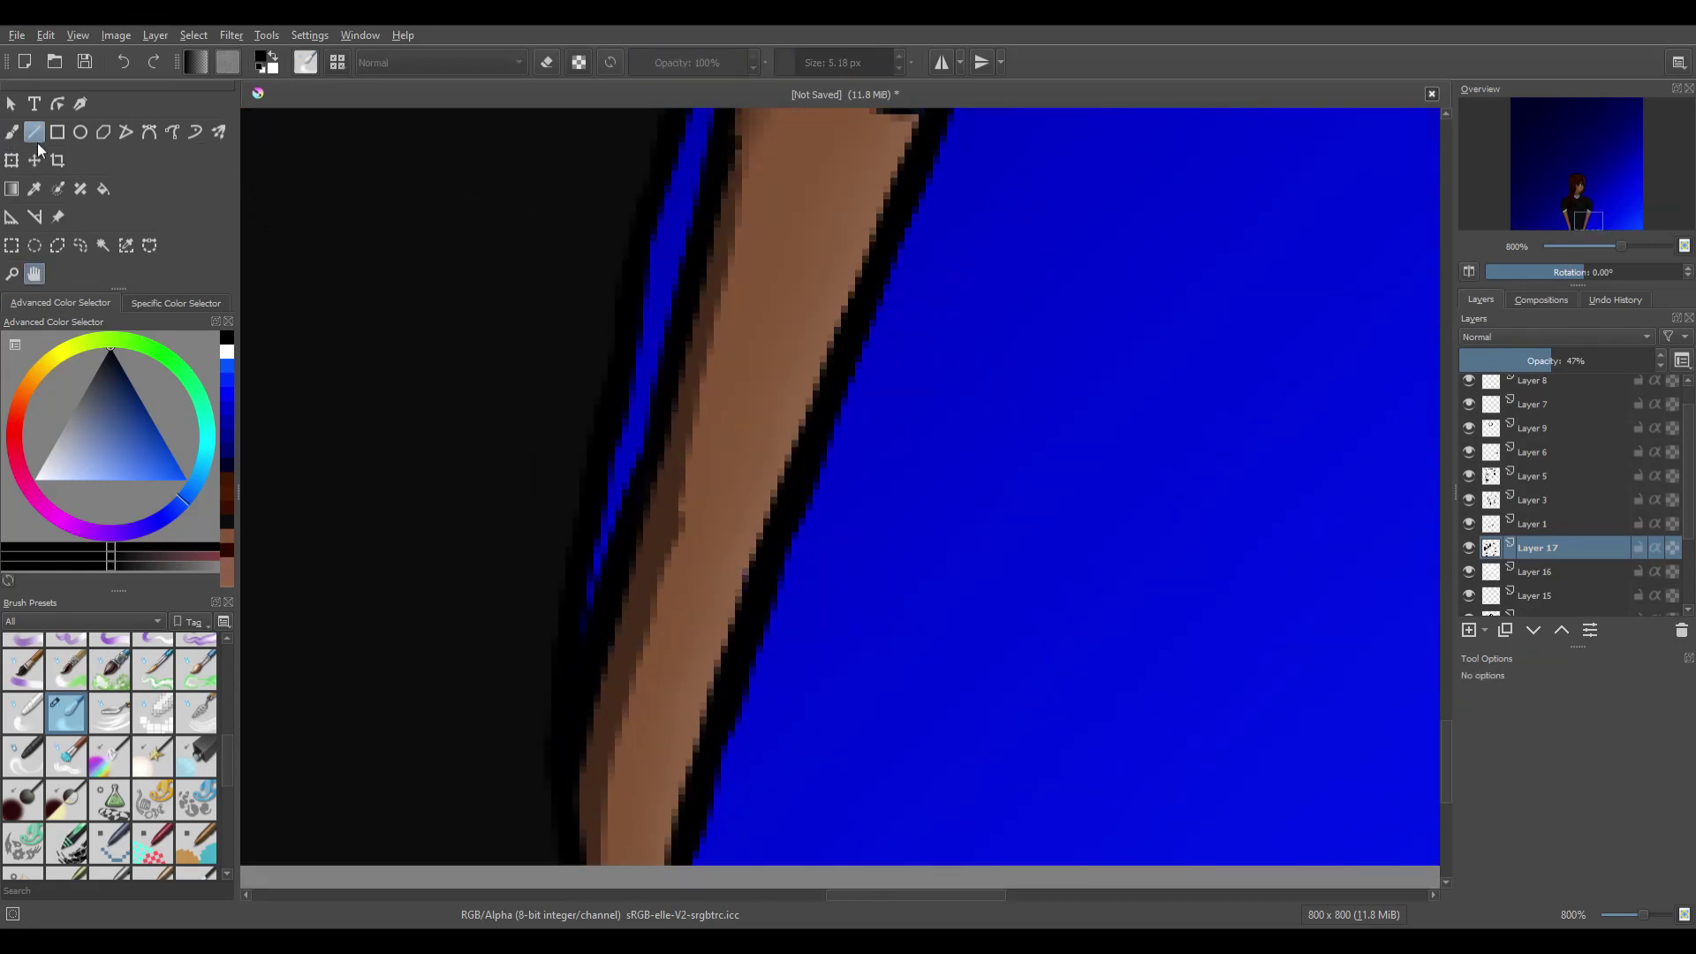
{"action": "left_click", "coordinate": [12, 132]}
{"action": "left_click_drag", "start_coordinate": [740, 172], "coordinate": [607, 839]}
Add a new layer directly below Layer 11, behind the character.
{"action": "left_click", "coordinate": [34, 273]}
{"action": "scroll", "coordinate": [1101, 331], "scroll_direction": "down", "scroll_amount": 4}
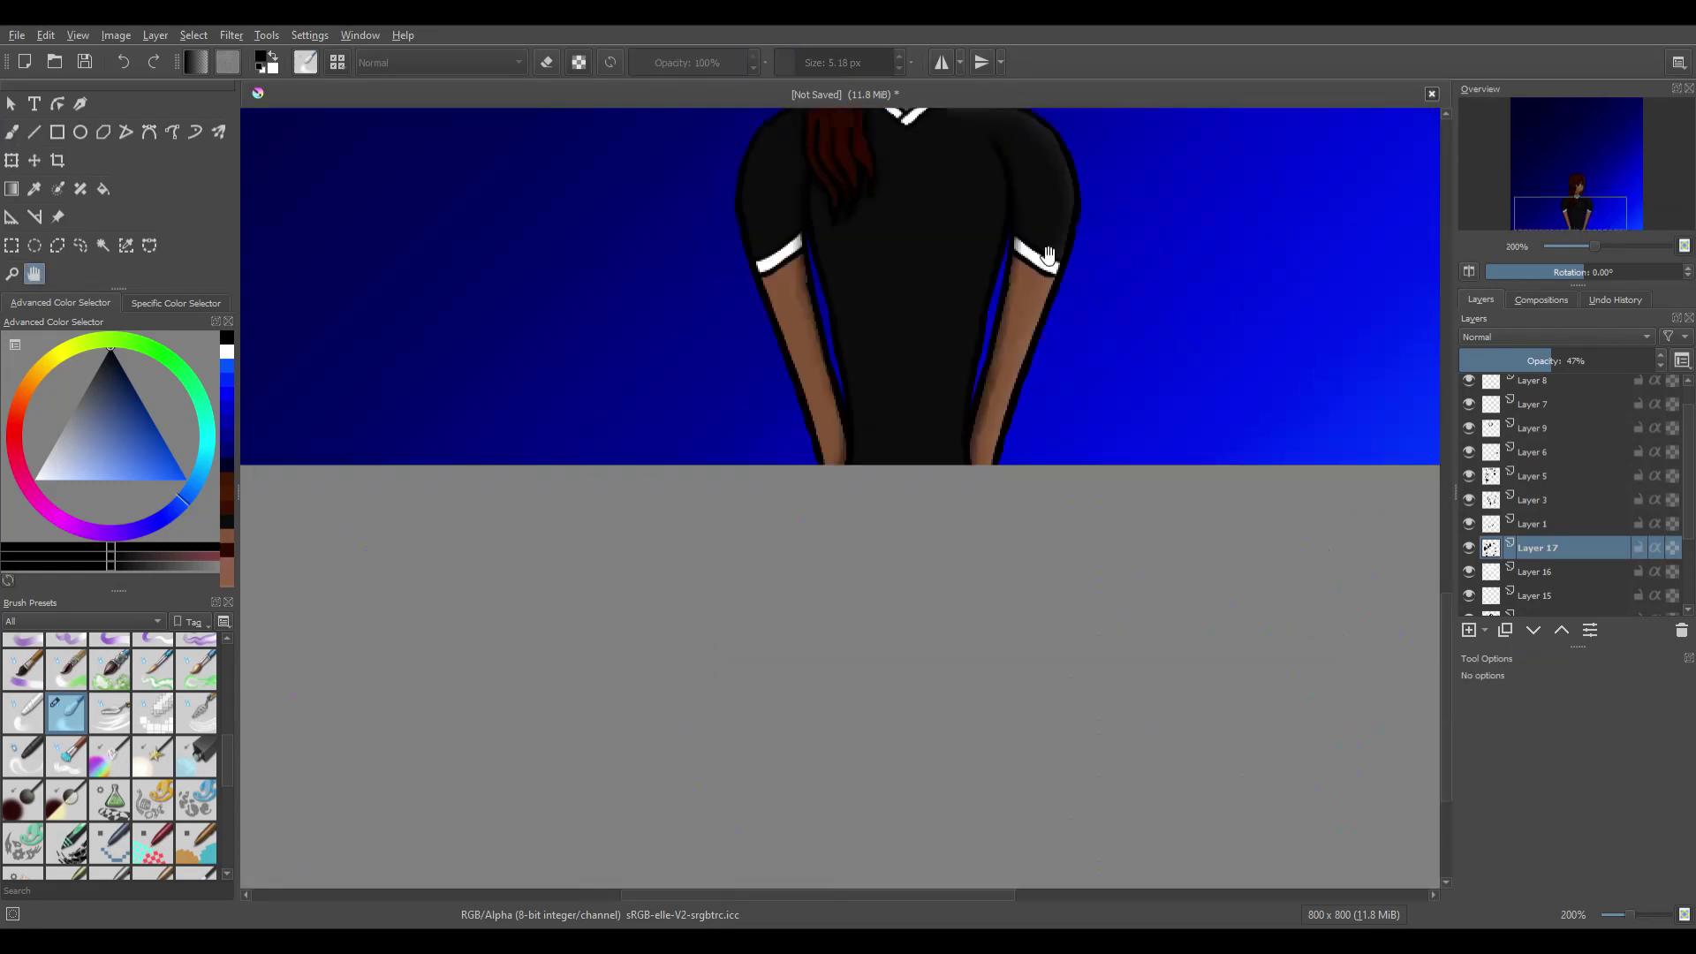
{"action": "left_click_drag", "start_coordinate": [1048, 255], "coordinate": [912, 507]}
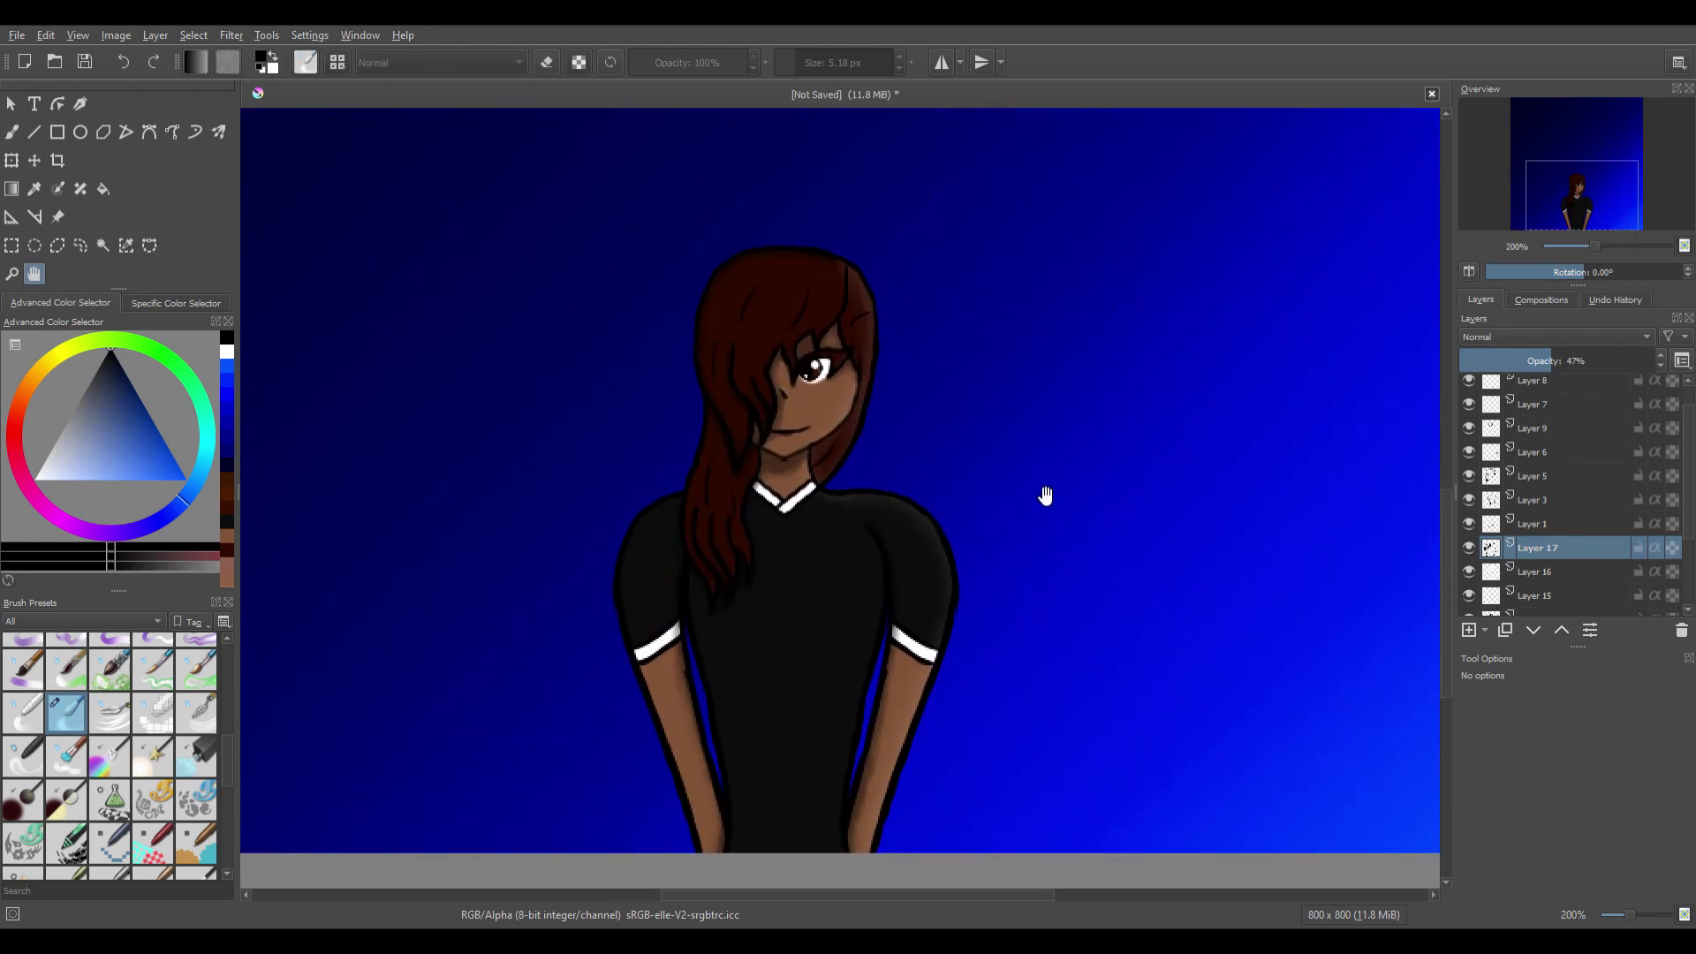
{"action": "scroll", "coordinate": [1045, 496], "scroll_direction": "down", "scroll_amount": 2}
{"action": "scroll", "coordinate": [1509, 610], "scroll_direction": "down", "scroll_amount": 3}
{"action": "left_click", "coordinate": [1509, 609]}
{"action": "scroll", "coordinate": [176, 769], "scroll_direction": "down", "scroll_amount": 5}
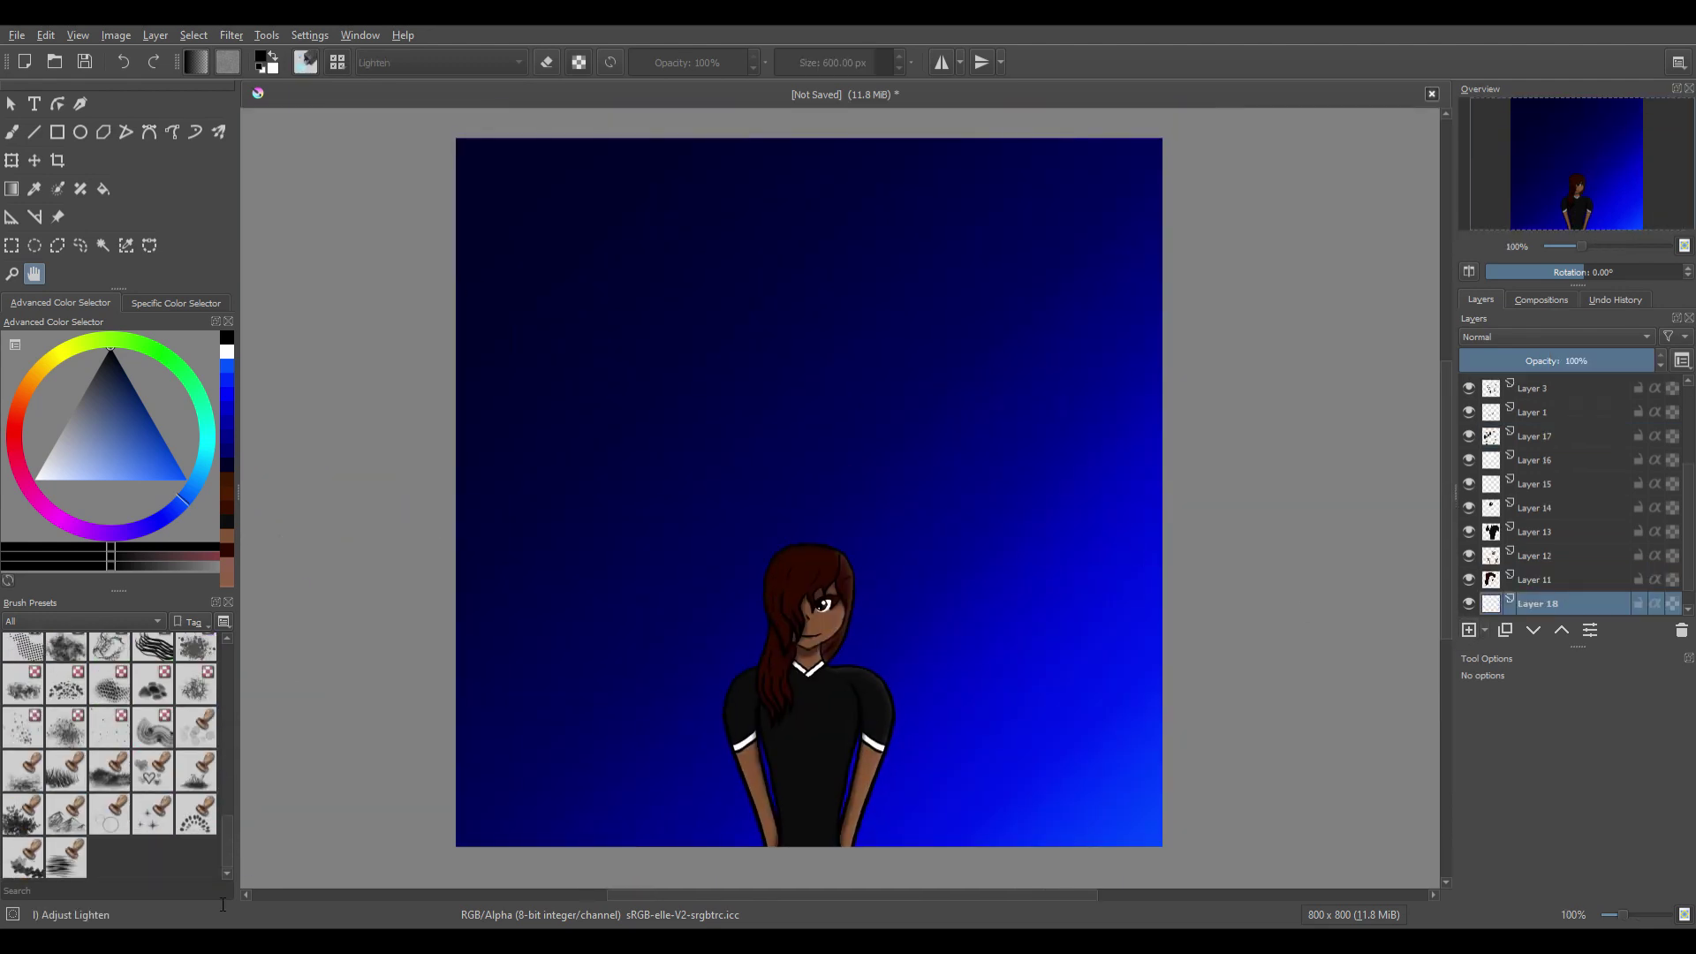
Paint white stars across the upper-left part of the sky with Texture Starfield at 250 px.
{"action": "left_click", "coordinate": [109, 726]}
{"action": "left_click", "coordinate": [11, 131]}
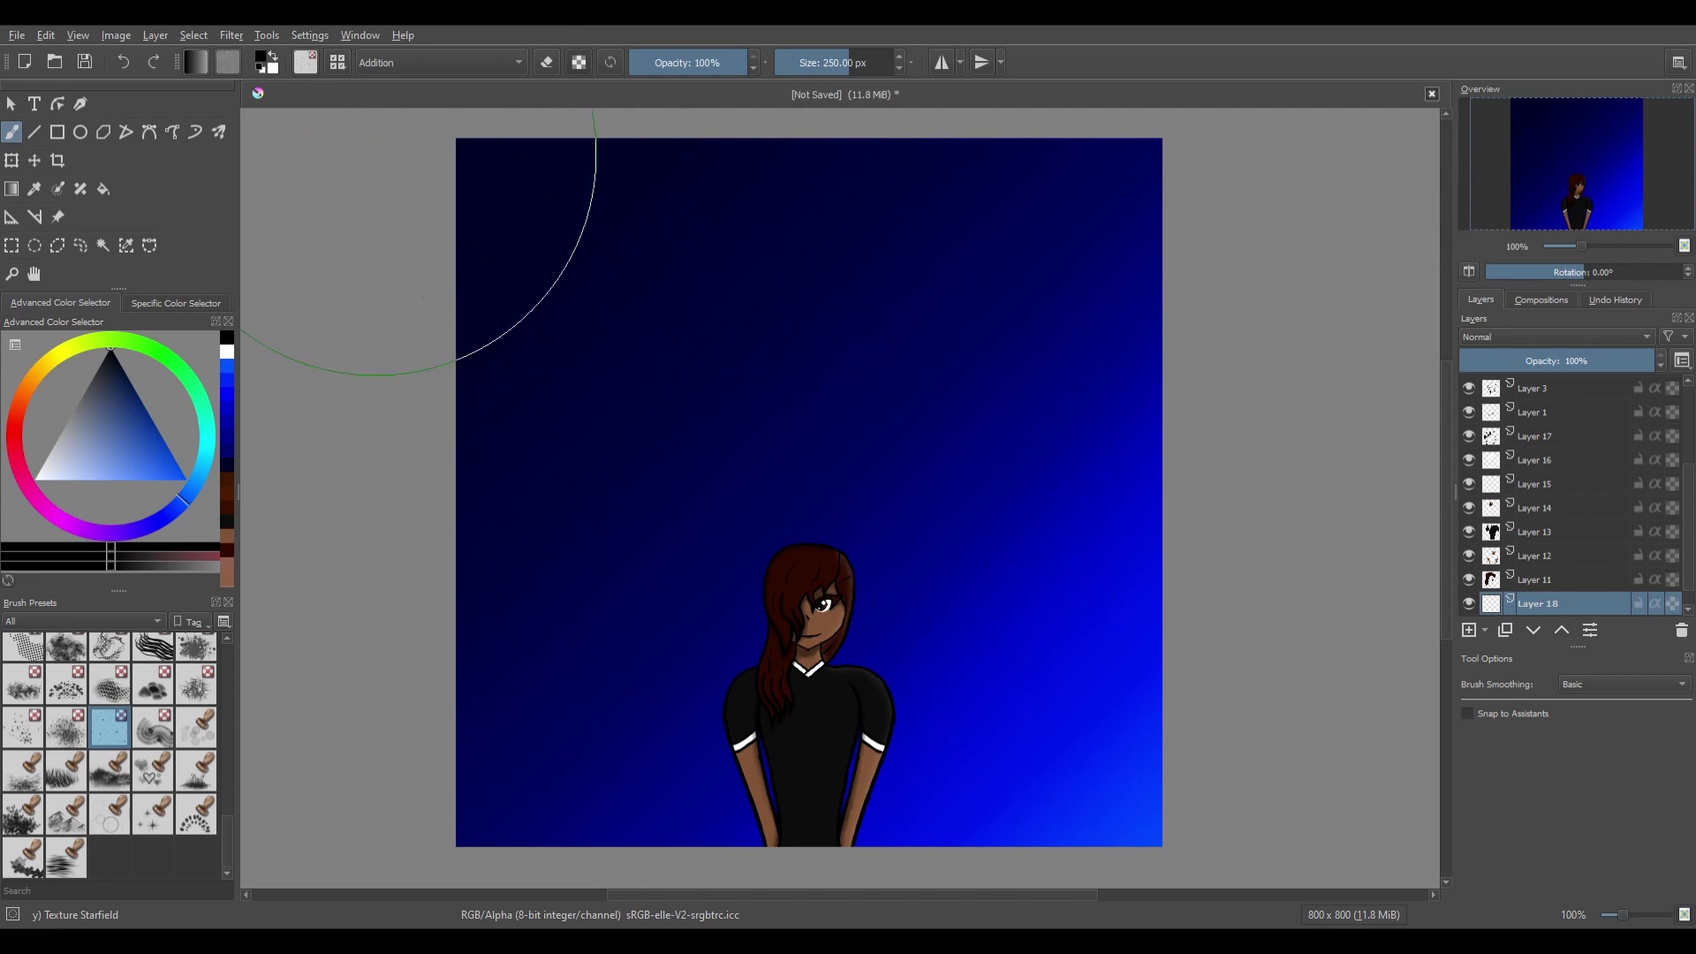
{"action": "key", "text": "x"}
{"action": "mouse_move", "coordinate": [378, 151]}
{"action": "left_mouse_down"}
{"action": "mouse_move", "coordinate": [829, 132]}
{"action": "mouse_move", "coordinate": [458, 403]}
{"action": "mouse_move", "coordinate": [247, 397]}
{"action": "left_mouse_up"}
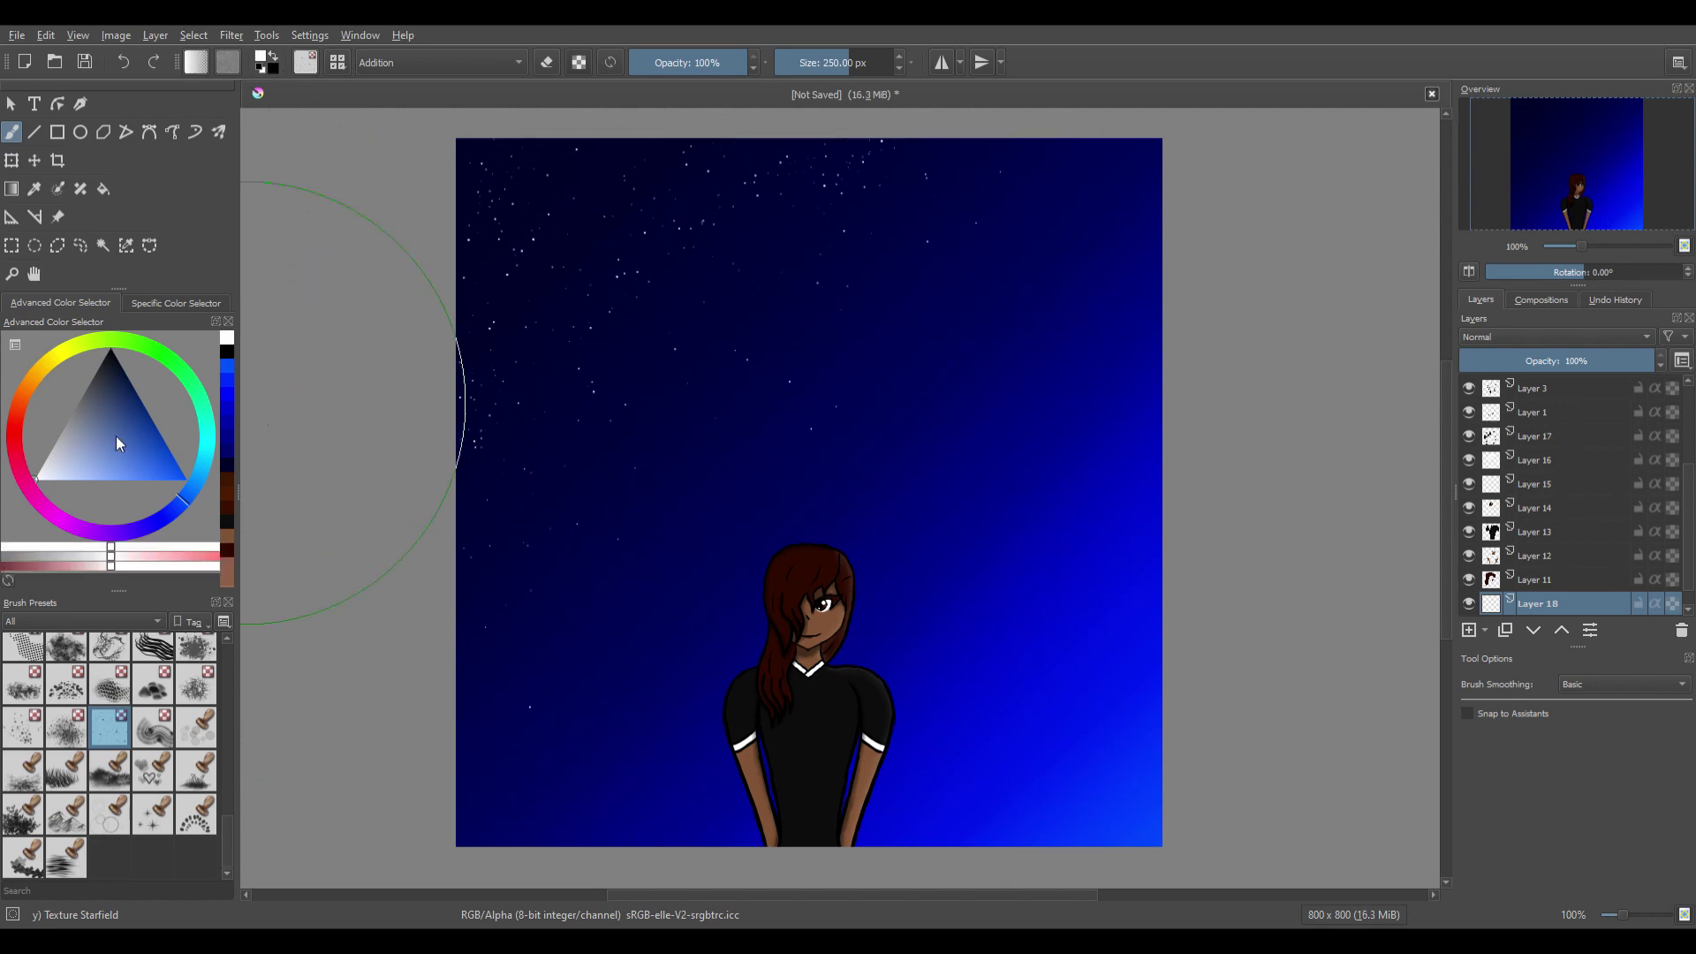
Paint a diagonal band of white stars across the middle of the sky on a new layer and lower that layer's opacity.
{"action": "left_click", "coordinate": [1468, 630]}
{"action": "left_click_drag", "start_coordinate": [1050, 235], "coordinate": [534, 754]}
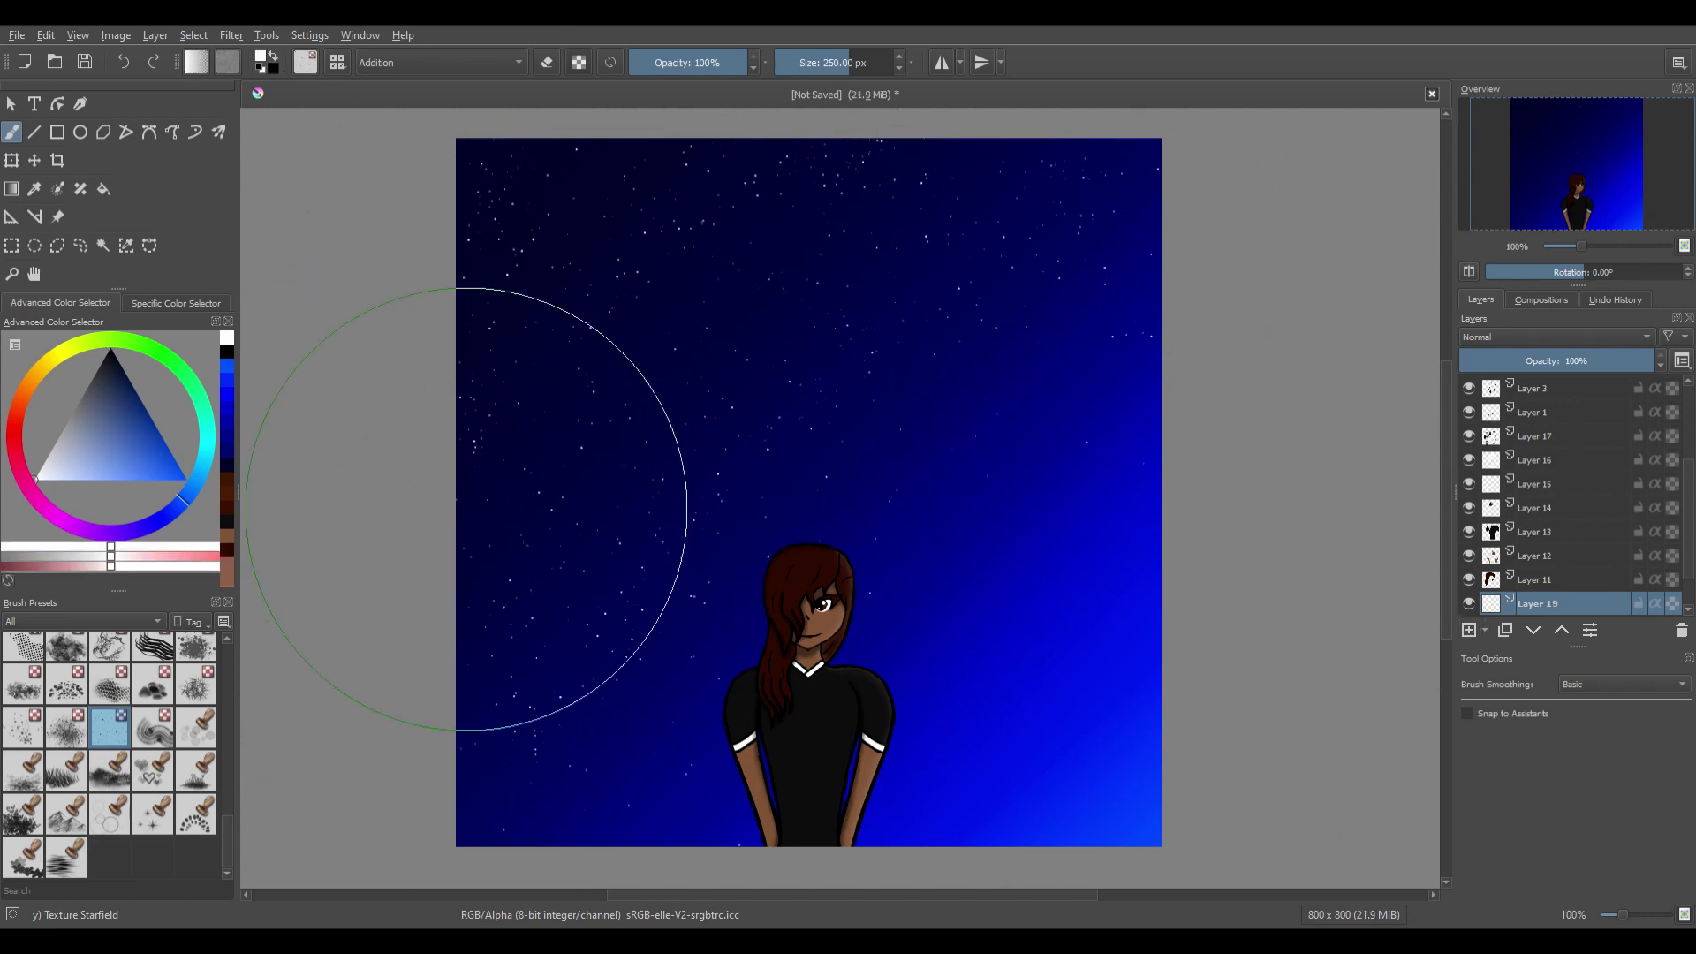
{"action": "left_click", "coordinate": [1558, 360]}
Paint another band of stars across the lower-right half of the sky on a new layer and reduce that layer's opacity.
{"action": "left_click", "coordinate": [1468, 630]}
{"action": "left_click_drag", "start_coordinate": [1010, 579], "coordinate": [1209, 383]}
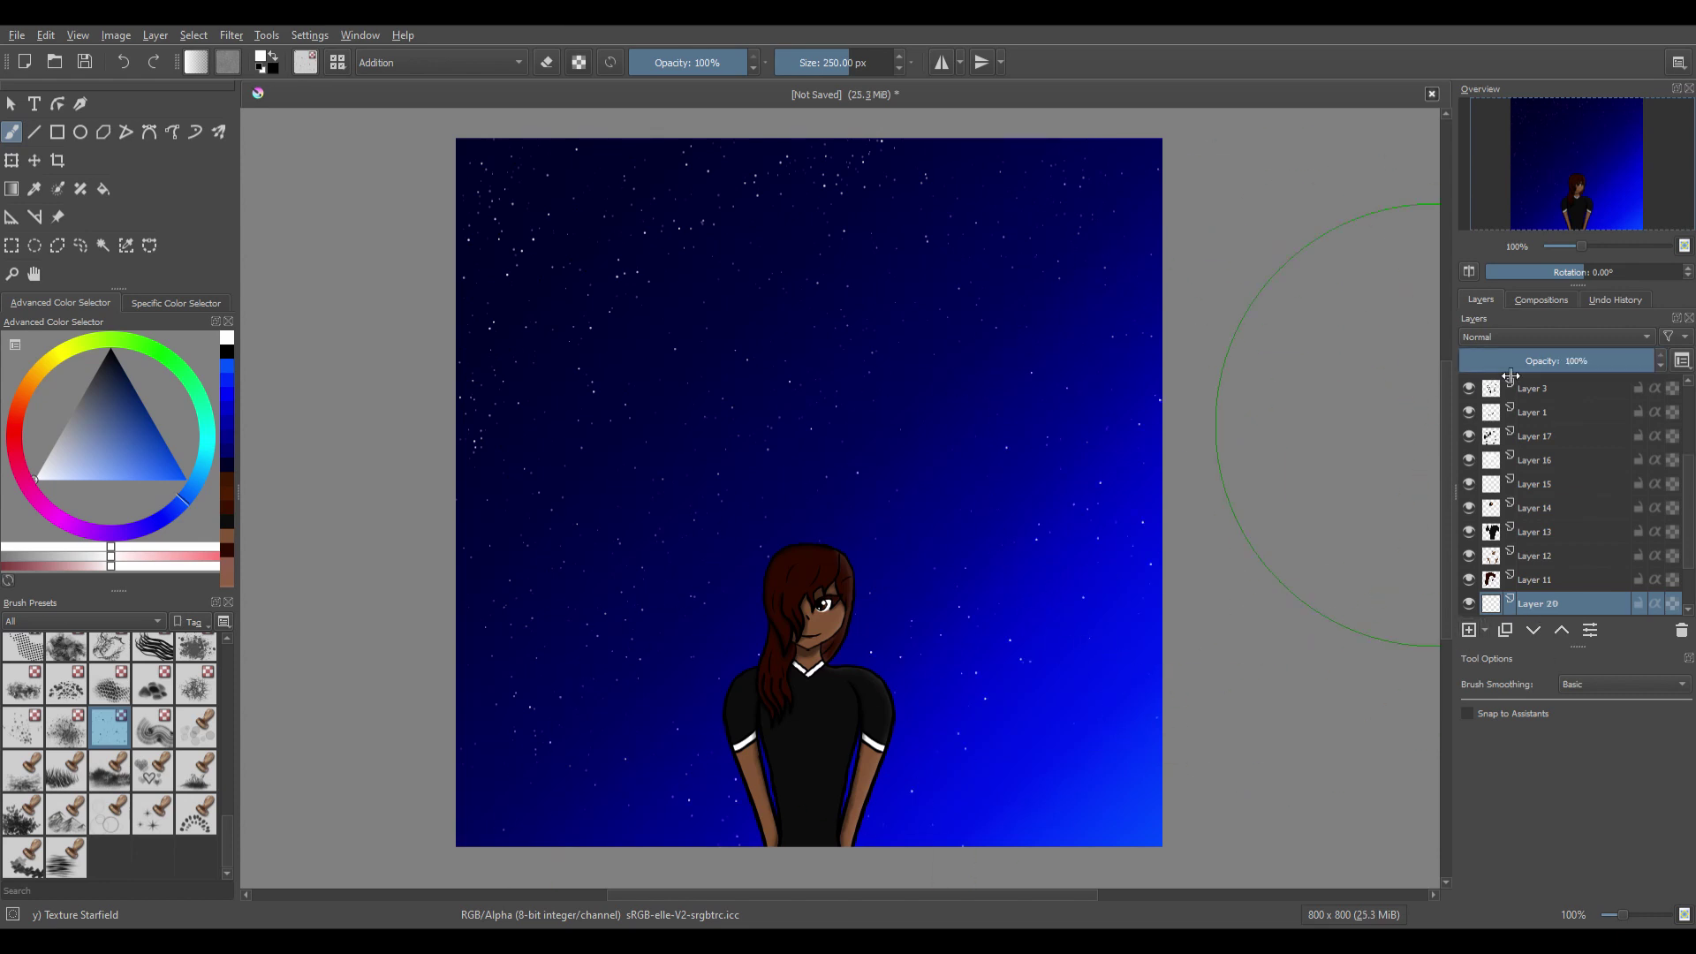
{"action": "left_click", "coordinate": [1499, 360]}
{"action": "scroll", "coordinate": [1571, 578], "scroll_direction": "down", "scroll_amount": 1}
Add a new layer for the stars in the lower-right corner of the sky and set its opacity to 15%.
{"action": "key", "text": "Insert"}
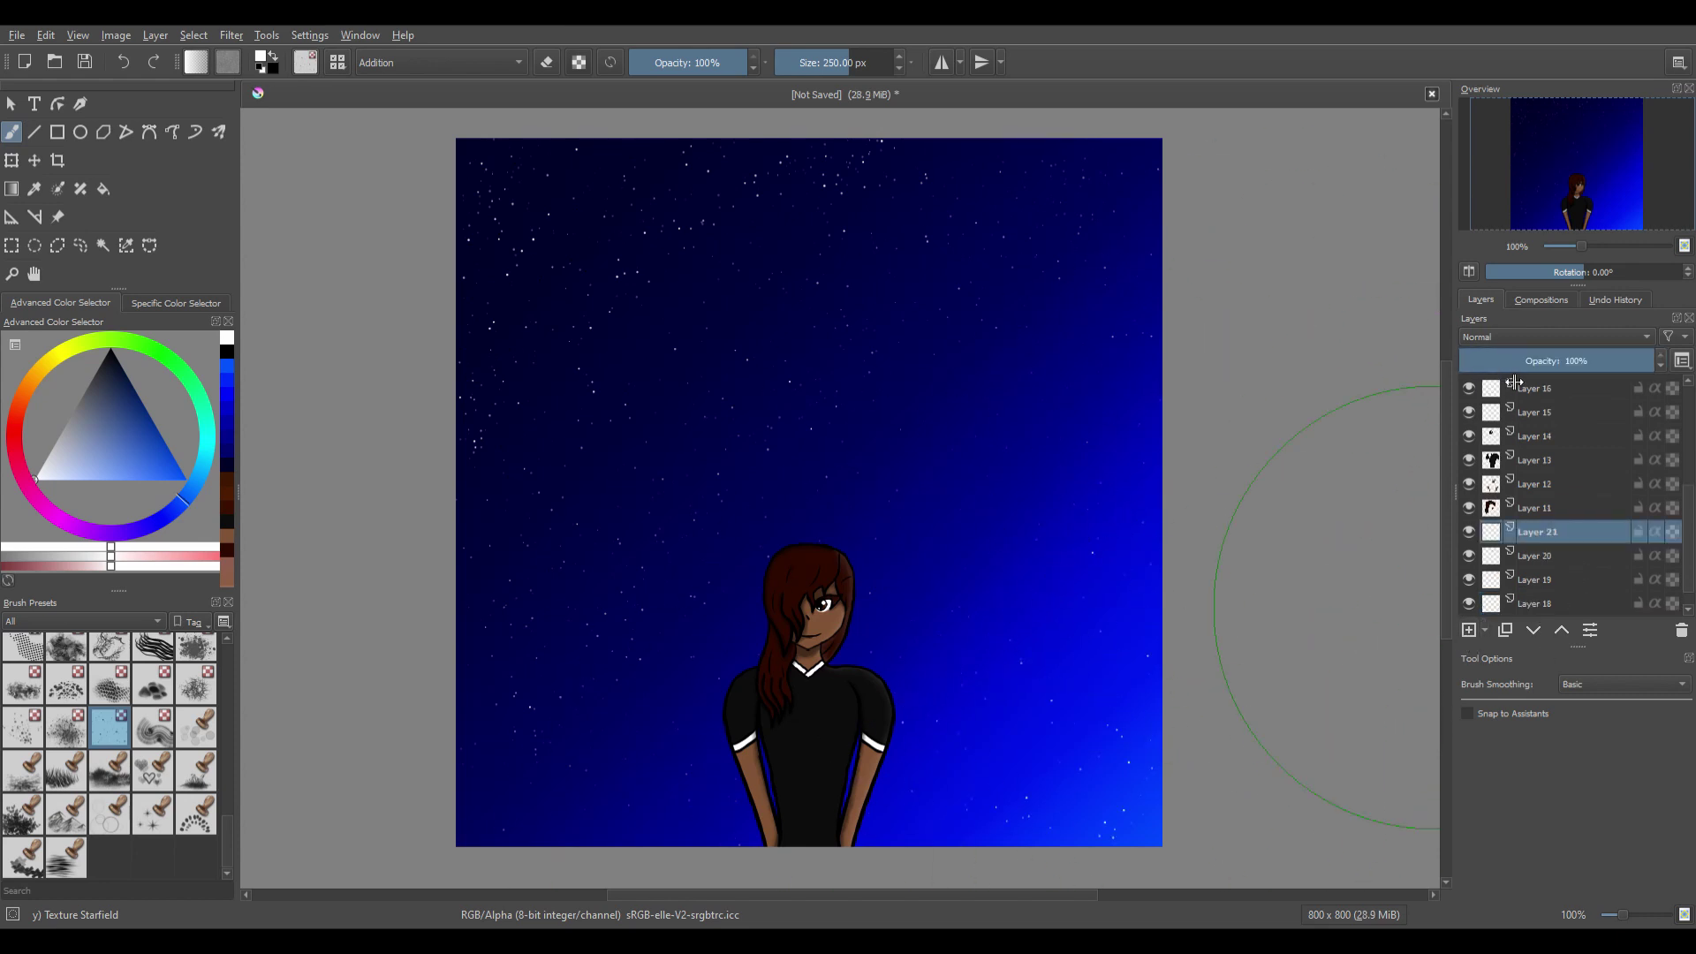
{"action": "left_click", "coordinate": [1484, 361]}
{"action": "scroll", "coordinate": [1546, 512], "scroll_direction": "down", "scroll_amount": 1}
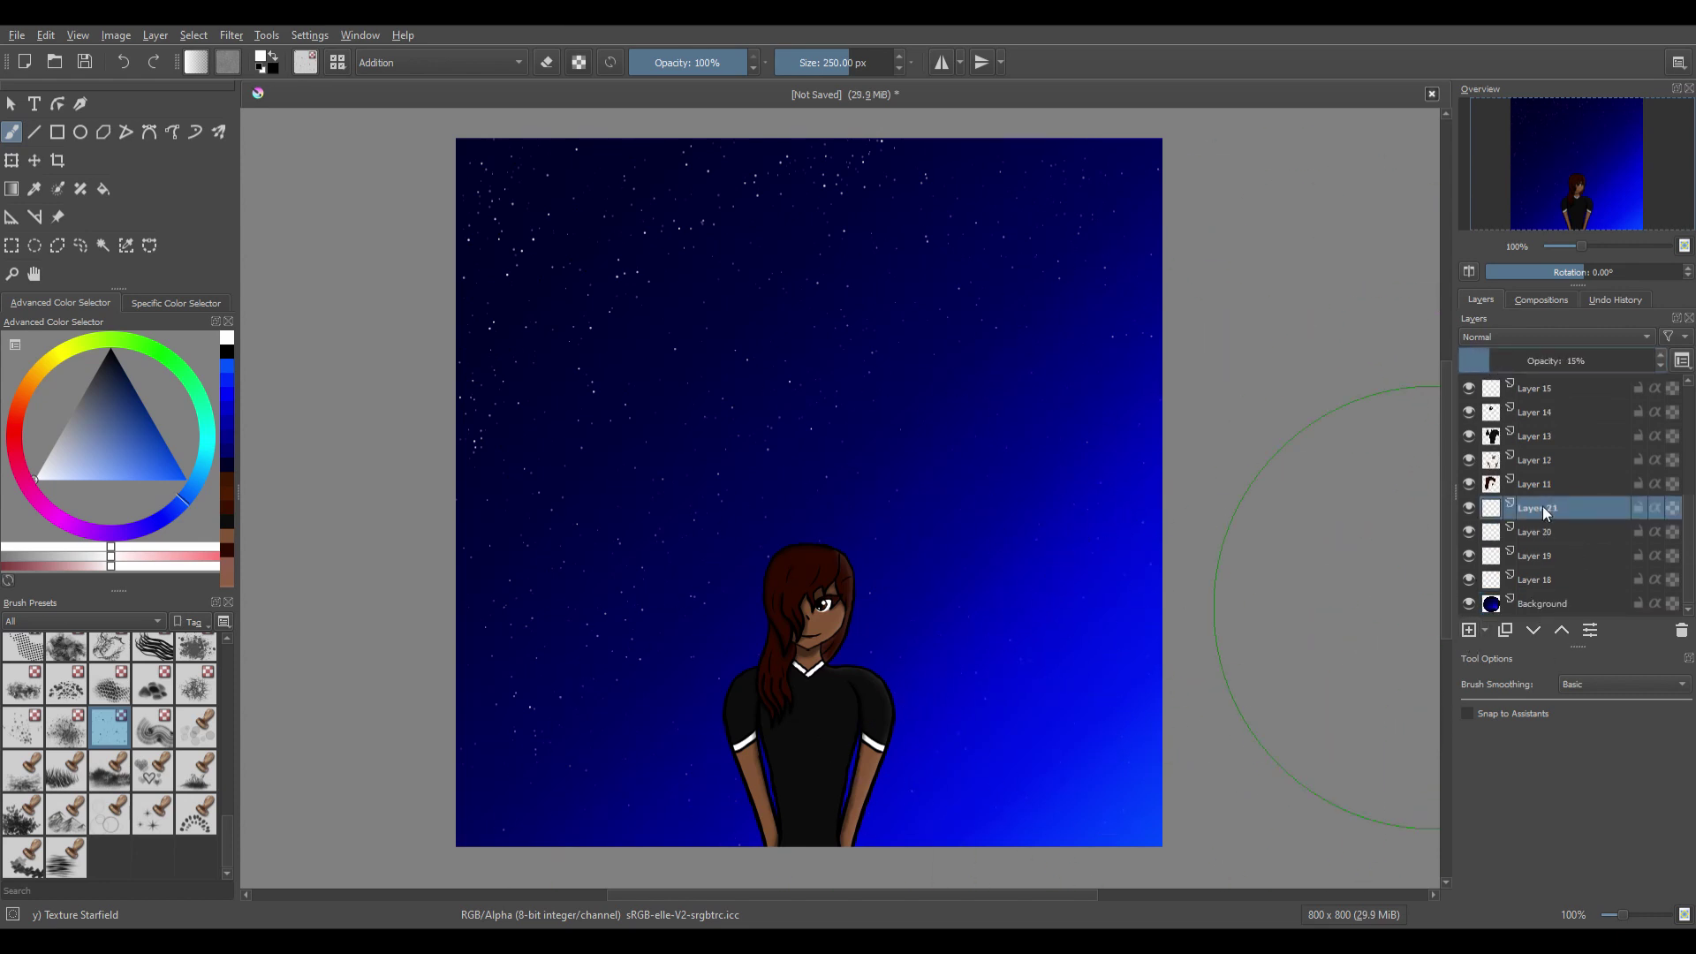
Merge the three upper star layers down into Layer 18.
{"action": "key", "text": "ctrl+e"}
{"action": "key", "text": "ctrl+e"}
{"action": "key", "text": "ctrl+e"}
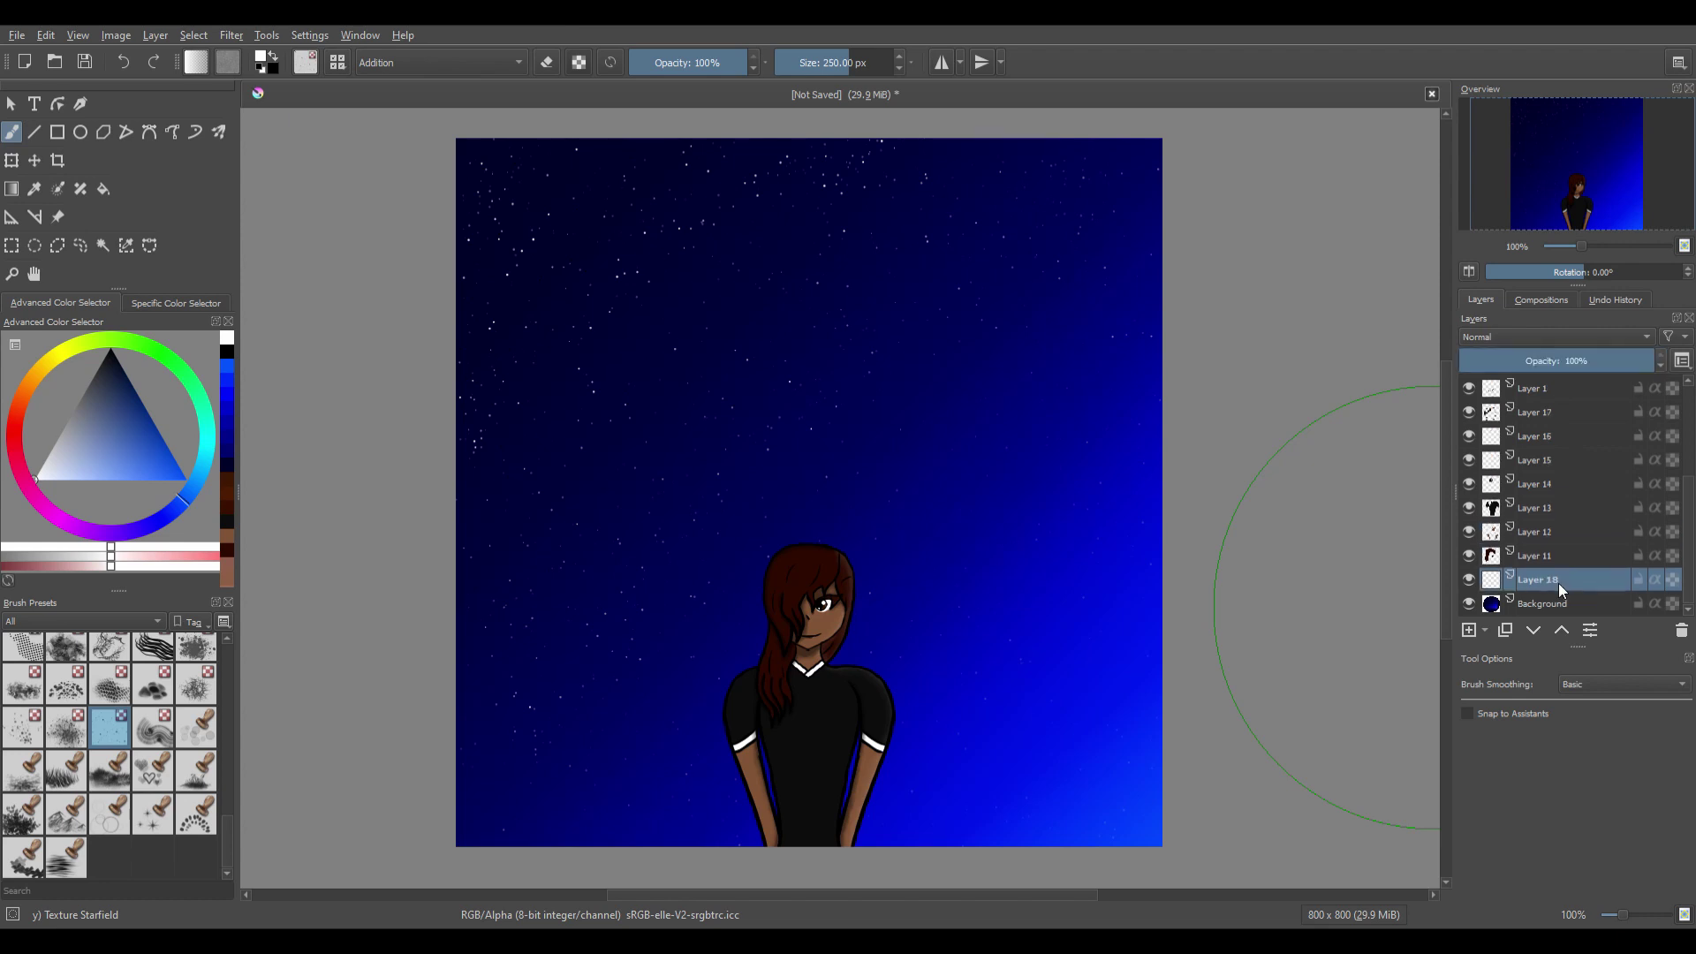
With Stamp Sparkles, stamp a 200 px sparkle in the sky's upper-left corner, a larger one near the left edge and a small one at upper centre.
{"action": "left_click", "coordinate": [152, 814]}
{"action": "left_click", "coordinate": [505, 182]}
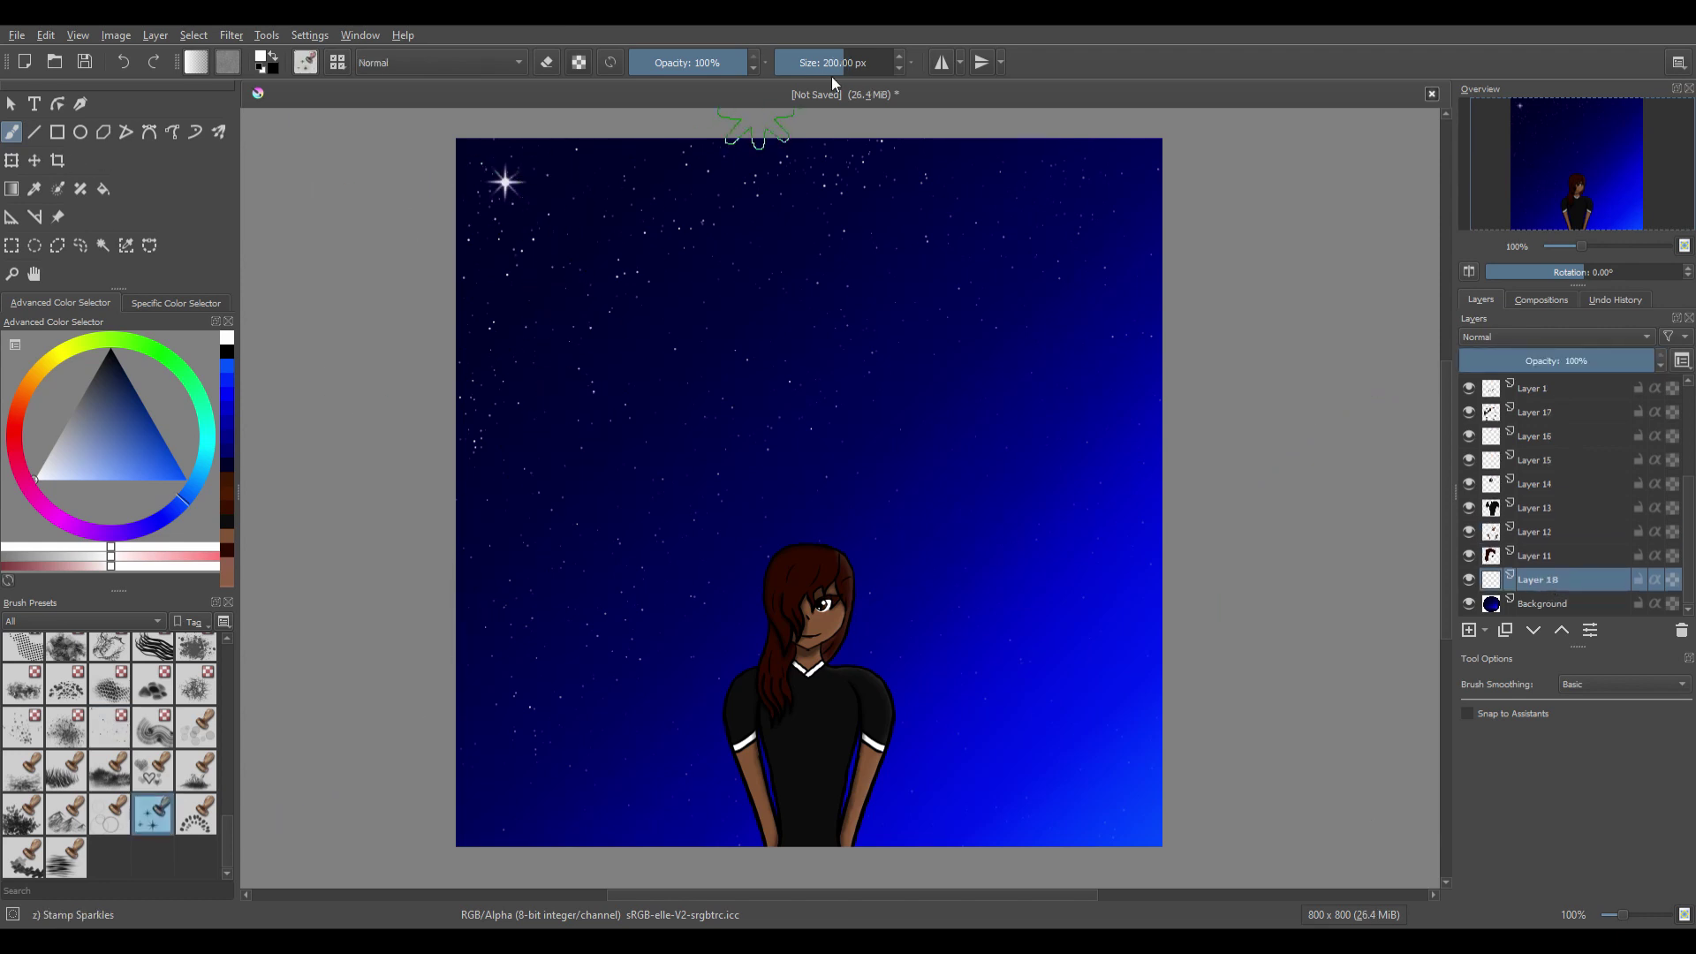
{"action": "left_click", "coordinate": [865, 62]}
{"action": "left_click", "coordinate": [456, 490]}
{"action": "key", "text": "ctrl+z"}
{"action": "left_click", "coordinate": [513, 599]}
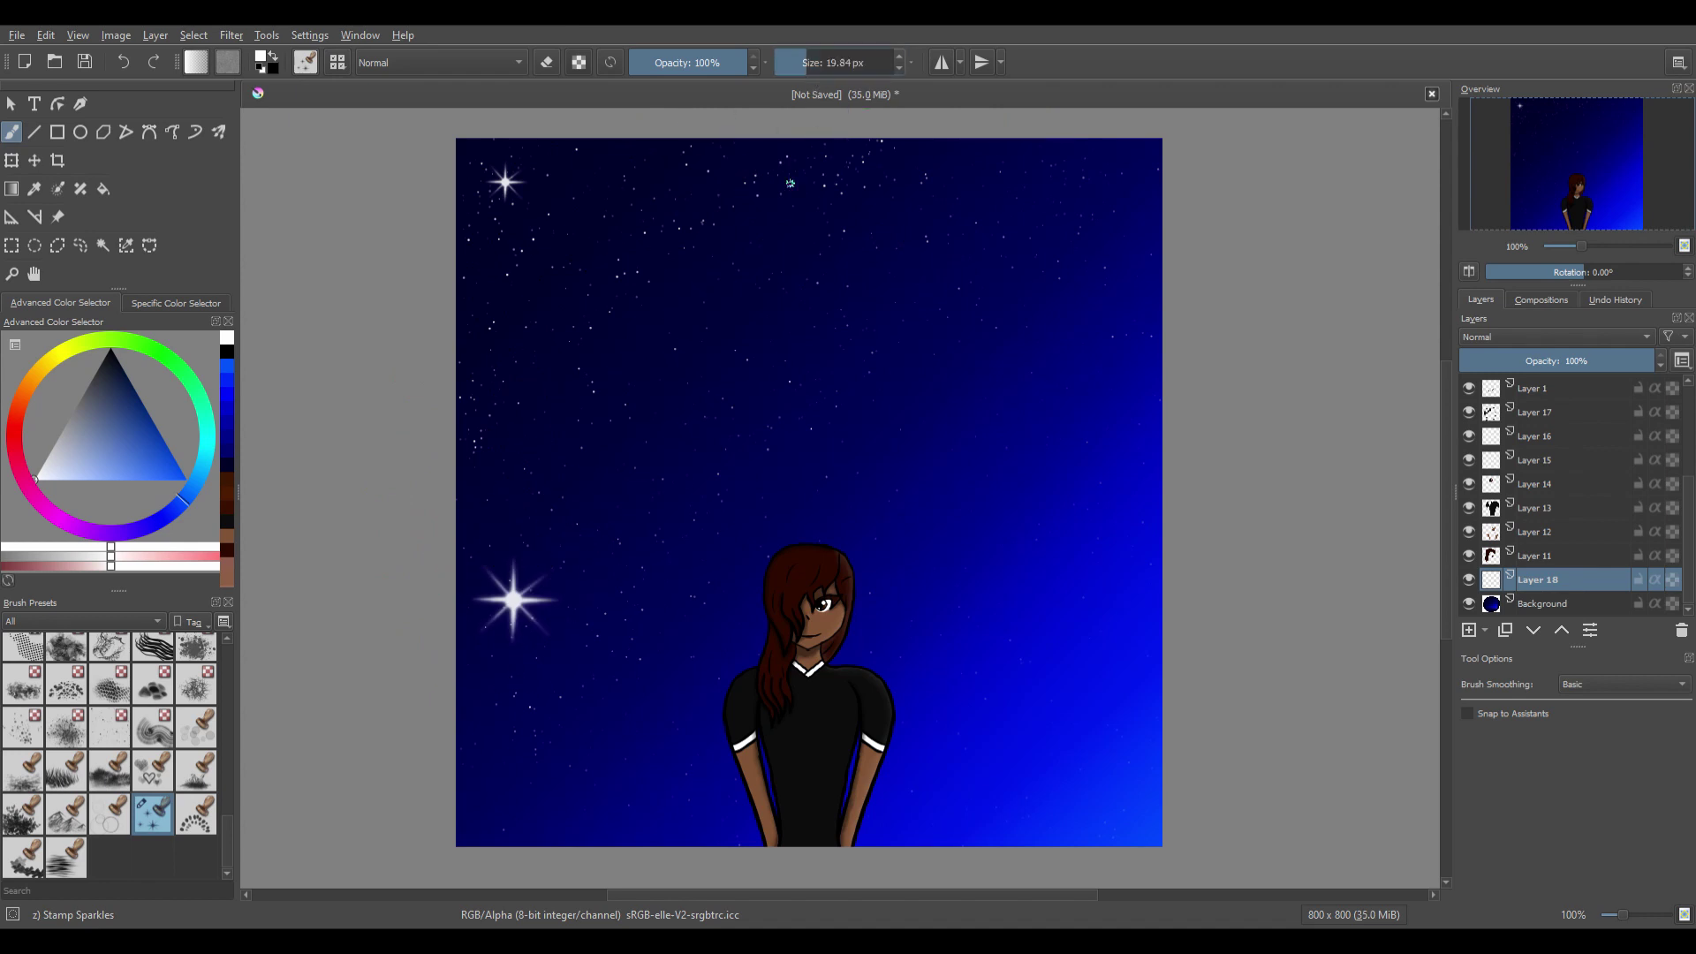
{"action": "left_click_drag", "start_coordinate": [786, 159], "coordinate": [742, 159], "text": "shift"}
{"action": "left_click", "coordinate": [757, 272]}
On a new layer at 31% opacity, stamp a small sparkle in the right part of the sky and a 261.04 px one beside the character's right-hand shoulder.
{"action": "left_click_drag", "start_coordinate": [954, 368], "coordinate": [985, 368], "text": "shift"}
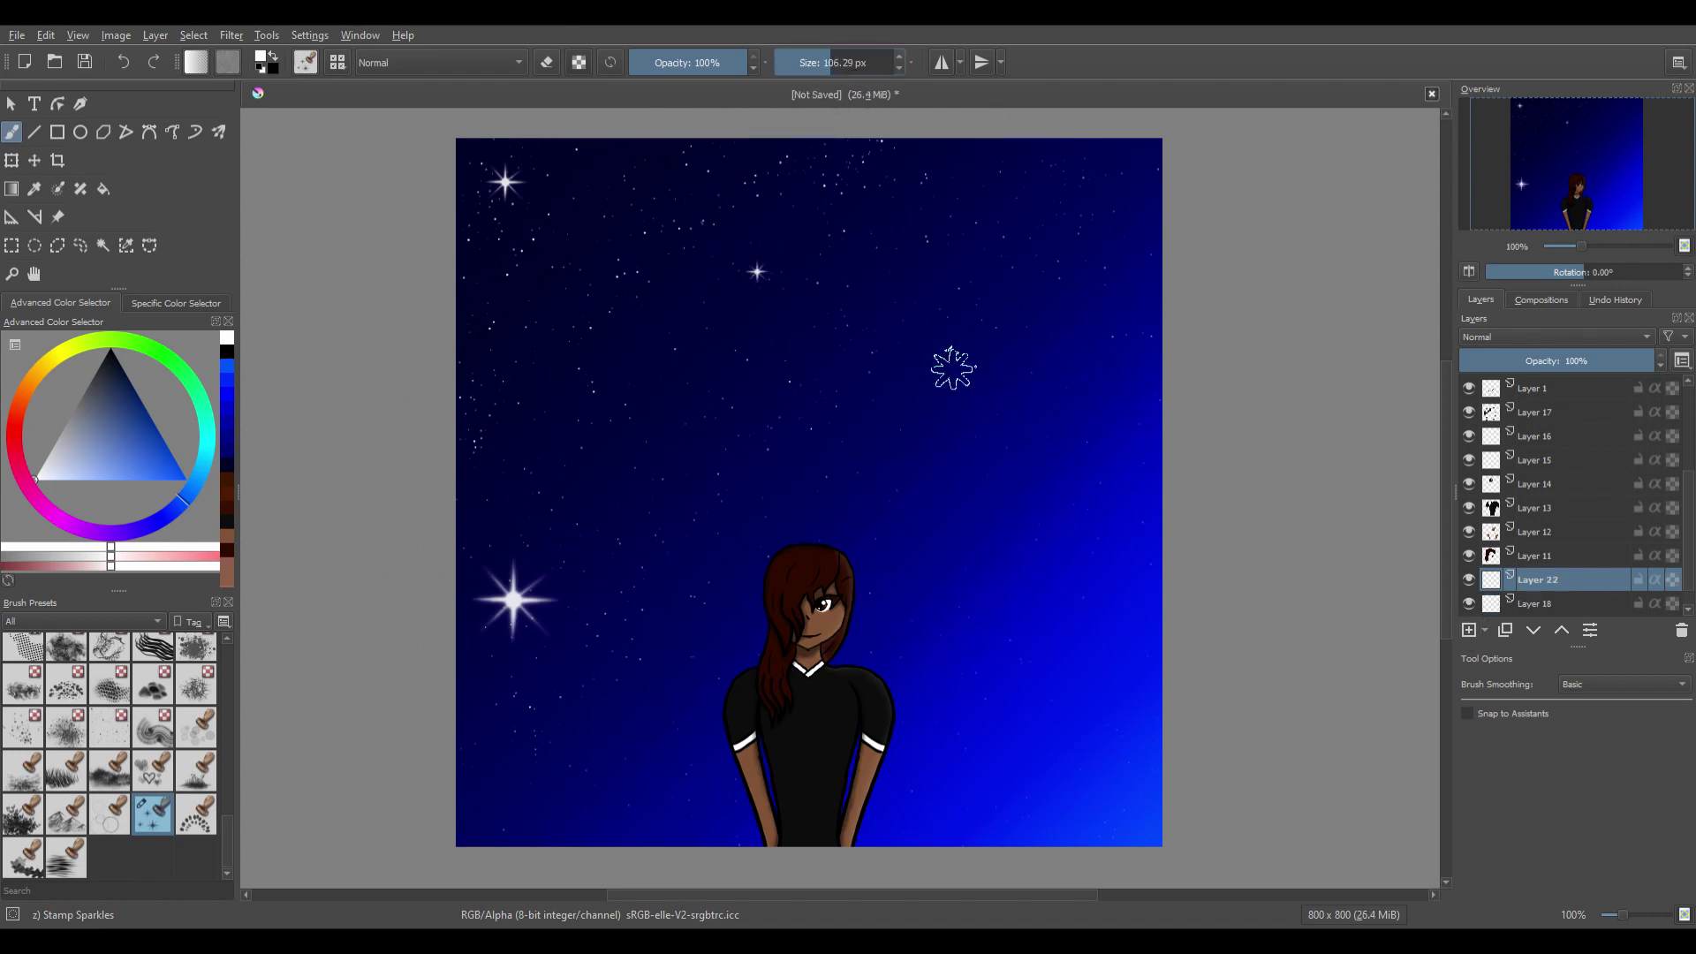
{"action": "left_click", "coordinate": [1080, 438]}
{"action": "left_click", "coordinate": [1519, 360]}
{"action": "left_click", "coordinate": [850, 62]}
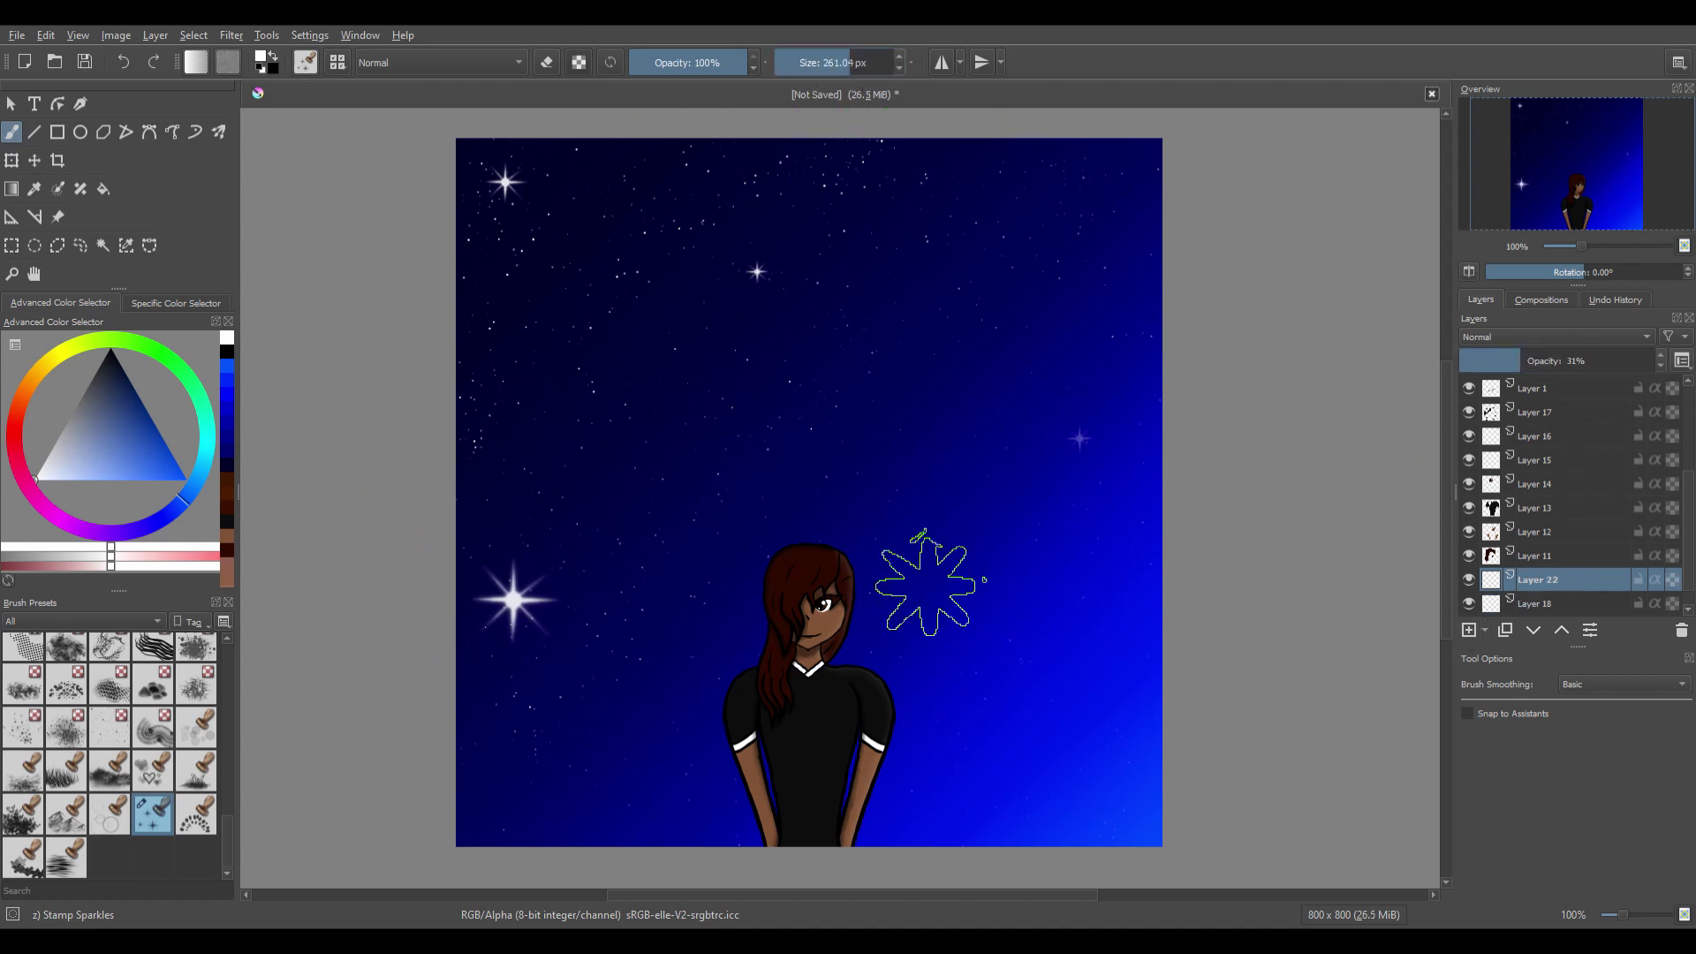
{"action": "left_click", "coordinate": [923, 631]}
Stamp a sparkle in the lower-right corner of the sky on a new layer and set that layer's opacity to 16%.
{"action": "key", "text": "Insert"}
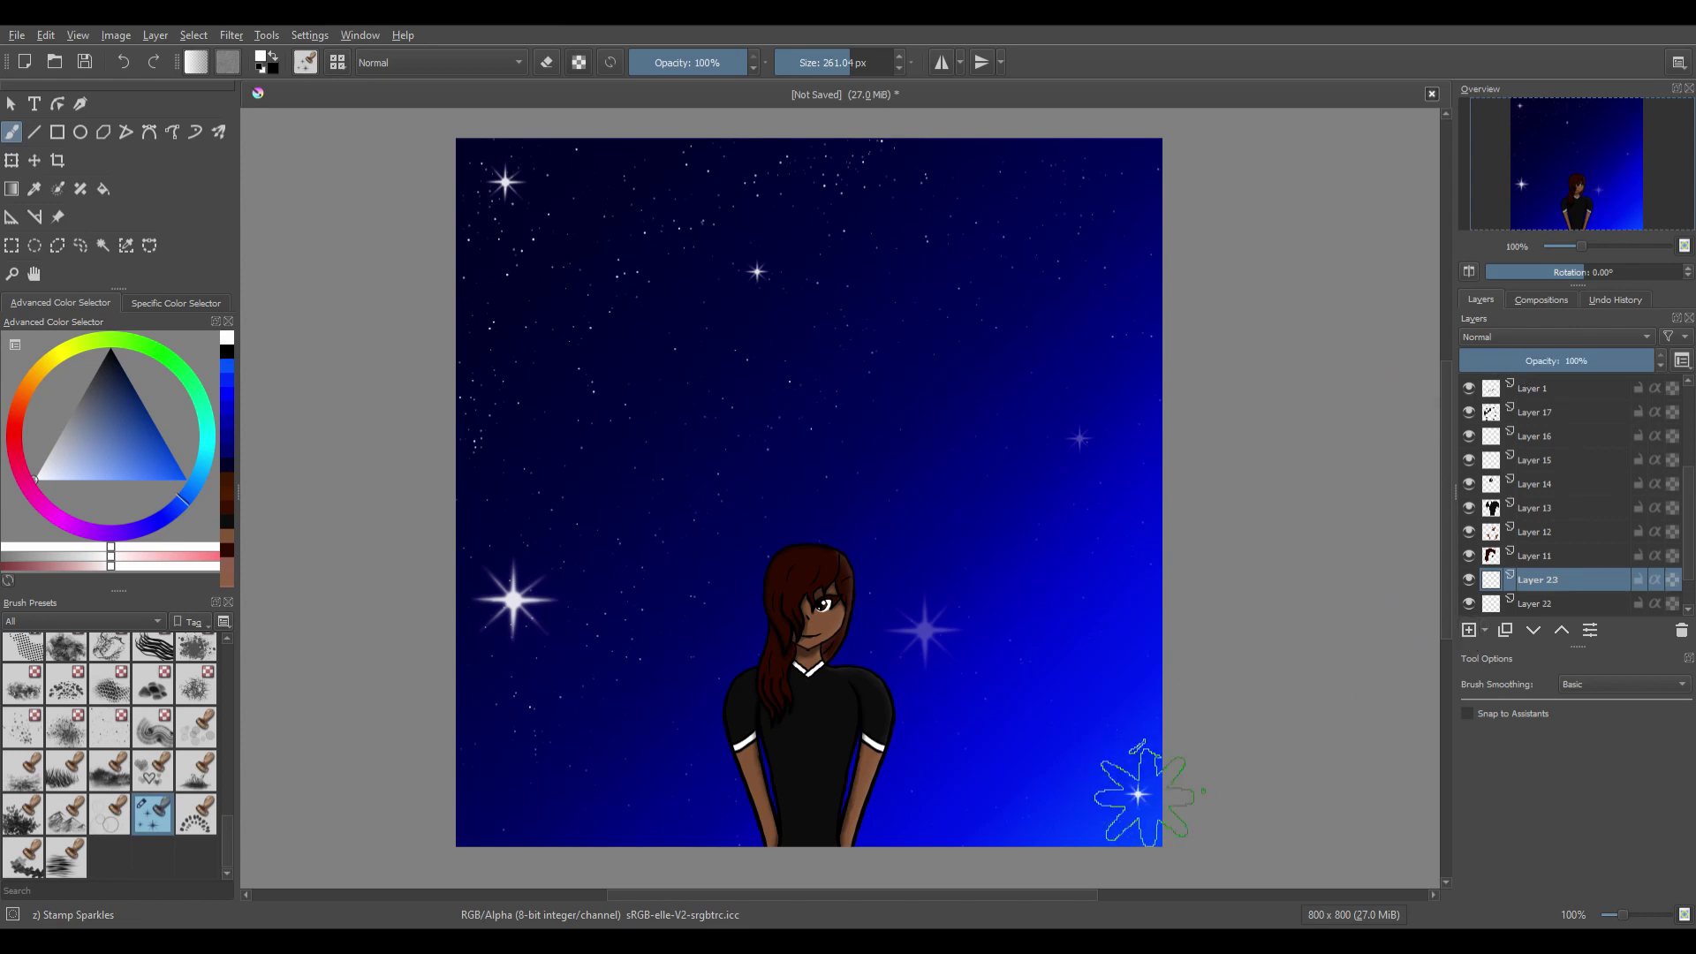
{"action": "left_click", "coordinate": [1138, 795]}
{"action": "left_click", "coordinate": [1490, 360]}
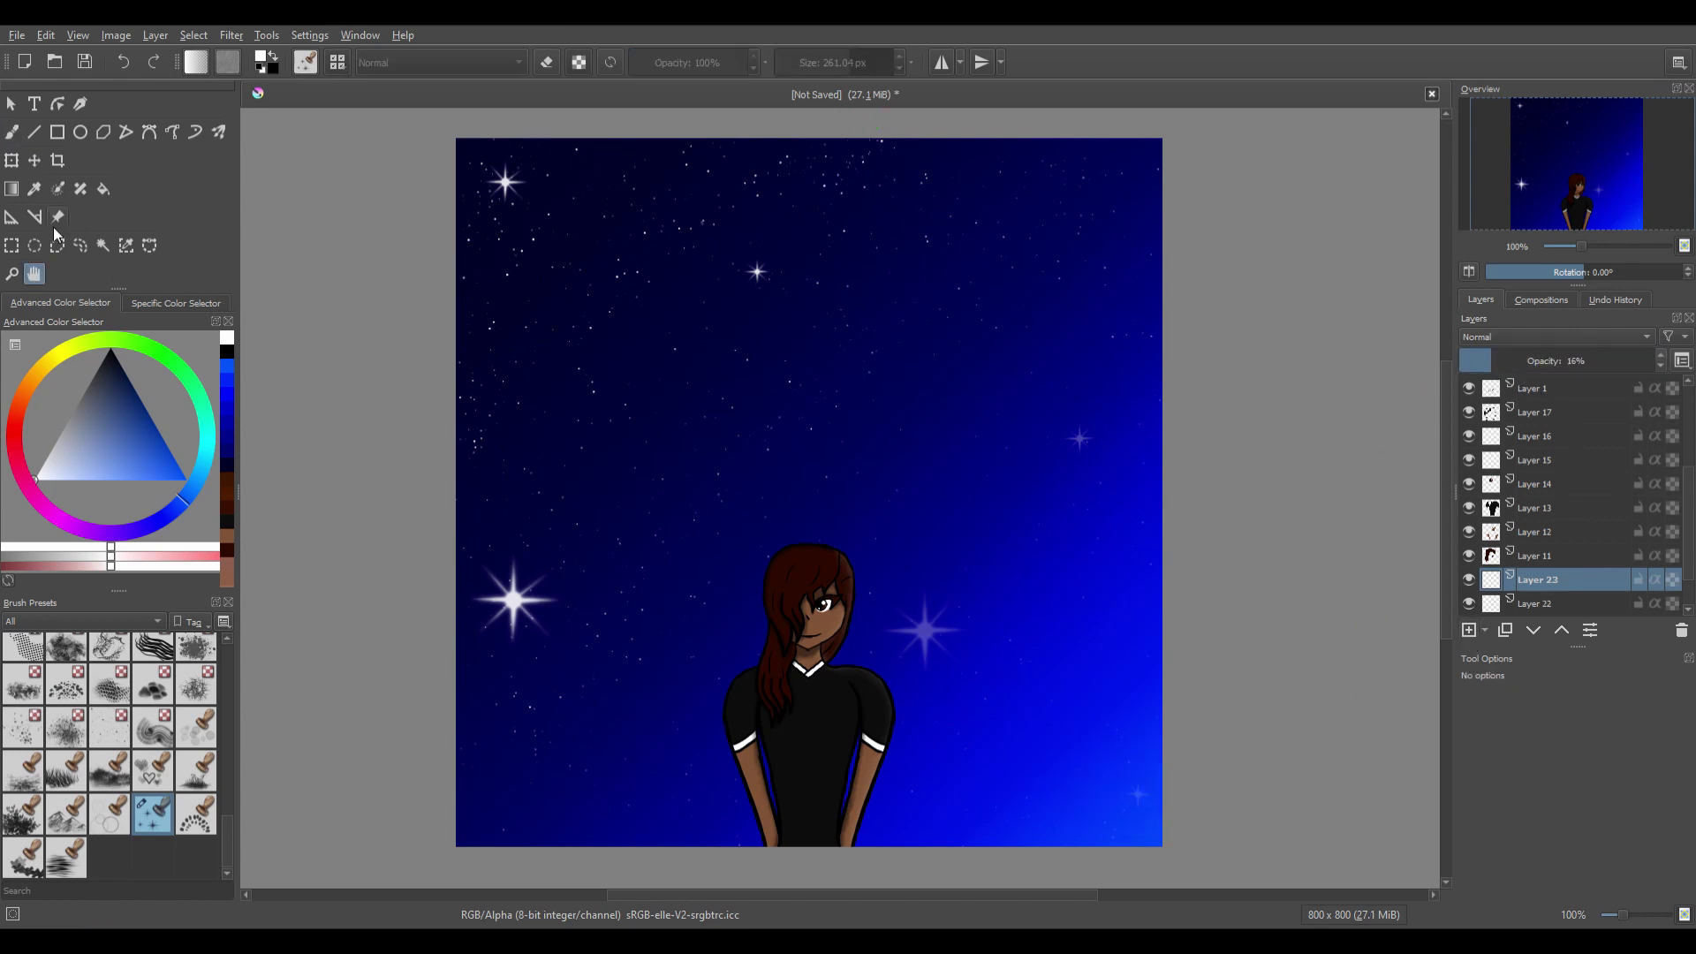